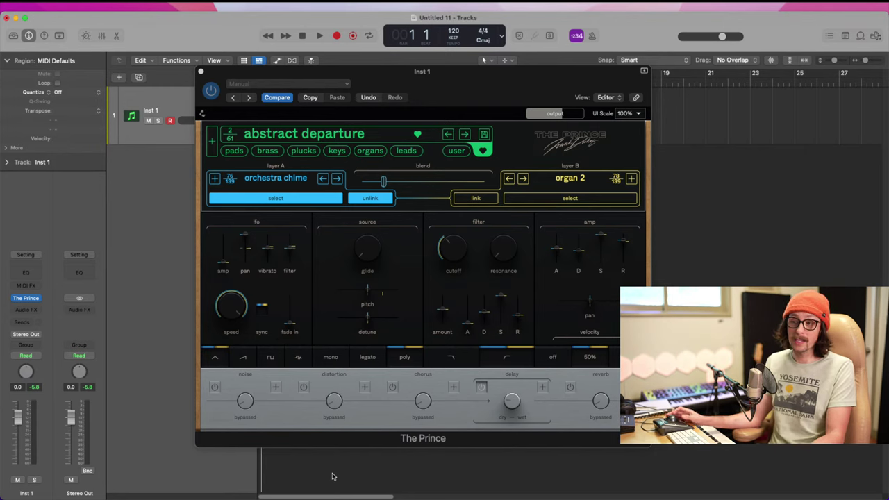
{"action": "mouse_move", "coordinate": [91, 357]}
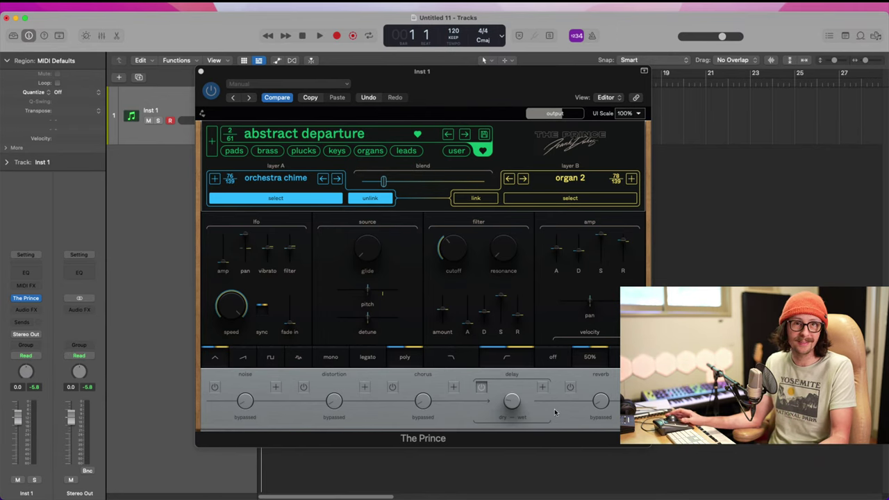
{"action": "left_click", "coordinate": [646, 446]}
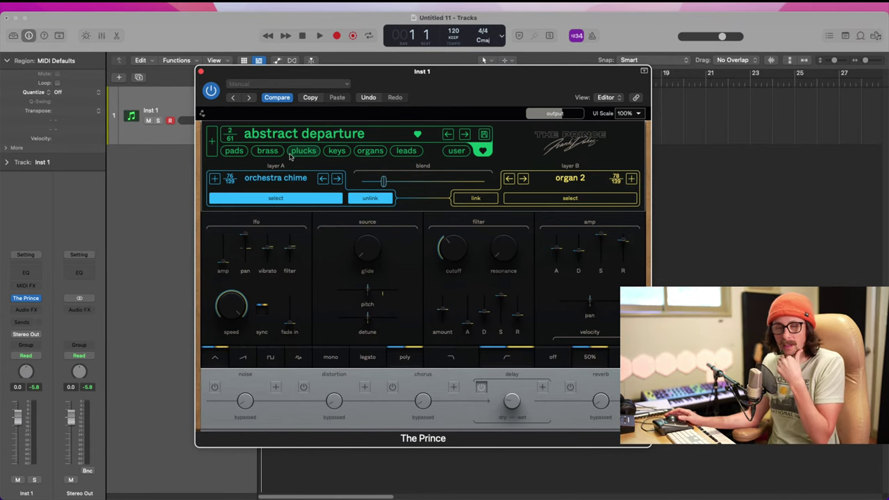
{"action": "mouse_move", "coordinate": [248, 240]}
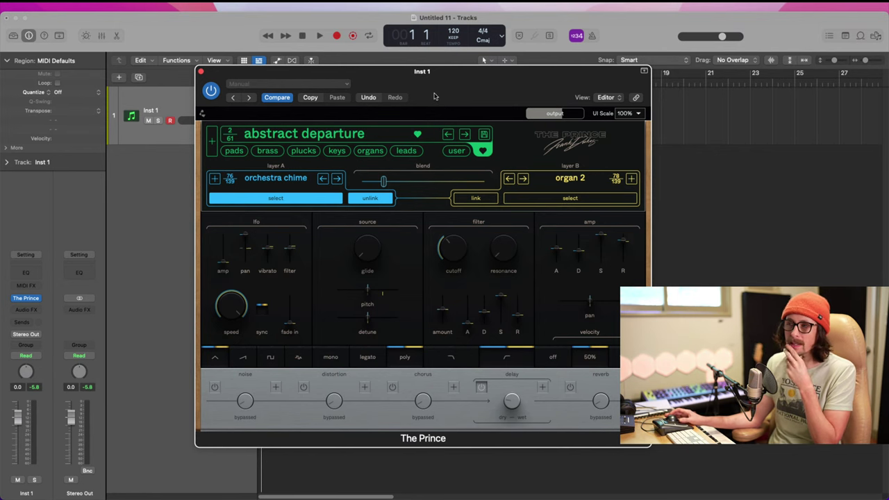
{"action": "left_click_drag", "start_coordinate": [435, 93], "coordinate": [399, 75]}
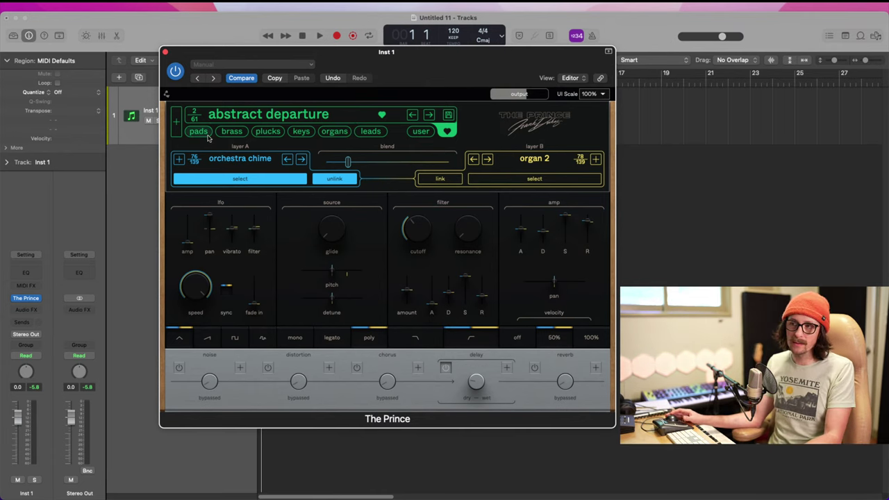
{"action": "mouse_move", "coordinate": [378, 68]}
{"action": "left_mouse_down"}
{"action": "mouse_move", "coordinate": [437, 84]}
{"action": "mouse_move", "coordinate": [391, 62]}
{"action": "left_mouse_up"}
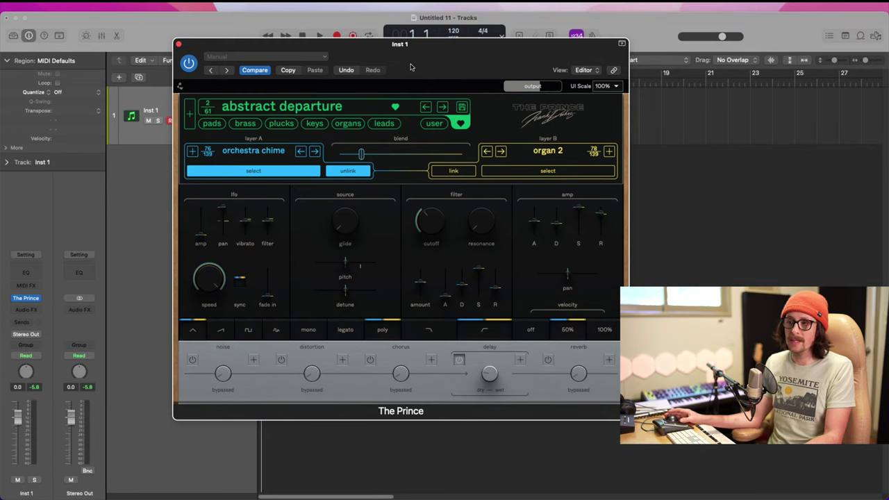
- Set the cycle range from bar 1 to bar 17 and move the instrument window below the track lane
{"action": "left_click_drag", "start_coordinate": [410, 67], "coordinate": [410, 135]}
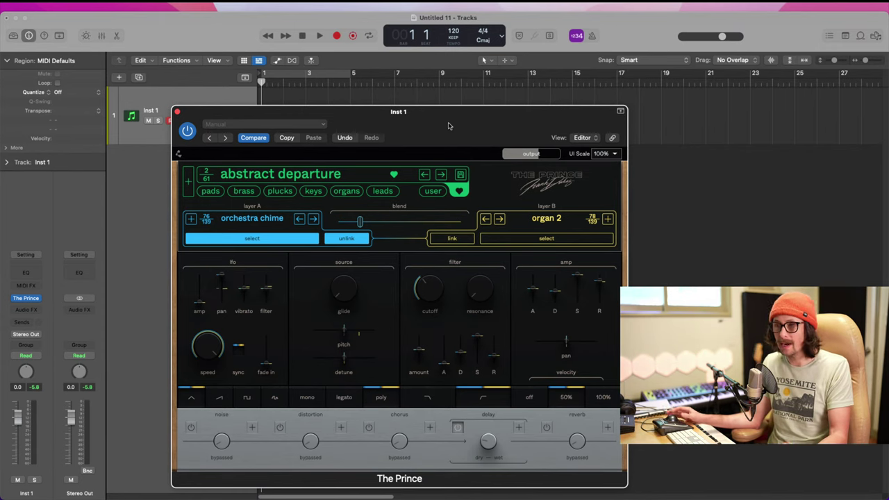
{"action": "left_click", "coordinate": [340, 78]}
{"action": "left_click_drag", "start_coordinate": [347, 78], "coordinate": [439, 95]}
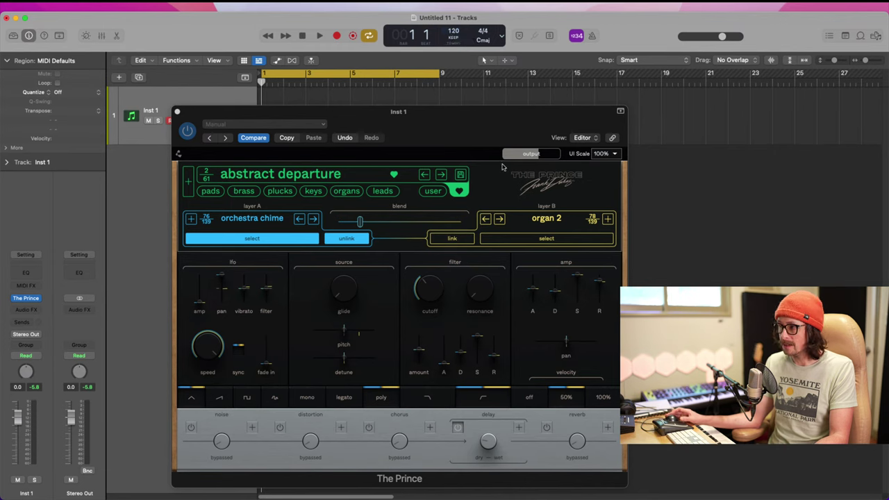
{"action": "left_click_drag", "start_coordinate": [442, 73], "coordinate": [615, 81]}
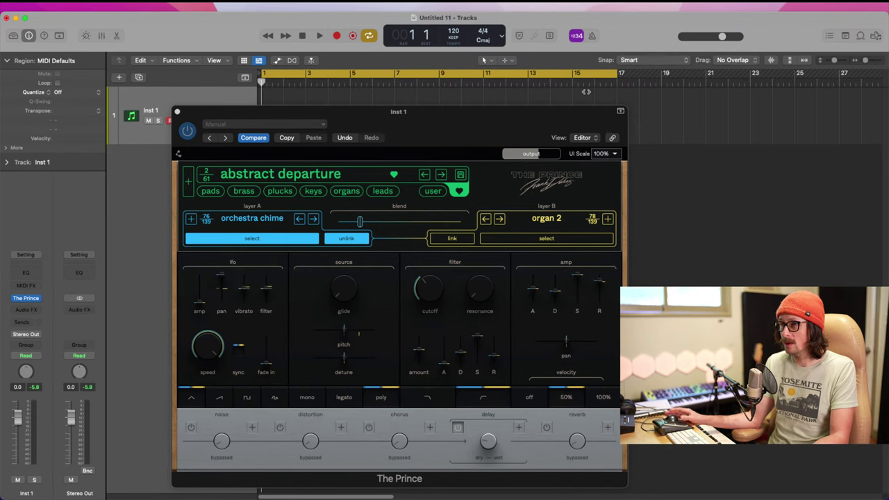
{"action": "left_click_drag", "start_coordinate": [447, 128], "coordinate": [487, 195]}
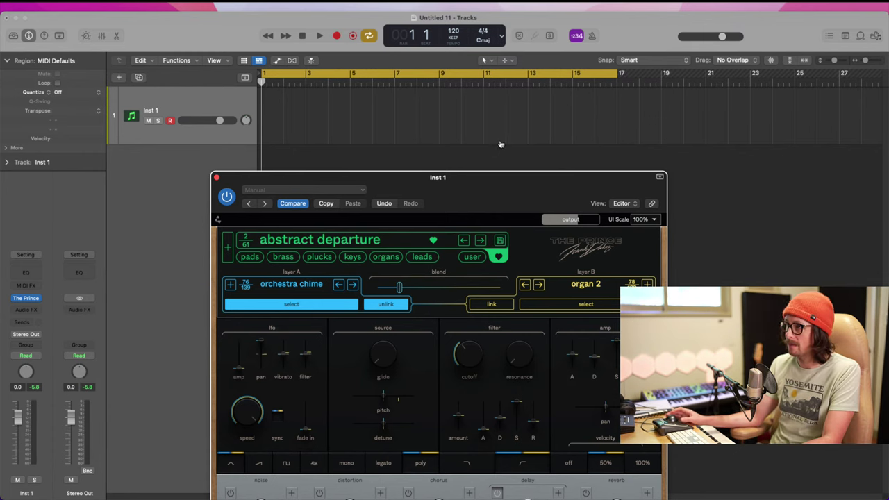
{"action": "key", "text": "super+Tab"}
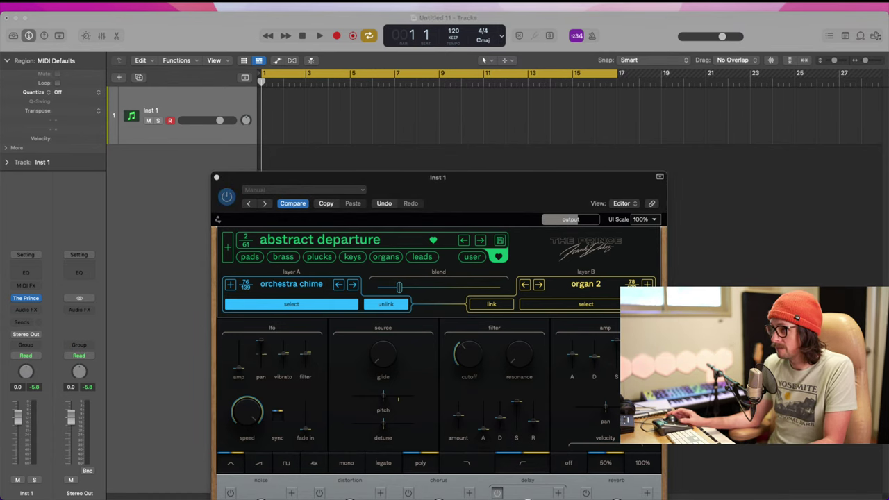
{"action": "left_click", "coordinate": [519, 230]}
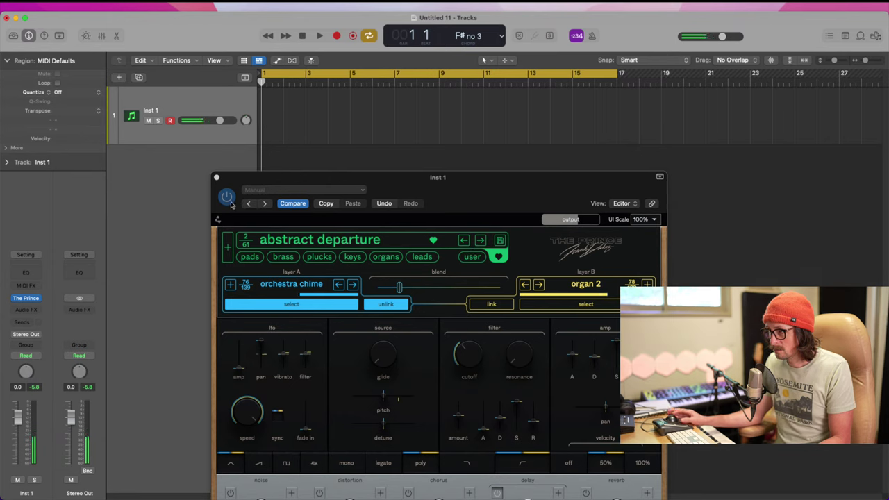
- Audition the favorite presets acceptable scatter, ancient city and artificial material in The Prince
{"action": "left_click", "coordinate": [481, 240]}
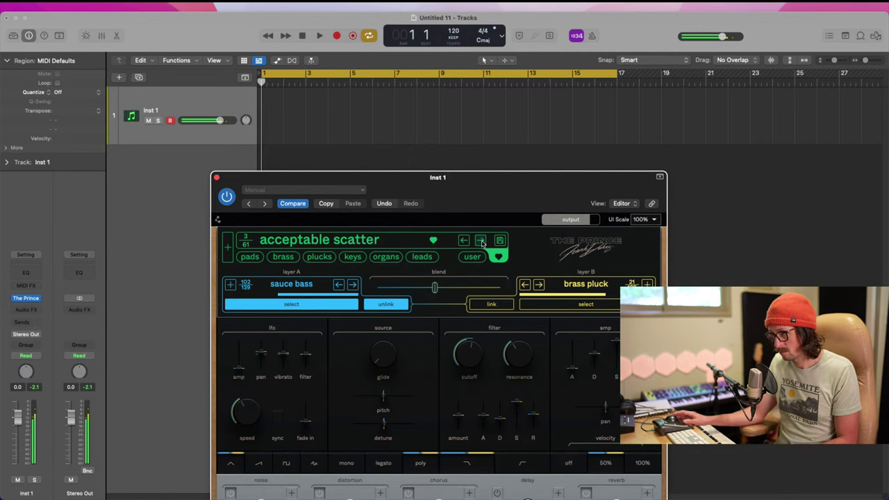
{"action": "left_click", "coordinate": [480, 241]}
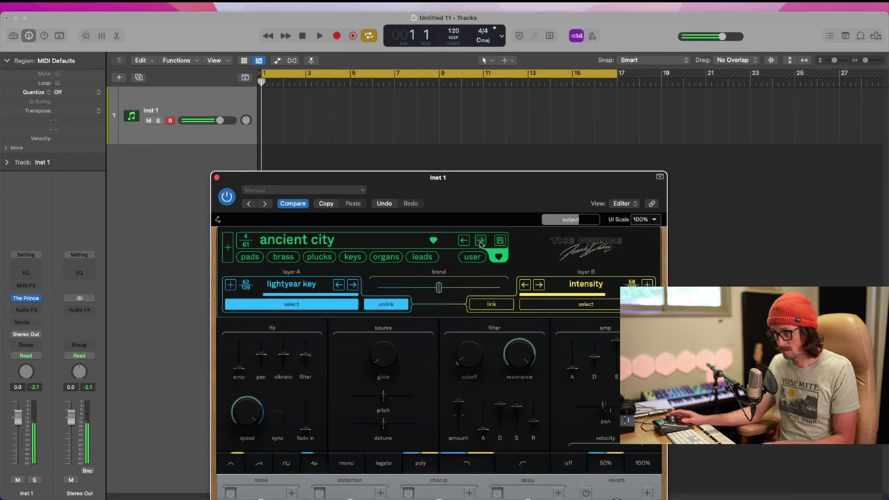
{"action": "left_click", "coordinate": [480, 241]}
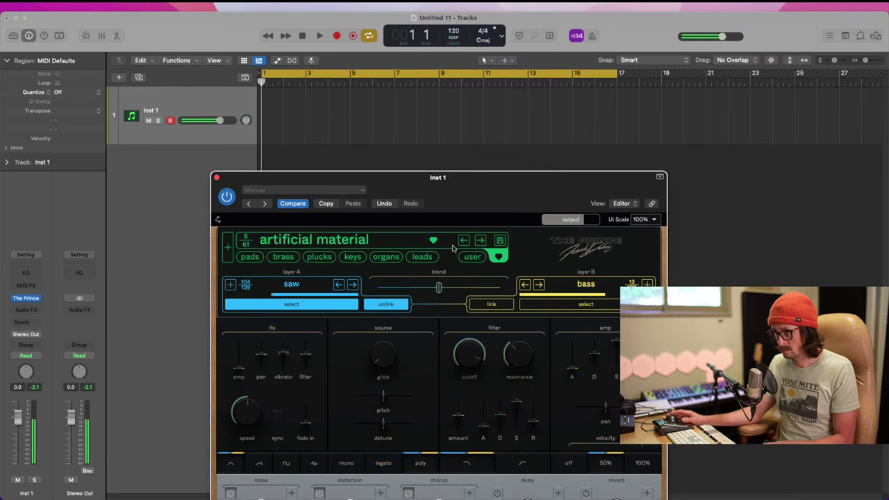
- Switch to the keys presets and audition them one after another up to chubby basket
{"action": "left_click", "coordinate": [352, 256]}
{"action": "left_click", "coordinate": [480, 241]}
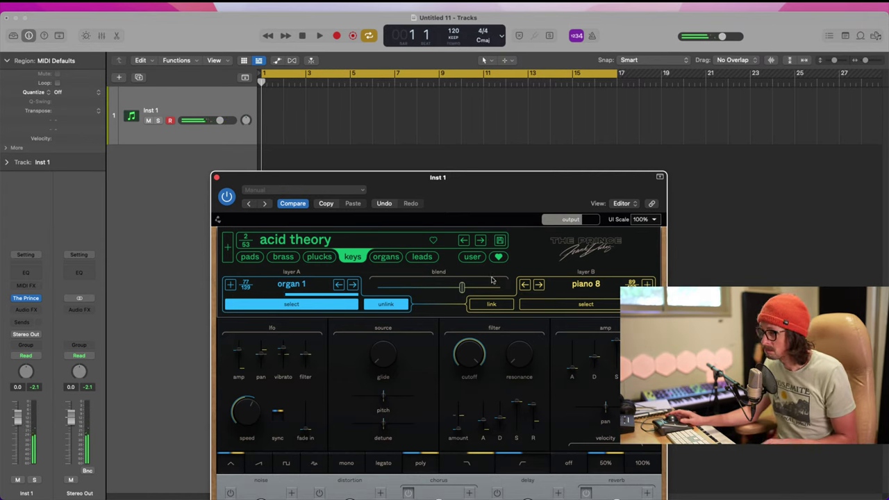
{"action": "left_click", "coordinate": [479, 240]}
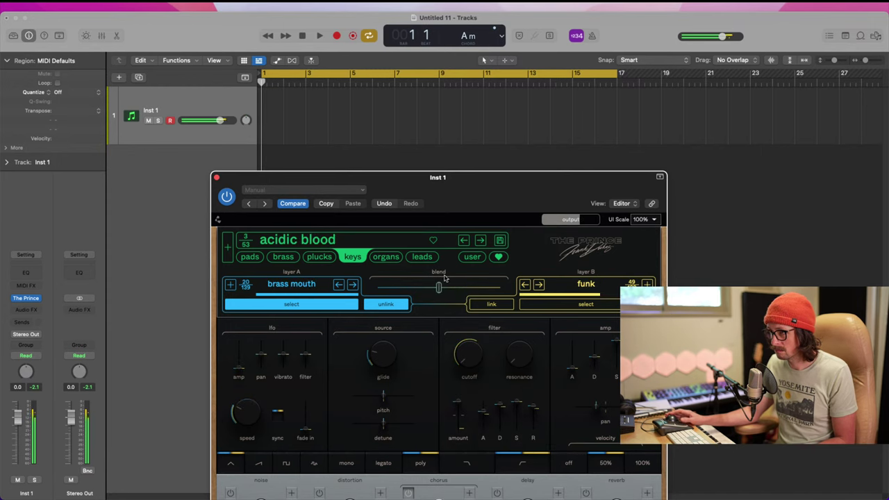
{"action": "left_click", "coordinate": [481, 240]}
{"action": "left_click", "coordinate": [481, 241]}
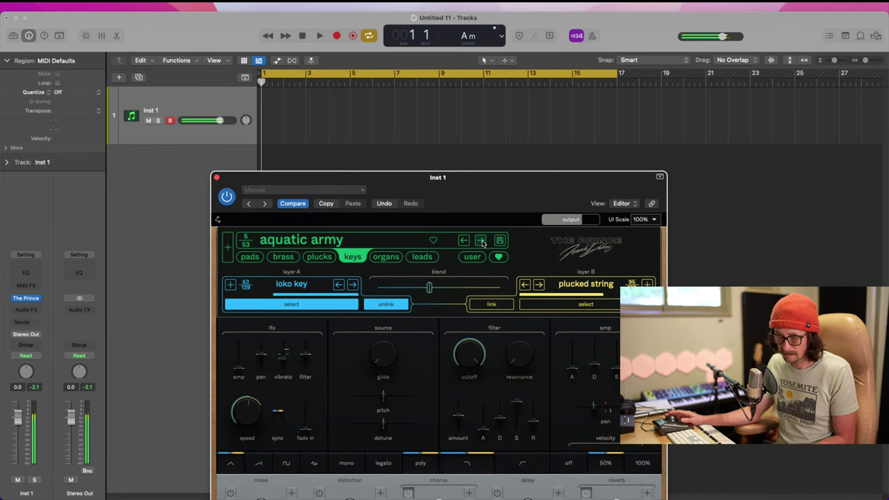
{"action": "left_click", "coordinate": [480, 240]}
{"action": "left_click", "coordinate": [481, 240]}
{"action": "left_click", "coordinate": [481, 241]}
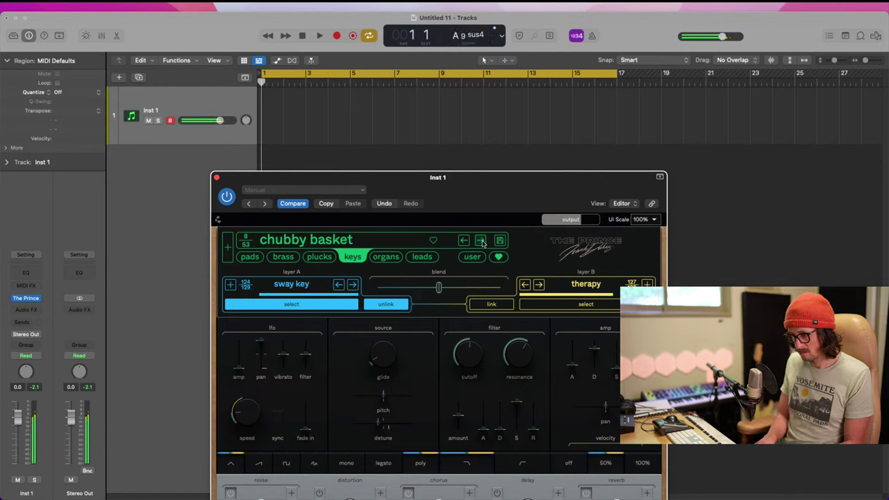
- Continue auditioning the keys presets from classify theme through contact education to cynical robot
{"action": "left_click", "coordinate": [481, 241]}
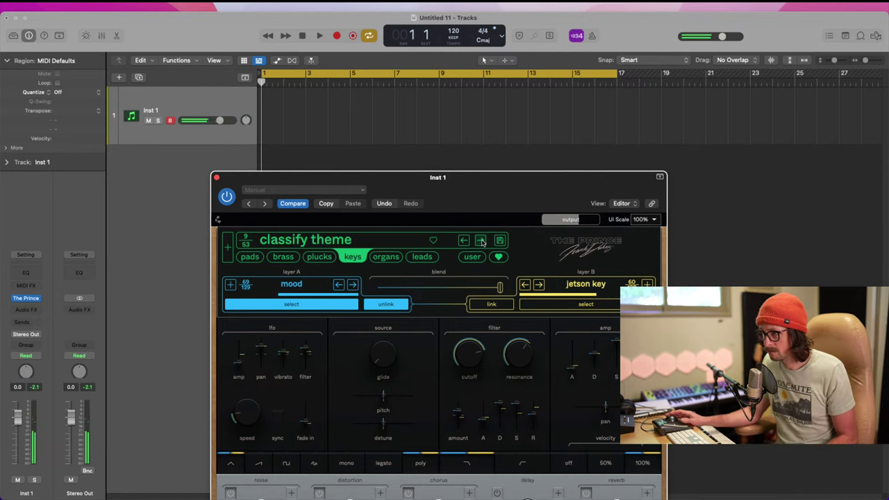
{"action": "left_click", "coordinate": [481, 241]}
{"action": "left_click", "coordinate": [480, 241]}
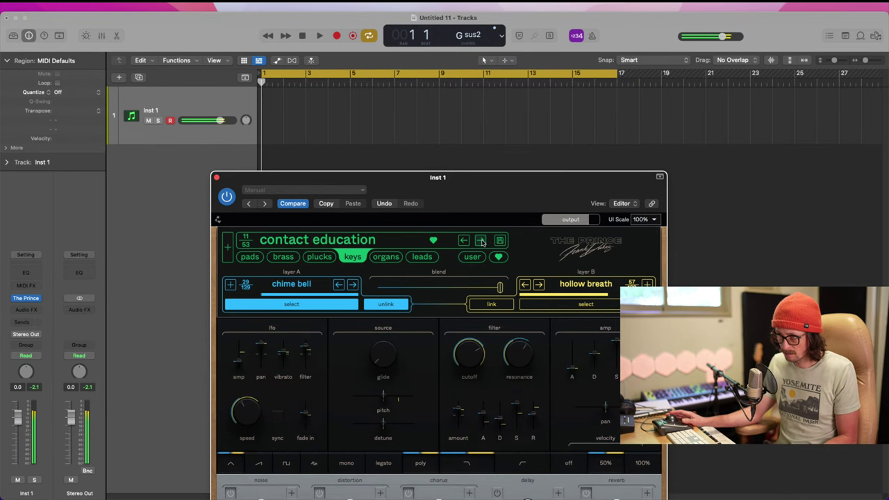
{"action": "left_click", "coordinate": [481, 240]}
{"action": "left_click", "coordinate": [481, 240]}
{"action": "left_click", "coordinate": [480, 240]}
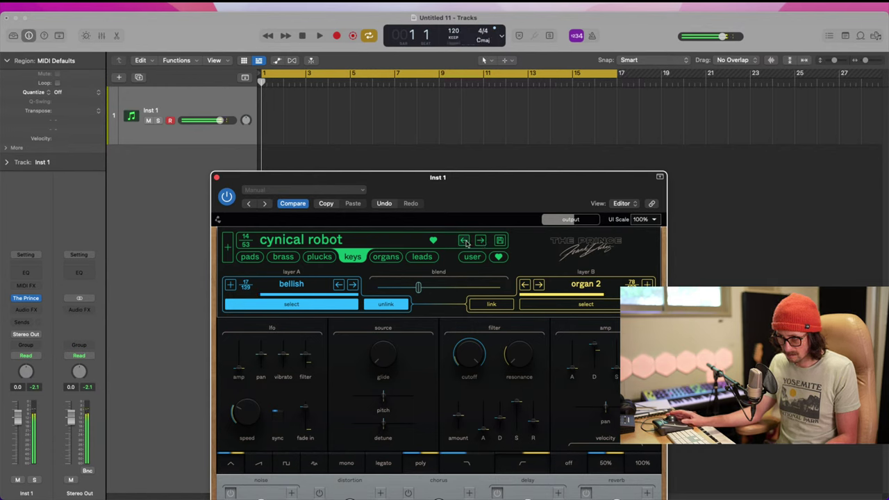
- Compare cynical robot with the preset before it and audition the following keys presets up to disturbed suspicion
{"action": "left_click", "coordinate": [465, 240]}
{"action": "left_click", "coordinate": [480, 241]}
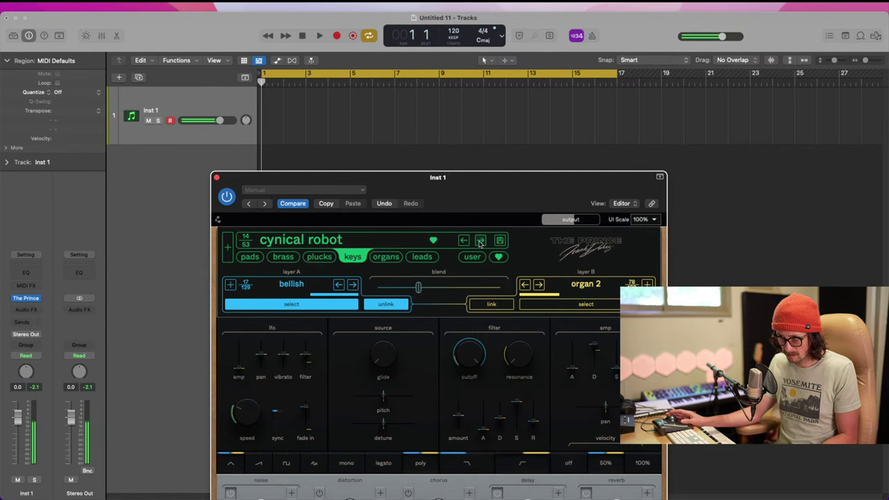
{"action": "left_click", "coordinate": [479, 241]}
{"action": "left_click", "coordinate": [479, 241]}
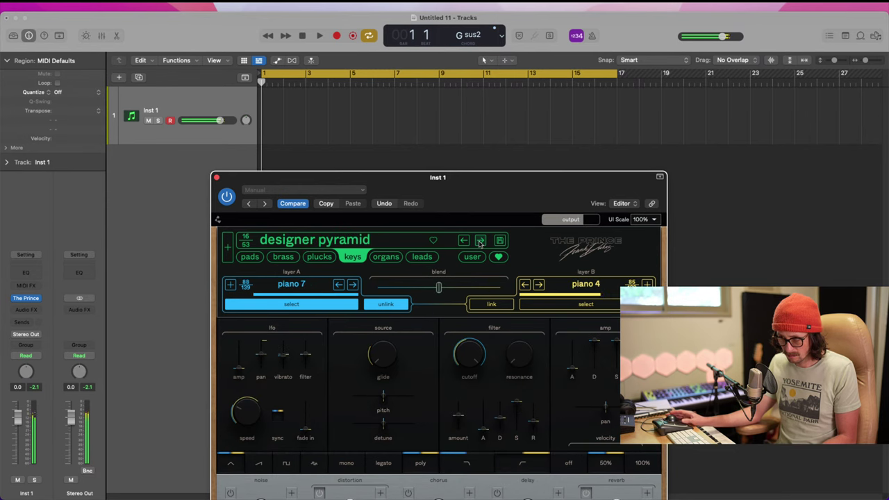
{"action": "left_click", "coordinate": [479, 241]}
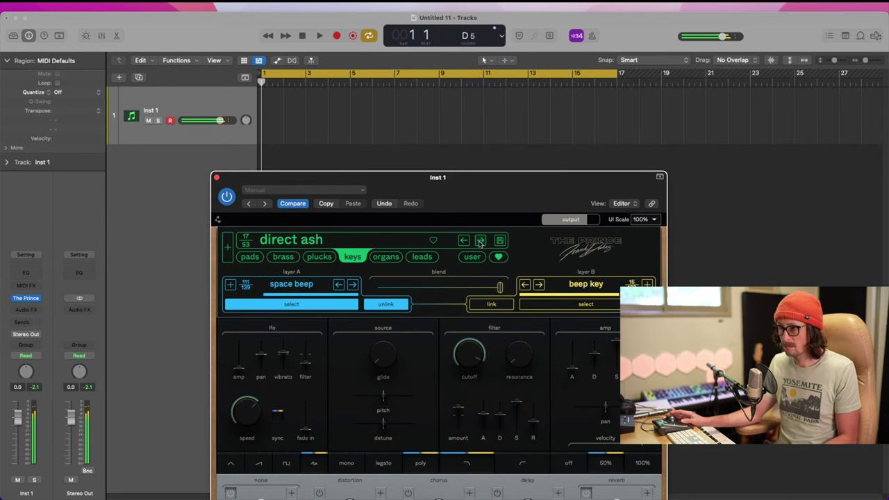
{"action": "left_click", "coordinate": [479, 241]}
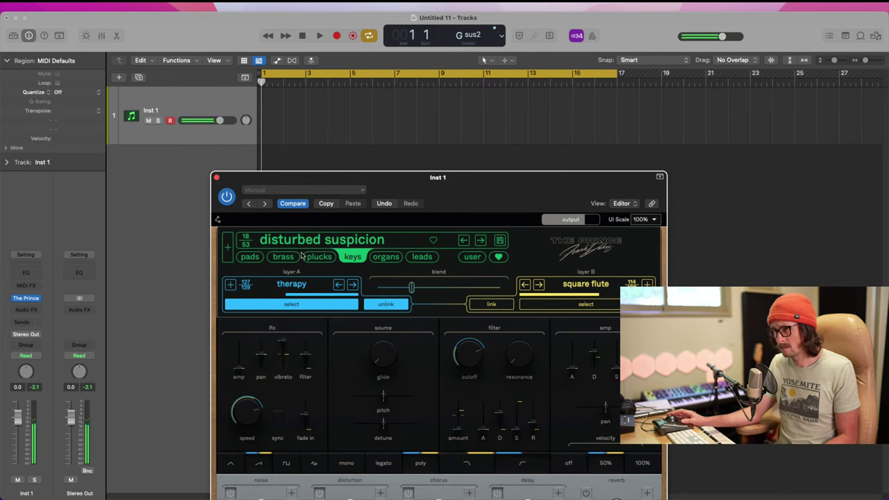
- Switch to the brass presets, audition them from absence training onward, and go back to colorful lily
{"action": "left_click", "coordinate": [286, 257]}
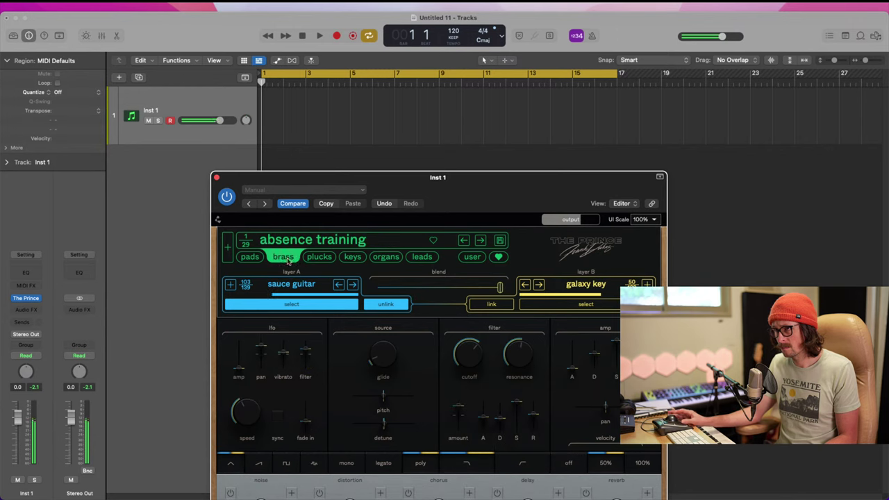
{"action": "left_click", "coordinate": [480, 241]}
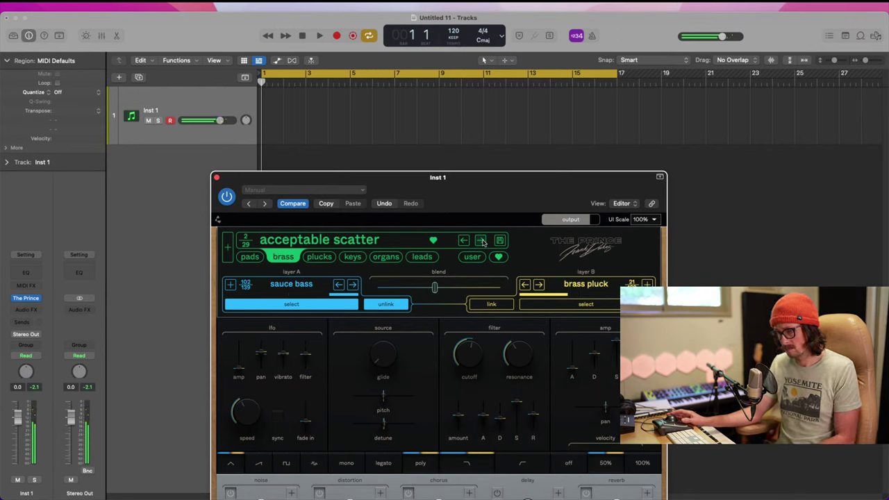
{"action": "left_click", "coordinate": [480, 241]}
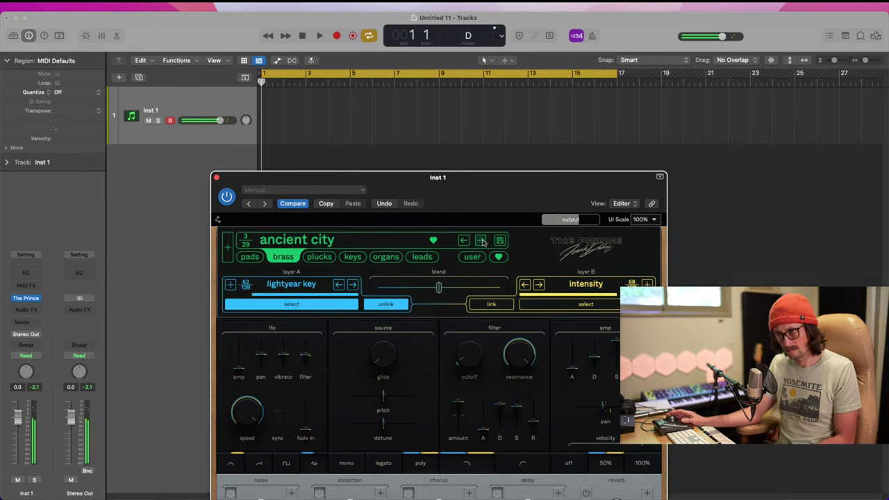
{"action": "left_click", "coordinate": [480, 240]}
{"action": "left_click", "coordinate": [481, 241]}
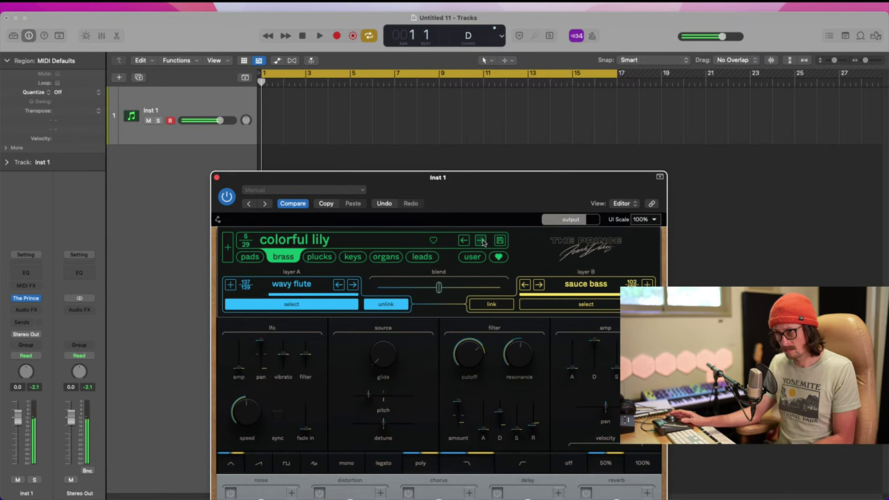
{"action": "left_click", "coordinate": [481, 241]}
{"action": "left_click", "coordinate": [463, 241]}
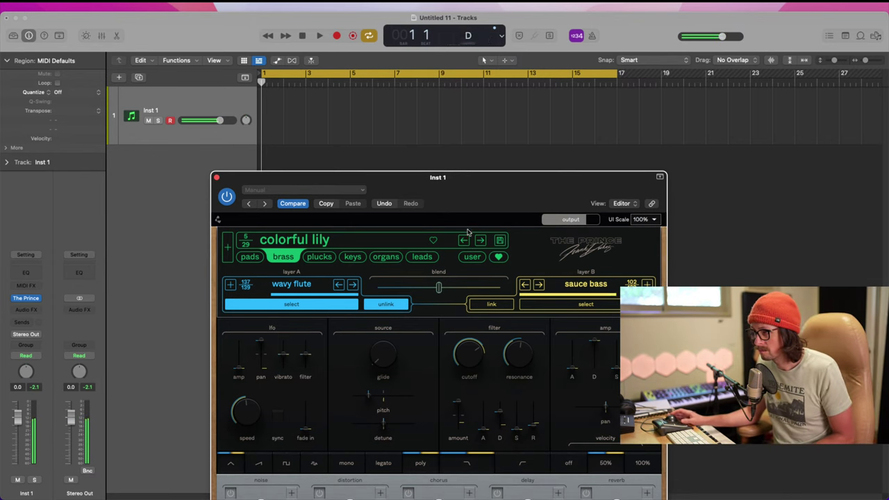
- Step on through the brass presets from complex treat past eternal present and experienced glare, and load faint tea
{"action": "left_click", "coordinate": [480, 240]}
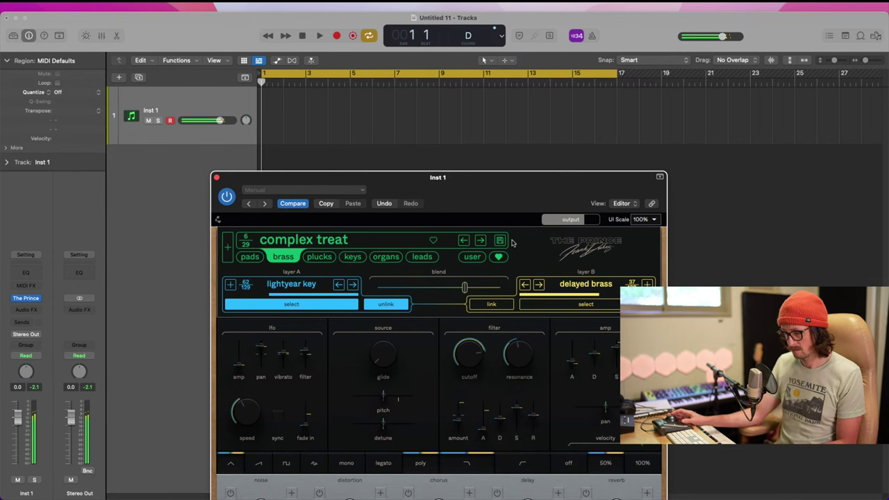
{"action": "left_click", "coordinate": [480, 240]}
{"action": "left_click", "coordinate": [480, 241]}
{"action": "left_click", "coordinate": [480, 241]}
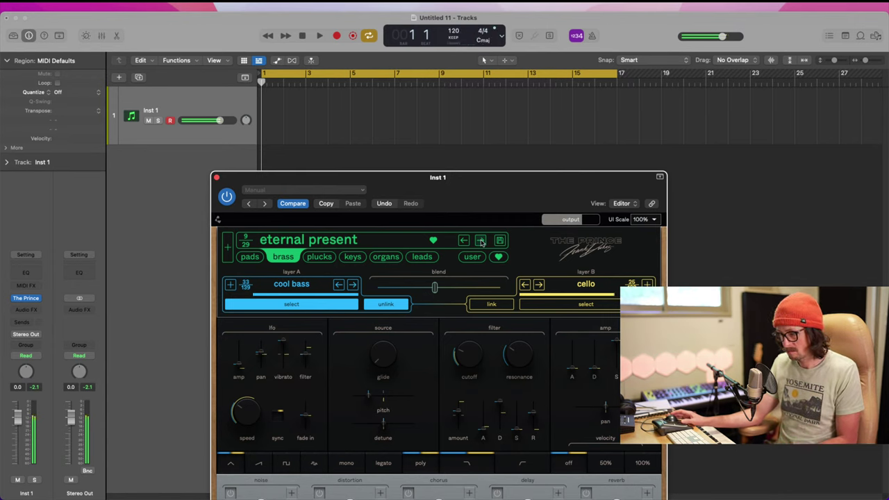
{"action": "left_click", "coordinate": [481, 241]}
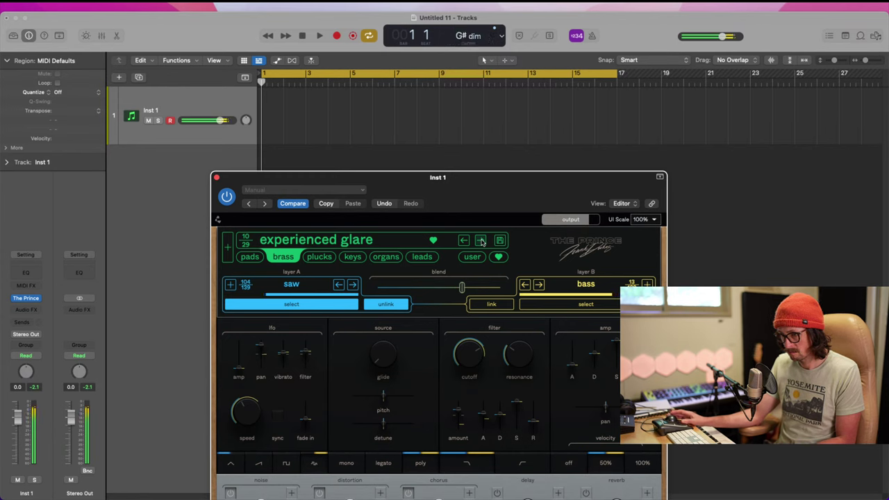
{"action": "left_click", "coordinate": [481, 241]}
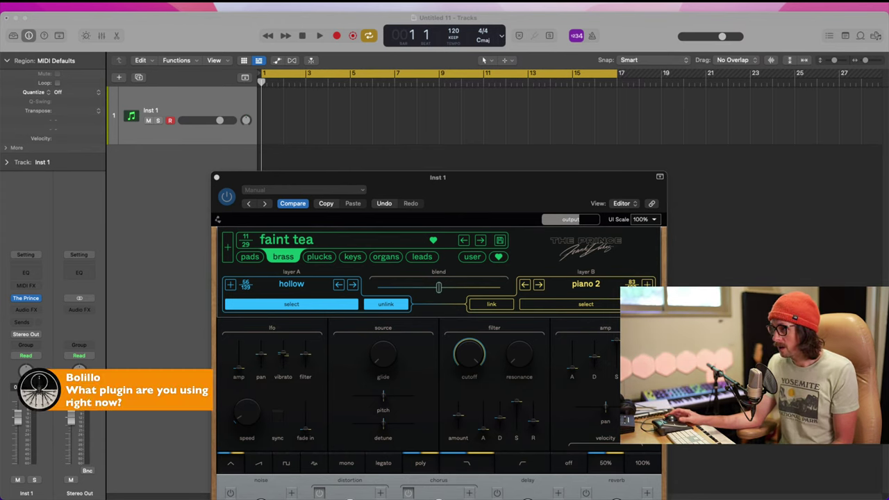
{"action": "left_click", "coordinate": [602, 279]}
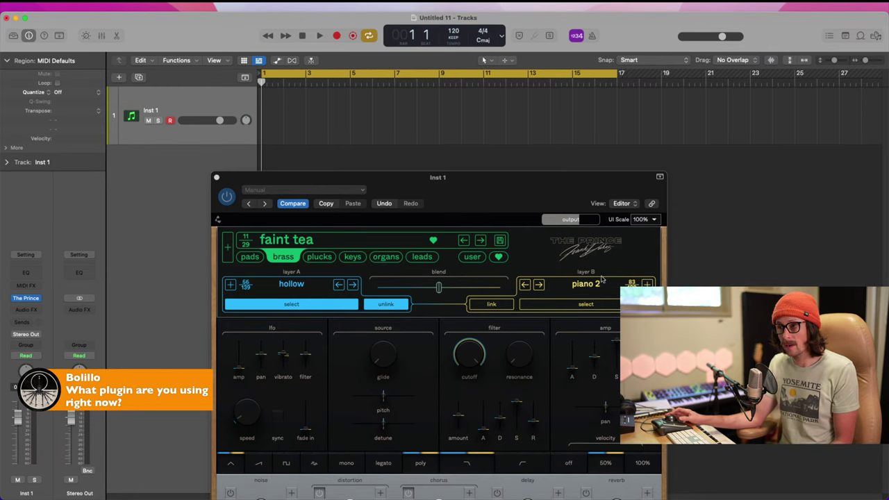
- Insert an Arpeggiator MIDI effect on the Inst 1 track and set its note order to up/down
{"action": "left_click_drag", "start_coordinate": [460, 190], "coordinate": [517, 124]}
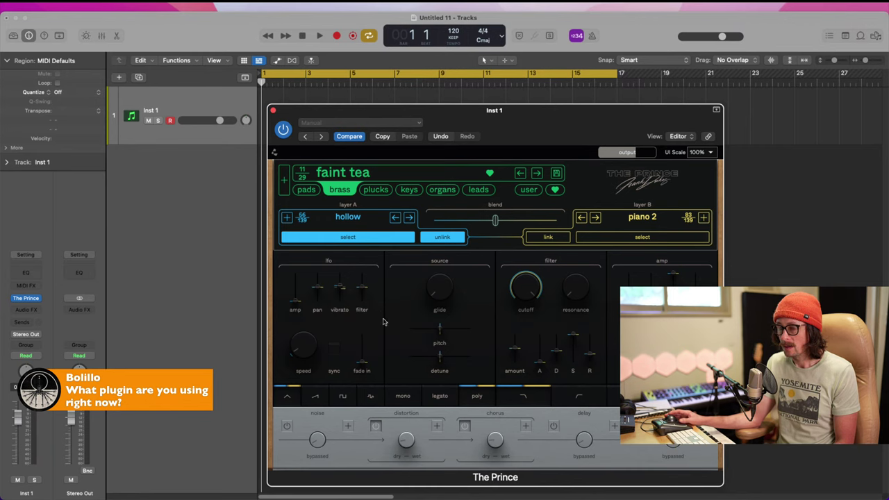
{"action": "left_click", "coordinate": [26, 286]}
{"action": "left_click", "coordinate": [43, 301]}
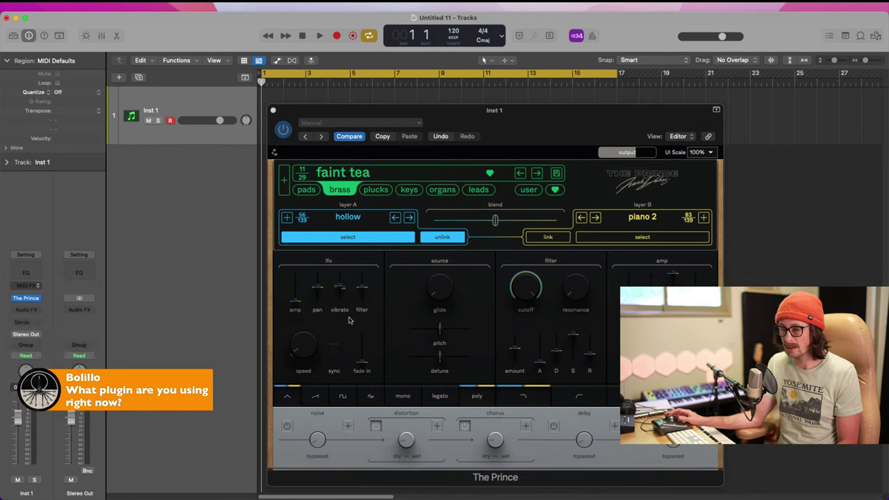
{"action": "left_click_drag", "start_coordinate": [596, 208], "coordinate": [490, 86]}
{"action": "left_click", "coordinate": [401, 216]}
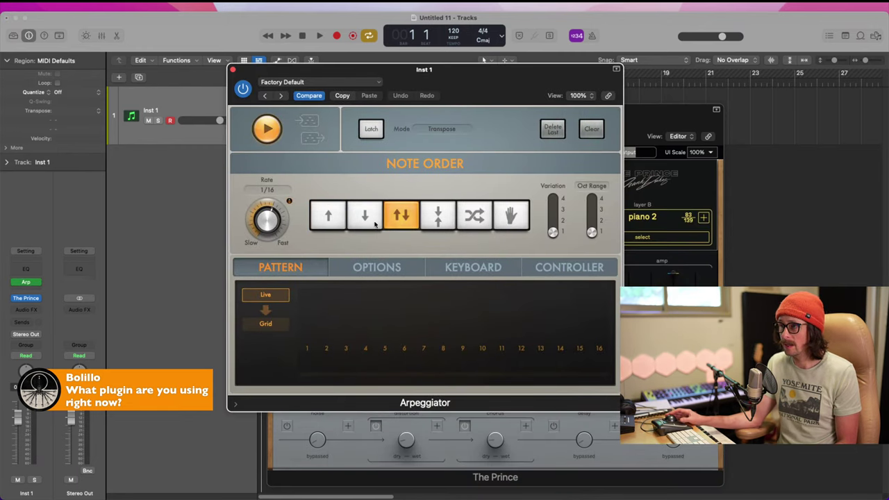
{"action": "left_click", "coordinate": [431, 223]}
{"action": "left_click", "coordinate": [403, 223]}
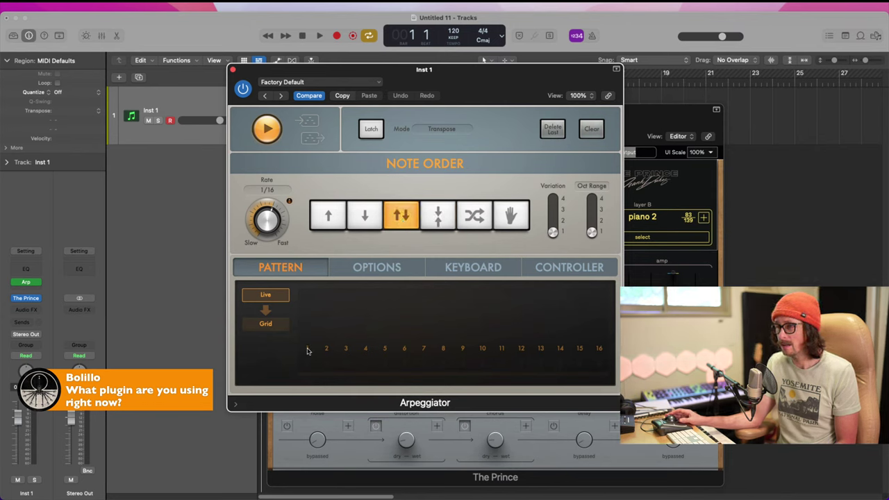
- Switch the arpeggiator pattern to Grid, activate steps 2 to 6, and lower the velocities of steps 2, 4 and 6
{"action": "left_click", "coordinate": [267, 326]}
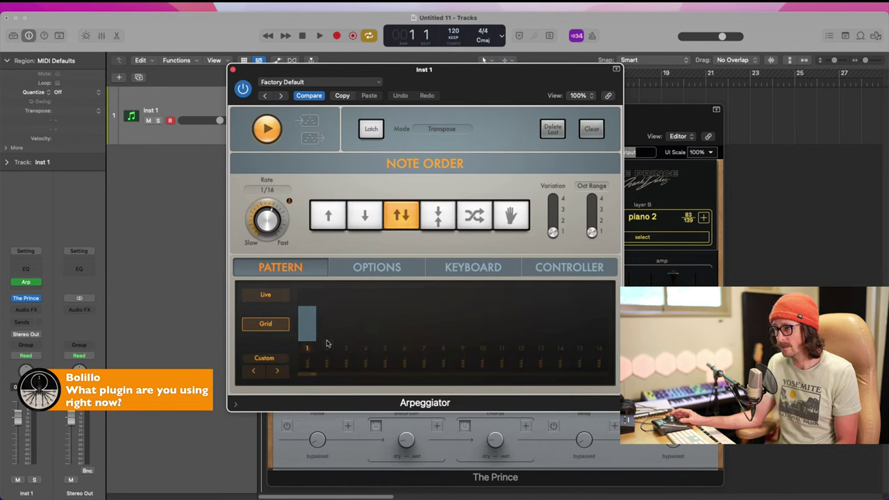
{"action": "left_click", "coordinate": [326, 345]}
{"action": "left_click", "coordinate": [346, 348]}
{"action": "left_click", "coordinate": [363, 350]}
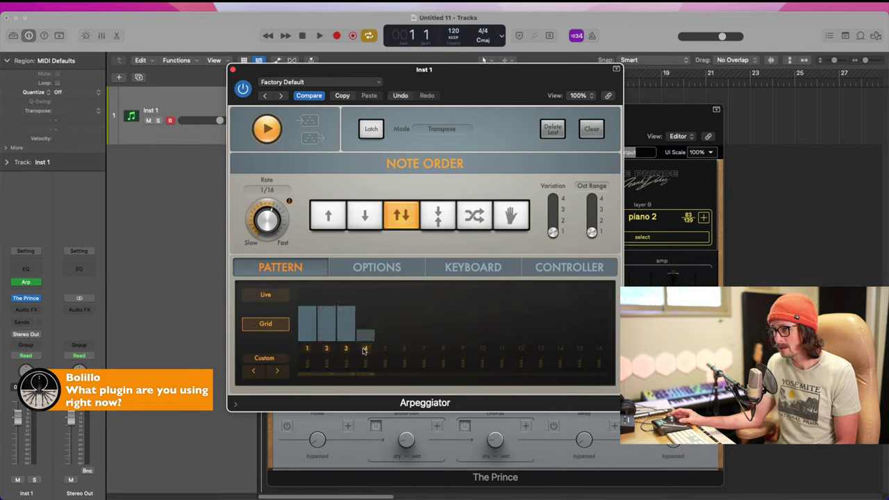
{"action": "left_click", "coordinate": [385, 348]}
{"action": "left_click", "coordinate": [404, 348]}
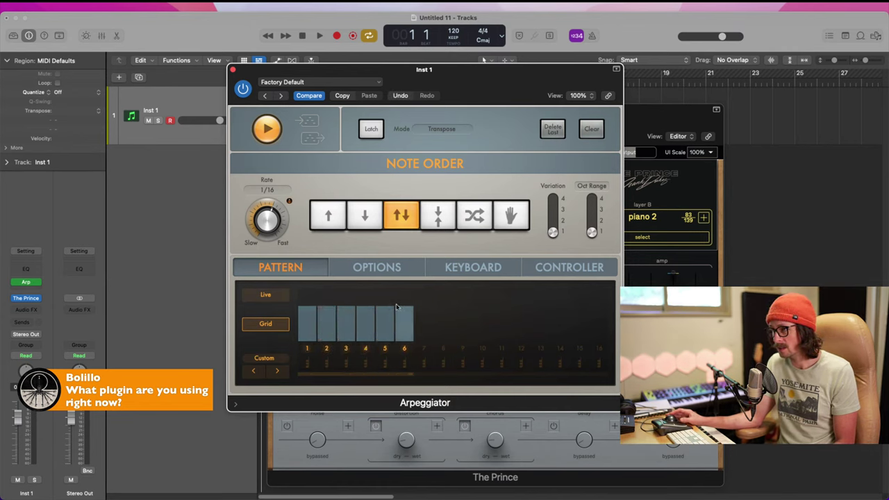
{"action": "mouse_move", "coordinate": [324, 313]}
{"action": "left_mouse_down"}
{"action": "mouse_move", "coordinate": [326, 325]}
{"action": "mouse_move", "coordinate": [403, 317]}
{"action": "mouse_move", "coordinate": [405, 325]}
{"action": "left_mouse_up"}
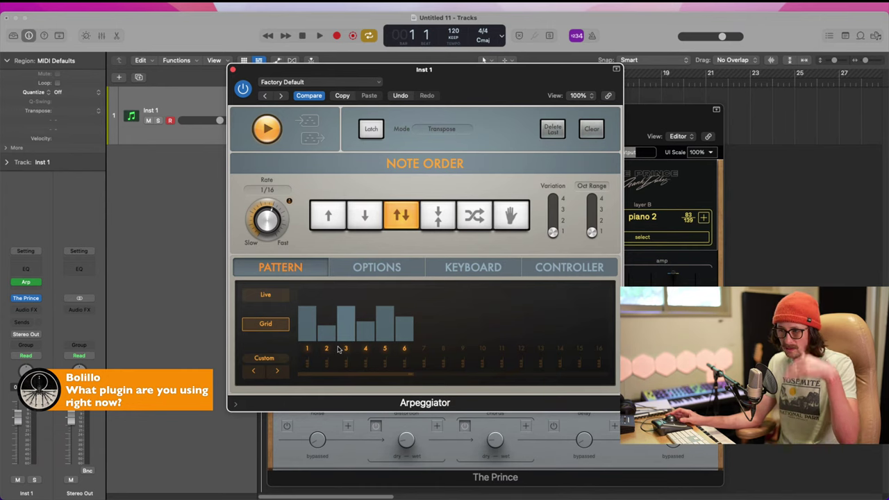
- Set the arpeggiator's note length to 42 %
{"action": "left_click", "coordinate": [368, 272]}
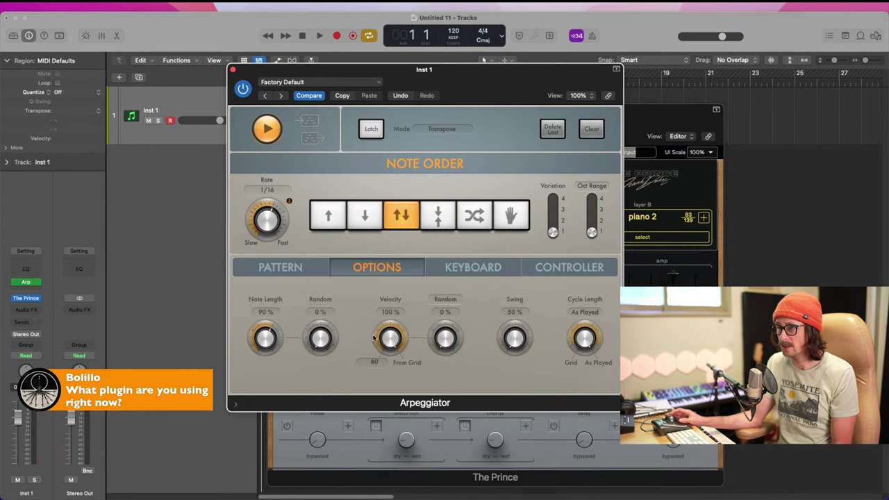
{"action": "left_click_drag", "start_coordinate": [256, 339], "coordinate": [253, 364]}
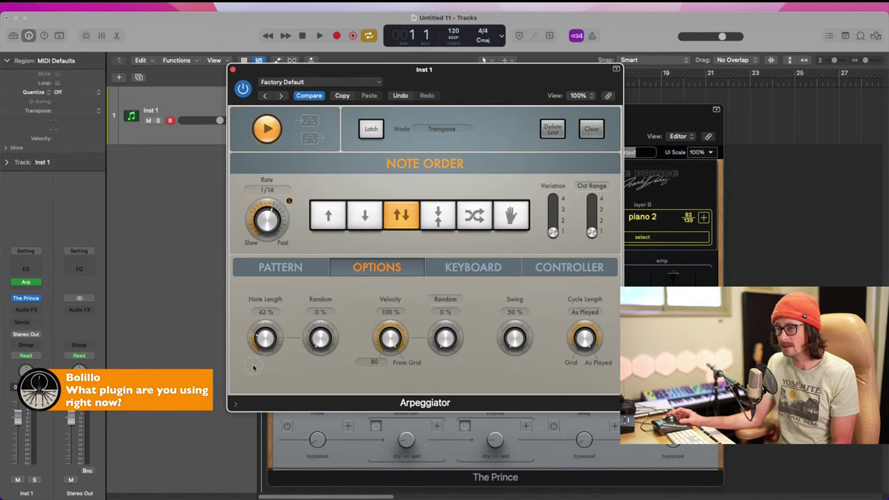
{"action": "left_click", "coordinate": [181, 29]}
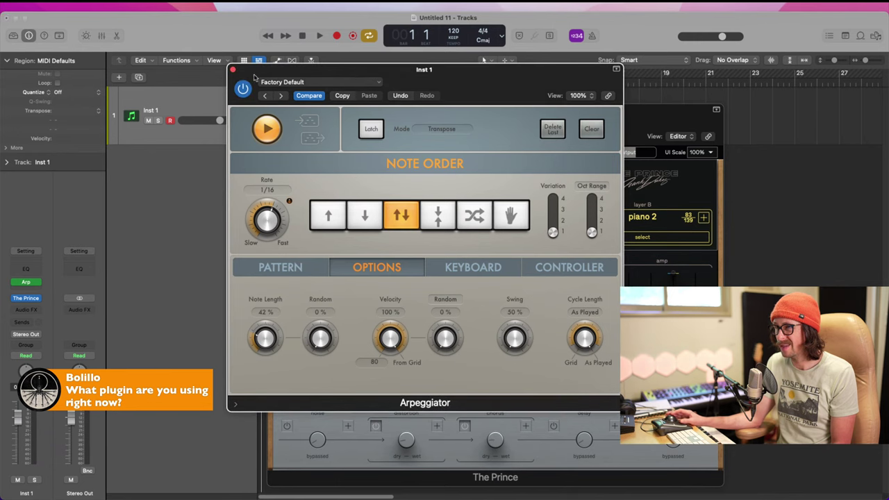
- Arrange the Arpeggiator and The Prince plug-in windows so the controls of both can be reached side by side
{"action": "left_click_drag", "start_coordinate": [244, 71], "coordinate": [549, 95]}
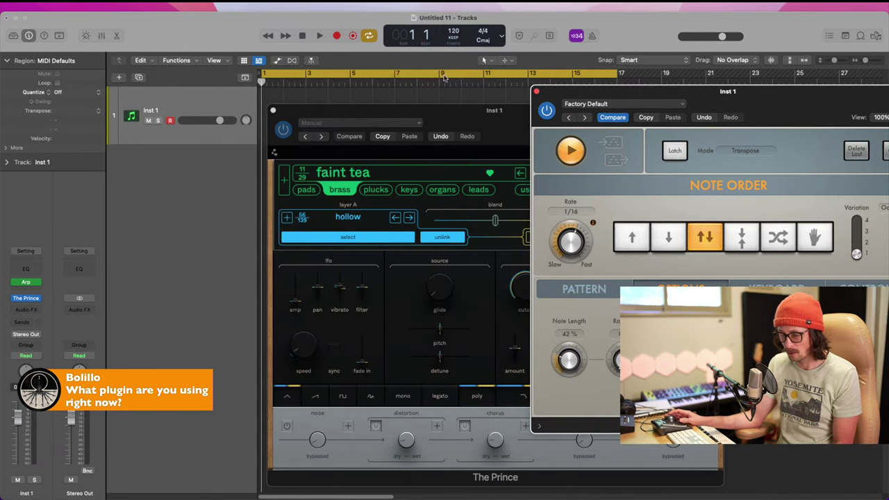
{"action": "left_click", "coordinate": [386, 114]}
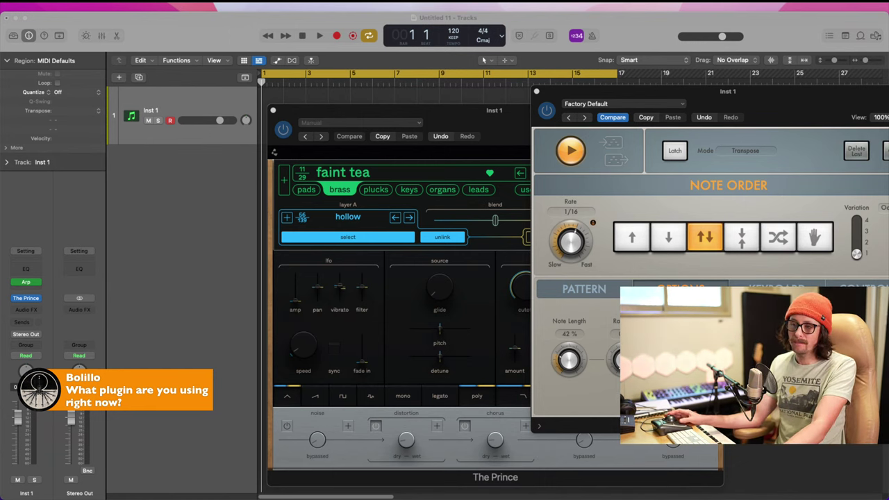
{"action": "left_click", "coordinate": [486, 110]}
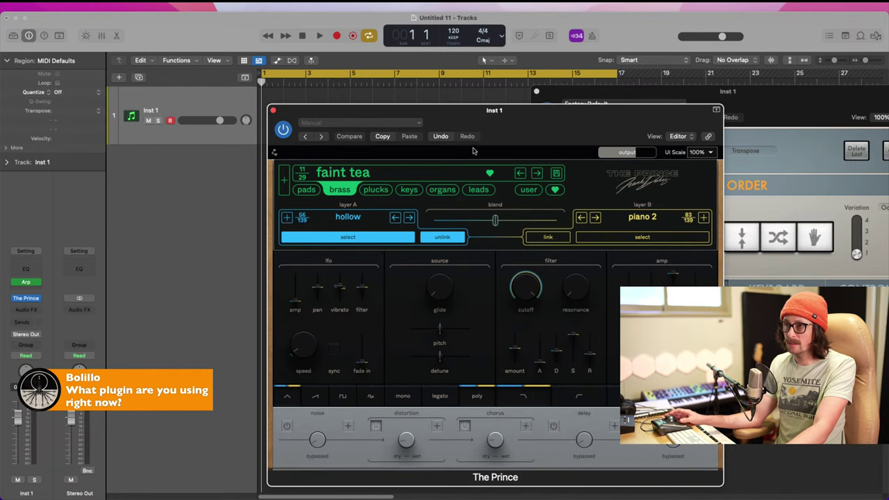
{"action": "left_click_drag", "start_coordinate": [502, 113], "coordinate": [261, 86]}
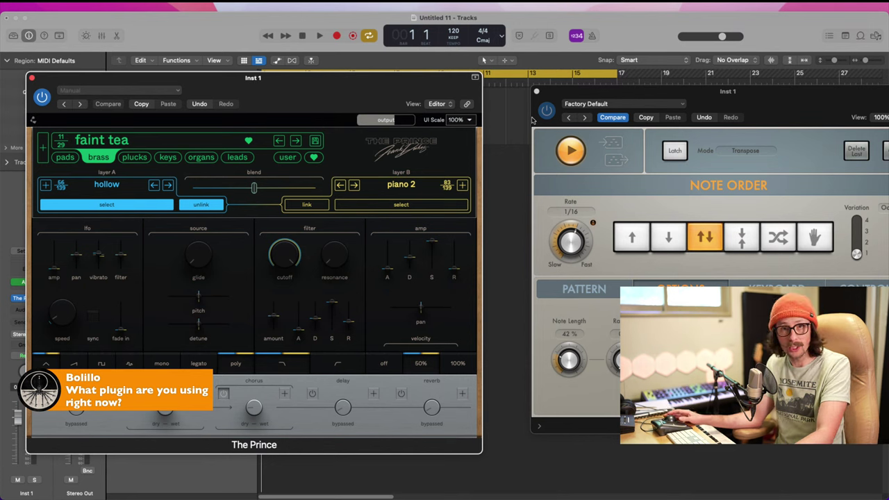
{"action": "left_click_drag", "start_coordinate": [713, 105], "coordinate": [632, 55]}
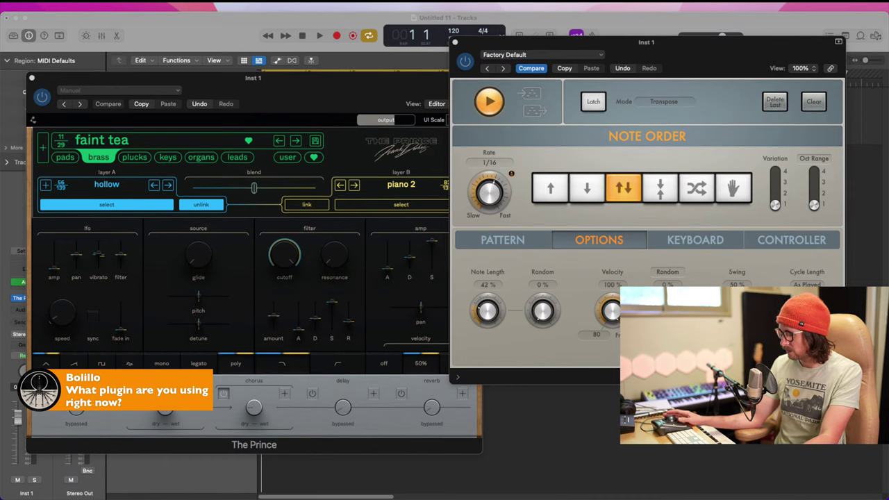
- Start playback and set the arpeggiator's rate to 1/8 and its note length to 96 %
{"action": "key", "text": "space"}
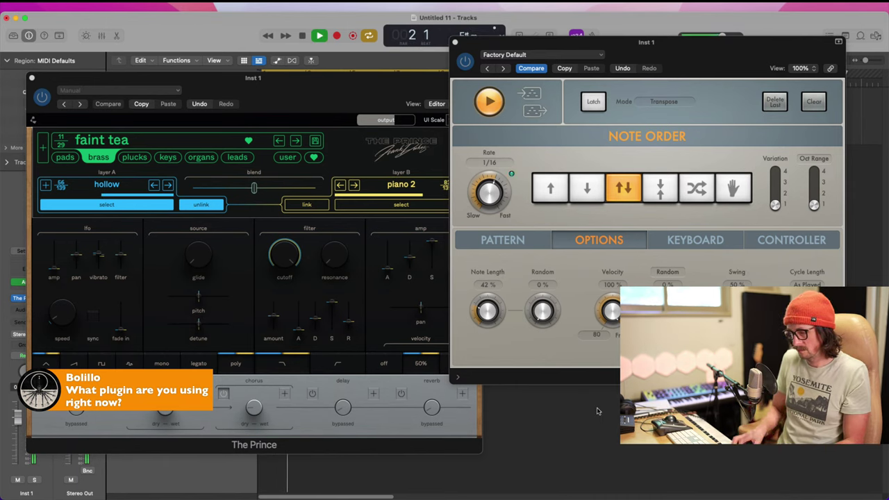
{"action": "left_click_drag", "start_coordinate": [489, 192], "coordinate": [491, 209]}
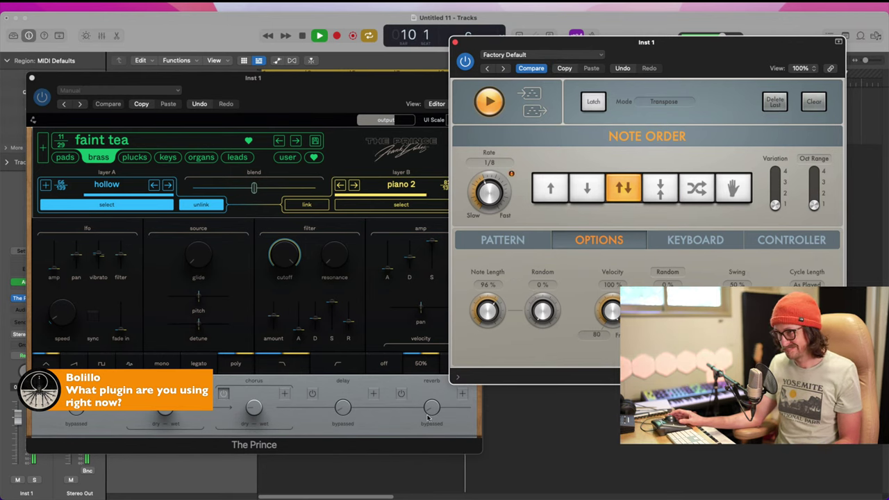
- Enable The Prince's reverb and delay, adjust their dry/wet amounts, and raise the wet amounts of the chorus and distortion
{"action": "left_click", "coordinate": [401, 393]}
{"action": "left_click_drag", "start_coordinate": [435, 411], "coordinate": [440, 366]}
{"action": "left_click", "coordinate": [313, 394]}
{"action": "left_click_drag", "start_coordinate": [339, 411], "coordinate": [354, 361]}
{"action": "left_click_drag", "start_coordinate": [342, 411], "coordinate": [337, 421]}
{"action": "mouse_move", "coordinate": [243, 401]}
{"action": "left_mouse_down"}
{"action": "mouse_move", "coordinate": [257, 368]}
{"action": "mouse_move", "coordinate": [251, 391]}
{"action": "left_mouse_up"}
{"action": "left_click_drag", "start_coordinate": [166, 414], "coordinate": [172, 355]}
- Lower The Prince's filter cutoff, raise its resonance, and stop playback
{"action": "left_click_drag", "start_coordinate": [283, 254], "coordinate": [287, 294]}
{"action": "left_click_drag", "start_coordinate": [335, 254], "coordinate": [326, 225]}
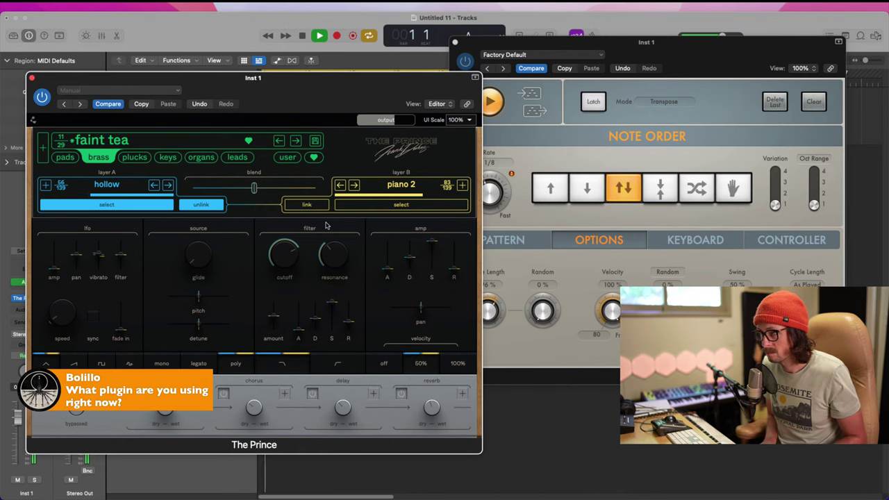
{"action": "left_click", "coordinate": [505, 238]}
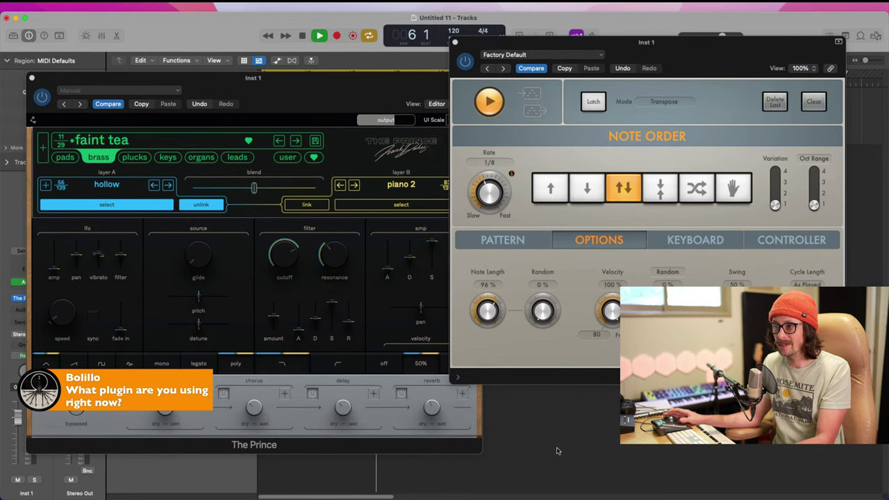
{"action": "key", "text": "space"}
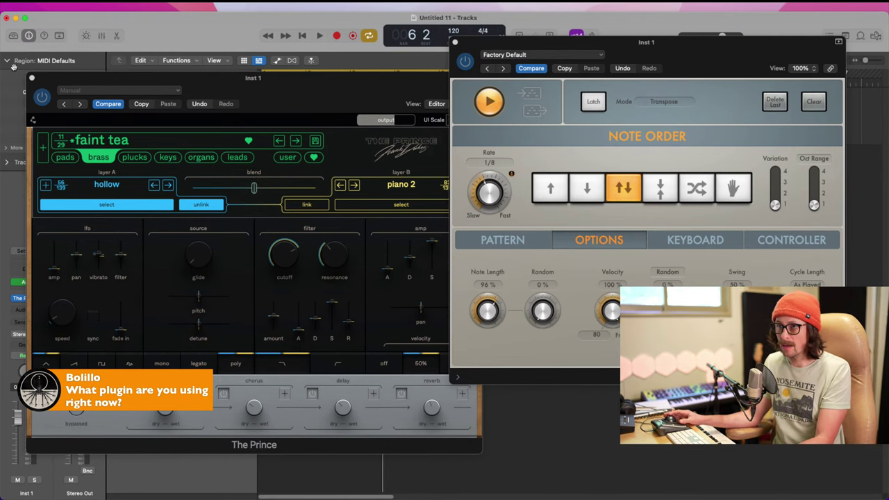
- Uncover the track list and duplicate the Inst 1 track with its plug-in settings
{"action": "left_click_drag", "start_coordinate": [55, 78], "coordinate": [564, 79]}
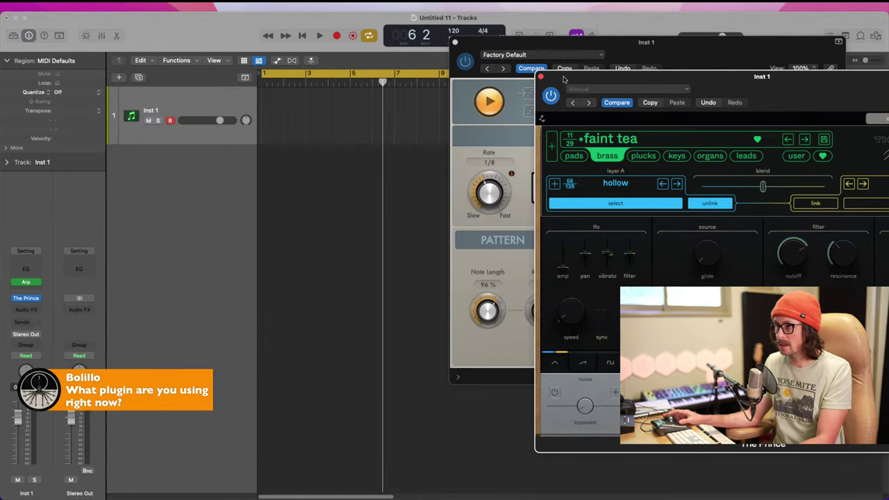
{"action": "left_click", "coordinate": [173, 98]}
{"action": "key", "text": "super+d"}
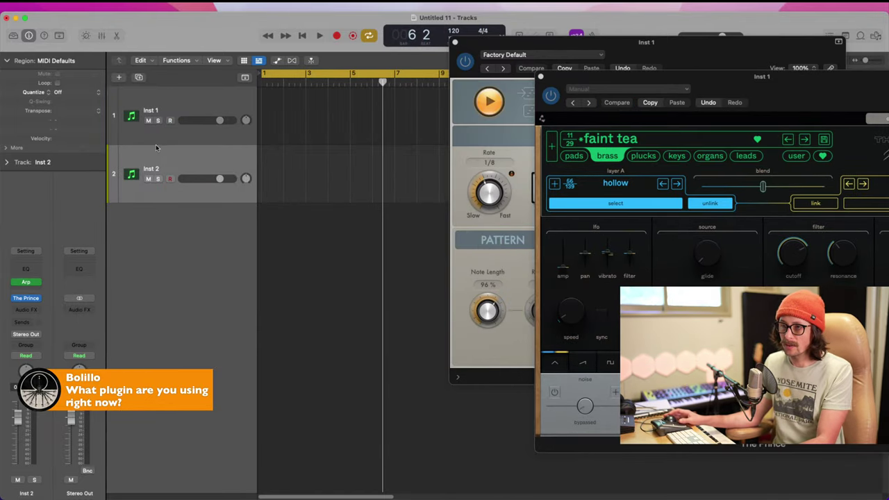
- Select the Inst 1 track again and bypass its Arpeggiator
{"action": "key", "text": "Up"}
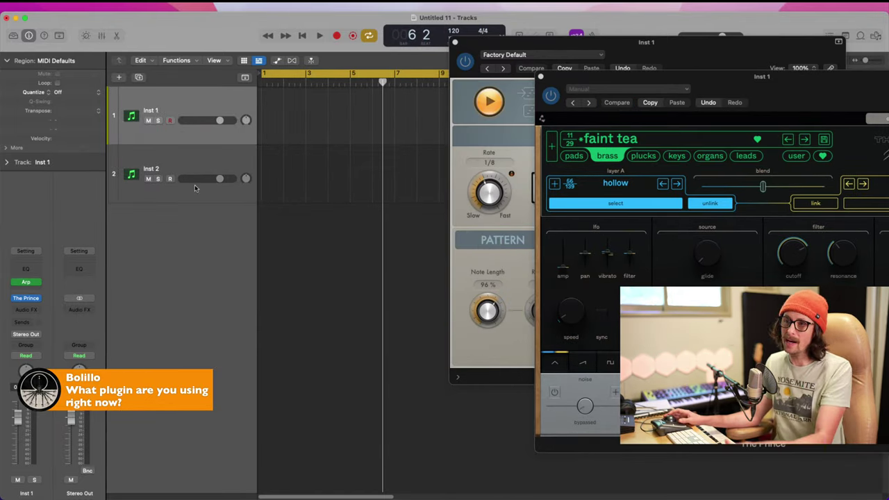
{"action": "left_click", "coordinate": [14, 283]}
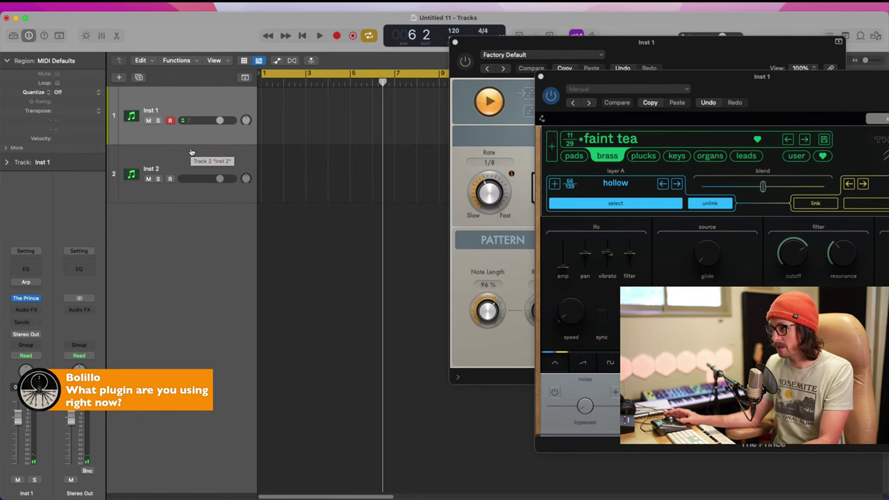
{"action": "left_click", "coordinate": [502, 43]}
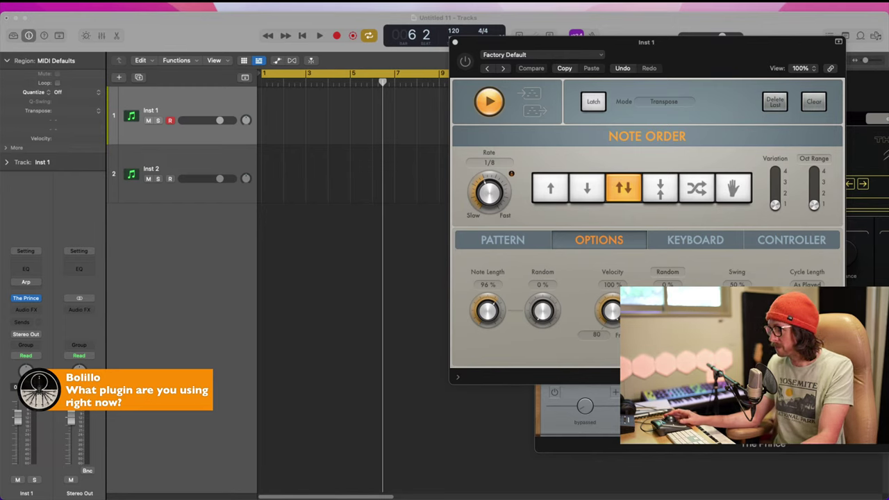
{"action": "left_click", "coordinate": [227, 321]}
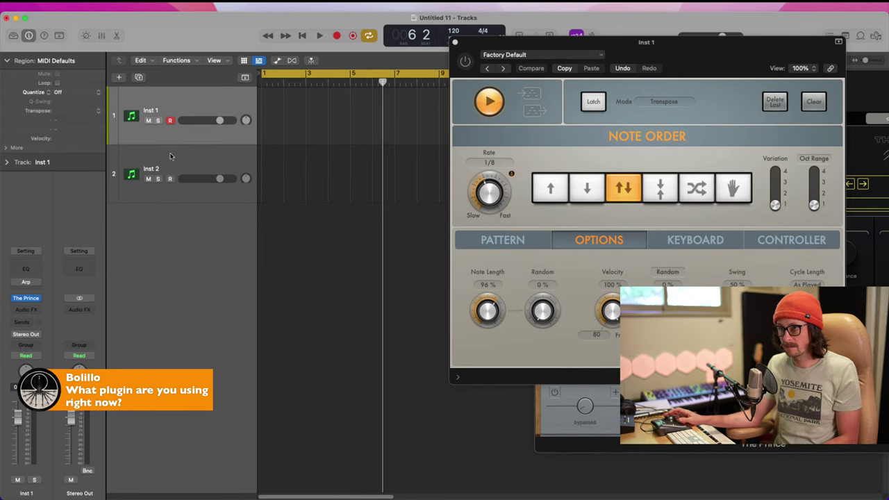
- Open The Prince on the Inst 2 track and audition its brass presets from false prison up to jelly dip
{"action": "left_click", "coordinate": [171, 157]}
{"action": "left_click", "coordinate": [27, 300]}
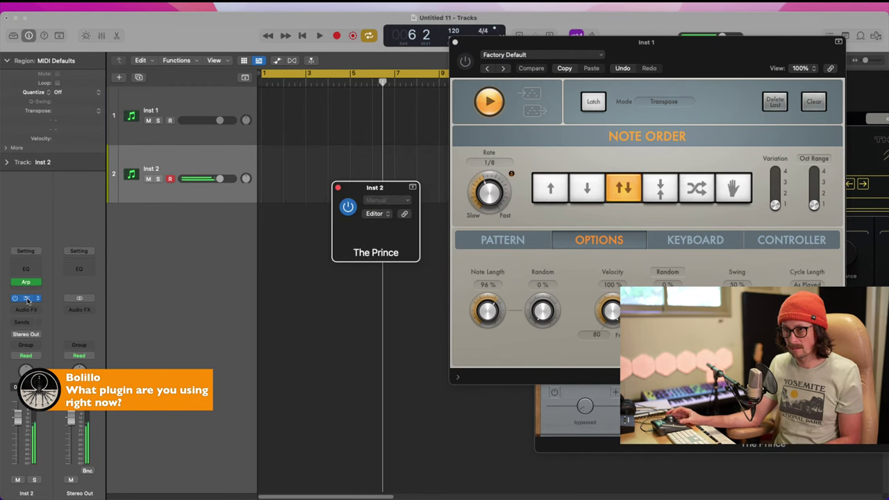
{"action": "left_click", "coordinate": [602, 251]}
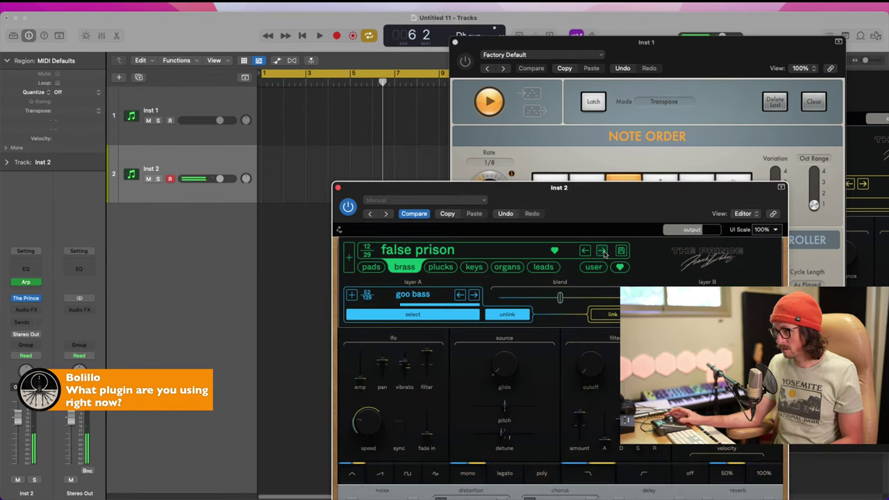
{"action": "left_click", "coordinate": [602, 251]}
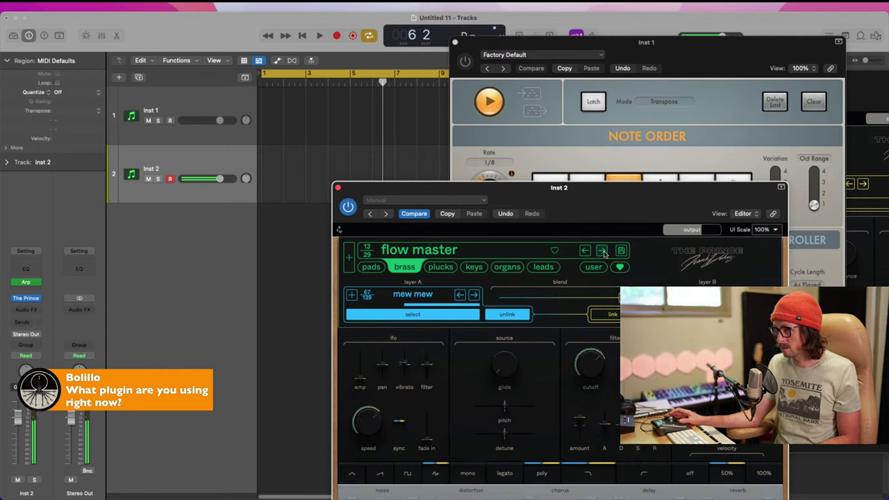
{"action": "left_click", "coordinate": [602, 251]}
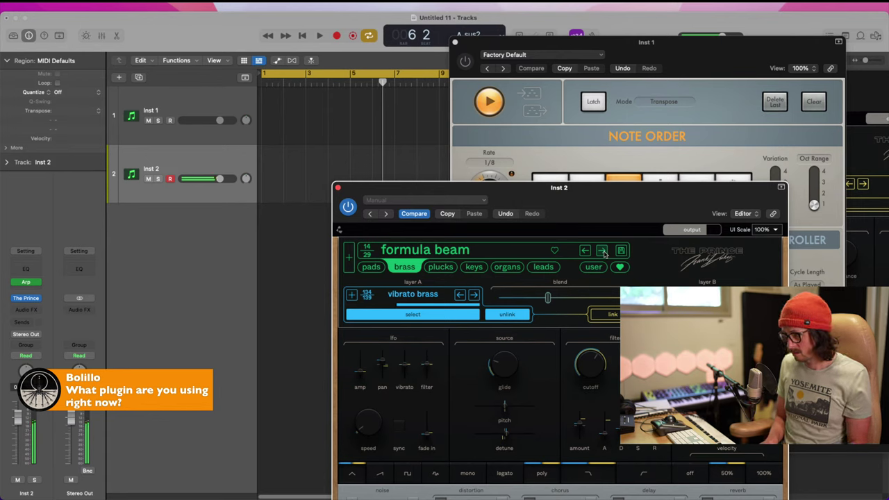
{"action": "left_click", "coordinate": [602, 252]}
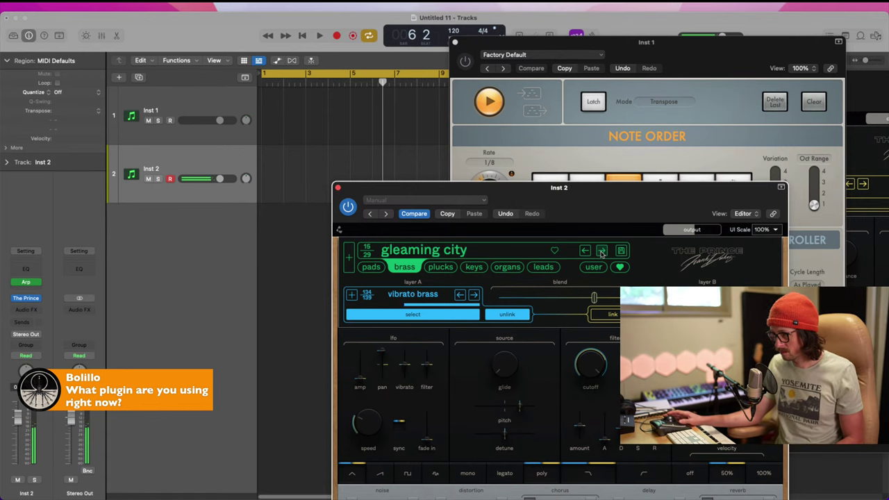
{"action": "left_click", "coordinate": [602, 253]}
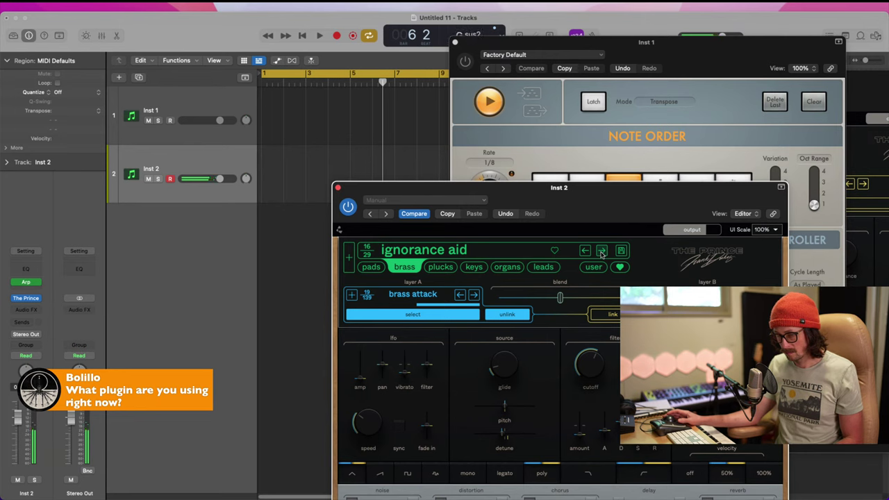
{"action": "left_click", "coordinate": [602, 252]}
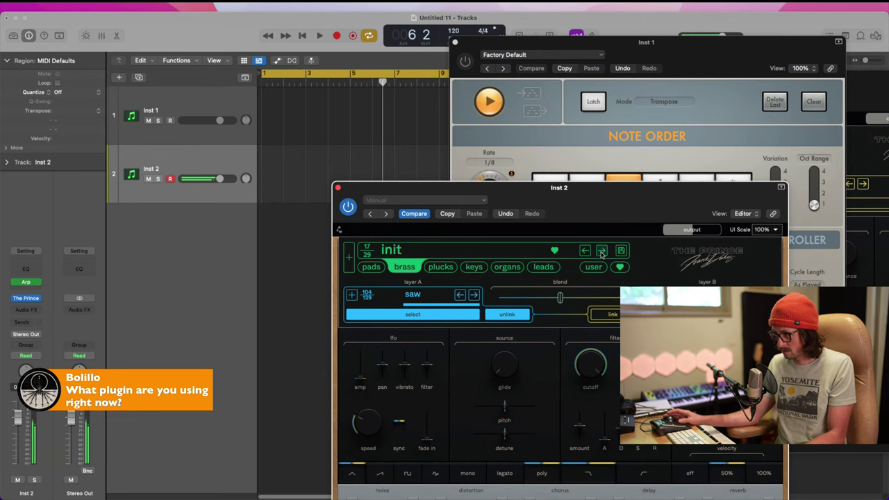
{"action": "left_click", "coordinate": [602, 252]}
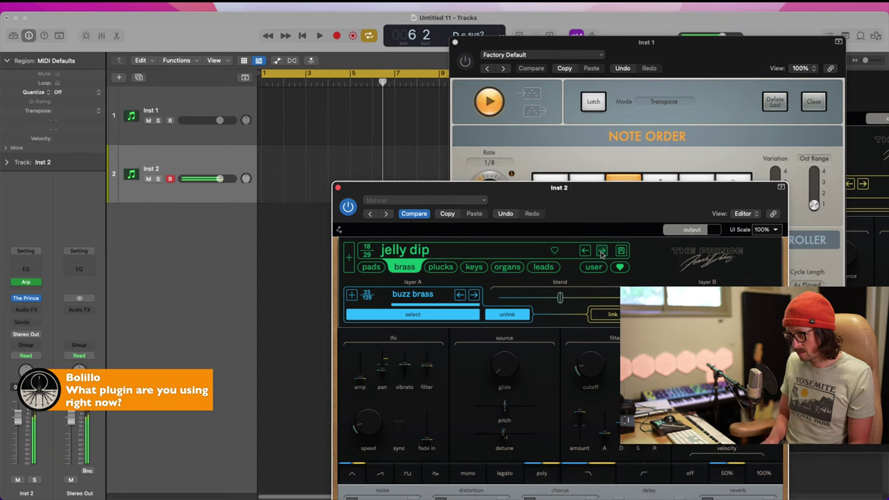
- Audition The Prince's brass presets on the Inst 2 track from justify pitch up to nostalgic stitch
{"action": "left_click", "coordinate": [601, 251]}
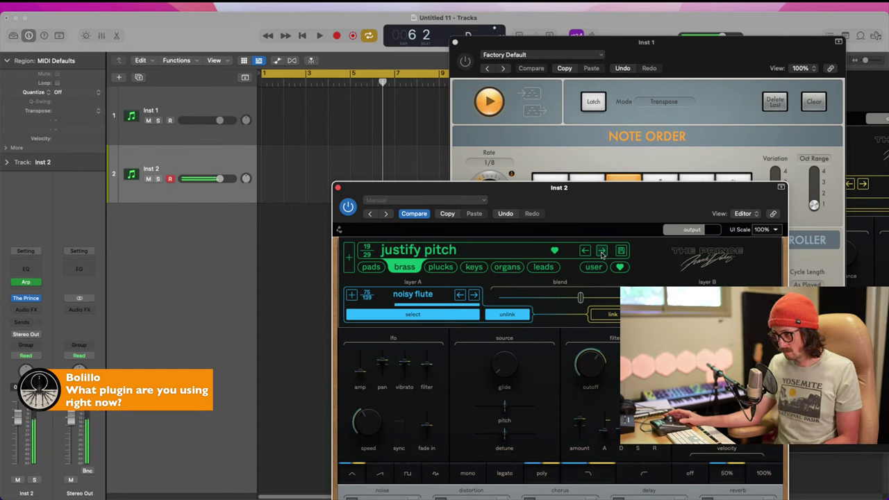
{"action": "left_click", "coordinate": [602, 252]}
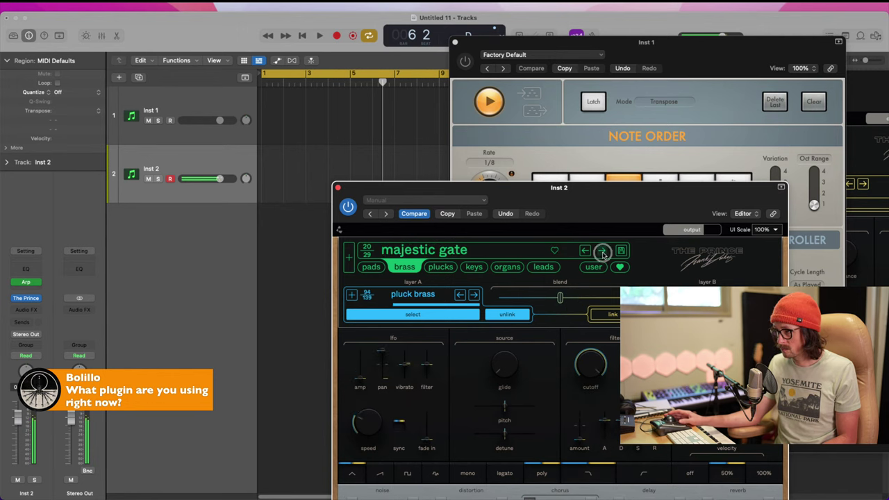
{"action": "left_click", "coordinate": [602, 251]}
{"action": "left_click_drag", "start_coordinate": [695, 198], "coordinate": [322, 242]}
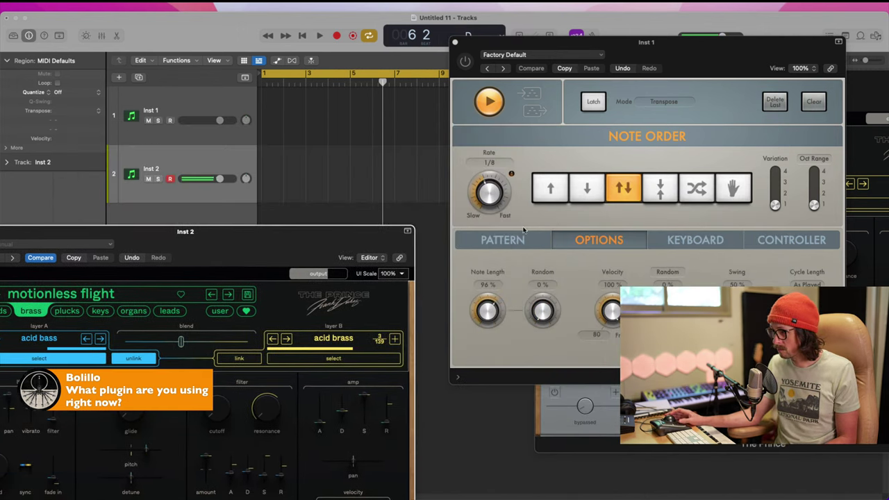
{"action": "left_click", "coordinate": [519, 239]}
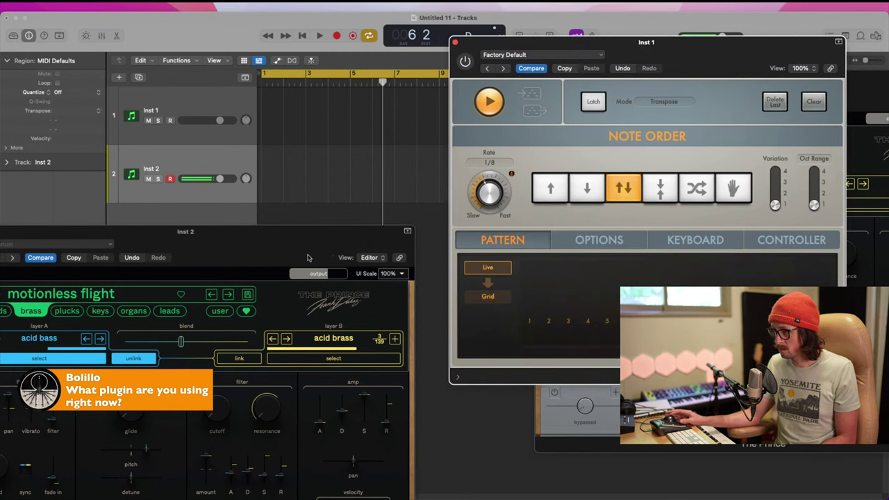
{"action": "left_click_drag", "start_coordinate": [309, 258], "coordinate": [631, 107]}
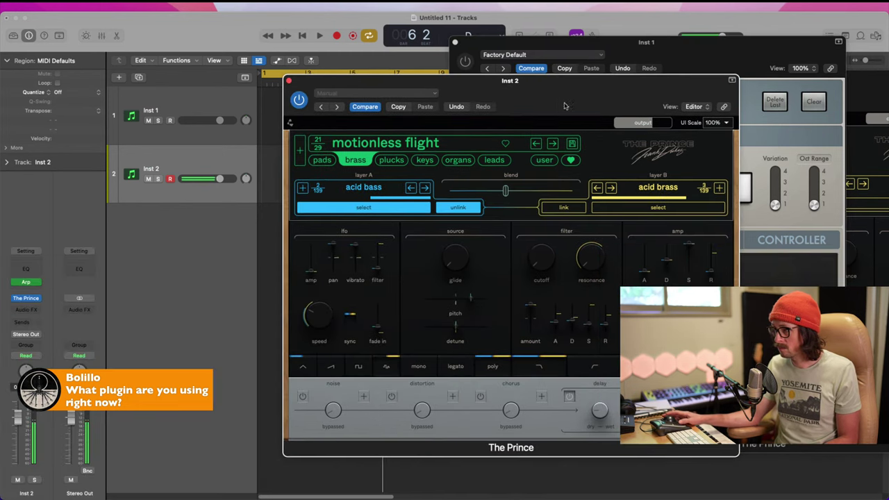
{"action": "left_click", "coordinate": [555, 144]}
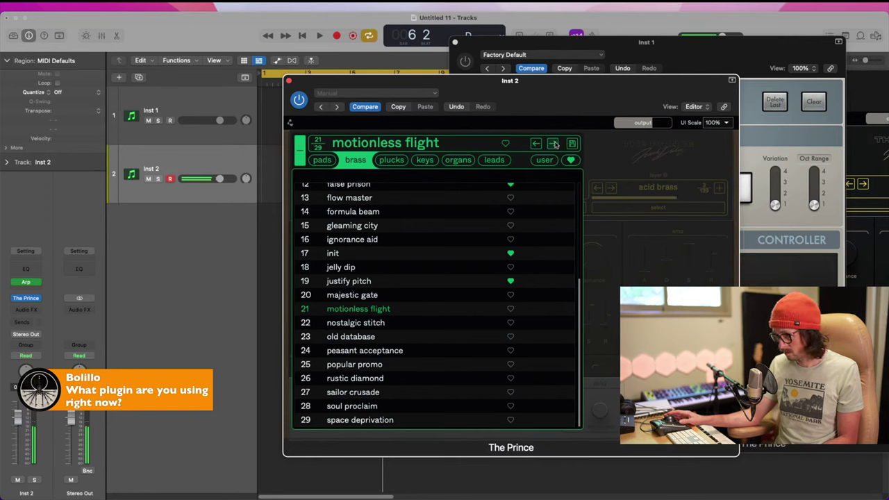
{"action": "left_click", "coordinate": [554, 143]}
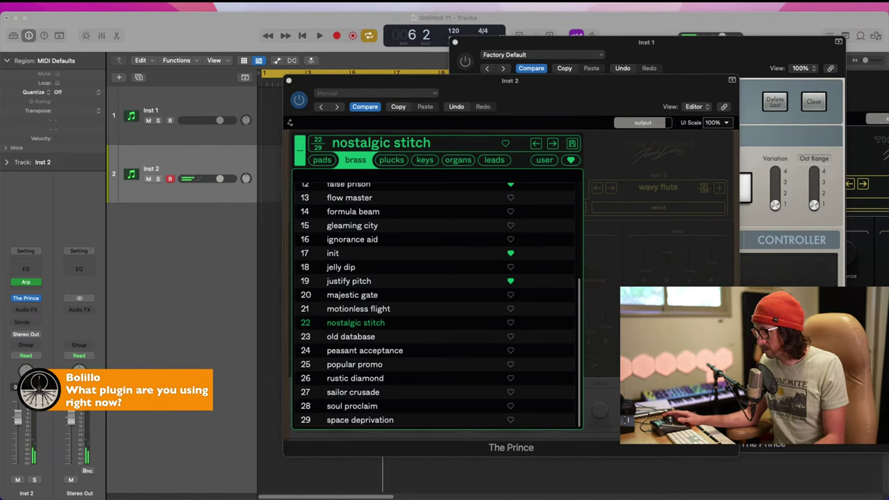
- Bypass the Arpeggiator on the Inst 2 track and clear the plug-in windows away from the tracks area
{"action": "left_click", "coordinate": [181, 30]}
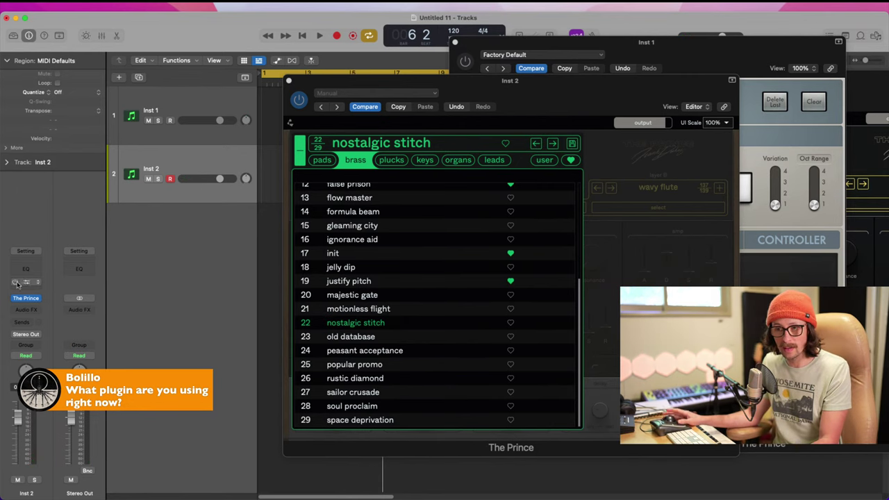
{"action": "left_click", "coordinate": [289, 81]}
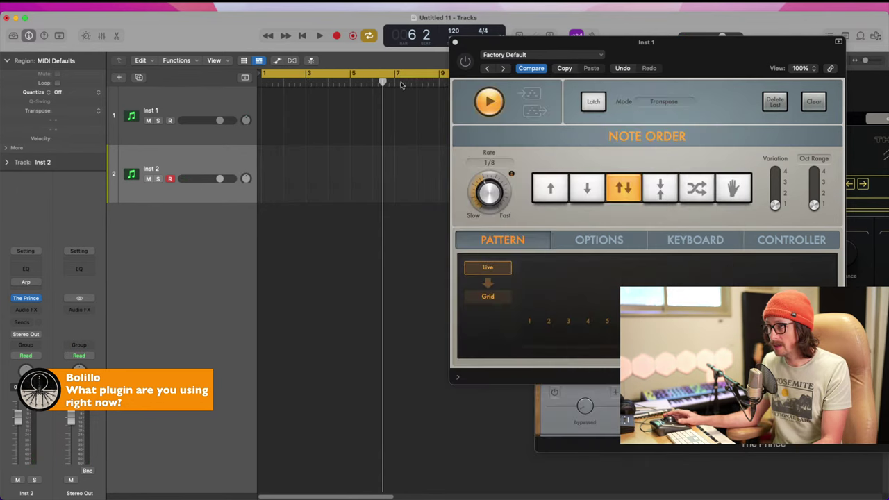
{"action": "left_click_drag", "start_coordinate": [473, 43], "coordinate": [612, 103]}
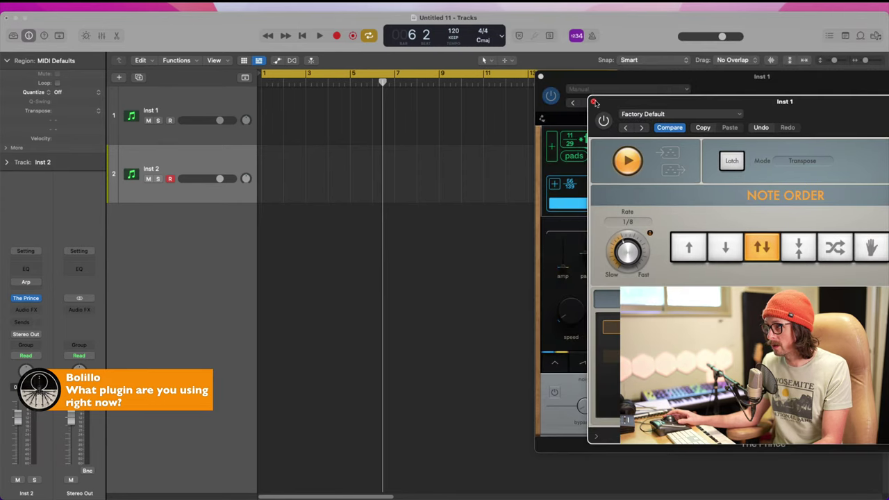
{"action": "left_click", "coordinate": [592, 102]}
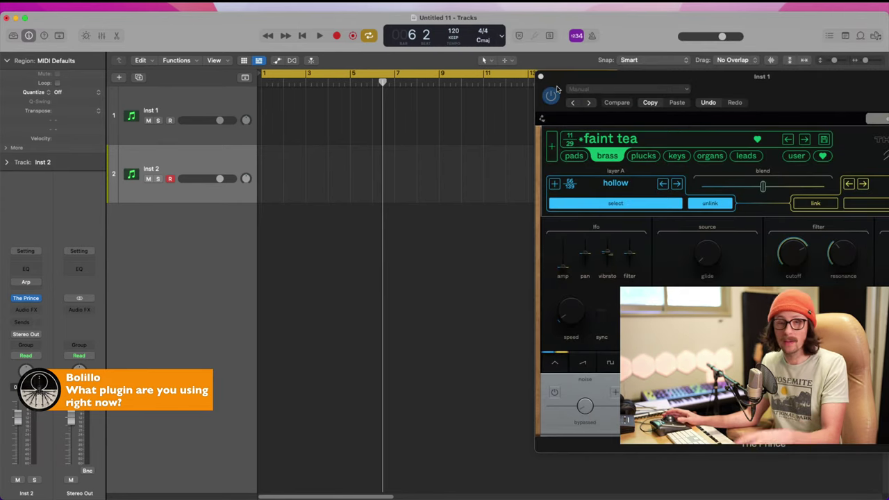
{"action": "left_click_drag", "start_coordinate": [567, 82], "coordinate": [747, 79]}
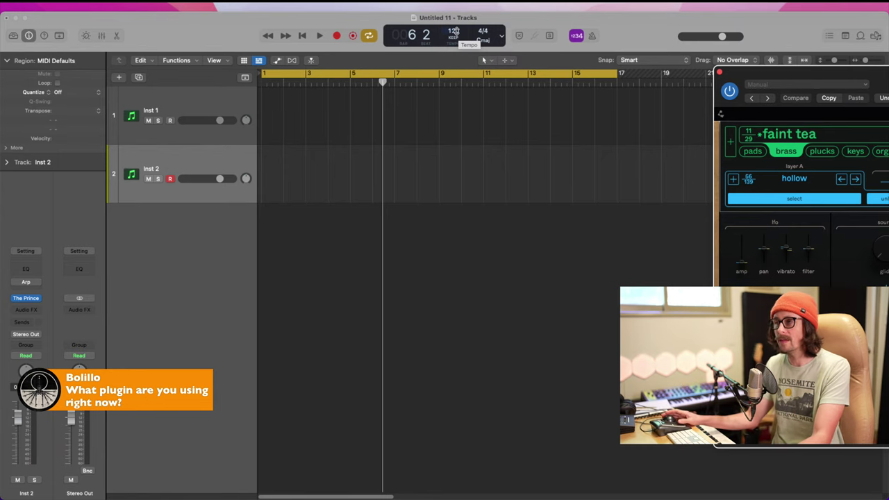
- Set the project tempo to 130, checking it against the metronome during playback
{"action": "left_click_drag", "start_coordinate": [453, 31], "coordinate": [464, 6]}
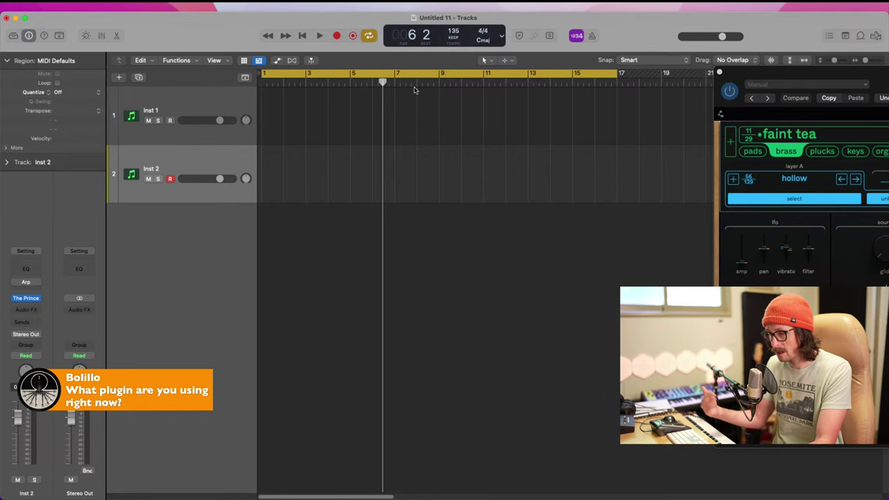
{"action": "key", "text": "space"}
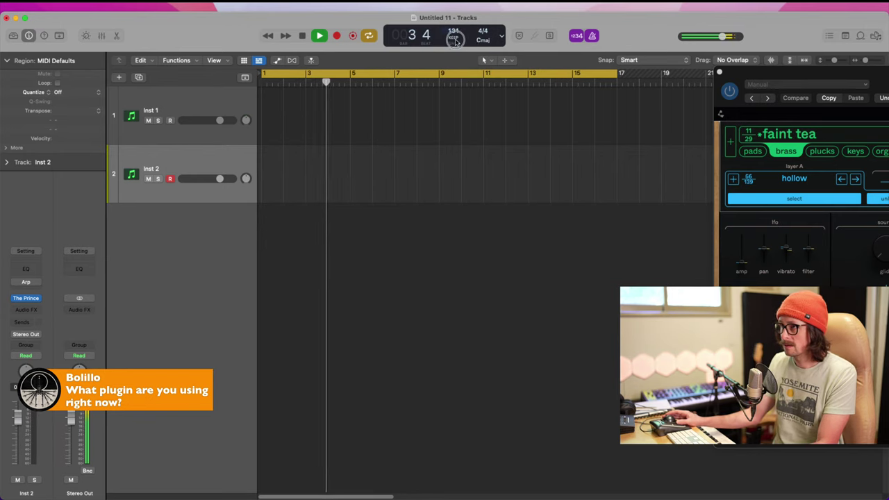
{"action": "left_click_drag", "start_coordinate": [455, 39], "coordinate": [455, 41]}
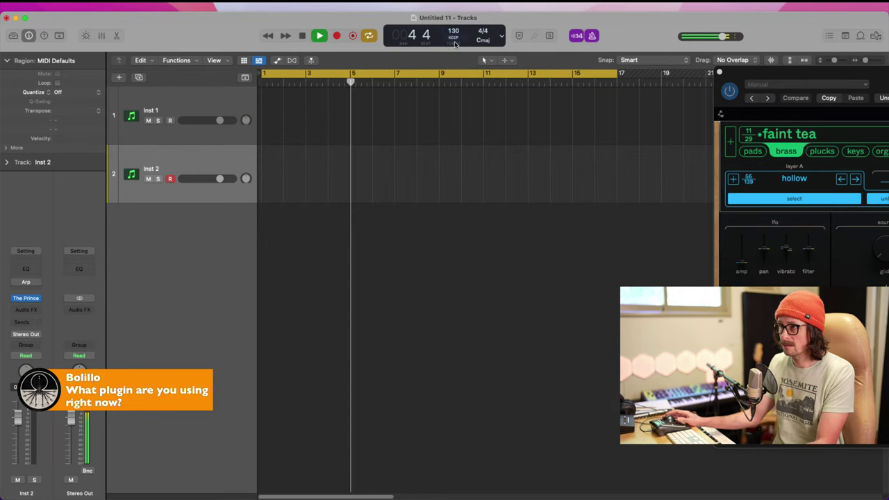
{"action": "key", "text": "space"}
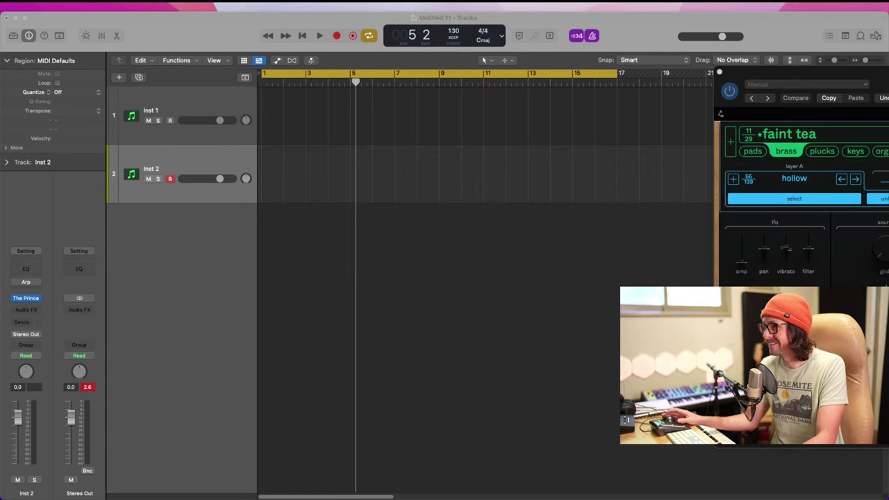
- Set the I/O buffer size to 512 samples in the audio device settings and close the settings
{"action": "left_click", "coordinate": [746, 37]}
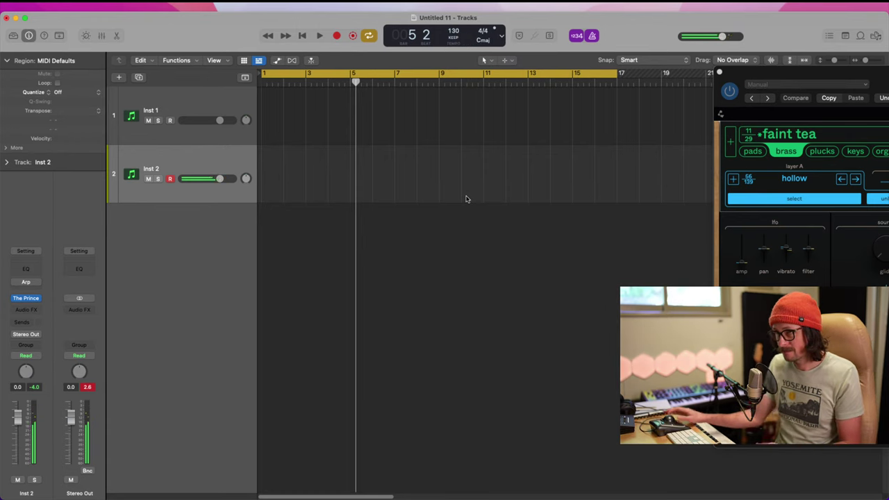
{"action": "left_click", "coordinate": [49, 5]}
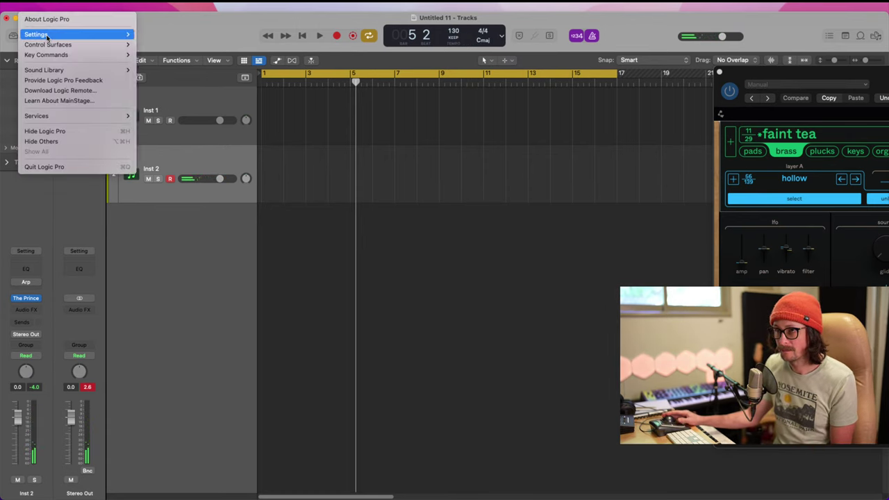
{"action": "mouse_move", "coordinate": [76, 33]}
{"action": "left_click", "coordinate": [147, 45]}
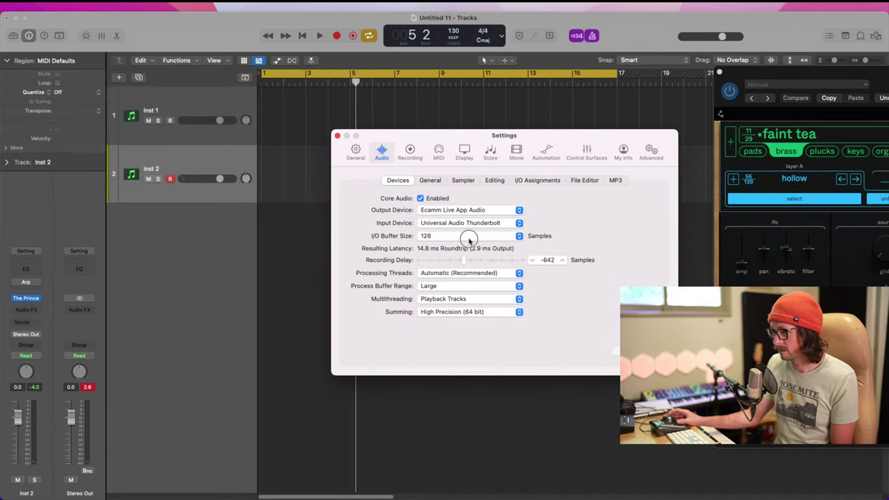
{"action": "left_click", "coordinate": [465, 235]}
{"action": "left_click", "coordinate": [460, 256]}
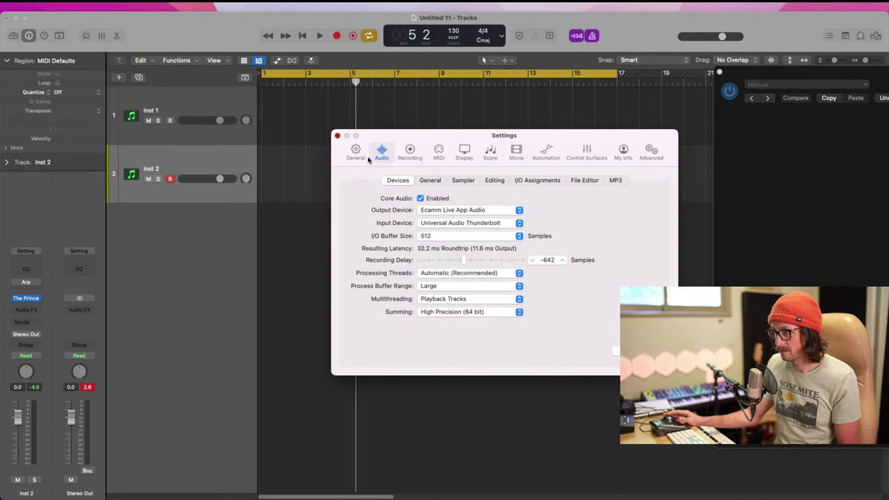
{"action": "key", "text": "super+w"}
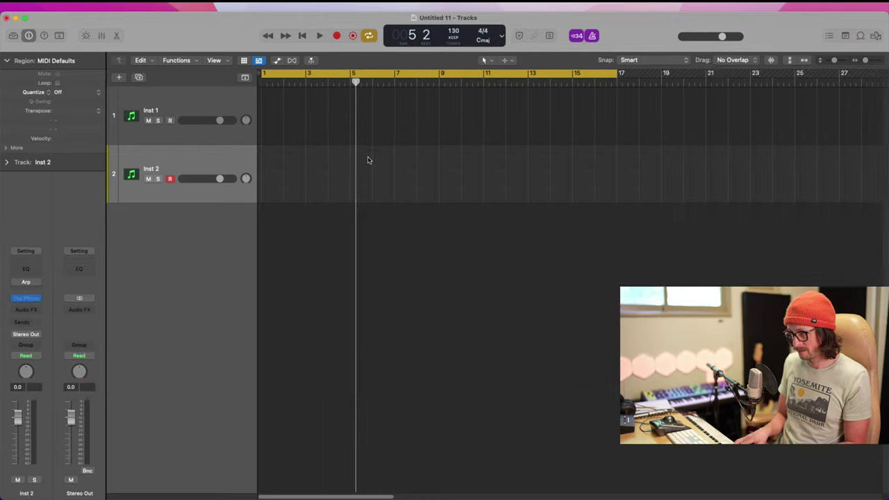
- Switch to System Preferences and select Universal Audio Thunderbolt as the Mac's sound output device
{"action": "left_click", "coordinate": [5, 5]}
{"action": "left_click", "coordinate": [25, 34]}
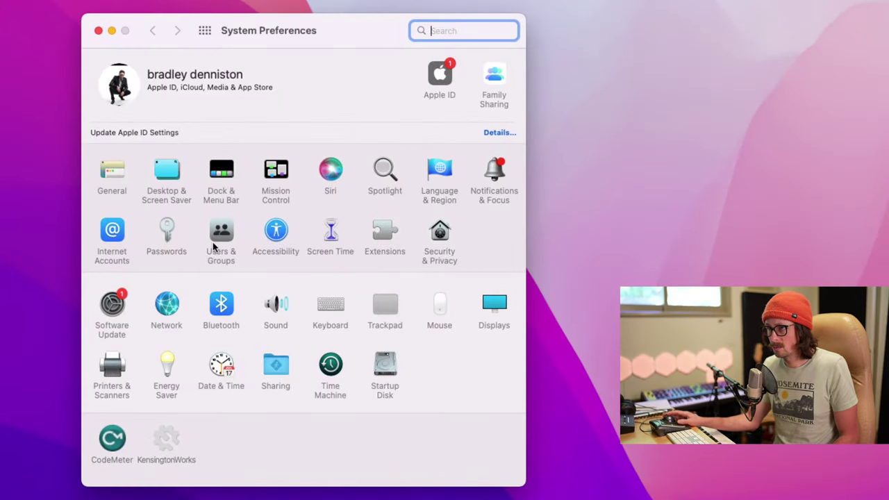
{"action": "left_click", "coordinate": [269, 316]}
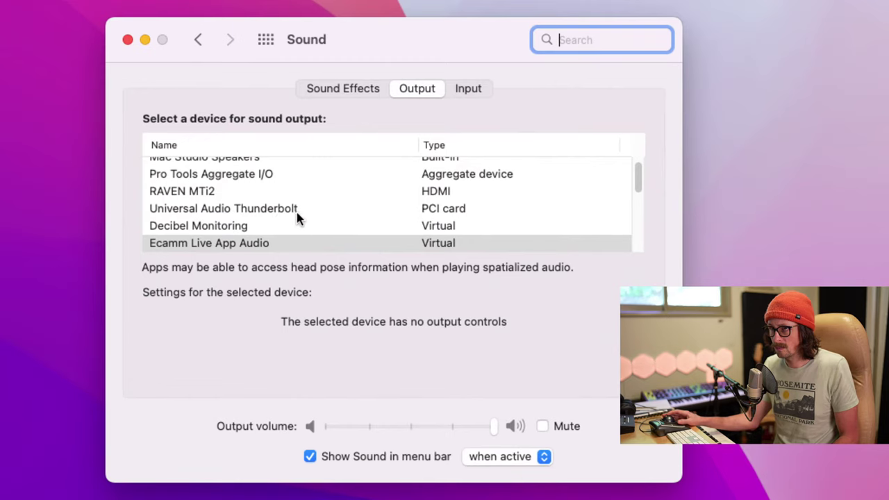
{"action": "left_click", "coordinate": [363, 242]}
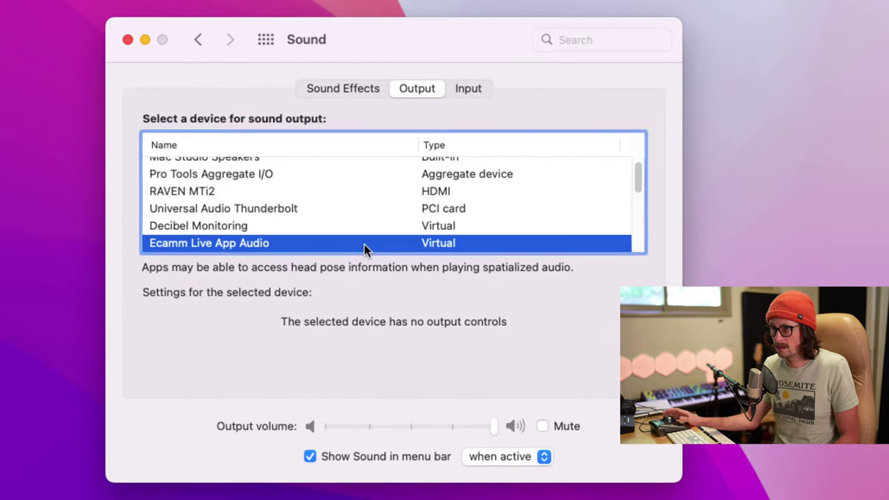
{"action": "left_click", "coordinate": [310, 209]}
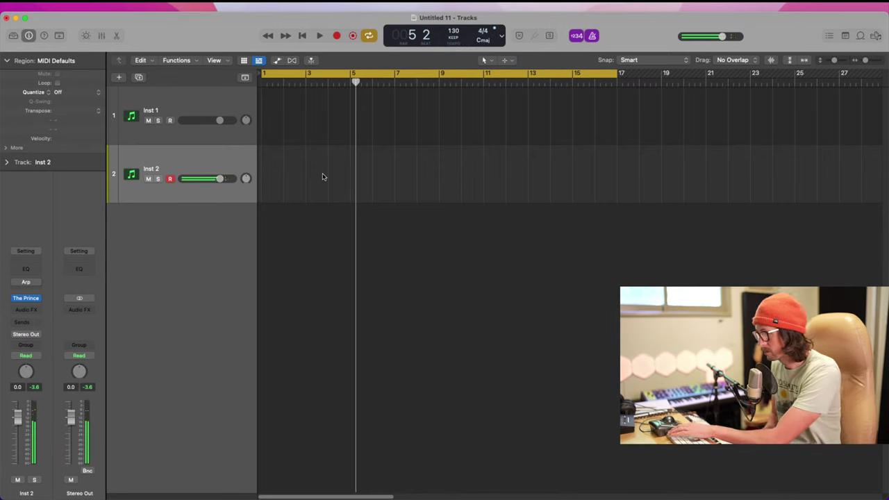
- Try to record a MIDI take on the Inst 2 track from bar 1, and delete the recorded region
{"action": "key", "text": "Return"}
{"action": "key", "text": "r"}
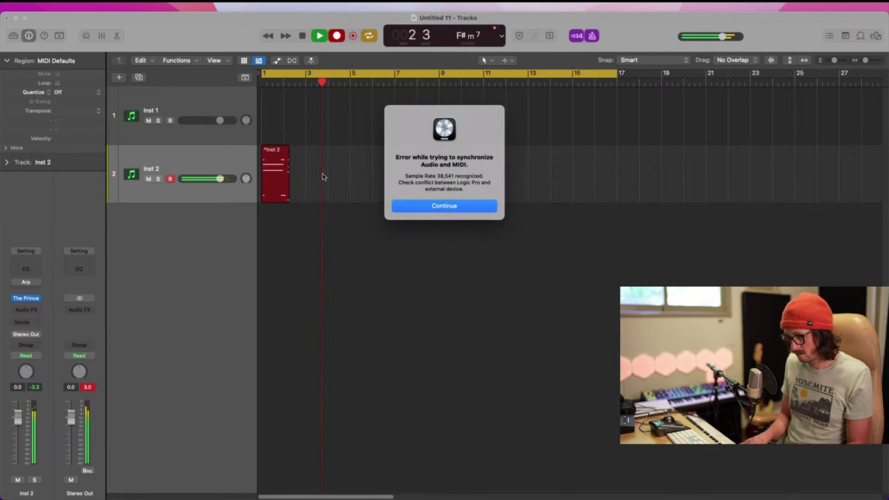
{"action": "left_click", "coordinate": [448, 206]}
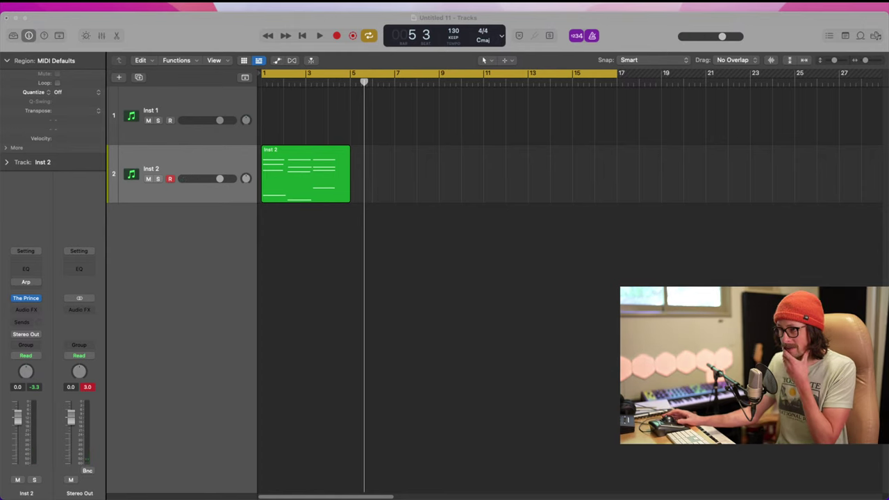
{"action": "left_click", "coordinate": [322, 187]}
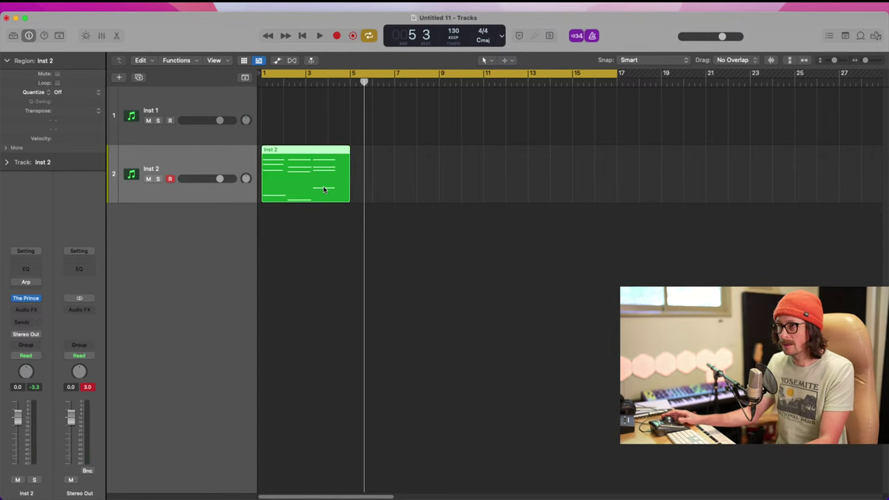
{"action": "key", "text": "Delete"}
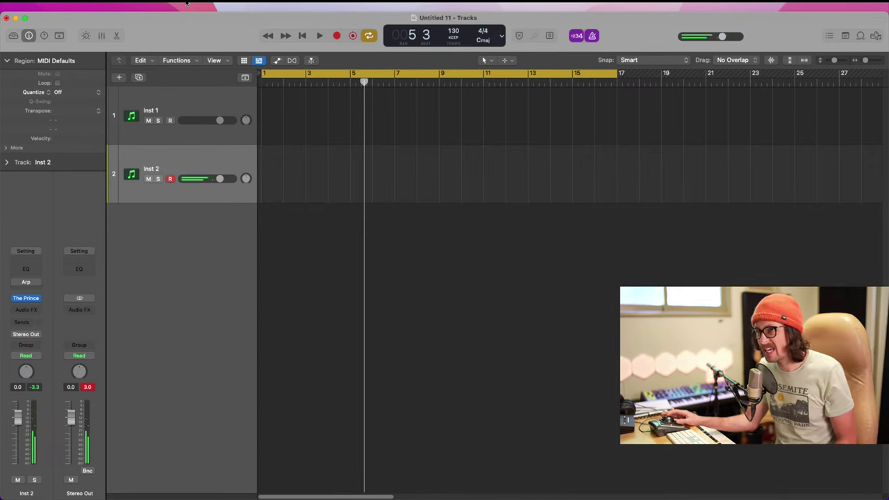
- Look at the project's general settings and close them, and glance through the application-level options
{"action": "left_click", "coordinate": [70, 7]}
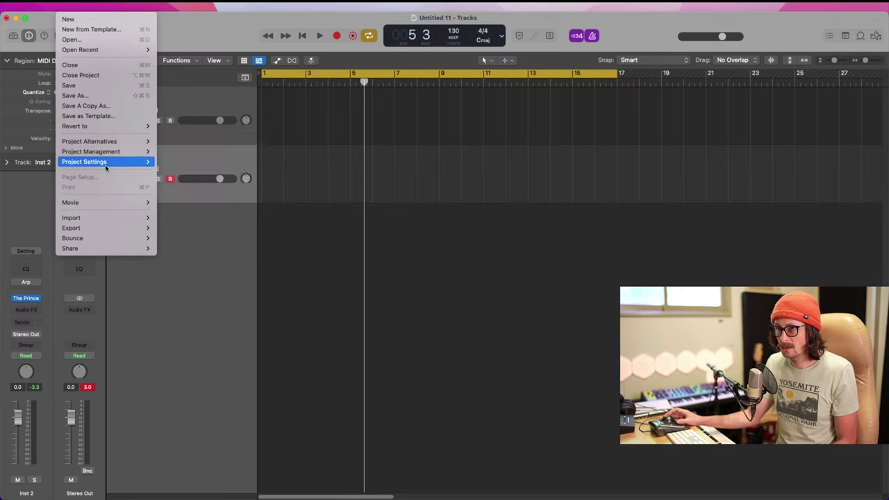
{"action": "mouse_move", "coordinate": [106, 163]}
{"action": "left_click", "coordinate": [184, 165]}
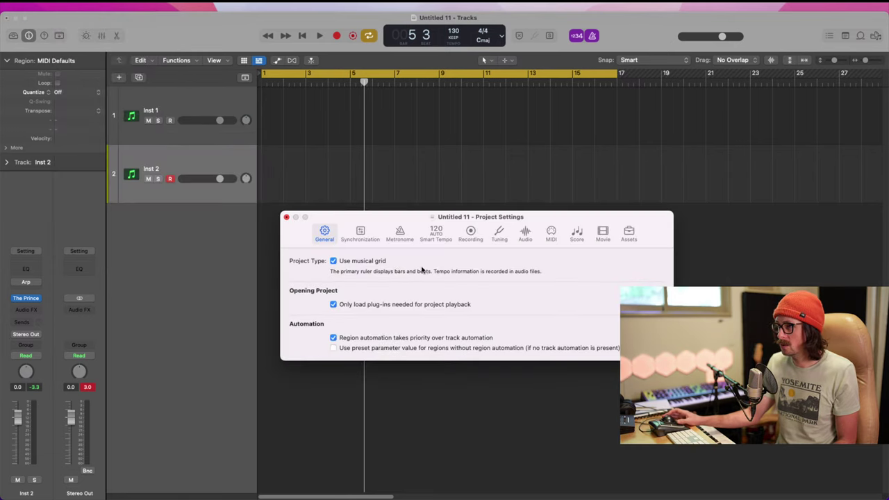
{"action": "left_click", "coordinate": [286, 218]}
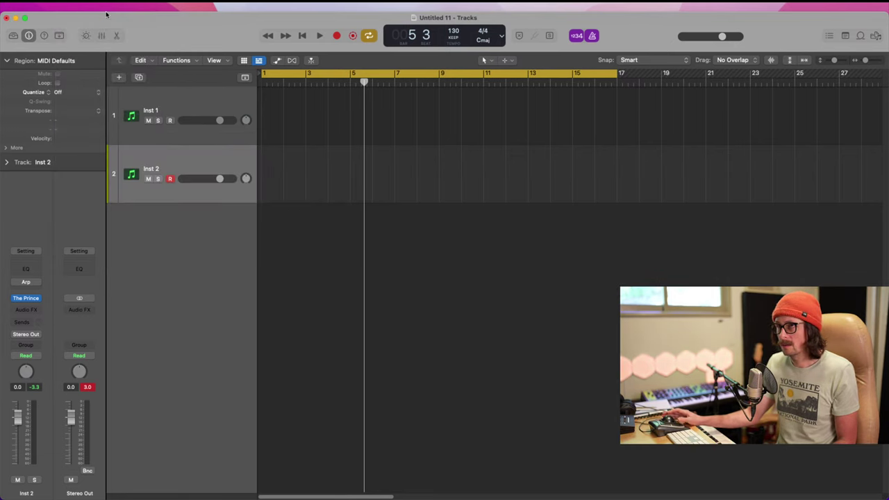
{"action": "left_click", "coordinate": [43, 5]}
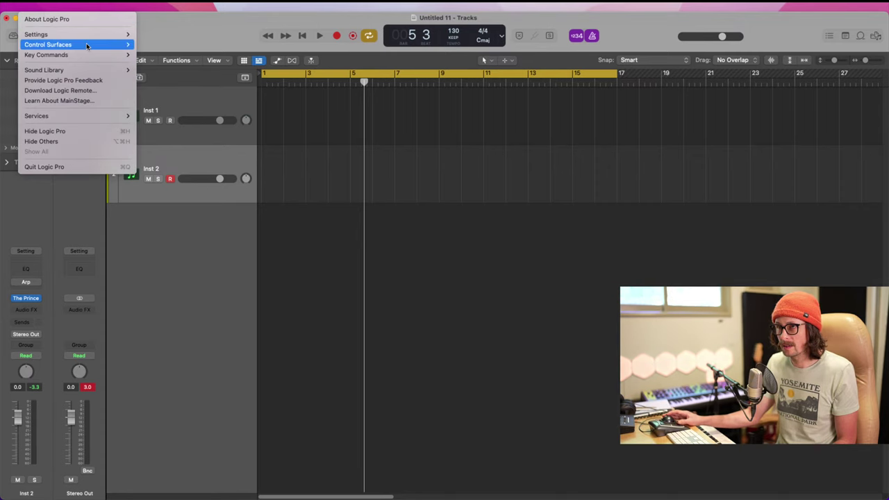
{"action": "mouse_move", "coordinate": [173, 10]}
{"action": "left_click", "coordinate": [116, 17]}
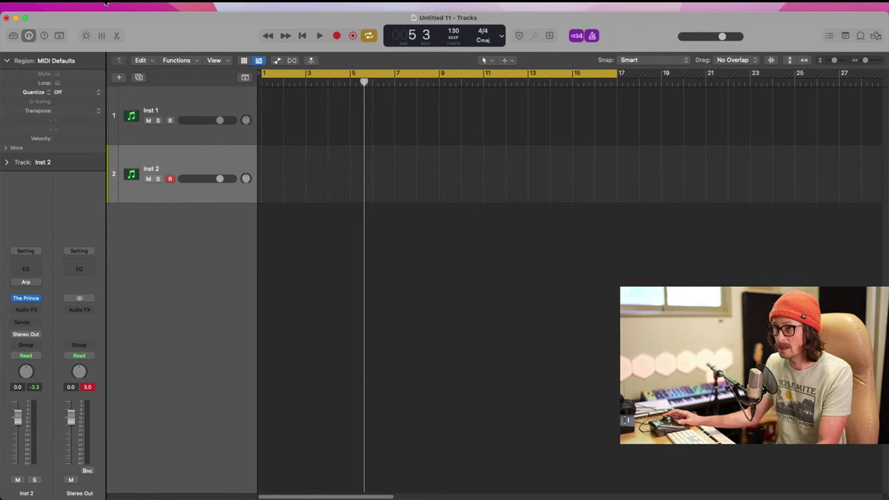
- Save the project as Cookup-1-yt on the Desktop, organized as a folder with audio files and sampler audio data copied
{"action": "left_click", "coordinate": [66, 6]}
{"action": "left_click", "coordinate": [84, 93]}
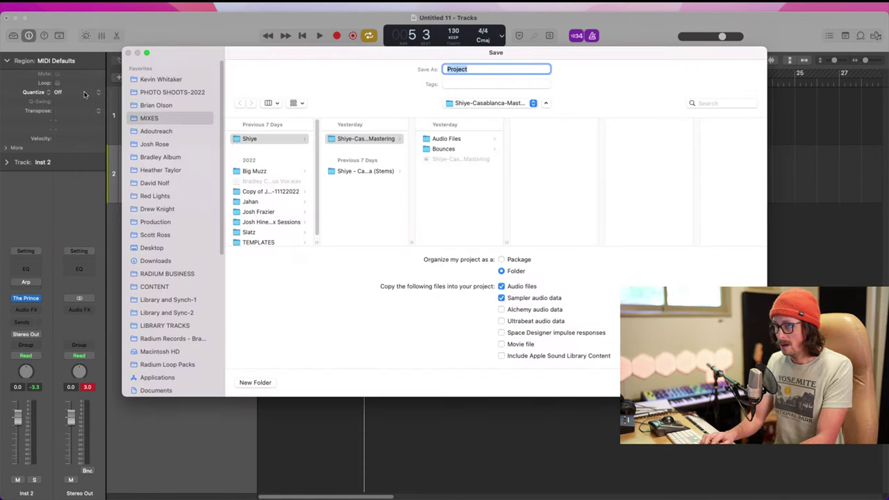
{"action": "type", "text": "Cookup-1-yt"}
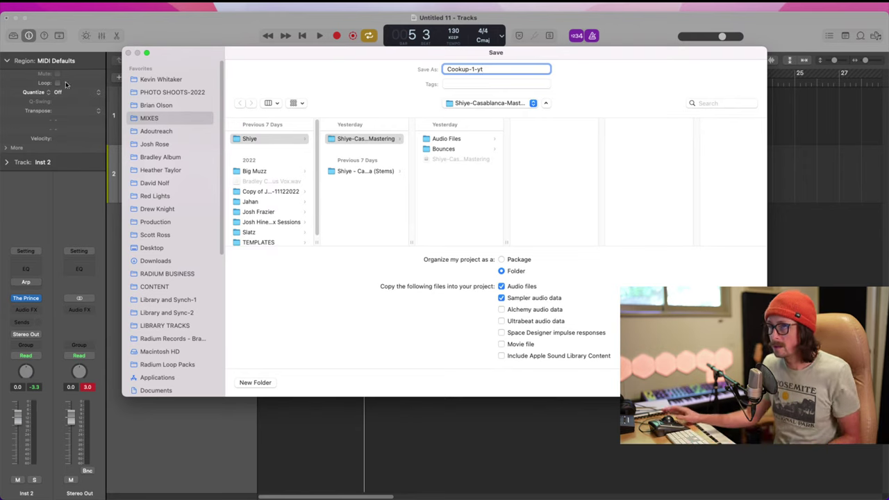
{"action": "left_click", "coordinate": [155, 247]}
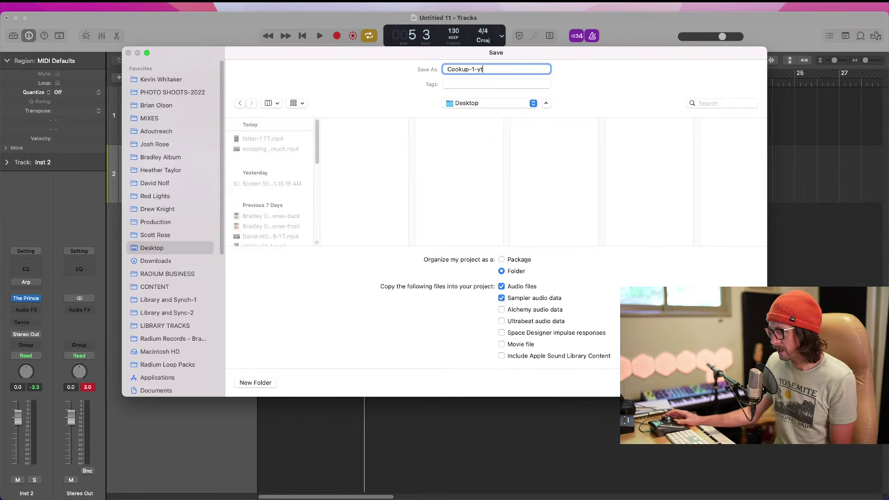
{"action": "key", "text": "Return"}
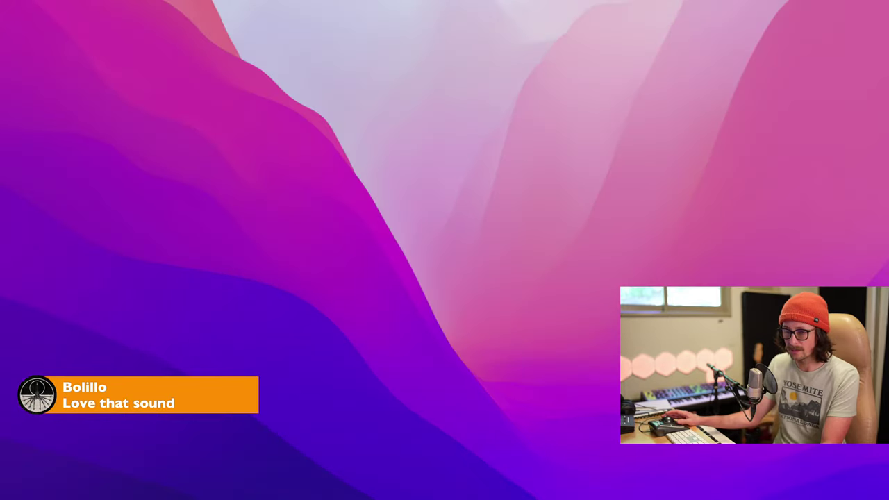
- Reopen the Cookup-1-yt project from the recently opened projects
{"action": "left_click", "coordinate": [70, 3]}
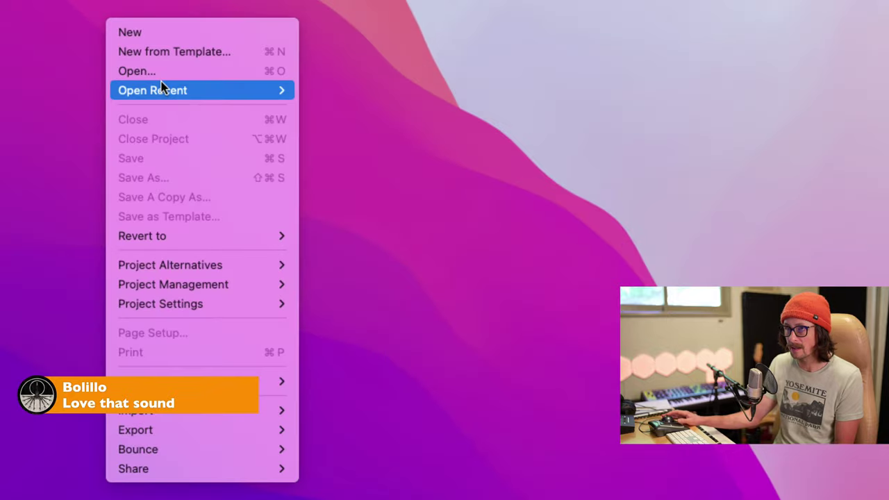
{"action": "mouse_move", "coordinate": [79, 44]}
{"action": "left_click", "coordinate": [225, 46]}
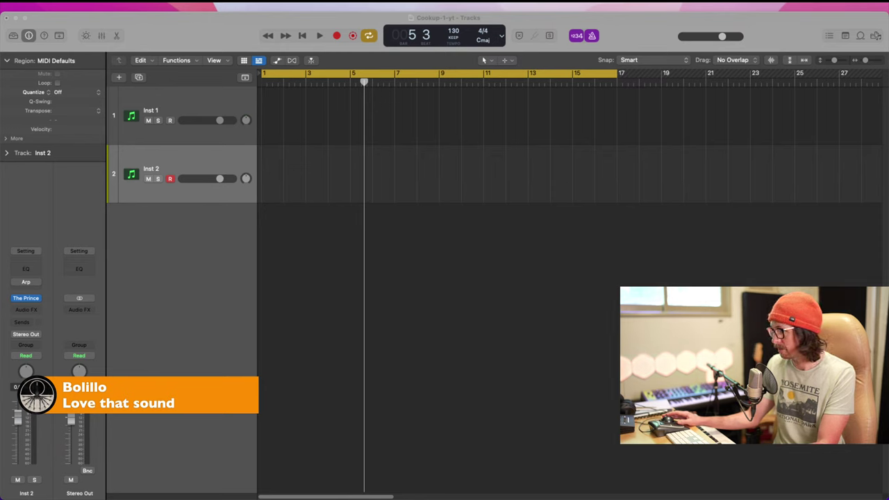
- Record a MIDI chord take on the Inst 2 track from bar 1 to about bar 8
{"action": "left_click", "coordinate": [632, 456]}
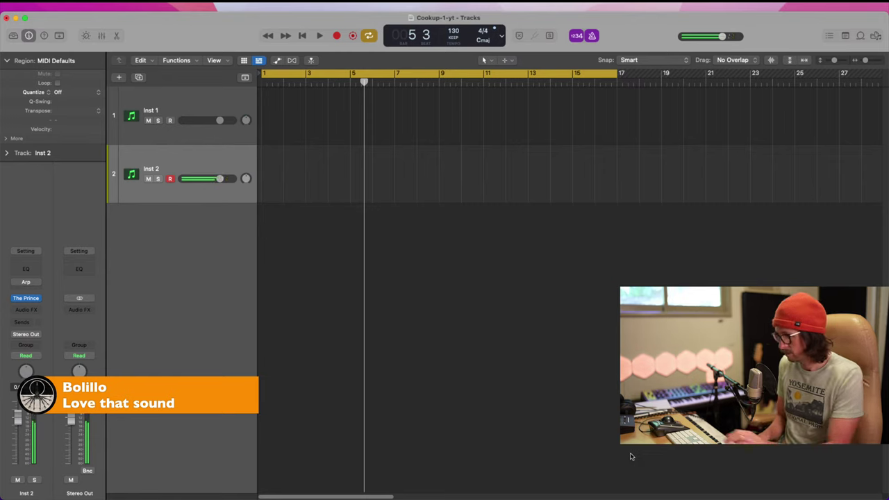
{"action": "key", "text": "r"}
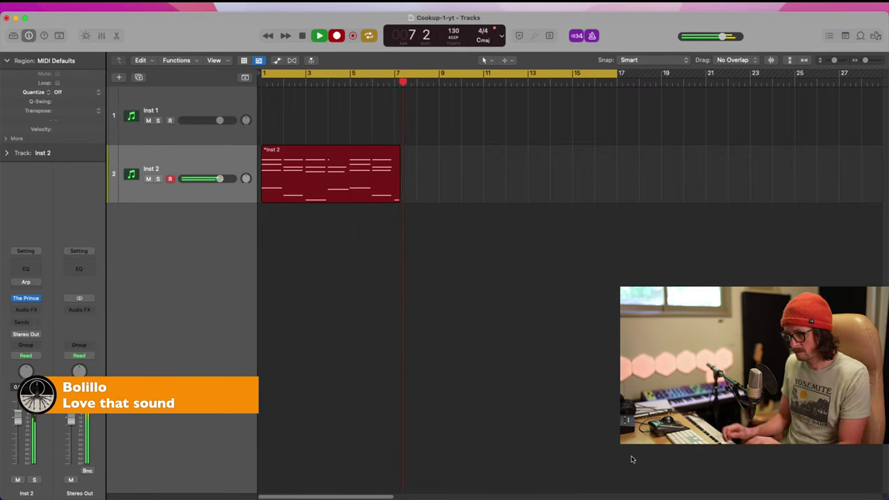
{"action": "key", "text": "space"}
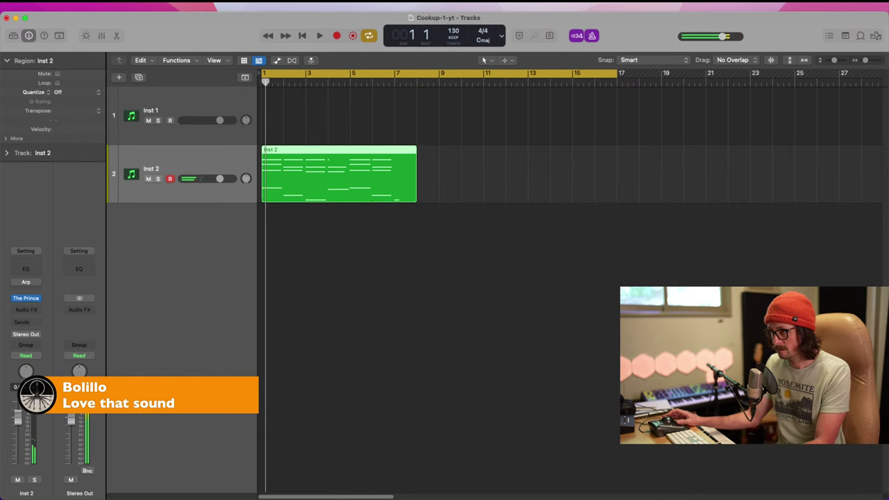
- Open the Inst 2 take in the Piano Roll and extend all notes to the following ones, keeping overlapped chord notes
{"action": "double_click", "coordinate": [380, 167]}
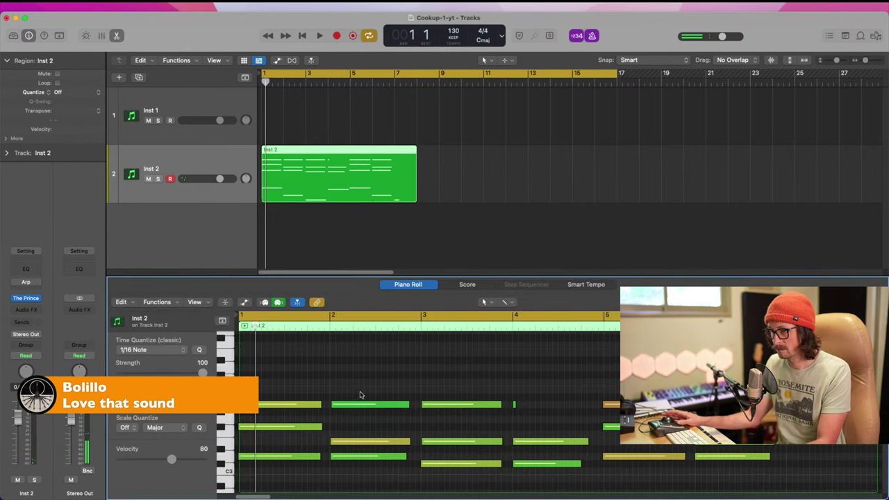
{"action": "key", "text": "super+a"}
{"action": "key", "text": "space"}
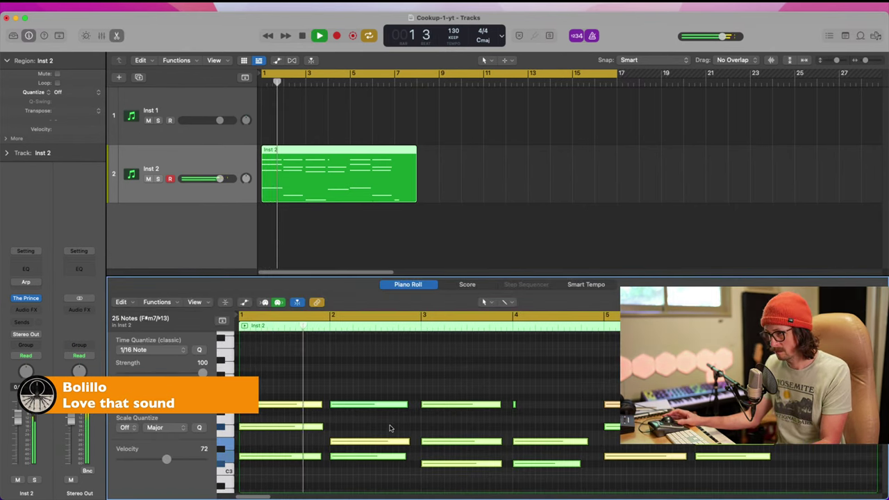
{"action": "key", "text": "shift+backslash"}
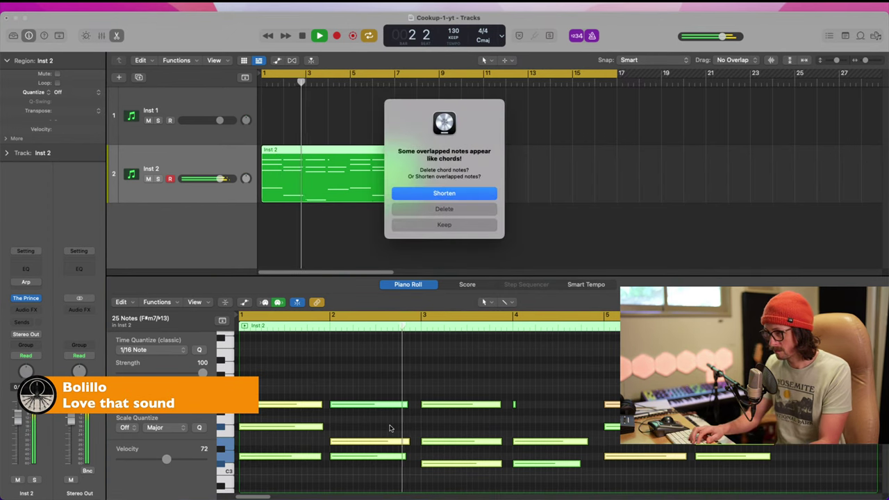
{"action": "left_click", "coordinate": [444, 224]}
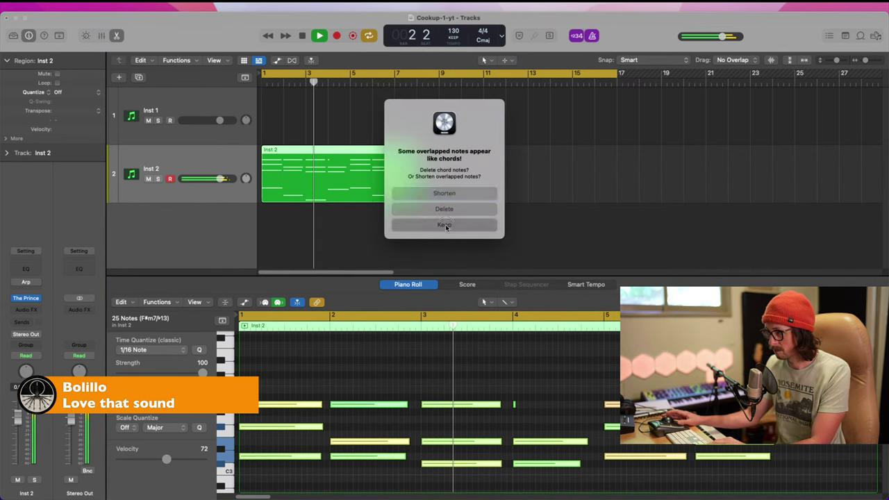
- Raise the velocity of all the take's notes to 120 with the Velocity tool and play the region back
{"action": "left_click", "coordinate": [507, 302]}
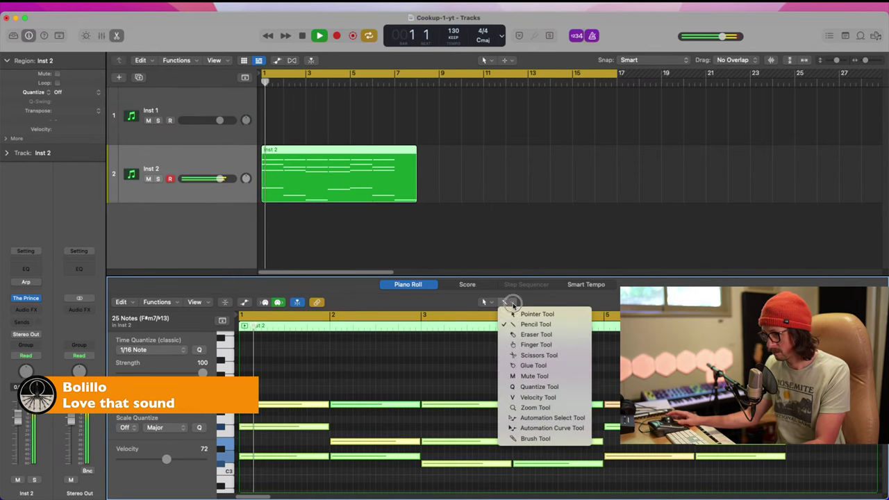
{"action": "left_click", "coordinate": [526, 397]}
{"action": "left_click_drag", "start_coordinate": [494, 405], "coordinate": [499, 295]}
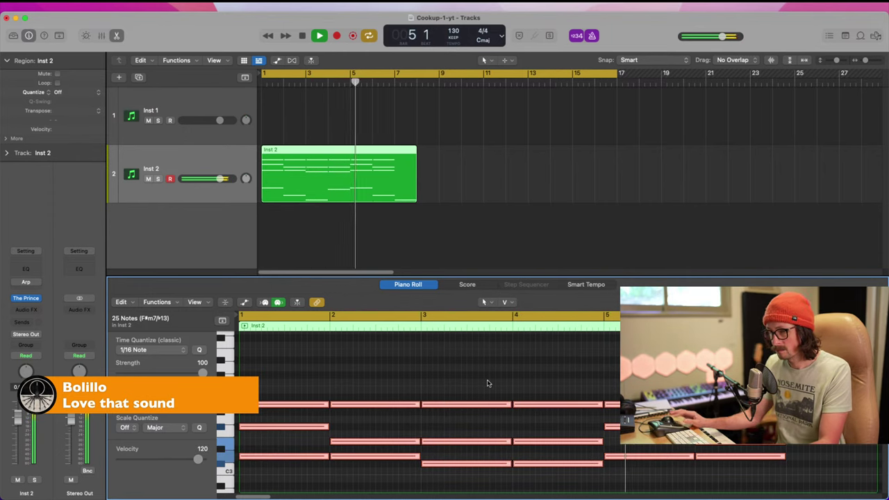
{"action": "scroll", "coordinate": [488, 382], "scroll_direction": "down", "scroll_amount": 5}
{"action": "key", "text": "space"}
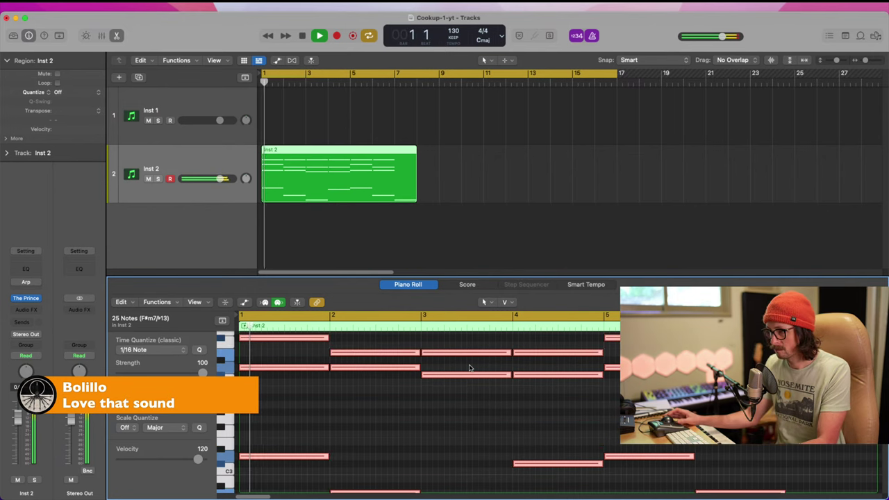
- Delete all notes from bar 4 onward, keeping only the chords in the first three bars
{"action": "left_click", "coordinate": [419, 417], "text": "ctrl+alt"}
{"action": "left_click_drag", "start_coordinate": [299, 355], "coordinate": [220, 457]}
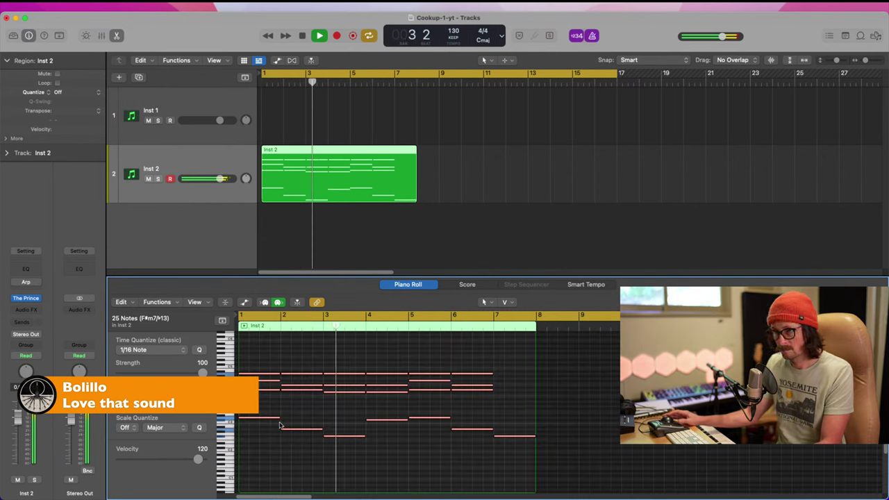
{"action": "key", "text": "space"}
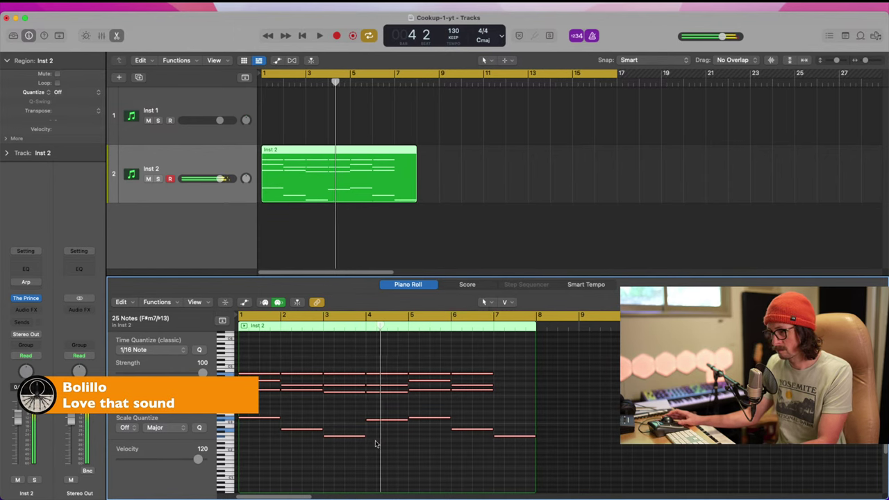
{"action": "left_click_drag", "start_coordinate": [375, 444], "coordinate": [561, 476]}
{"action": "key", "text": "Delete"}
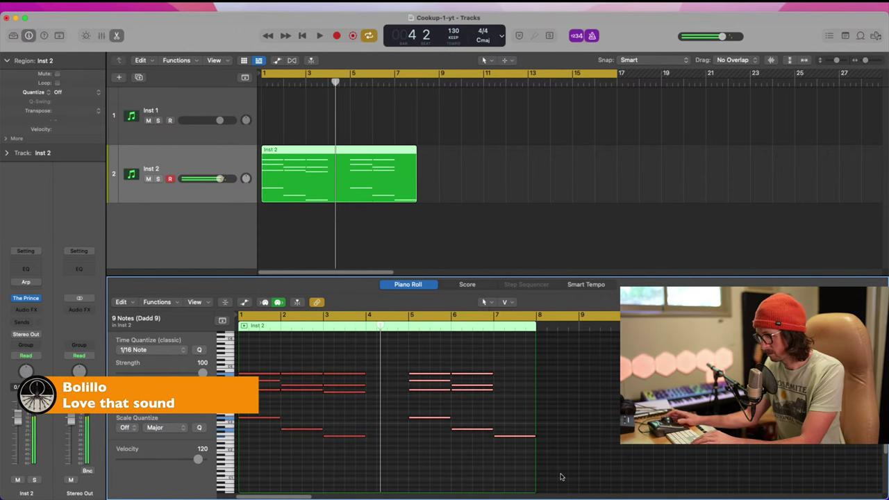
{"action": "key", "text": "Delete"}
- Play back the three remaining chords to work out a fourth one, and check the bass note in bar 3
{"action": "key", "text": "space"}
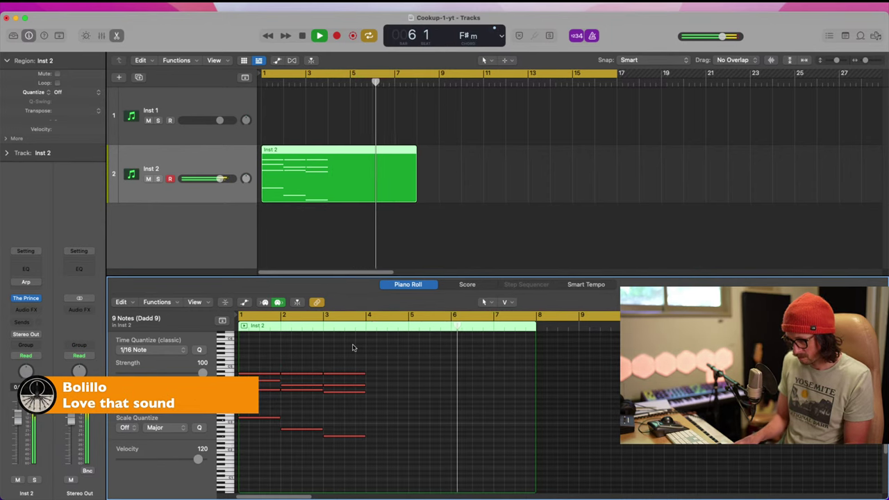
{"action": "key", "text": "space"}
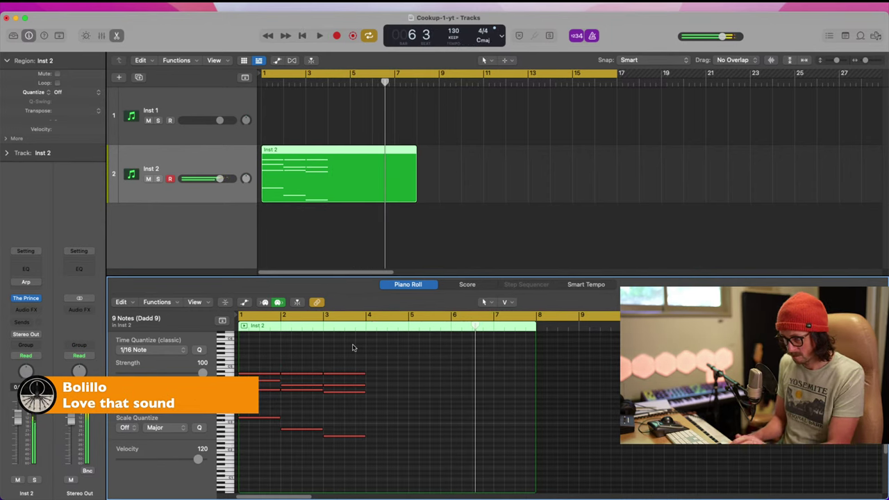
{"action": "left_click", "coordinate": [310, 331]}
{"action": "key", "text": "space"}
{"action": "left_click", "coordinate": [346, 435]}
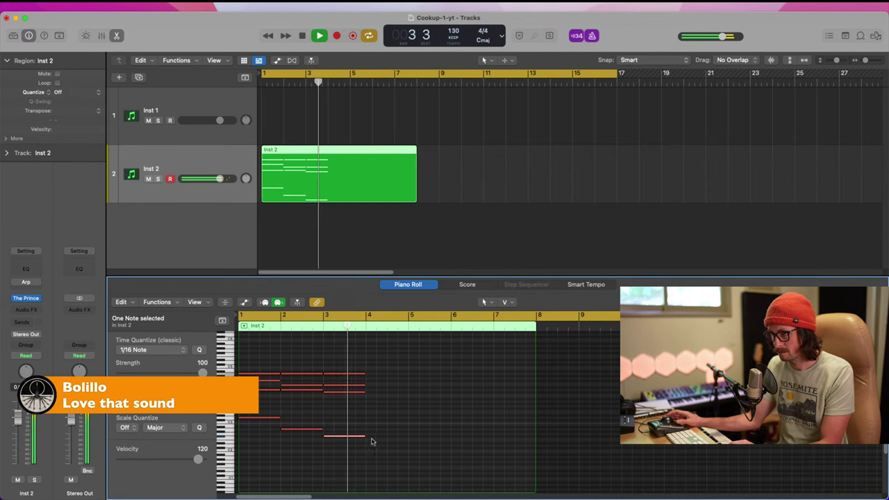
{"action": "key", "text": "space"}
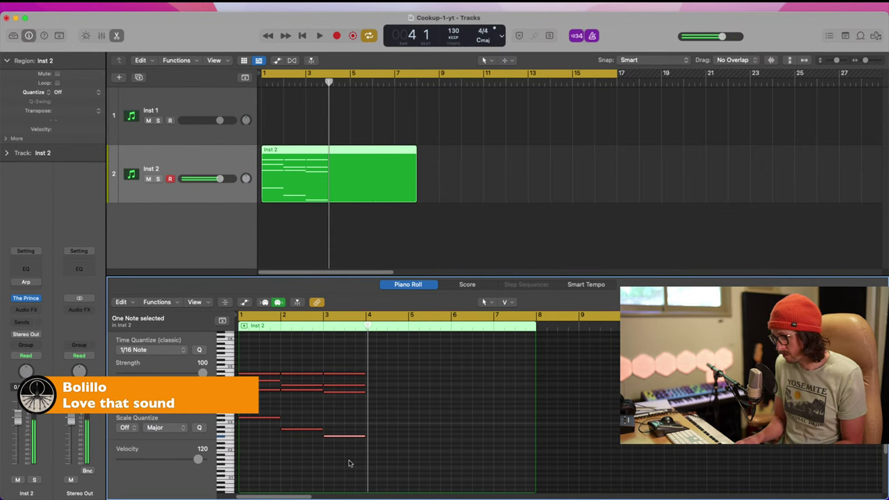
- Play the region from bar 1, perform a four-note chord at bar 4, and capture it as a recording
{"action": "key", "text": "Return"}
{"action": "key", "text": "space"}
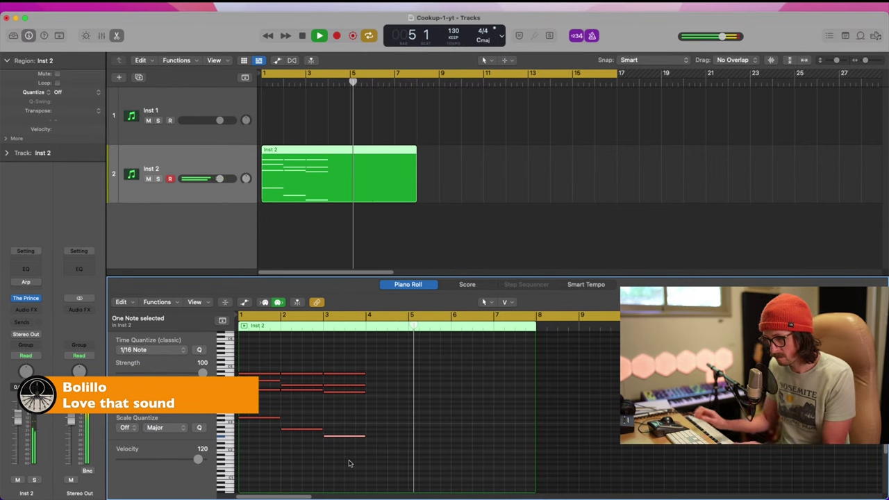
{"action": "key", "text": "shift+r"}
{"action": "key", "text": "space"}
- Transpose the bar 4 chord up one octave and raise its velocity to 124
{"action": "left_click_drag", "start_coordinate": [369, 468], "coordinate": [395, 393]}
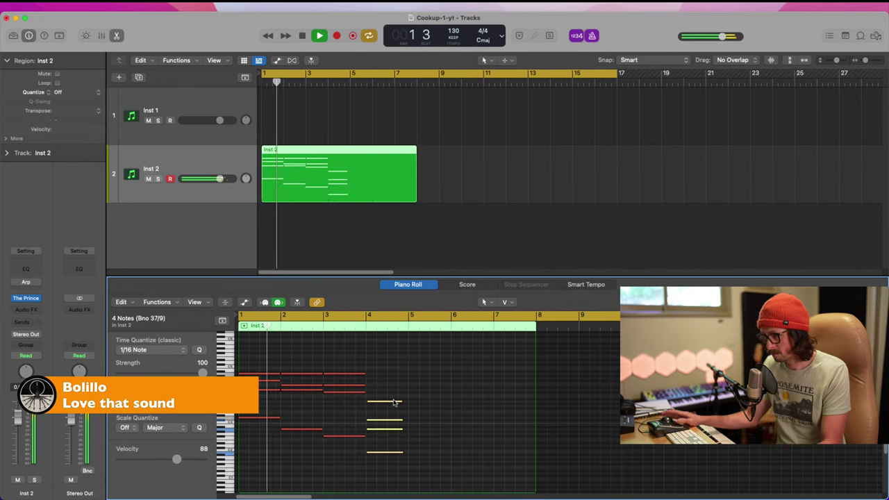
{"action": "key", "text": "alt+shift+Up"}
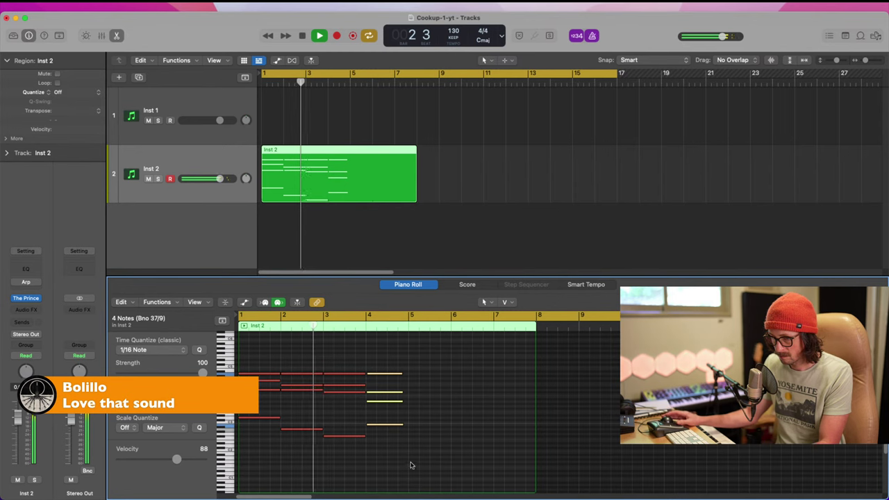
{"action": "left_click_drag", "start_coordinate": [384, 425], "coordinate": [389, 360]}
{"action": "key", "text": "Return"}
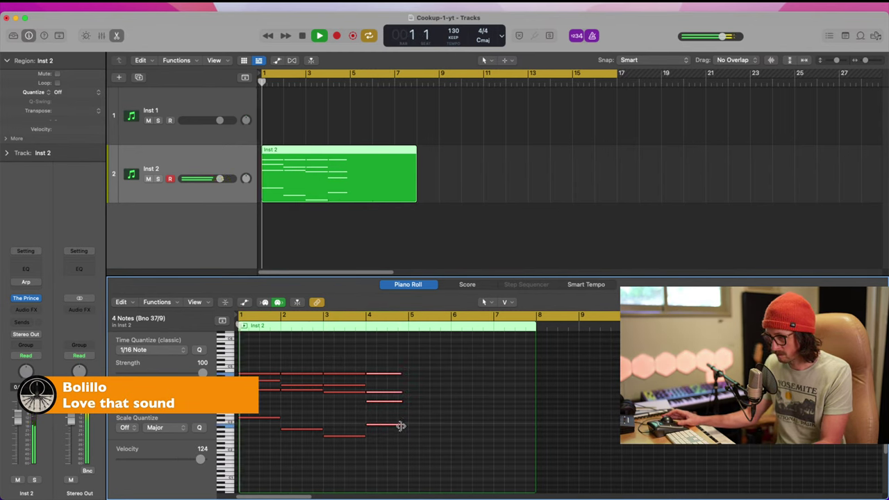
- Lengthen the bar 4 chord to the start of bar 5 and play the progression with the Arp turned on
{"action": "left_click_drag", "start_coordinate": [400, 426], "coordinate": [407, 424]}
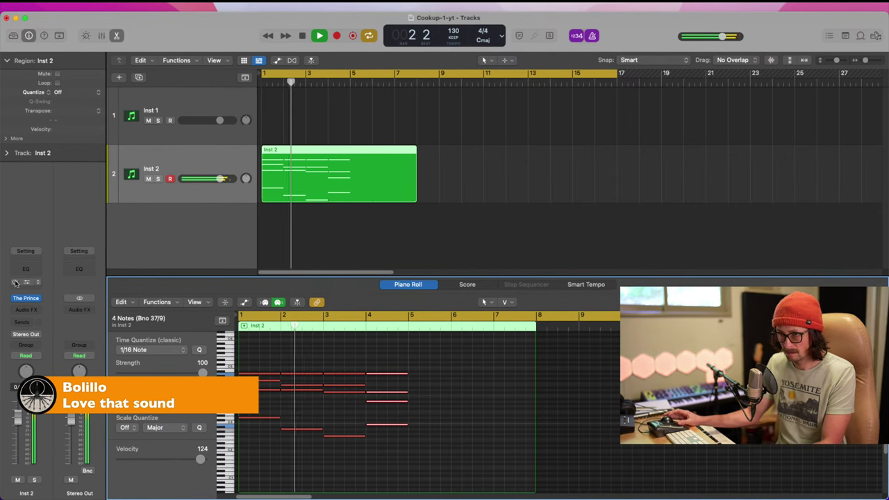
{"action": "key", "text": "Return"}
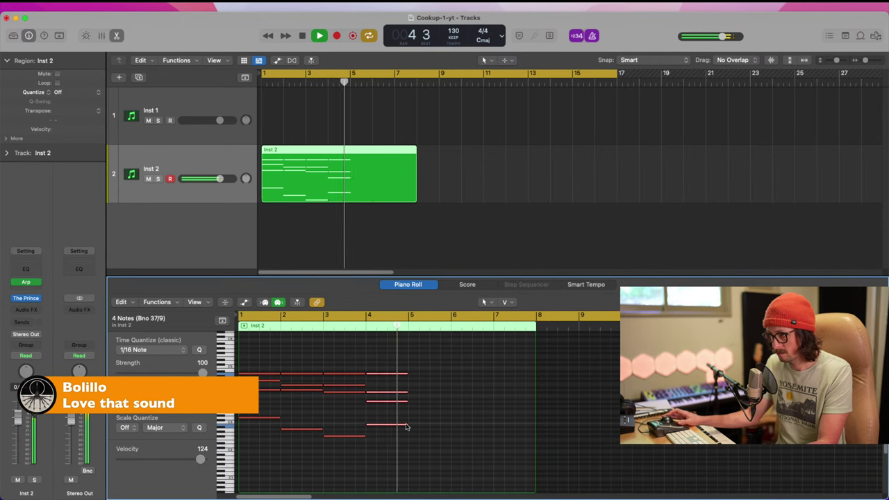
{"action": "key", "text": "space"}
- Repeat the four-bar chord progression once in the region and trim the region's end to bar 9
{"action": "left_click_drag", "start_coordinate": [399, 356], "coordinate": [235, 452]}
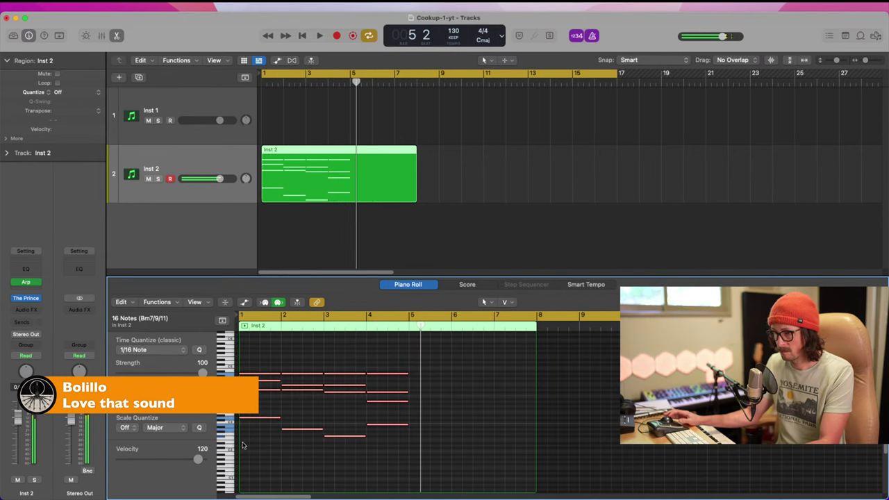
{"action": "key", "text": "super+r"}
{"action": "key", "text": "Return"}
{"action": "key", "text": "space"}
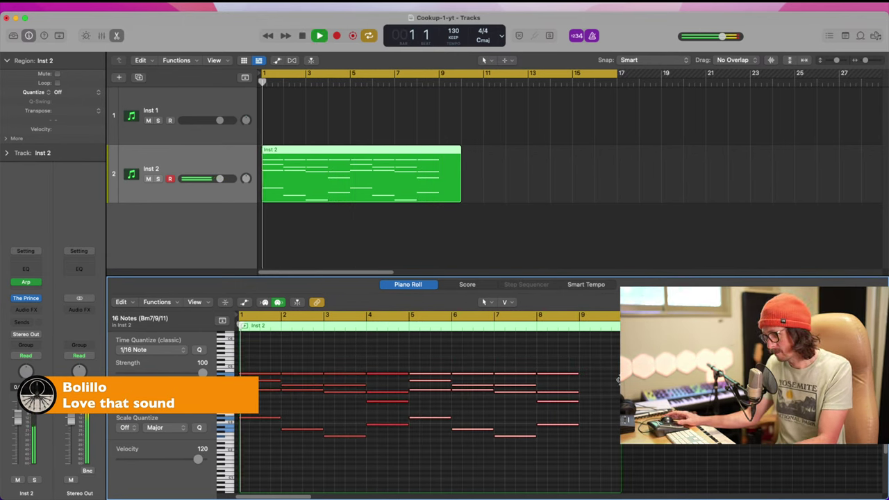
{"action": "left_click_drag", "start_coordinate": [619, 379], "coordinate": [578, 384]}
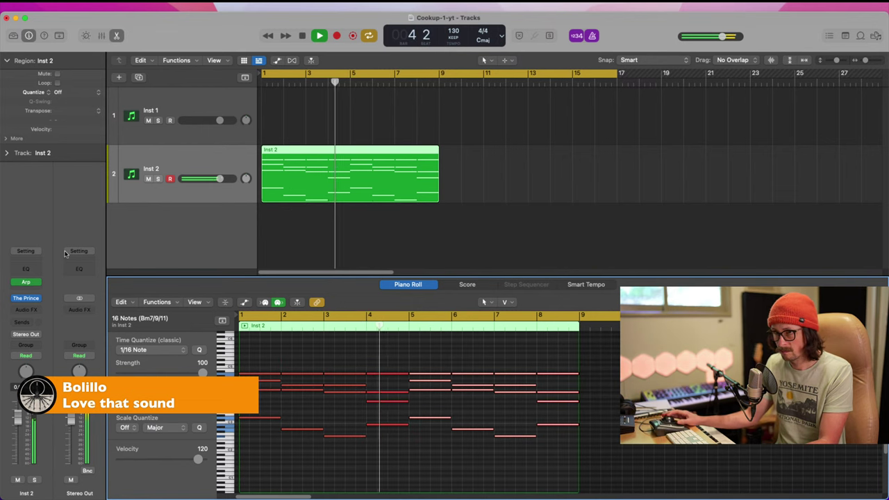
- Open The Prince on Inst 2, adjust its filter cutoff, and move the plug-in window up so all its controls show
{"action": "left_click", "coordinate": [26, 298]}
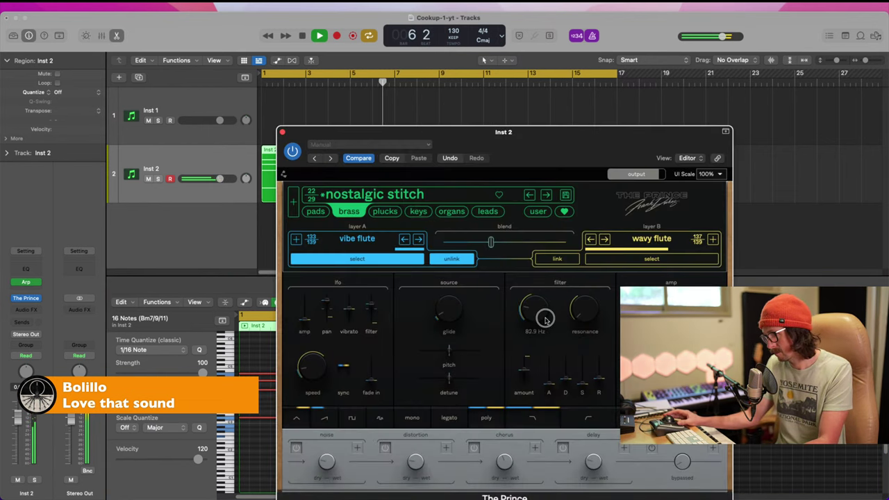
{"action": "left_click_drag", "start_coordinate": [545, 318], "coordinate": [545, 312]}
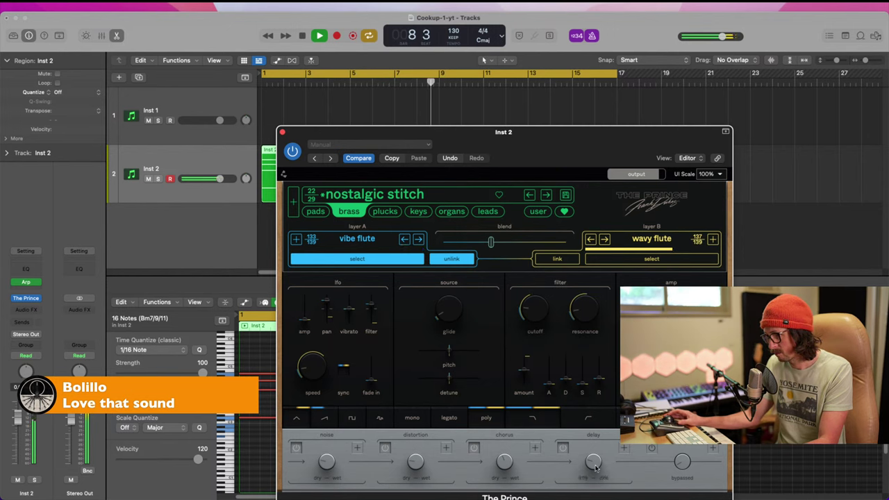
{"action": "key", "text": "space"}
{"action": "left_click_drag", "start_coordinate": [583, 151], "coordinate": [454, 89]}
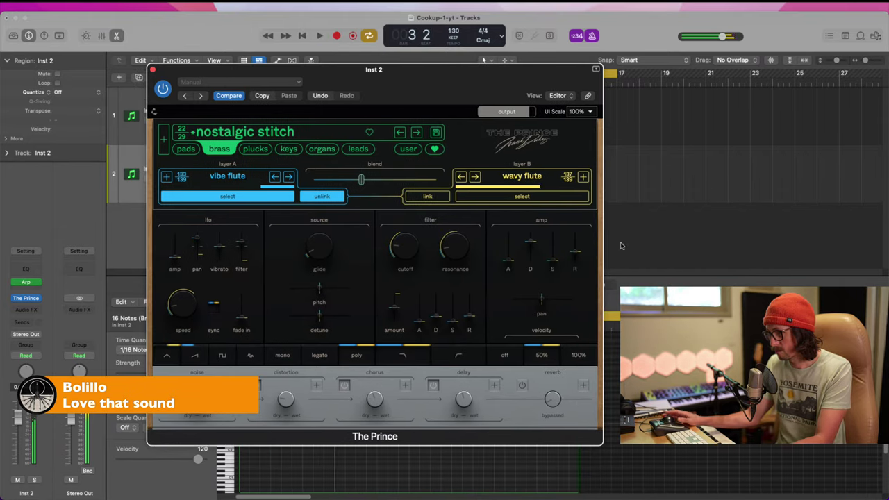
- Close The Prince, set the cycle range to the eight-bar Inst 2 region, and play it from the start
{"action": "key", "text": "space"}
{"action": "left_click", "coordinate": [153, 69]}
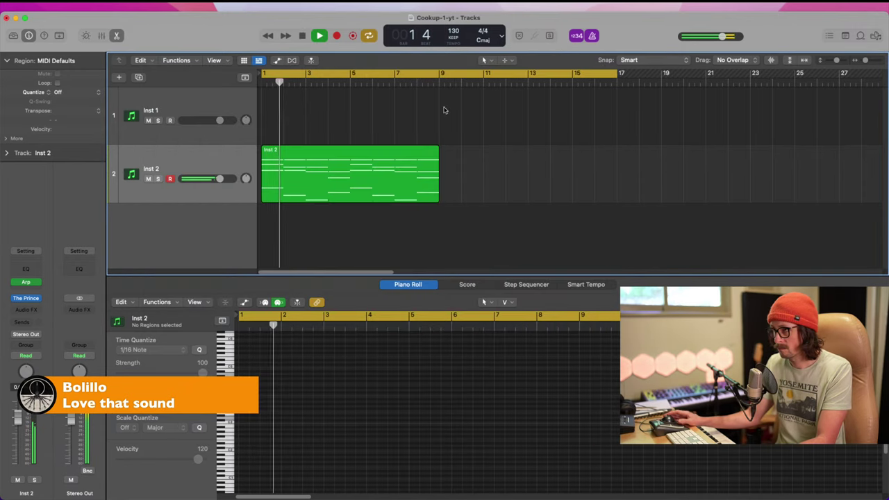
{"action": "left_click", "coordinate": [407, 190]}
{"action": "key", "text": "super+u"}
{"action": "key", "text": "Return"}
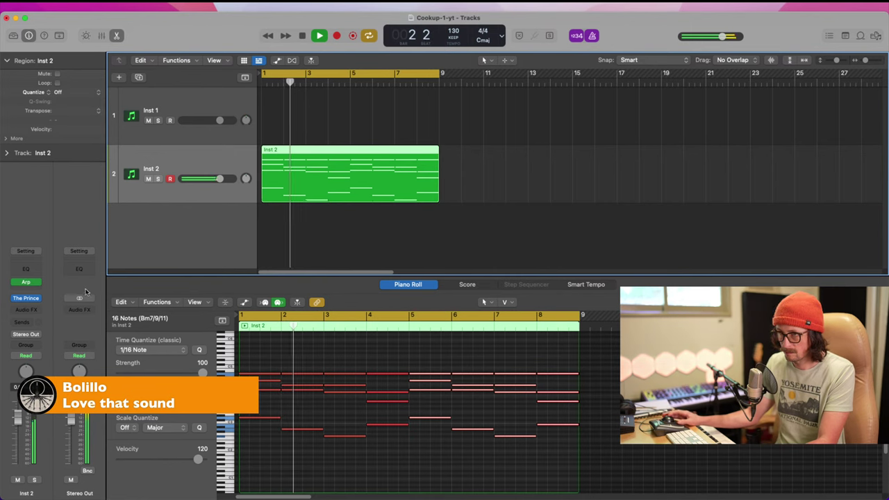
- Insert Slate Digital's Murda Melodies in stereo on Inst 2 and move its window up so all its controls show
{"action": "left_click", "coordinate": [26, 309]}
{"action": "mouse_move", "coordinate": [31, 480]}
{"action": "mouse_move", "coordinate": [134, 475]}
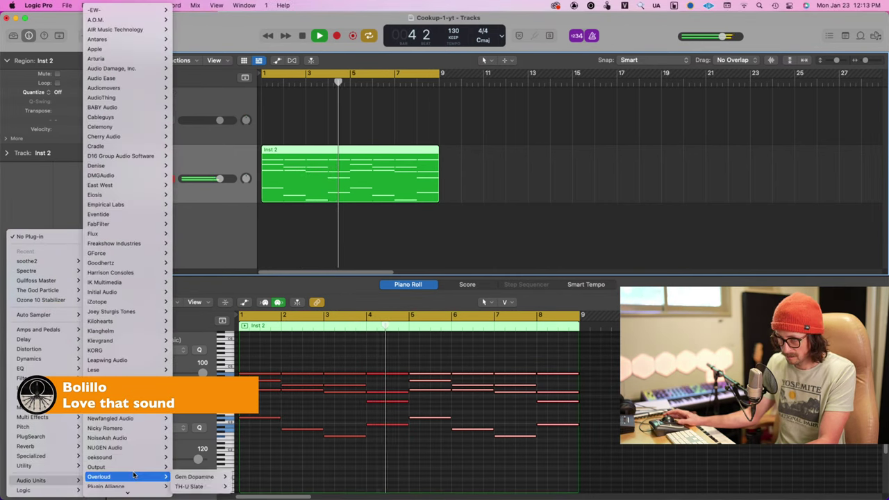
{"action": "scroll", "coordinate": [125, 448], "scroll_direction": "down", "scroll_amount": 10}
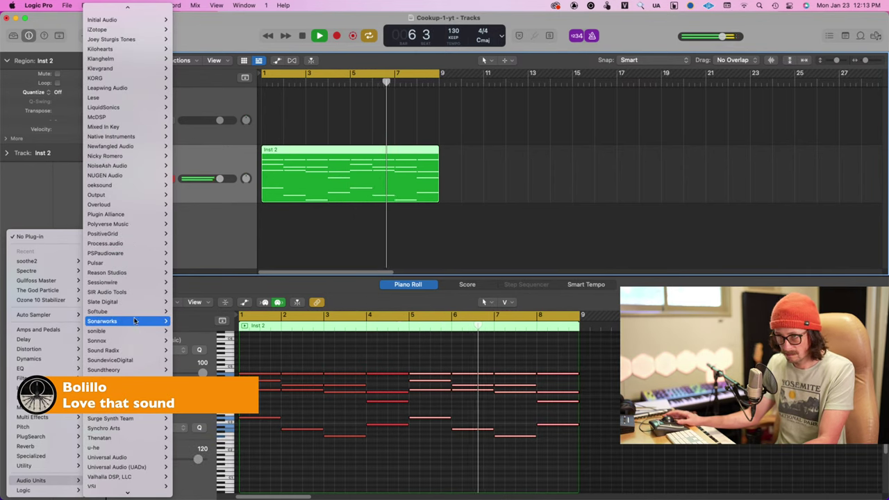
{"action": "mouse_move", "coordinate": [138, 301]}
{"action": "mouse_move", "coordinate": [195, 341]}
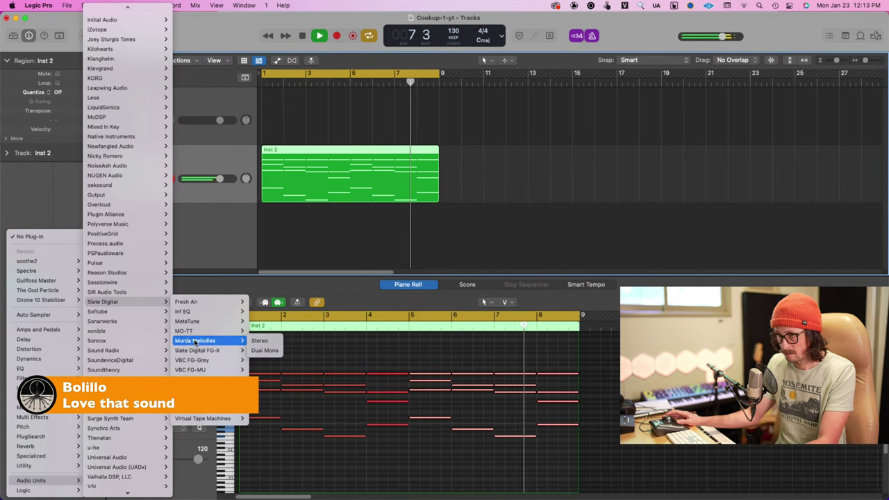
{"action": "left_click", "coordinate": [259, 340]}
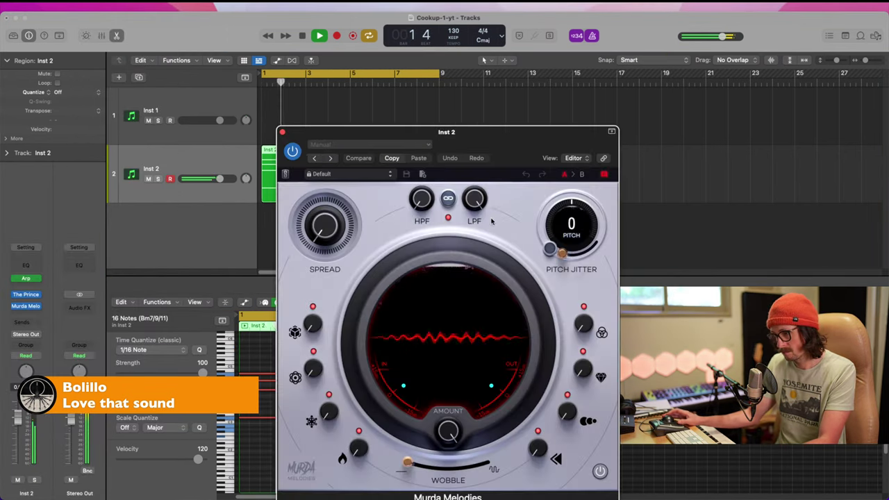
{"action": "left_click_drag", "start_coordinate": [536, 145], "coordinate": [493, 105]}
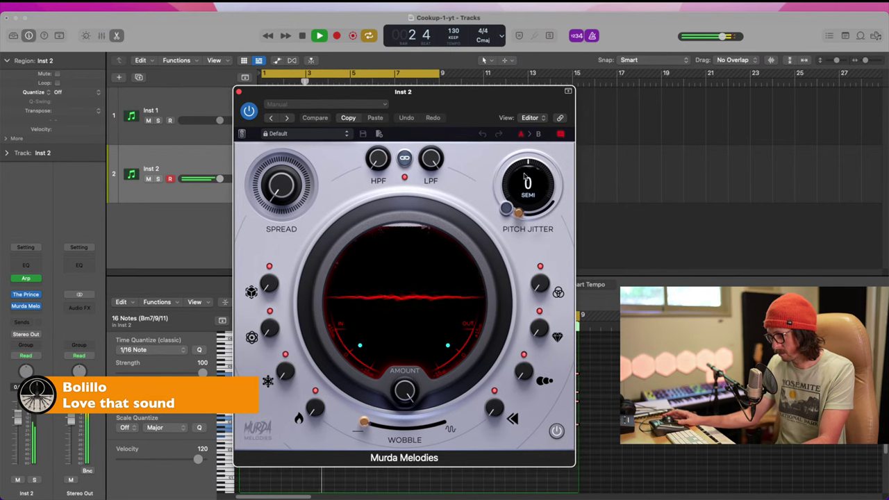
- In Murda Melodies, set the pitch to -12, spread to 19%, the flame effect to 68%, and wobble to about 9%
{"action": "left_click_drag", "start_coordinate": [525, 178], "coordinate": [518, 203]}
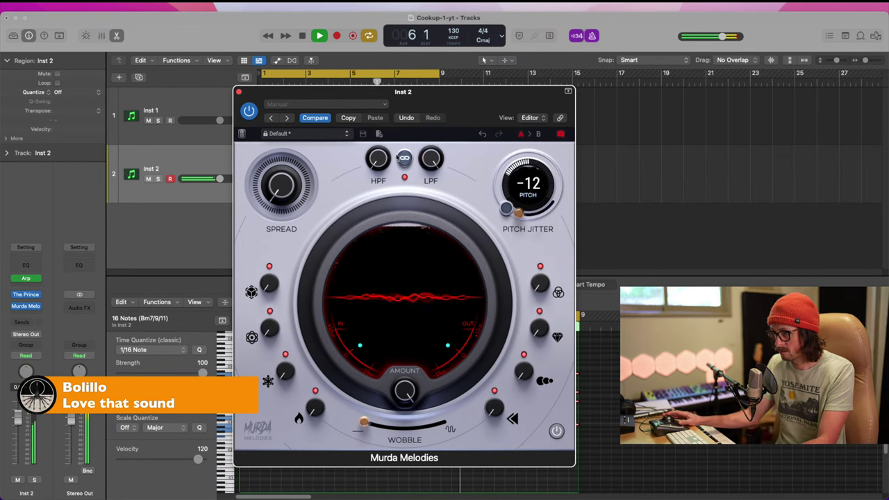
{"action": "left_click_drag", "start_coordinate": [276, 194], "coordinate": [261, 146]}
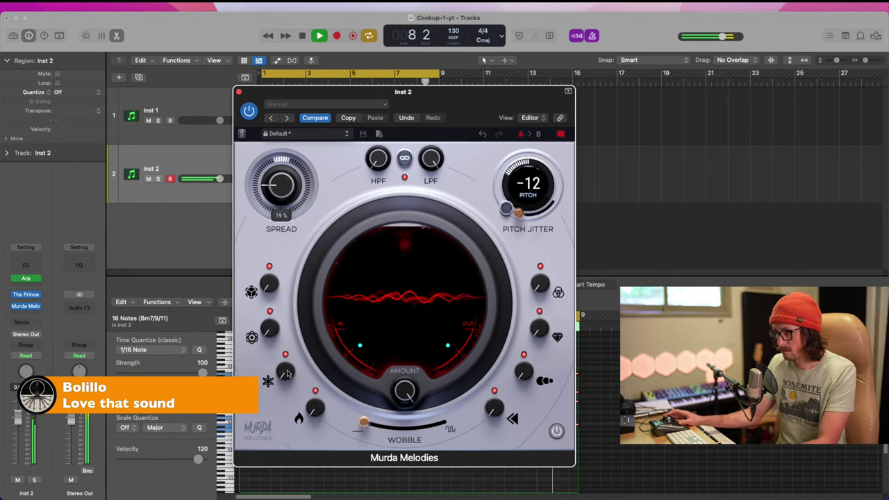
{"action": "left_click_drag", "start_coordinate": [313, 414], "coordinate": [317, 294]}
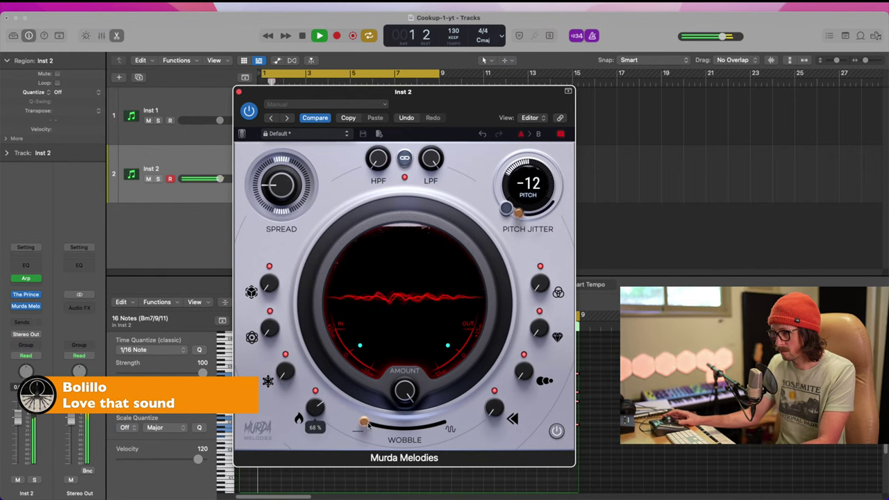
{"action": "left_click_drag", "start_coordinate": [366, 423], "coordinate": [375, 423]}
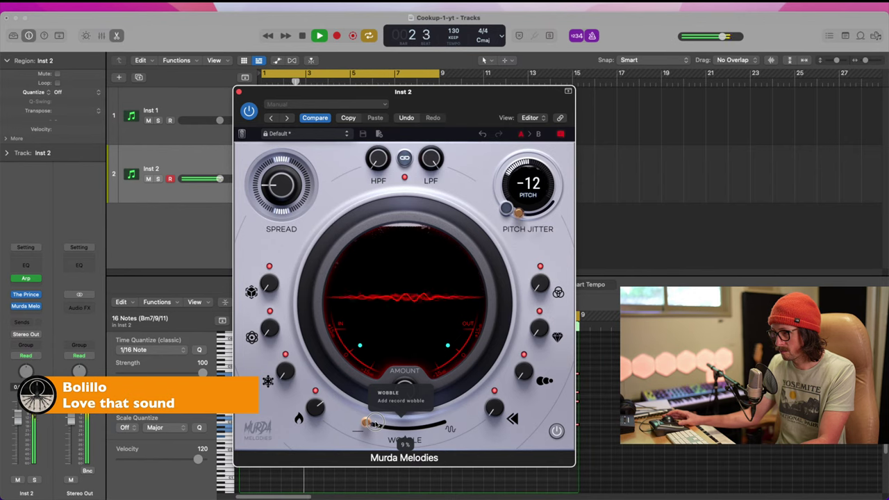
- Lower the overall amount in Murda Melodies, raise its HPF, and adjust its LPF
{"action": "left_click_drag", "start_coordinate": [404, 392], "coordinate": [404, 433]}
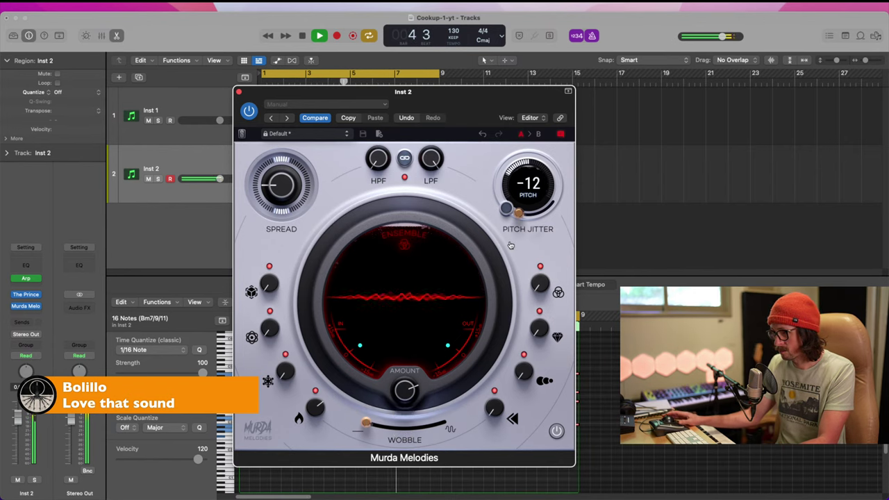
{"action": "left_click_drag", "start_coordinate": [378, 161], "coordinate": [368, 113]}
{"action": "left_click_drag", "start_coordinate": [427, 154], "coordinate": [409, 163]}
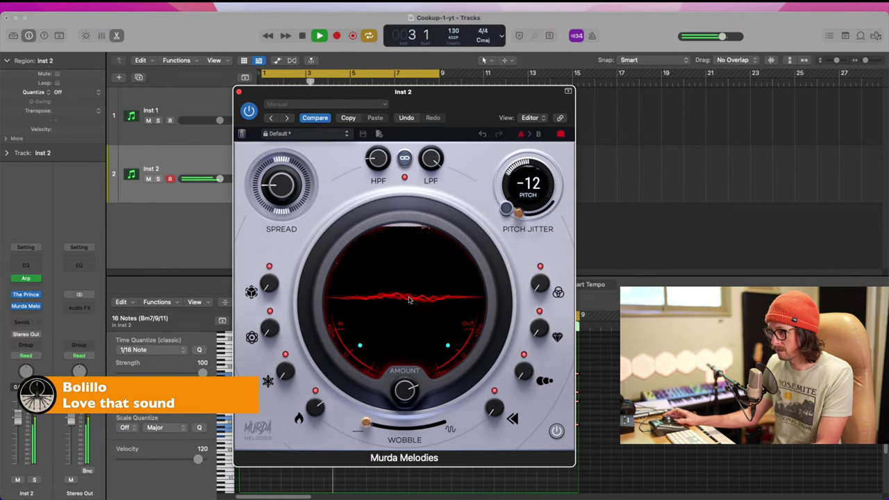
- Open The Prince on Inst 2, turn on its reverb, bypass the delay, and adjust the reverb's dry/wet mix
{"action": "left_click", "coordinate": [28, 296]}
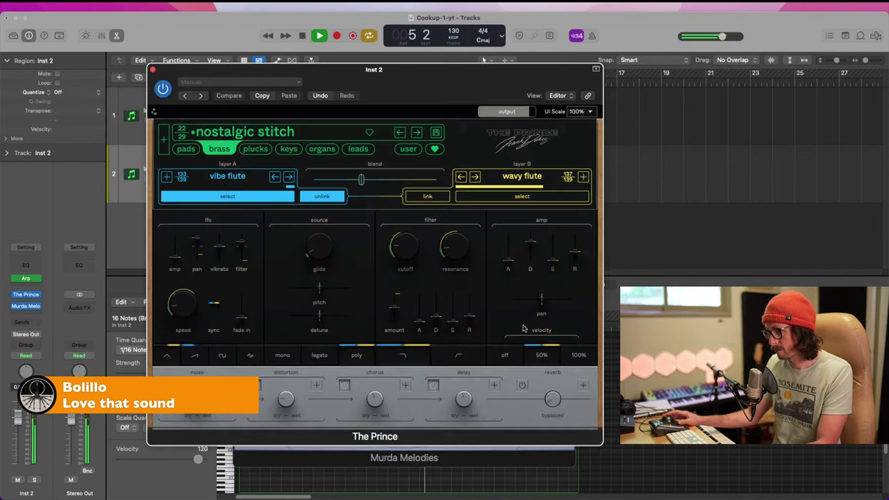
{"action": "left_click", "coordinate": [521, 386]}
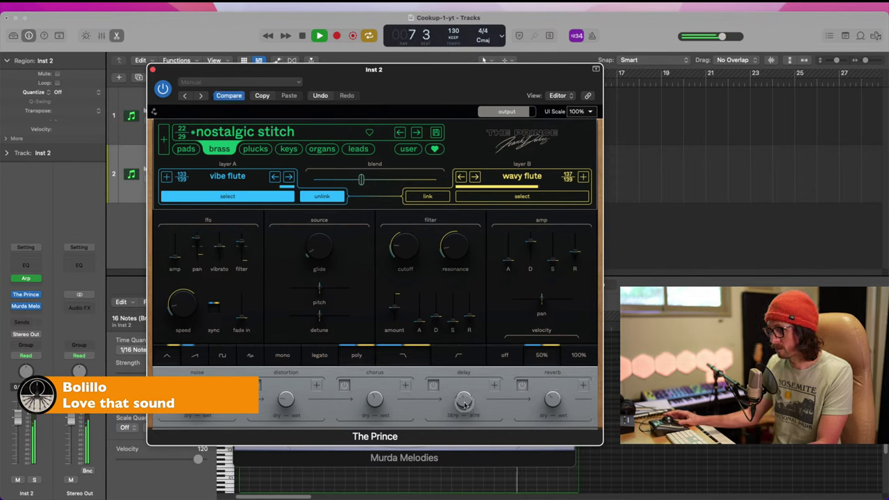
{"action": "left_click", "coordinate": [433, 385]}
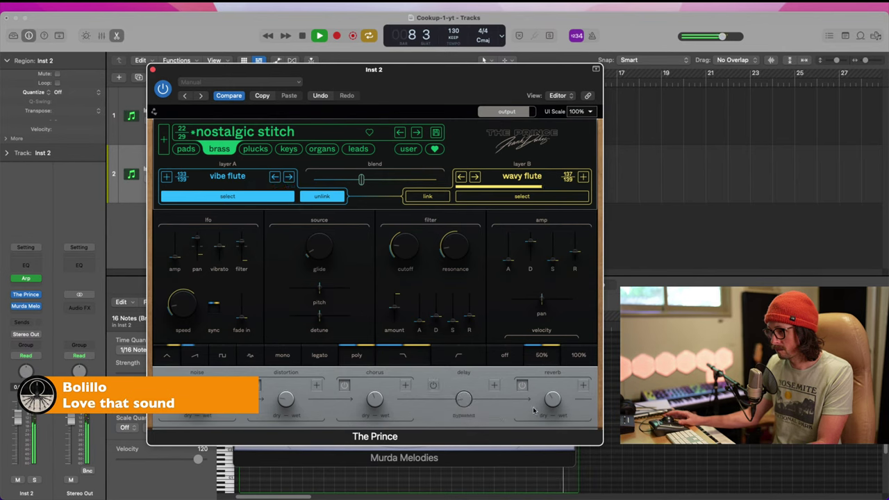
{"action": "left_click_drag", "start_coordinate": [558, 405], "coordinate": [557, 395]}
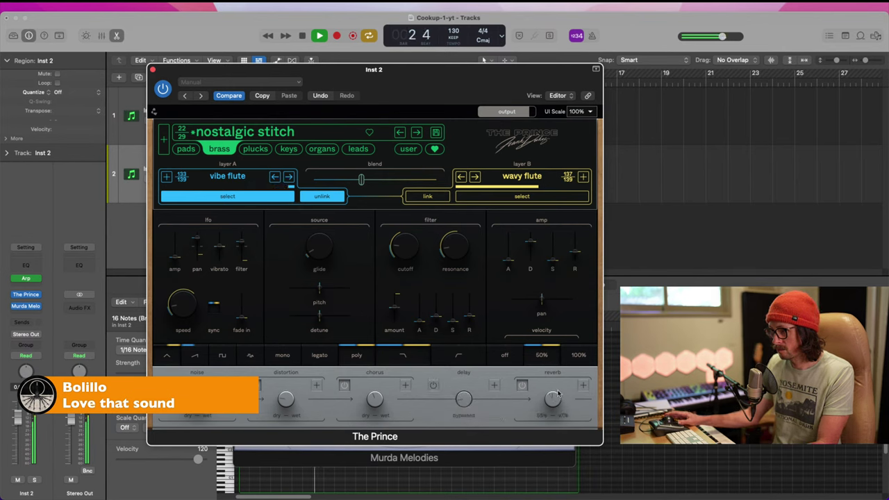
- Adjust The Prince's distortion mix, filter cutoff to about 2.0 kHz, and resonance, and close its window
{"action": "left_click_drag", "start_coordinate": [286, 398], "coordinate": [290, 366]}
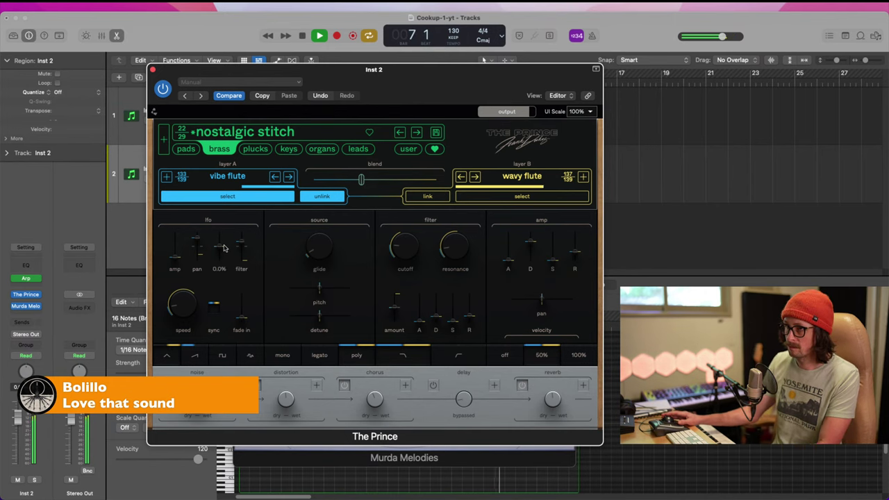
{"action": "left_click_drag", "start_coordinate": [400, 242], "coordinate": [407, 218]}
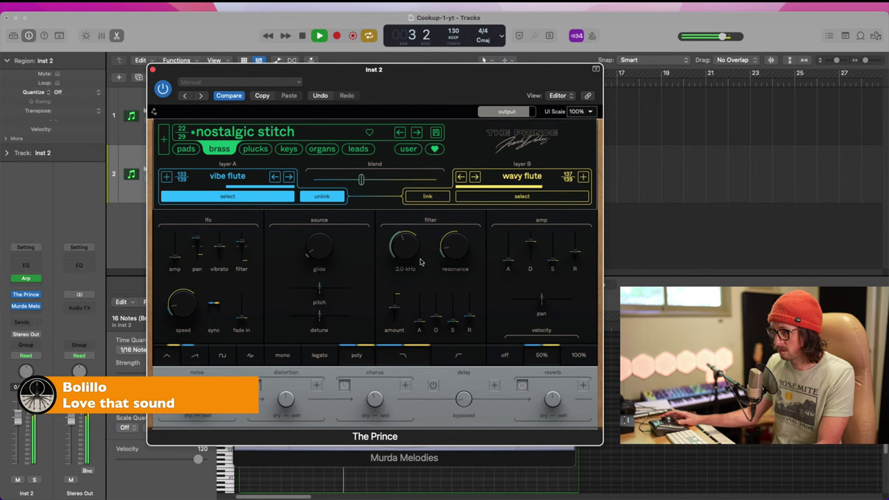
{"action": "left_click_drag", "start_coordinate": [447, 257], "coordinate": [448, 257]}
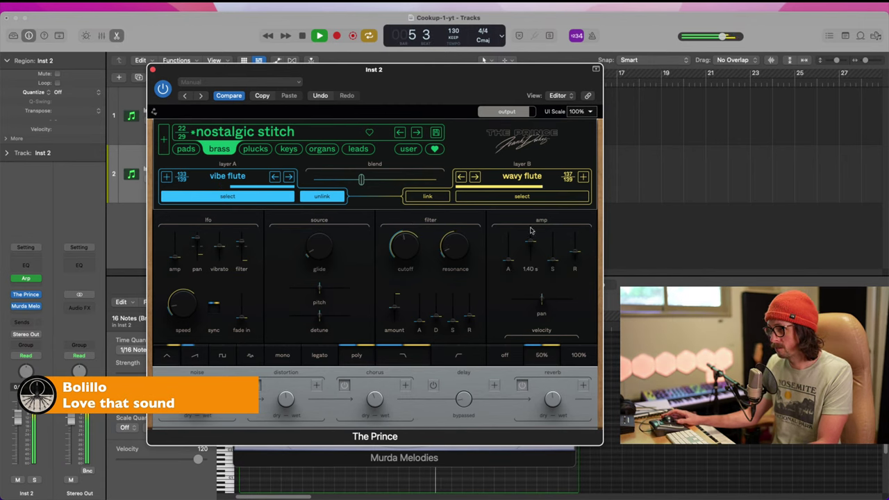
{"action": "left_click", "coordinate": [152, 71]}
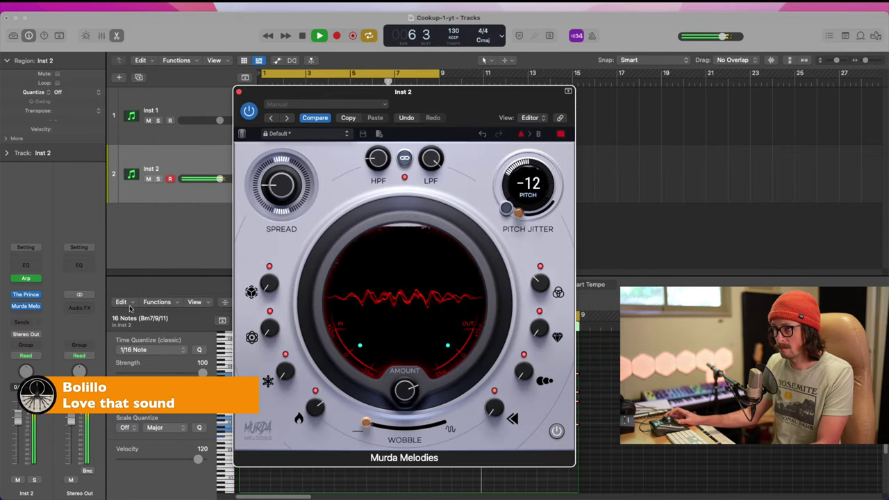
- Reduce the spread and LPF in Murda Melodies, turn on pitch jitter at about 9%, and close the plug-in
{"action": "left_click_drag", "start_coordinate": [274, 198], "coordinate": [277, 189]}
{"action": "left_click_drag", "start_coordinate": [430, 161], "coordinate": [431, 196]}
{"action": "left_click_drag", "start_coordinate": [519, 215], "coordinate": [529, 254]}
{"action": "left_click", "coordinate": [506, 208]}
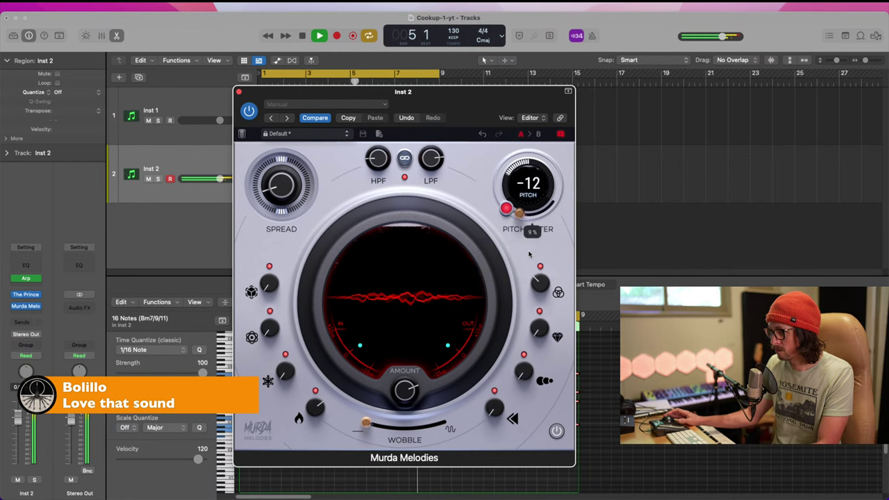
{"action": "left_click", "coordinate": [239, 92]}
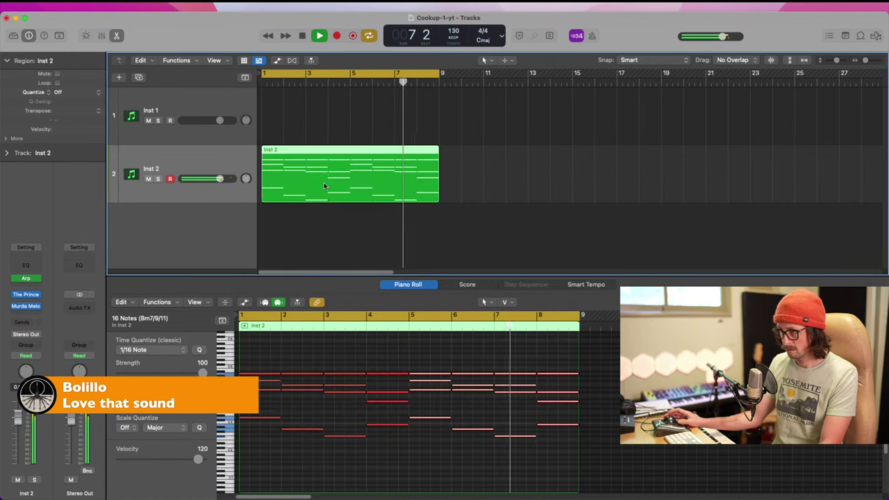
- Stop playback and bounce the Inst 2 region in place to a new track named synth 1, muting the source
{"action": "key", "text": "space"}
{"action": "right_click", "coordinate": [327, 184]}
{"action": "left_click", "coordinate": [345, 189]}
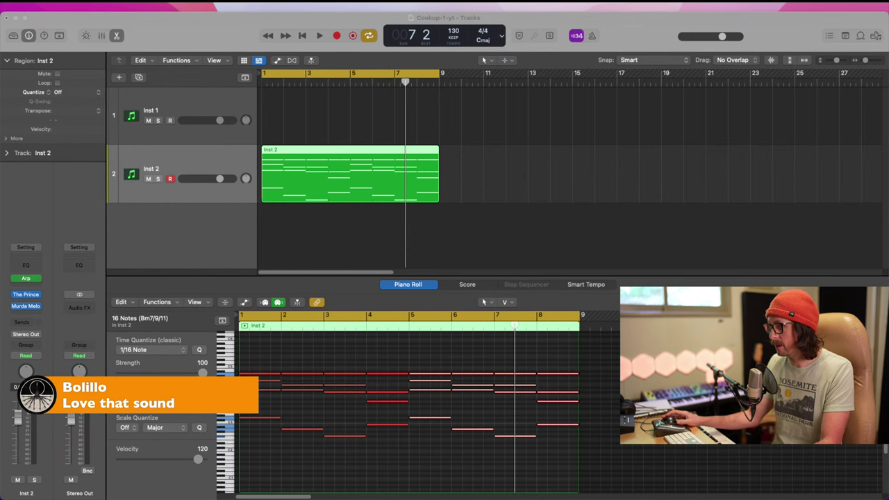
{"action": "left_click", "coordinate": [383, 211]}
{"action": "right_click", "coordinate": [359, 183]}
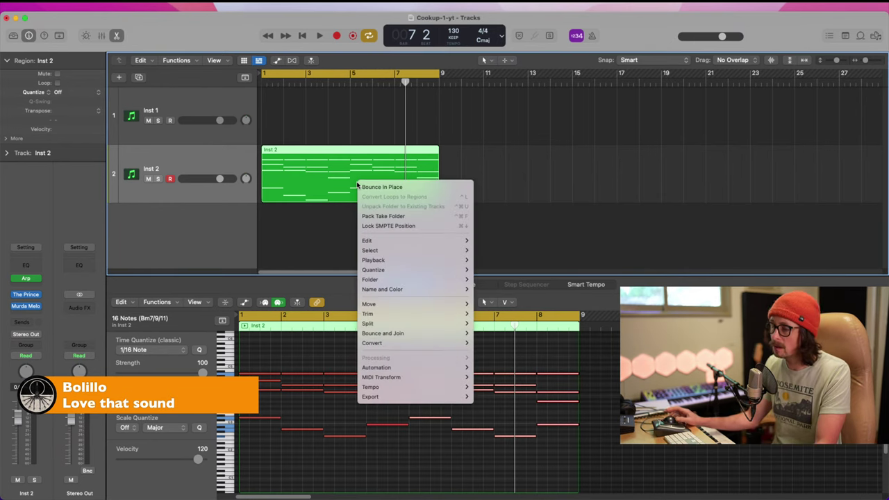
{"action": "left_click", "coordinate": [368, 187]}
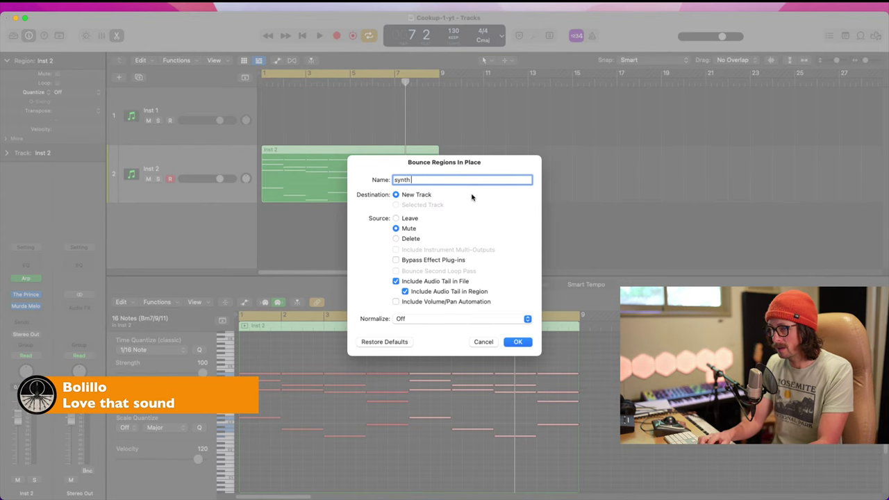
{"action": "key", "text": "Return"}
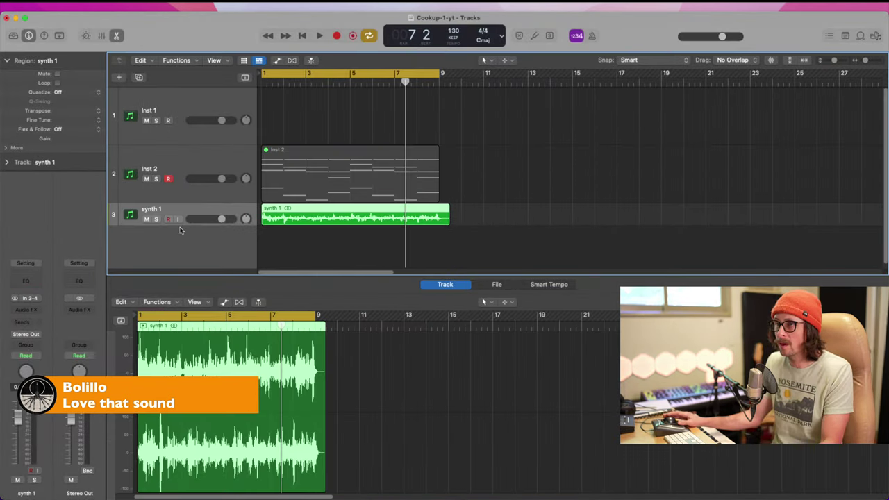
- Enlarge the synth 1 track, transpose its audio region to -3, and play it back
{"action": "left_click_drag", "start_coordinate": [179, 227], "coordinate": [188, 248]}
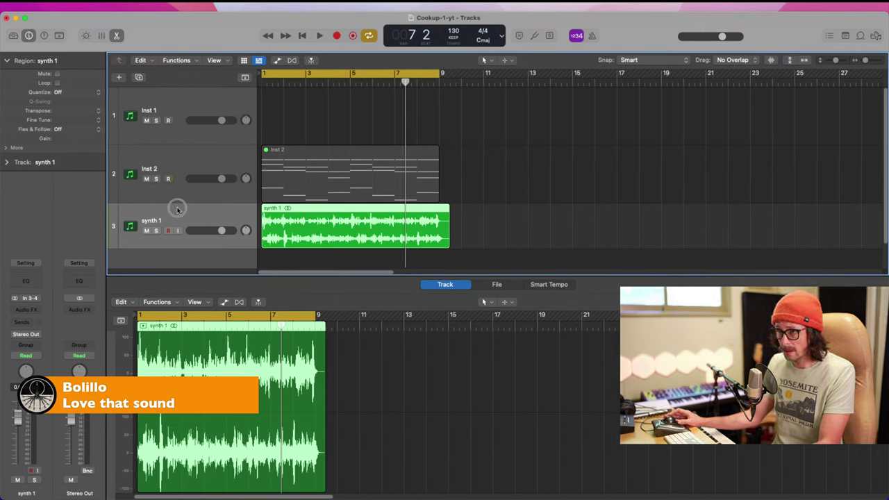
{"action": "left_click_drag", "start_coordinate": [57, 111], "coordinate": [60, 120]}
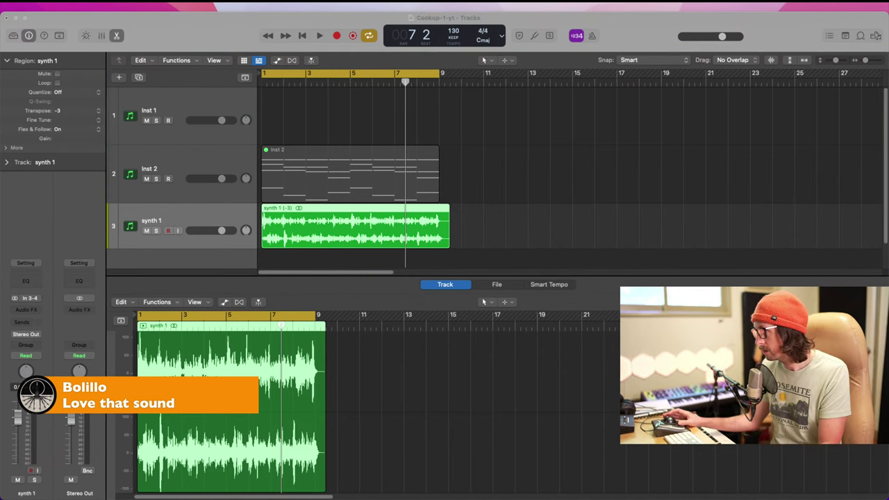
{"action": "left_click", "coordinate": [754, 26]}
{"action": "key", "text": "space"}
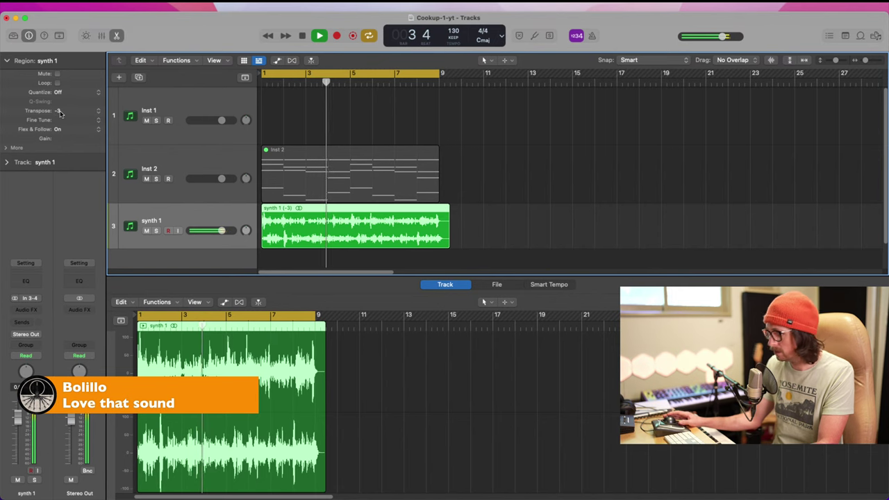
- Set the synth 1 region's transpose to -2, play it from the start, and make the track slightly taller
{"action": "left_click_drag", "start_coordinate": [59, 112], "coordinate": [59, 111]}
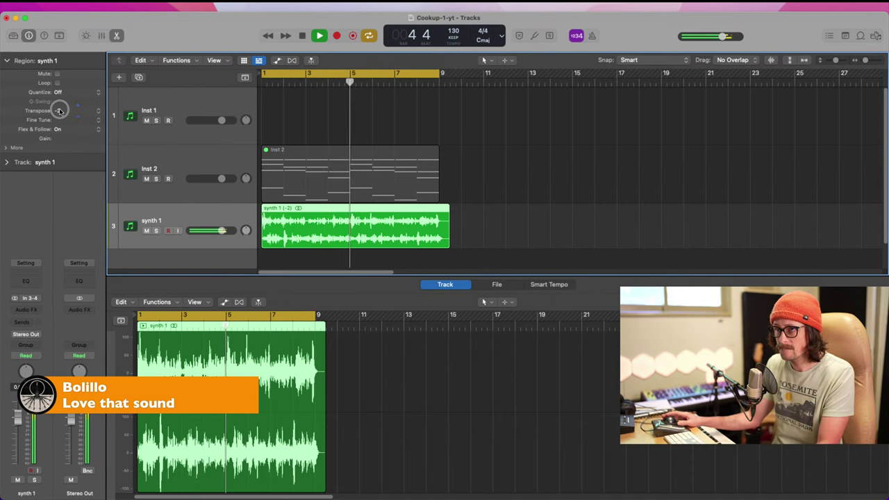
{"action": "key", "text": "Return"}
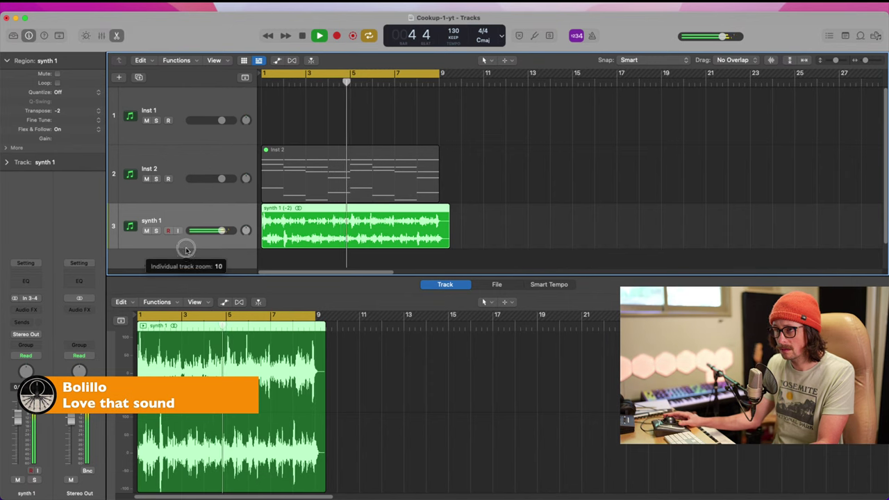
{"action": "left_click_drag", "start_coordinate": [186, 250], "coordinate": [185, 263]}
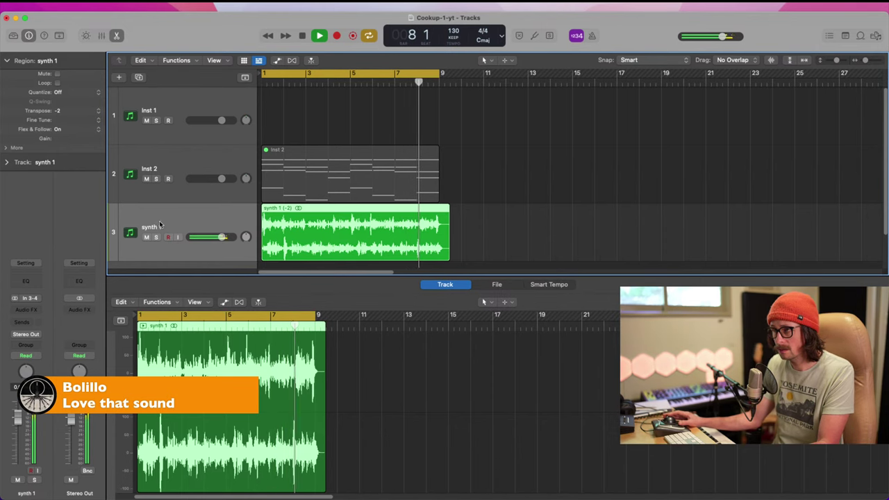
{"action": "key", "text": "space"}
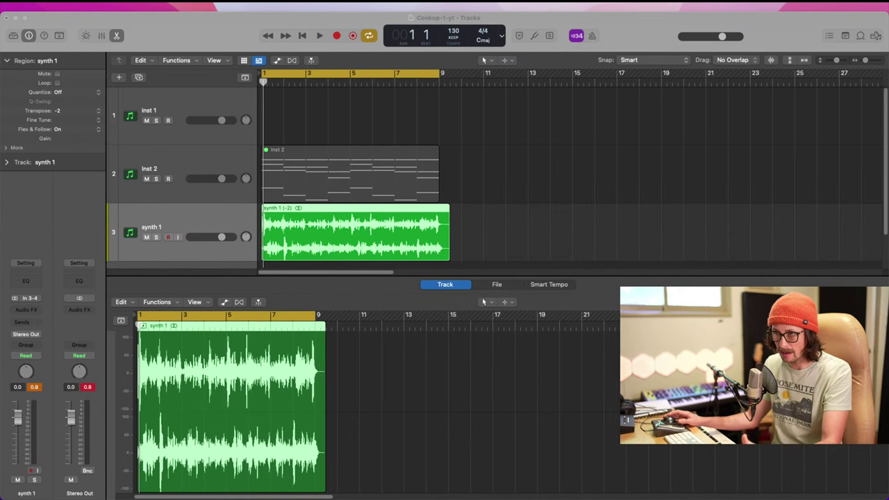
{"action": "left_click", "coordinate": [224, 106]}
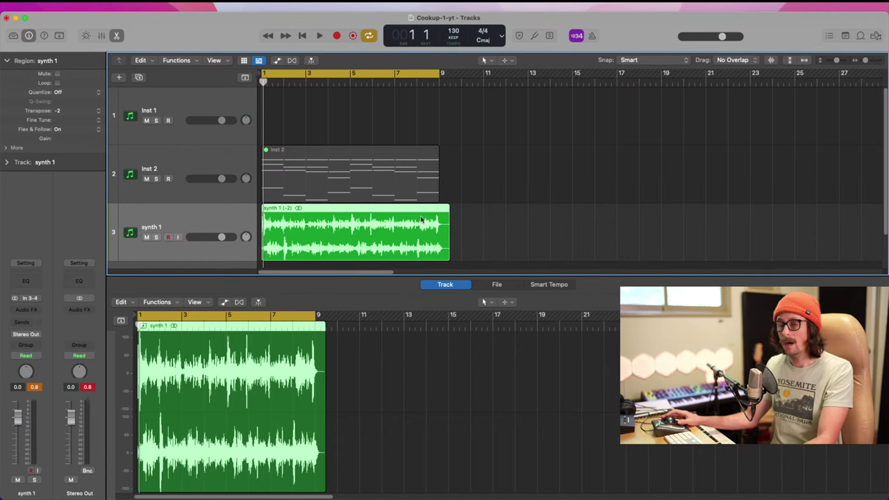
- Close the audio editor, split the synth 1 region at bar 9, and delete the leftover tail
{"action": "key", "text": "e"}
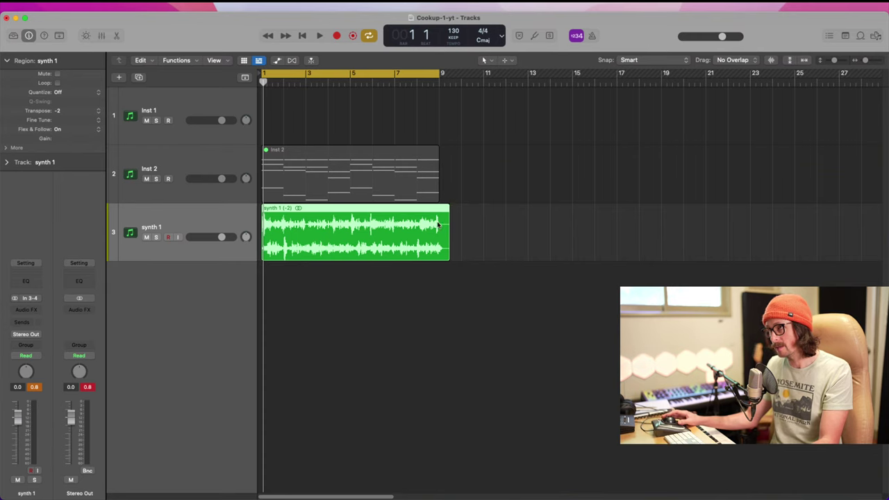
{"action": "double_click", "coordinate": [440, 225], "text": "super"}
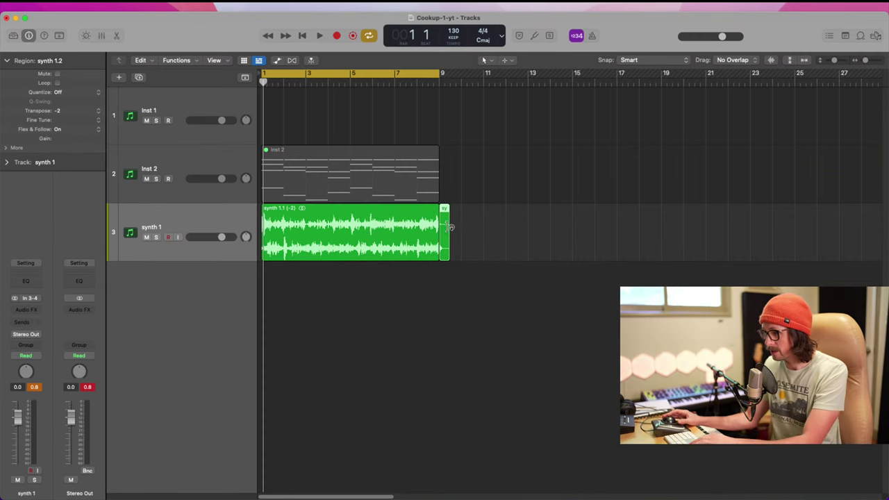
{"action": "key", "text": "Delete"}
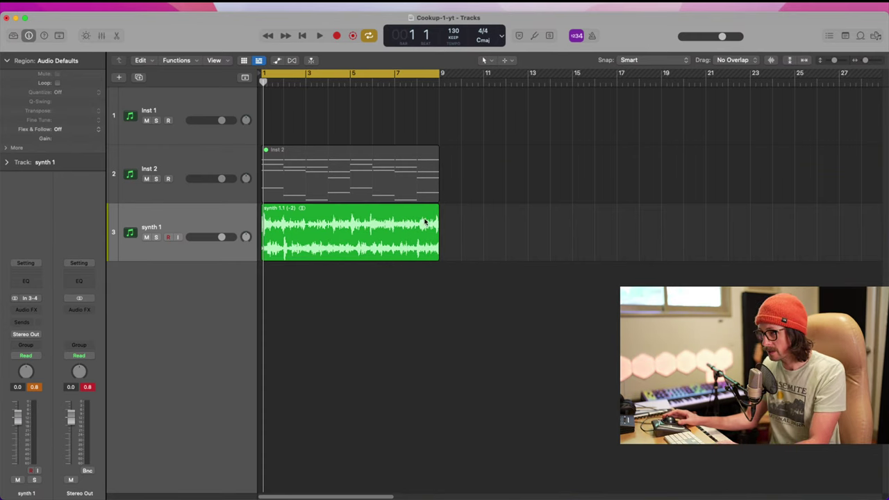
- Split the synth 1 region at every bar line from bar 2 to bar 8, making eight one-bar slices
{"action": "double_click", "coordinate": [283, 220], "text": "super"}
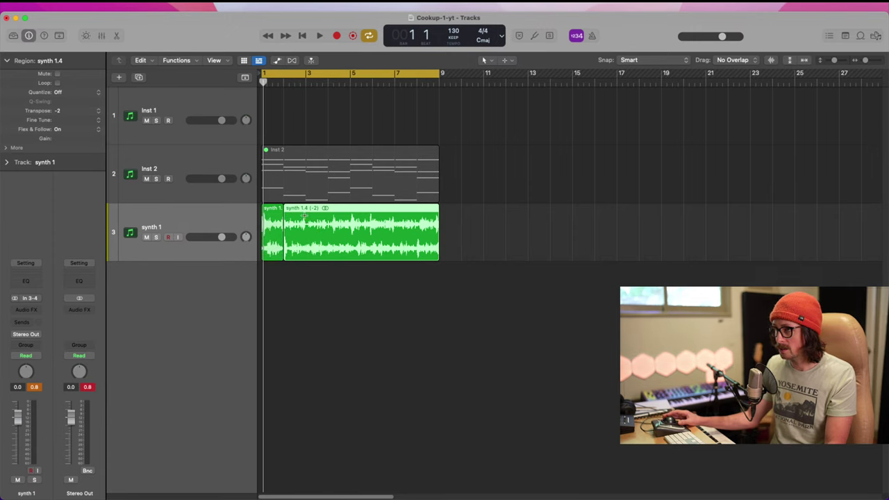
{"action": "double_click", "coordinate": [306, 218], "text": "super"}
{"action": "double_click", "coordinate": [328, 217], "text": "super"}
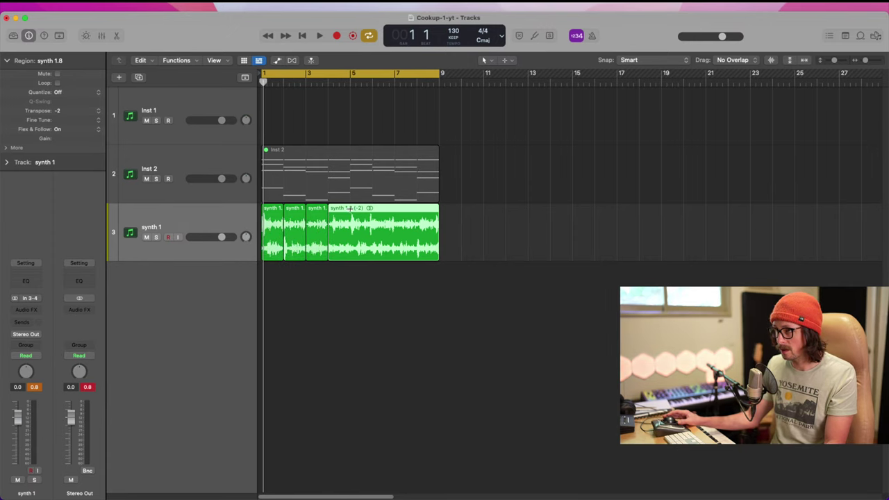
{"action": "double_click", "coordinate": [350, 209], "text": "super"}
{"action": "double_click", "coordinate": [372, 209], "text": "super"}
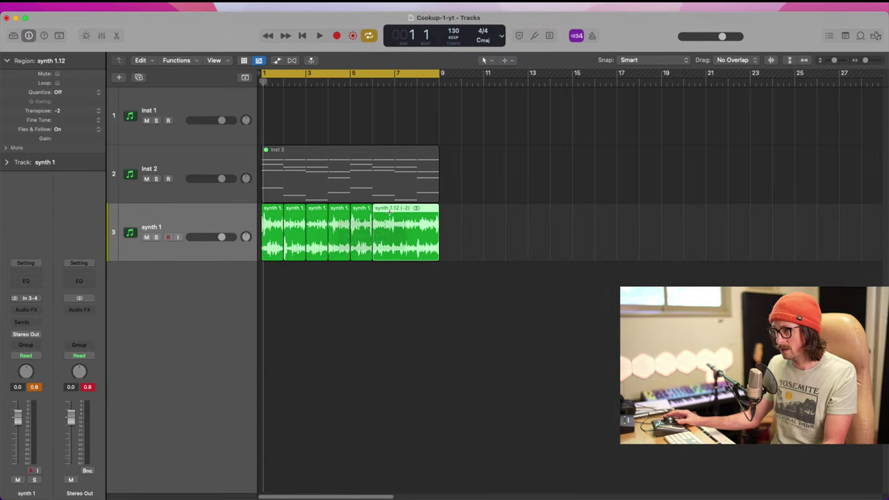
{"action": "double_click", "coordinate": [394, 212], "text": "super"}
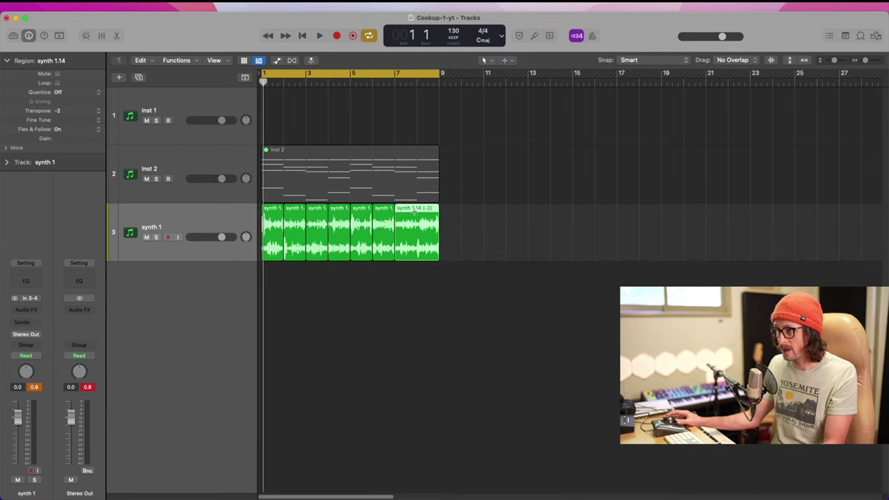
{"action": "double_click", "coordinate": [416, 212], "text": "super"}
- Try moving the last seven synth 1 slices to bar 9 and time-stretching the first four slices to two bars each across bars 1 to 8
{"action": "left_click_drag", "start_coordinate": [472, 215], "coordinate": [450, 217]}
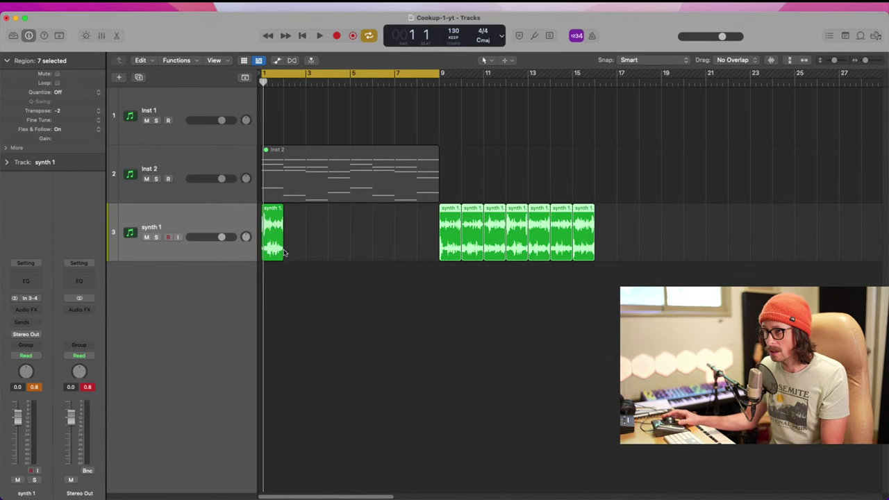
{"action": "left_click_drag", "start_coordinate": [282, 253], "coordinate": [305, 253]}
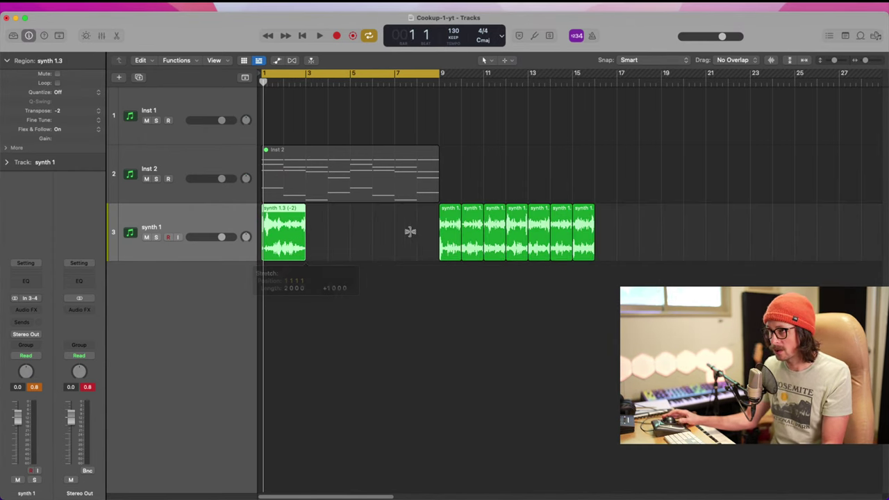
{"action": "left_click_drag", "start_coordinate": [461, 229], "coordinate": [394, 239]}
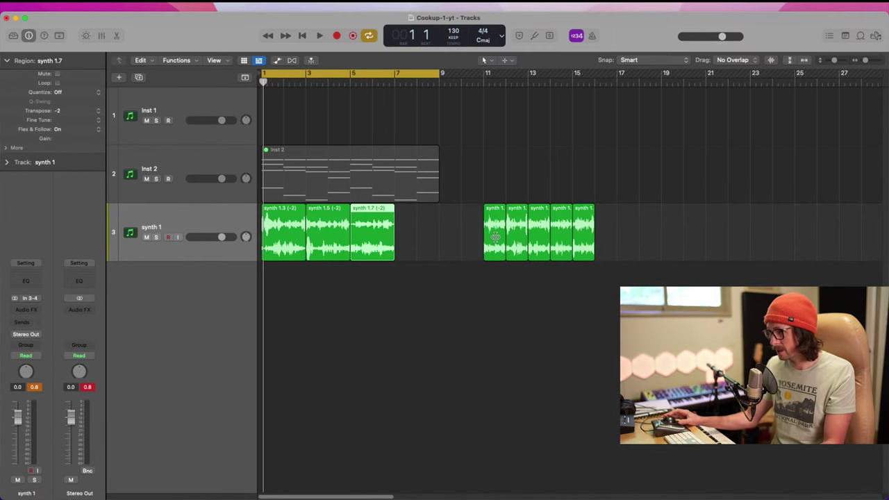
{"action": "left_click_drag", "start_coordinate": [496, 236], "coordinate": [408, 253]}
{"action": "left_click_drag", "start_coordinate": [414, 246], "coordinate": [434, 240]}
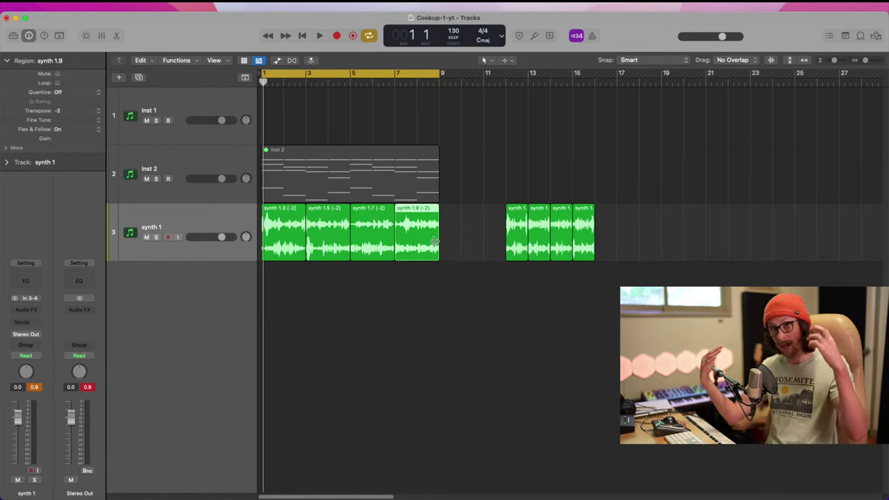
- Deselect the regions and briefly play the stretched synth 1 slices from bar 1
{"action": "left_click", "coordinate": [462, 224]}
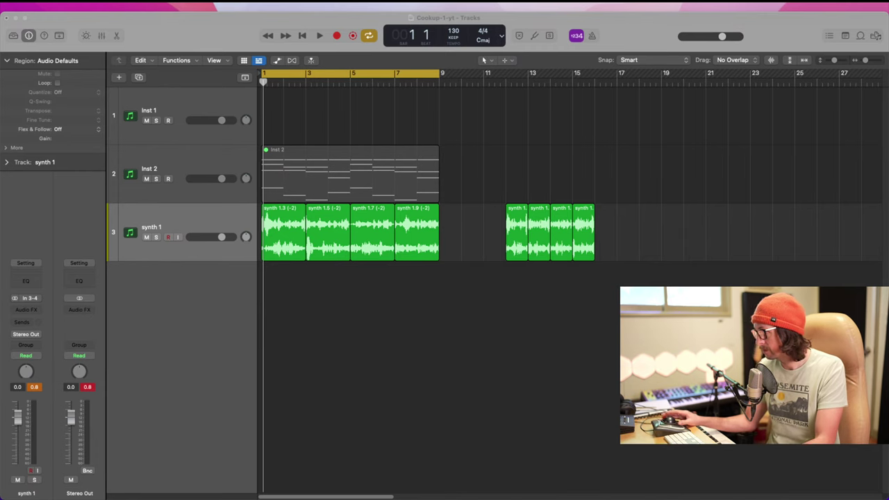
{"action": "key", "text": "space"}
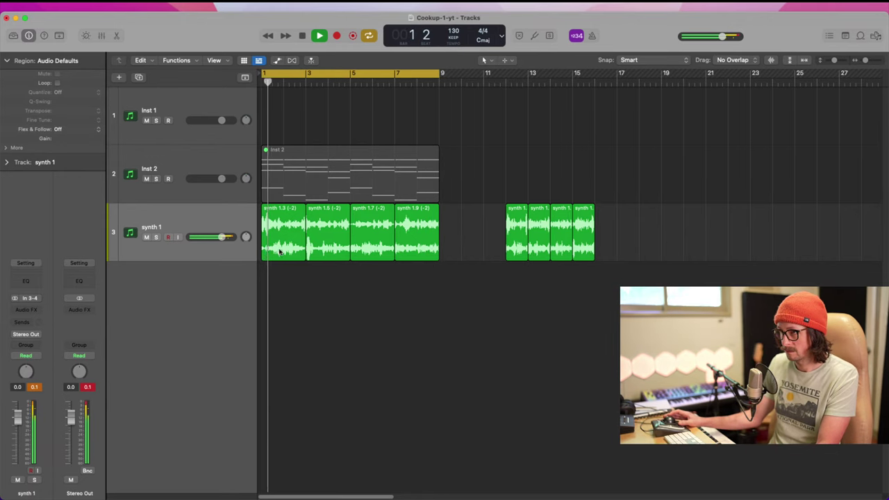
{"action": "key", "text": "space"}
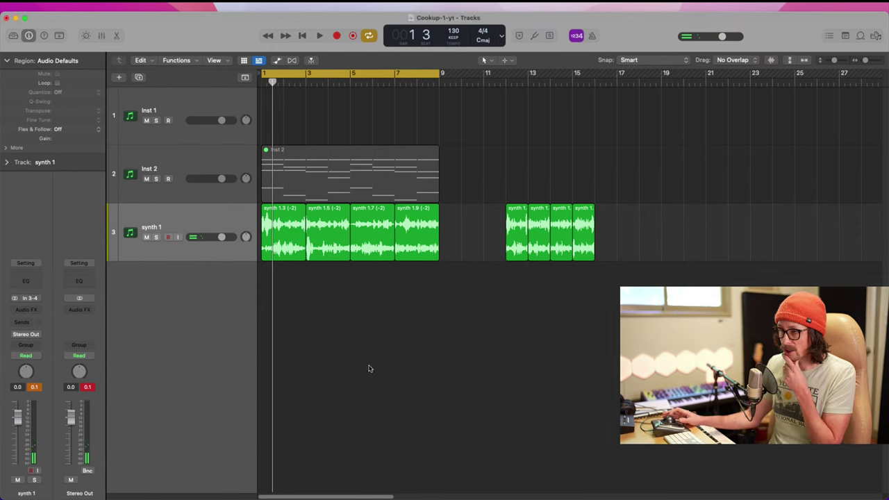
- Undo the stretching and moving of the synth 1 slices, back to eight consecutive one-bar slices
{"action": "key", "text": "super+z"}
{"action": "key", "text": "super+z"}
{"action": "key", "text": "super+z"}
{"action": "key", "text": "super+z"}
{"action": "key", "text": "super+z"}
{"action": "key", "text": "super+z"}
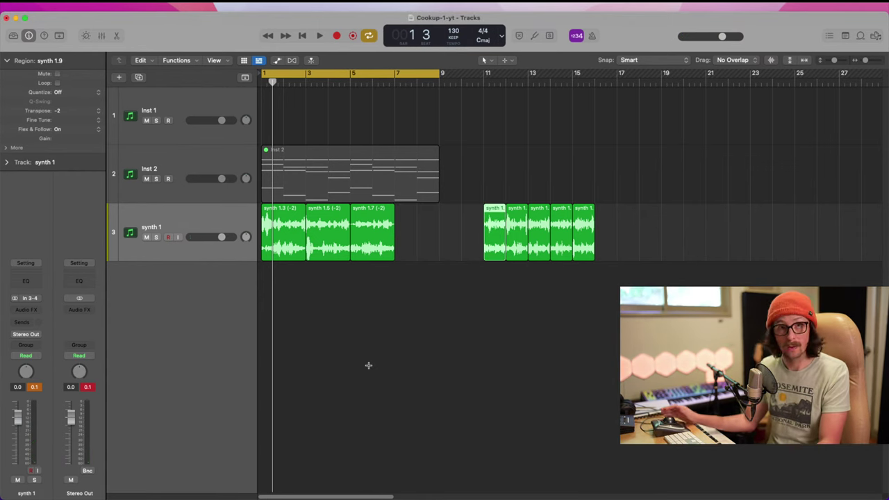
{"action": "key", "text": "super+z"}
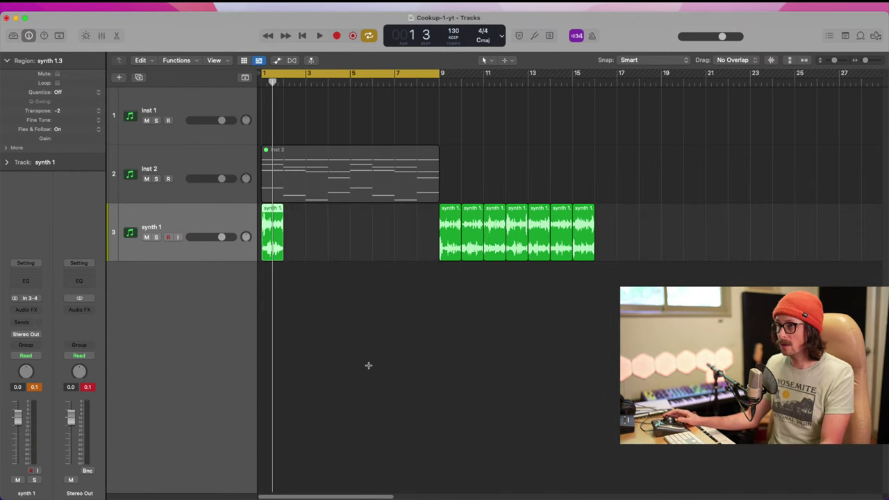
{"action": "key", "text": "super+z"}
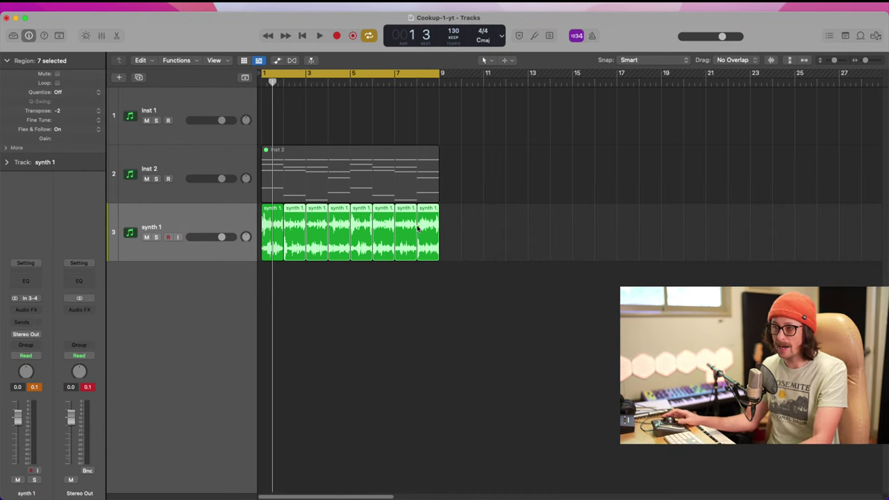
- Move all eight synth 1 slices to bar 13, unmute the Inst 2 region, and audition it at a tempo of 160
{"action": "left_click_drag", "start_coordinate": [469, 240], "coordinate": [536, 237]}
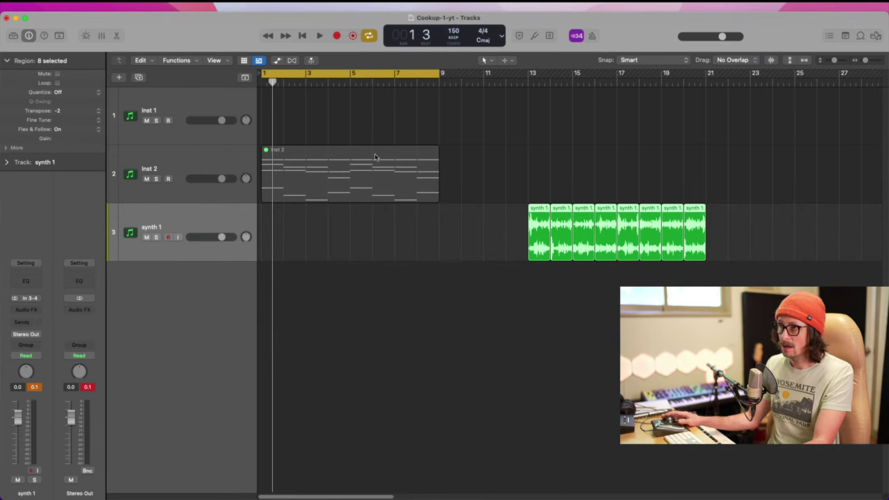
{"action": "left_click", "coordinate": [192, 173]}
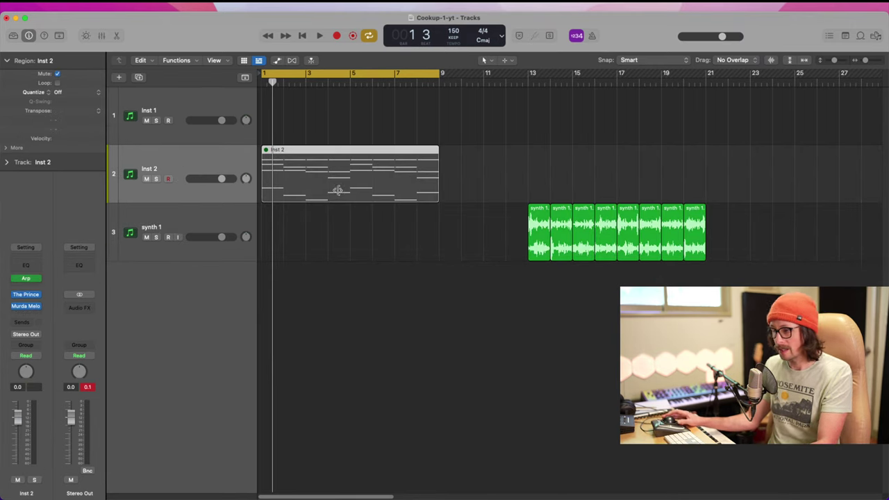
{"action": "key", "text": "ctrl+m"}
{"action": "key", "text": "space"}
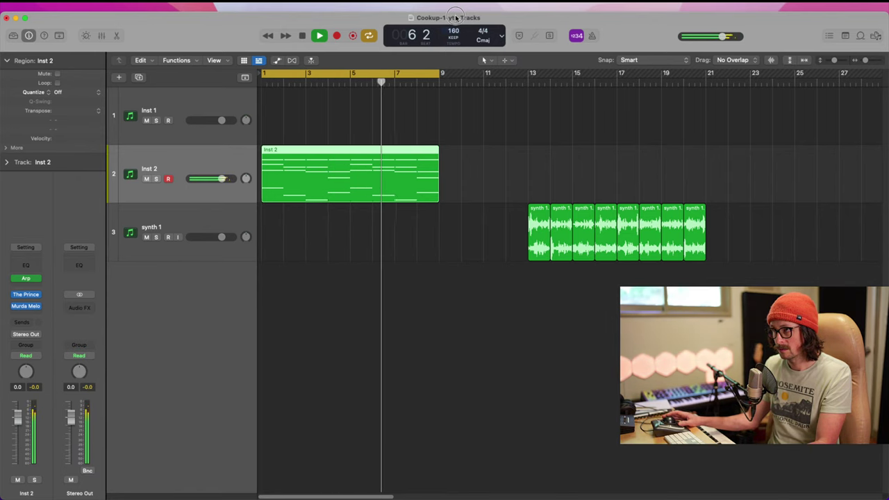
{"action": "key", "text": "space"}
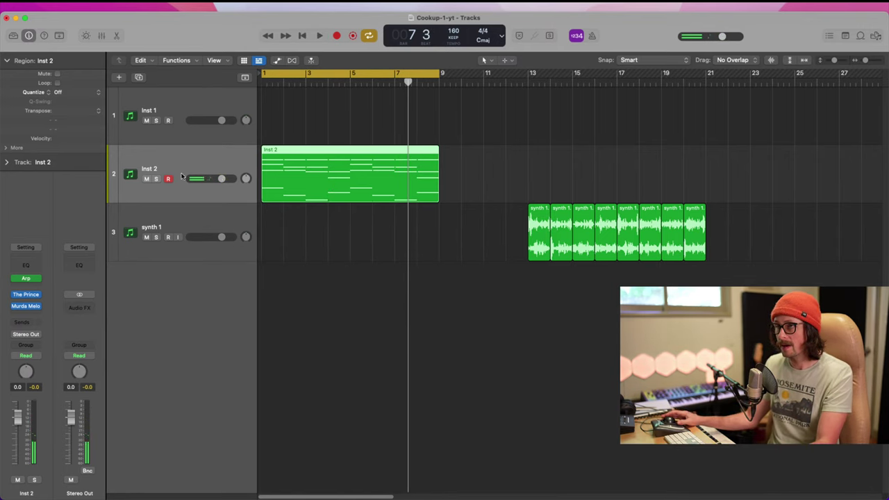
- Bounce the Inst 2 region in place to a new track named synth-160 bpm, muting the source
{"action": "right_click", "coordinate": [334, 160]}
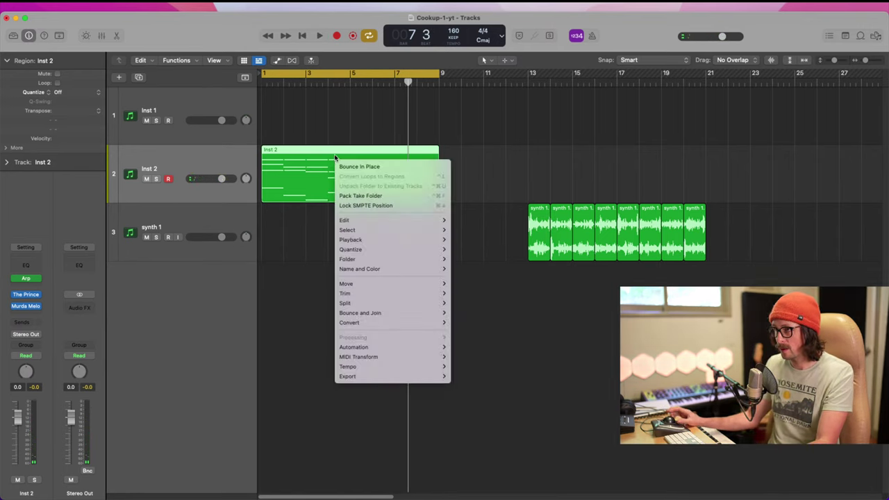
{"action": "left_click", "coordinate": [347, 167]}
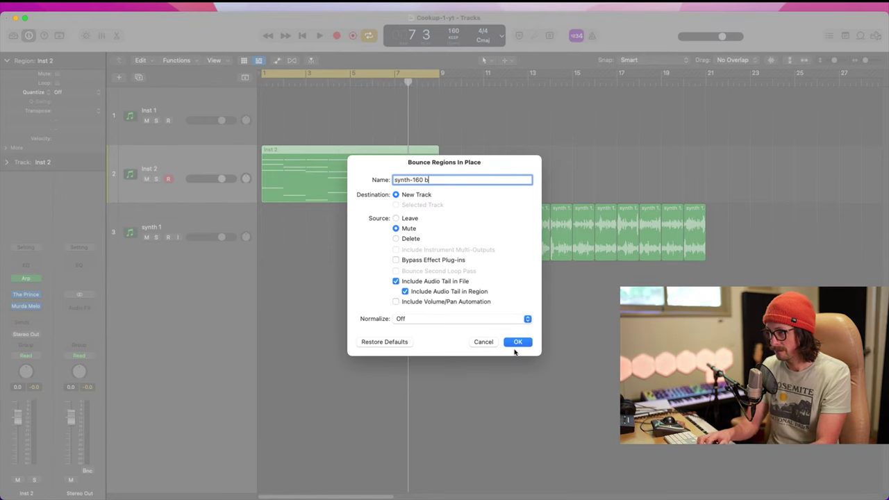
{"action": "type", "text": "synth-160 bpm"}
{"action": "key", "text": "Return"}
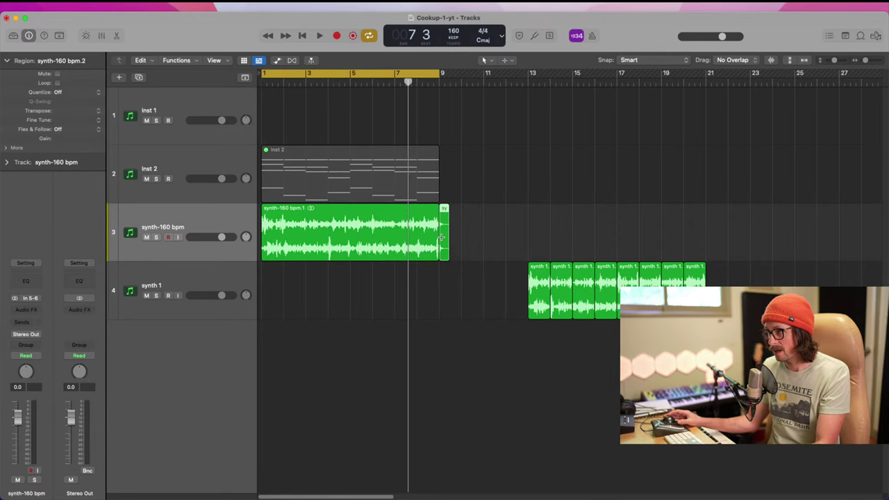
- Remove the synth-160 bpm tail past bar 9 and split the remaining region into eight one-bar slices
{"action": "left_click_drag", "start_coordinate": [448, 234], "coordinate": [439, 233]}
{"action": "left_click", "coordinate": [370, 234]}
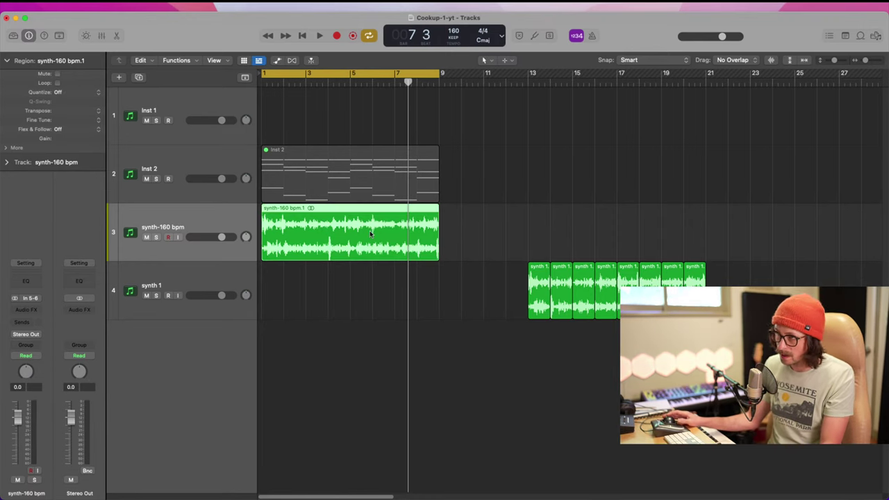
{"action": "left_click", "coordinate": [284, 238]}
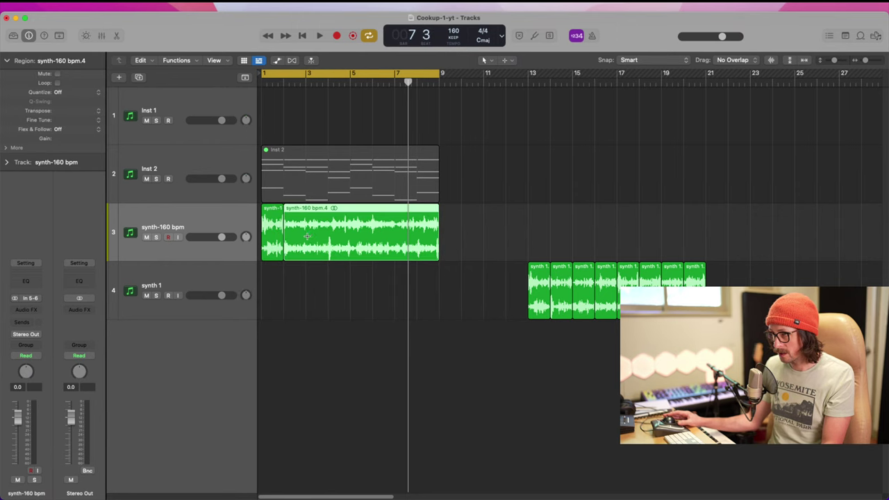
{"action": "left_click", "coordinate": [307, 236]}
{"action": "left_click", "coordinate": [328, 235]}
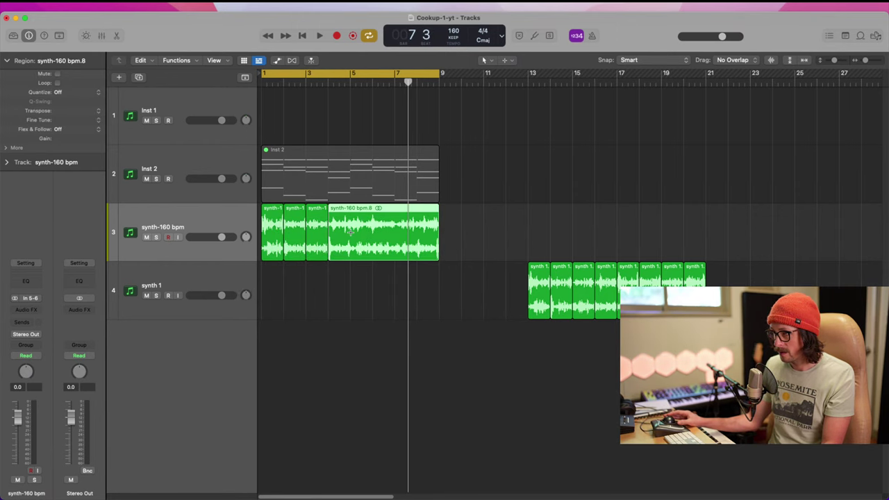
{"action": "left_click", "coordinate": [351, 231]}
{"action": "left_click", "coordinate": [372, 229]}
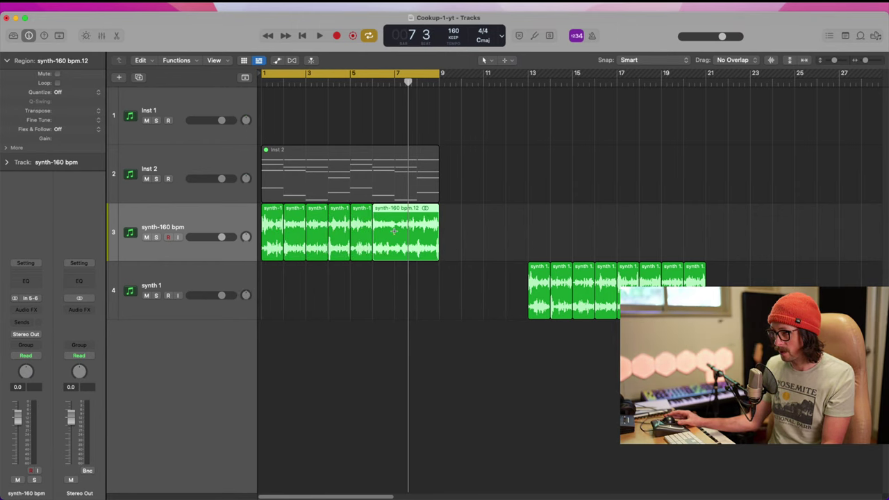
{"action": "left_click", "coordinate": [395, 229]}
{"action": "left_click", "coordinate": [420, 228]}
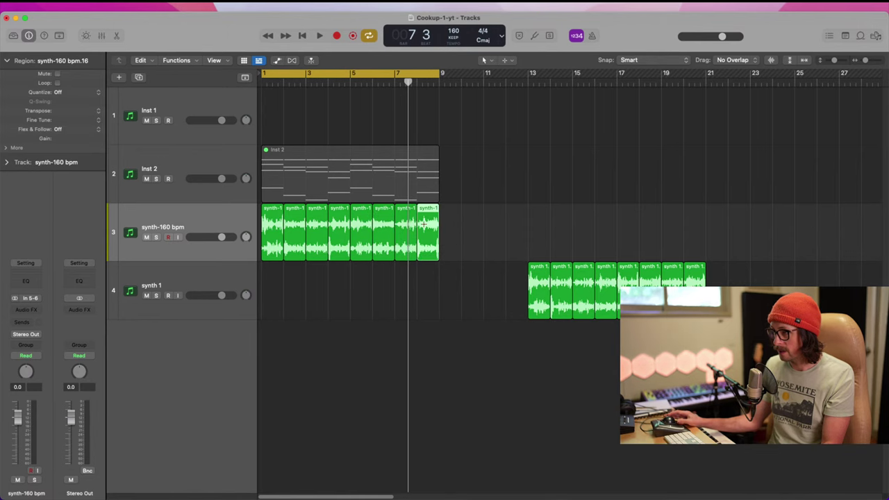
- Move the last seven synth-160 bpm slices to bar 10, then place and time-stretch the first four slices to two bars each across bars 1 to 8
{"action": "mouse_move", "coordinate": [456, 240]}
{"action": "left_mouse_down"}
{"action": "mouse_move", "coordinate": [323, 247]}
{"action": "mouse_move", "coordinate": [476, 246]}
{"action": "mouse_move", "coordinate": [468, 246]}
{"action": "left_mouse_up"}
{"action": "left_click_drag", "start_coordinate": [280, 250], "coordinate": [305, 248]}
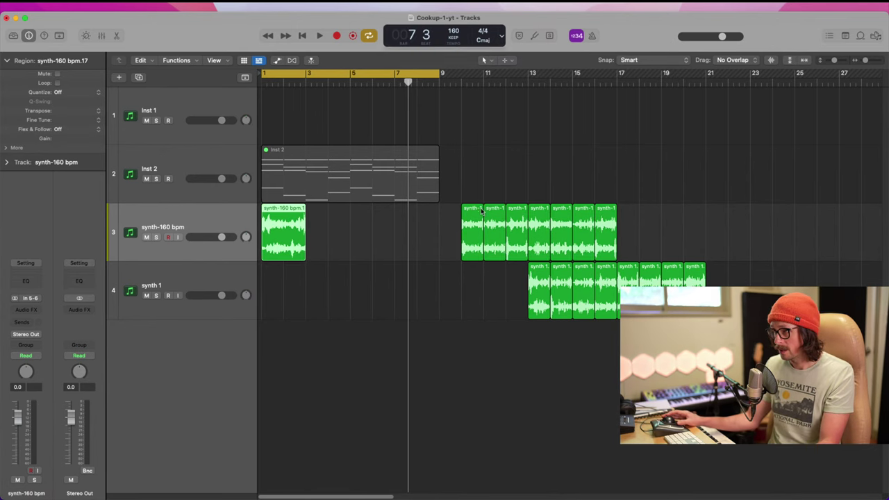
{"action": "left_click_drag", "start_coordinate": [477, 232], "coordinate": [347, 254]}
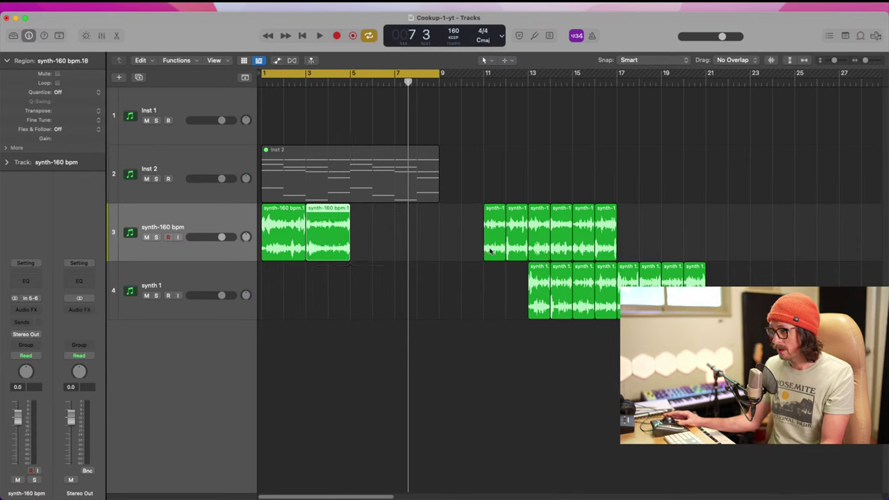
{"action": "left_click_drag", "start_coordinate": [499, 254], "coordinate": [394, 255]}
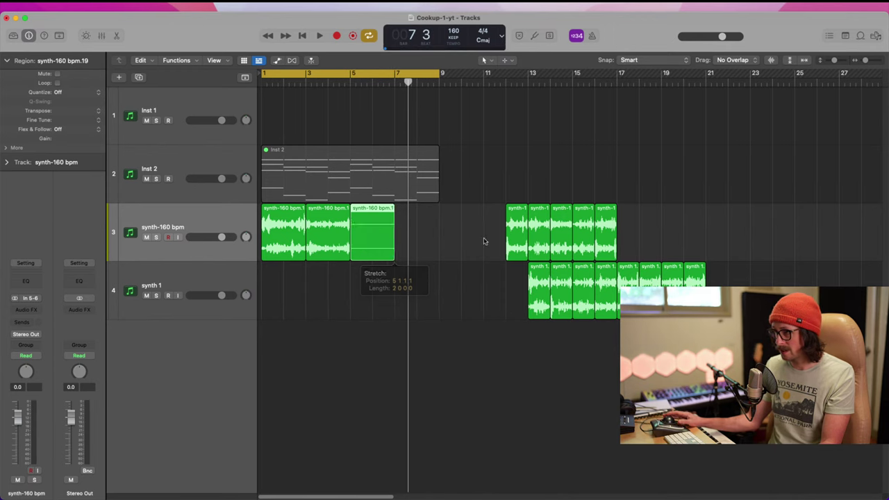
{"action": "left_click_drag", "start_coordinate": [513, 242], "coordinate": [437, 247]}
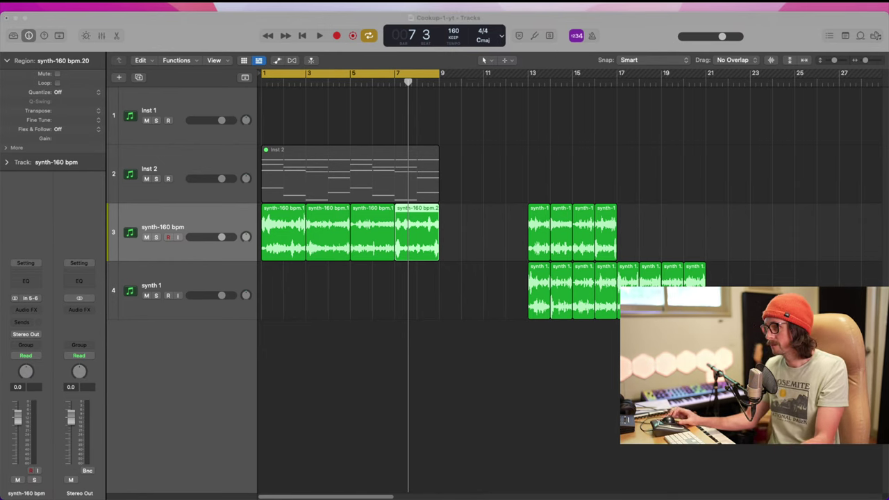
- Play the stretched synth-160 bpm regions with the metronome on and select all four regions in bars 1 to 8
{"action": "left_click", "coordinate": [605, 419]}
{"action": "key", "text": "space"}
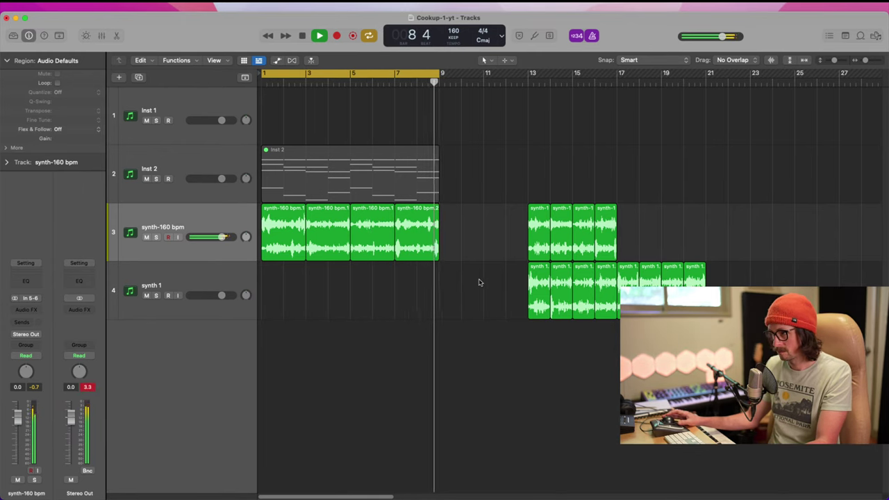
{"action": "left_click", "coordinate": [212, 229]}
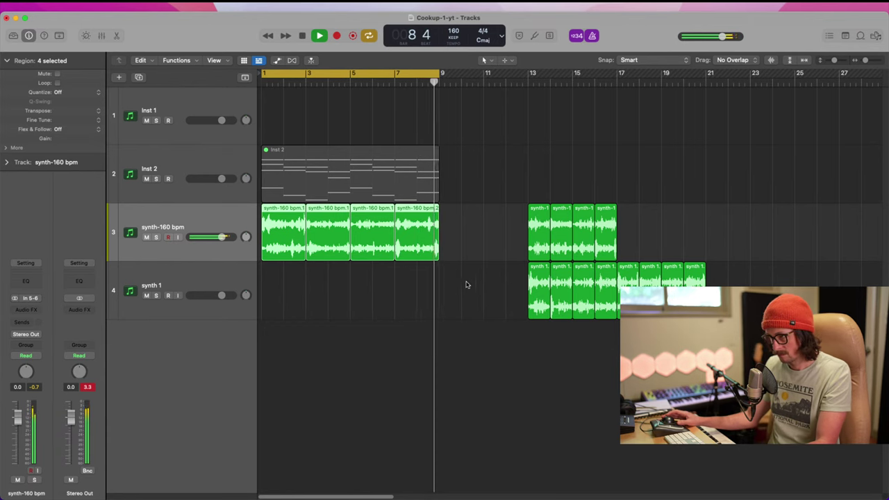
- Stop playback, then copy the muted Inst 2 region onto the Inst 1 track and unmute the copy
{"action": "key", "text": "space"}
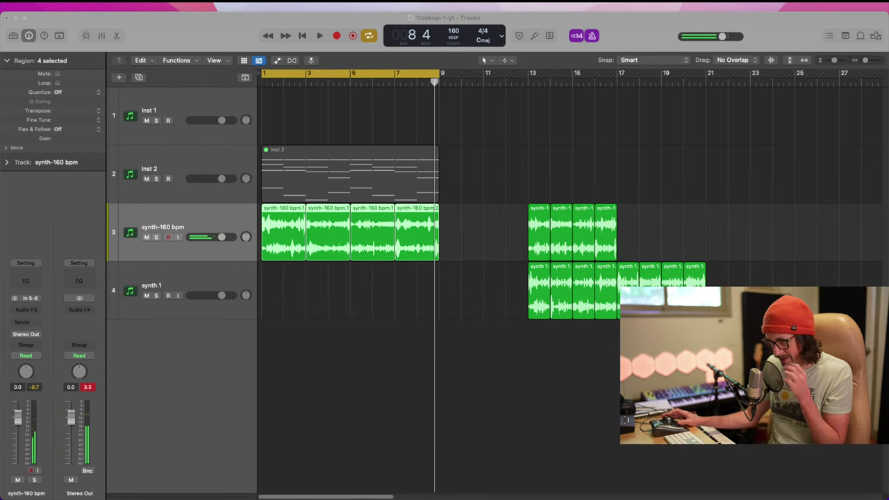
{"action": "left_click", "coordinate": [399, 261]}
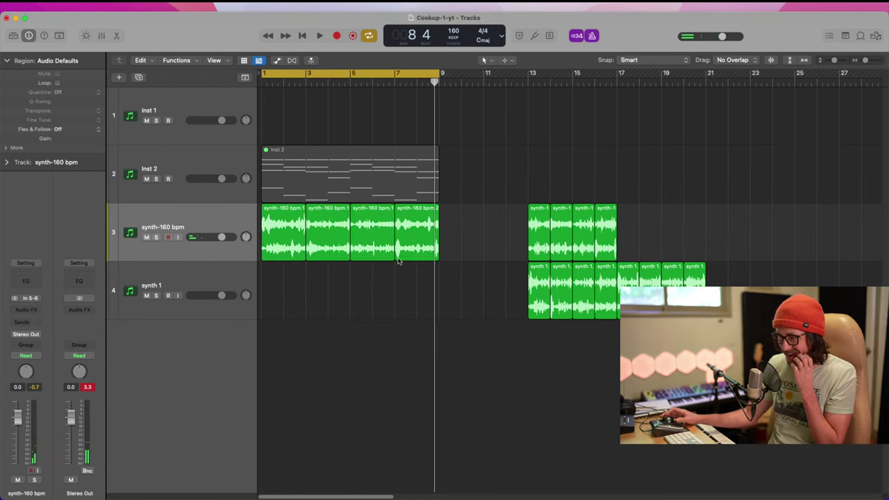
{"action": "left_click", "coordinate": [192, 166]}
{"action": "left_click_drag", "start_coordinate": [330, 170], "coordinate": [329, 132]}
{"action": "key", "text": "ctrl+m"}
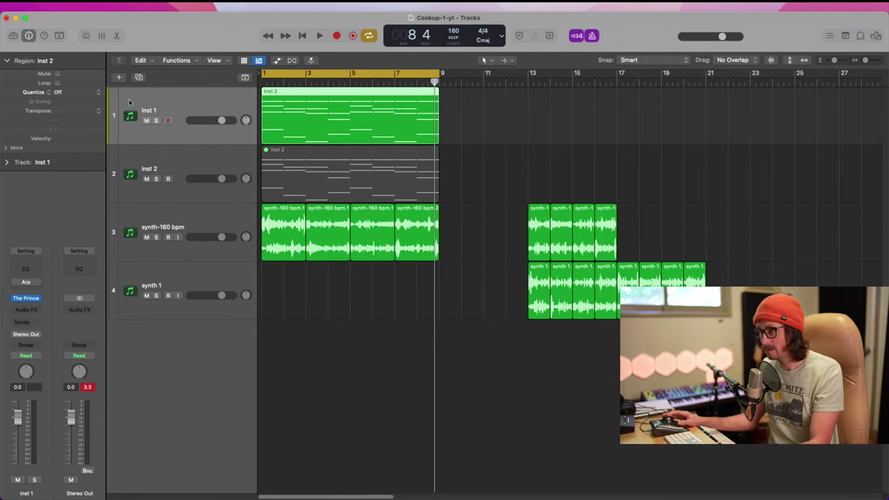
- Replace The Prince on the Inst 1 track with Reveal Sound's Spire-1.5 instrument
{"action": "left_click", "coordinate": [28, 300]}
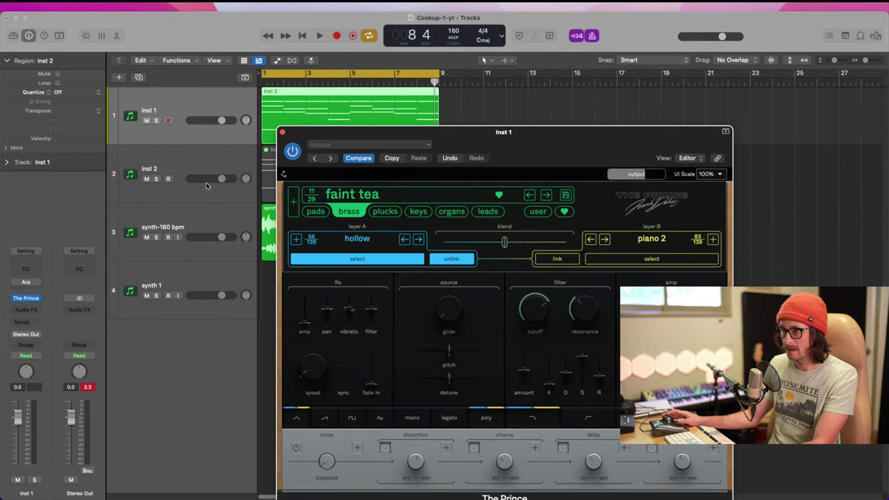
{"action": "left_click", "coordinate": [281, 132]}
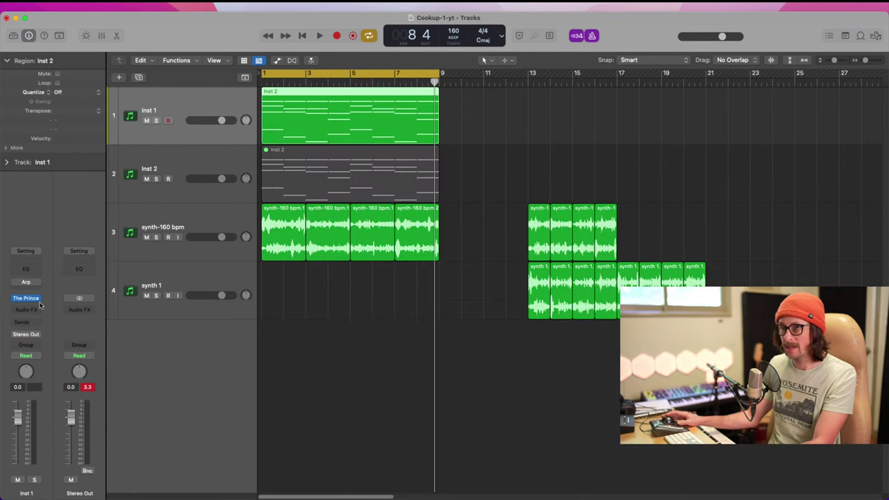
{"action": "left_click", "coordinate": [40, 304]}
{"action": "mouse_move", "coordinate": [101, 464]}
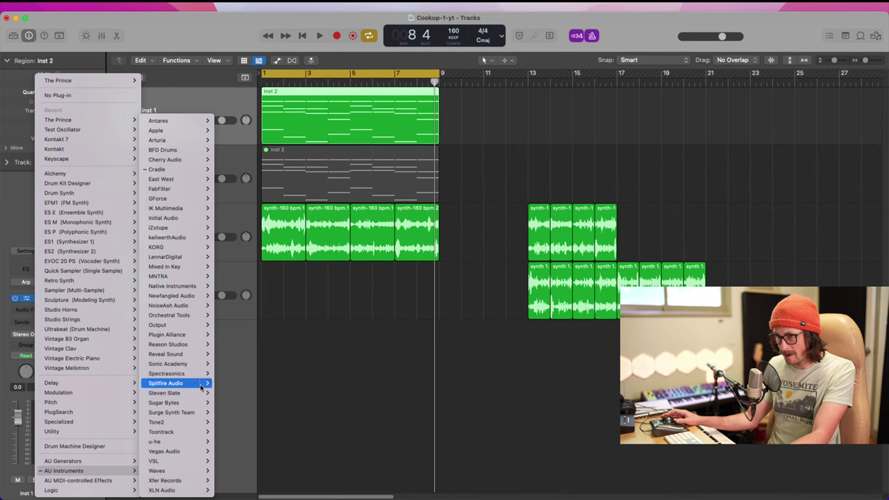
{"action": "mouse_move", "coordinate": [198, 355]}
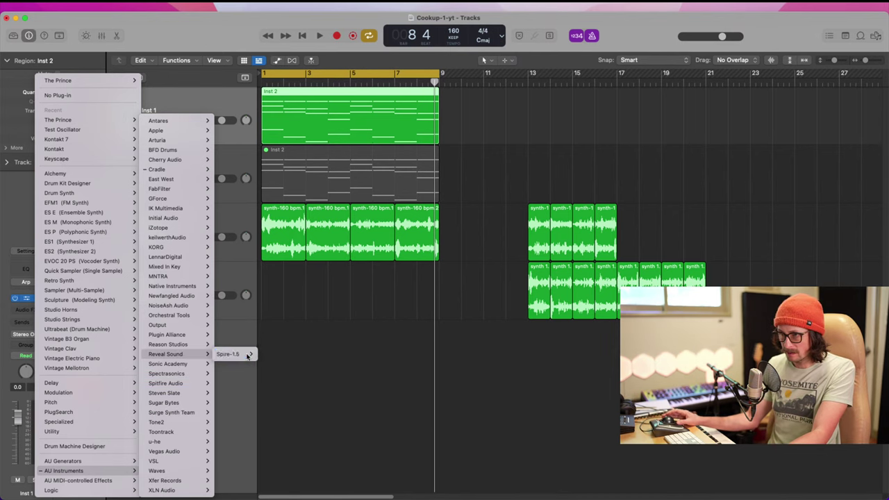
{"action": "left_click", "coordinate": [236, 354]}
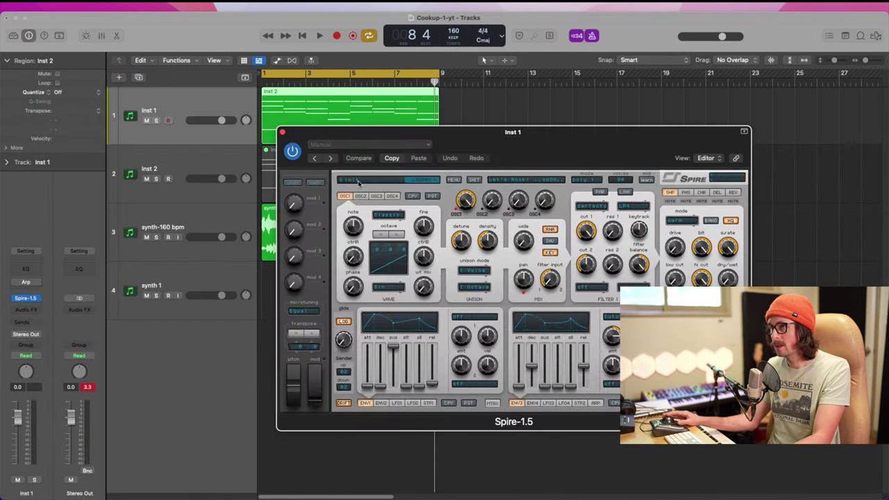
- Load the Bass - Classic preset from the LSRW_Retrowave_Spire_Soundbank user library in Spire
{"action": "left_click", "coordinate": [358, 181]}
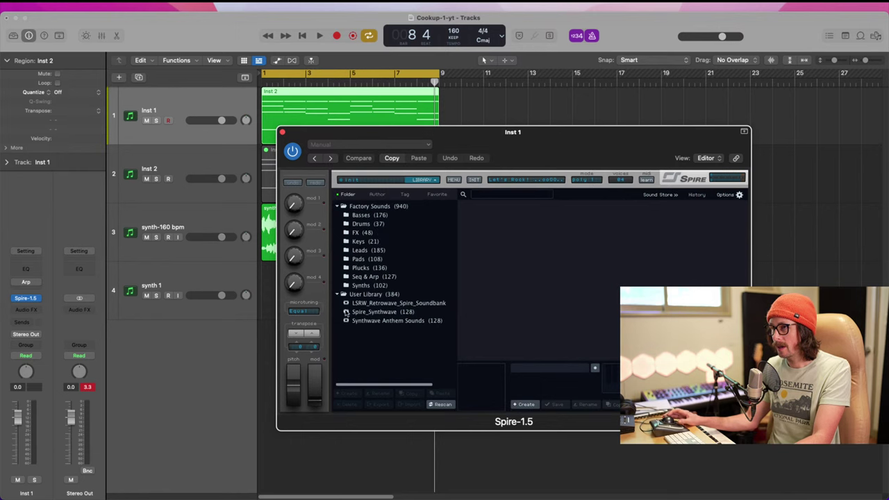
{"action": "left_click", "coordinate": [386, 304]}
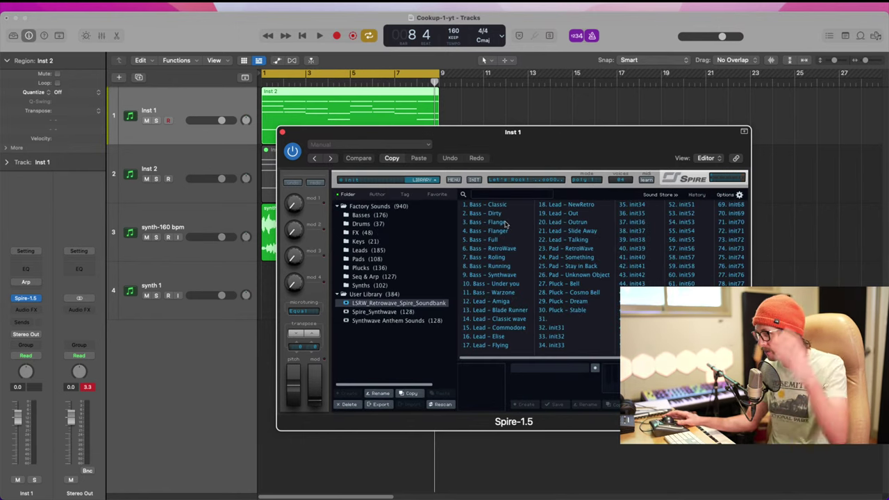
{"action": "left_click", "coordinate": [490, 205]}
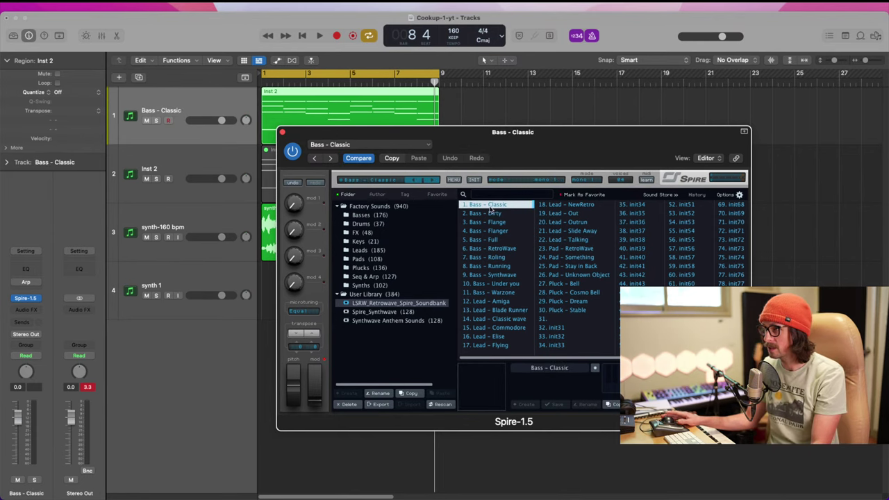
- Delete the upper chord notes of the track 1 region in the Piano Roll, leaving only the lowest note per bar
{"action": "double_click", "coordinate": [312, 114]}
{"action": "left_click", "coordinate": [282, 131]}
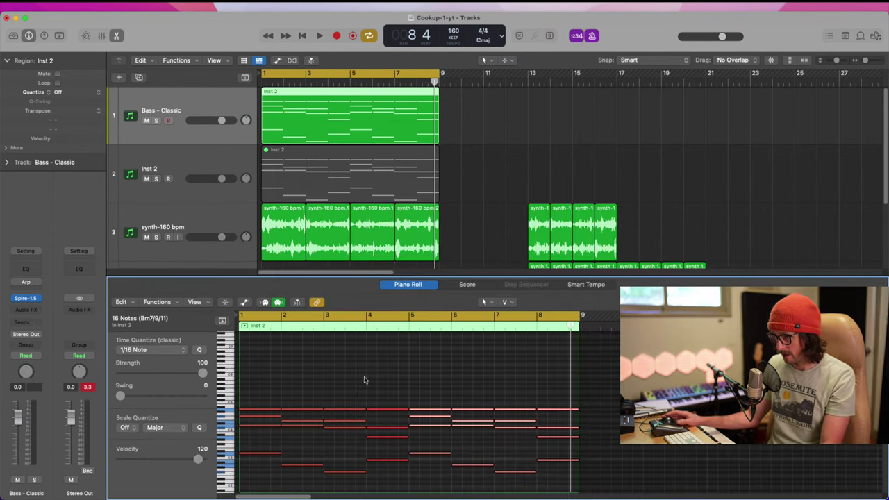
{"action": "left_click_drag", "start_coordinate": [263, 379], "coordinate": [549, 440]}
{"action": "key", "text": "Delete"}
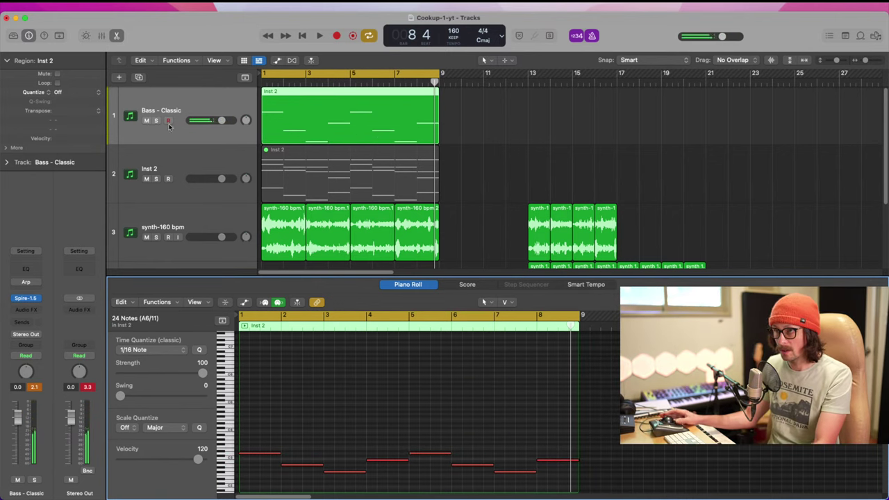
- Transpose all eight bass notes down one octave while Spire is open
{"action": "left_click", "coordinate": [25, 298]}
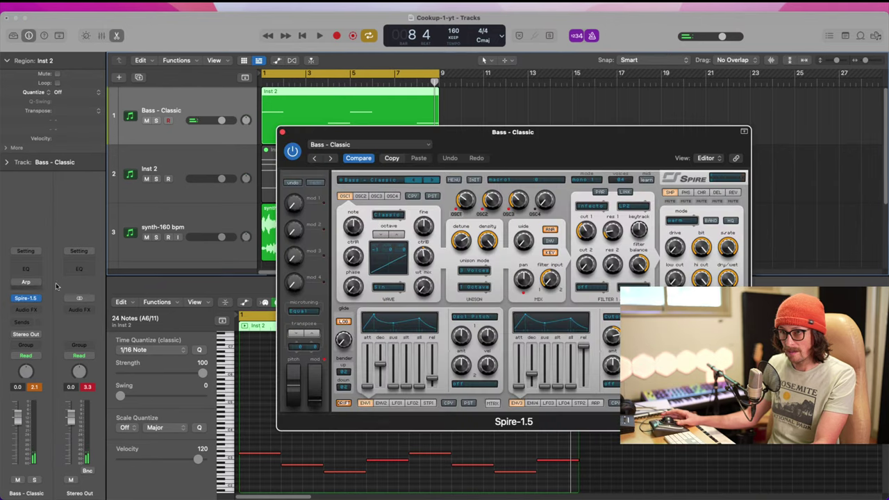
{"action": "left_click", "coordinate": [258, 421]}
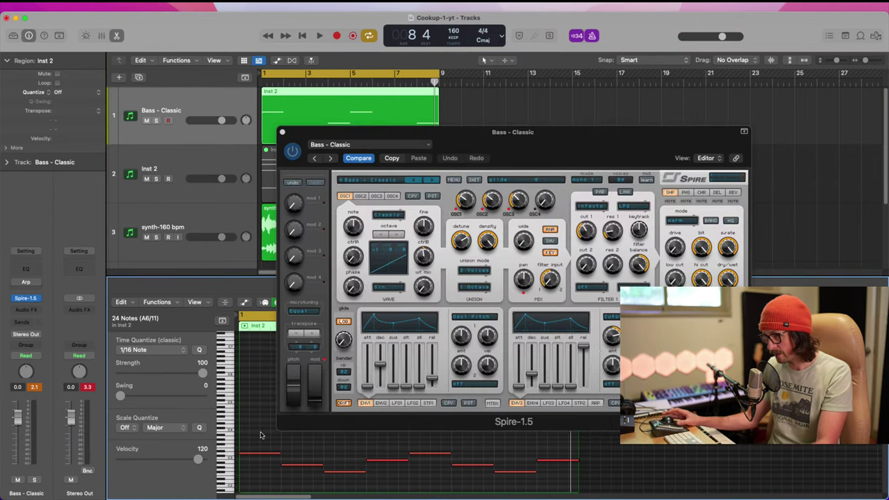
{"action": "key", "text": "super+a"}
{"action": "key", "text": "alt+shift+Down"}
{"action": "key", "text": "alt+shift+Down"}
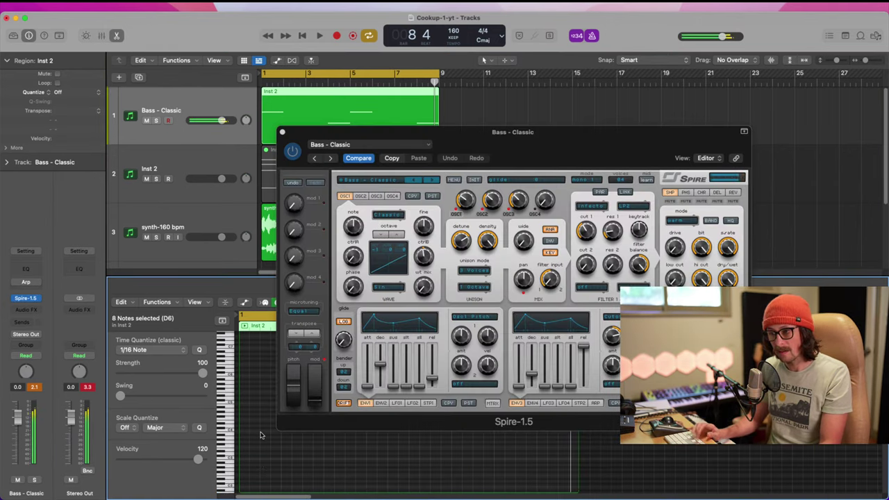
{"action": "key", "text": "alt+shift+Up"}
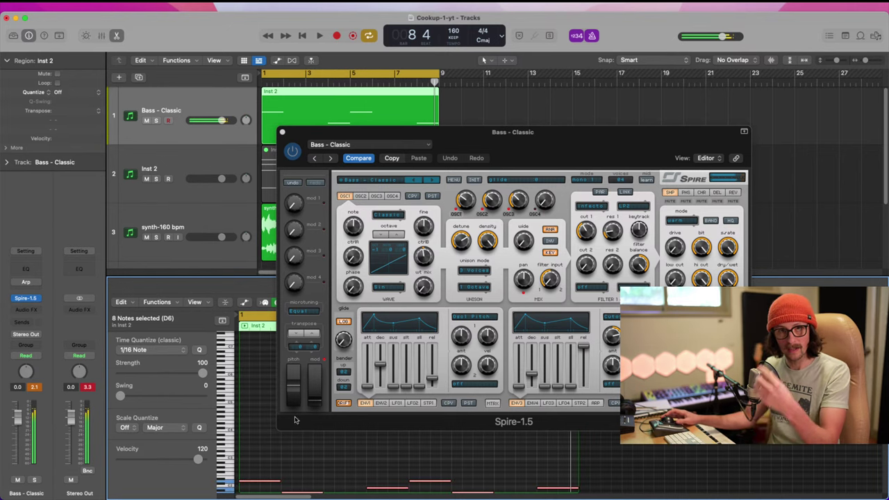
- Audition the following Spire bass presets with the synth slices playing and settle on Bass - Full
{"action": "left_click", "coordinate": [431, 181]}
{"action": "key", "text": "space"}
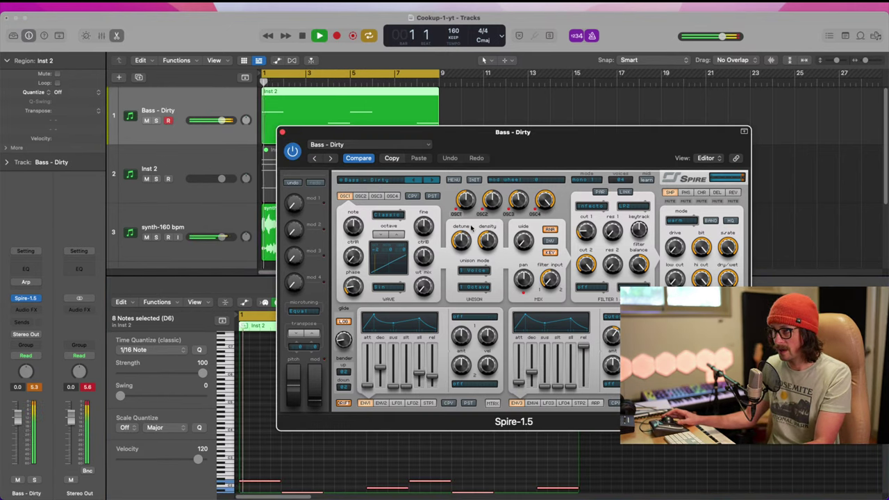
{"action": "left_click", "coordinate": [435, 180]}
{"action": "key", "text": "space"}
{"action": "key", "text": "space"}
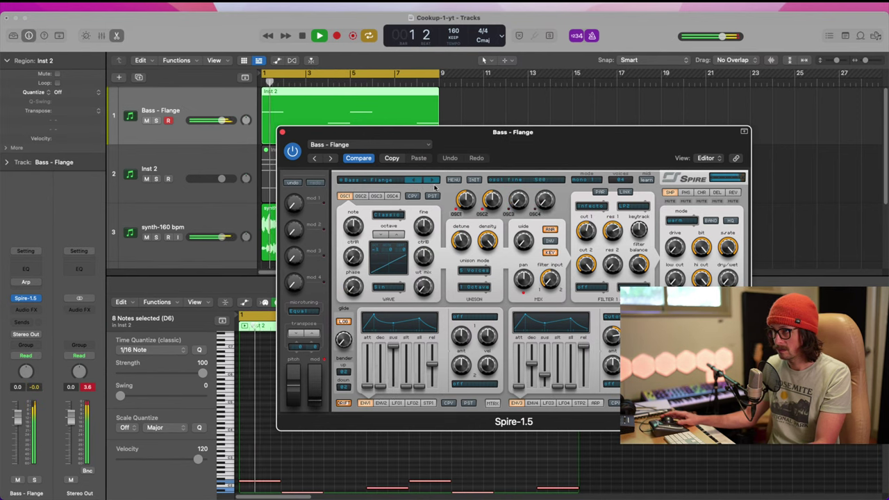
{"action": "key", "text": "space"}
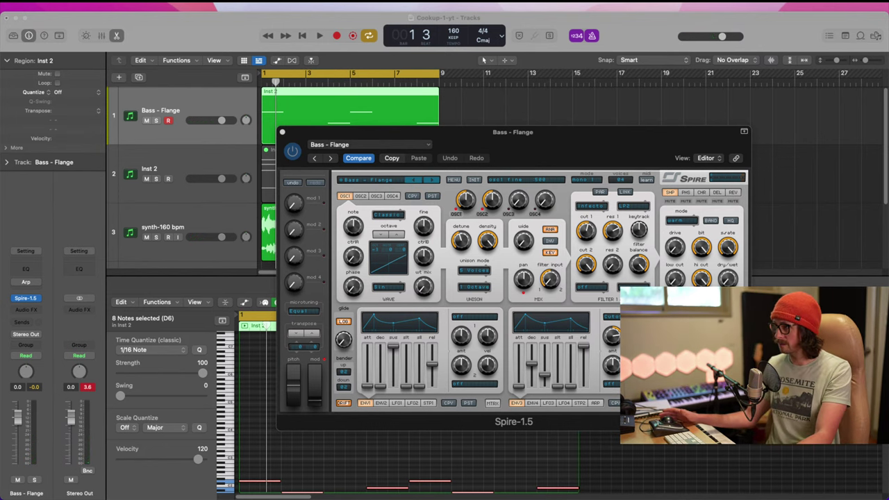
{"action": "key", "text": "space"}
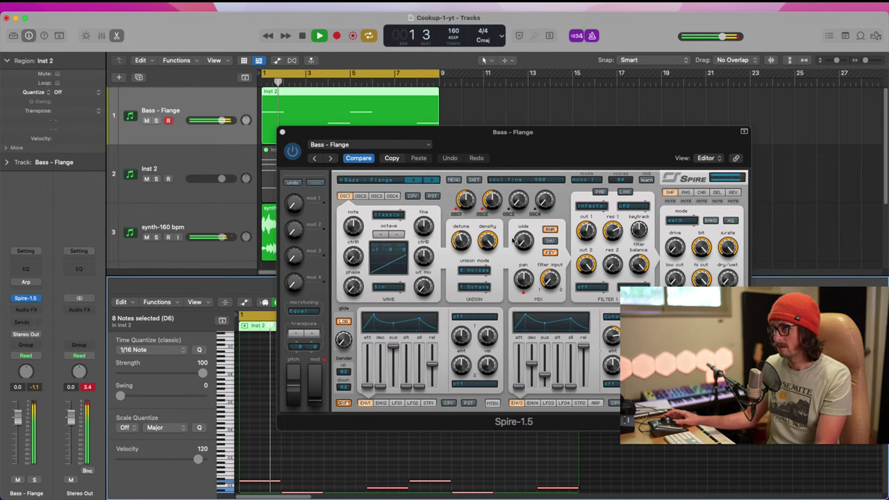
{"action": "key", "text": "Return"}
{"action": "left_click", "coordinate": [431, 180]}
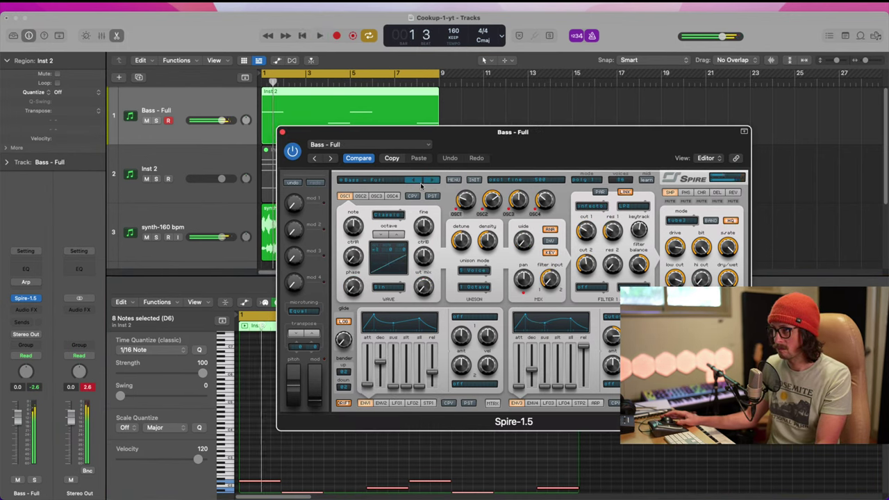
{"action": "key", "text": "Return"}
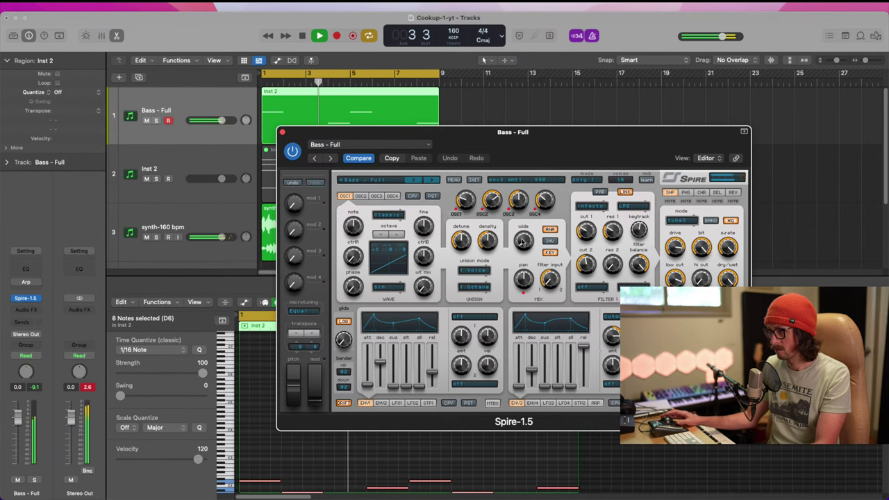
{"action": "left_click_drag", "start_coordinate": [516, 144], "coordinate": [668, 53]}
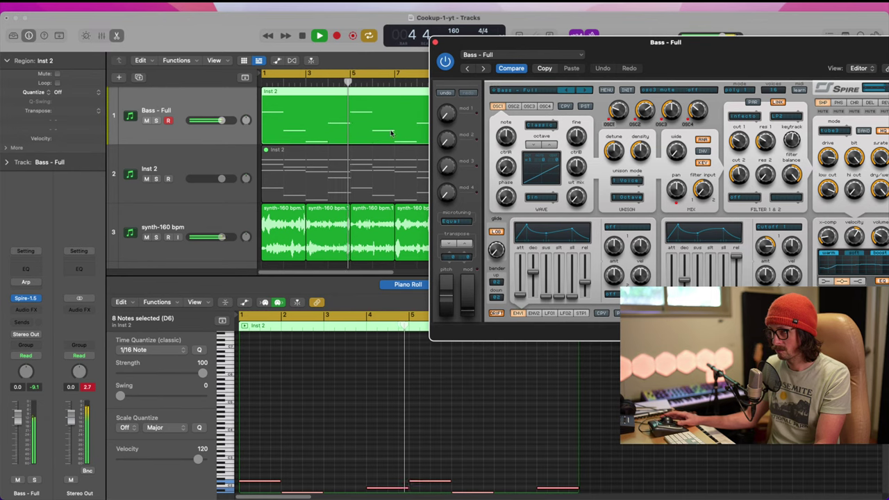
{"action": "key", "text": "space"}
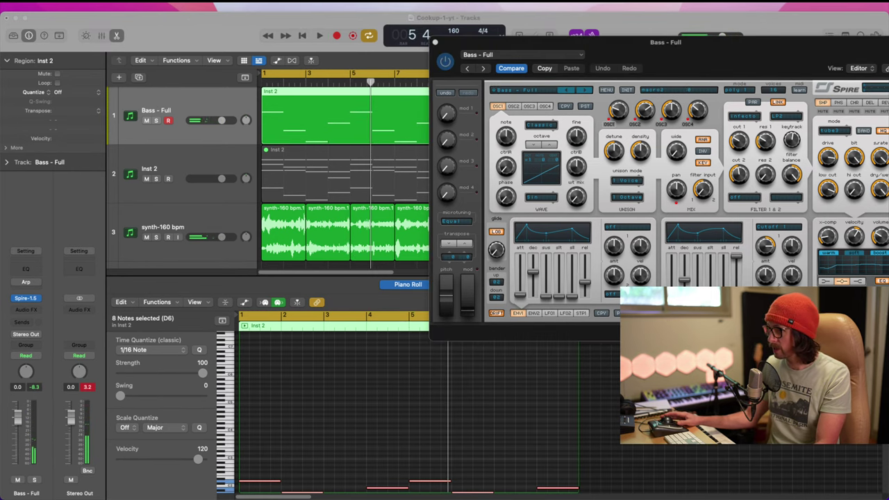
- Close the Spire window and reopen the bass region's notes in the Piano Roll
{"action": "left_click", "coordinate": [512, 169]}
{"action": "key", "text": "p"}
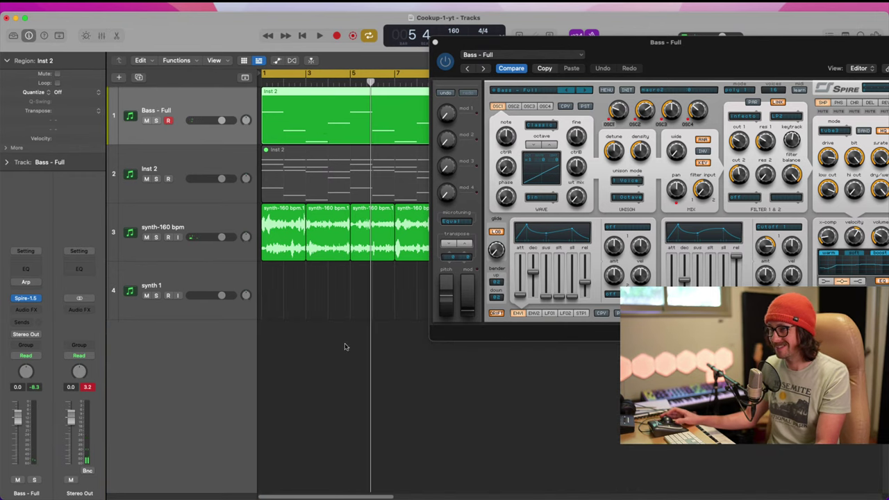
{"action": "double_click", "coordinate": [326, 140]}
{"action": "left_click", "coordinate": [434, 43]}
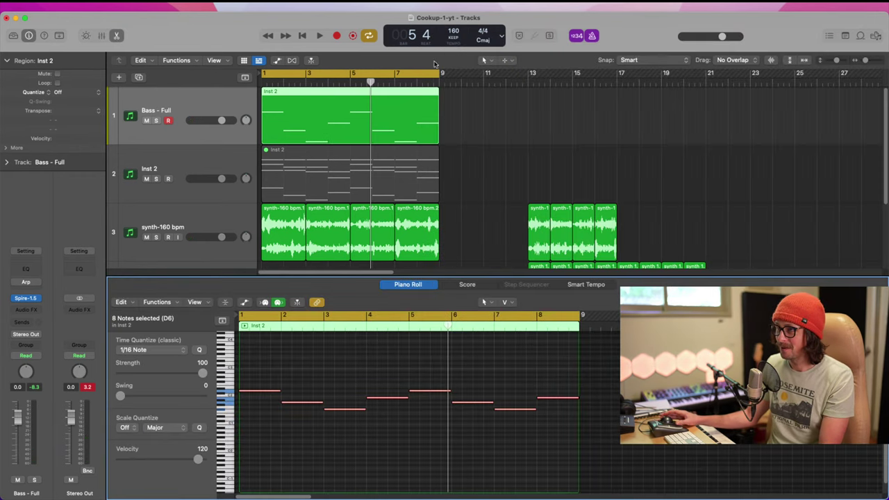
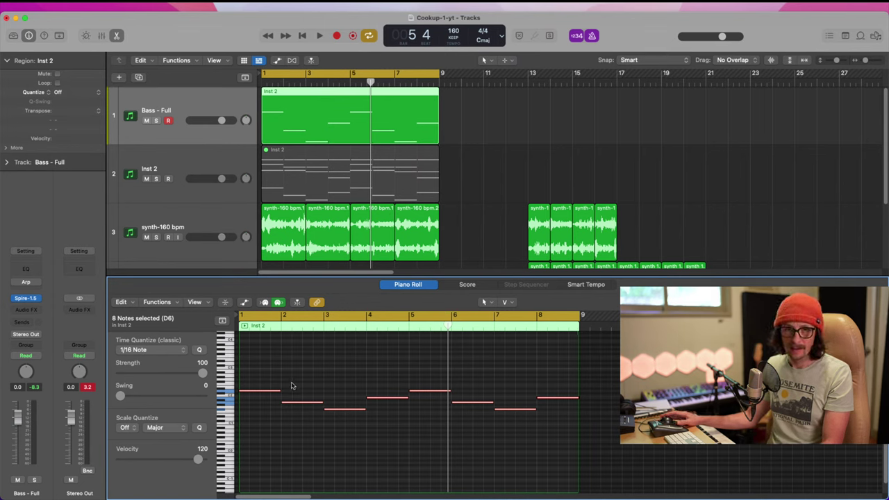
- Try to shift the last seven bass notes later and look for a suitable note-editing command
{"action": "left_click_drag", "start_coordinate": [309, 392], "coordinate": [533, 433]}
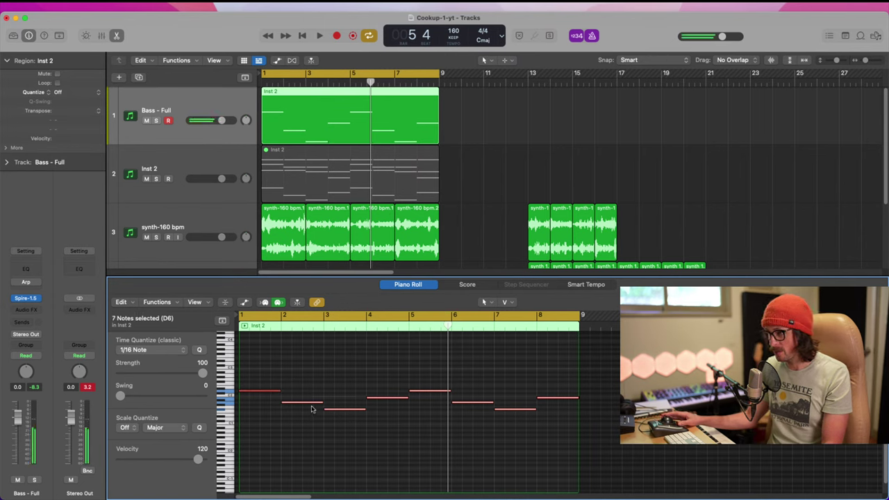
{"action": "left_click_drag", "start_coordinate": [312, 402], "coordinate": [334, 402]}
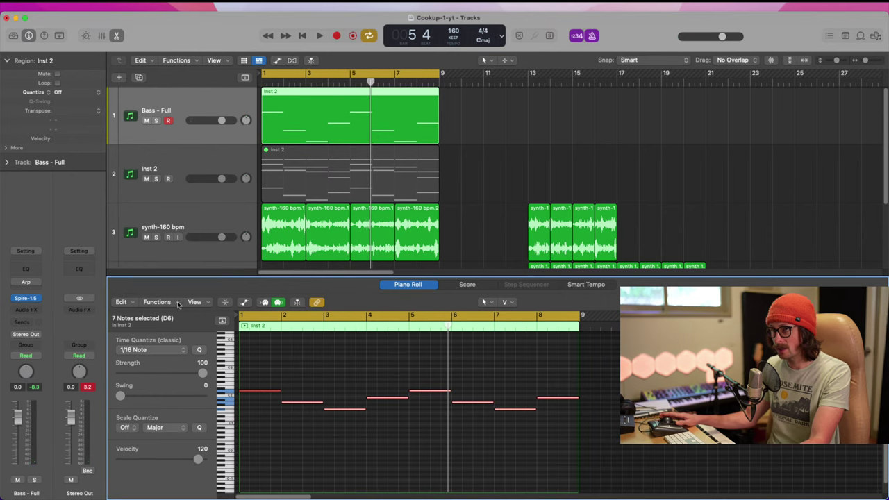
{"action": "left_click", "coordinate": [158, 302]}
{"action": "left_click", "coordinate": [238, 295]}
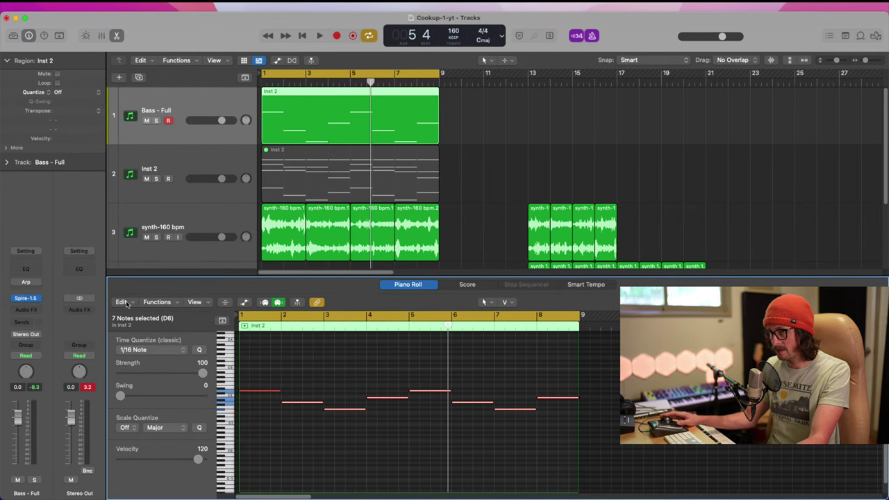
{"action": "left_click", "coordinate": [122, 302]}
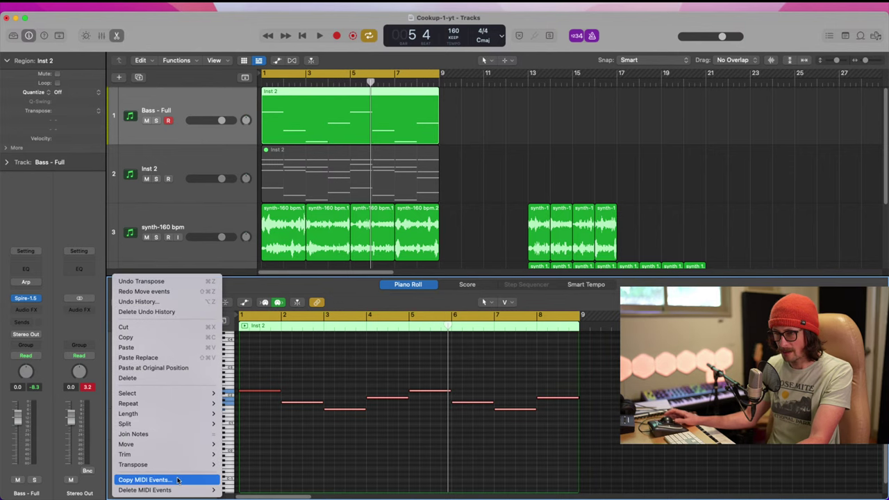
{"action": "mouse_move", "coordinate": [187, 490]}
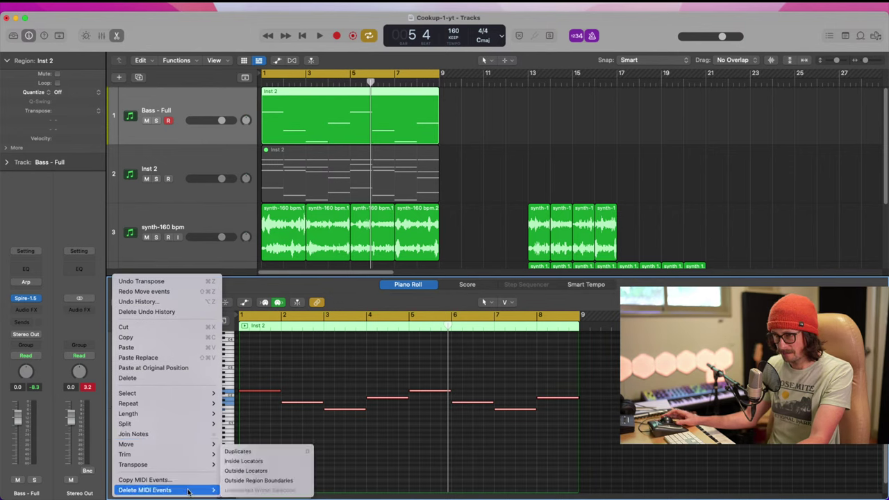
{"action": "left_click", "coordinate": [364, 295]}
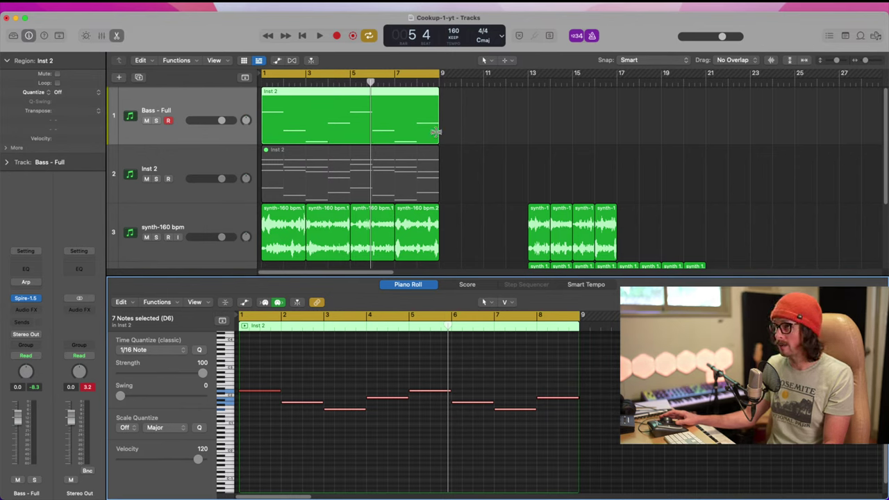
- Time-stretch the bass region on track 1 so its end reaches bar 18
{"action": "left_click_drag", "start_coordinate": [436, 132], "coordinate": [639, 125]}
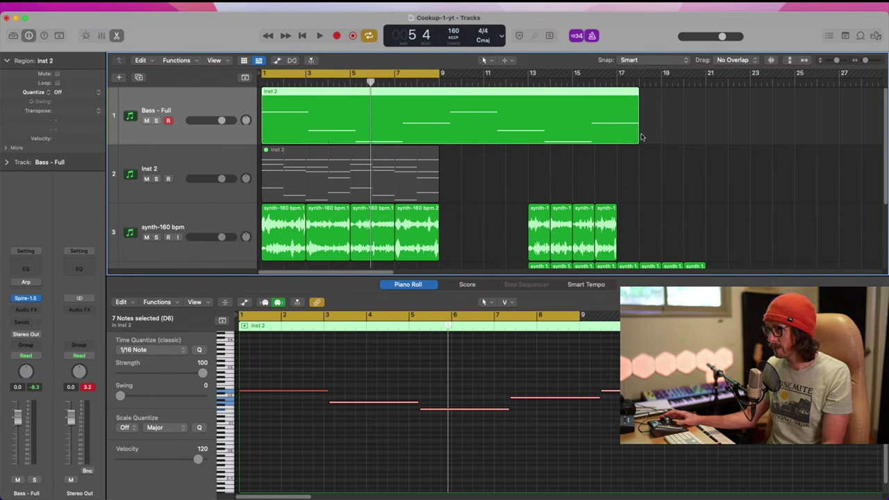
- Time-stretch the bass region on track 1 so its end lands on bar 17
{"action": "left_click_drag", "start_coordinate": [637, 137], "coordinate": [612, 136]}
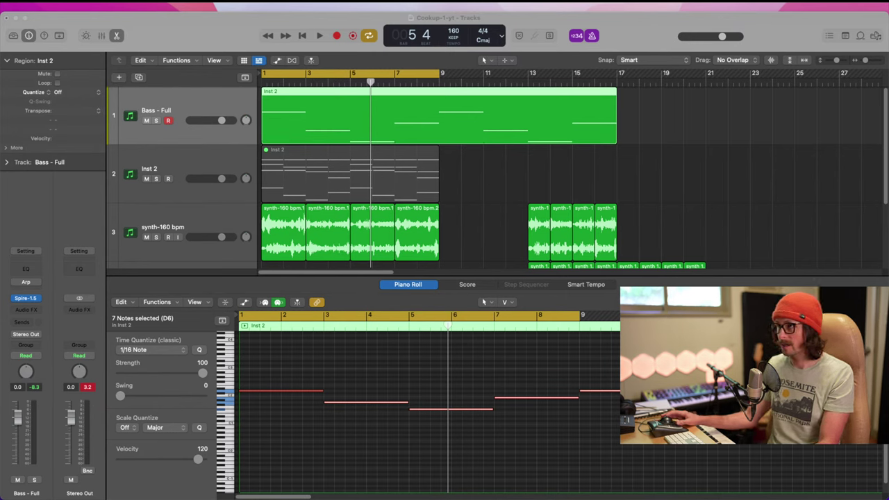
{"action": "left_click", "coordinate": [237, 148]}
{"action": "left_click", "coordinate": [504, 192]}
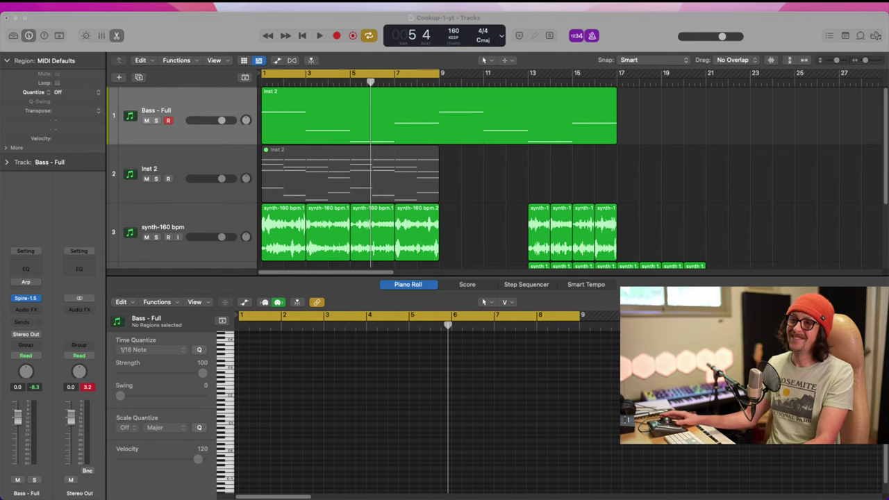
{"action": "left_click", "coordinate": [207, 46]}
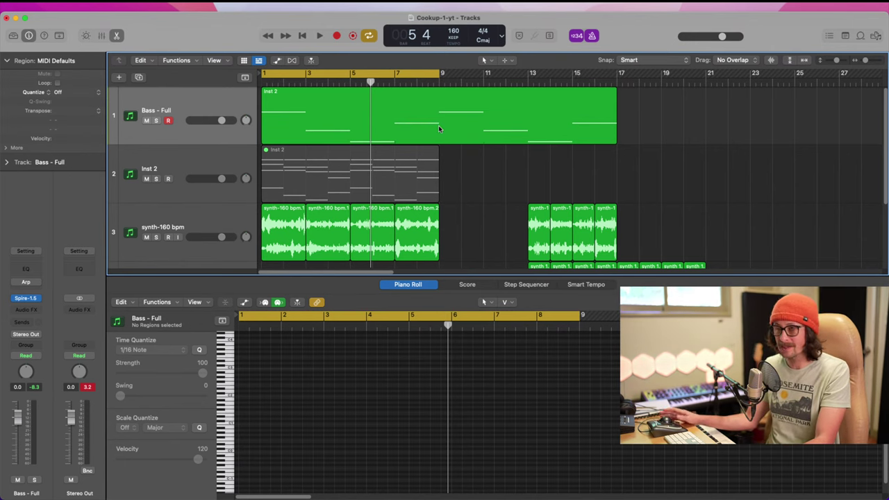
{"action": "left_click", "coordinate": [209, 121]}
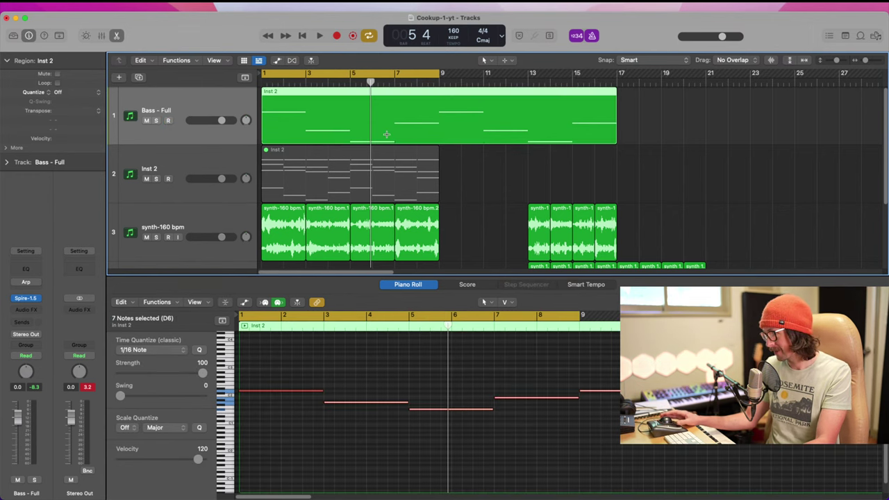
- Play the arrangement from bar 1 and bring up the Bass - Full track's Spire window over the arrangement
{"action": "key", "text": "super+Tab"}
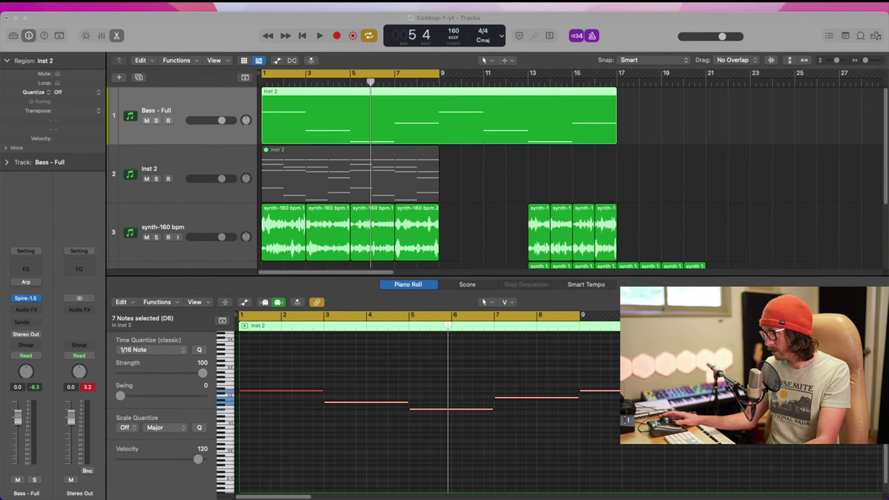
{"action": "left_click", "coordinate": [518, 188]}
{"action": "key", "text": "space"}
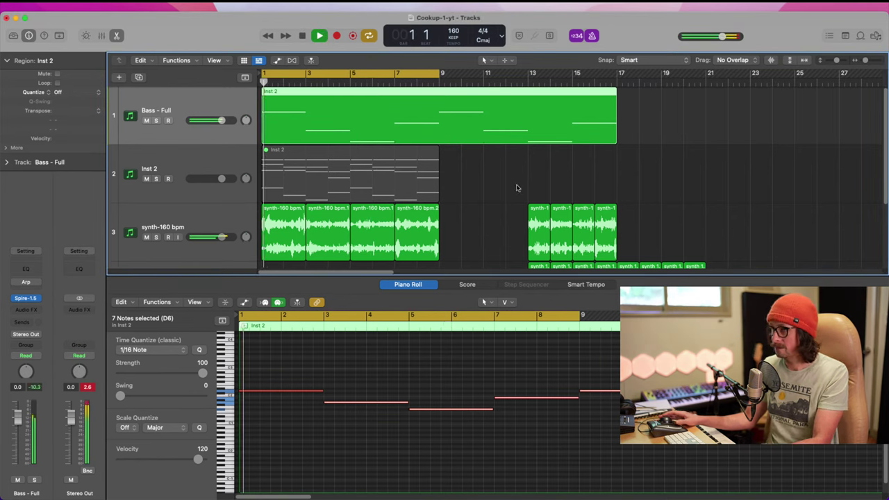
{"action": "left_click", "coordinate": [26, 298]}
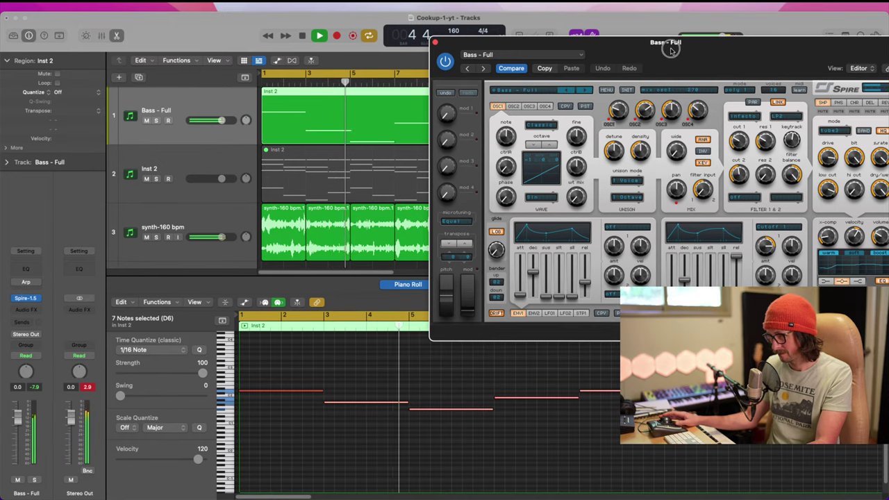
{"action": "left_click_drag", "start_coordinate": [670, 50], "coordinate": [385, 46]}
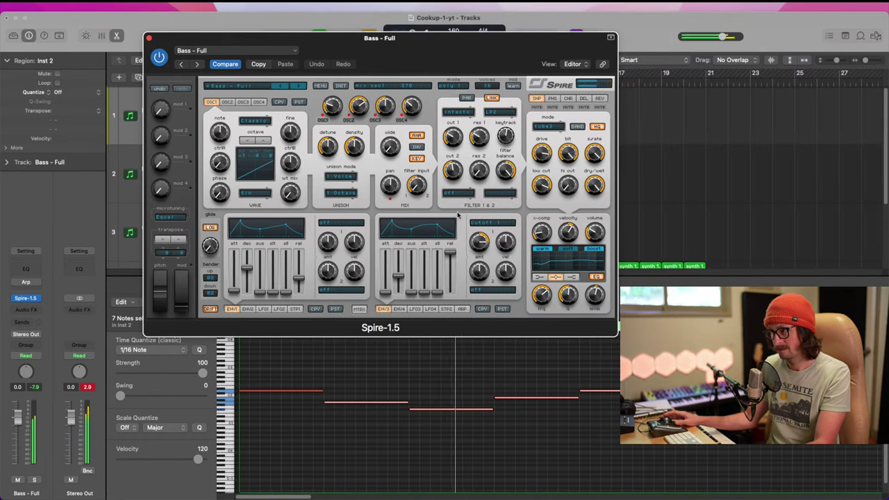
- Select the low band of Spire's EQ, try its frequency and EQ switch during playback, and stop
{"action": "left_click", "coordinate": [540, 277]}
{"action": "left_click_drag", "start_coordinate": [541, 297], "coordinate": [541, 297]}
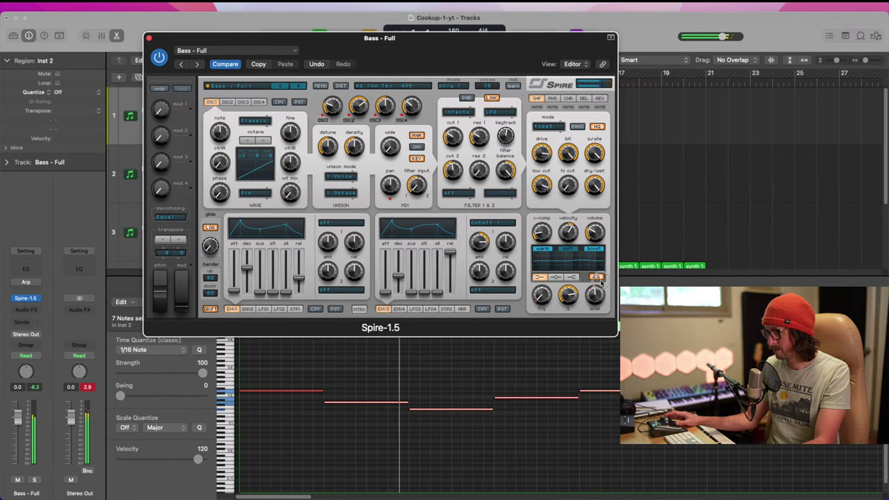
{"action": "left_click_drag", "start_coordinate": [600, 280], "coordinate": [600, 276]}
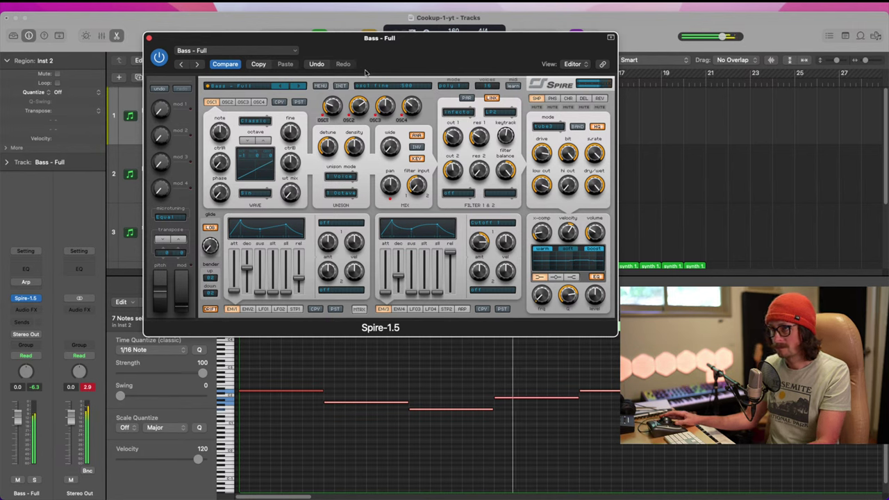
{"action": "key", "text": "space"}
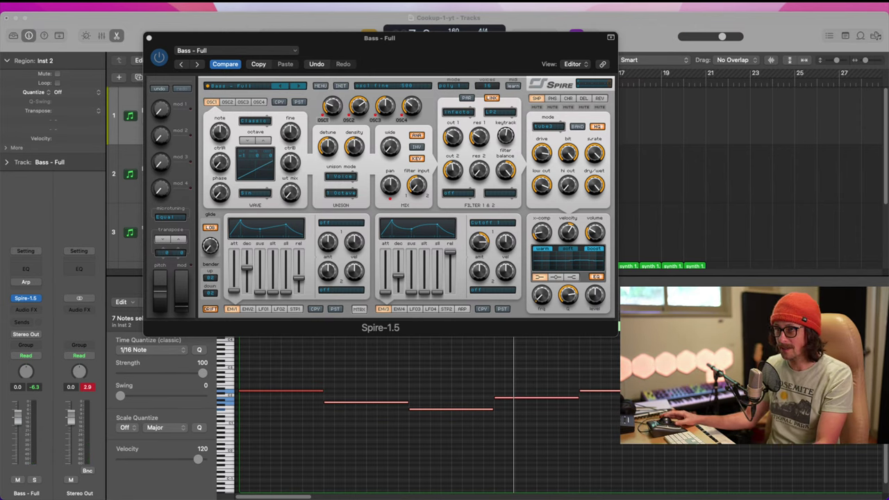
- Close the Spire window and duplicate the Bass - Full track with its instrument settings
{"action": "left_click", "coordinate": [230, 87]}
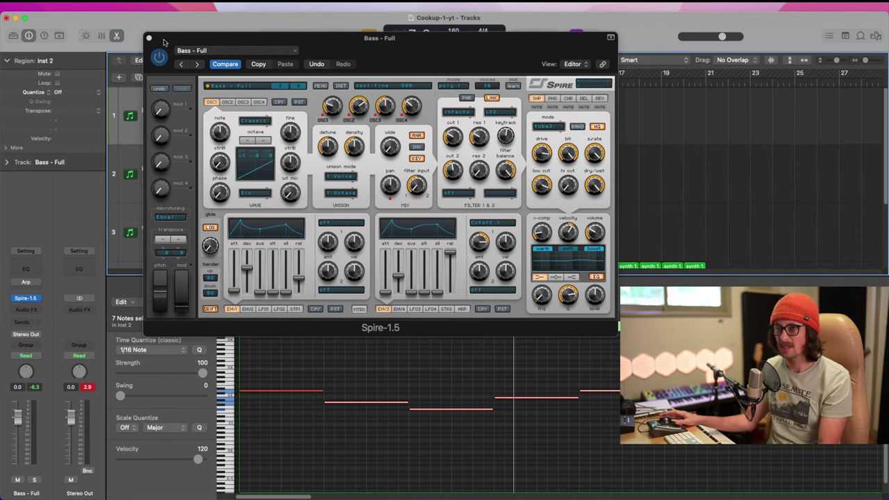
{"action": "left_click_drag", "start_coordinate": [173, 31], "coordinate": [276, 29]}
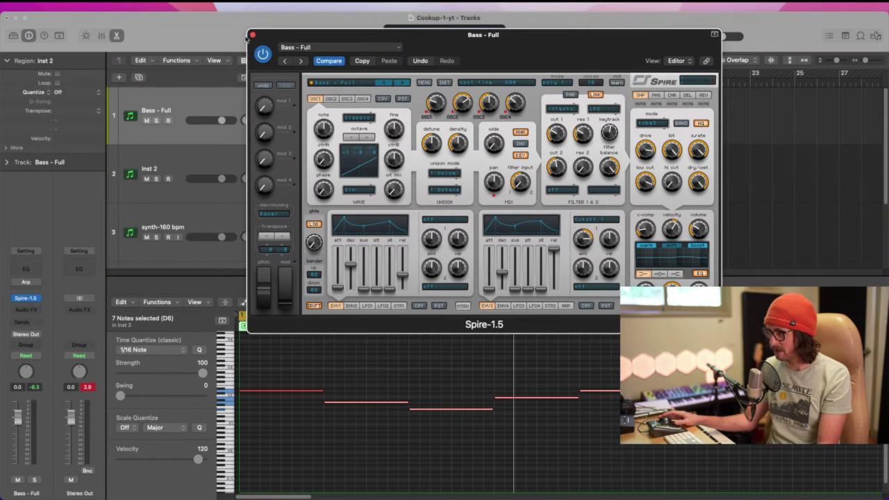
{"action": "left_click", "coordinate": [252, 35]}
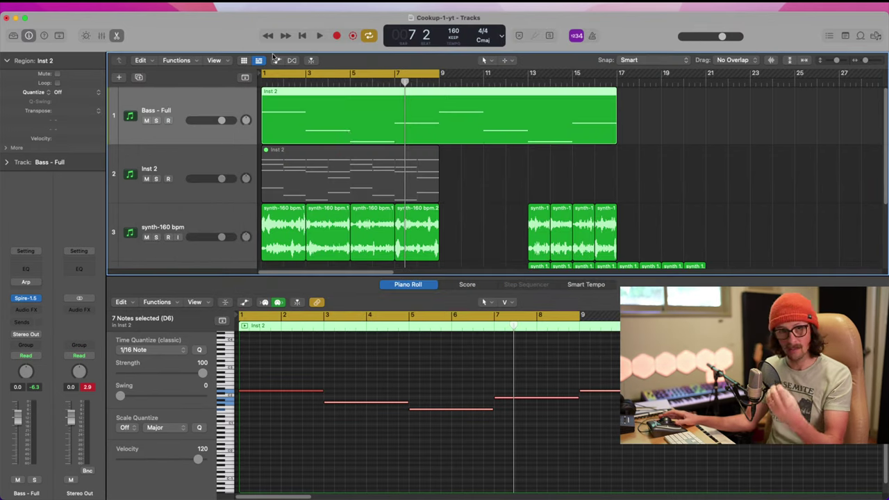
{"action": "left_click", "coordinate": [474, 156], "text": "ctrl+alt"}
{"action": "key", "text": "super+d"}
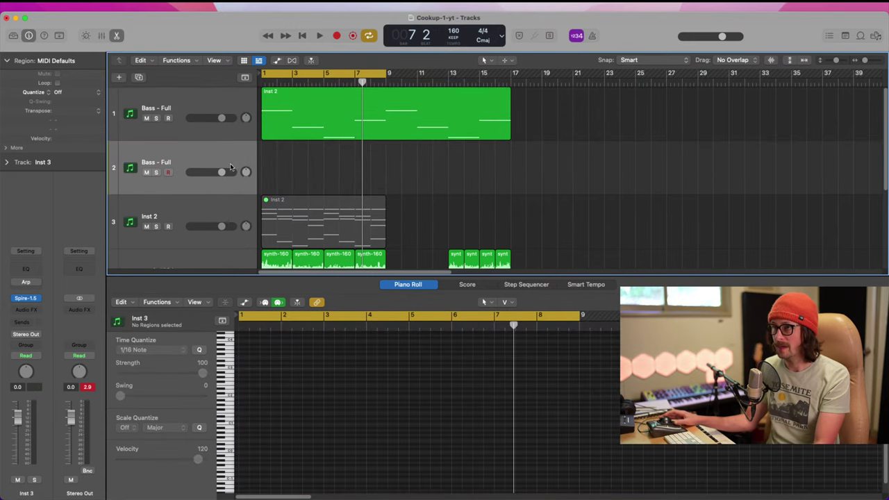
- Rename track 1 as Bass-Cut through and look through its audio effect choices without inserting one
{"action": "double_click", "coordinate": [161, 108]}
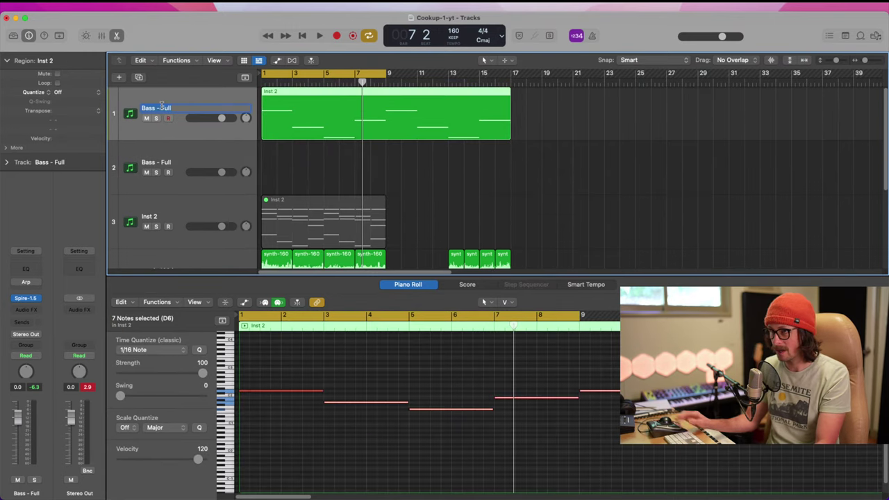
{"action": "type", "text": "Bass"}
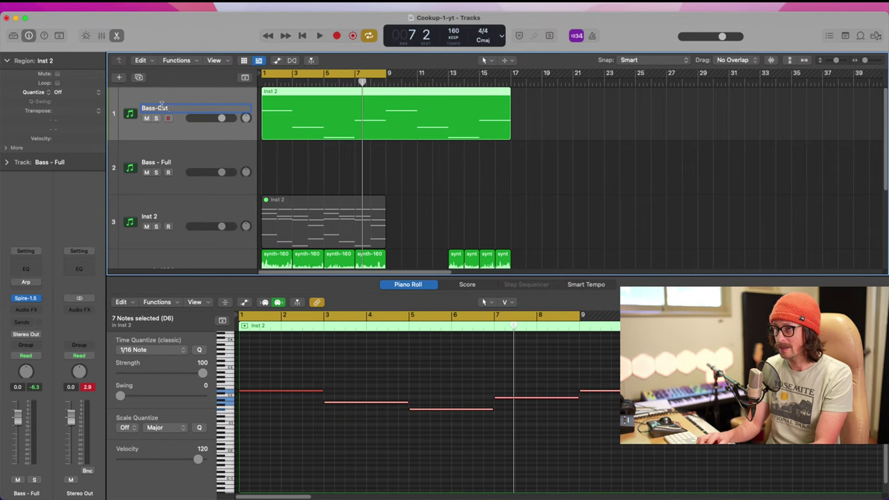
{"action": "type", "text": "hrough"}
{"action": "key", "text": "Return"}
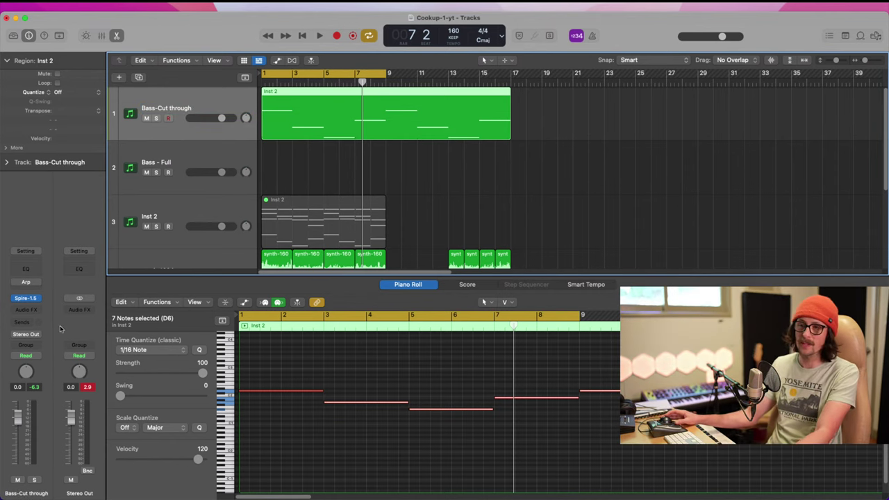
{"action": "left_click", "coordinate": [28, 310]}
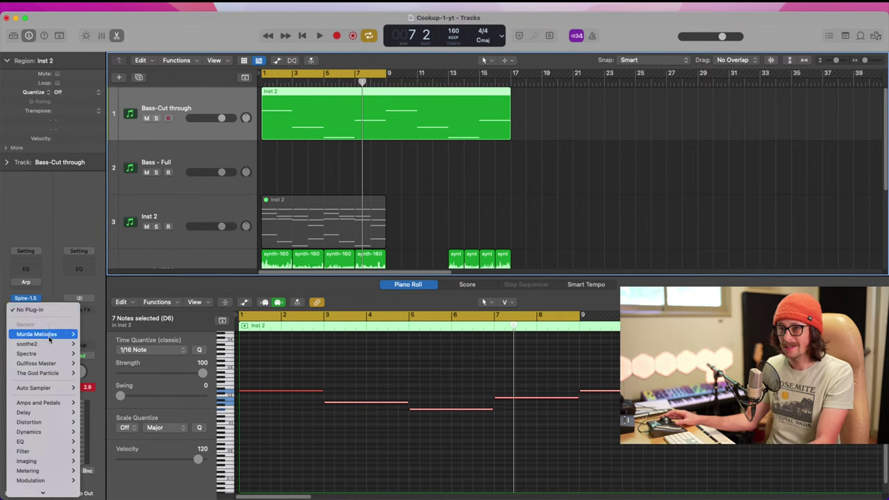
{"action": "left_click", "coordinate": [182, 131]}
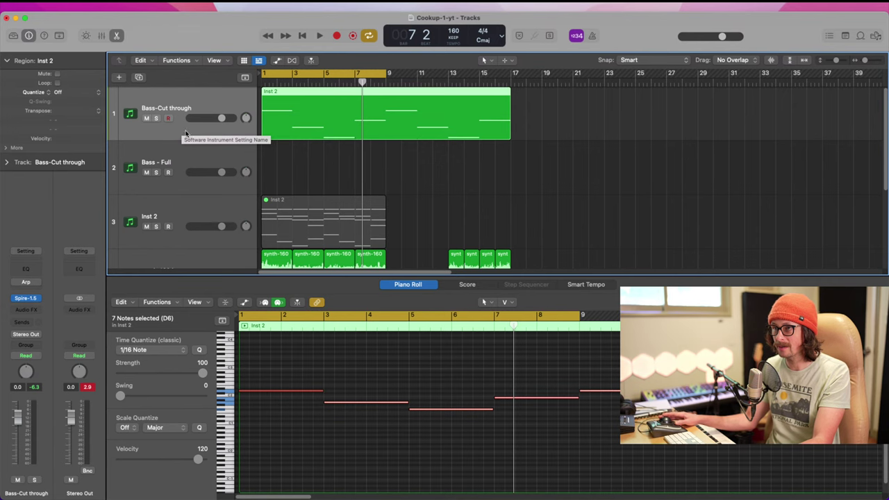
- Copy the bass region from track 1 onto track 2 at bar 1 and rename track 2 as Bass sub
{"action": "left_click", "coordinate": [174, 162]}
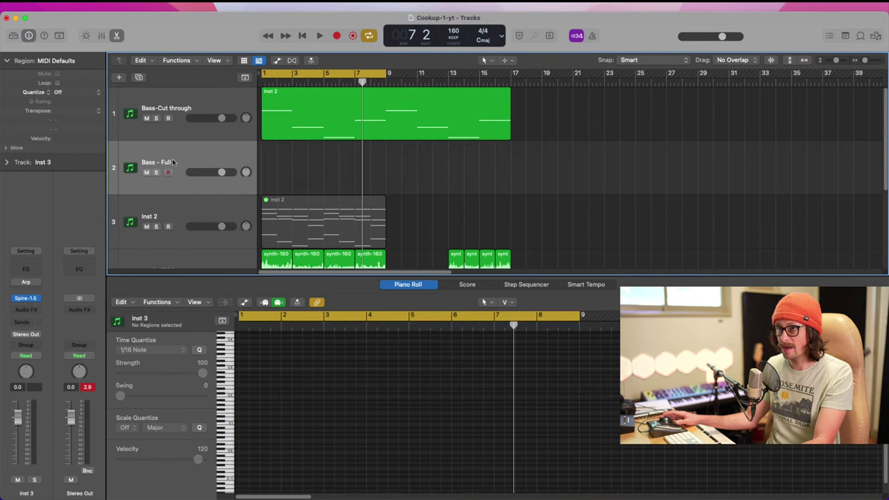
{"action": "left_click_drag", "start_coordinate": [299, 113], "coordinate": [299, 167]}
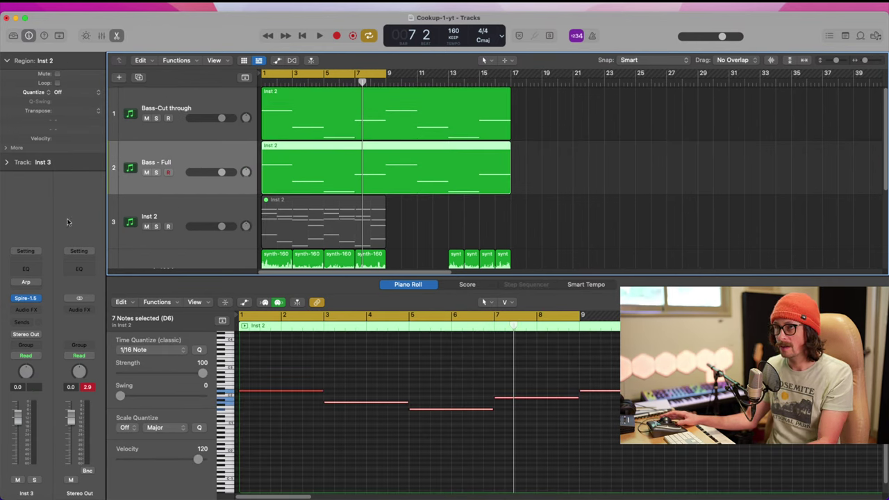
{"action": "double_click", "coordinate": [156, 162]}
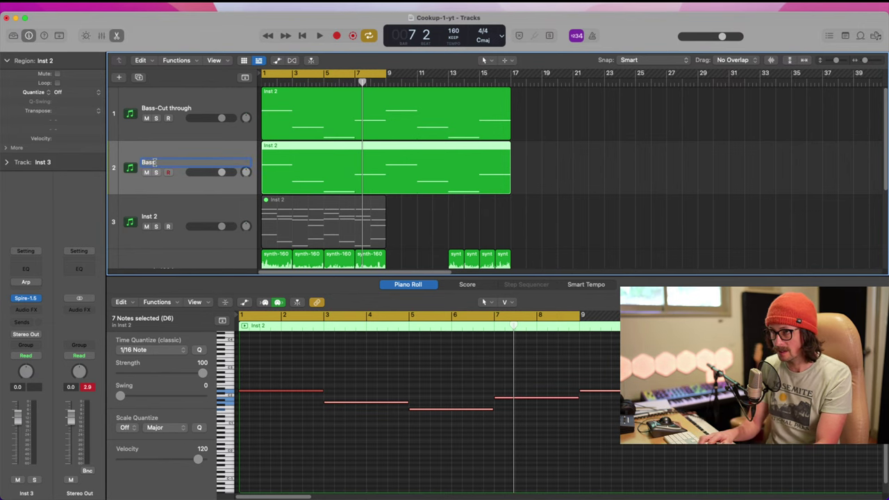
{"action": "key", "text": "Return"}
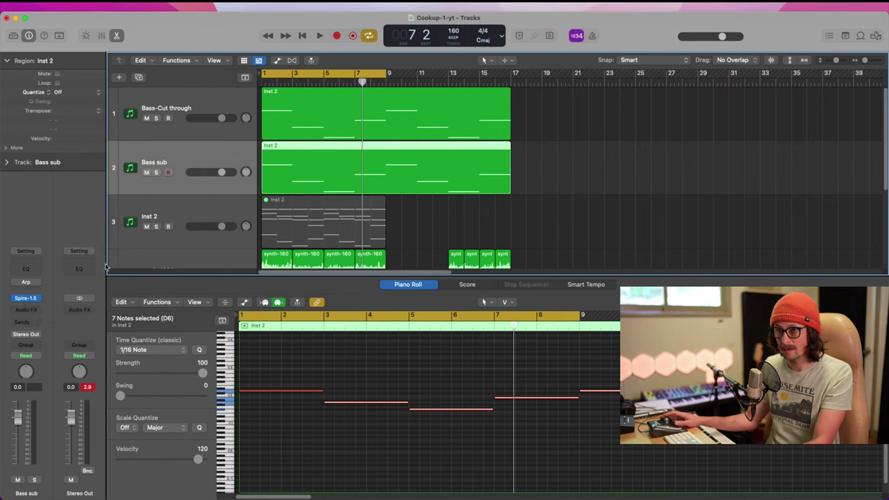
- Load the Bass - RetroWave preset in Spire on the Bass sub track and start playback
{"action": "left_click", "coordinate": [27, 298]}
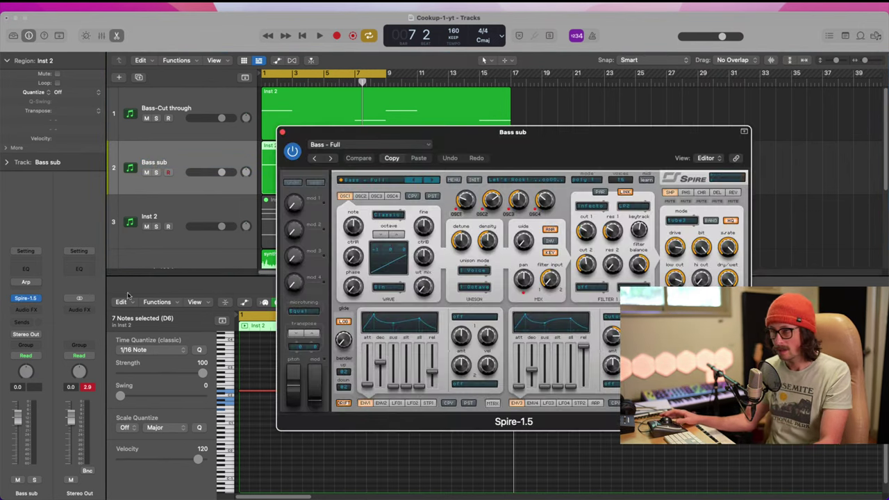
{"action": "left_click", "coordinate": [424, 181]}
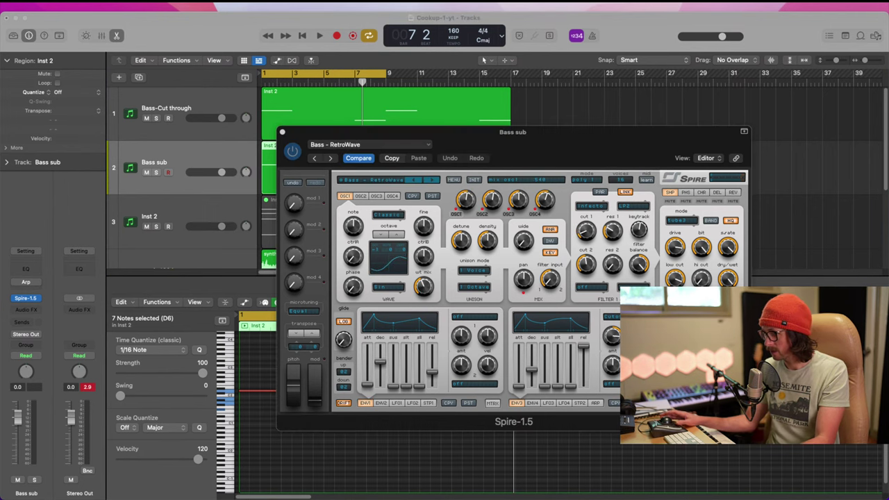
{"action": "left_click", "coordinate": [157, 123]}
{"action": "key", "text": "space"}
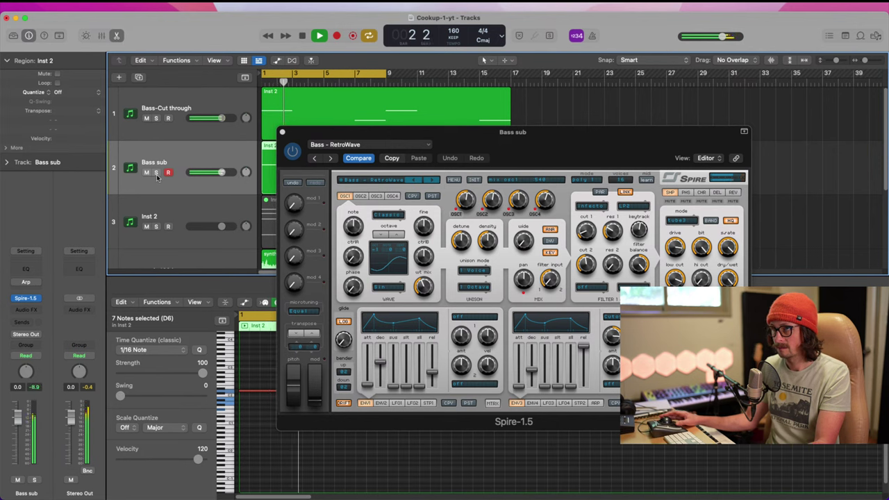
- Audition Bass sub soloed, unsolo it, lower the Bass-Cut through track's volume and close the Spire window
{"action": "key", "text": "s"}
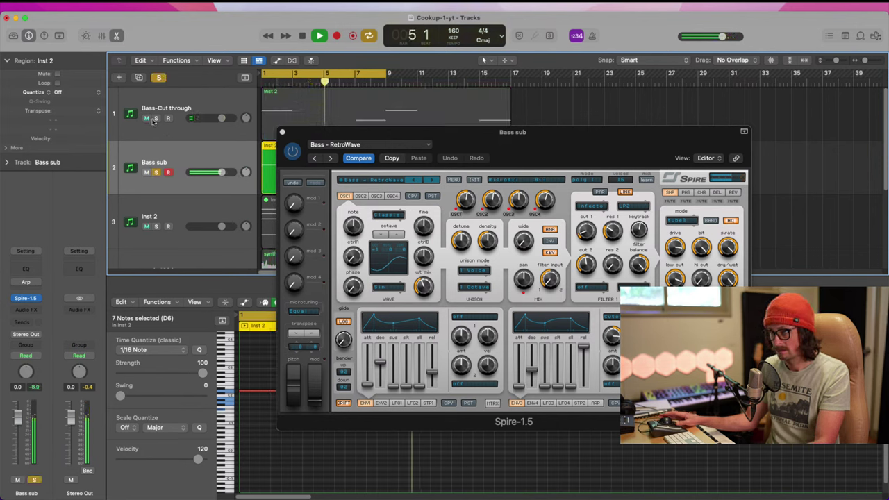
{"action": "key", "text": "s"}
{"action": "left_click_drag", "start_coordinate": [216, 116], "coordinate": [175, 122]}
{"action": "left_click", "coordinate": [283, 132]}
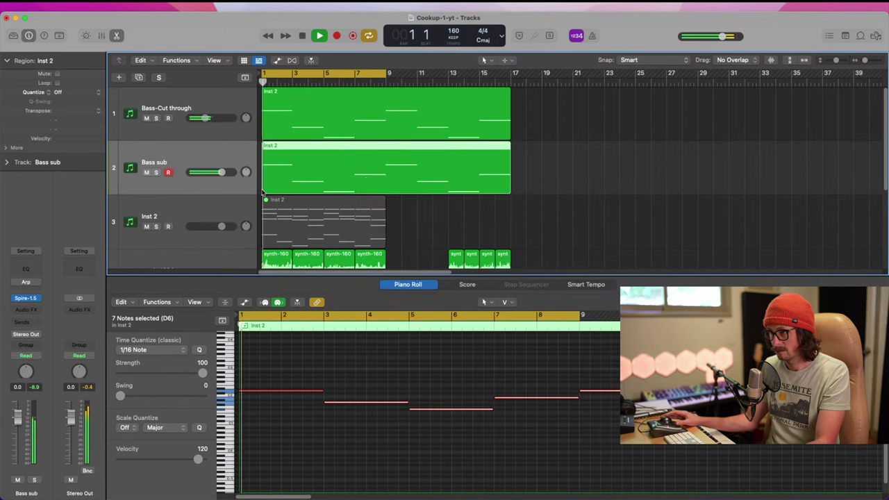
- Insert FabFilter Pro-Q 3 as an audio effect on the synth-160 bpm track
{"action": "scroll", "coordinate": [181, 195], "scroll_direction": "down", "scroll_amount": 2}
{"action": "left_click", "coordinate": [156, 219]}
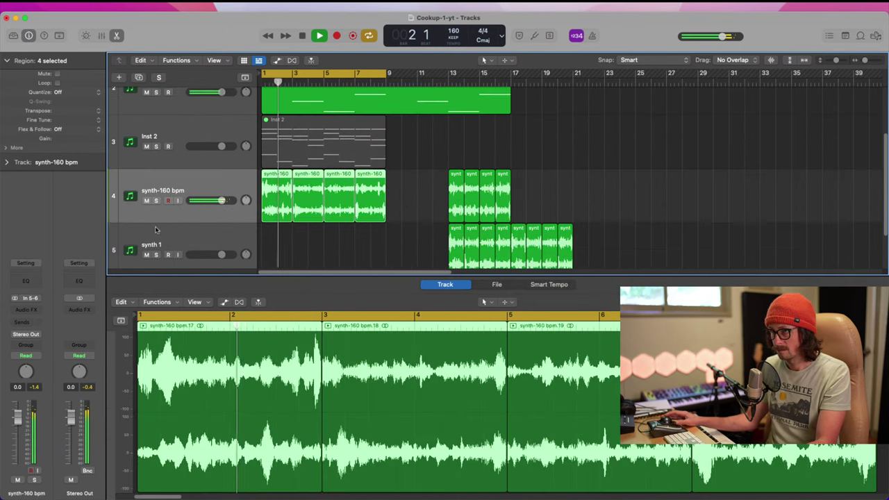
{"action": "left_click", "coordinate": [26, 309]}
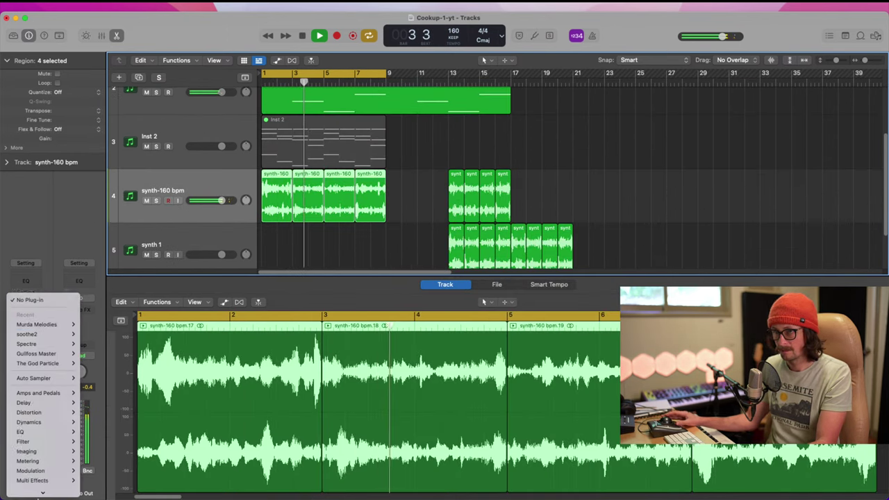
{"action": "mouse_move", "coordinate": [40, 484]}
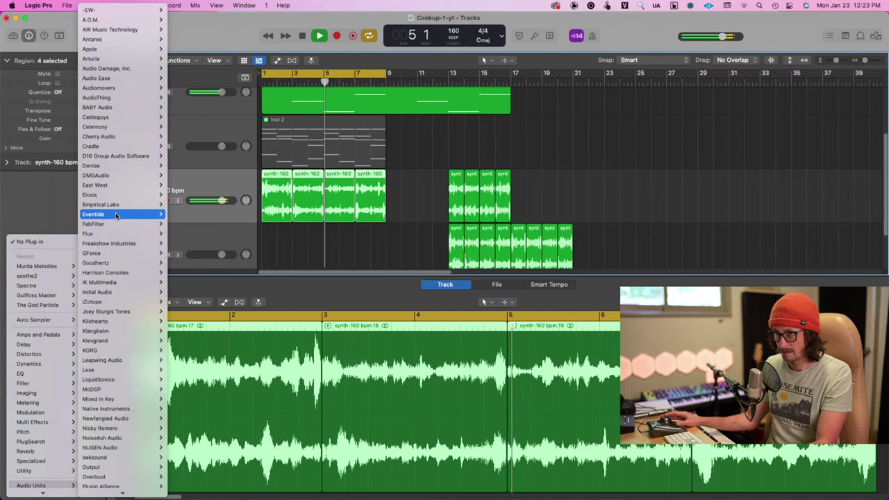
{"action": "mouse_move", "coordinate": [118, 224]}
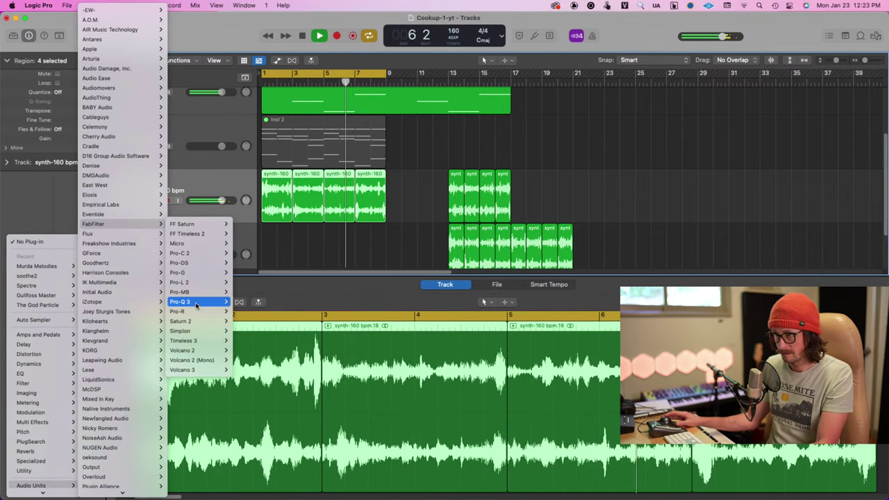
{"action": "mouse_move", "coordinate": [187, 301]}
{"action": "left_click", "coordinate": [248, 302]}
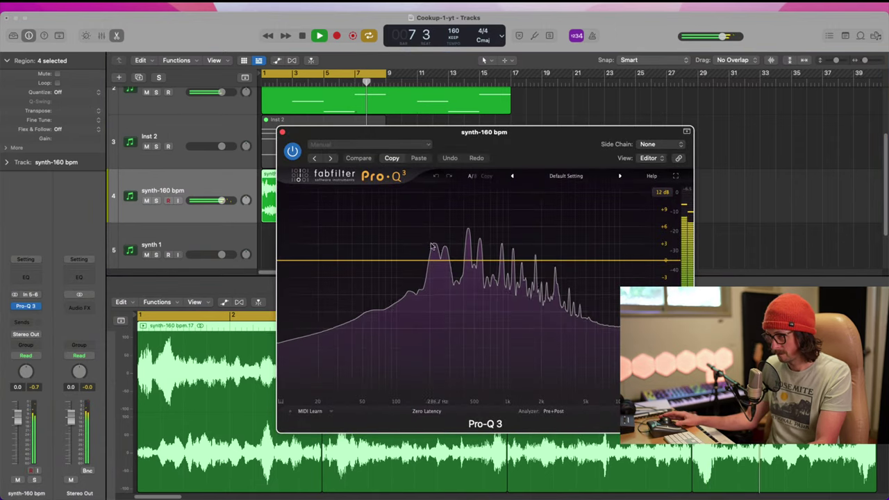
- Add a 24 dB/oct low-cut filter at about 95 Hz to the synth-160 bpm track's EQ
{"action": "left_click", "coordinate": [321, 261]}
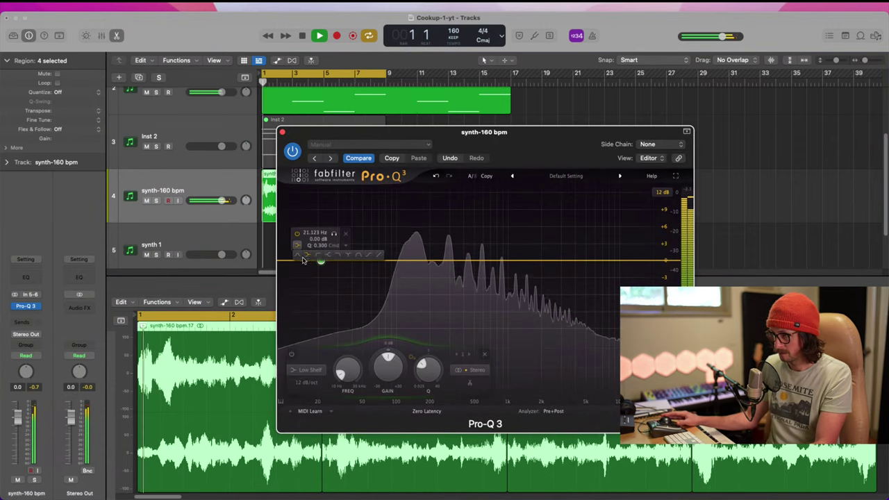
{"action": "left_click_drag", "start_coordinate": [321, 260], "coordinate": [411, 299]}
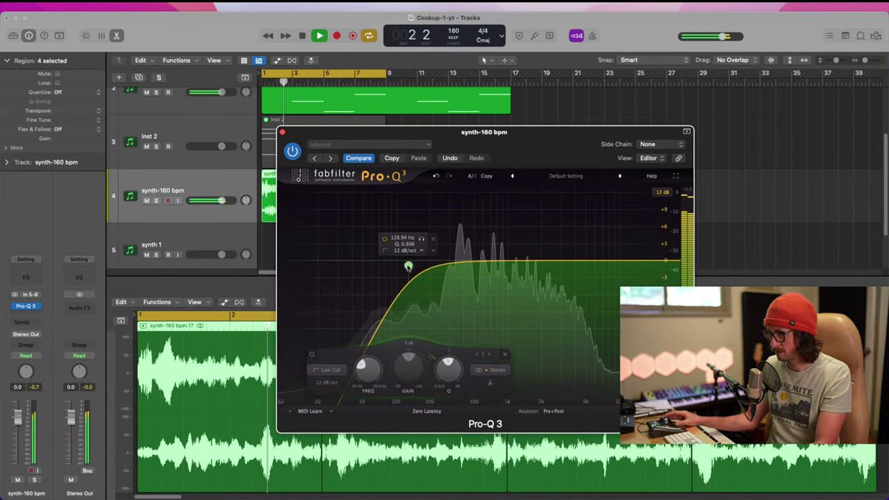
{"action": "left_click", "coordinate": [411, 299]}
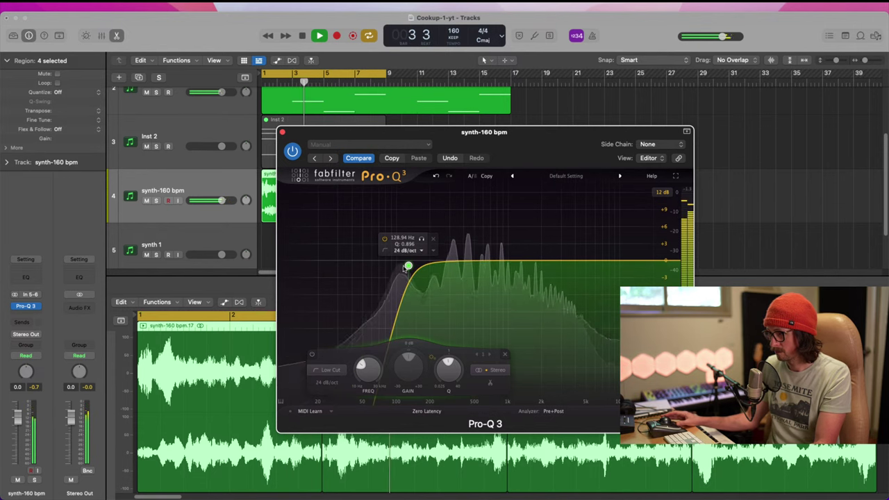
{"action": "left_click_drag", "start_coordinate": [408, 267], "coordinate": [393, 263]}
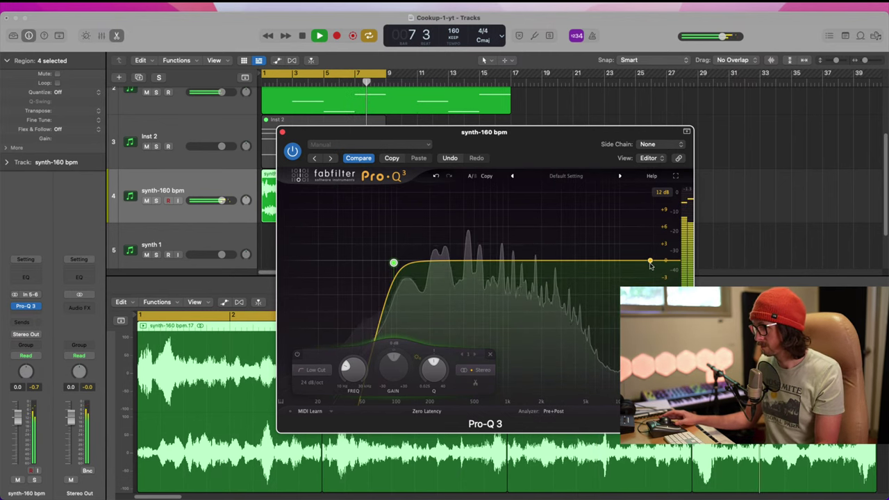
- Add a 24 dB/oct high-cut filter just below 1 kHz to the same EQ
{"action": "left_click_drag", "start_coordinate": [656, 261], "coordinate": [536, 257]}
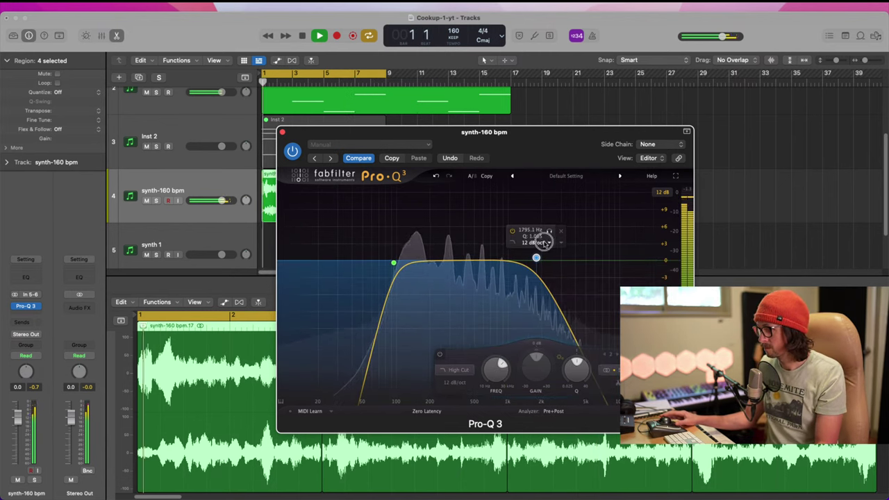
{"action": "left_click", "coordinate": [541, 242]}
{"action": "left_click", "coordinate": [544, 267]}
{"action": "left_click_drag", "start_coordinate": [536, 257], "coordinate": [506, 261]}
- Raise the low-cut frequency to about 115 Hz, then close the EQ and lower the synth-160 bpm track's volume to -2.7 dB
{"action": "left_click", "coordinate": [393, 263]}
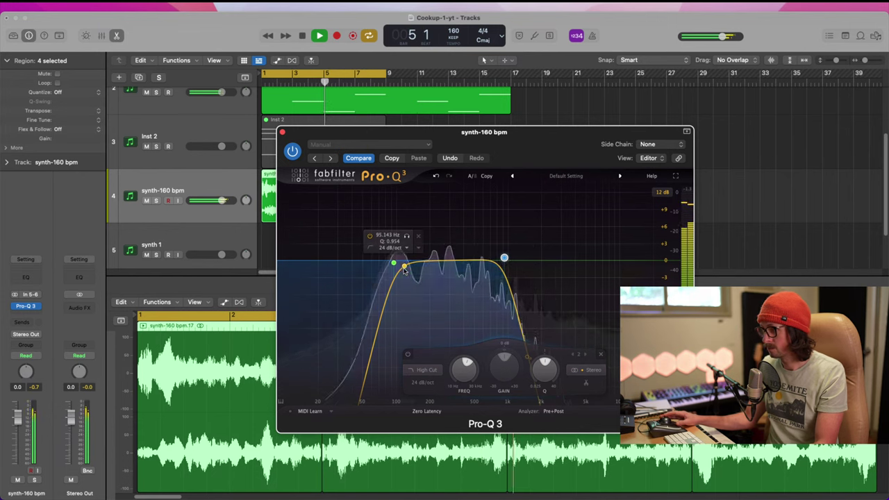
{"action": "left_click_drag", "start_coordinate": [395, 259], "coordinate": [404, 261]}
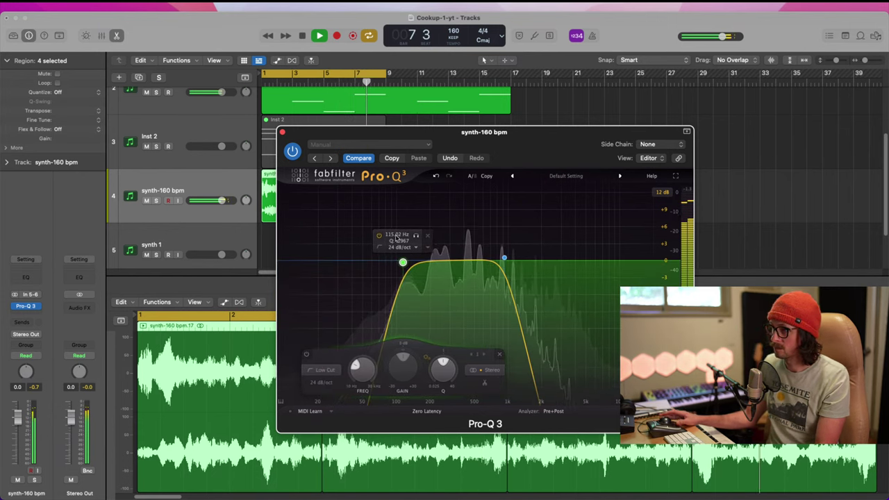
{"action": "left_click", "coordinate": [283, 132]}
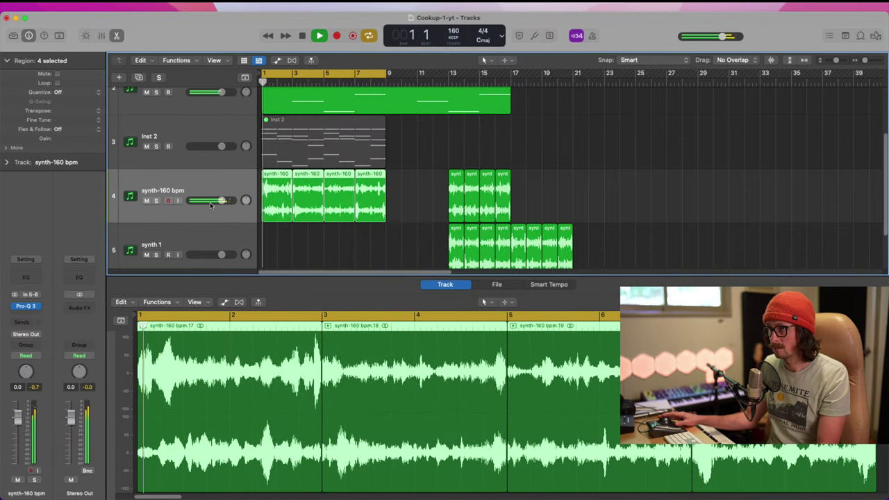
{"action": "left_click_drag", "start_coordinate": [223, 200], "coordinate": [218, 203]}
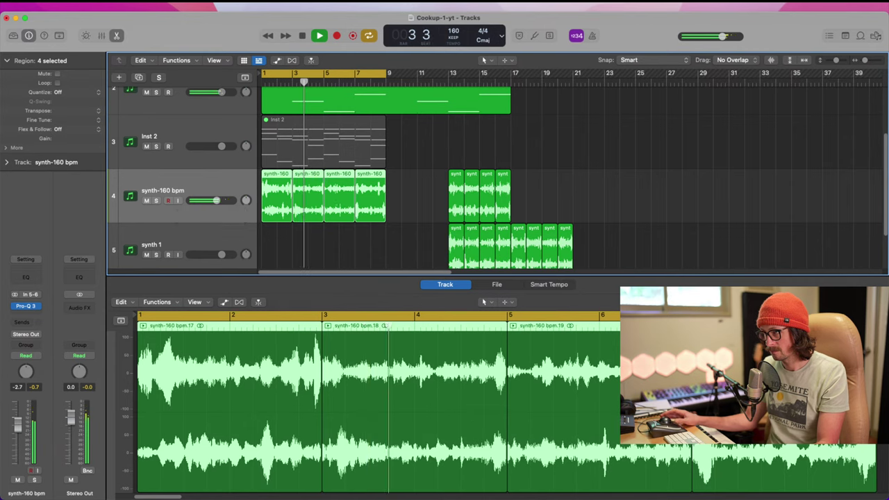
- Open the Bass sub region in the Piano Roll and transpose all its notes up one octave
{"action": "scroll", "coordinate": [334, 173], "scroll_direction": "up", "scroll_amount": 3}
{"action": "left_click", "coordinate": [334, 182]}
{"action": "double_click", "coordinate": [334, 179]}
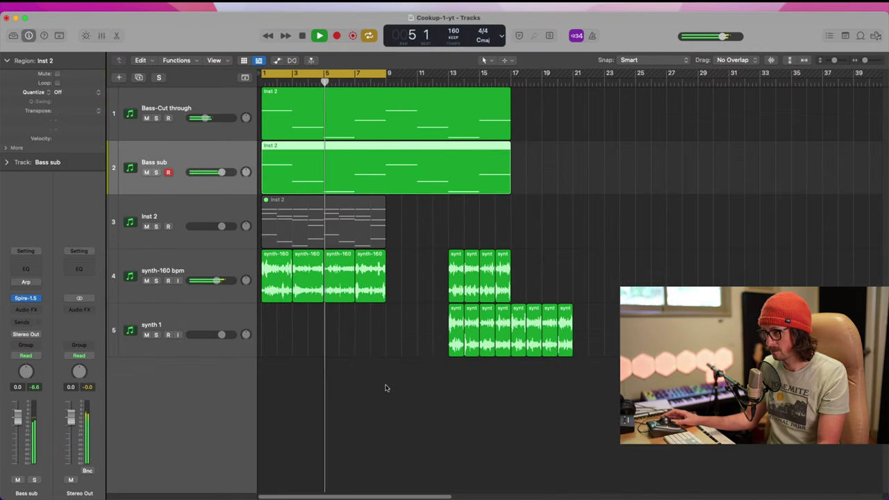
{"action": "double_click", "coordinate": [347, 173]}
{"action": "key", "text": "super+a"}
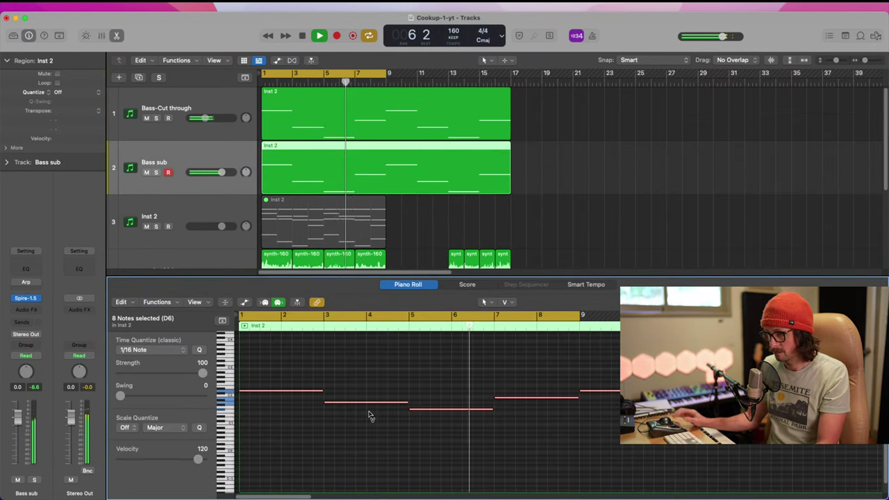
{"action": "key", "text": "alt+shift+Up"}
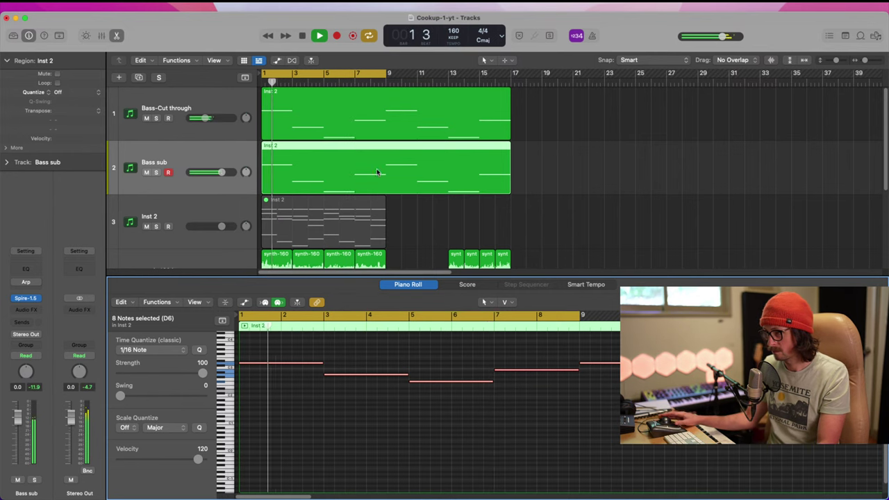
- Transpose all notes of the Bass-Cut through region up one octave and close the Piano Roll
{"action": "left_click", "coordinate": [359, 123]}
{"action": "key", "text": "super+a"}
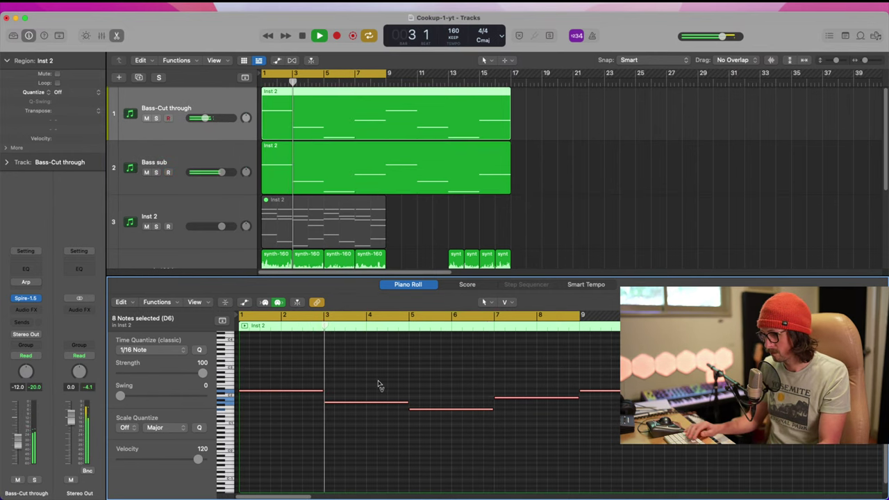
{"action": "key", "text": "alt+shift+Up"}
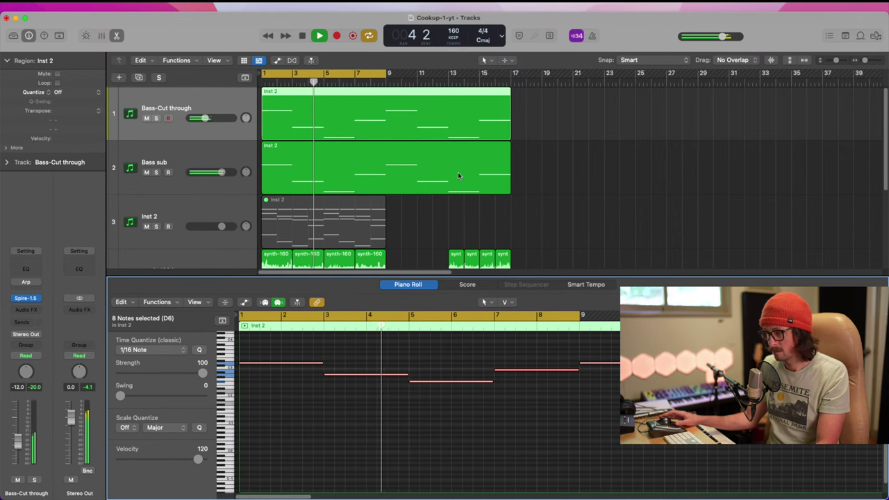
{"action": "key", "text": "e"}
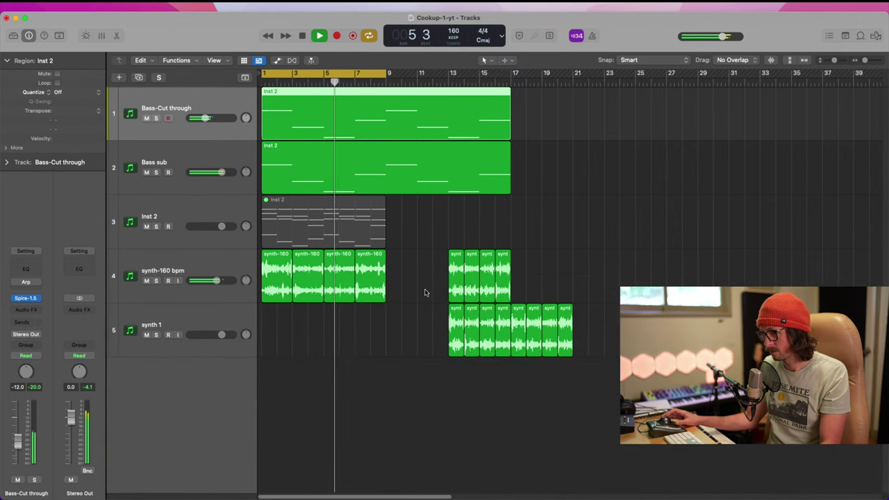
- Move the spare synth slices from bar 13 to bar 32 and repeat the four synth-160 bpm regions from bar 9 to bar 17
{"action": "left_click_drag", "start_coordinate": [440, 278], "coordinate": [758, 270]}
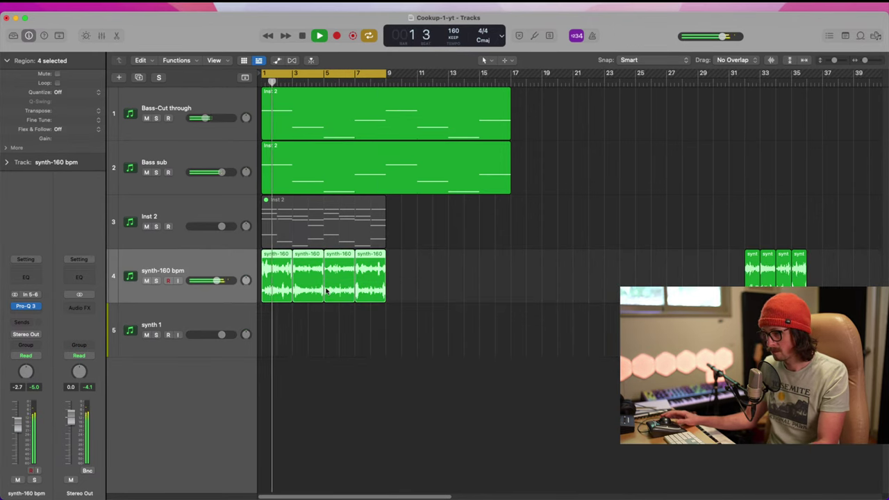
{"action": "key", "text": "super+r"}
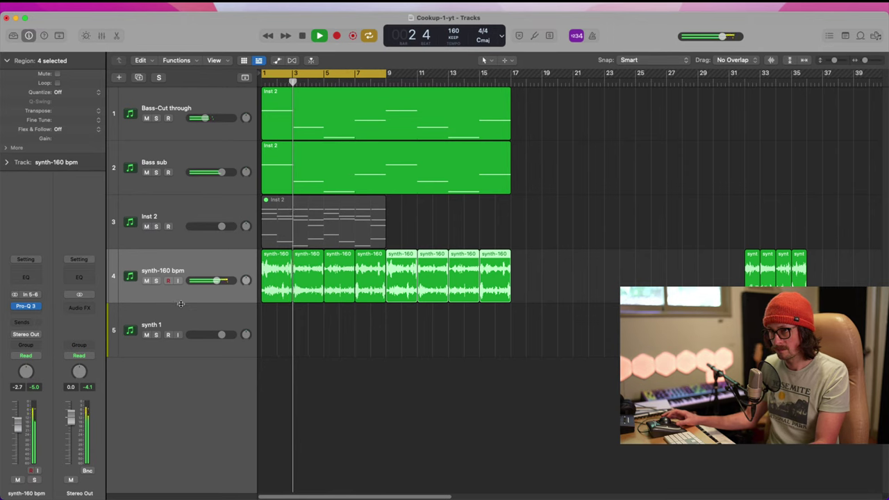
{"action": "left_click", "coordinate": [343, 338]}
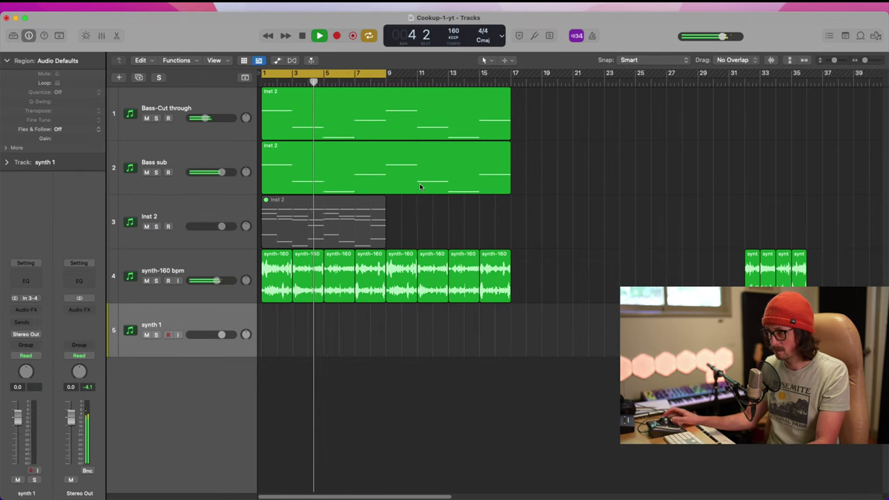
- Mute the MIDI region on the Bass-Cut through track
{"action": "left_click", "coordinate": [170, 258]}
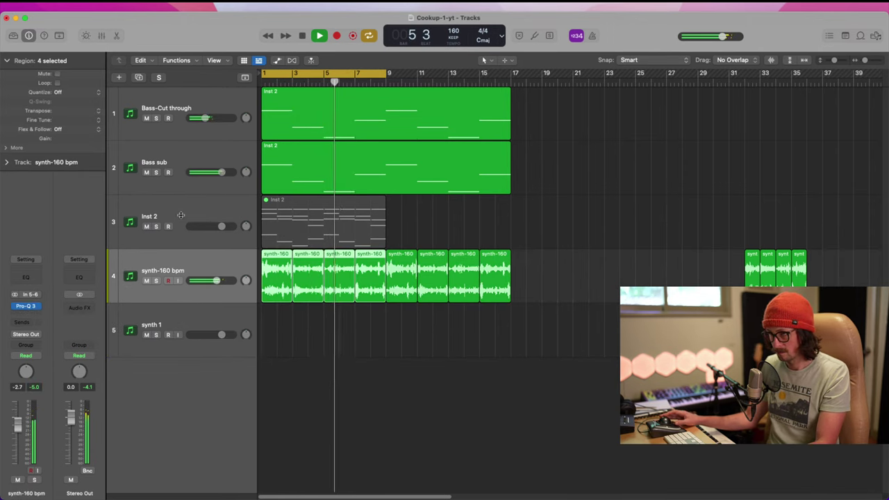
{"action": "left_click", "coordinate": [324, 209]}
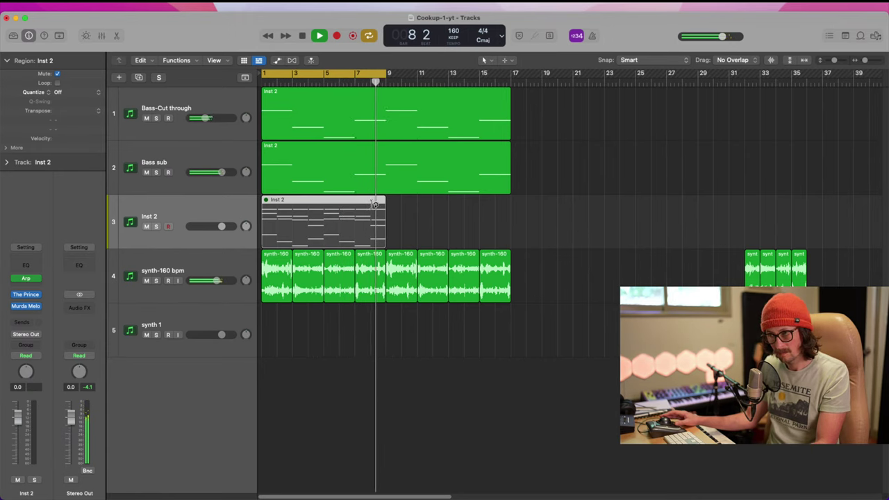
{"action": "left_click", "coordinate": [377, 119]}
{"action": "key", "text": "ctrl+m"}
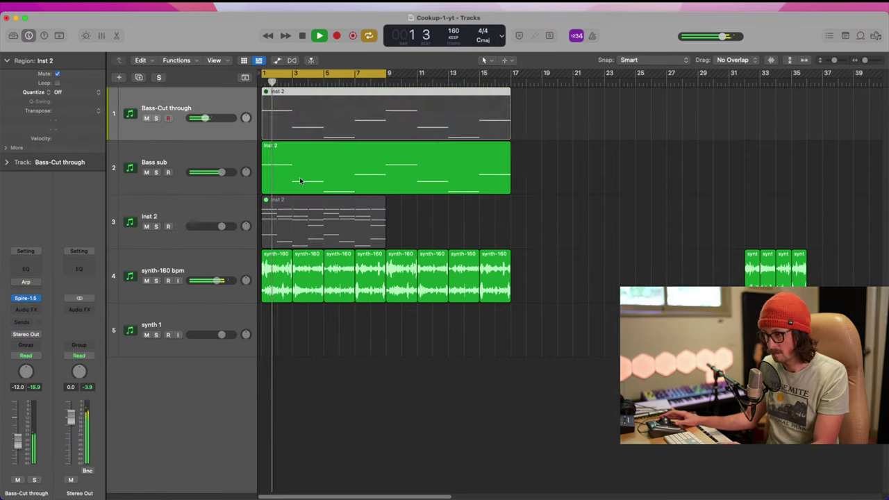
- Set the Bass sub track's volume to 0.2 dB, stop playback and deselect its region
{"action": "left_click", "coordinate": [222, 174]}
{"action": "left_click_drag", "start_coordinate": [222, 175], "coordinate": [223, 174]}
{"action": "key", "text": "space"}
{"action": "key", "text": "super+Tab"}
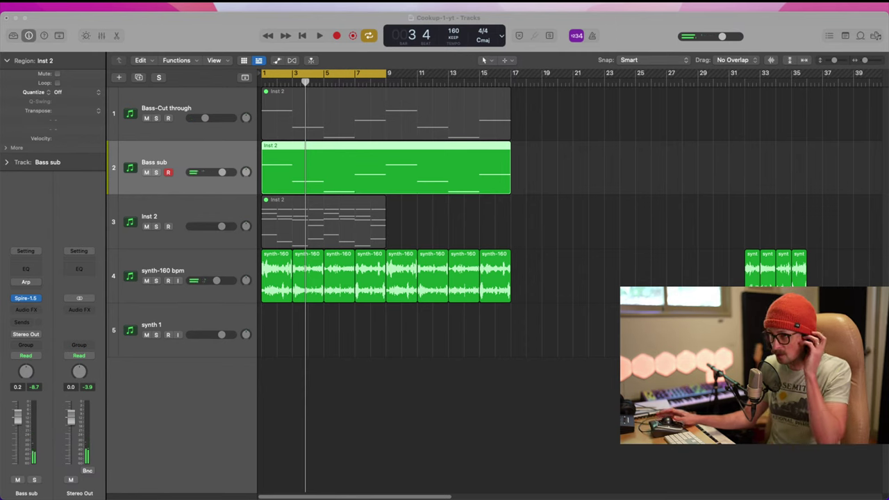
{"action": "left_click", "coordinate": [336, 438]}
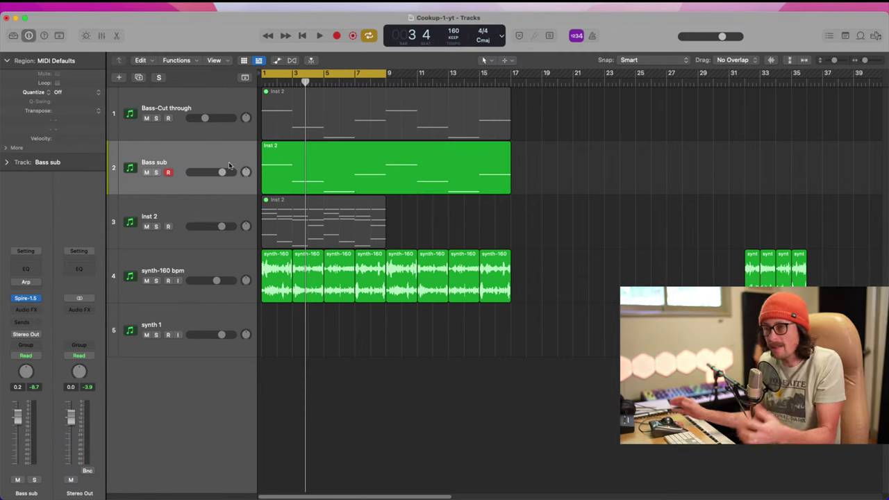
- Extend the cycle range to end at bar 17
{"action": "left_click_drag", "start_coordinate": [387, 73], "coordinate": [514, 97]}
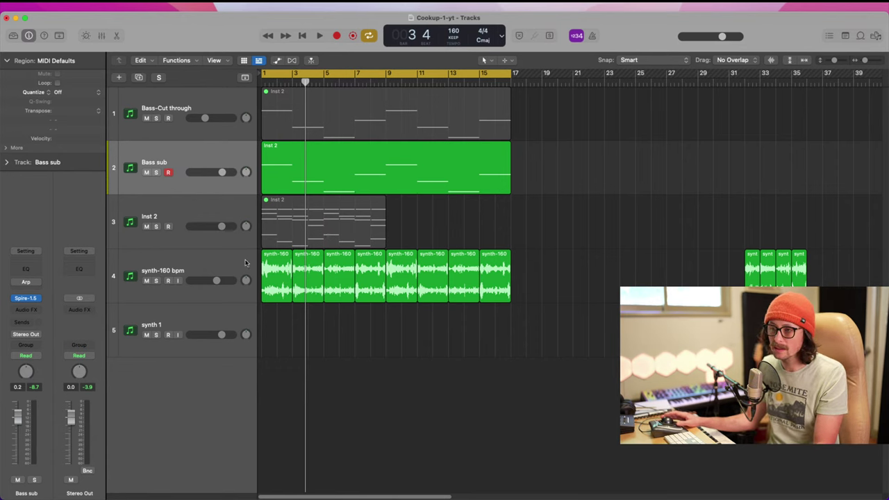
{"action": "left_click", "coordinate": [217, 322]}
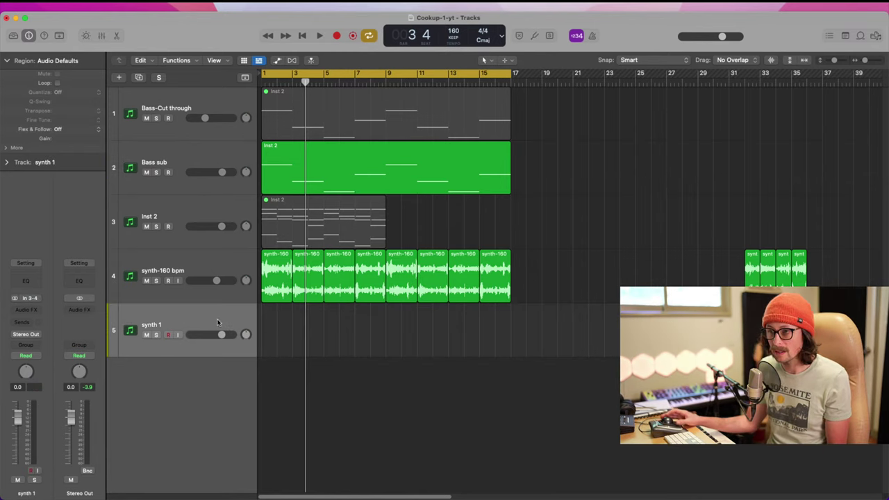
{"action": "left_click", "coordinate": [330, 181]}
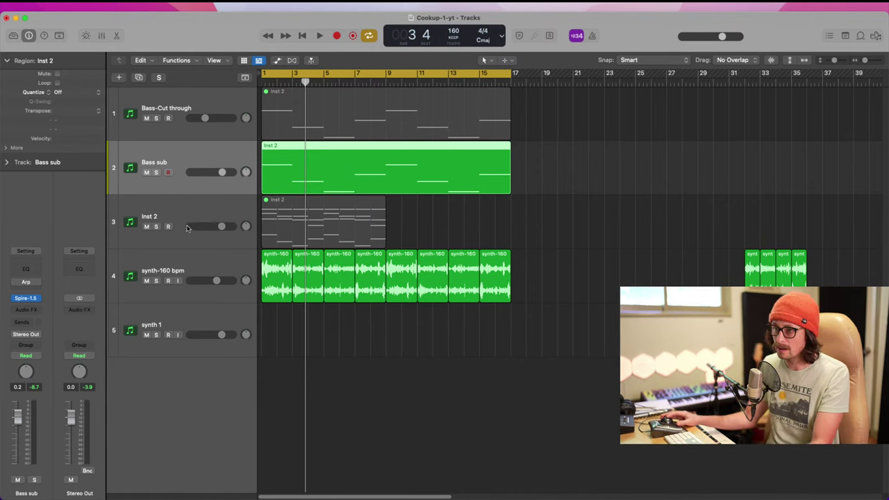
- Try to repeat the regions of tracks 1 to 4 from bar 17, leaving the spare slices at bar 32
{"action": "left_click", "coordinate": [302, 202]}
{"action": "left_click_drag", "start_coordinate": [536, 109], "coordinate": [410, 313]}
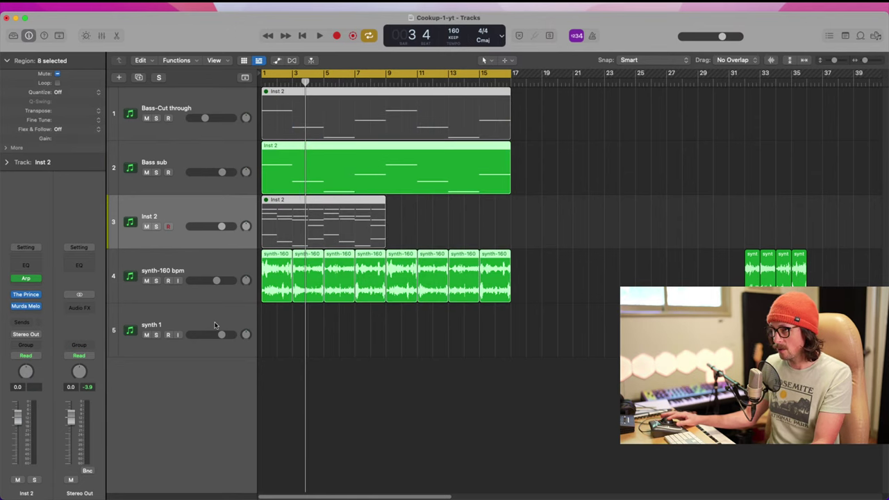
{"action": "key", "text": "super+r"}
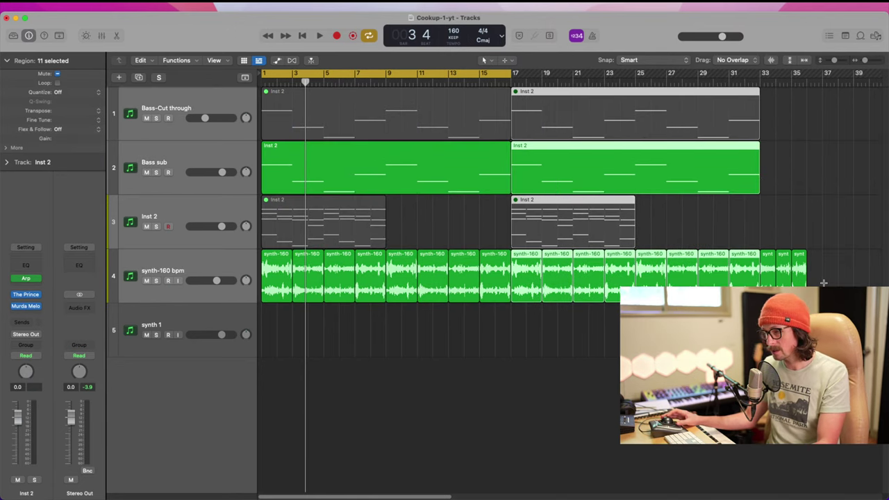
{"action": "key", "text": "super+z"}
- Move the spare synth slices at bar 32 farther along the timeline, clear of the arrangement
{"action": "left_click_drag", "start_coordinate": [699, 272], "coordinate": [819, 319]}
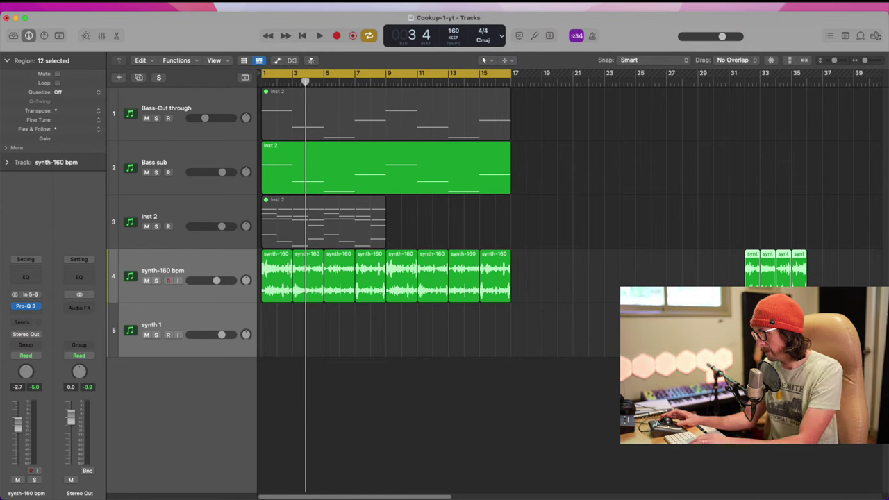
{"action": "left_click_drag", "start_coordinate": [748, 282], "coordinate": [876, 265]}
{"action": "scroll", "coordinate": [601, 236], "scroll_direction": "left", "scroll_amount": 4}
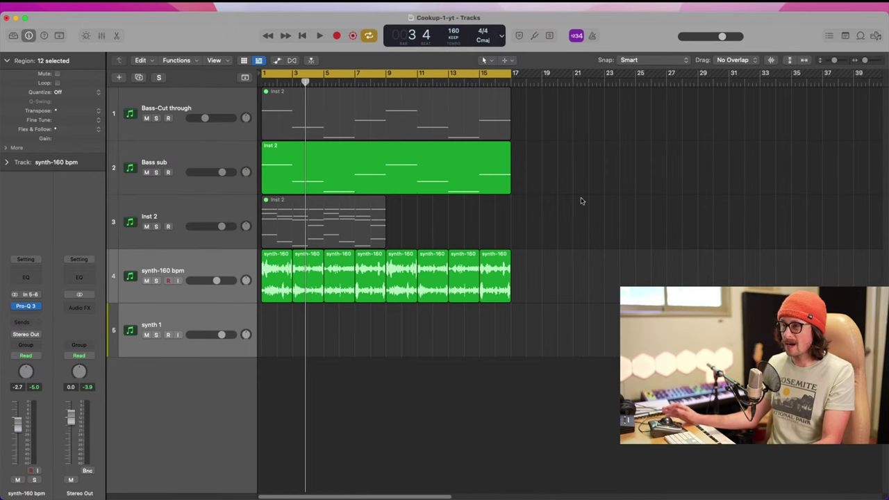
- Repeat all regions of tracks 1 to 4 once from bar 17 and extend the cycle range to bar 33
{"action": "left_click_drag", "start_coordinate": [548, 101], "coordinate": [255, 277]}
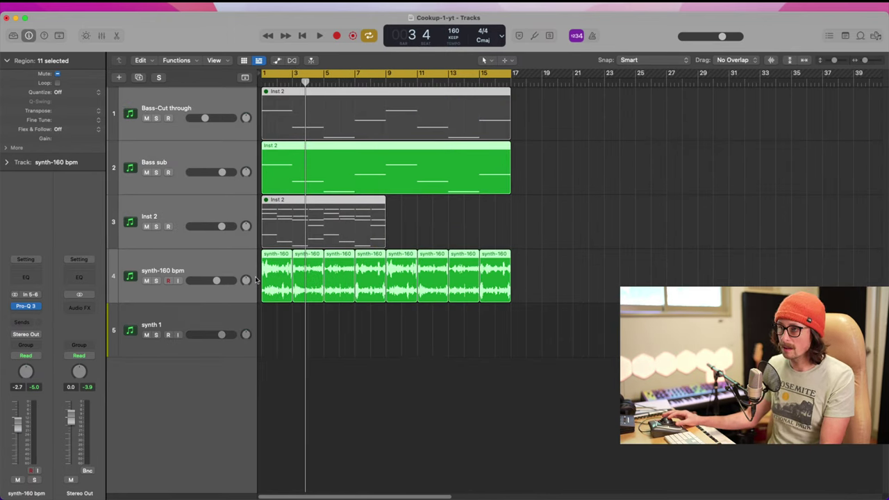
{"action": "key", "text": "super+r"}
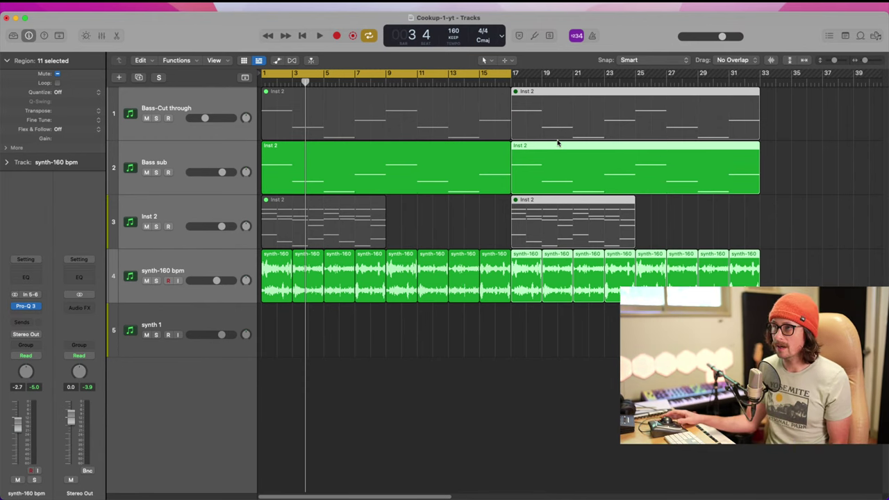
{"action": "left_click_drag", "start_coordinate": [512, 76], "coordinate": [757, 78]}
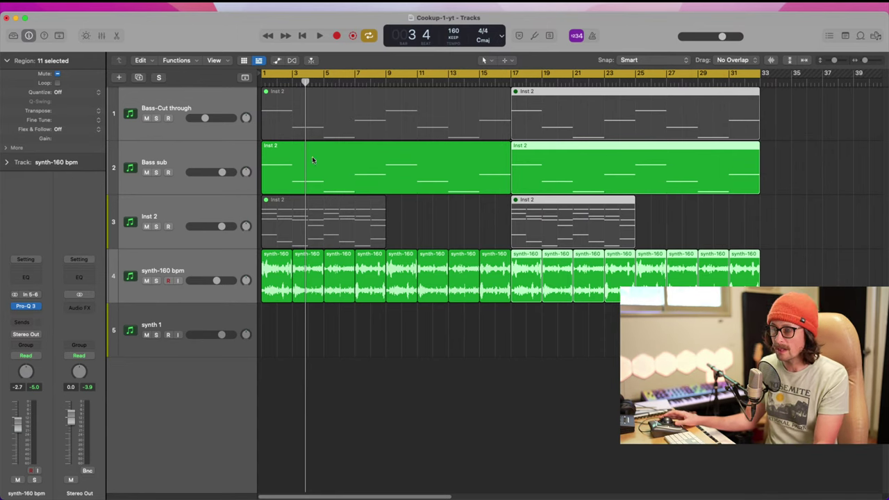
{"action": "left_click", "coordinate": [355, 157]}
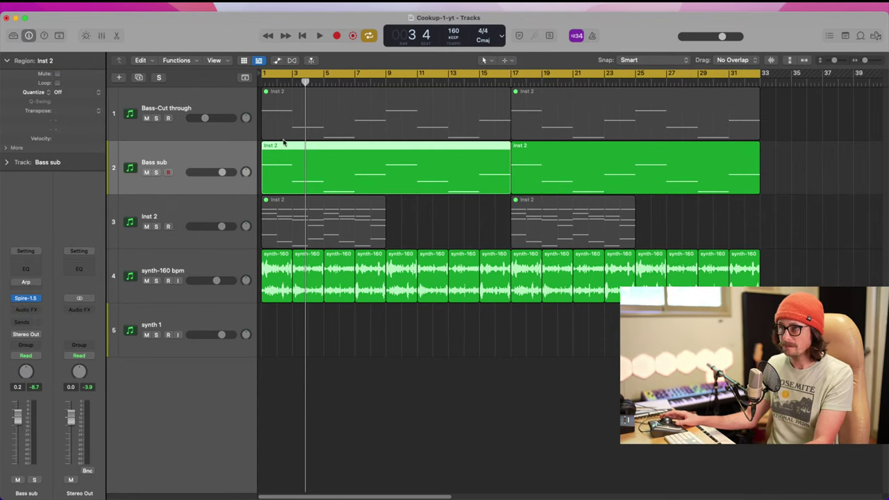
{"action": "left_click", "coordinate": [202, 154]}
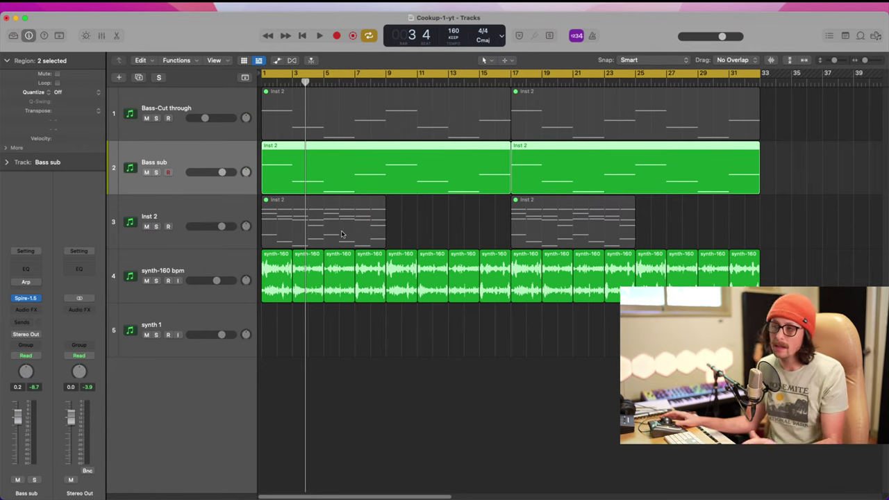
{"action": "left_click", "coordinate": [220, 224]}
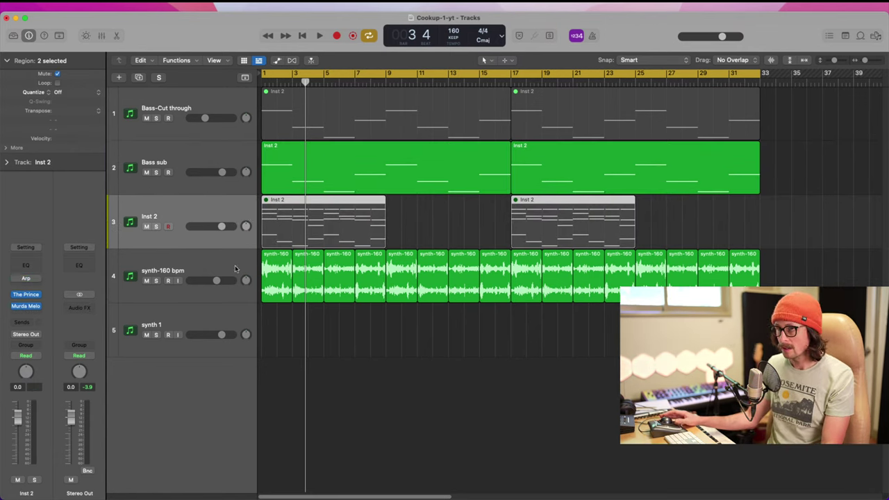
{"action": "left_click_drag", "start_coordinate": [645, 217], "coordinate": [365, 217]}
{"action": "left_click", "coordinate": [424, 225]}
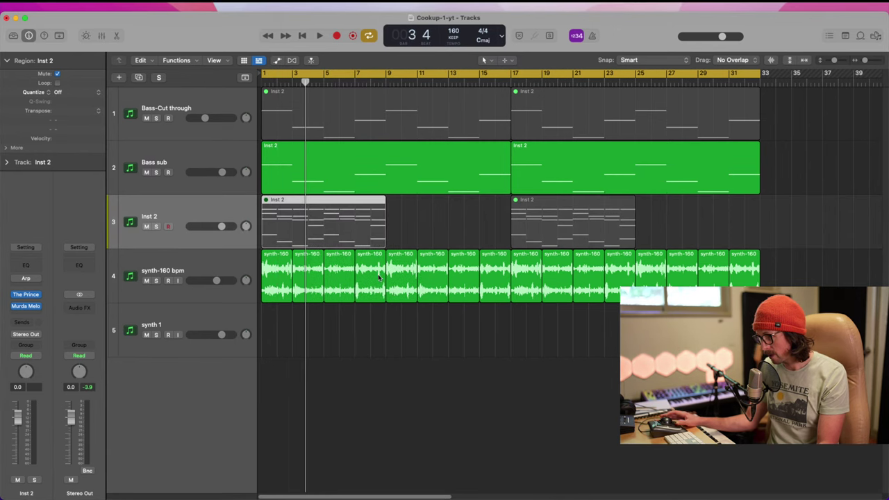
- Mute the first four slices on the synth-160 bpm track, covering bars 1 to 9
{"action": "left_click_drag", "start_coordinate": [278, 331], "coordinate": [376, 275]}
{"action": "key", "text": "ctrl+m"}
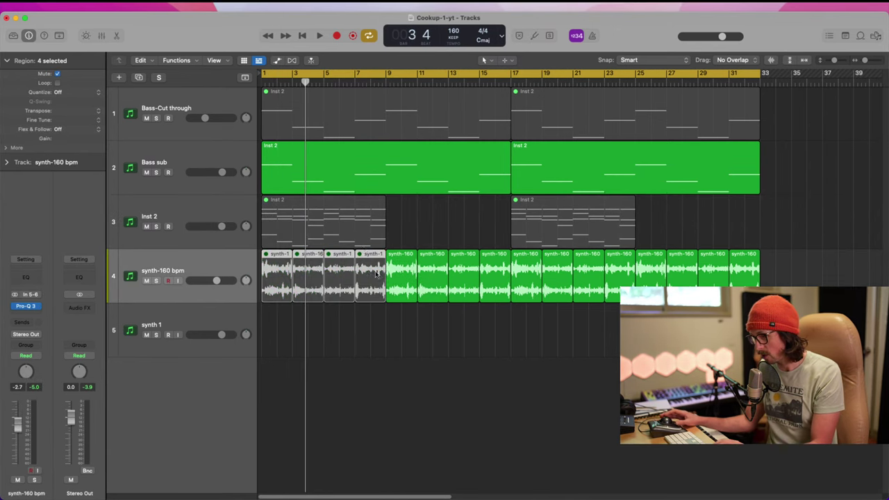
- Repeat the first Inst 2 region at bar 9 and delete the Inst 2 copy at bar 17
{"action": "left_click", "coordinate": [344, 233]}
{"action": "key", "text": "super+r"}
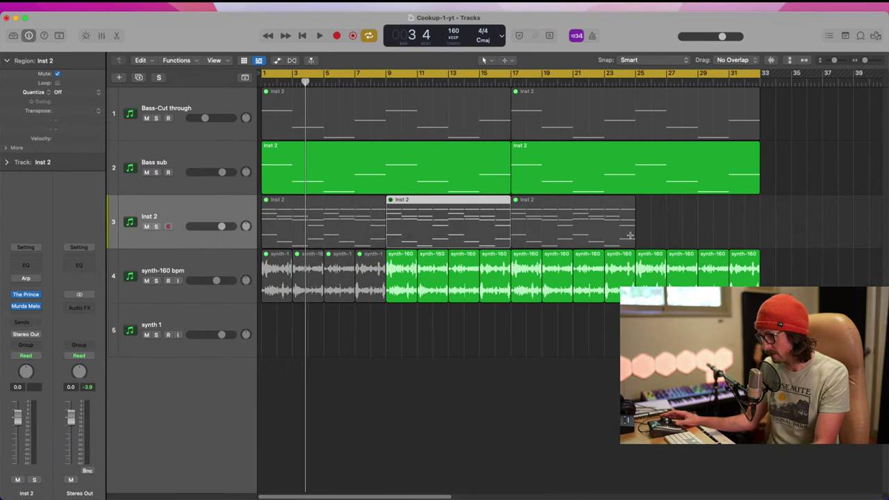
{"action": "left_click", "coordinate": [602, 238]}
{"action": "key", "text": "Delete"}
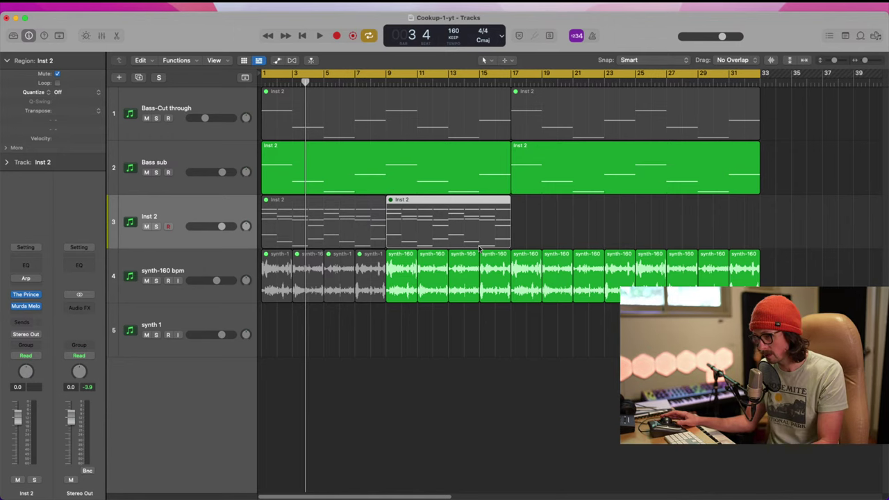
- Unmute the Inst 2 region at bar 9 and select the synth-160 bpm slice at bar 11
{"action": "key", "text": "ctrl+m"}
{"action": "left_click", "coordinate": [185, 210]}
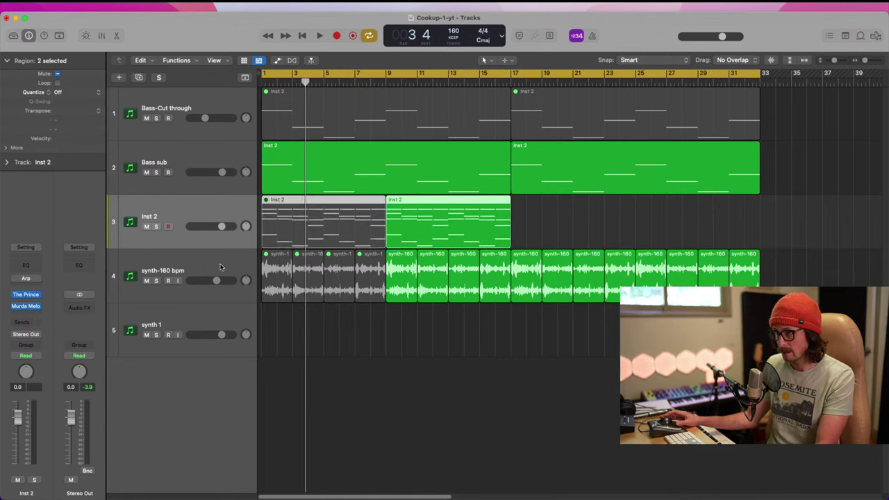
{"action": "left_click", "coordinate": [431, 278]}
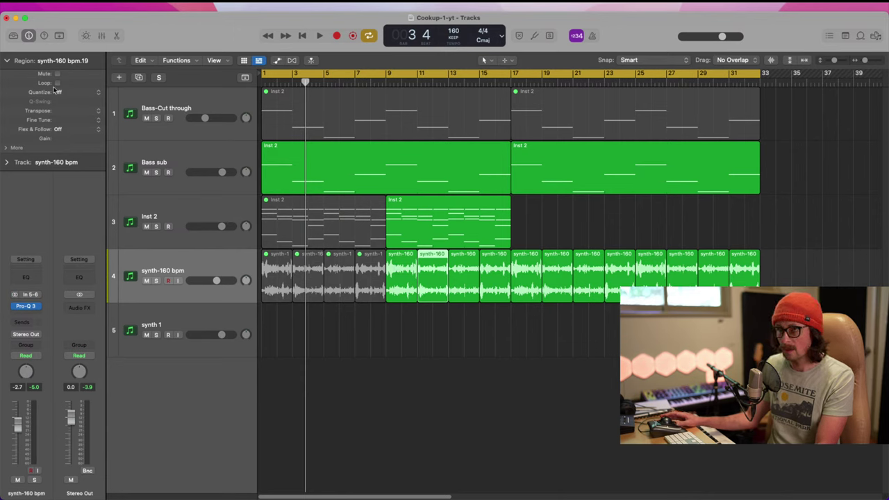
- Show the additional region parameters and inspect the four muted regions at the start of the synth-160 bpm track
{"action": "left_click", "coordinate": [6, 148]}
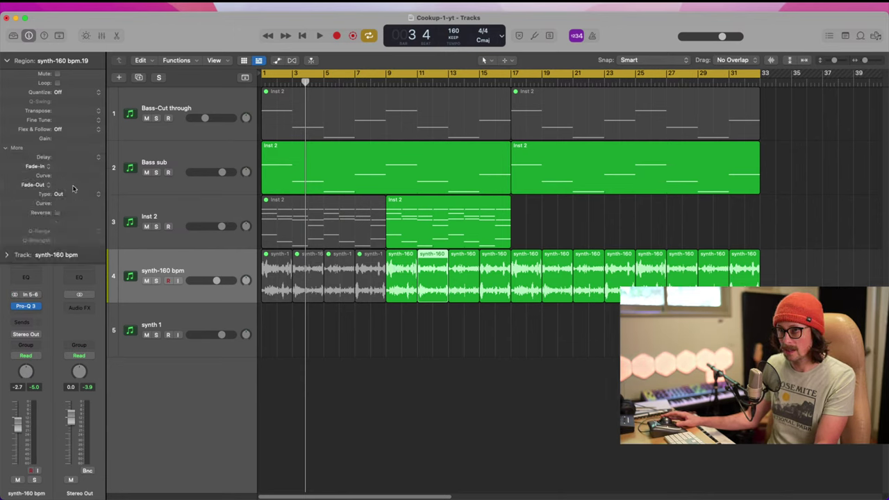
{"action": "left_click", "coordinate": [389, 345]}
{"action": "left_click_drag", "start_coordinate": [285, 315], "coordinate": [356, 280]}
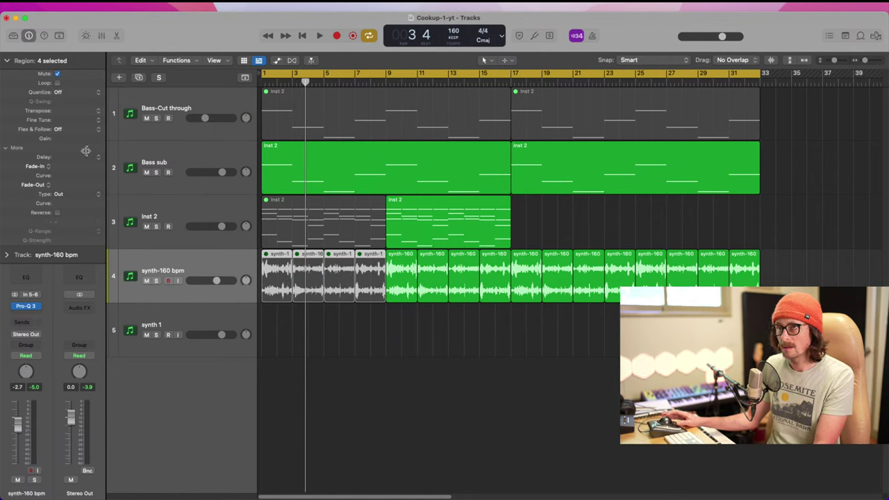
{"action": "left_click", "coordinate": [365, 356]}
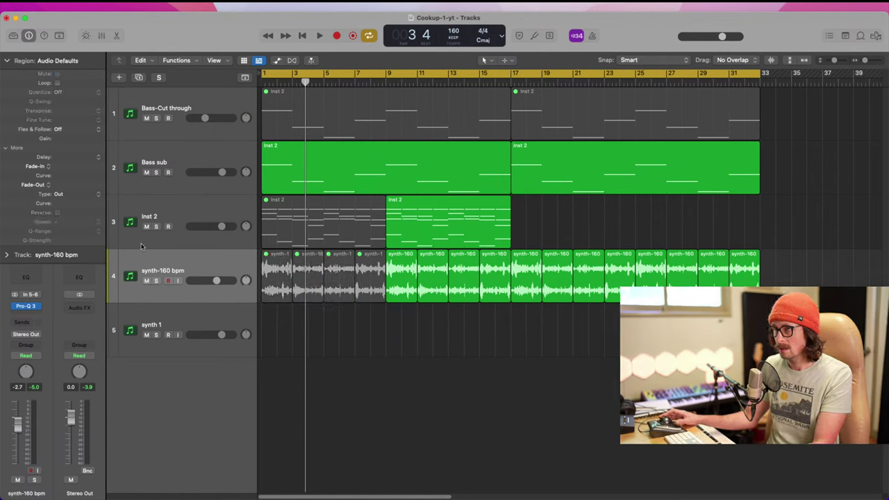
- Select the Inst 2 track, set the cycle range from bar 9 to bar 26 and play it back
{"action": "left_click", "coordinate": [174, 216]}
{"action": "left_click_drag", "start_coordinate": [387, 72], "coordinate": [653, 72]}
{"action": "key", "text": "space"}
{"action": "left_click", "coordinate": [185, 215]}
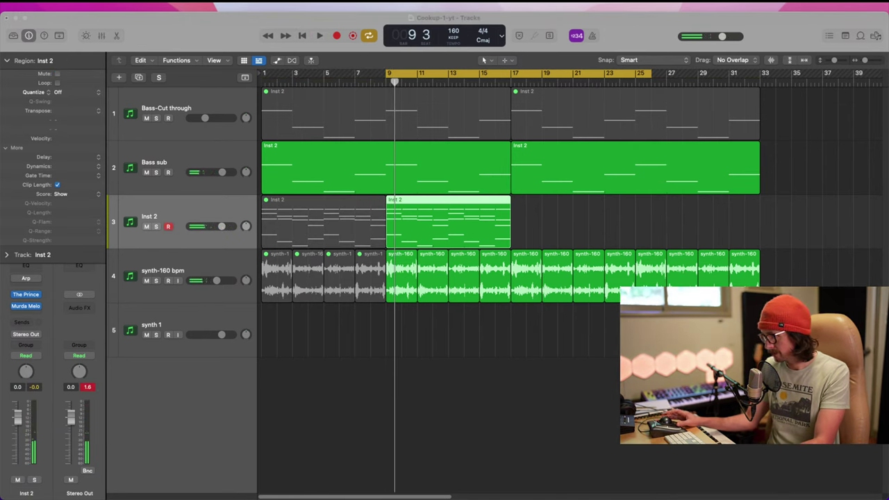
{"action": "left_click", "coordinate": [502, 308]}
{"action": "key", "text": "space"}
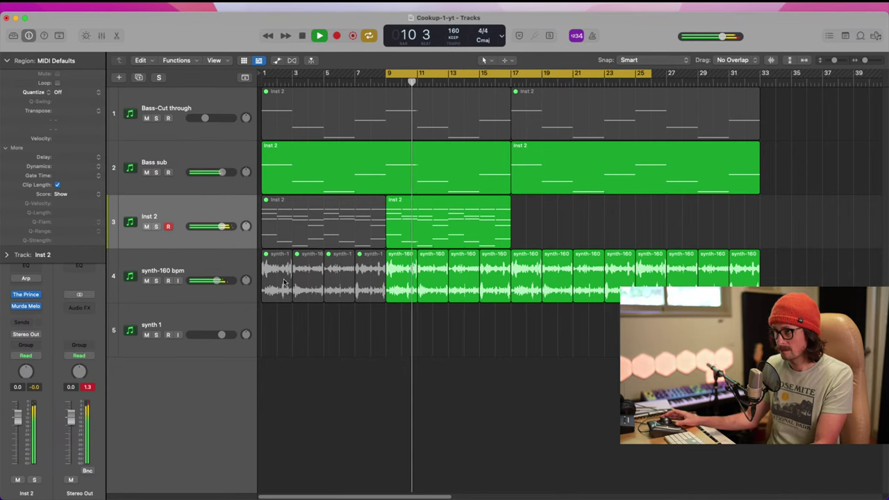
{"action": "key", "text": "space"}
- Time-stretch the Inst 2 region that starts at bar 9 so it ends at bar 25, and play it
{"action": "left_click", "coordinate": [512, 234]}
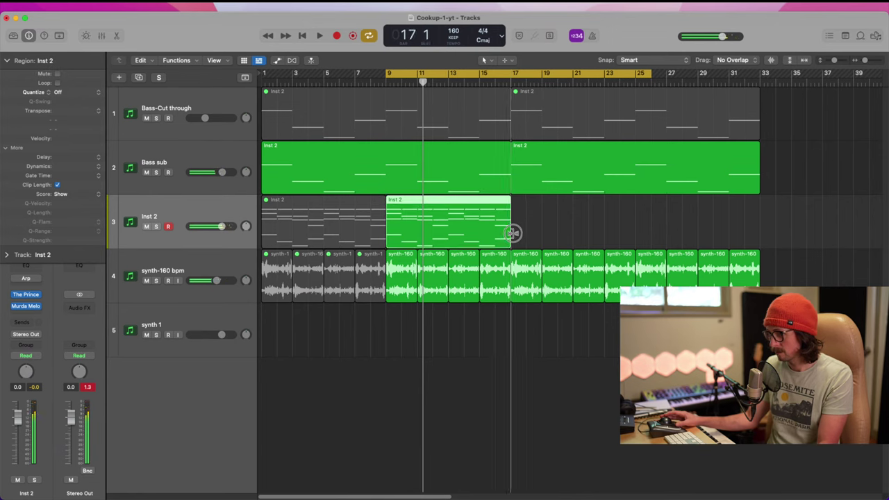
{"action": "left_click_drag", "start_coordinate": [512, 233], "coordinate": [635, 234]}
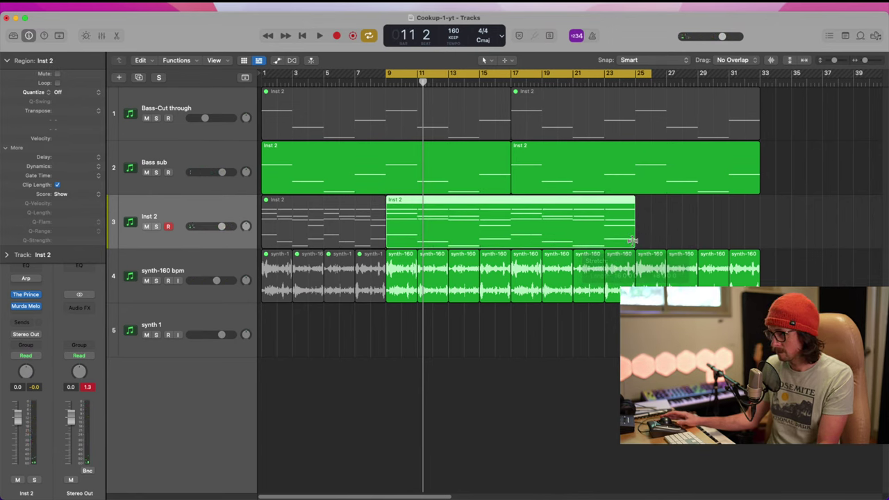
{"action": "key", "text": "shift+space"}
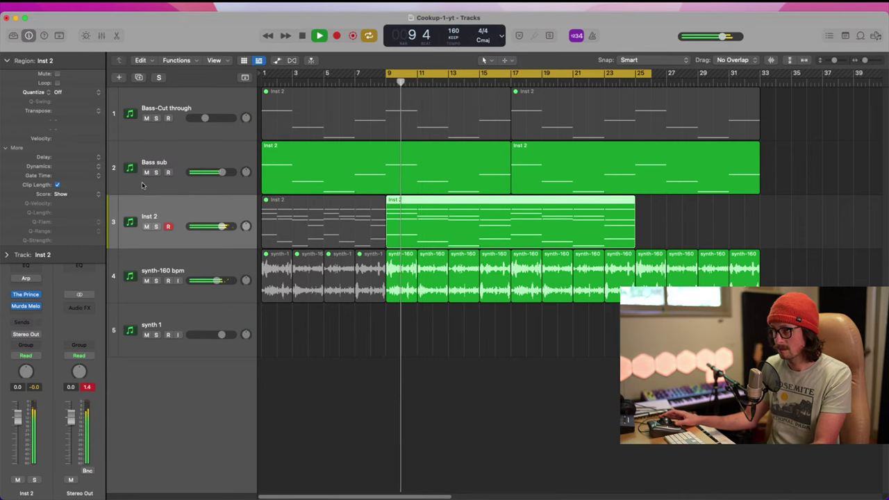
- Open The Prince instrument on the Inst 2 track and audition the brass preset peasant acceptance
{"action": "left_click", "coordinate": [23, 294]}
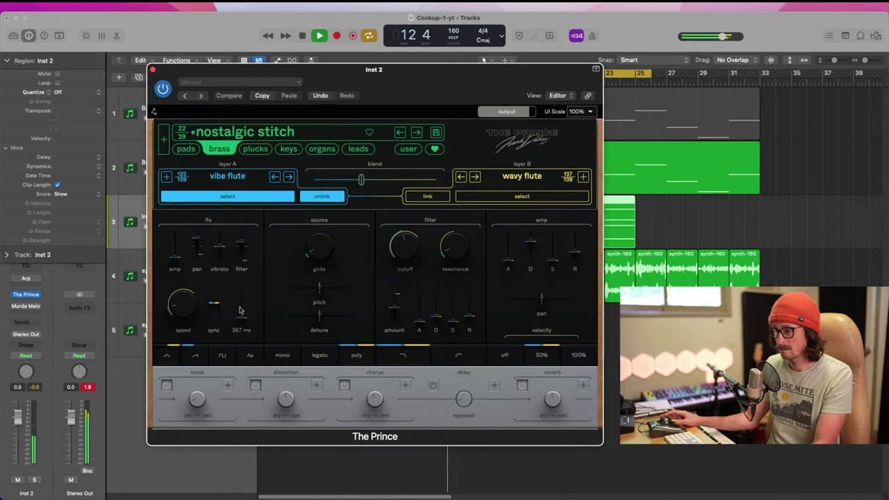
{"action": "left_click", "coordinate": [416, 133]}
{"action": "left_click", "coordinate": [416, 132]}
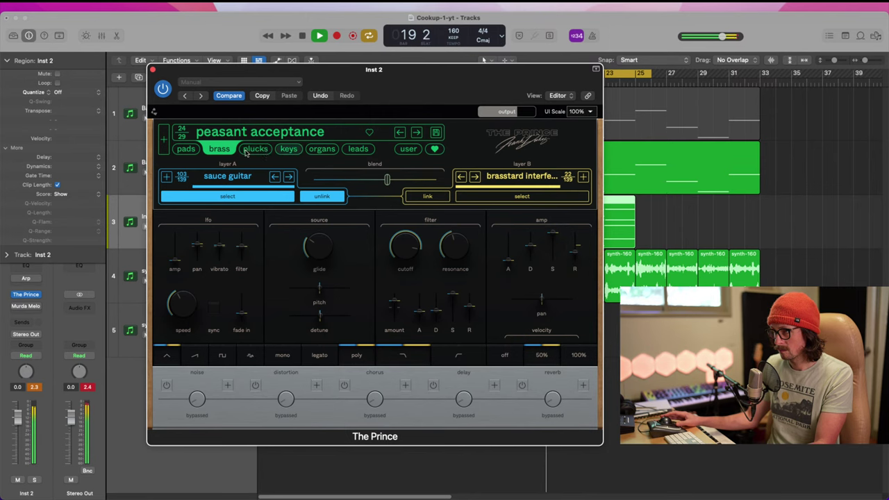
- Audition pads presets such as incandescent midnight and load hope architect in The Prince
{"action": "left_click", "coordinate": [184, 150]}
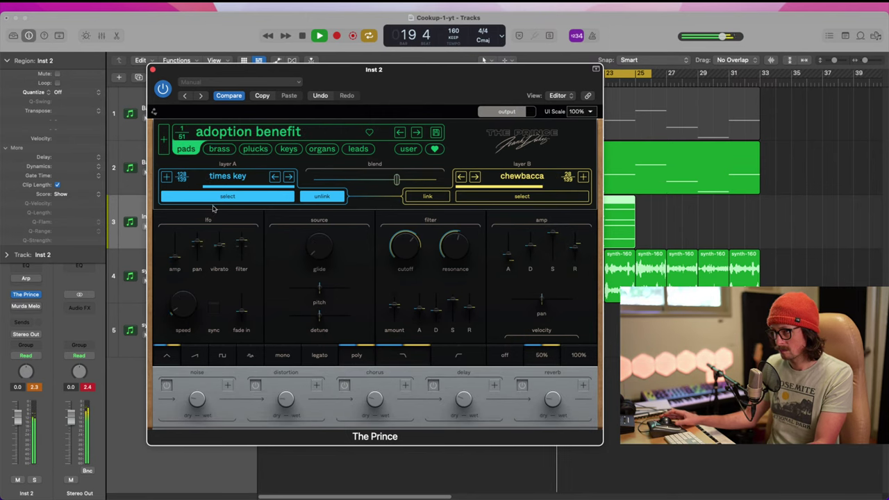
{"action": "left_click", "coordinate": [262, 134]}
{"action": "scroll", "coordinate": [259, 347], "scroll_direction": "down", "scroll_amount": 5}
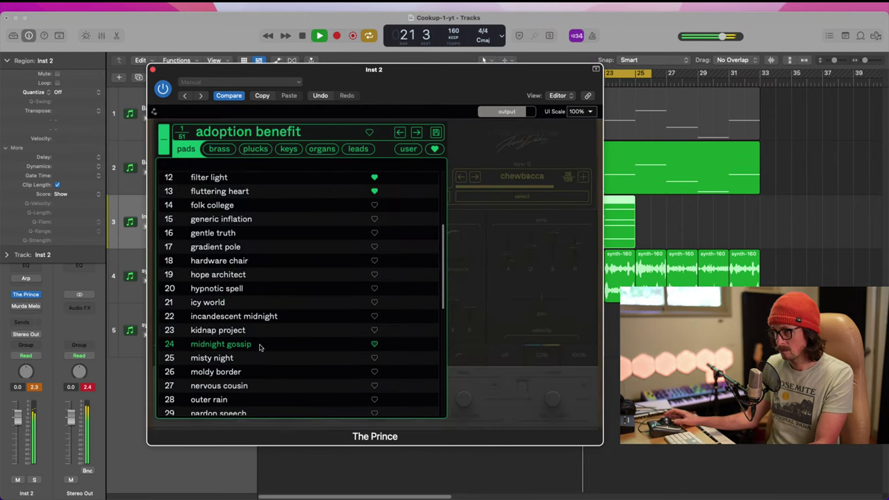
{"action": "left_click", "coordinate": [230, 317]}
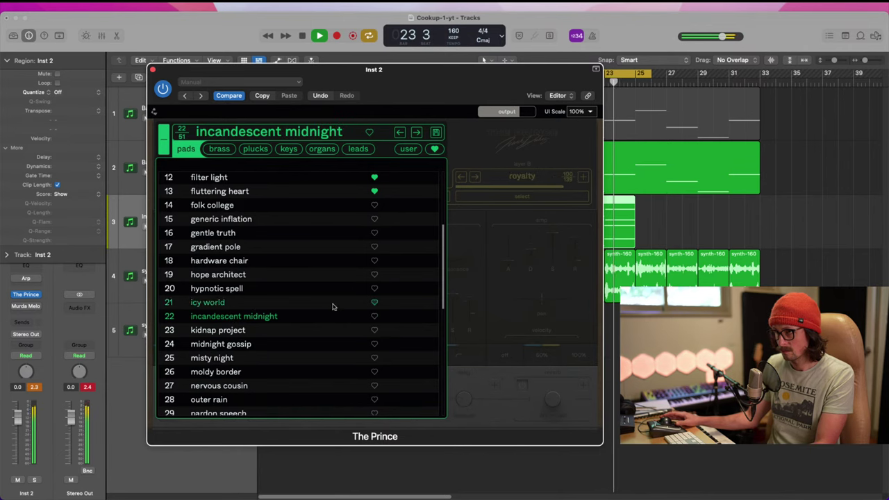
{"action": "left_click", "coordinate": [229, 275]}
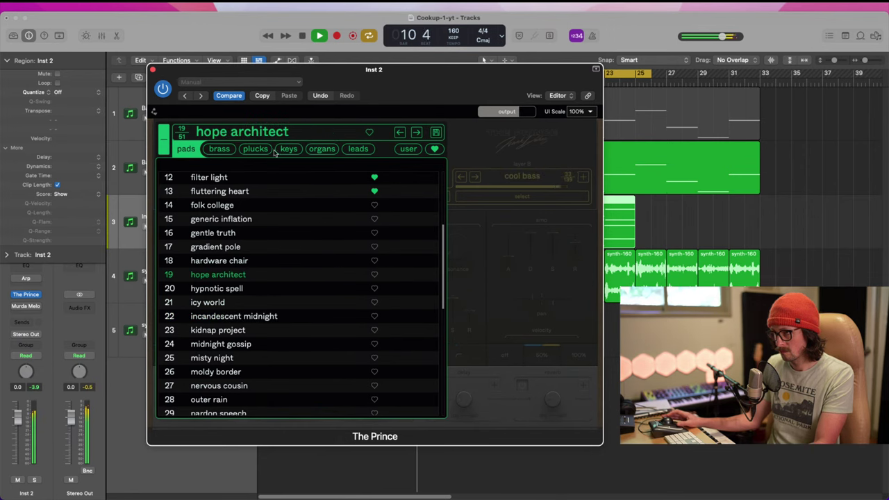
{"action": "left_click", "coordinate": [498, 147]}
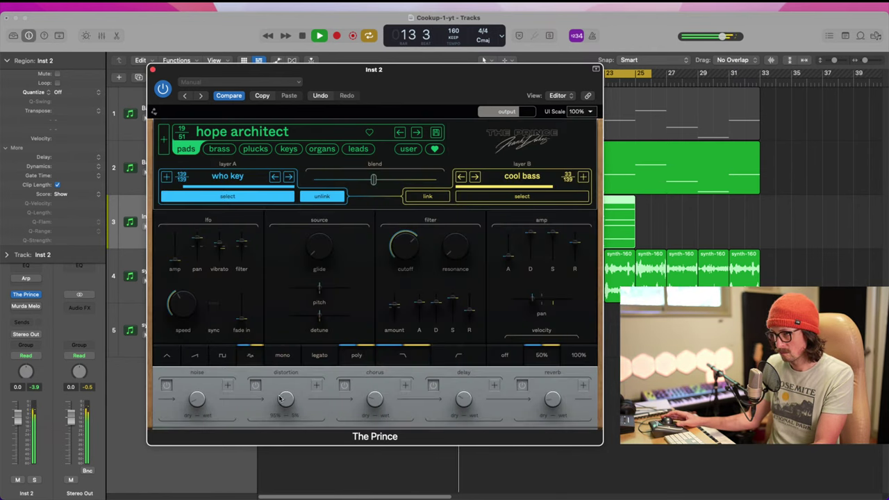
- Adjust the chorus and delay mix, set the delay time to 1/16, and adjust the delay's feedback and filter
{"action": "left_click_drag", "start_coordinate": [376, 403], "coordinate": [377, 384]}
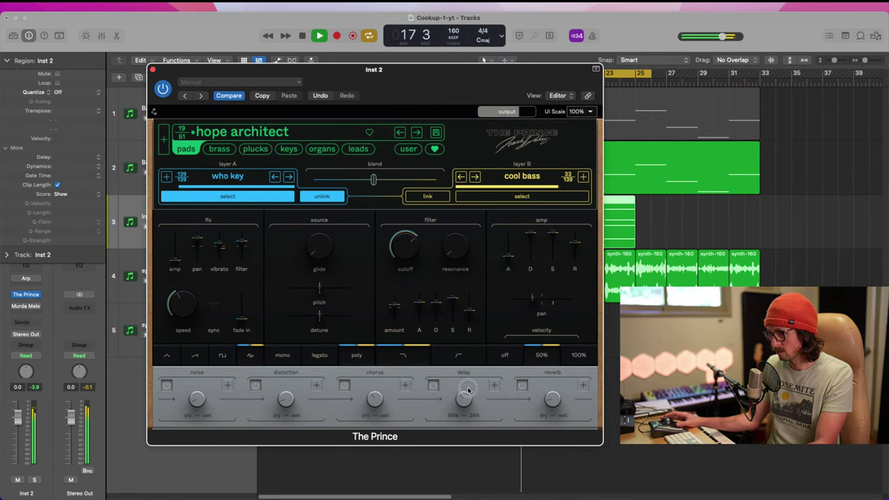
{"action": "left_click", "coordinate": [493, 384]}
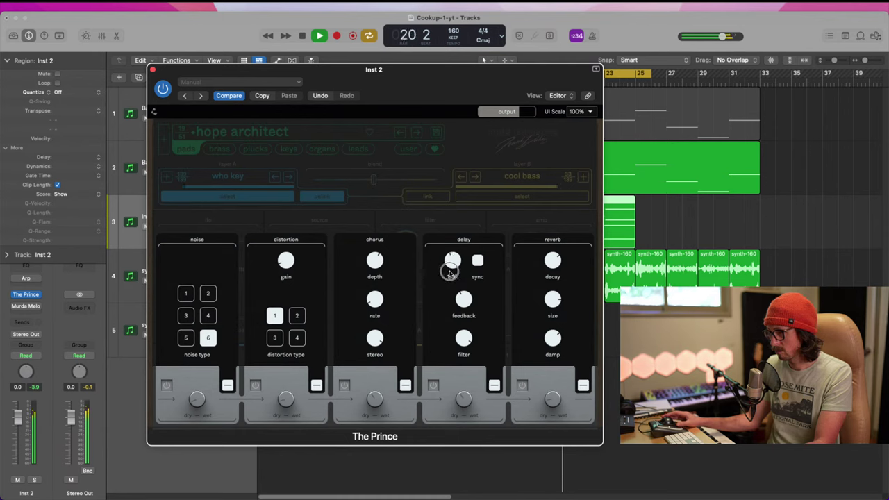
{"action": "left_click_drag", "start_coordinate": [450, 272], "coordinate": [447, 290]}
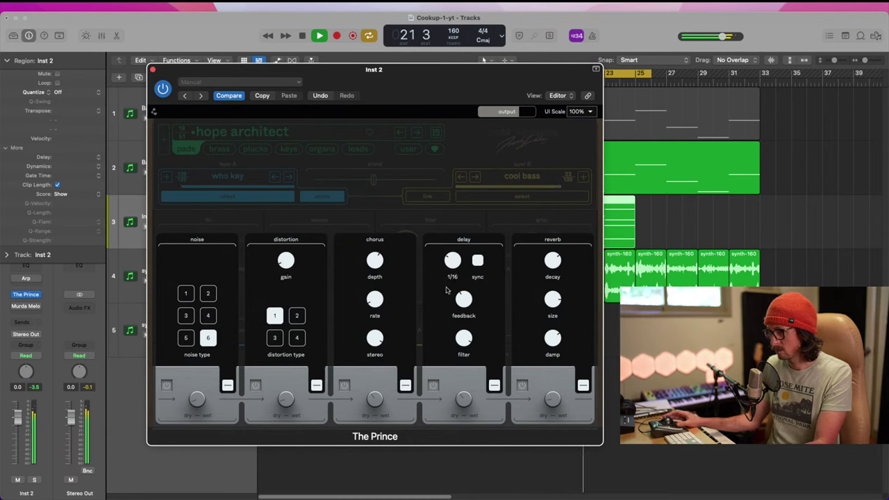
{"action": "left_click", "coordinate": [465, 297]}
{"action": "left_click_drag", "start_coordinate": [465, 296], "coordinate": [463, 306]}
{"action": "left_click_drag", "start_coordinate": [464, 338], "coordinate": [460, 363]}
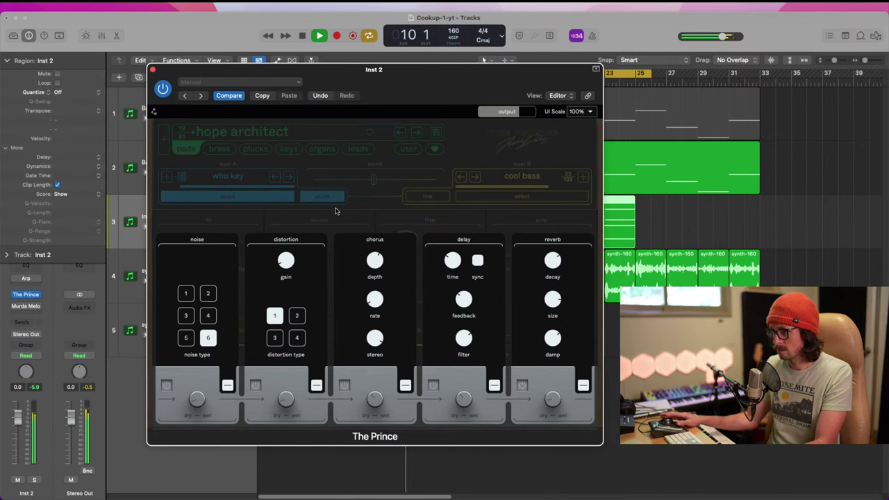
{"action": "left_click", "coordinate": [419, 220]}
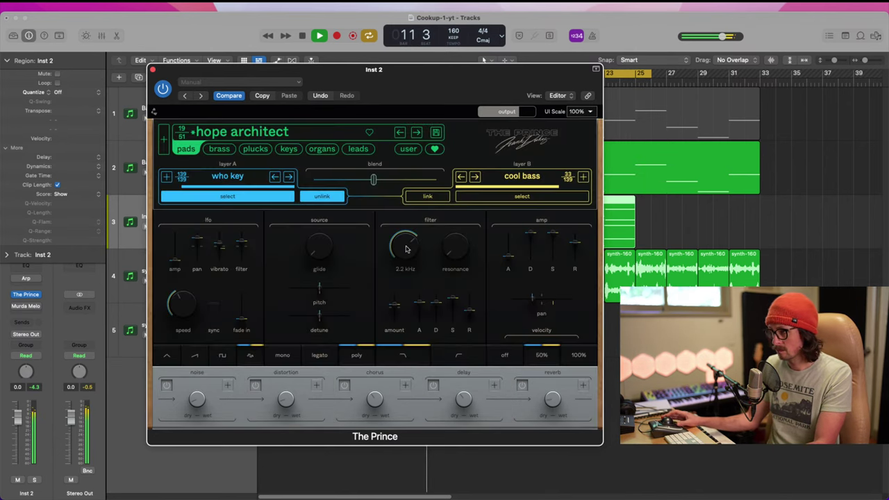
- Switch the filter of both layers to high-pass and lower its cutoff to about 315 Hz
{"action": "left_click", "coordinate": [449, 356]}
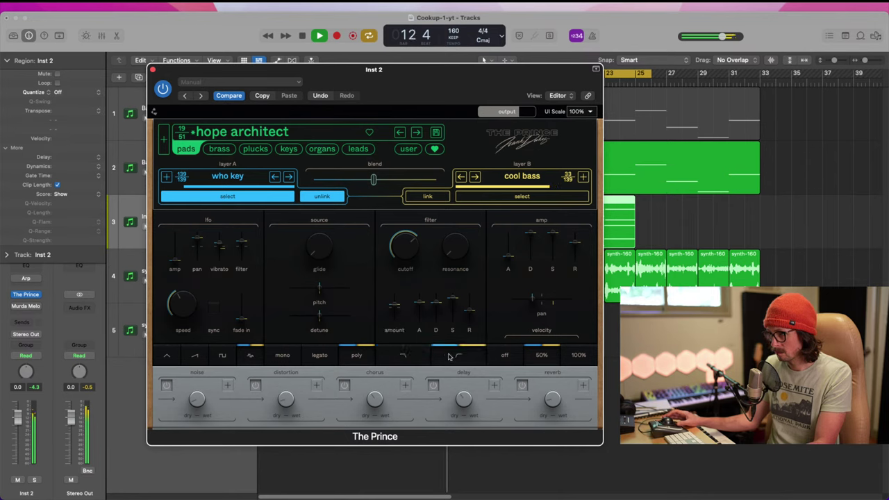
{"action": "left_click_drag", "start_coordinate": [410, 249], "coordinate": [407, 281]}
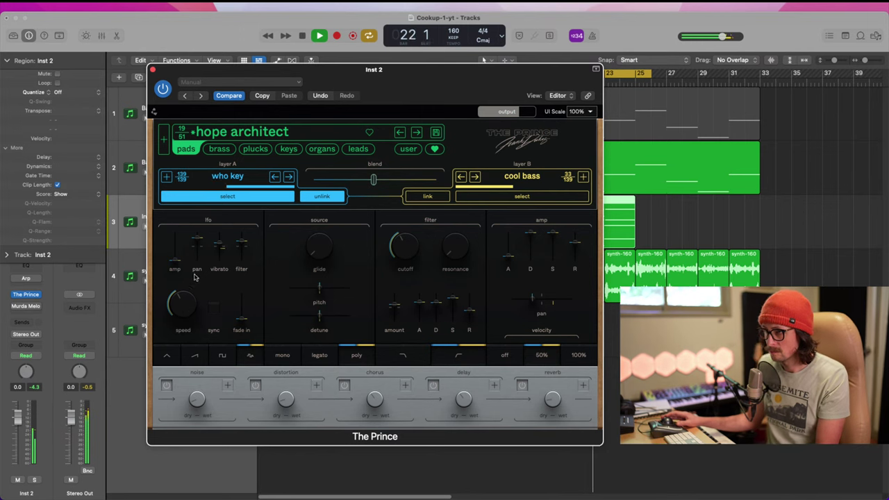
- Sync the LFO to the tempo, adjust its speed and set its filter modulation to about 46%
{"action": "left_click", "coordinate": [215, 306]}
{"action": "left_click_drag", "start_coordinate": [183, 302], "coordinate": [180, 318]}
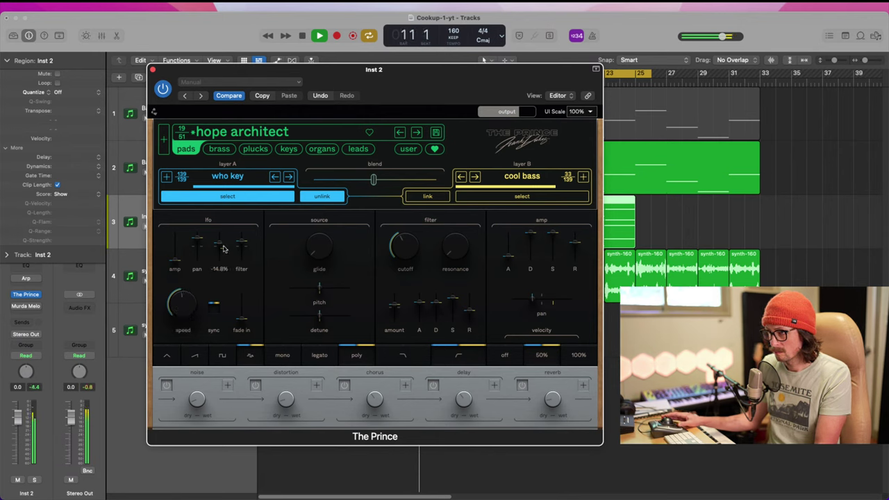
{"action": "left_click_drag", "start_coordinate": [240, 245], "coordinate": [246, 237]}
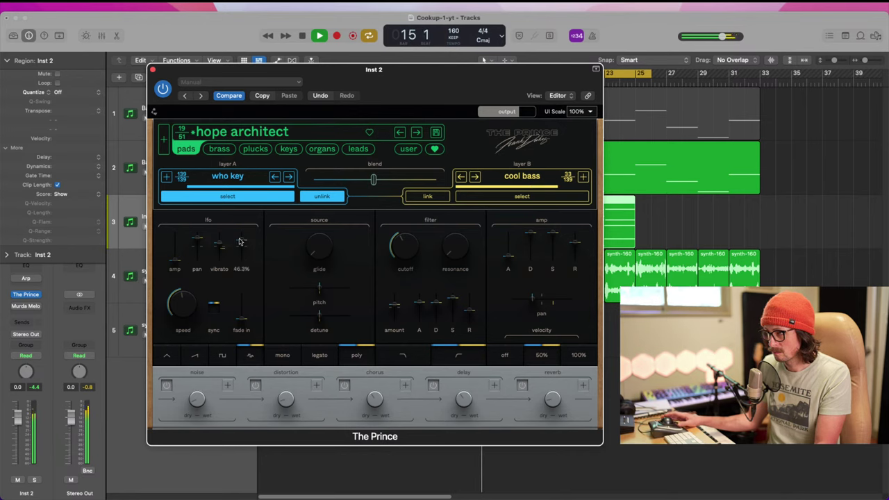
- Shift the layer blend towards layer B, cool bass, and fine-tune the filter cutoff
{"action": "left_click_drag", "start_coordinate": [374, 180], "coordinate": [407, 179]}
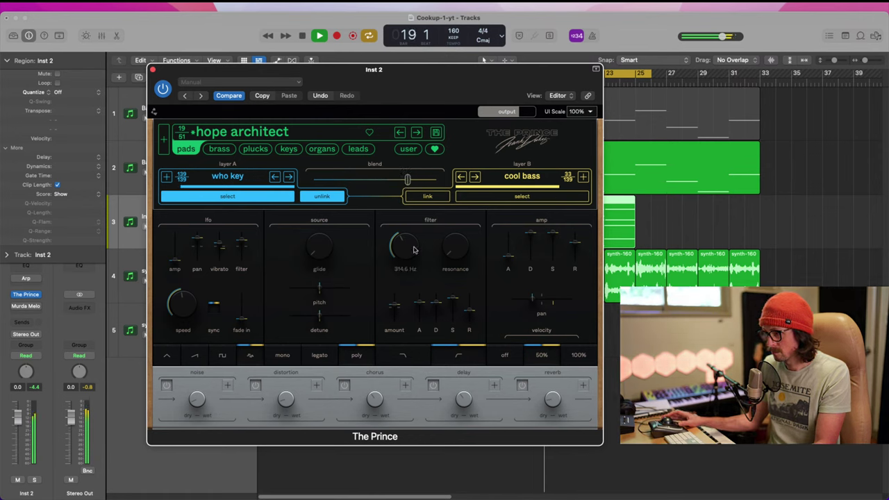
{"action": "left_click_drag", "start_coordinate": [409, 250], "coordinate": [407, 254]}
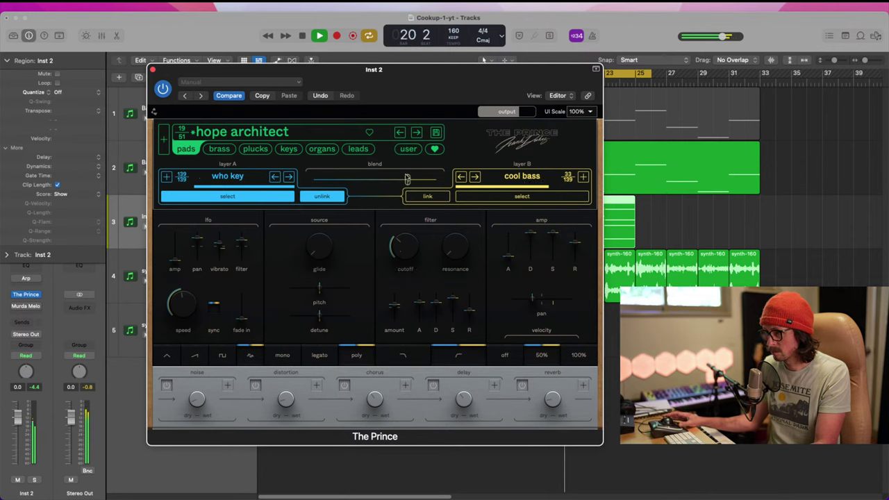
{"action": "left_click", "coordinate": [400, 254]}
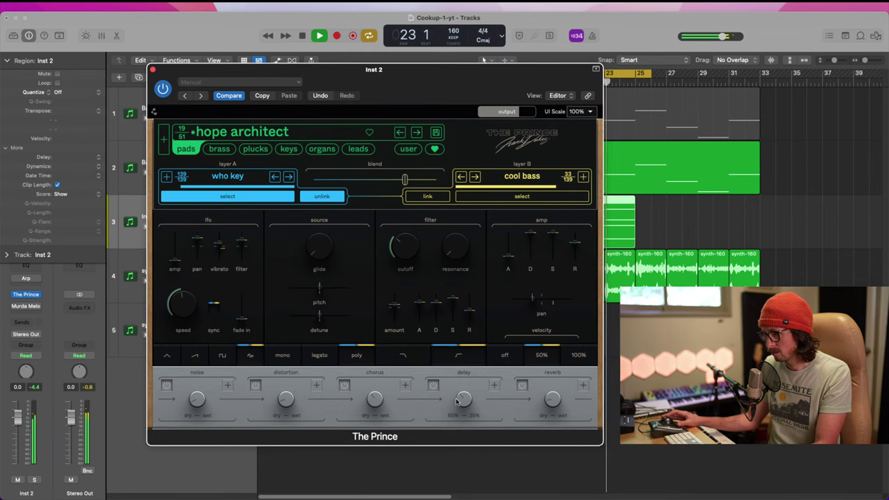
- Adjust the distortion's dry/wet mix in The Prince and close the instrument window
{"action": "mouse_move", "coordinate": [372, 403]}
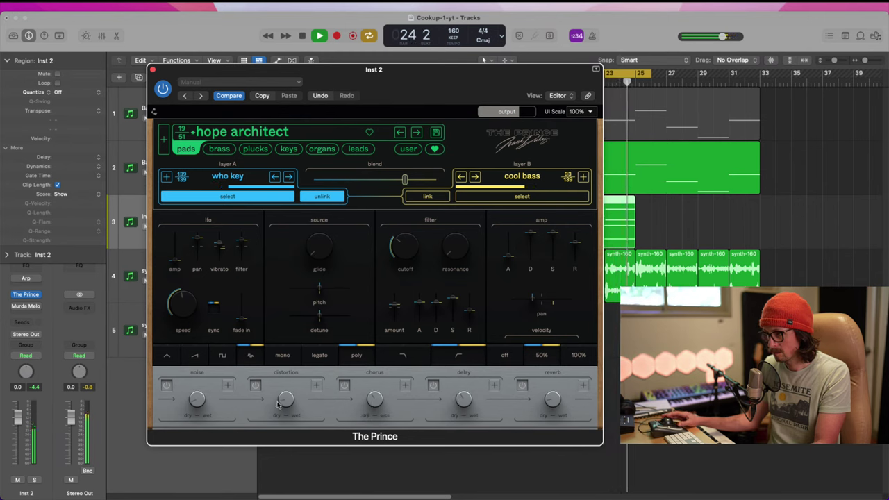
{"action": "left_click_drag", "start_coordinate": [282, 399], "coordinate": [282, 352]}
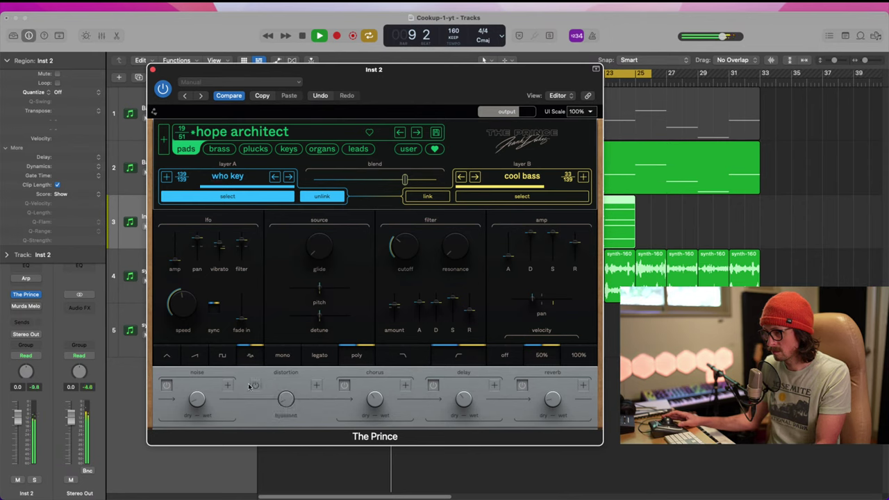
{"action": "left_click_drag", "start_coordinate": [282, 389], "coordinate": [282, 375]}
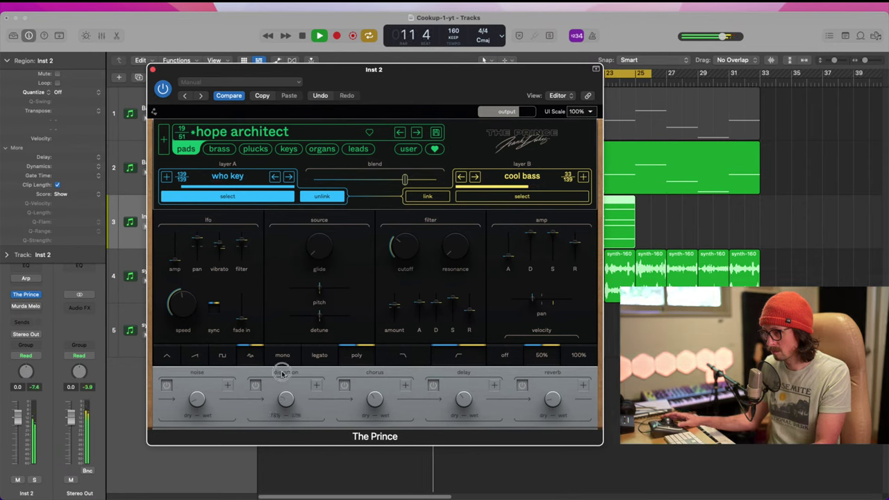
{"action": "left_click", "coordinate": [318, 391]}
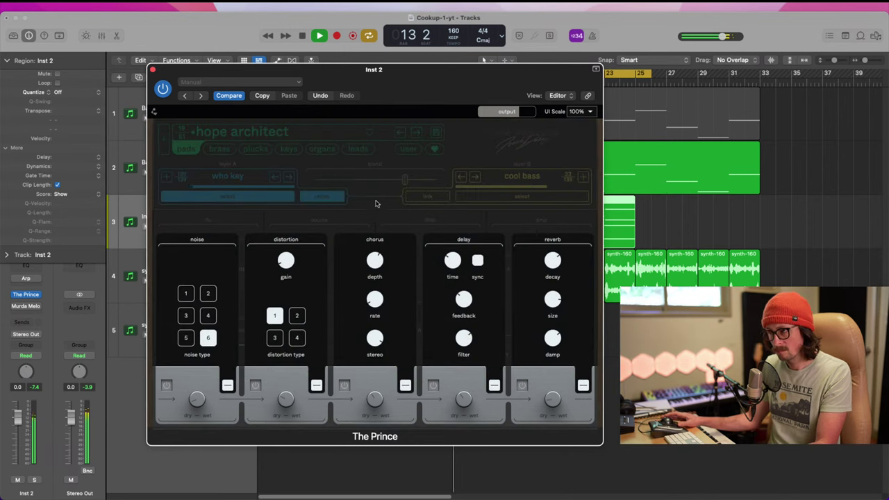
{"action": "left_click", "coordinate": [376, 173]}
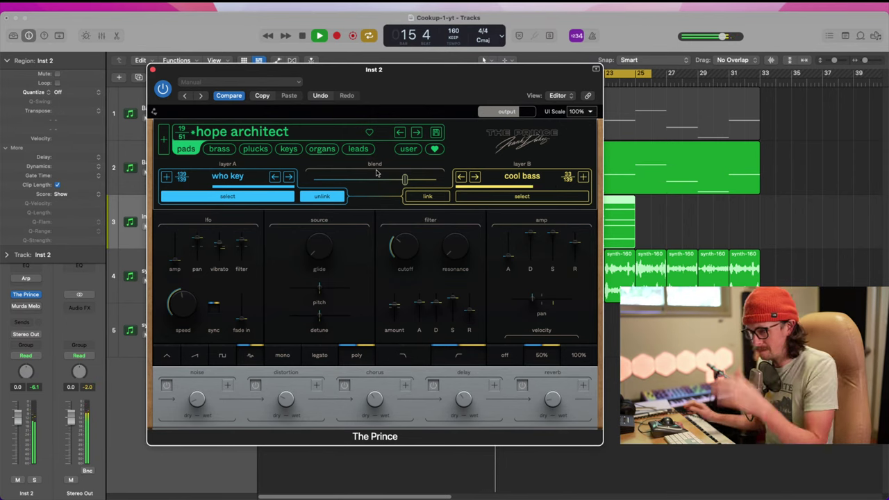
{"action": "left_click", "coordinate": [152, 70]}
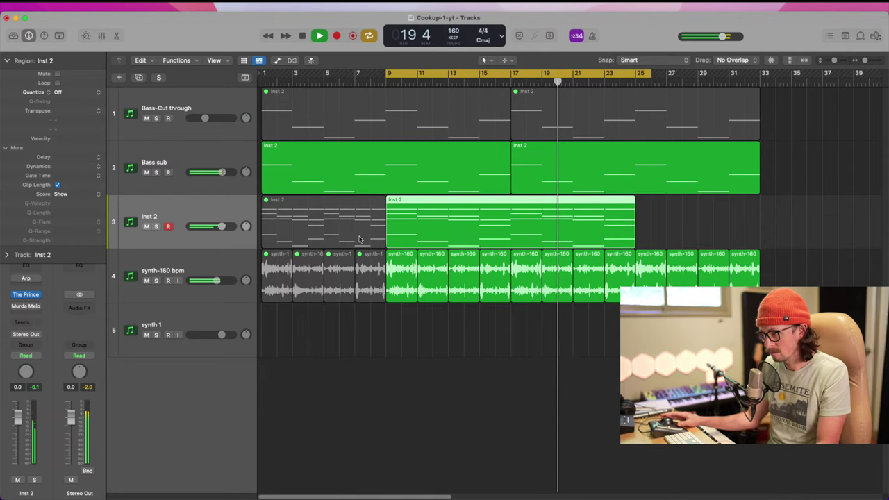
- Replace the muted Inst 2 region at bar 1 with an eight-bar copy of the stretched region, split at bar 17, and restart playback
{"action": "left_click", "coordinate": [331, 233]}
{"action": "key", "text": "Delete"}
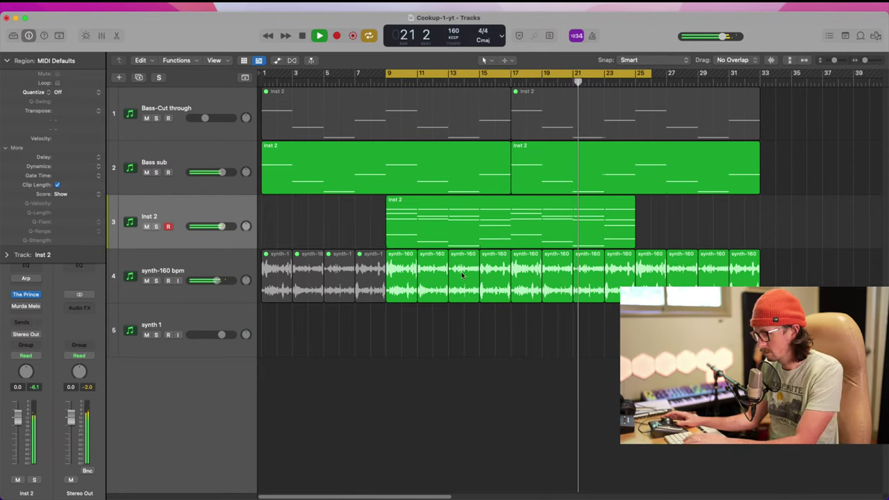
{"action": "left_click_drag", "start_coordinate": [511, 223], "coordinate": [299, 223]}
{"action": "key", "text": "space"}
{"action": "key", "text": "space"}
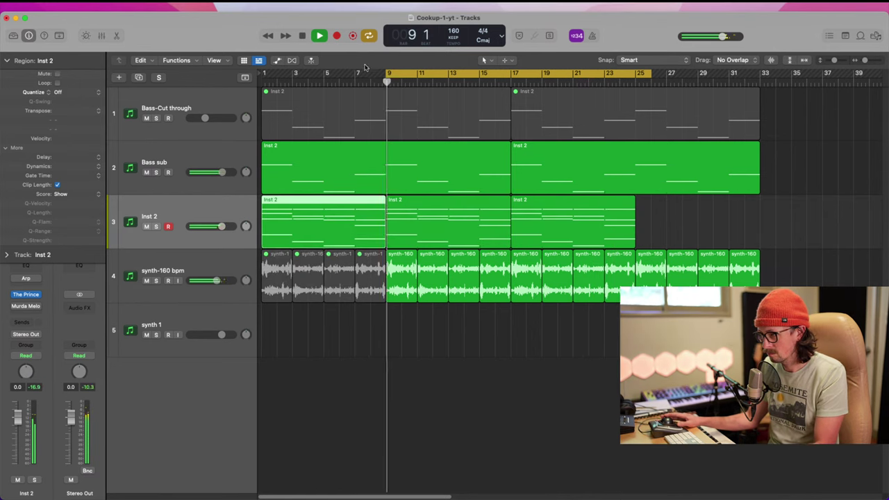
- Restart playback from bar 1 and lower the Inst 2 track's volume to about -0.7 dB
{"action": "key", "text": "space"}
{"action": "left_click_drag", "start_coordinate": [387, 73], "coordinate": [262, 73]}
{"action": "key", "text": "space"}
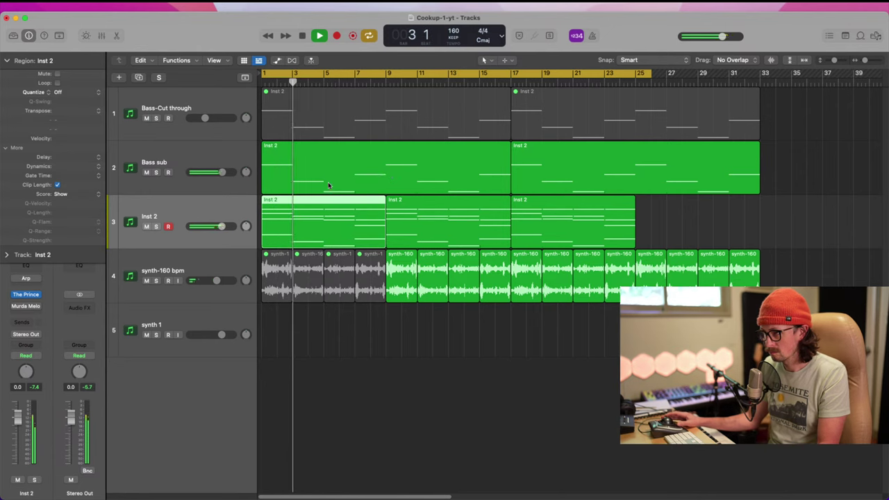
{"action": "left_click", "coordinate": [220, 226]}
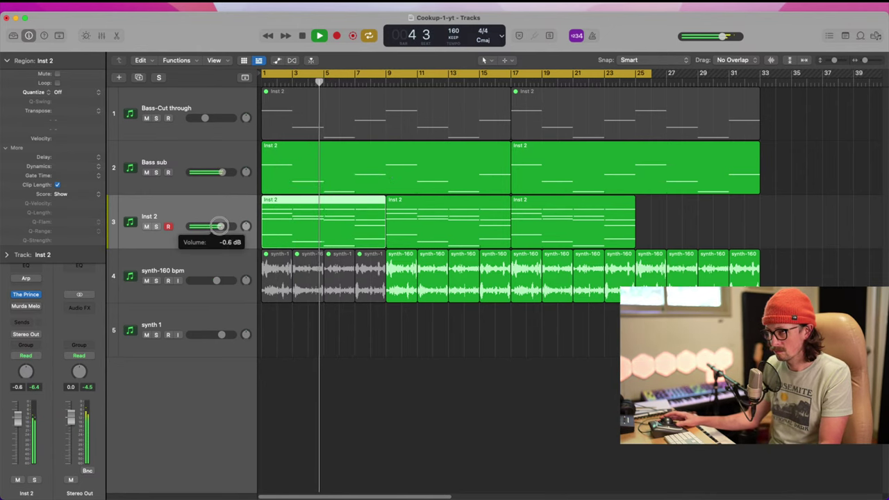
- Open Murda Melodies on the Inst 2 channel, set its pitch to 0 and turn down the Heat amount
{"action": "left_click", "coordinate": [25, 306]}
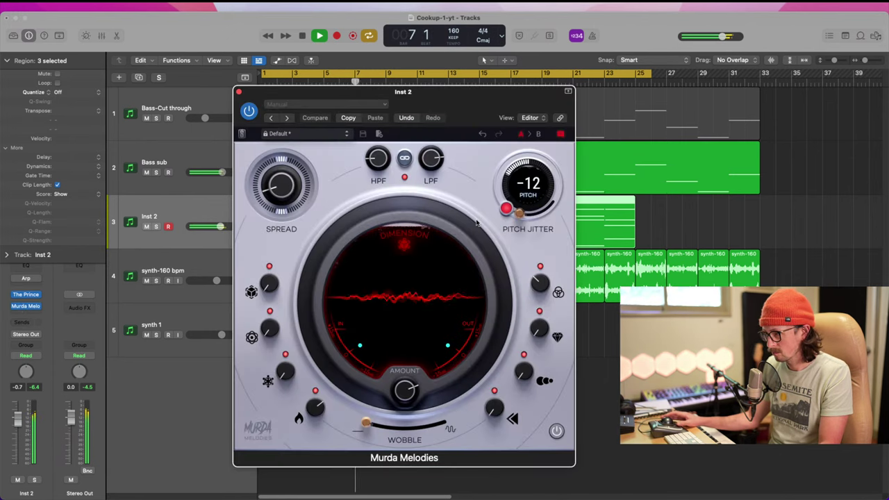
{"action": "left_click_drag", "start_coordinate": [514, 190], "coordinate": [523, 179]}
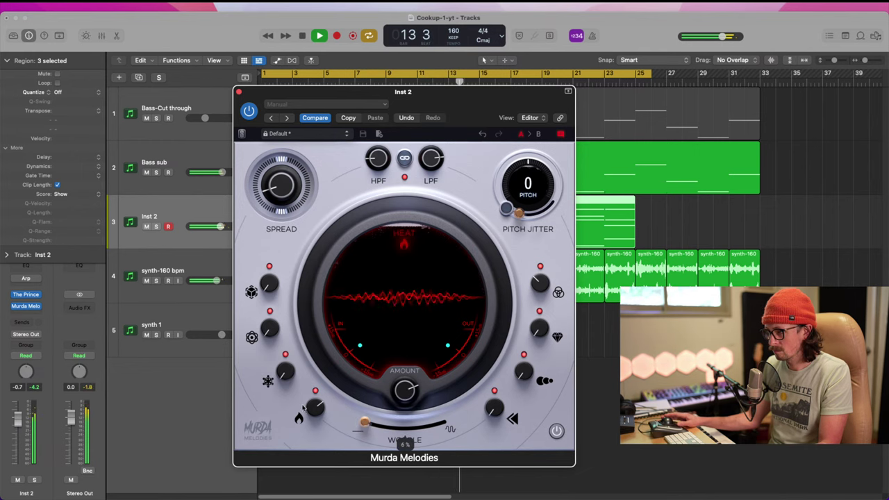
{"action": "left_click_drag", "start_coordinate": [315, 427], "coordinate": [312, 458]}
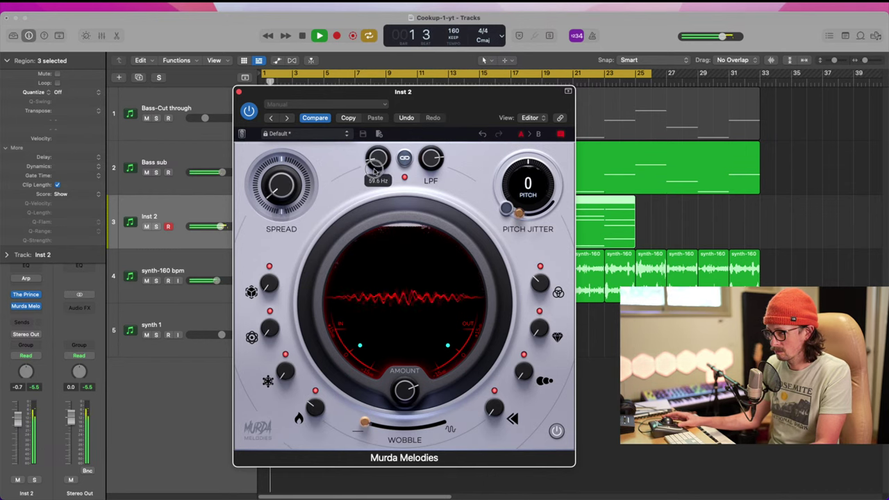
- Set Murda Melodies' high-pass filter to about 55.9 Hz and low-pass filter to about 1.94 kHz, and close the plug-in window
{"action": "left_click_drag", "start_coordinate": [429, 164], "coordinate": [429, 177]}
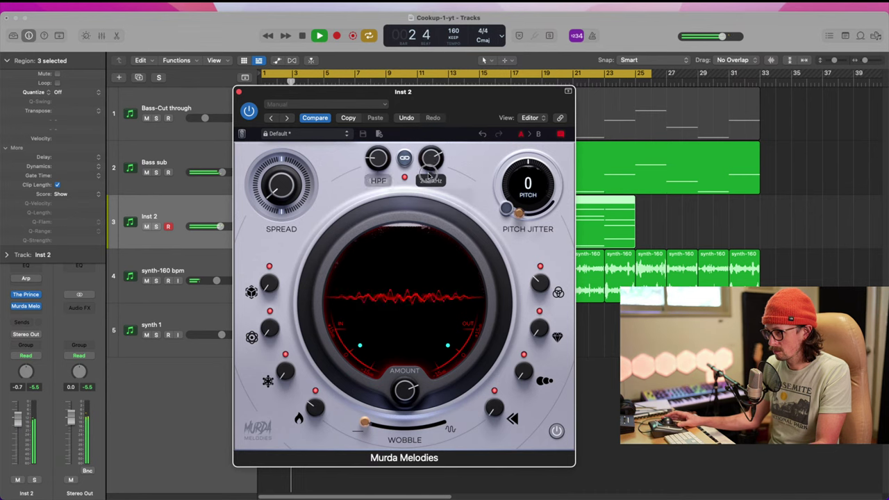
{"action": "left_click_drag", "start_coordinate": [375, 166], "coordinate": [374, 172]}
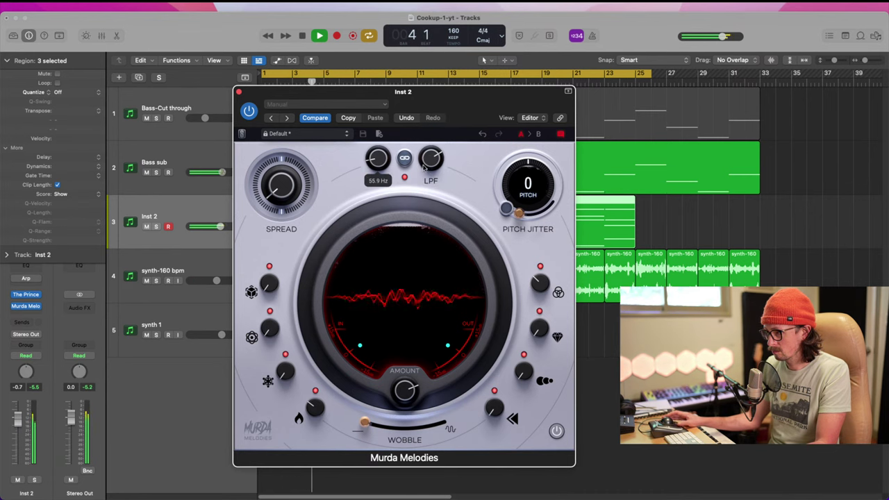
{"action": "left_click_drag", "start_coordinate": [428, 164], "coordinate": [429, 171]}
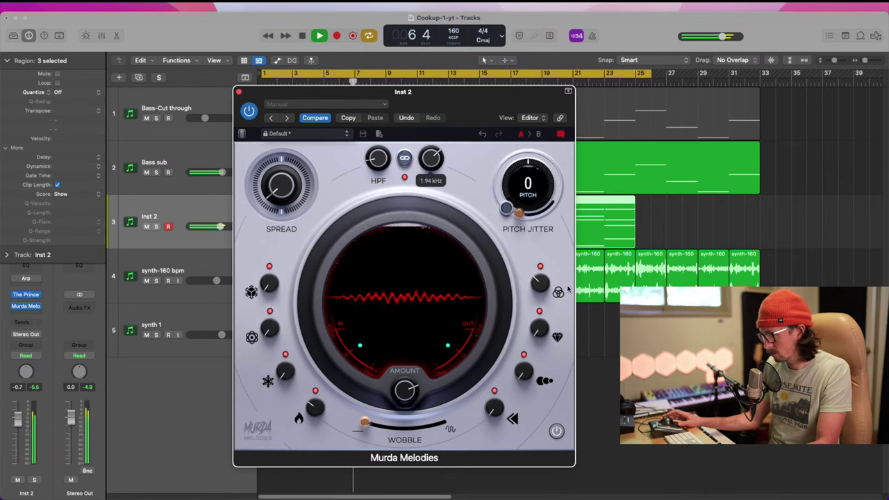
{"action": "left_click", "coordinate": [238, 91]}
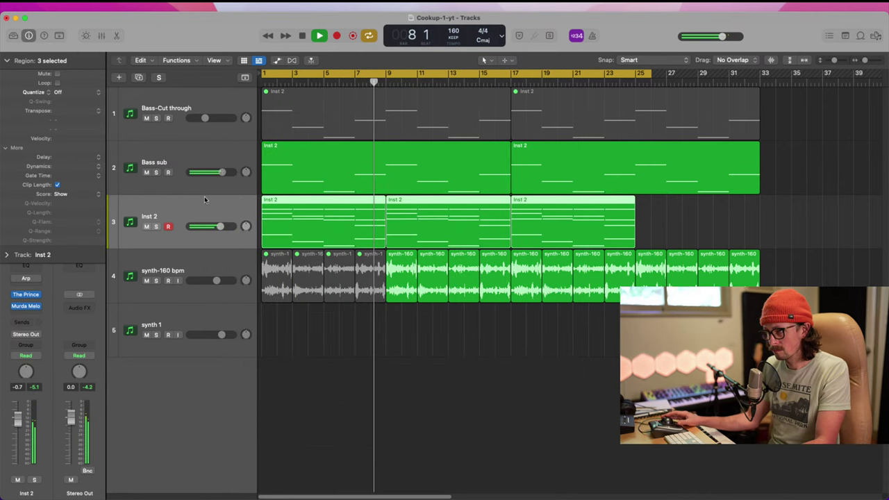
- Lower the Inst 2 track to about -2.3 dB, raise the synth-160 bpm track slightly, stop playback and save the project
{"action": "left_click_drag", "start_coordinate": [222, 227], "coordinate": [218, 227]}
{"action": "left_click_drag", "start_coordinate": [217, 280], "coordinate": [222, 275]}
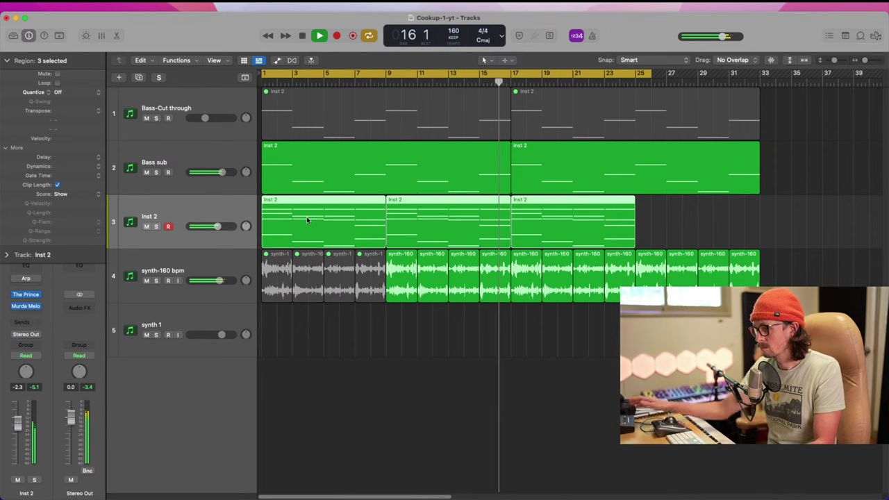
{"action": "key", "text": "space"}
{"action": "key", "text": "super+s"}
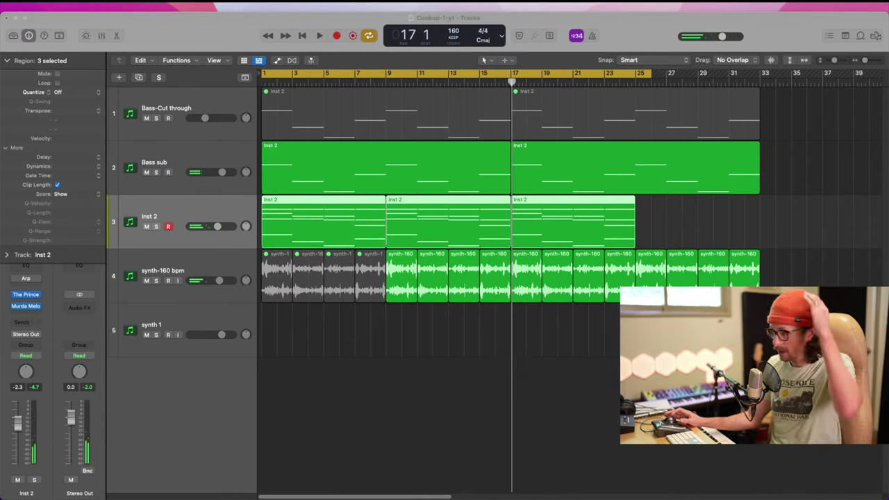
- Browse the bookmarked PROJECTS > Production folder to the client's folder, sort it by date and widen the Name column
{"action": "left_click", "coordinate": [319, 444]}
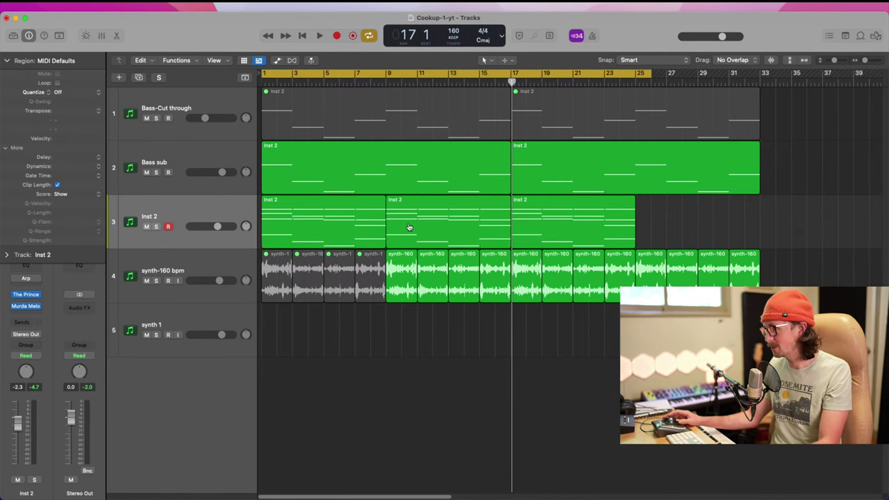
{"action": "key", "text": "f"}
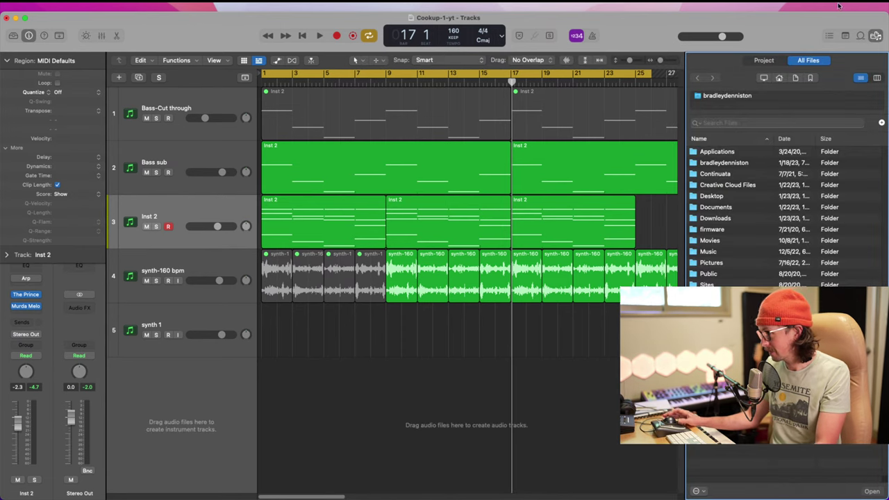
{"action": "left_click", "coordinate": [809, 78]}
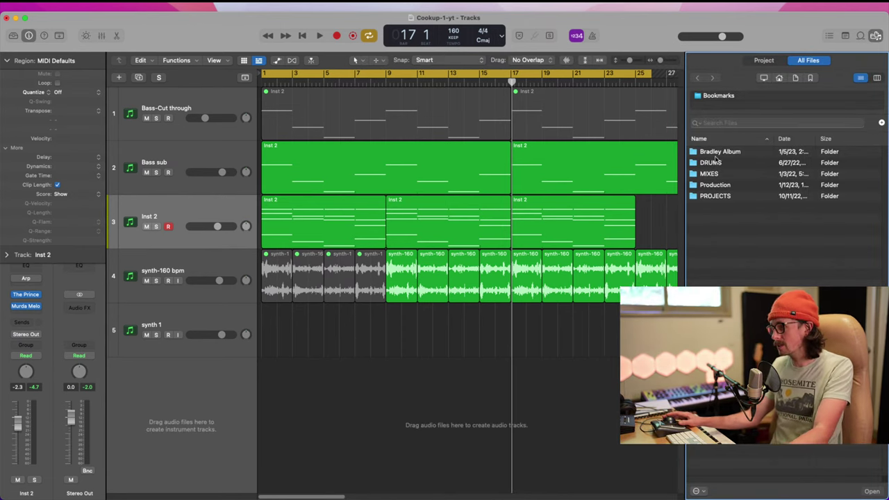
{"action": "double_click", "coordinate": [723, 197]}
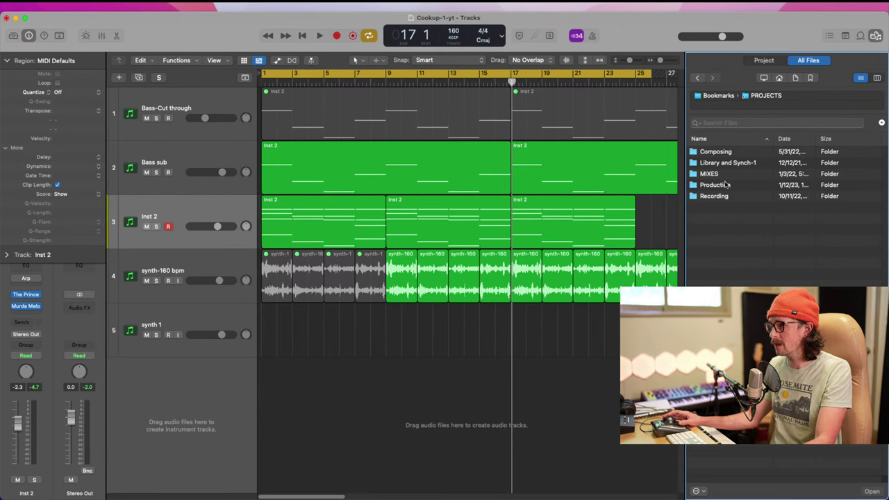
{"action": "double_click", "coordinate": [719, 184]}
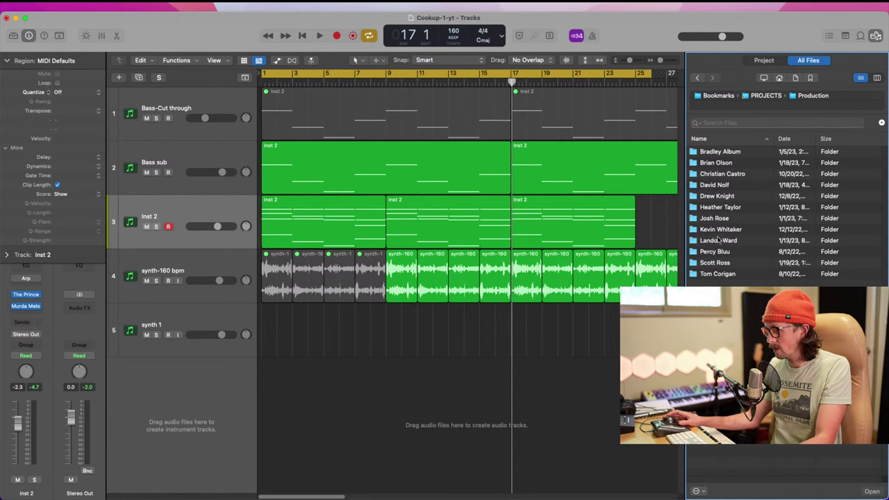
{"action": "double_click", "coordinate": [718, 240]}
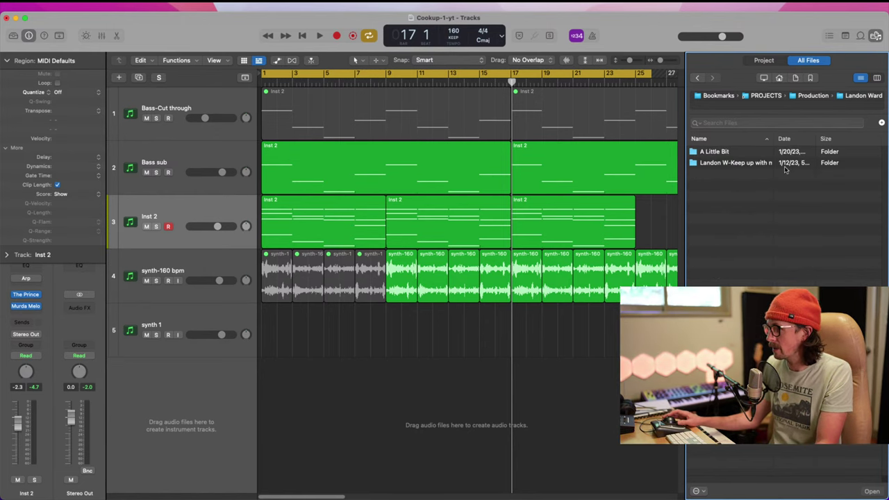
{"action": "left_click", "coordinate": [775, 139]}
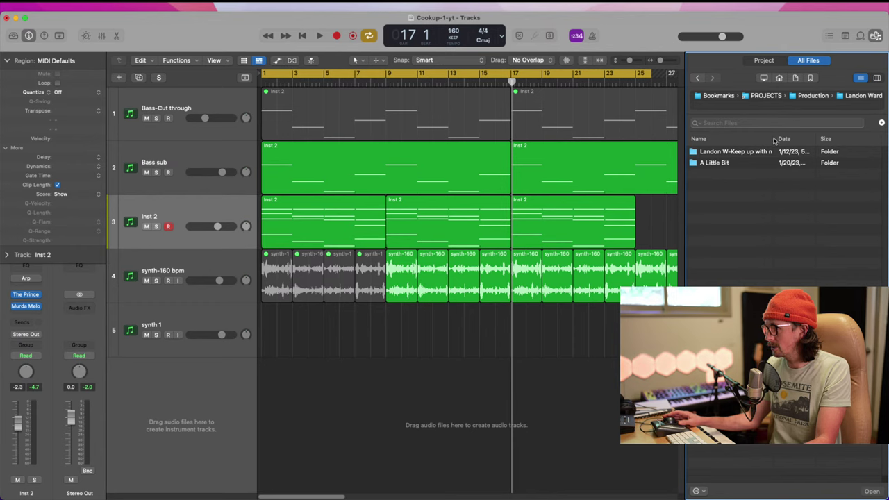
{"action": "left_click_drag", "start_coordinate": [774, 139], "coordinate": [813, 139]}
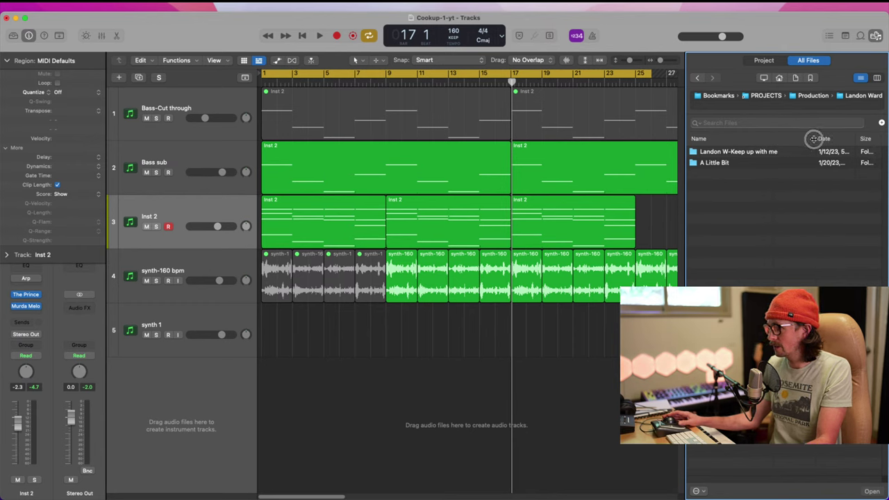
- Open the A Little Bit folder and list the tracks of the A Little Bit-01202023 project for import
{"action": "double_click", "coordinate": [736, 152]}
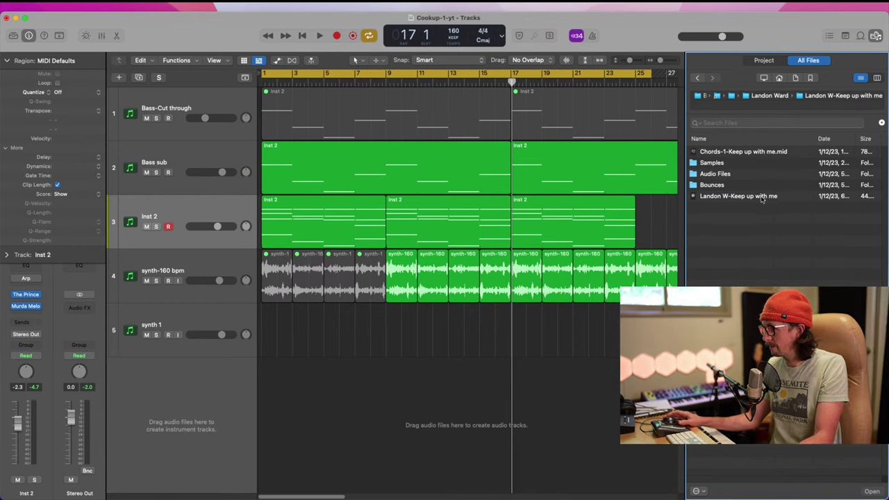
{"action": "left_click", "coordinate": [766, 96]}
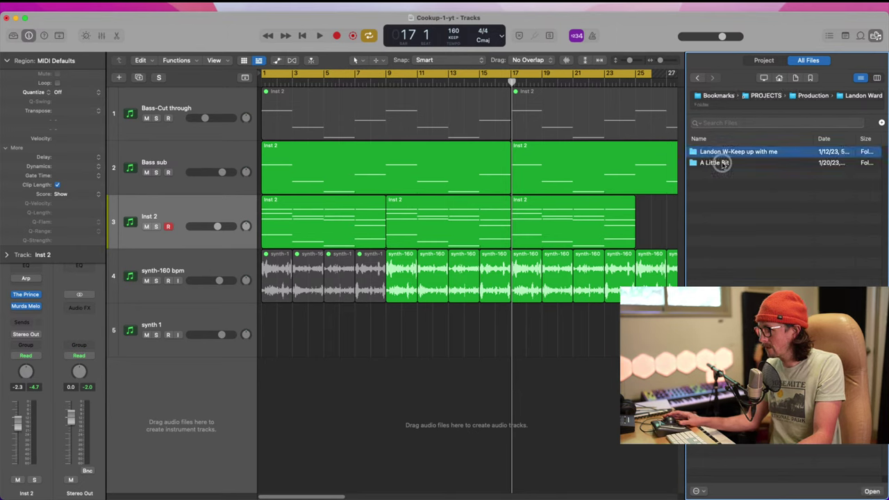
{"action": "double_click", "coordinate": [722, 164]}
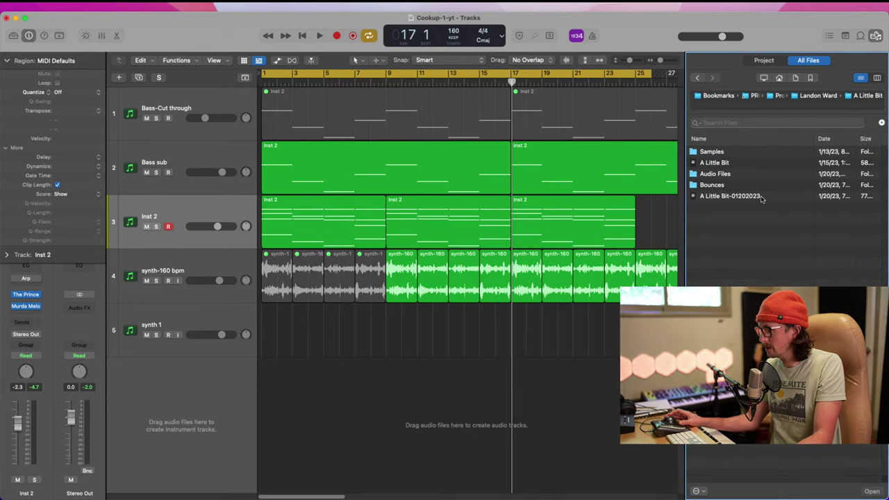
{"action": "double_click", "coordinate": [729, 196]}
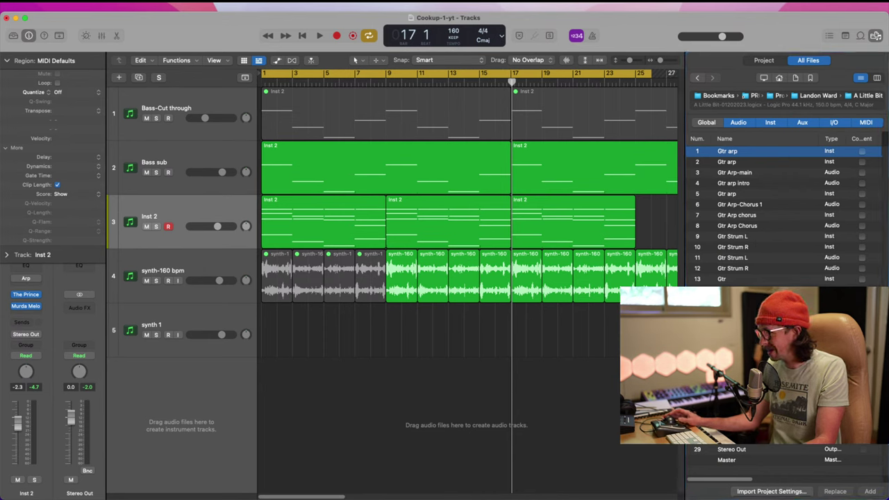
- Import the 150_HAT_MODERN hat, ONE_SHOT snare PAPPY, snare BAT and KICK_POUND_HARD tracks with their content
{"action": "left_click", "coordinate": [729, 364]}
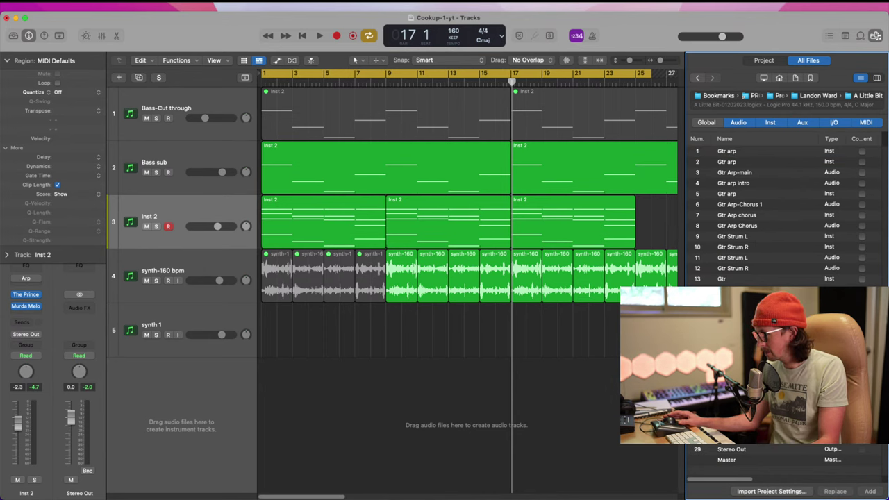
{"action": "scroll", "coordinate": [785, 208], "scroll_direction": "right", "scroll_amount": 5}
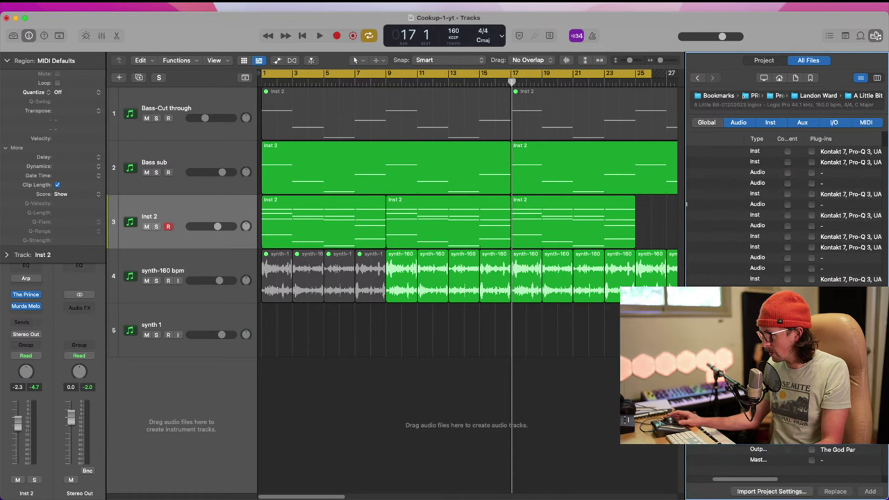
{"action": "scroll", "coordinate": [784, 208], "scroll_direction": "left", "scroll_amount": 5}
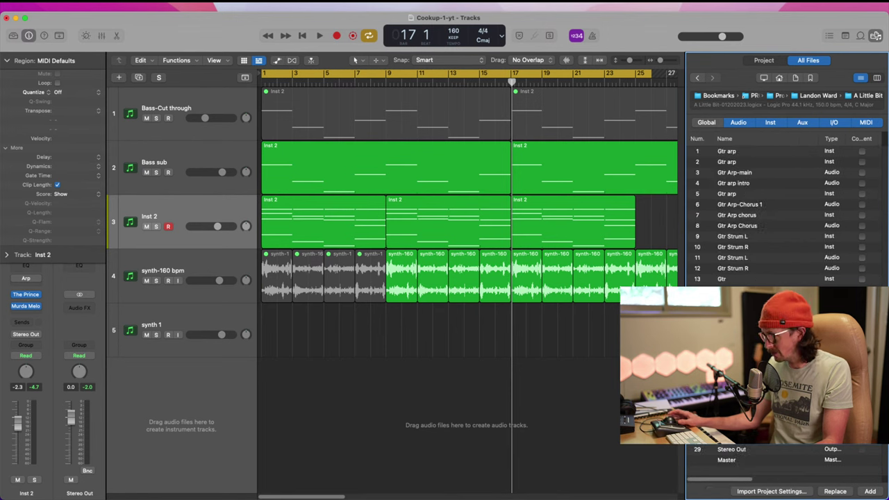
{"action": "scroll", "coordinate": [785, 208], "scroll_direction": "right", "scroll_amount": 5}
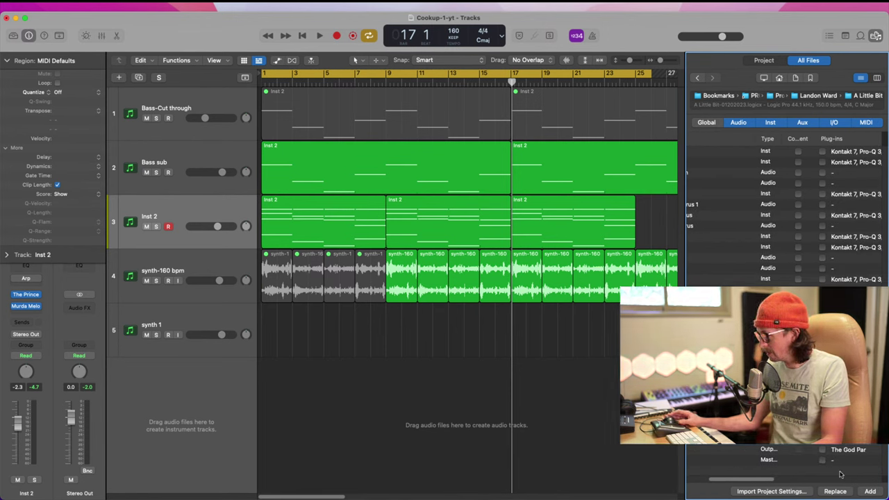
{"action": "left_click", "coordinate": [870, 492]}
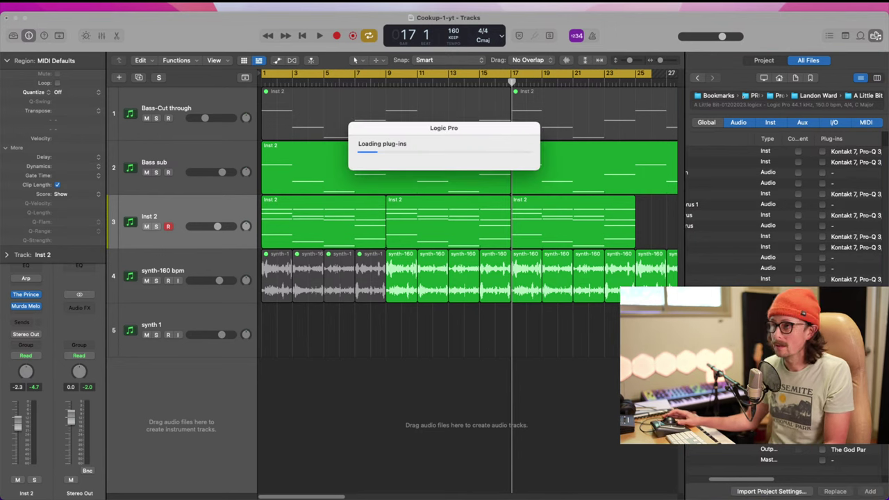
- Select the first eight bars of hat regions at bar 17 and move them to start at bar 9
{"action": "key", "text": "z"}
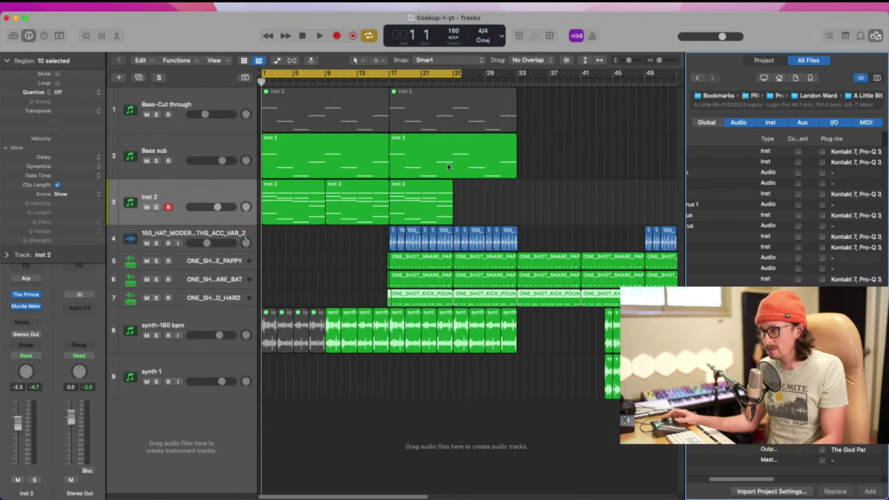
{"action": "left_click", "coordinate": [354, 200], "text": "ctrl+alt"}
{"action": "left_click", "coordinate": [443, 211], "text": "ctrl+alt"}
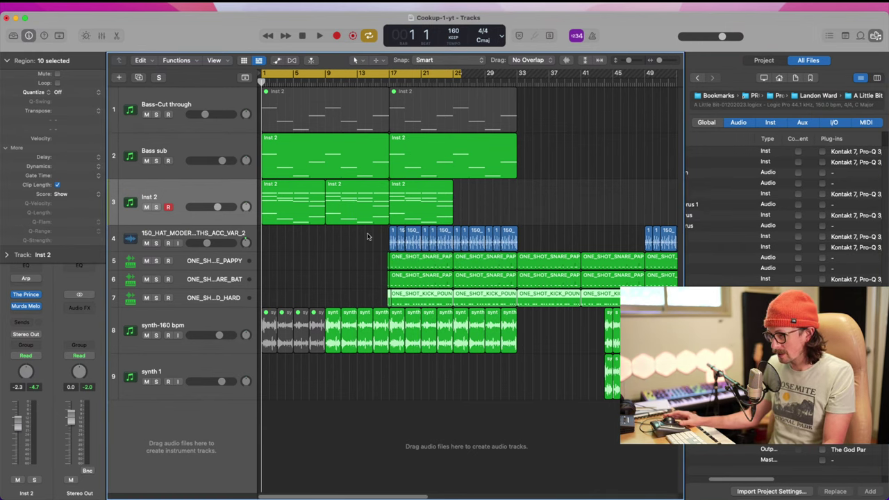
{"action": "left_click_drag", "start_coordinate": [368, 237], "coordinate": [511, 241]}
{"action": "left_click_drag", "start_coordinate": [363, 233], "coordinate": [341, 226]}
- Examine how the hat regions' transients and edges line up with the beat grid between bars 9 and 17
{"action": "key", "text": "z"}
{"action": "left_click_drag", "start_coordinate": [301, 309], "coordinate": [377, 405]}
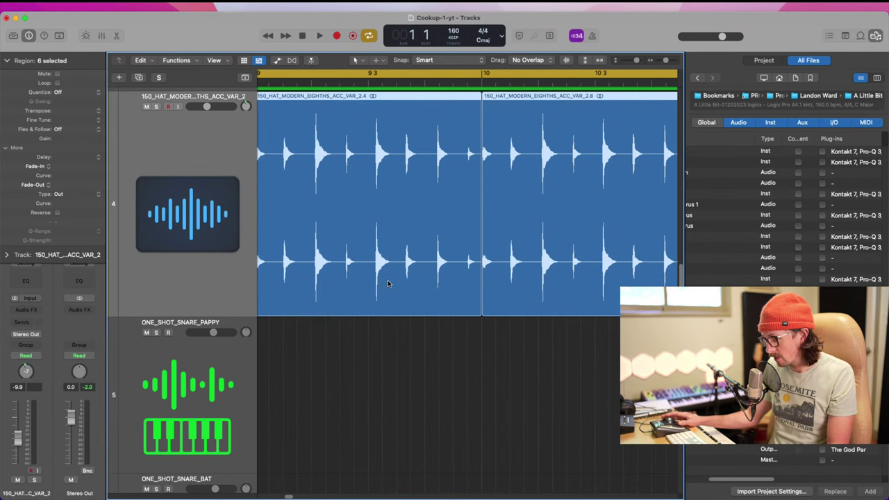
{"action": "left_click", "coordinate": [508, 268], "text": "ctrl+alt"}
{"action": "left_click_drag", "start_coordinate": [461, 275], "coordinate": [531, 371]}
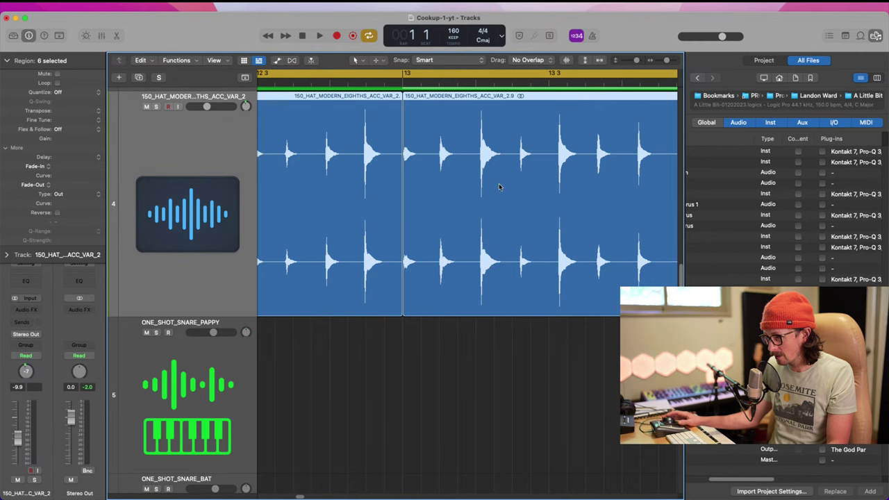
{"action": "left_click_drag", "start_coordinate": [419, 153], "coordinate": [515, 355]}
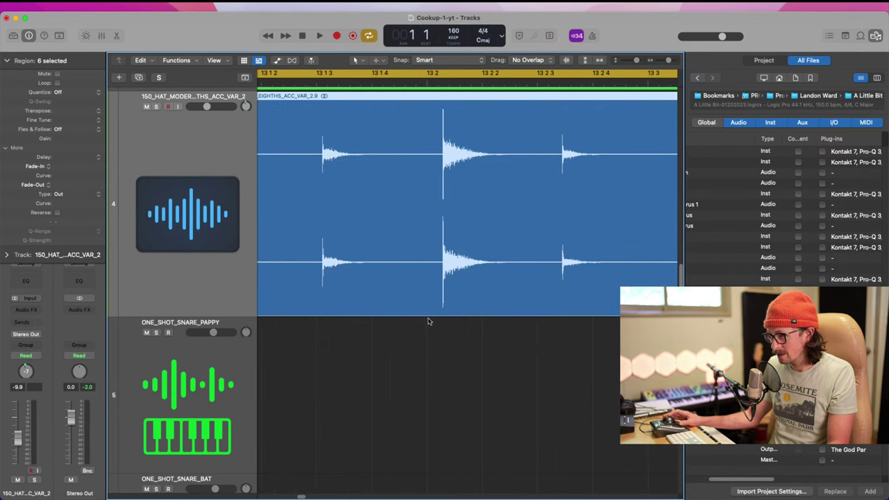
{"action": "left_click", "coordinate": [451, 315], "text": "ctrl+alt"}
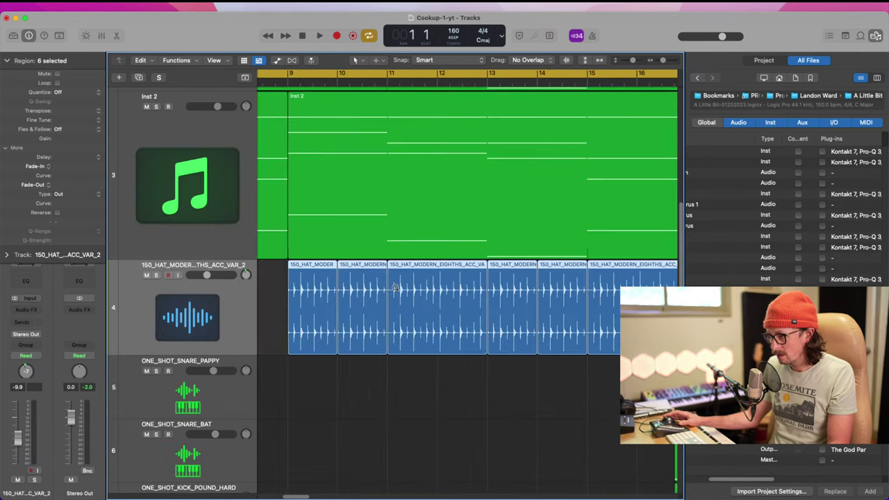
{"action": "left_click", "coordinate": [452, 380], "text": "ctrl+alt"}
{"action": "left_click_drag", "start_coordinate": [314, 224], "coordinate": [409, 278]}
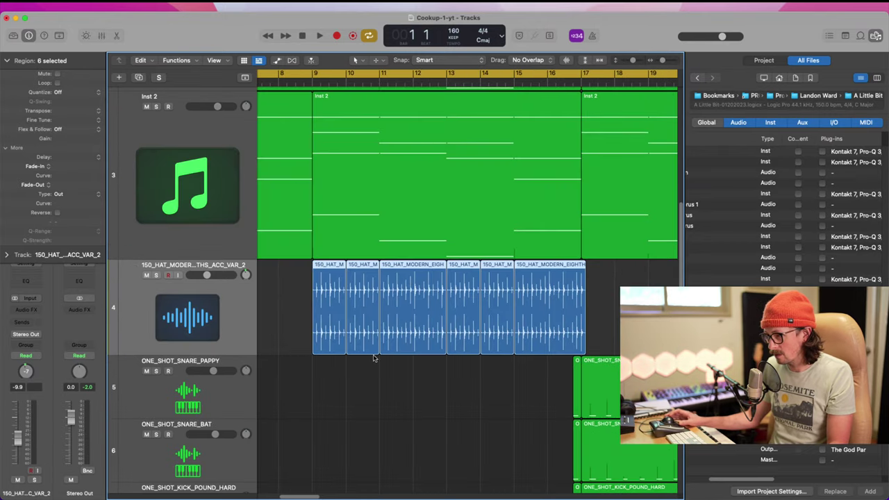
- Delete all the hat regions between bars 9 and 17
{"action": "left_click_drag", "start_coordinate": [361, 363], "coordinate": [521, 323]}
{"action": "key", "text": "Delete"}
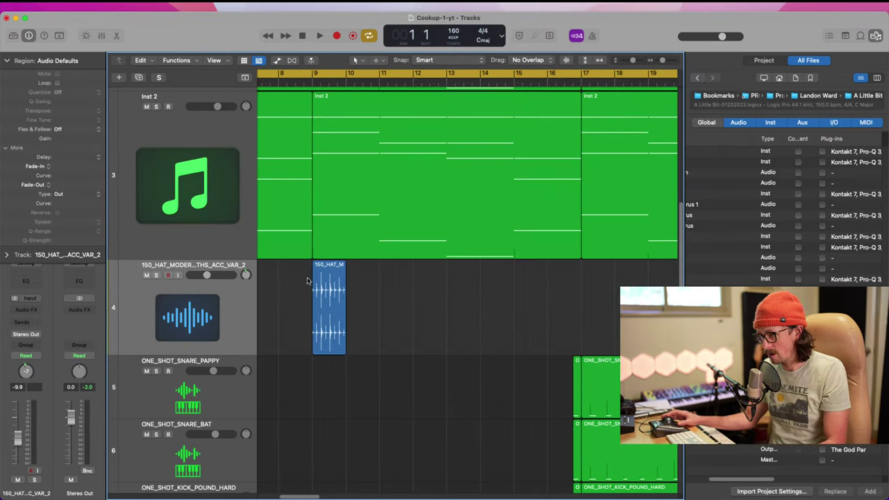
{"action": "left_click_drag", "start_coordinate": [306, 276], "coordinate": [383, 321]}
{"action": "left_click_drag", "start_coordinate": [417, 246], "coordinate": [491, 368]}
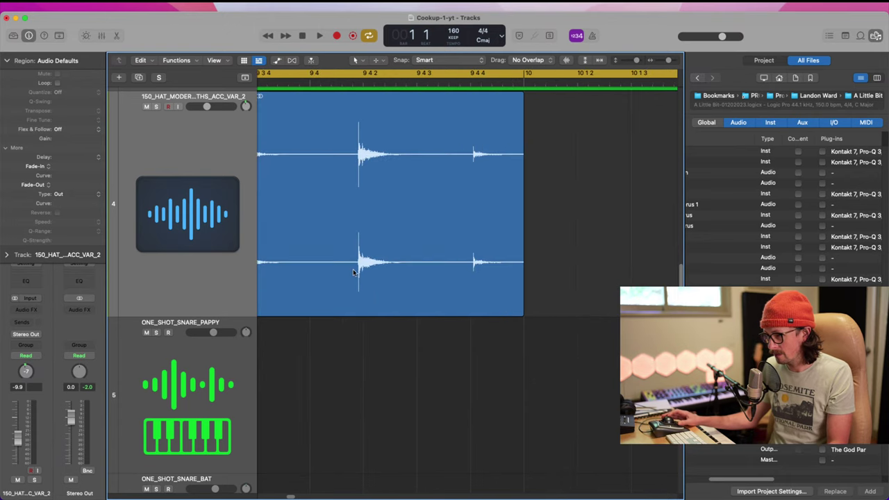
{"action": "left_click", "coordinate": [515, 308]}
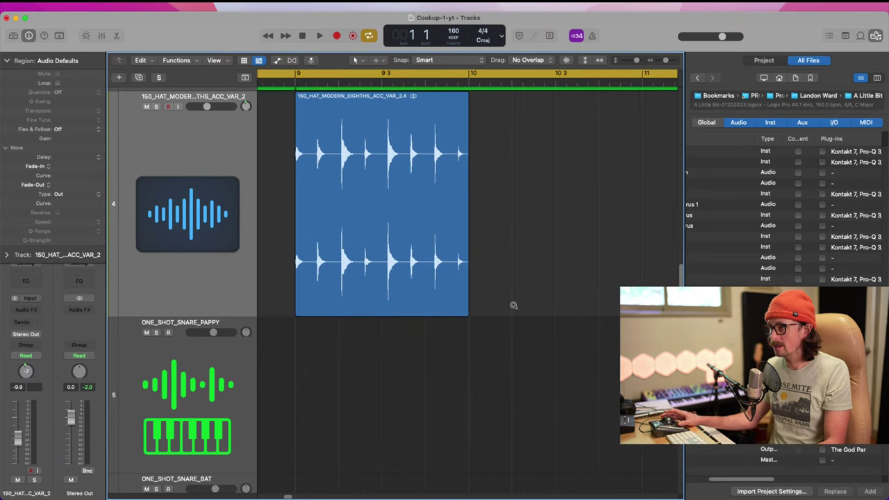
{"action": "left_click", "coordinate": [514, 304]}
{"action": "left_click", "coordinate": [336, 295]}
{"action": "left_click", "coordinate": [377, 363]}
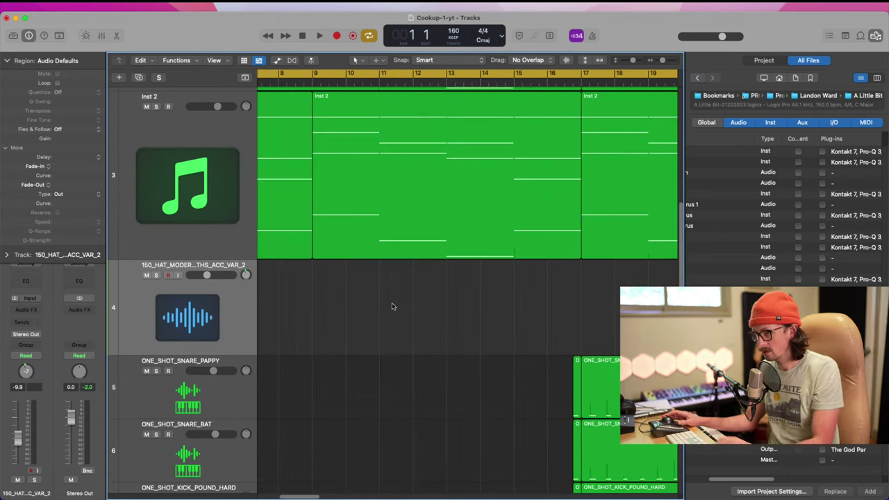
- Delete the hat regions between bars 25 and 33, keeping only the first one at bar 25
{"action": "key", "text": "z"}
{"action": "left_click", "coordinate": [407, 257]}
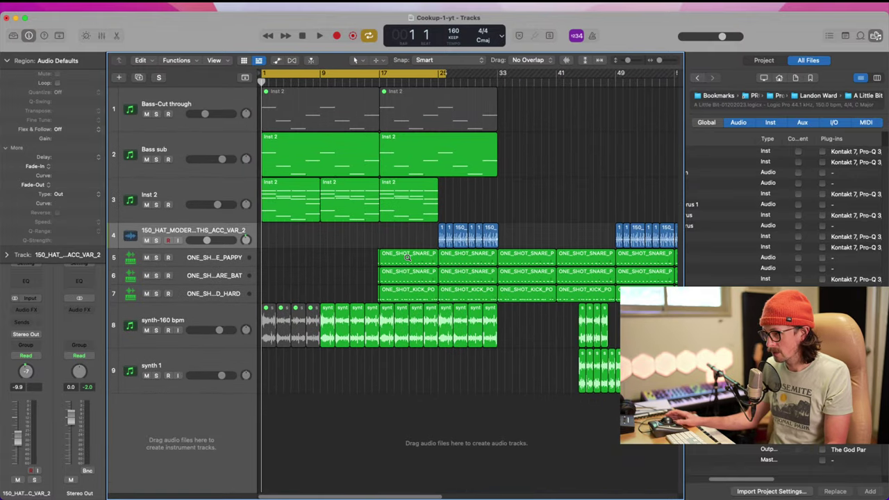
{"action": "mouse_move", "coordinate": [449, 210]}
{"action": "left_mouse_down"}
{"action": "mouse_move", "coordinate": [470, 245]}
{"action": "mouse_move", "coordinate": [502, 244]}
{"action": "left_mouse_up"}
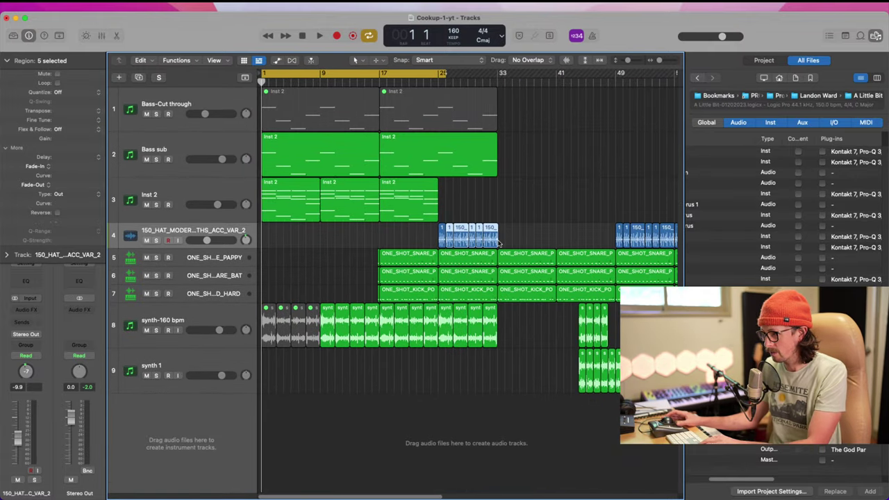
{"action": "key", "text": "Delete"}
- Extend the hat region at bar 25 to four bars so it ends on bar 29, and check its transients against the grid
{"action": "left_click_drag", "start_coordinate": [449, 237], "coordinate": [469, 238]}
{"action": "left_click_drag", "start_coordinate": [421, 204], "coordinate": [505, 249]}
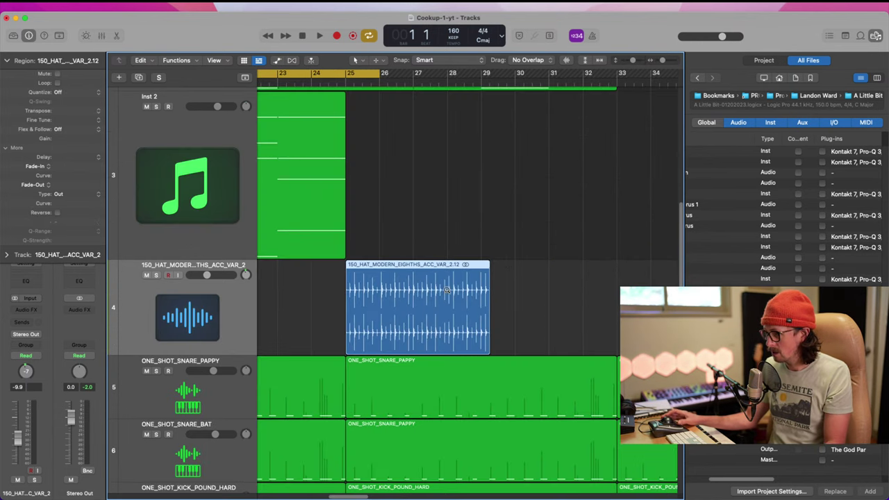
{"action": "left_click_drag", "start_coordinate": [328, 252], "coordinate": [585, 351]}
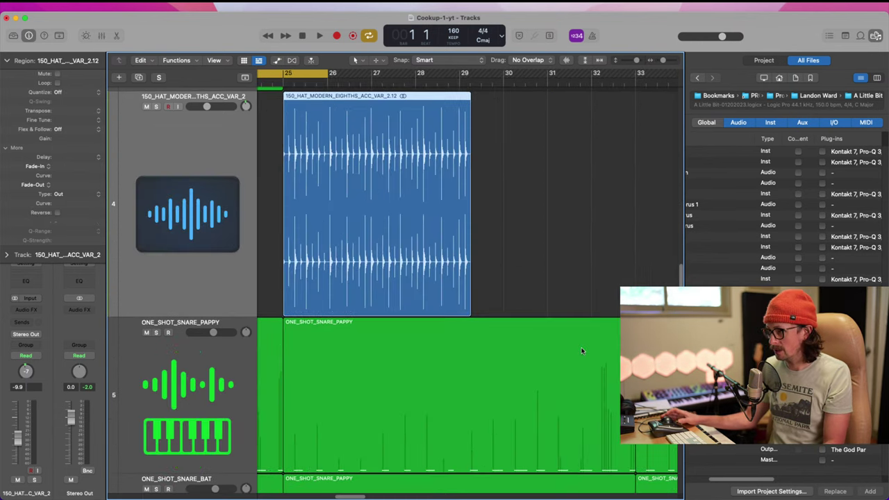
{"action": "left_click_drag", "start_coordinate": [469, 290], "coordinate": [456, 300]}
{"action": "left_click_drag", "start_coordinate": [268, 135], "coordinate": [387, 253]}
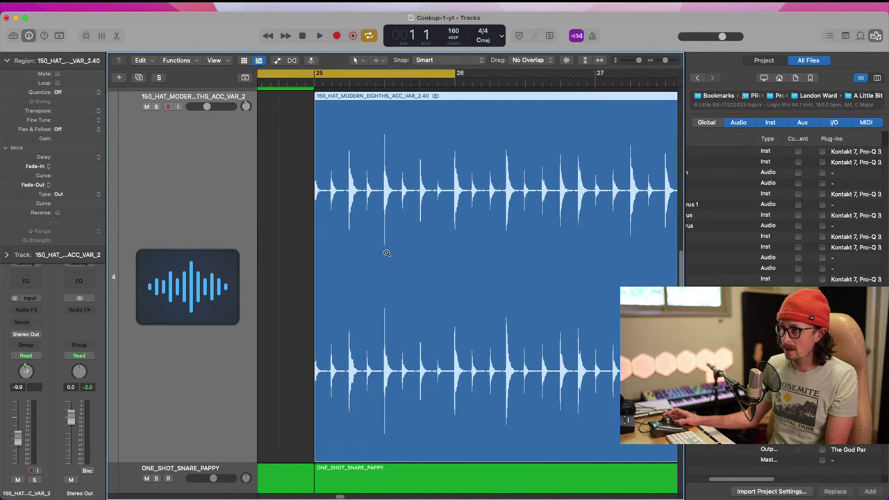
{"action": "left_click_drag", "start_coordinate": [345, 123], "coordinate": [466, 234]}
{"action": "left_click", "coordinate": [456, 224], "text": "ctrl+alt"}
{"action": "left_click", "coordinate": [448, 228], "text": "ctrl+alt"}
{"action": "left_click", "coordinate": [403, 246], "text": "ctrl+alt"}
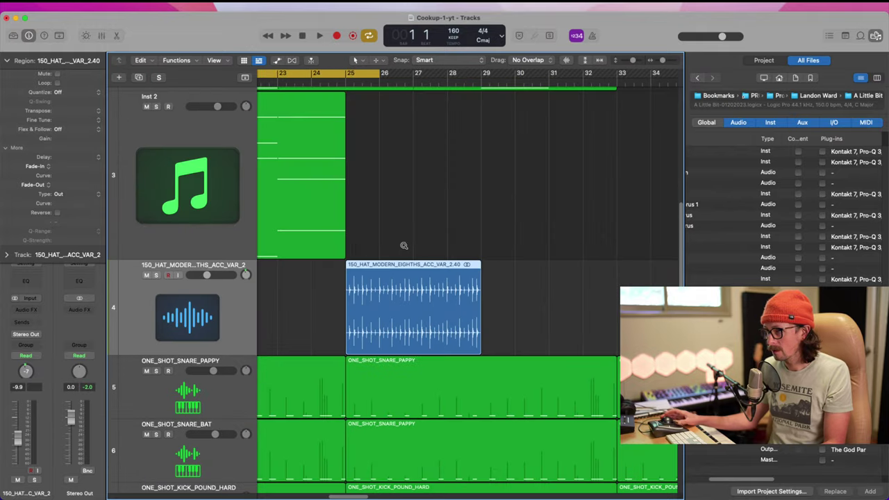
- Move the four-bar hat region from bar 25 to start at bar 17 on the same track
{"action": "left_click", "coordinate": [375, 312], "text": "ctrl+alt"}
{"action": "left_click", "coordinate": [470, 323], "text": "ctrl+alt"}
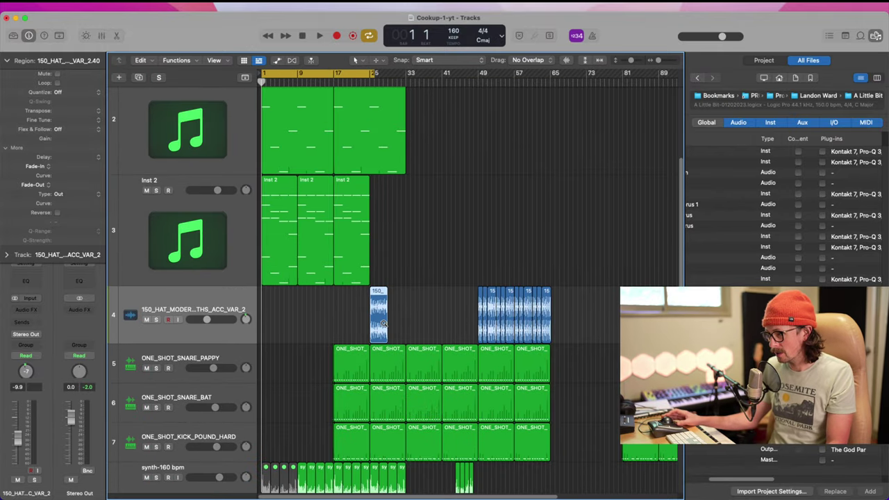
{"action": "left_click_drag", "start_coordinate": [378, 321], "coordinate": [344, 347]}
{"action": "key", "text": "super+z"}
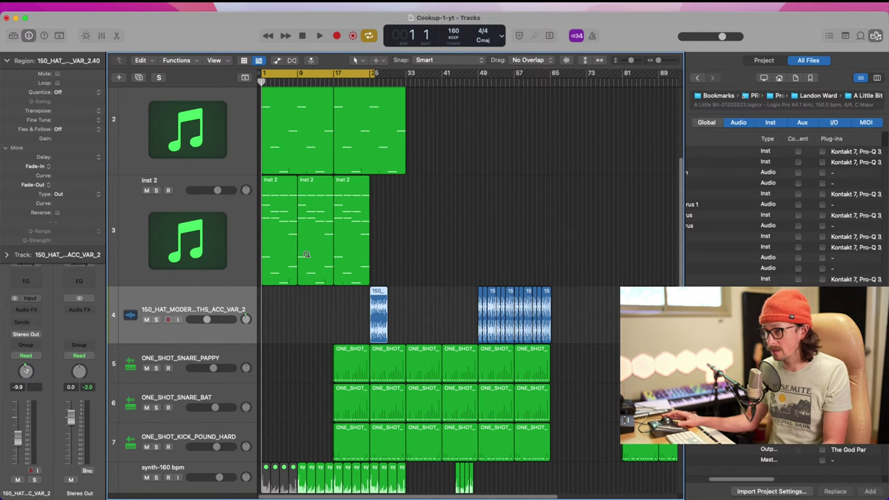
{"action": "left_click_drag", "start_coordinate": [321, 269], "coordinate": [476, 400]}
{"action": "left_click_drag", "start_coordinate": [399, 293], "coordinate": [307, 295]}
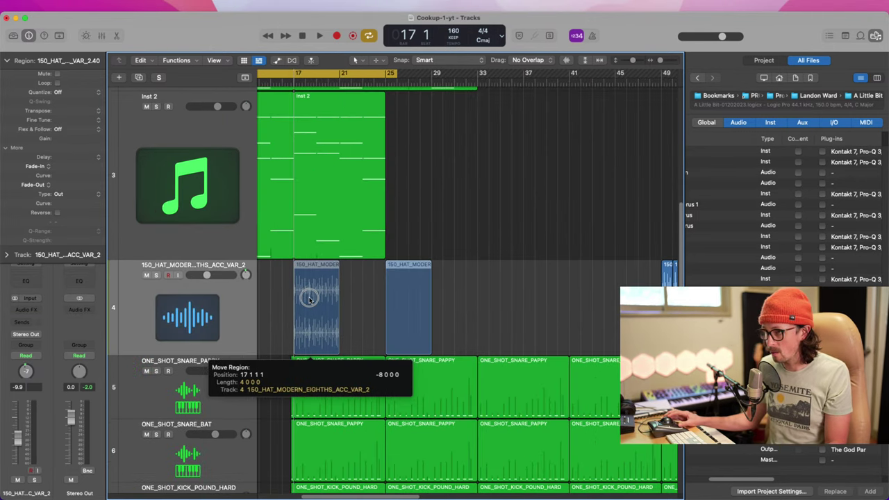
- Delete the short leftover regions just before bar 17 on the two snare tracks and the kick track
{"action": "left_click", "coordinate": [301, 241], "text": "ctrl+alt"}
{"action": "left_click", "coordinate": [420, 337], "text": "ctrl+alt"}
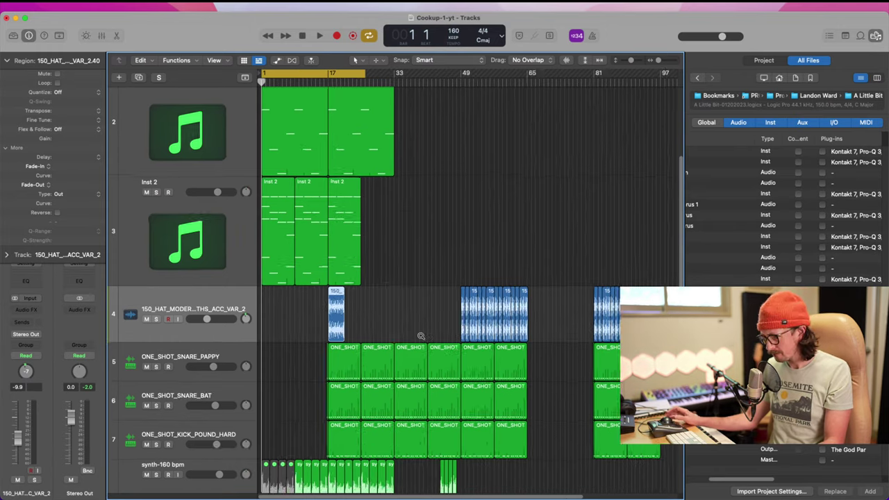
{"action": "left_click", "coordinate": [417, 333], "text": "ctrl+alt"}
{"action": "left_click", "coordinate": [373, 272], "text": "ctrl+alt"}
{"action": "left_click", "coordinate": [366, 264], "text": "ctrl+alt"}
{"action": "left_click", "coordinate": [360, 255], "text": "ctrl+alt"}
{"action": "left_click_drag", "start_coordinate": [360, 255], "coordinate": [267, 413]}
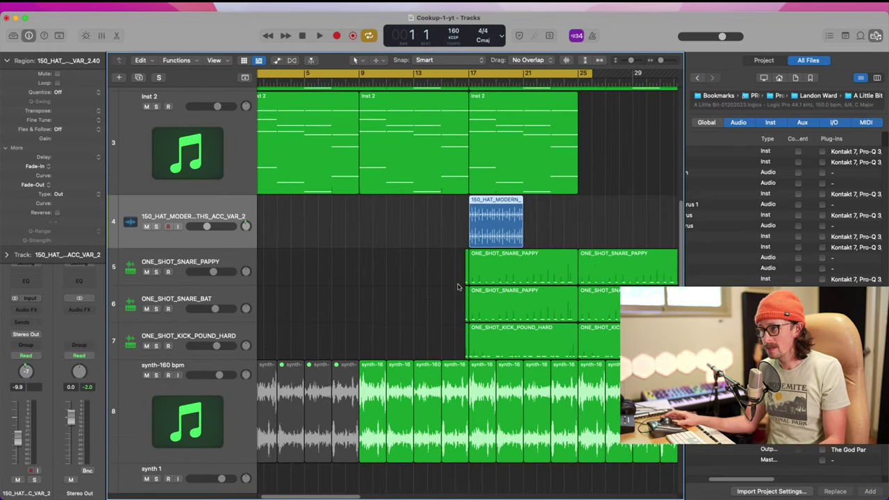
{"action": "left_click_drag", "start_coordinate": [456, 277], "coordinate": [468, 331]}
{"action": "key", "text": "Delete"}
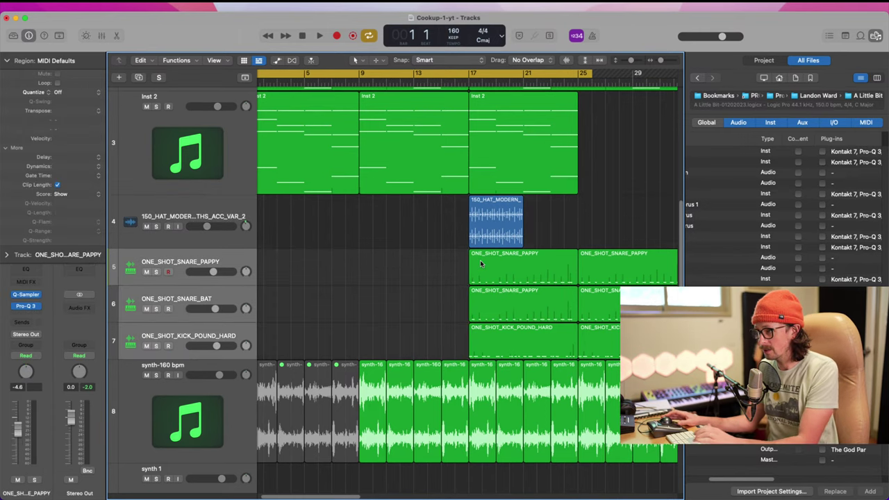
- Repeat the four-bar hat region at bar 17 once so that the hats fill eight bars
{"action": "left_click", "coordinate": [428, 266]}
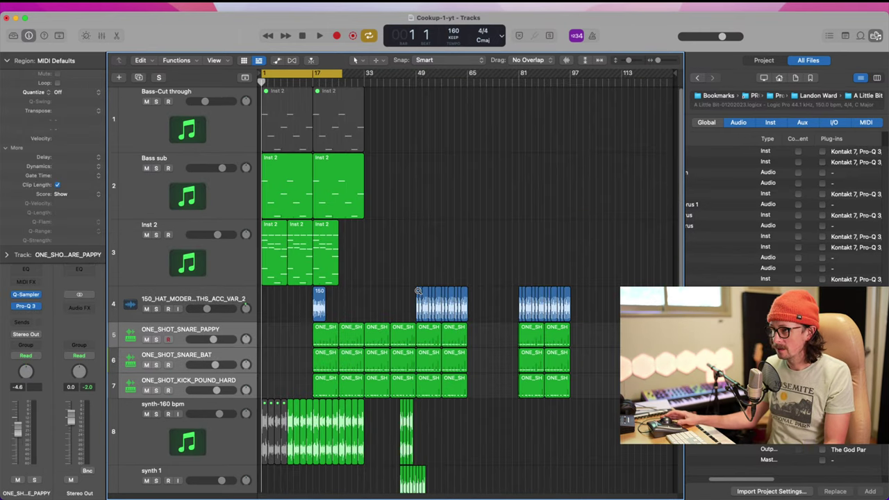
{"action": "left_click", "coordinate": [319, 309]}
{"action": "key", "text": "super+r"}
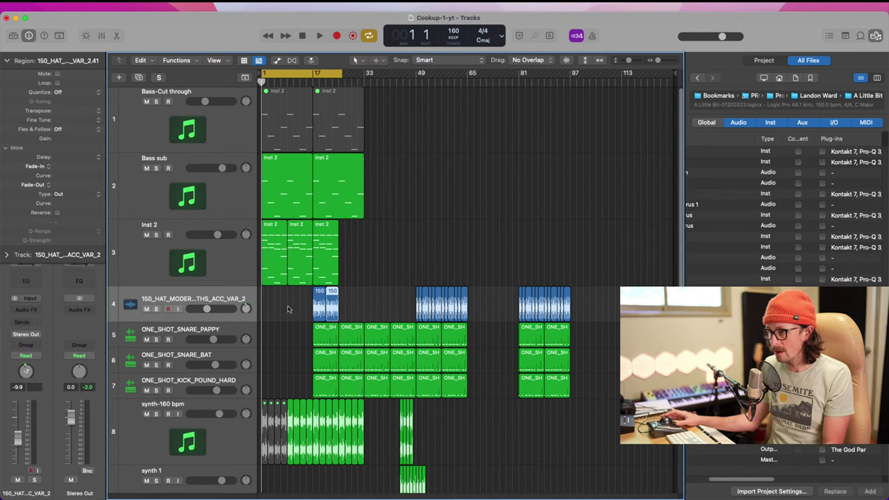
- Move the eight-bar block of hat, snare and kick regions to bar 9, and delete all remaining drum regions from bar 25 onward
{"action": "left_click_drag", "start_coordinate": [288, 309], "coordinate": [332, 375]}
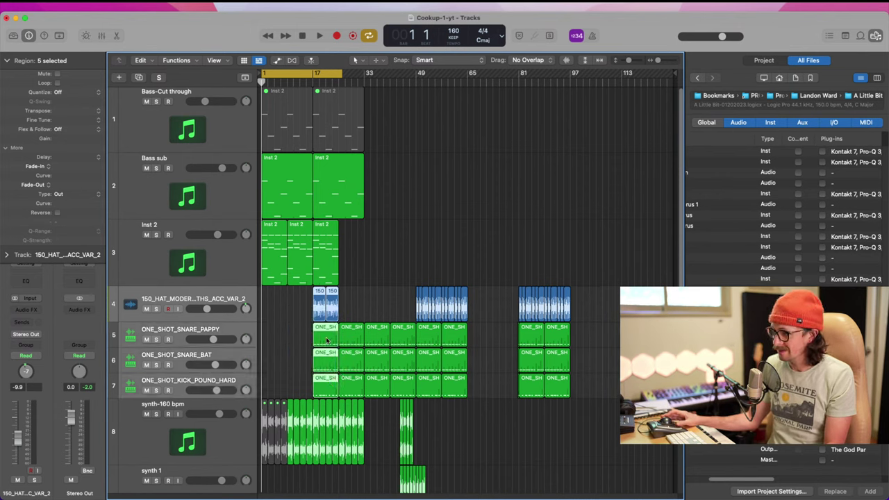
{"action": "left_click_drag", "start_coordinate": [327, 340], "coordinate": [301, 341]}
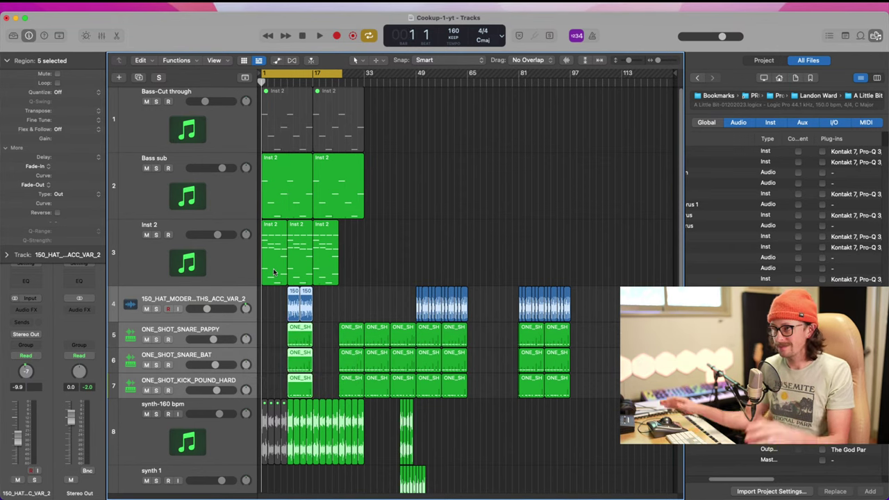
{"action": "left_click_drag", "start_coordinate": [338, 300], "coordinate": [582, 389]}
{"action": "key", "text": "Delete"}
{"action": "scroll", "coordinate": [441, 361], "scroll_direction": "down", "scroll_amount": 3}
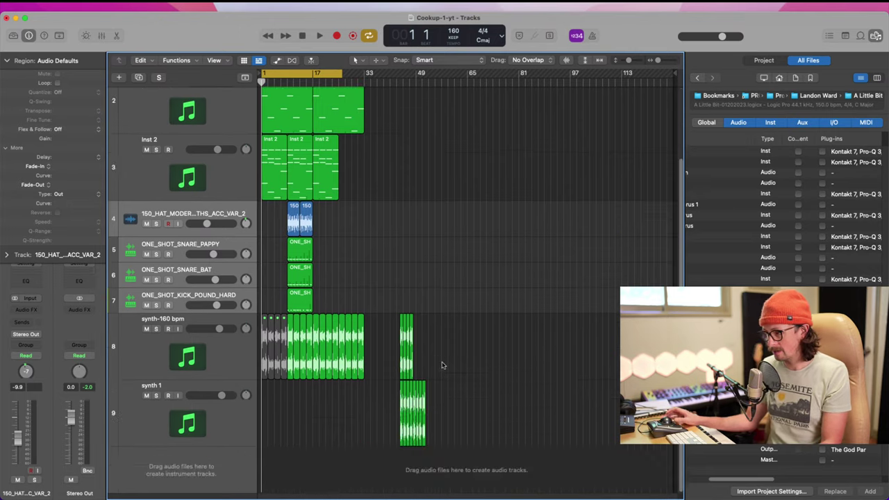
- Repeat the hat, snare and kick regions of bars 9 to 17 once, starting at bar 17
{"action": "left_click_drag", "start_coordinate": [355, 192], "coordinate": [272, 357]}
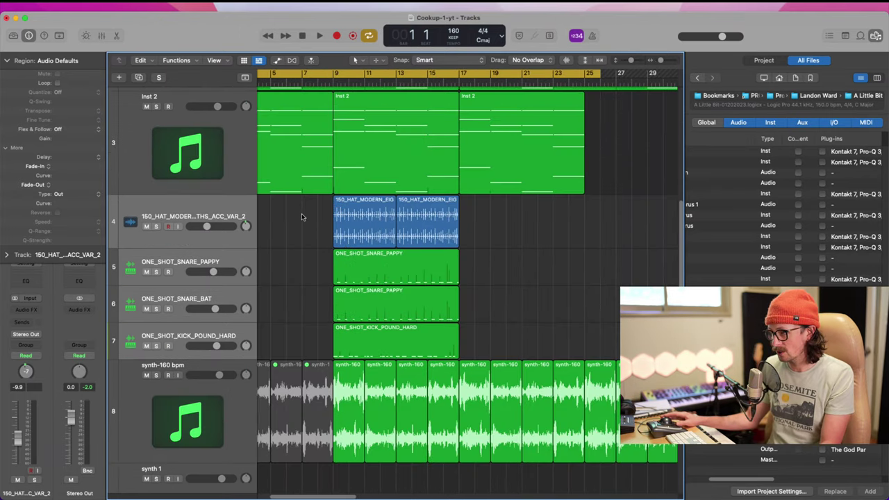
{"action": "left_click_drag", "start_coordinate": [313, 218], "coordinate": [477, 354]}
{"action": "key", "text": "super+r"}
{"action": "left_click", "coordinate": [539, 242], "text": "ctrl+alt"}
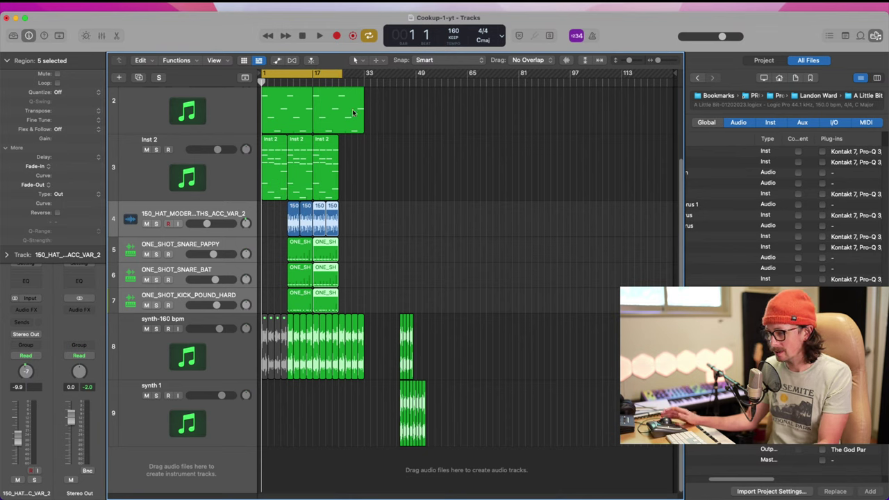
- Play the arrangement from bar 1 into the drum entry at bar 9, and collapse the Region inspector
{"action": "key", "text": "super+Tab"}
{"action": "left_click", "coordinate": [586, 421]}
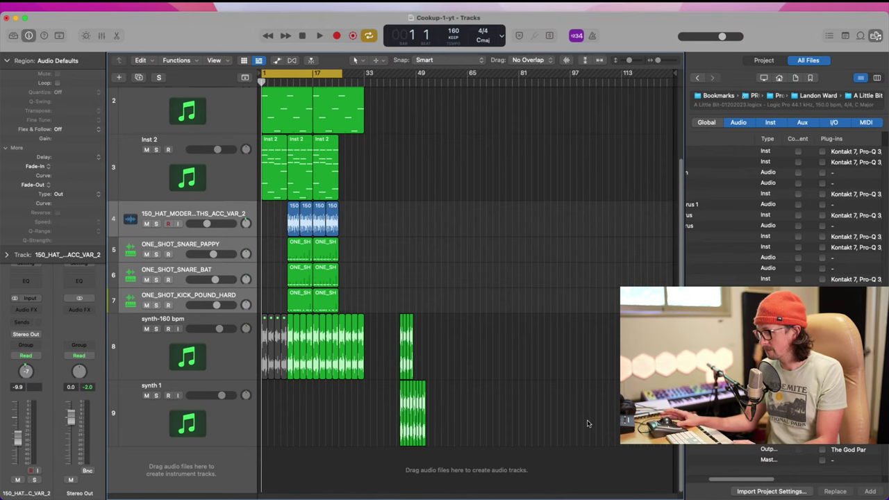
{"action": "key", "text": "space"}
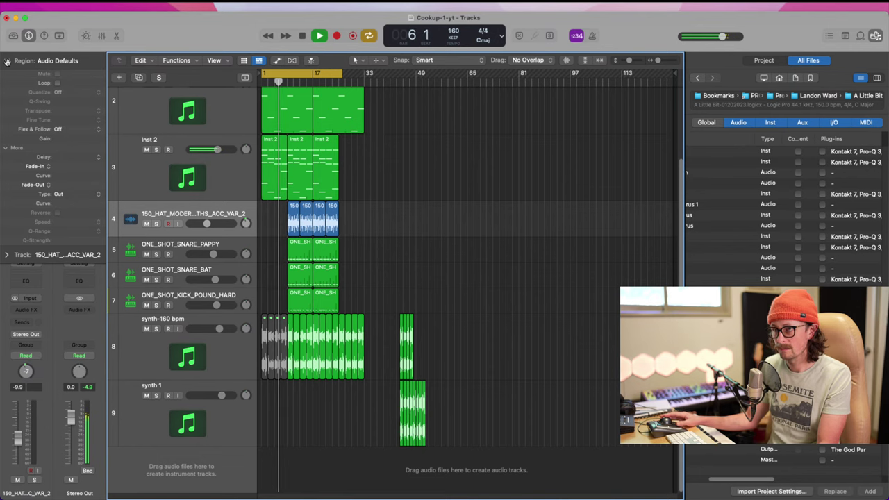
{"action": "left_click", "coordinate": [30, 62]}
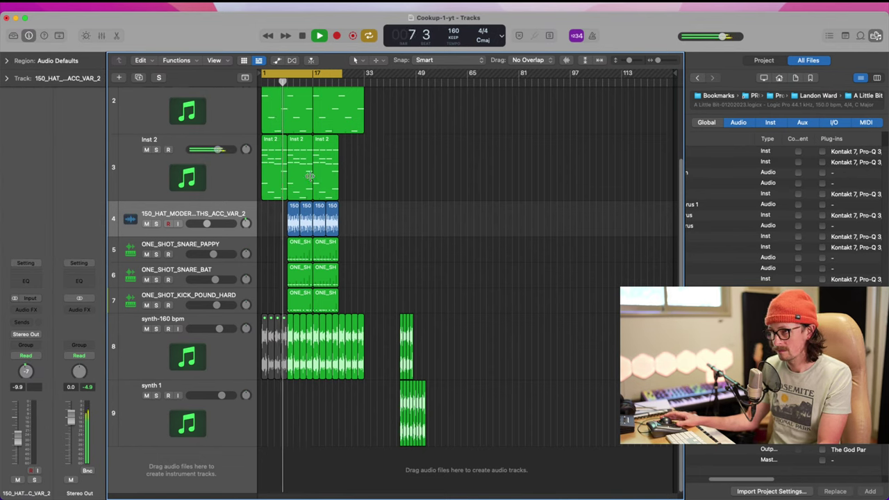
{"action": "left_click", "coordinate": [474, 205]}
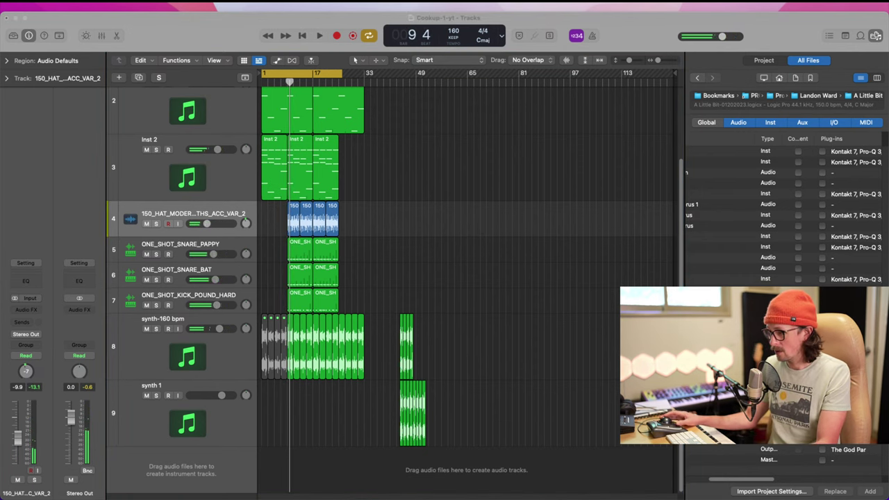
- Reopen the Cookup-1-yt project from the recent projects
{"action": "left_click", "coordinate": [163, 38]}
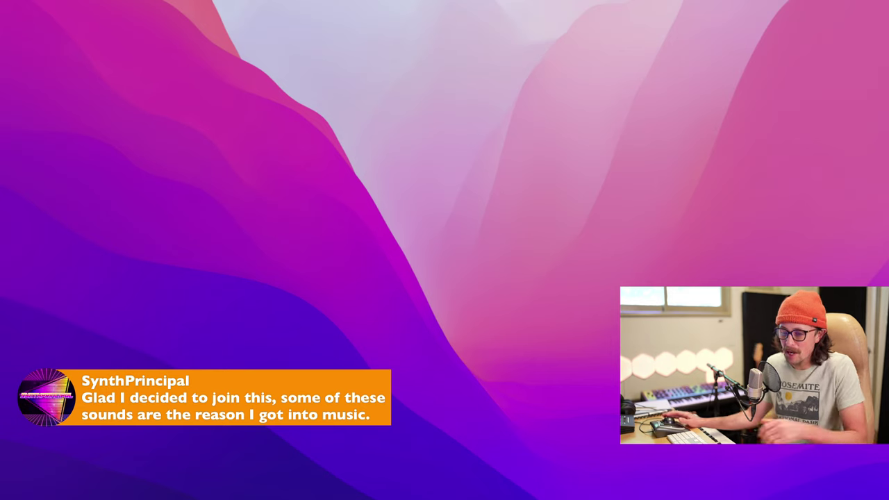
{"action": "left_click", "coordinate": [61, 3]}
{"action": "mouse_move", "coordinate": [87, 45]}
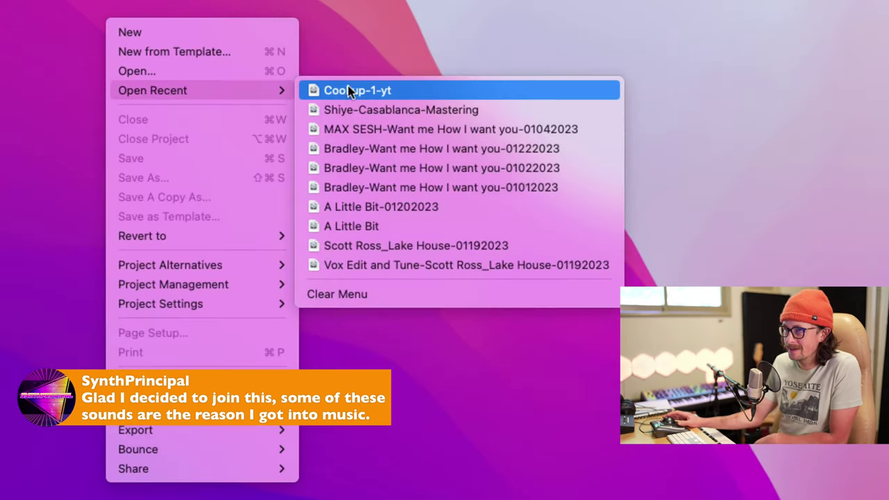
{"action": "left_click", "coordinate": [354, 93]}
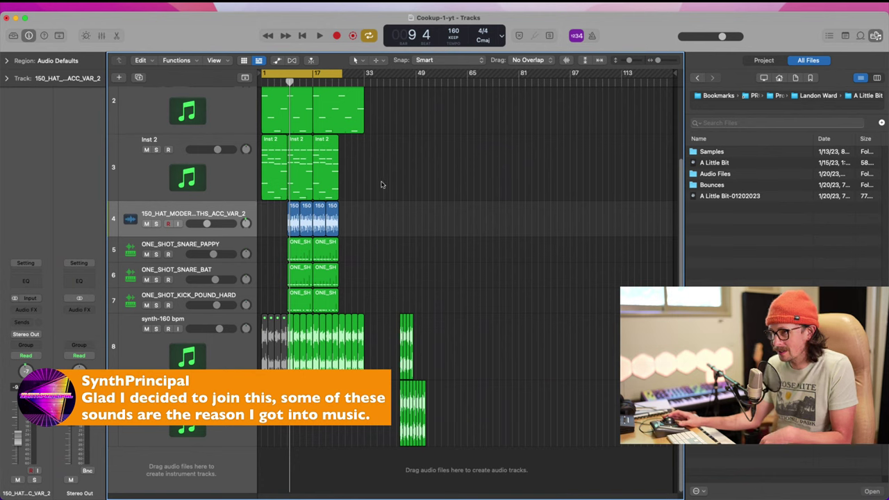
- Lower the Inst 2 track's volume slightly during playback from bar 1, and open its The Prince plug-in
{"action": "key", "text": "super+Tab"}
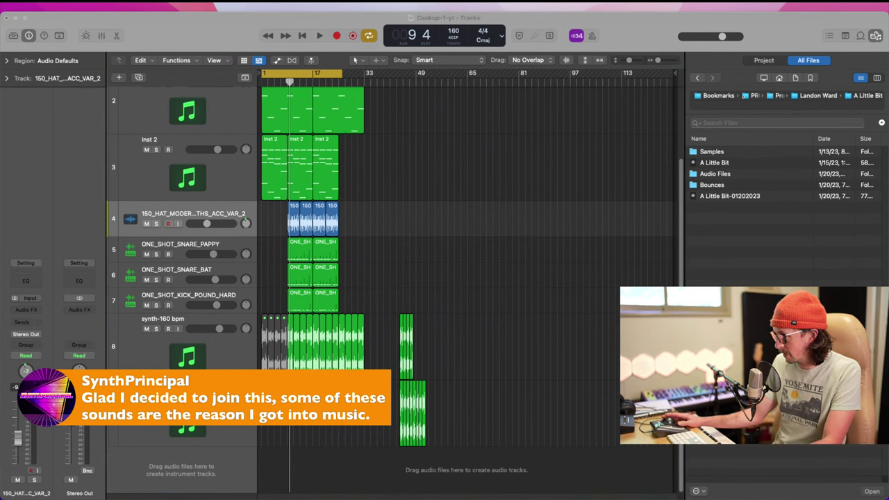
{"action": "left_click", "coordinate": [548, 453]}
{"action": "key", "text": "space"}
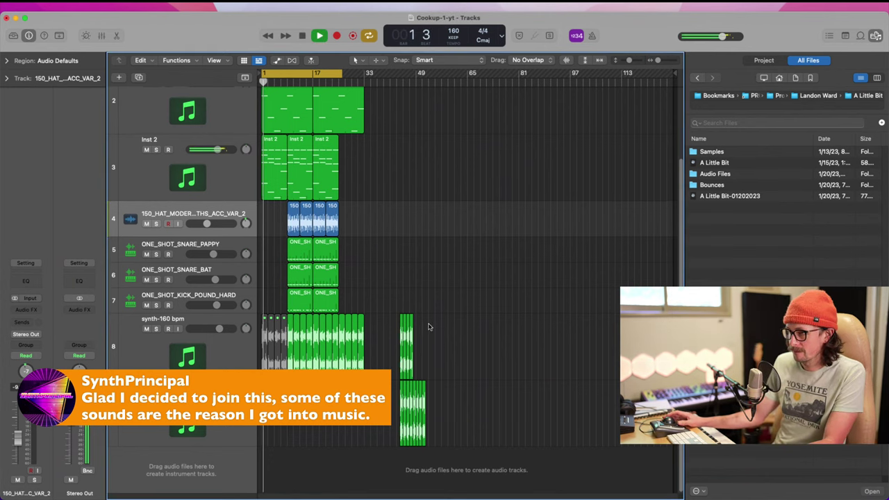
{"action": "scroll", "coordinate": [312, 208], "scroll_direction": "up", "scroll_amount": 3}
{"action": "left_click", "coordinate": [217, 236]}
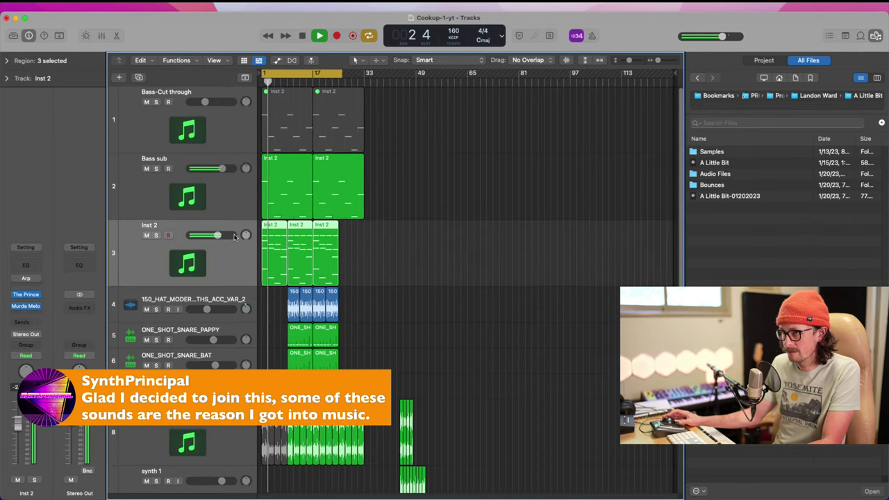
{"action": "mouse_move", "coordinate": [216, 237]}
{"action": "left_mouse_down"}
{"action": "mouse_move", "coordinate": [189, 251]}
{"action": "mouse_move", "coordinate": [208, 248]}
{"action": "left_mouse_up"}
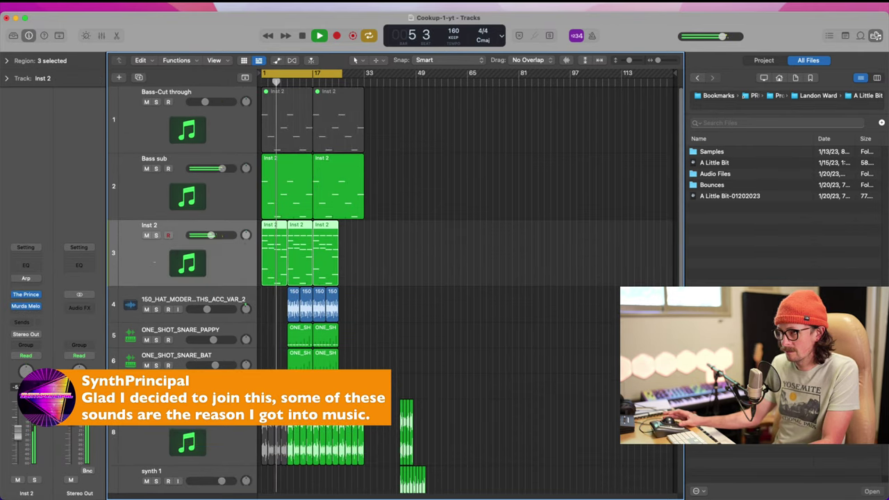
{"action": "left_click", "coordinate": [26, 295]}
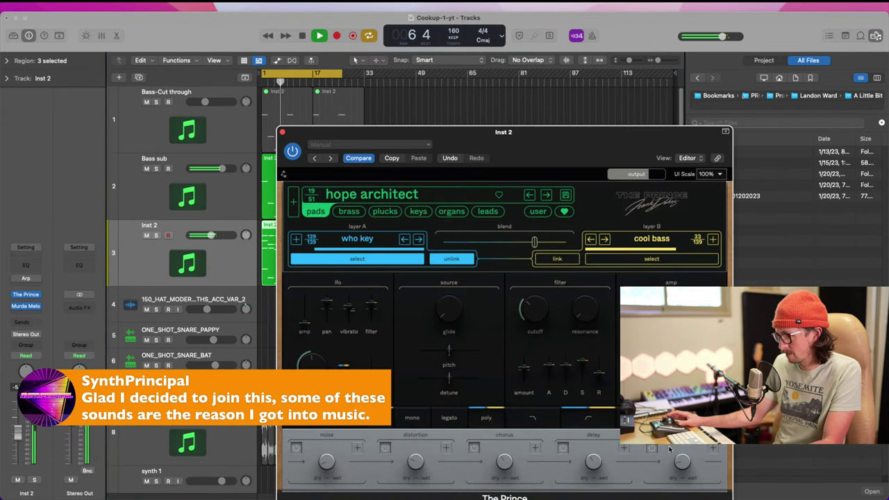
- Raise the wet mix of The Prince's last effect slightly on Inst 2, and close the plug-in
{"action": "left_click_drag", "start_coordinate": [684, 463], "coordinate": [684, 452]}
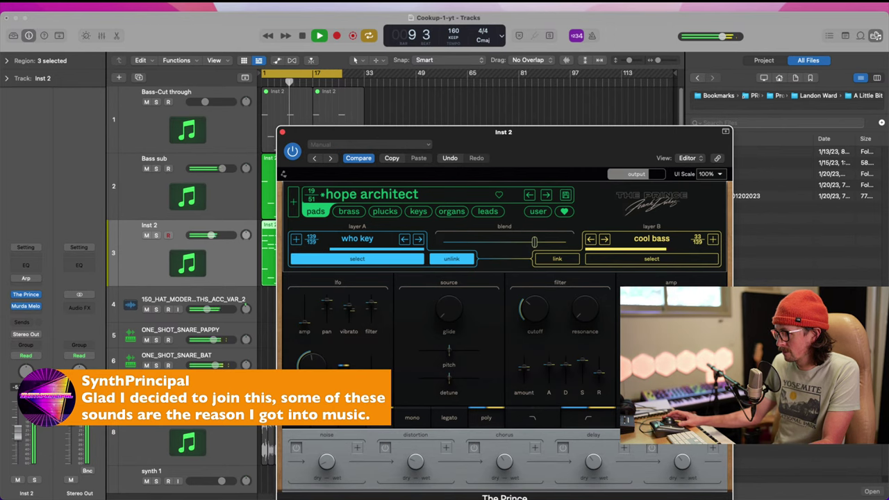
{"action": "left_click", "coordinate": [282, 132]}
- Lower the synth-160 bpm track's volume slightly during playback
{"action": "scroll", "coordinate": [363, 266], "scroll_direction": "down", "scroll_amount": 3}
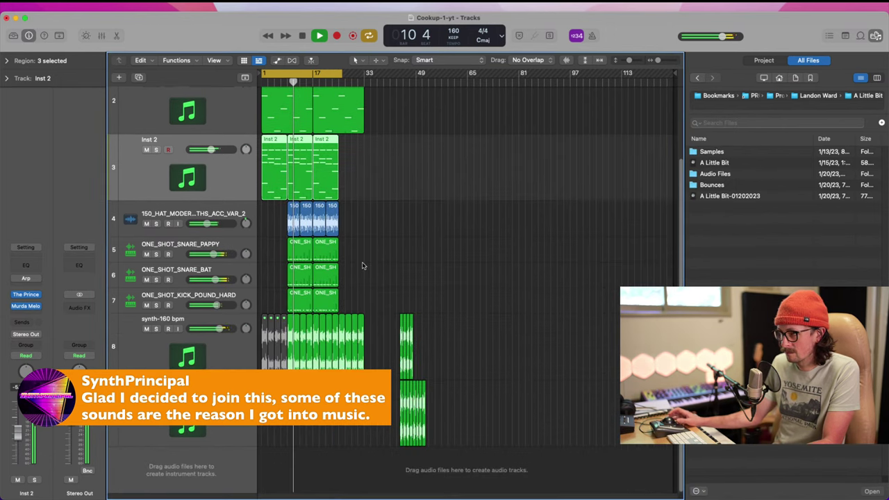
{"action": "left_click", "coordinate": [219, 353]}
{"action": "left_click_drag", "start_coordinate": [220, 328], "coordinate": [217, 329]}
{"action": "scroll", "coordinate": [311, 310], "scroll_direction": "up", "scroll_amount": 3}
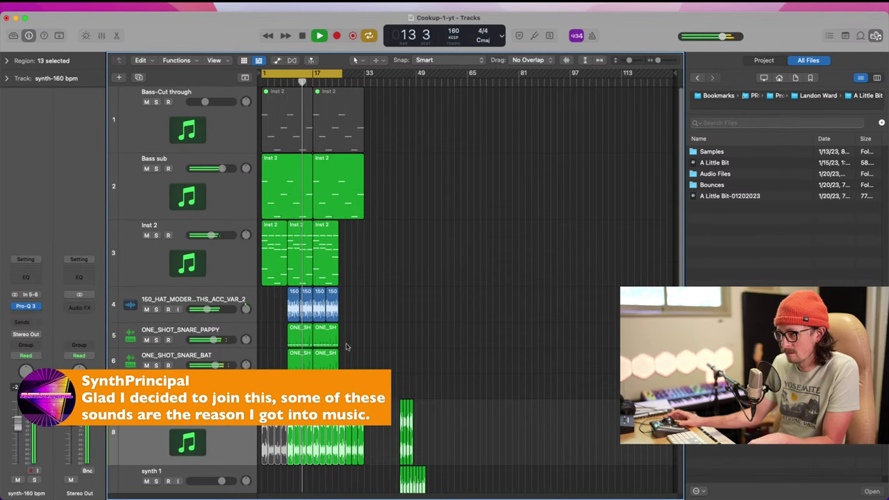
- Cut the second Bass sub region off at bar 25, and repeat the bar 17 to 25 bass, Inst 2 and drum regions once
{"action": "double_click", "coordinate": [338, 205]}
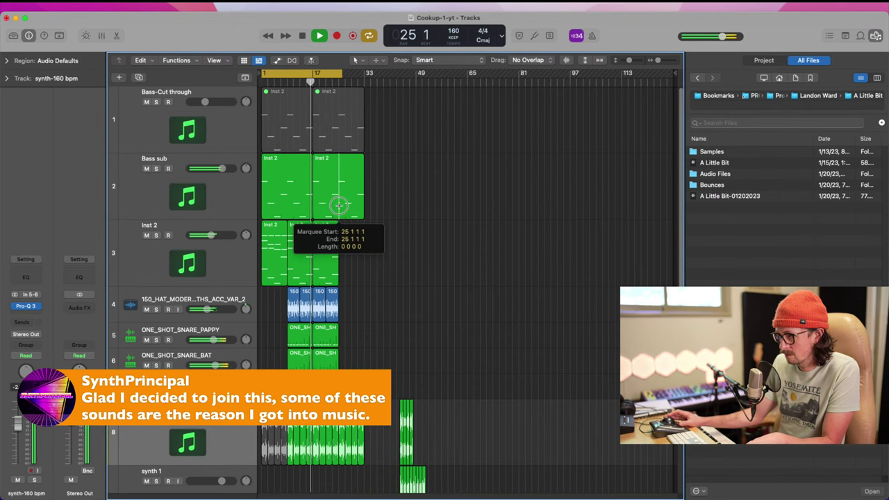
{"action": "key", "text": "Delete"}
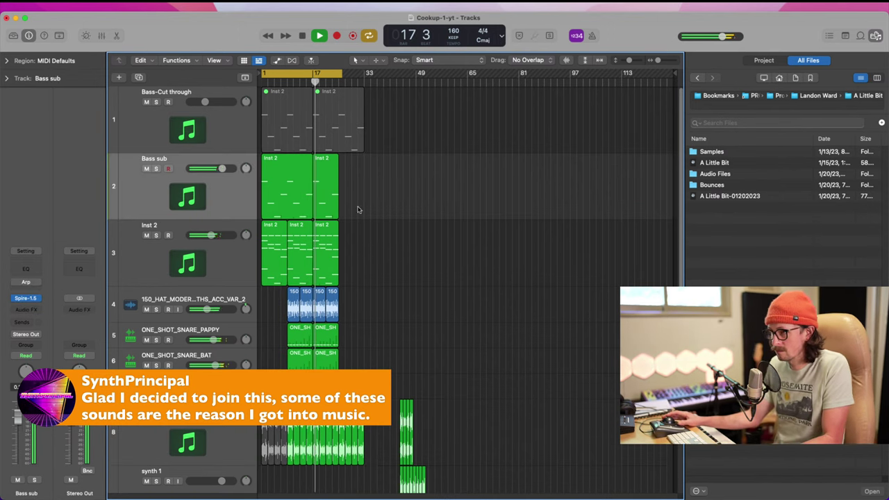
{"action": "left_click_drag", "start_coordinate": [358, 181], "coordinate": [314, 371]}
{"action": "key", "text": "super+r"}
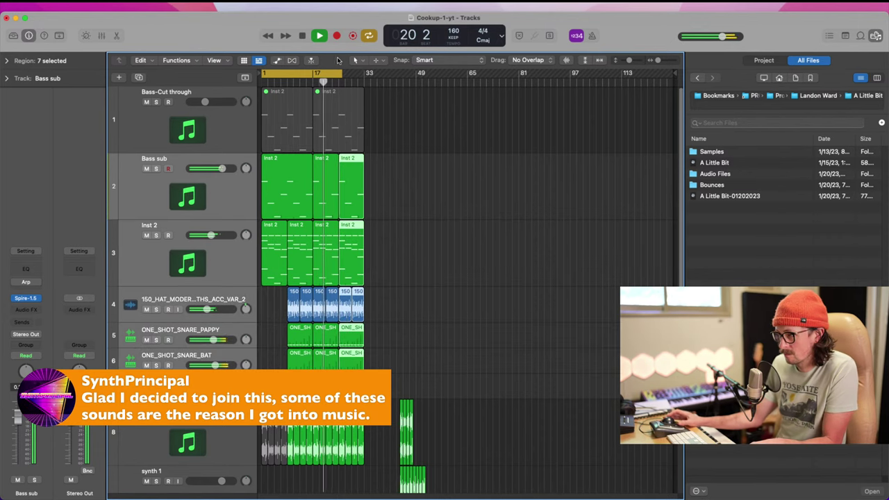
- Set the cycle range to bars 17 to 33
{"action": "left_click_drag", "start_coordinate": [343, 75], "coordinate": [363, 74]}
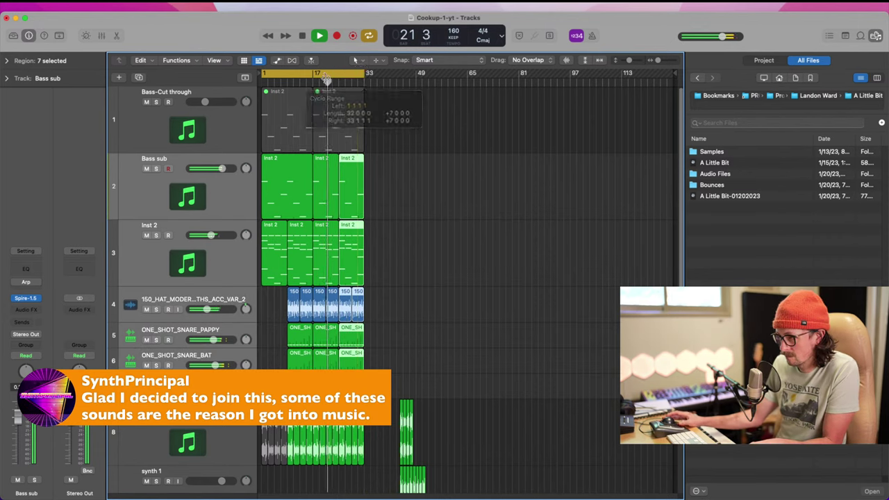
{"action": "left_click_drag", "start_coordinate": [309, 75], "coordinate": [363, 75]}
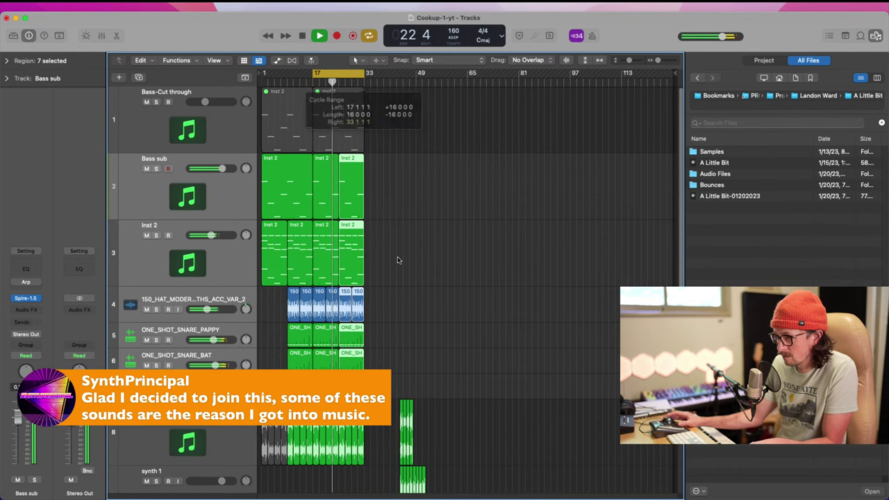
{"action": "scroll", "coordinate": [392, 278], "scroll_direction": "down", "scroll_amount": 3}
{"action": "scroll", "coordinate": [343, 259], "scroll_direction": "up", "scroll_amount": 2}
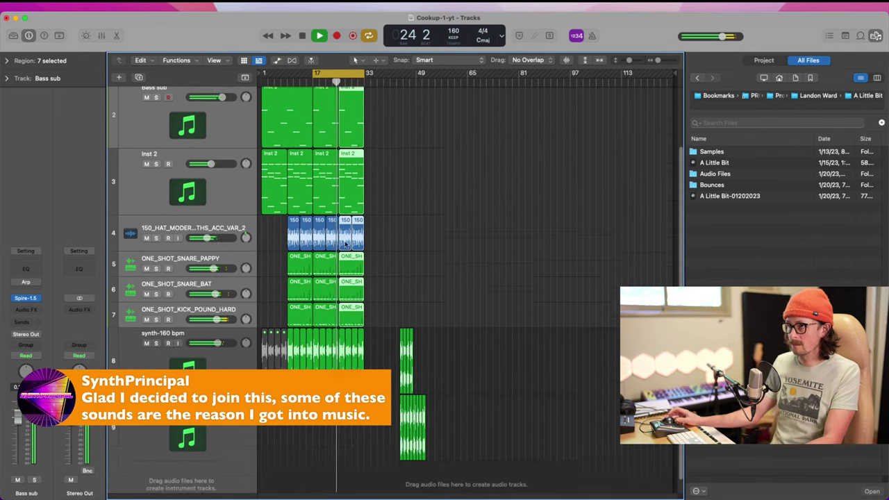
{"action": "scroll", "coordinate": [343, 259], "scroll_direction": "up", "scroll_amount": 2}
- Solo the Bass sub and Inst 2 tracks in turn to hear each alone, and restore the full mix
{"action": "left_click", "coordinate": [195, 217]}
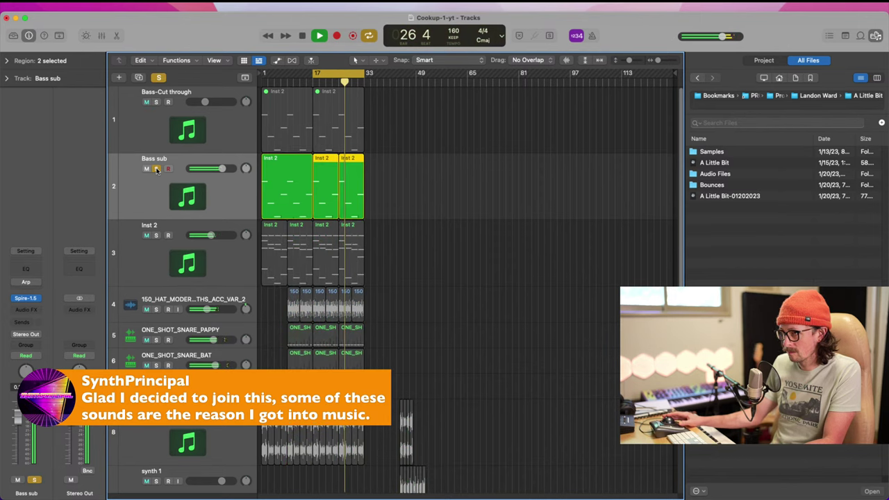
{"action": "key", "text": "s"}
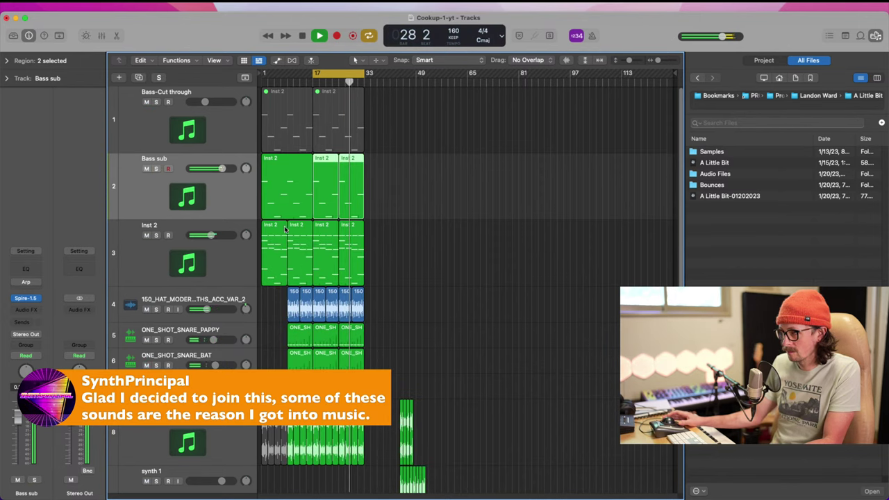
{"action": "left_click", "coordinate": [148, 262]}
{"action": "left_click", "coordinate": [157, 236]}
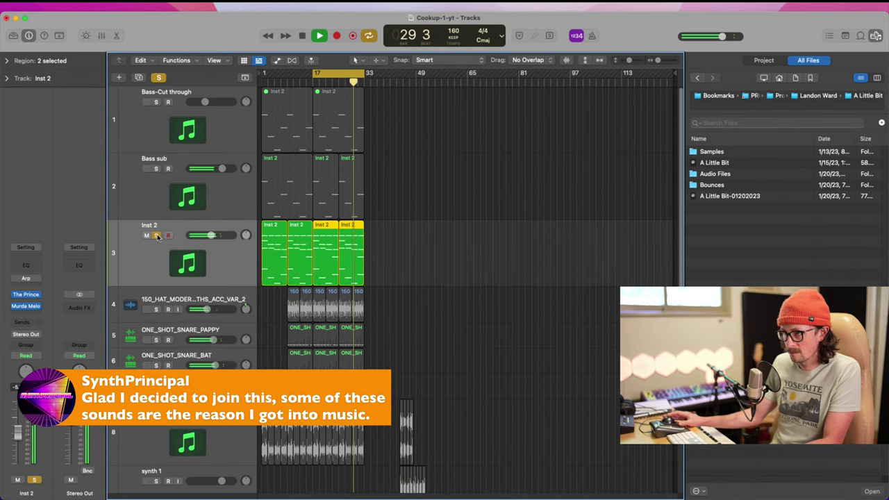
{"action": "left_click", "coordinate": [157, 235]}
- Insert Pro-Q 3 on the Inst 2 track with a 24 dB/oct low cut at about 248 Hz, and close it
{"action": "left_click", "coordinate": [27, 315]}
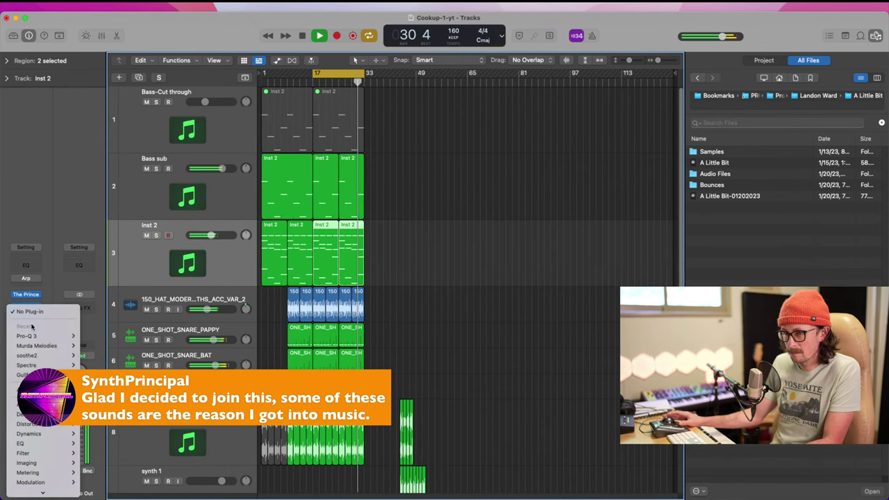
{"action": "left_click", "coordinate": [33, 336]}
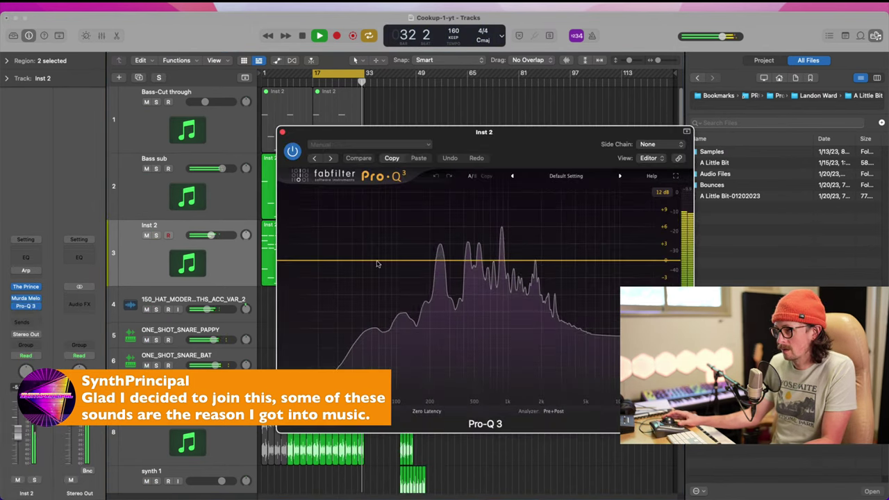
{"action": "left_click", "coordinate": [317, 260]}
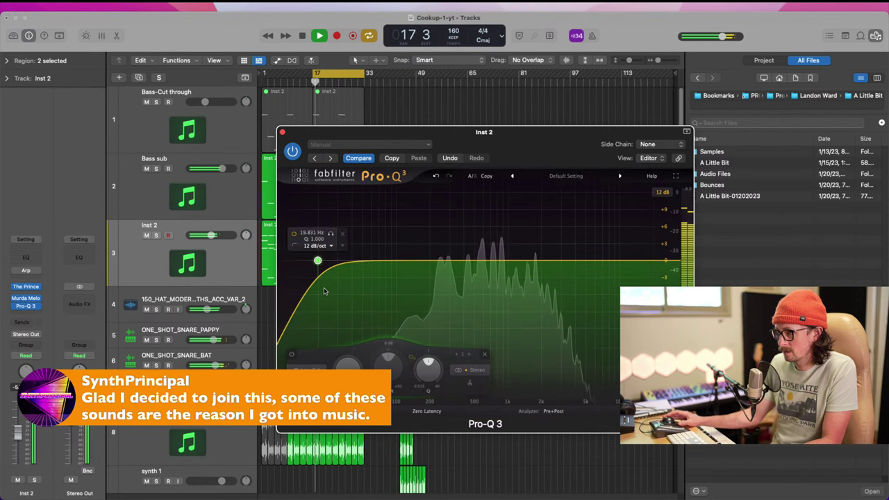
{"action": "scroll", "coordinate": [319, 248], "scroll_direction": "up", "scroll_amount": 2}
{"action": "left_click_drag", "start_coordinate": [318, 260], "coordinate": [440, 262]}
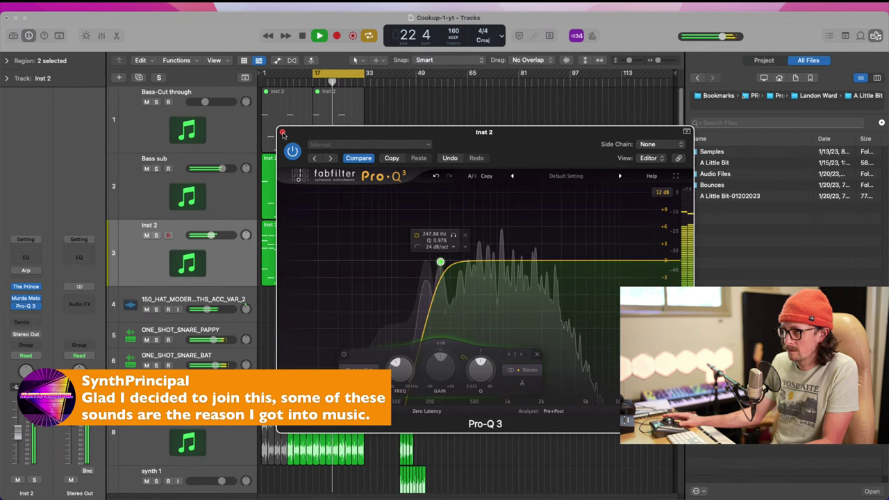
{"action": "left_click", "coordinate": [282, 132]}
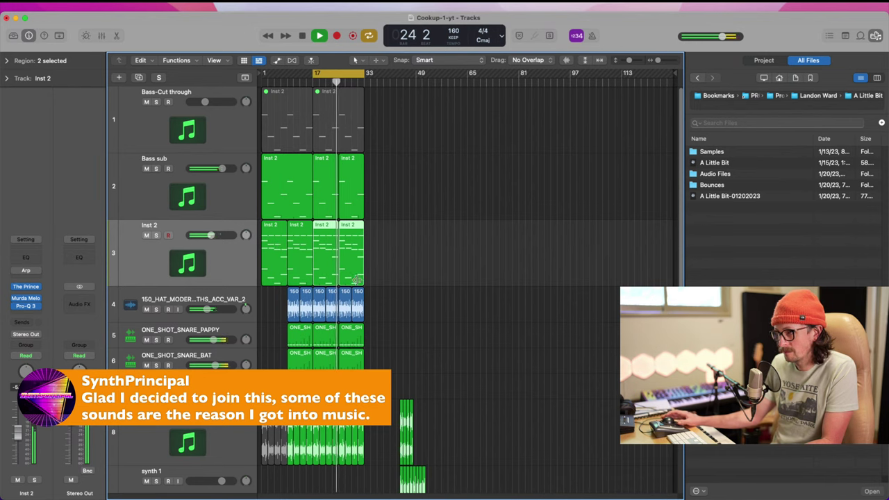
- Raise the volumes of the two snare tracks and the kick track together slightly
{"action": "left_click", "coordinate": [185, 311]}
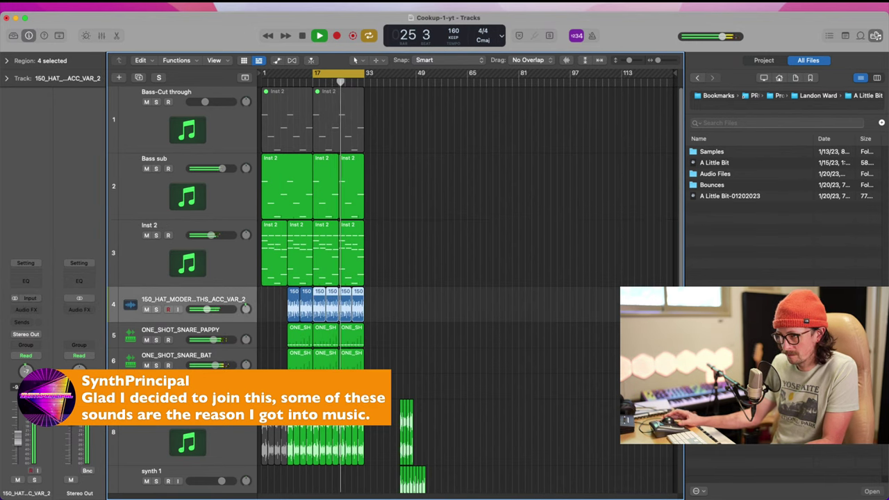
{"action": "left_click", "coordinate": [195, 338]}
{"action": "left_click", "coordinate": [187, 382], "text": "shift"}
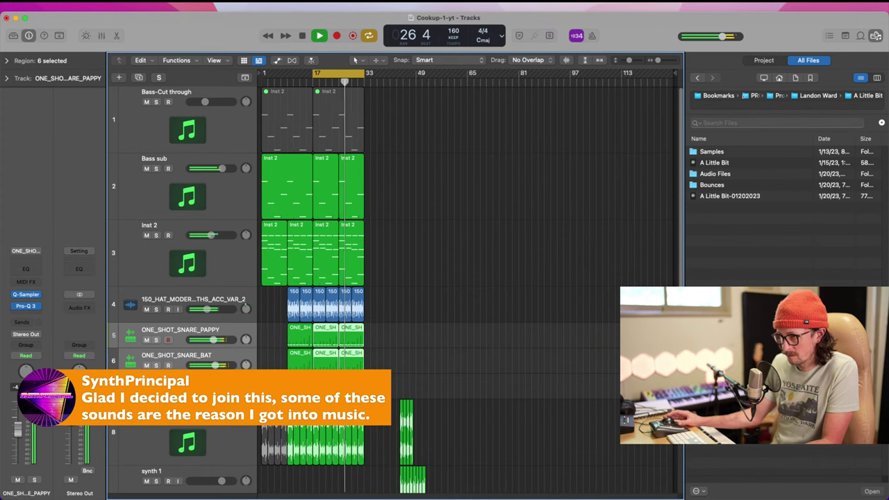
{"action": "left_click_drag", "start_coordinate": [214, 390], "coordinate": [218, 390]}
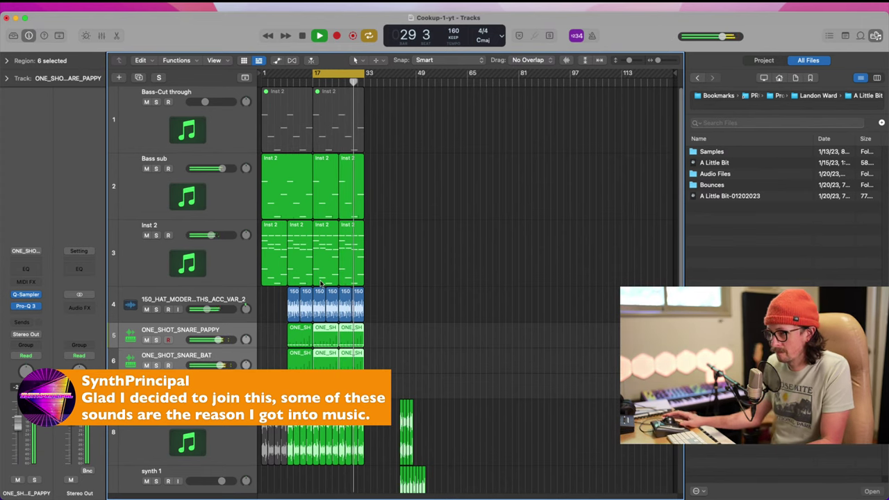
- In Inst 2's Murda Melodies plug-in, set Spread to 15 % and raise the HPF and LPF cutoffs
{"action": "scroll", "coordinate": [245, 345], "scroll_direction": "down", "scroll_amount": 1}
{"action": "left_click", "coordinate": [202, 241]}
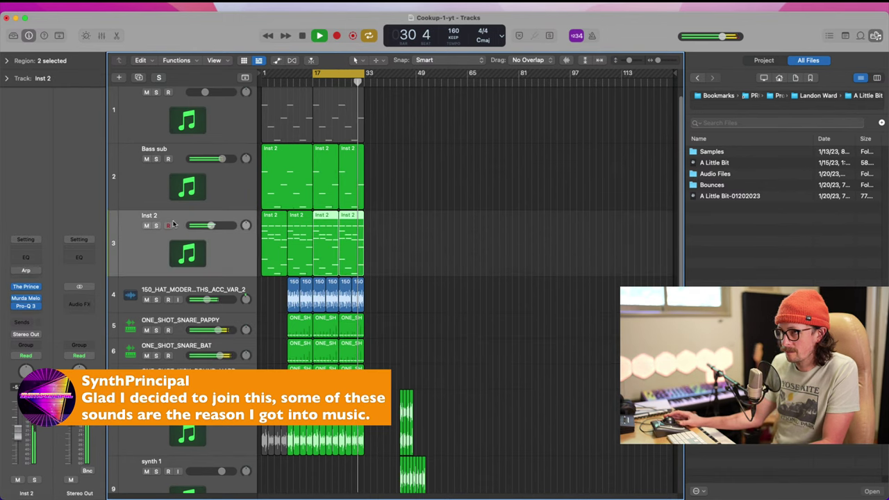
{"action": "left_click", "coordinate": [27, 299]}
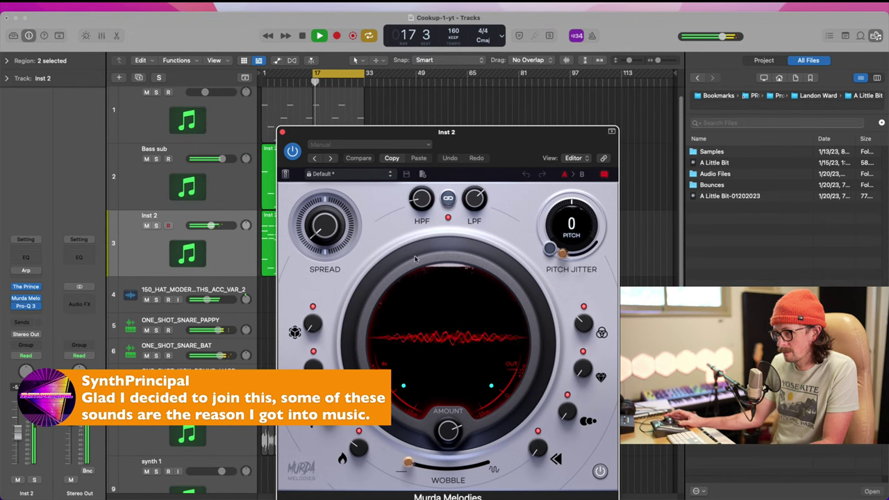
{"action": "left_click_drag", "start_coordinate": [469, 201], "coordinate": [473, 207]}
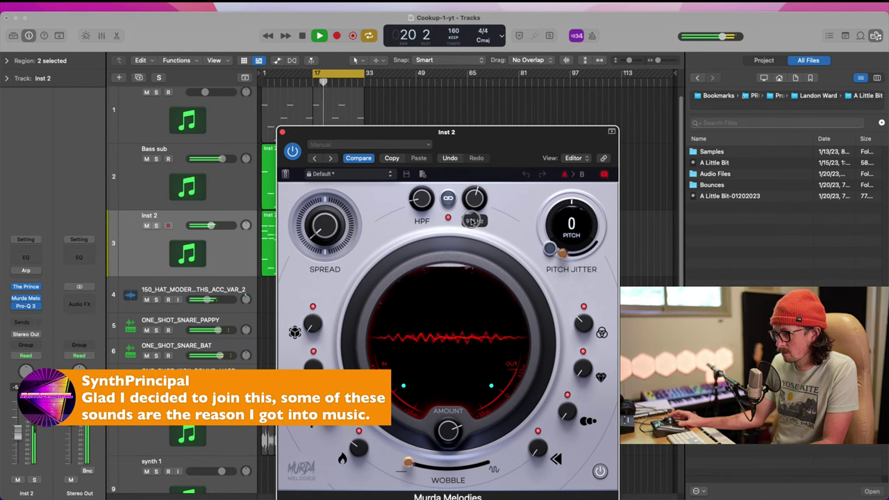
{"action": "mouse_move", "coordinate": [322, 235]}
{"action": "left_mouse_down"}
{"action": "mouse_move", "coordinate": [323, 170]}
{"action": "mouse_move", "coordinate": [323, 220]}
{"action": "left_mouse_up"}
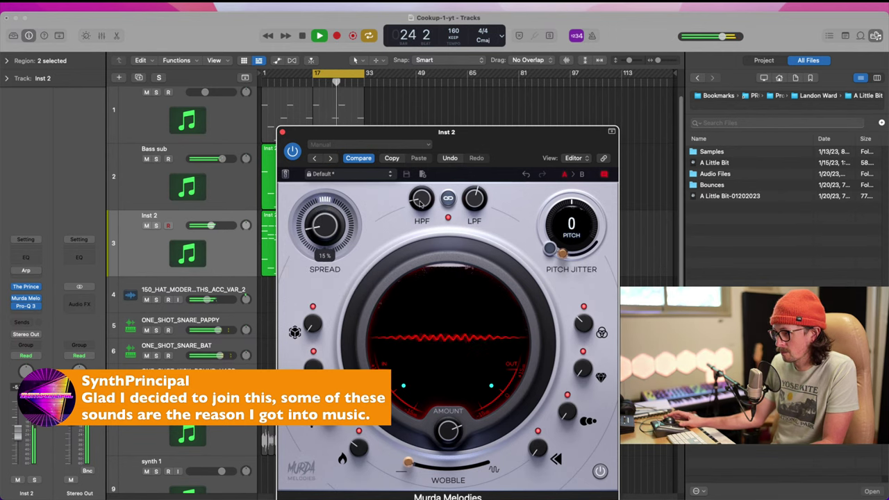
{"action": "left_click_drag", "start_coordinate": [421, 195], "coordinate": [422, 156]}
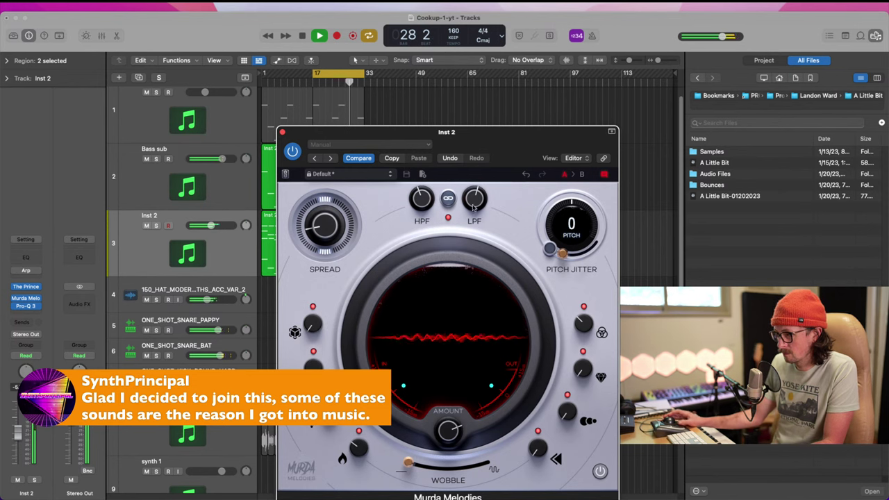
{"action": "left_click_drag", "start_coordinate": [473, 206], "coordinate": [490, 150]}
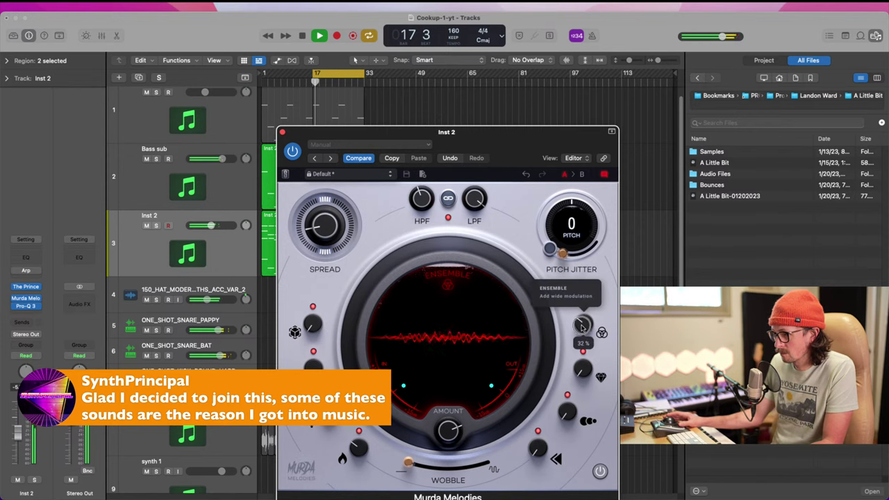
- Set Murda Melodies' Clarity to 50 %, Dimension to 33 % and Spread to 9 %, and close the plug-in
{"action": "left_click_drag", "start_coordinate": [583, 368], "coordinate": [587, 288]}
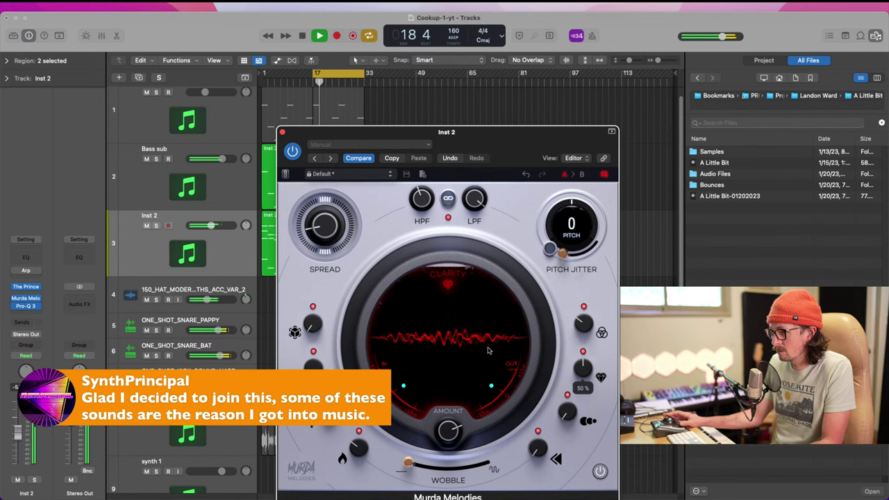
{"action": "left_click_drag", "start_coordinate": [473, 132], "coordinate": [405, 34]}
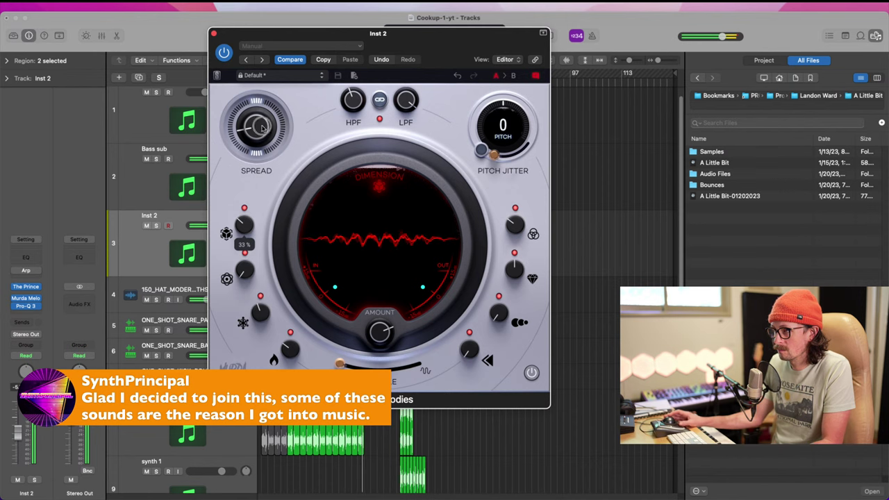
{"action": "mouse_move", "coordinate": [256, 134]}
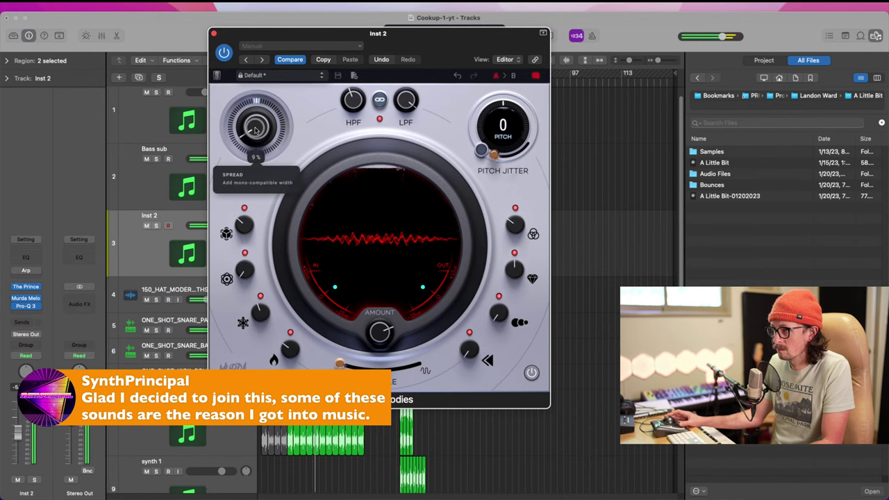
{"action": "left_click", "coordinate": [213, 34]}
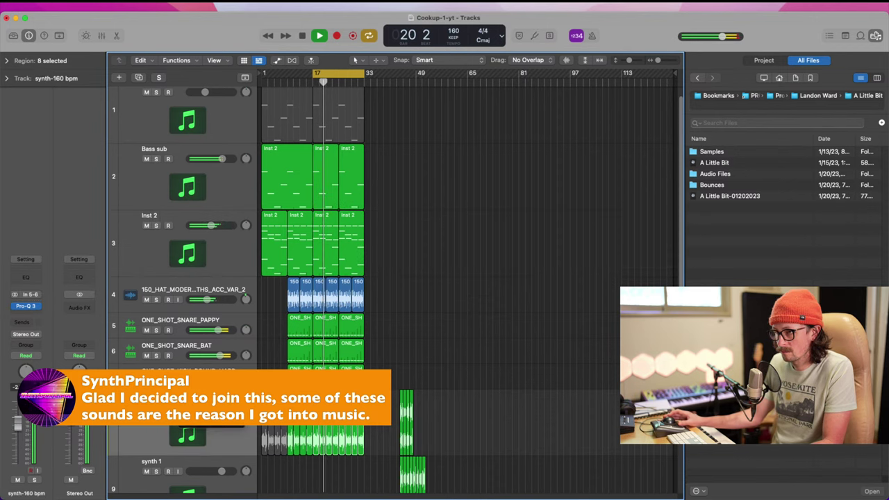
- In the synth-160 bpm track's Pro-Q 3, move the high cut to about 440 Hz and the low cut to about 100 Hz, and close it
{"action": "left_click", "coordinate": [28, 306]}
{"action": "left_click_drag", "start_coordinate": [503, 255], "coordinate": [474, 259]}
{"action": "left_click_drag", "start_coordinate": [402, 263], "coordinate": [397, 259]}
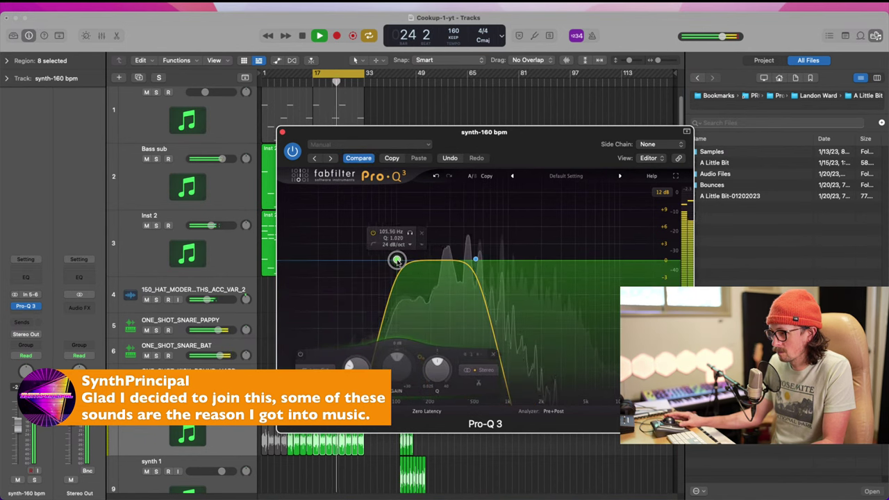
{"action": "left_click", "coordinate": [473, 259]}
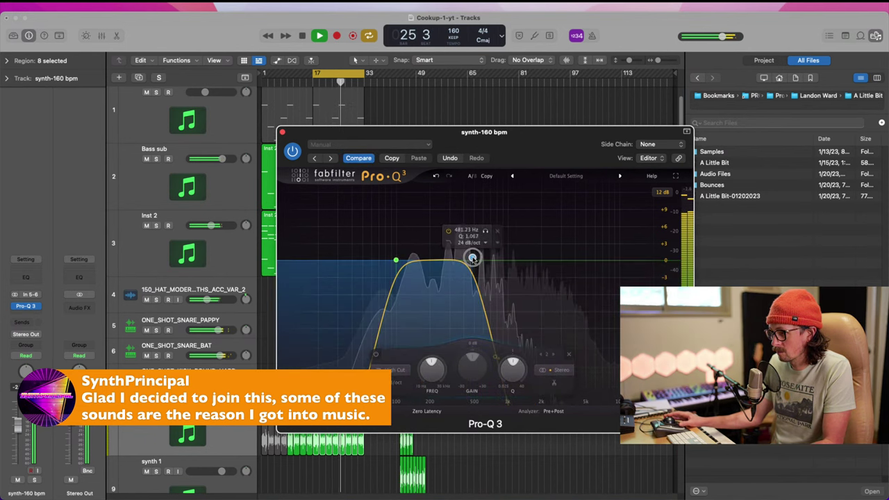
{"action": "left_click_drag", "start_coordinate": [472, 258], "coordinate": [468, 256]}
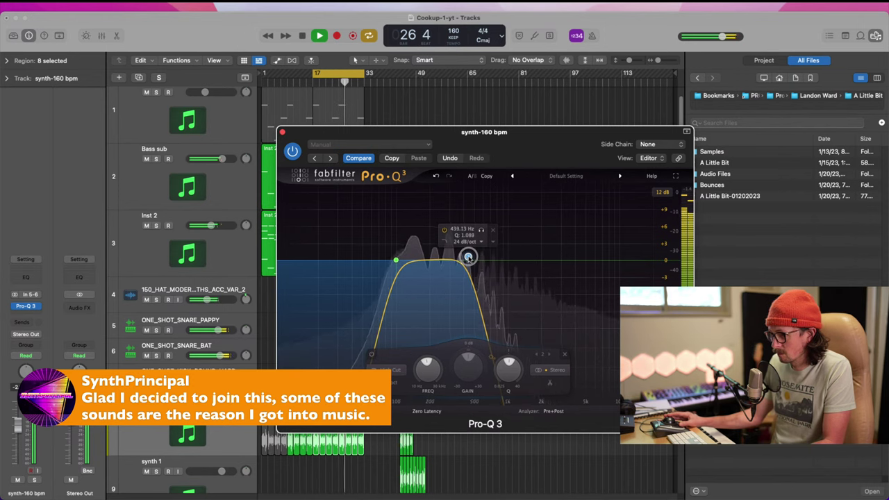
{"action": "left_click", "coordinate": [396, 261]}
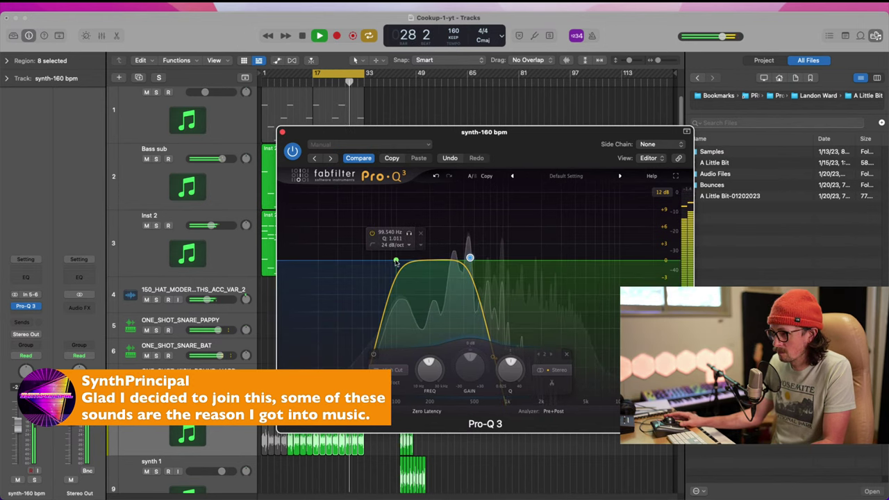
{"action": "key", "text": "super+w"}
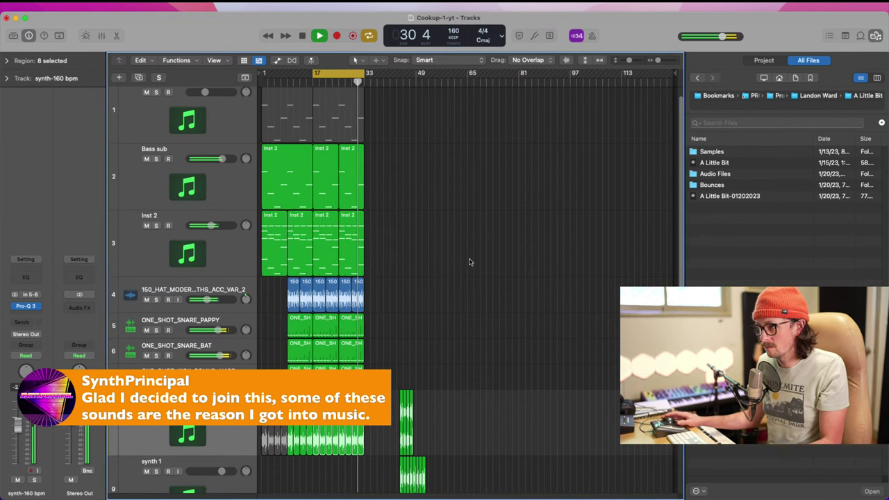
- Add Pro-Q 3 to the Bass sub track with a +2.9 dB bell near 55 Hz and a 24 dB/oct low cut at about 34 Hz
{"action": "left_click", "coordinate": [170, 200]}
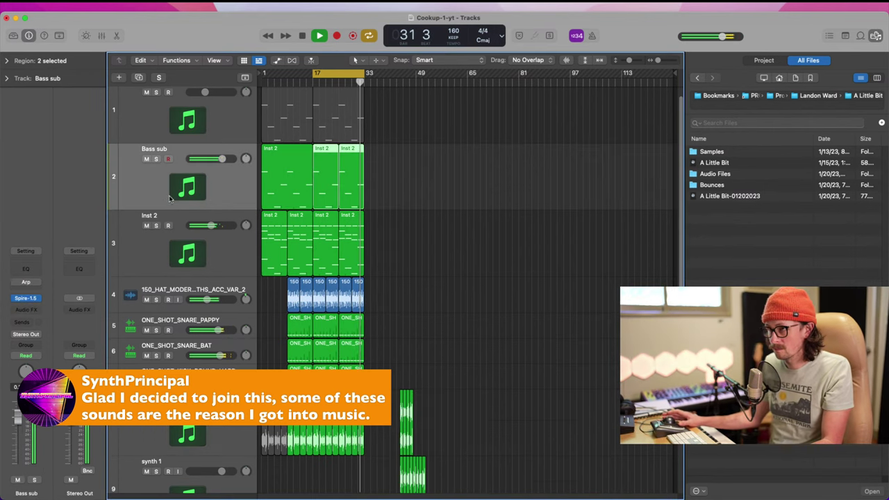
{"action": "left_click", "coordinate": [30, 310]}
{"action": "left_click", "coordinate": [49, 334]}
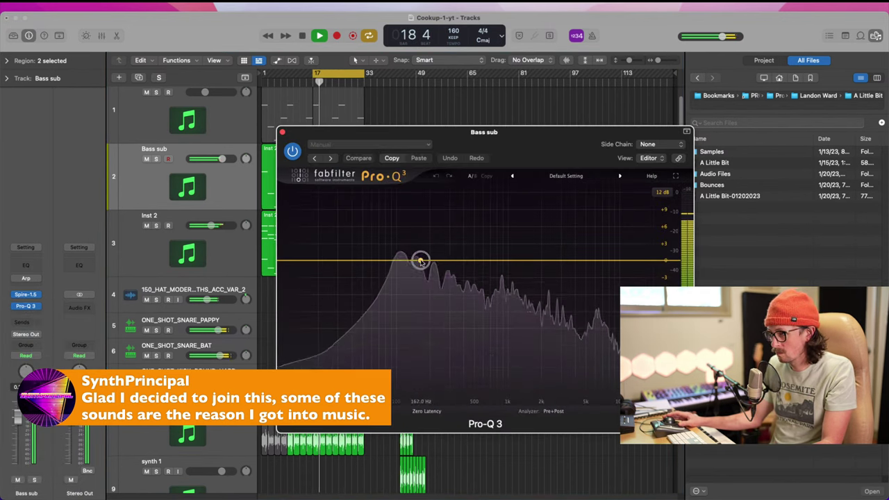
{"action": "left_click_drag", "start_coordinate": [420, 260], "coordinate": [377, 243]}
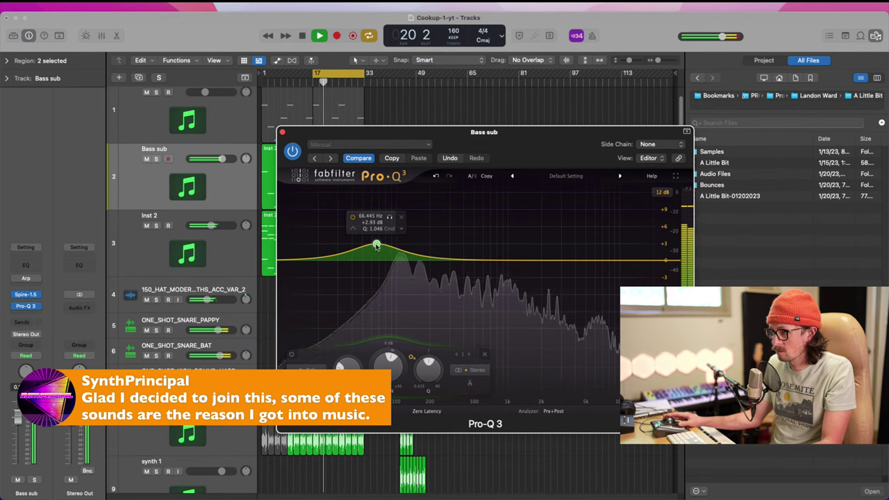
{"action": "left_click", "coordinate": [303, 260]}
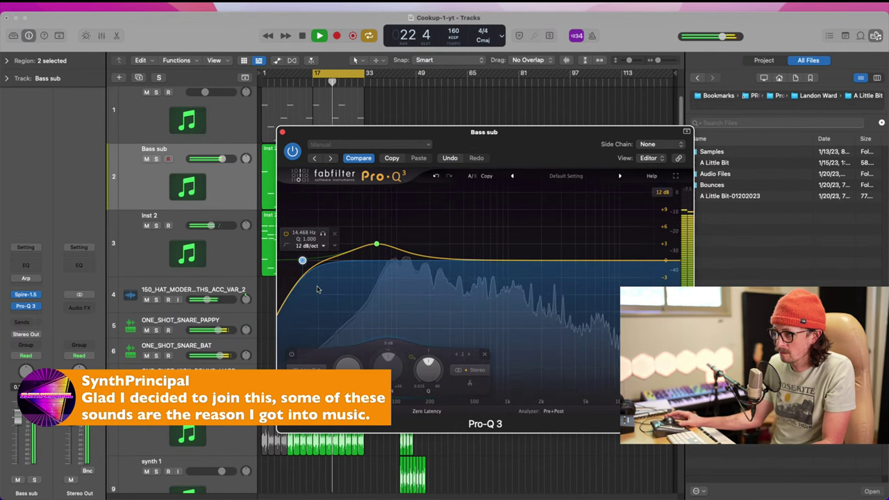
{"action": "scroll", "coordinate": [312, 250], "scroll_direction": "up", "scroll_amount": 2}
{"action": "left_click_drag", "start_coordinate": [302, 261], "coordinate": [369, 246]}
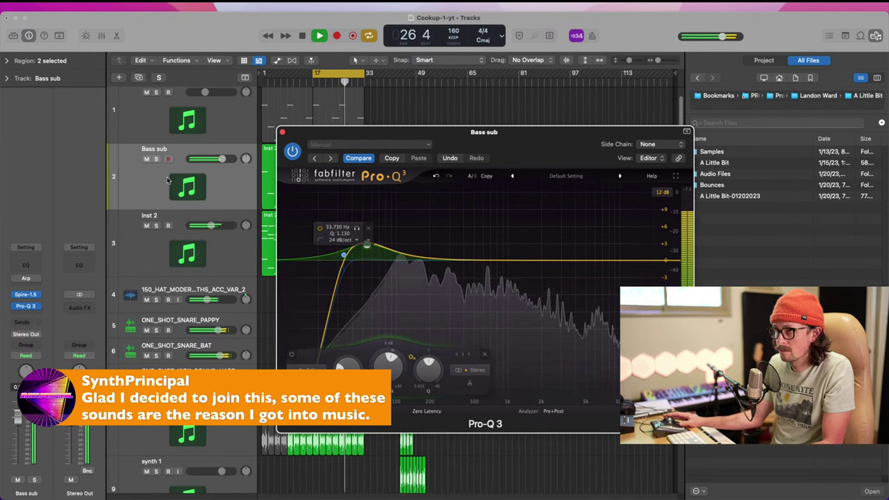
- In Bass sub's Pro-Q 3, reduce the low bell's boost, add a +1.2 dB bell at about 139 Hz, and close the plug-in windows
{"action": "left_click", "coordinate": [40, 286]}
{"action": "left_click", "coordinate": [27, 295]}
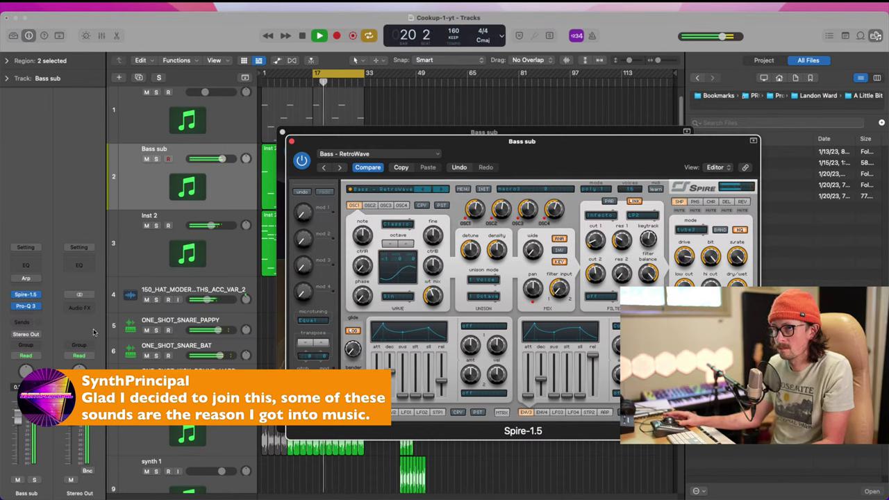
{"action": "left_click", "coordinate": [28, 307]}
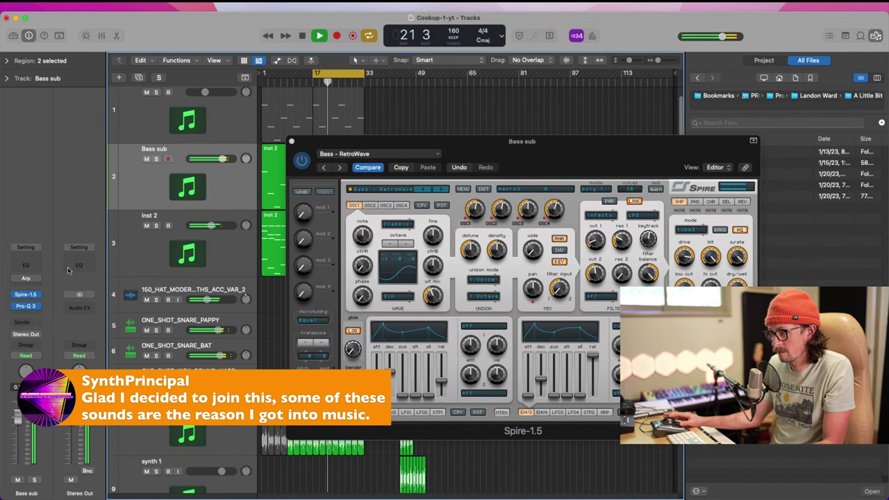
{"action": "left_click", "coordinate": [28, 306]}
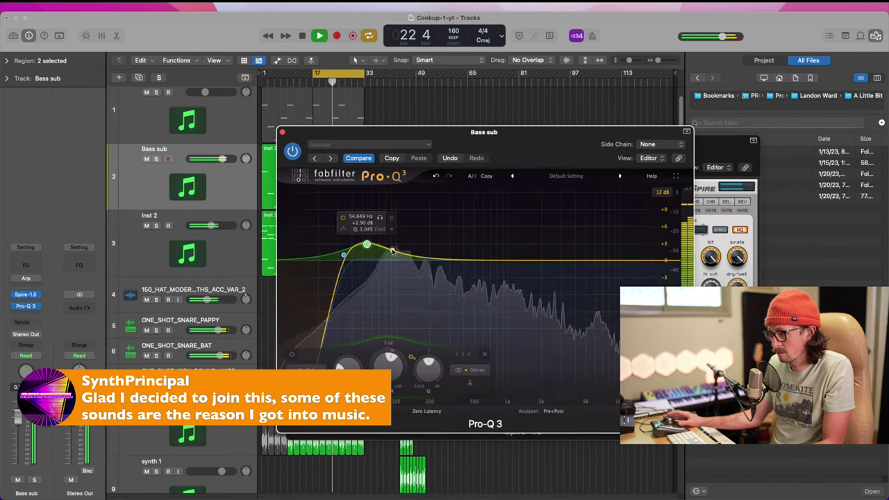
{"action": "left_click_drag", "start_coordinate": [367, 245], "coordinate": [361, 258]}
{"action": "left_click_drag", "start_coordinate": [430, 261], "coordinate": [412, 255]}
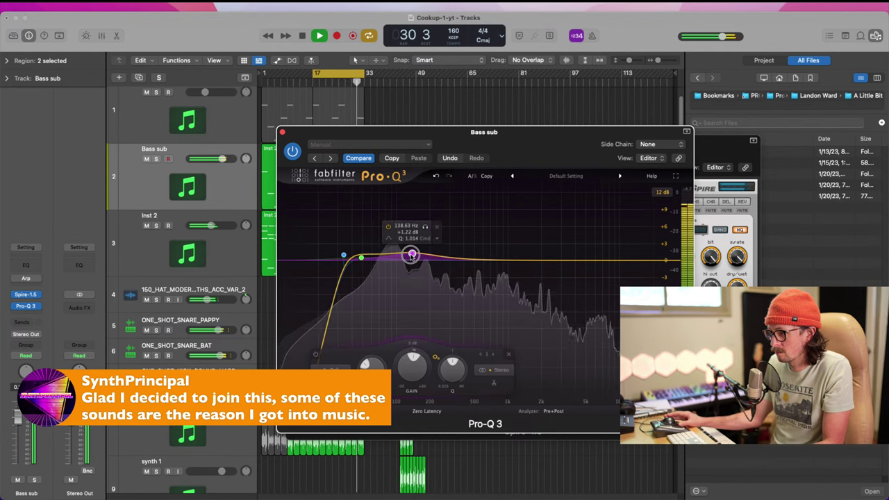
{"action": "left_click", "coordinate": [342, 258]}
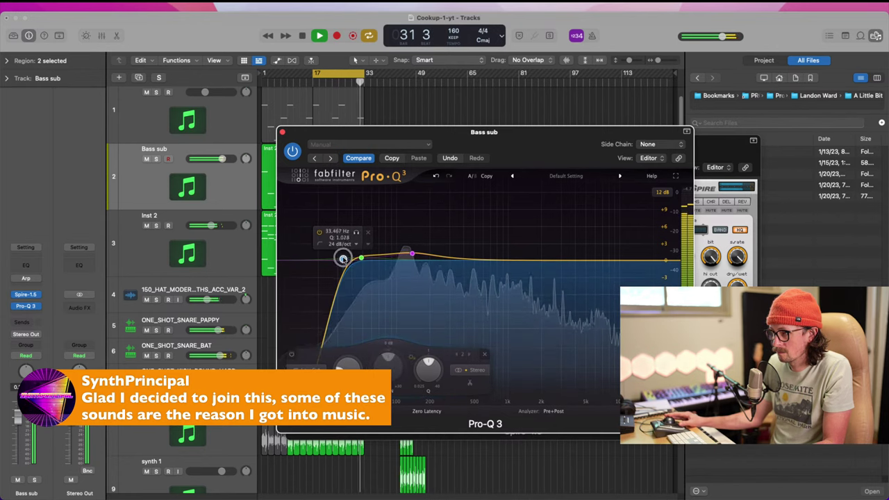
{"action": "left_click", "coordinate": [283, 132]}
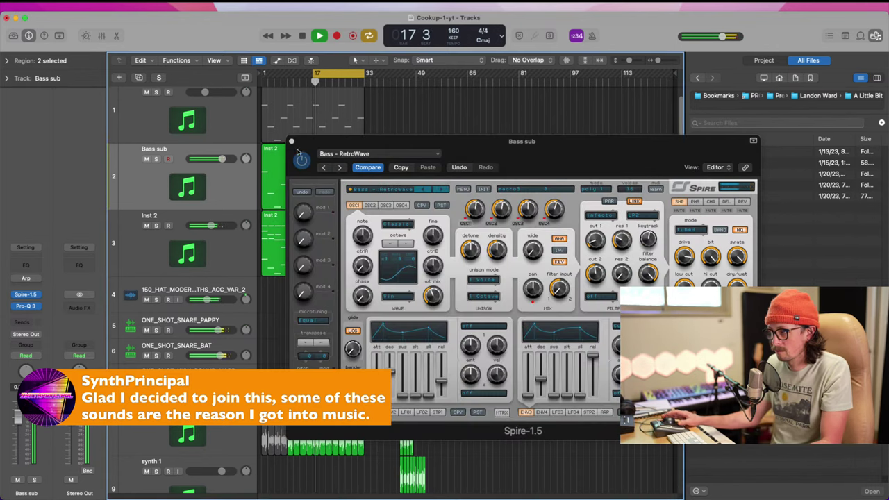
{"action": "left_click", "coordinate": [292, 143]}
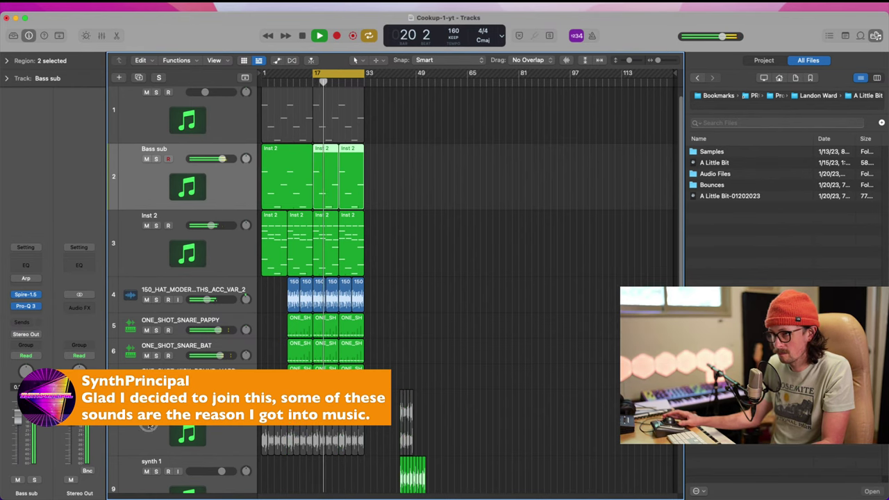
- Mute the synth-160 bpm track and move the spare synth-160 bpm and synth 1 regions out past bar 113
{"action": "left_click", "coordinate": [148, 426]}
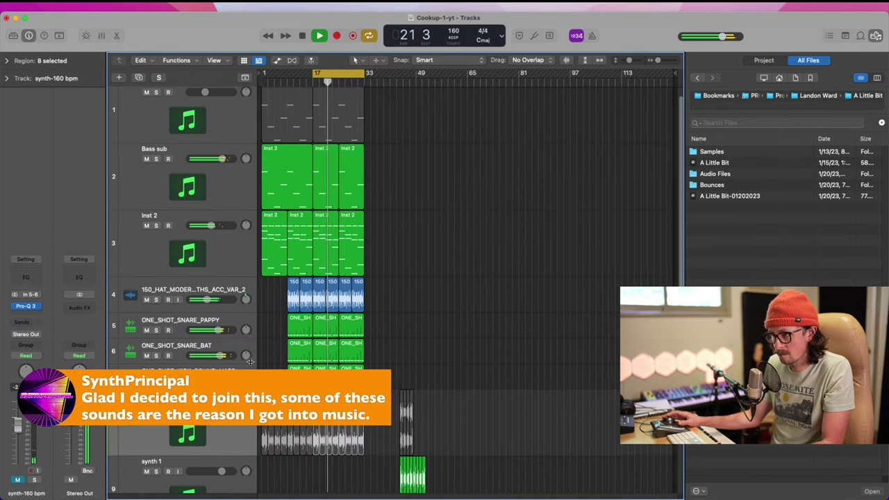
{"action": "scroll", "coordinate": [222, 359], "scroll_direction": "down", "scroll_amount": 3}
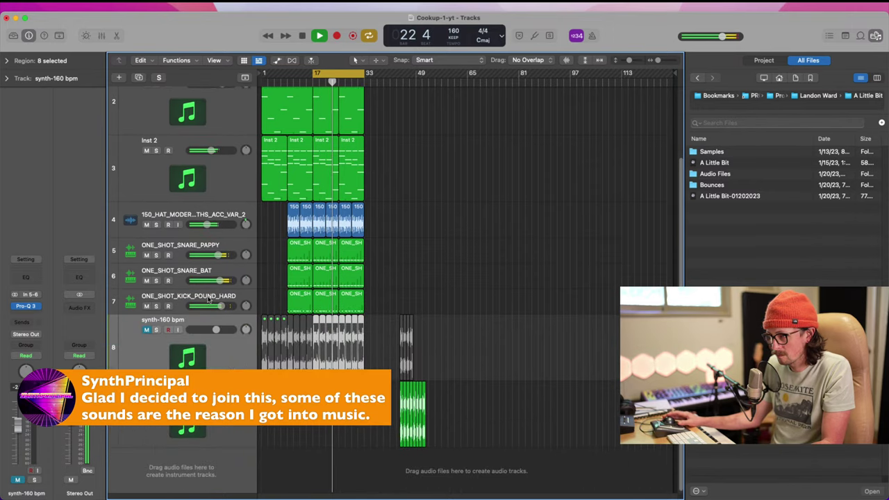
{"action": "scroll", "coordinate": [150, 306], "scroll_direction": "up", "scroll_amount": 1}
{"action": "scroll", "coordinate": [166, 264], "scroll_direction": "down", "scroll_amount": 1}
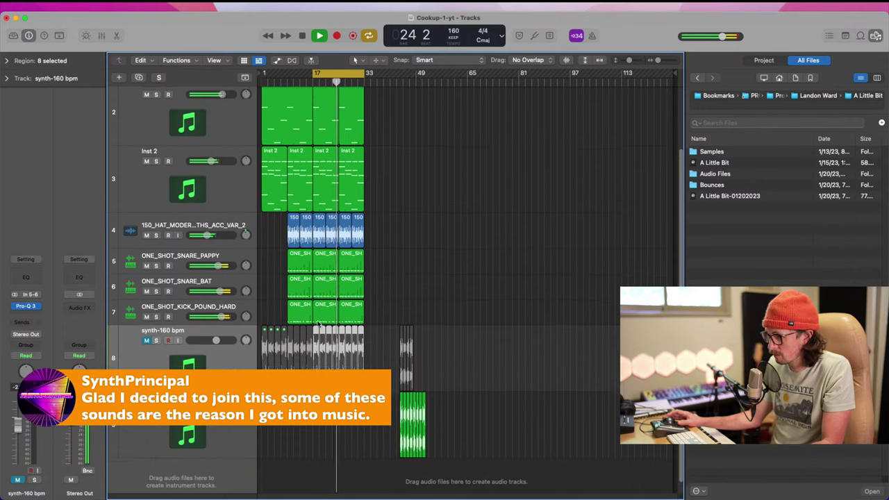
{"action": "scroll", "coordinate": [302, 209], "scroll_direction": "up", "scroll_amount": 5}
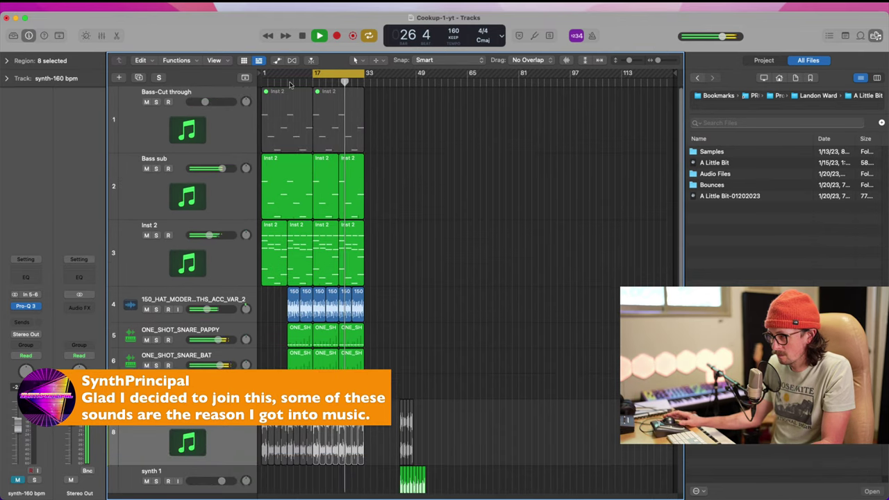
{"action": "left_click_drag", "start_coordinate": [413, 166], "coordinate": [314, 368]}
{"action": "scroll", "coordinate": [354, 341], "scroll_direction": "down", "scroll_amount": 5}
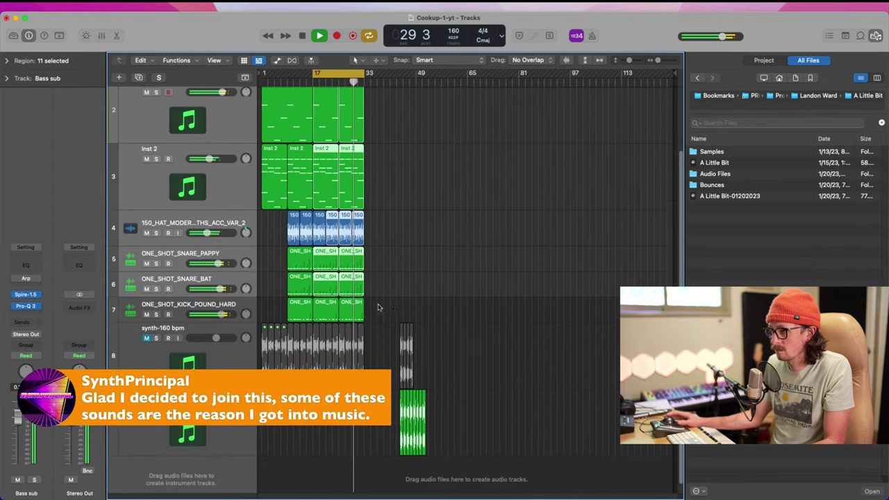
{"action": "left_click_drag", "start_coordinate": [385, 339], "coordinate": [472, 378]}
- Repeat the Bass sub, Inst 2, drum and synth-160 bpm regions of bars 17–33 once, filling bars 33–49
{"action": "left_click_drag", "start_coordinate": [401, 361], "coordinate": [316, 103]}
{"action": "scroll", "coordinate": [367, 173], "scroll_direction": "down", "scroll_amount": 5}
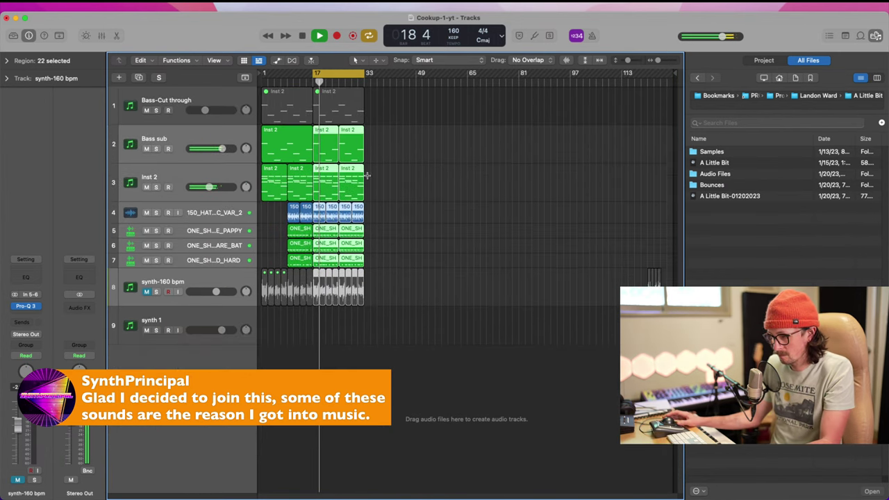
{"action": "key", "text": "super+r"}
{"action": "left_click", "coordinate": [420, 252]}
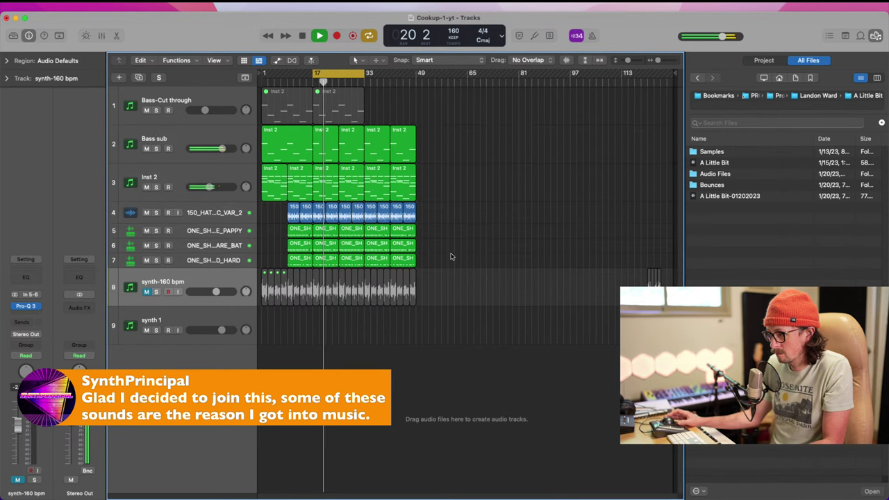
- Delete the two Inst 2 regions in bars 33–49 and set the cycle range to bars 25–49
{"action": "key", "text": "z"}
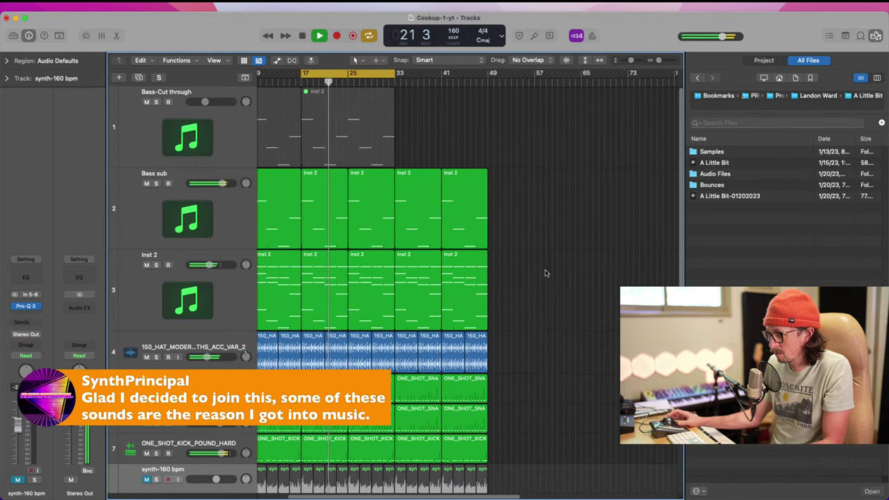
{"action": "left_click_drag", "start_coordinate": [545, 273], "coordinate": [426, 318]}
{"action": "key", "text": "Delete"}
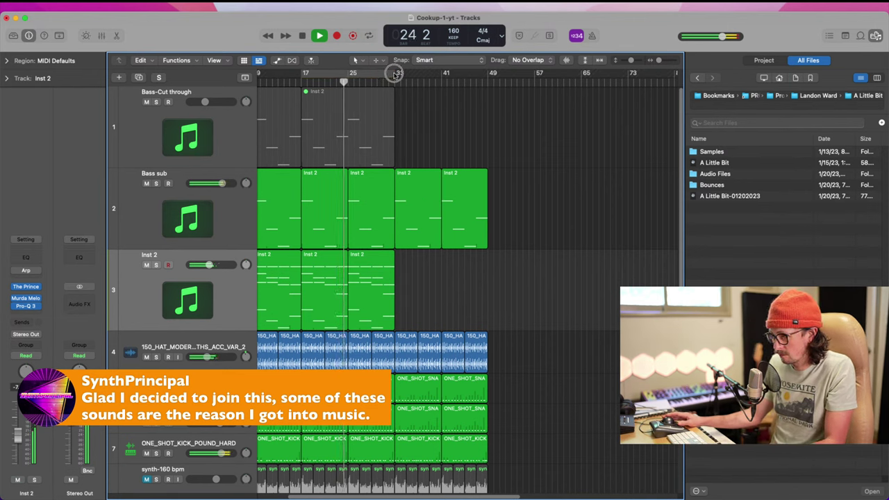
{"action": "left_click_drag", "start_coordinate": [390, 76], "coordinate": [486, 79]}
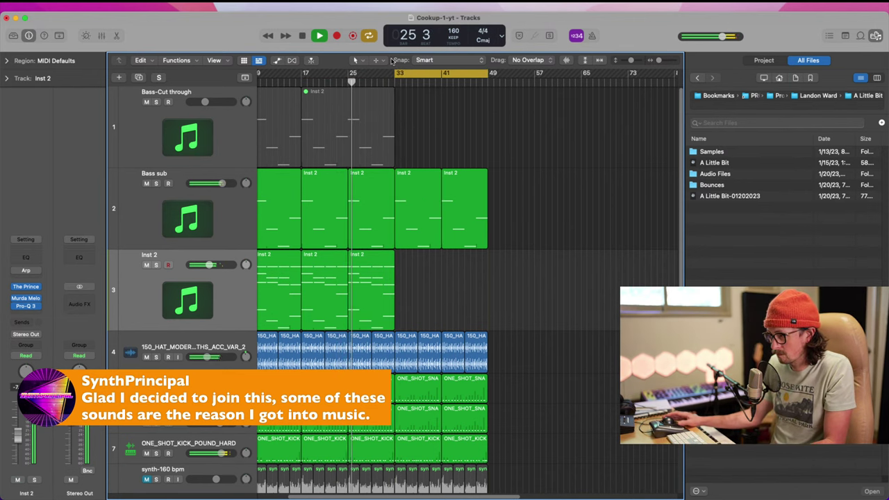
{"action": "left_click_drag", "start_coordinate": [396, 73], "coordinate": [348, 87]}
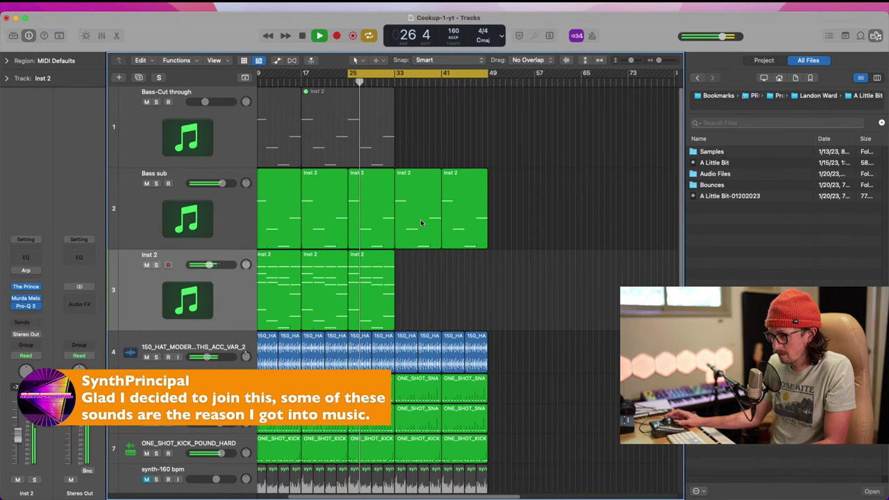
- In Inst 2's Pro-Q 3, set the high cut to about 7150 Hz, add a shallow bell dip just below 1 kHz, and close it
{"action": "scroll", "coordinate": [421, 222], "scroll_direction": "down", "scroll_amount": 3}
{"action": "left_click", "coordinate": [191, 227]}
{"action": "left_click", "coordinate": [27, 307]}
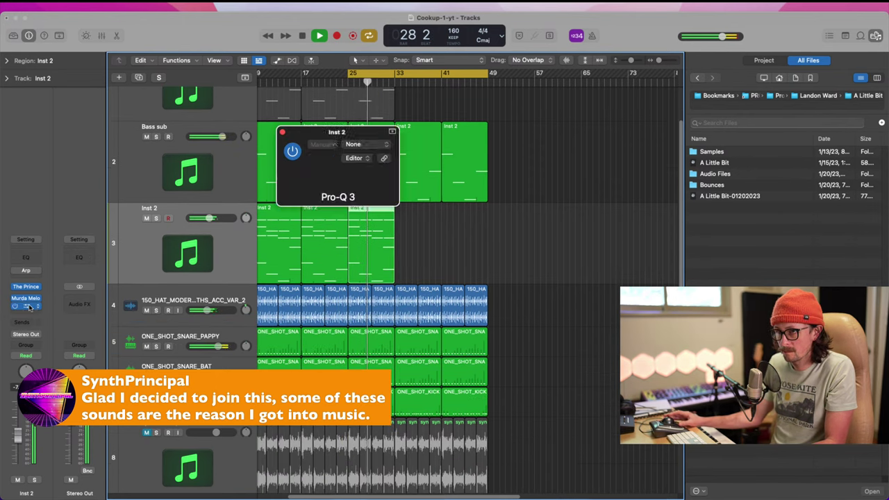
{"action": "left_click_drag", "start_coordinate": [659, 263], "coordinate": [621, 262]}
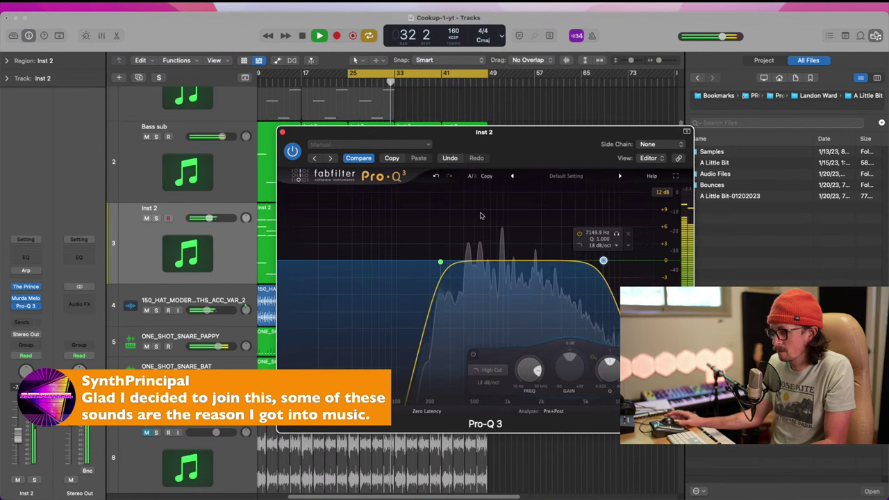
{"action": "double_click", "coordinate": [498, 270]}
{"action": "left_click_drag", "start_coordinate": [499, 271], "coordinate": [501, 269]}
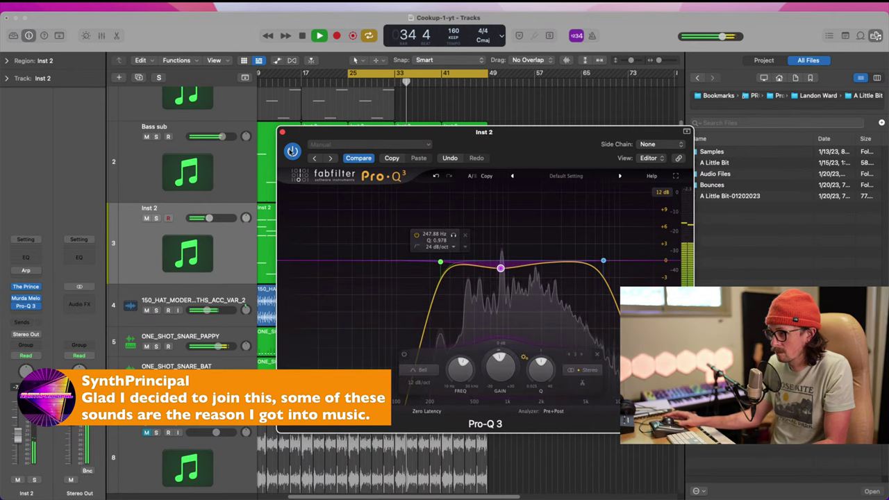
{"action": "left_click", "coordinate": [282, 131]}
- Raise the volume of the hi-hat loop track to about -8.4 dB
{"action": "key", "text": "z"}
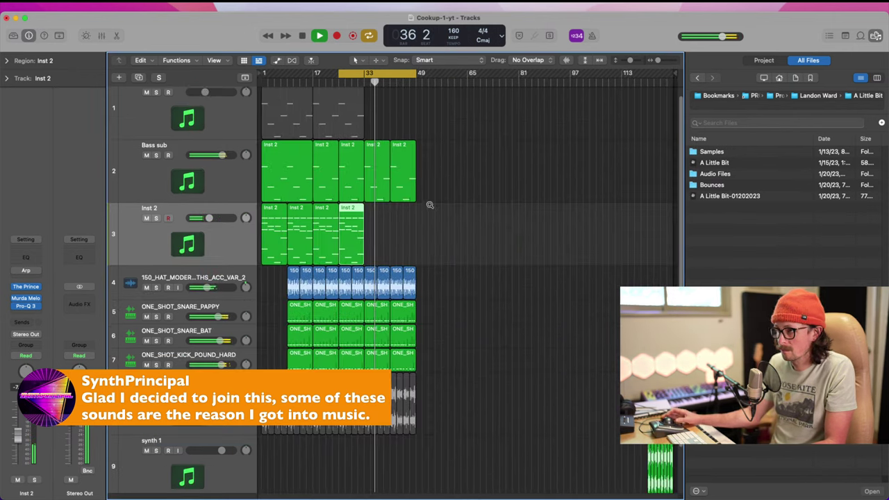
{"action": "left_click_drag", "start_coordinate": [207, 287], "coordinate": [209, 285]}
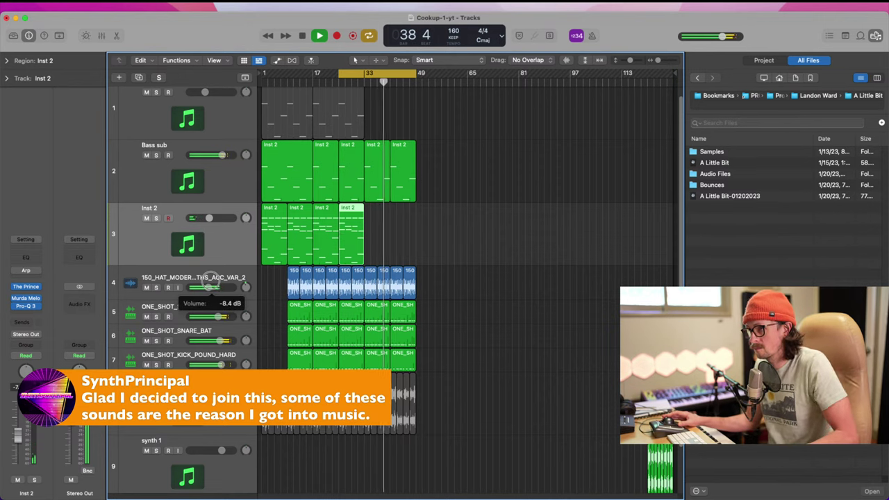
- Review the Bass sub track's Spire-1.5 patch settings, close the plug-in, and stop playback at bar 33
{"action": "left_click", "coordinate": [170, 173]}
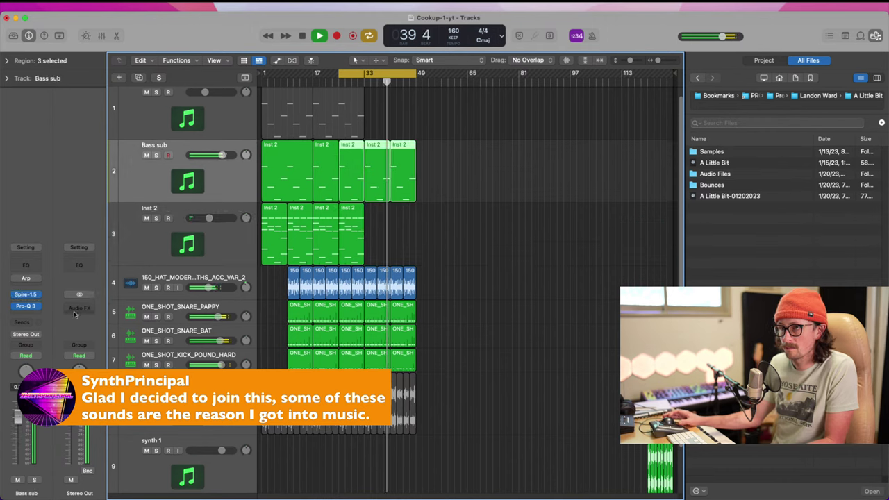
{"action": "left_click", "coordinate": [28, 315]}
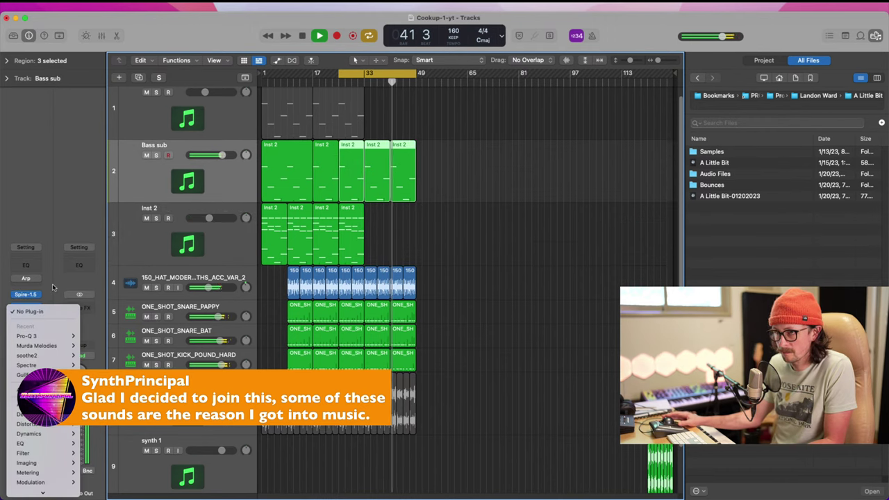
{"action": "left_click", "coordinate": [52, 284]}
{"action": "left_click", "coordinate": [26, 295]}
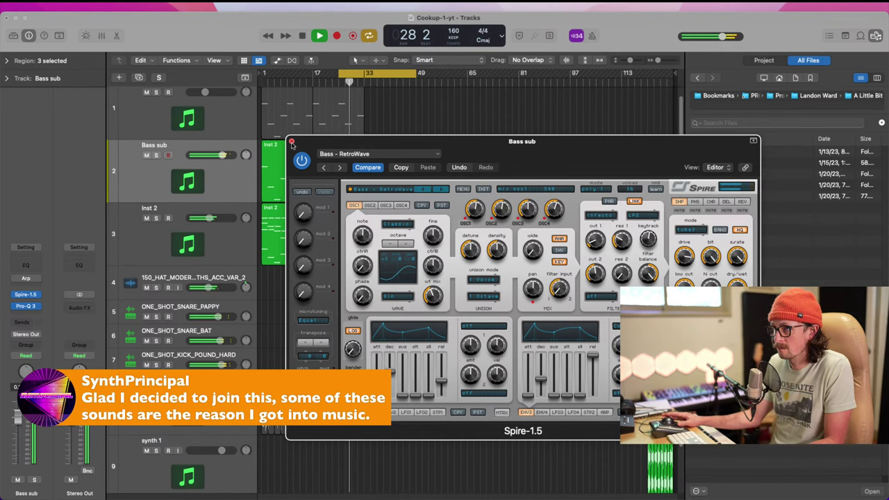
{"action": "left_click", "coordinate": [291, 142]}
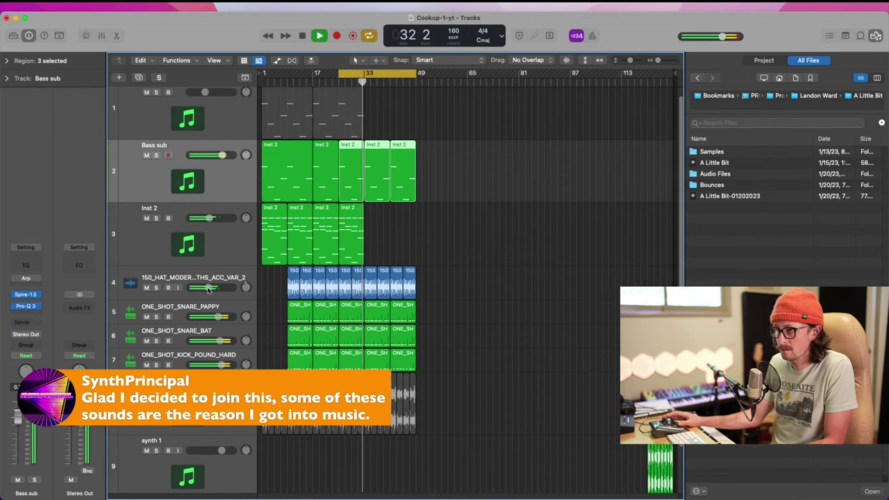
{"action": "scroll", "coordinate": [202, 137], "scroll_direction": "up", "scroll_amount": 1}
{"action": "key", "text": "space"}
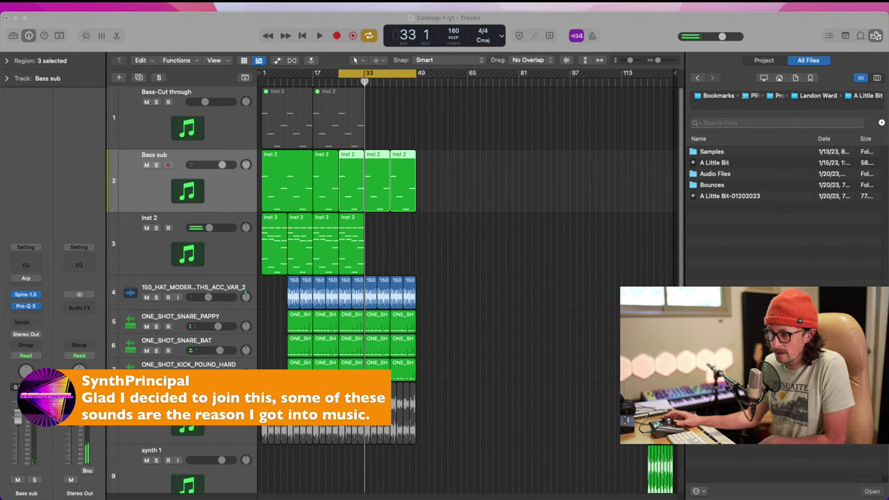
- In Inst 2's Murda Melodies effect, set Ice to 30% and Amount to 66%, and close it
{"action": "left_click", "coordinate": [337, 255]}
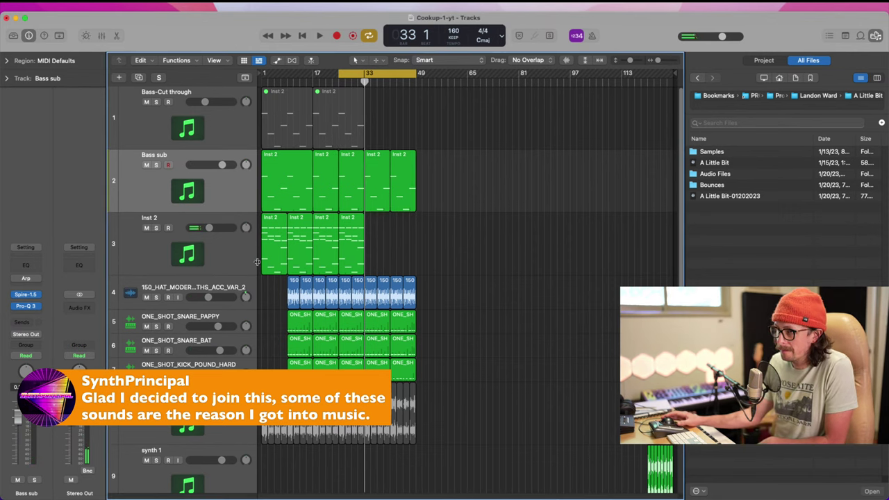
{"action": "left_click", "coordinate": [221, 254]}
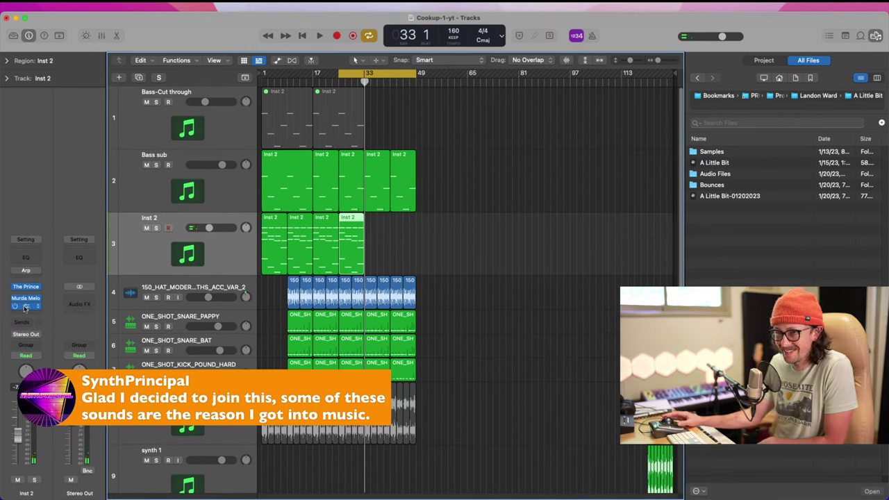
{"action": "left_click", "coordinate": [26, 298]}
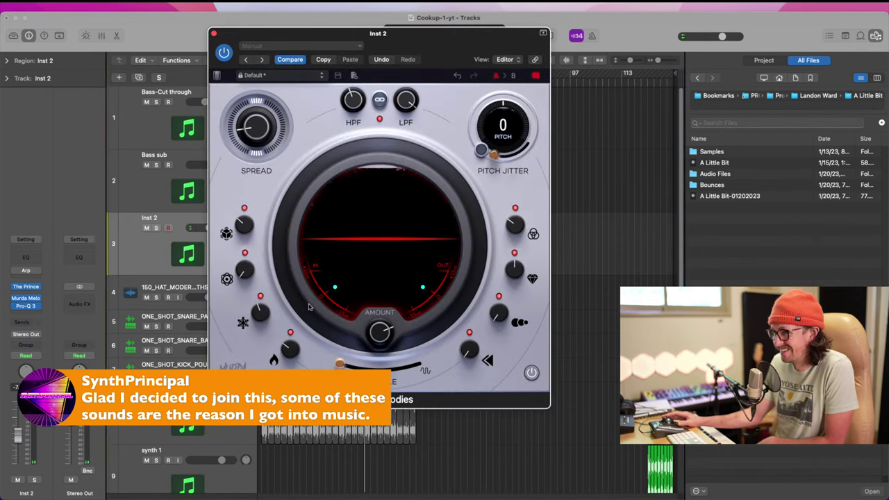
{"action": "left_click_drag", "start_coordinate": [261, 313], "coordinate": [261, 334]}
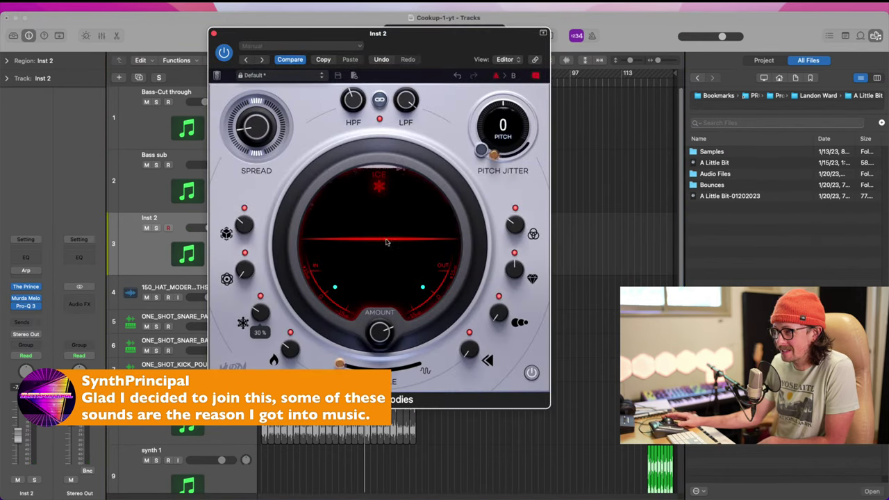
{"action": "left_click_drag", "start_coordinate": [372, 325], "coordinate": [371, 339]}
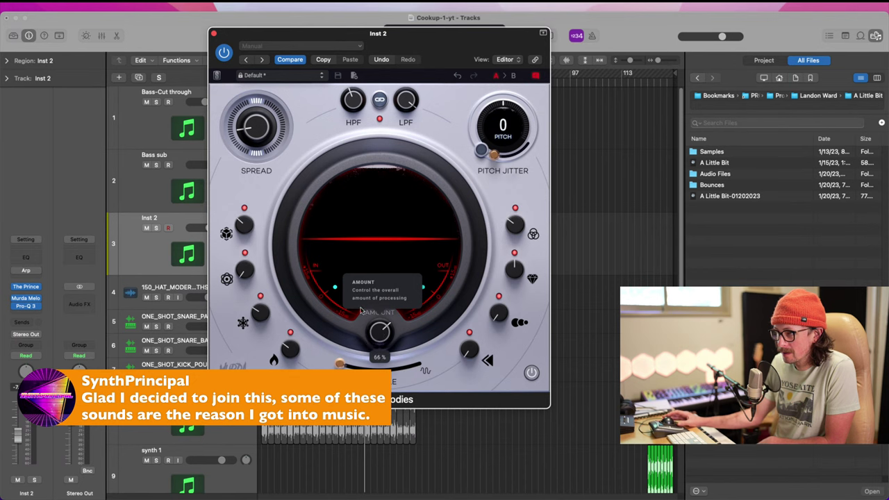
{"action": "left_click", "coordinate": [213, 33]}
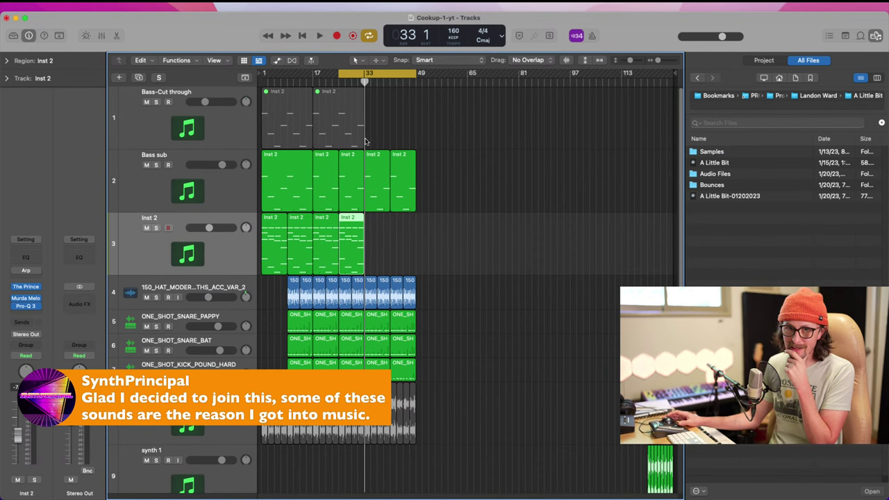
- On the Bass-Cut through track's Spire-1.5, audition lead presets from the Retrowave soundbank, load Lead - NewRetro, and close it
{"action": "left_click", "coordinate": [181, 134]}
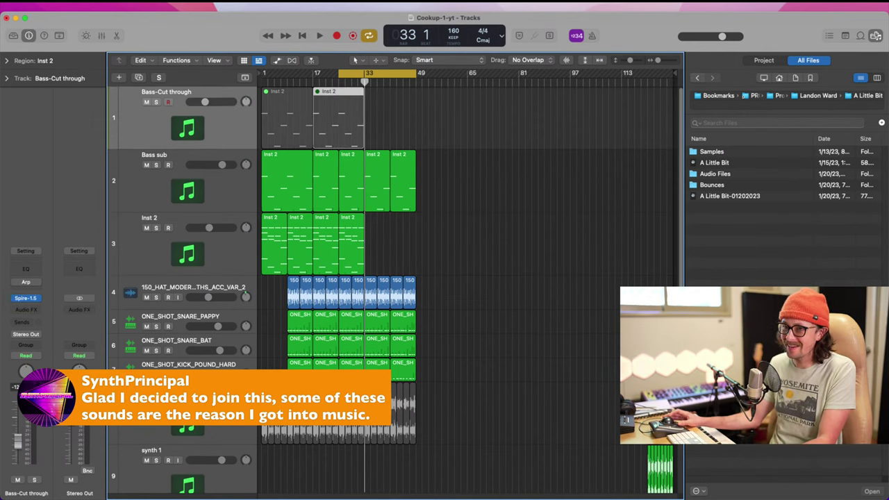
{"action": "left_click", "coordinate": [25, 298]}
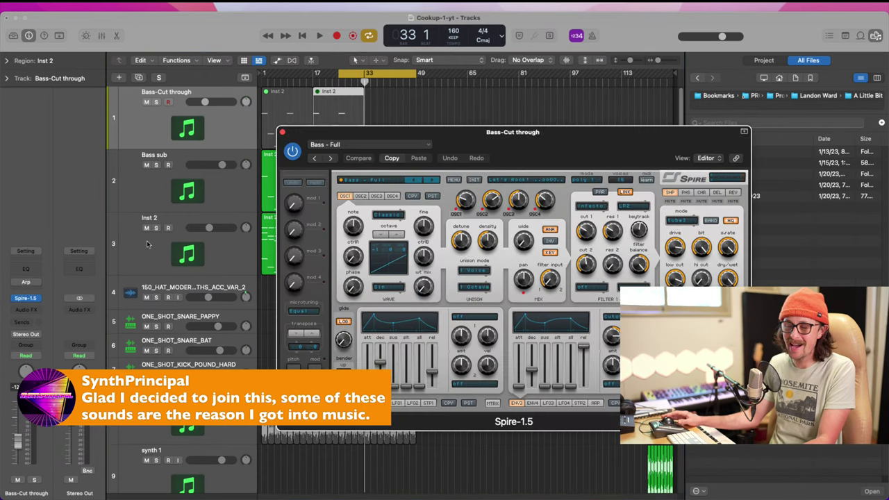
{"action": "left_click", "coordinate": [367, 180]}
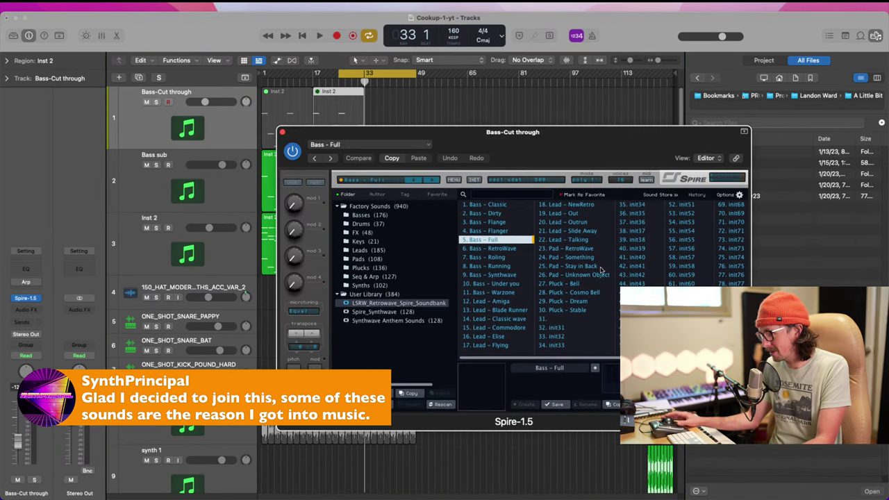
{"action": "left_click", "coordinate": [578, 222]}
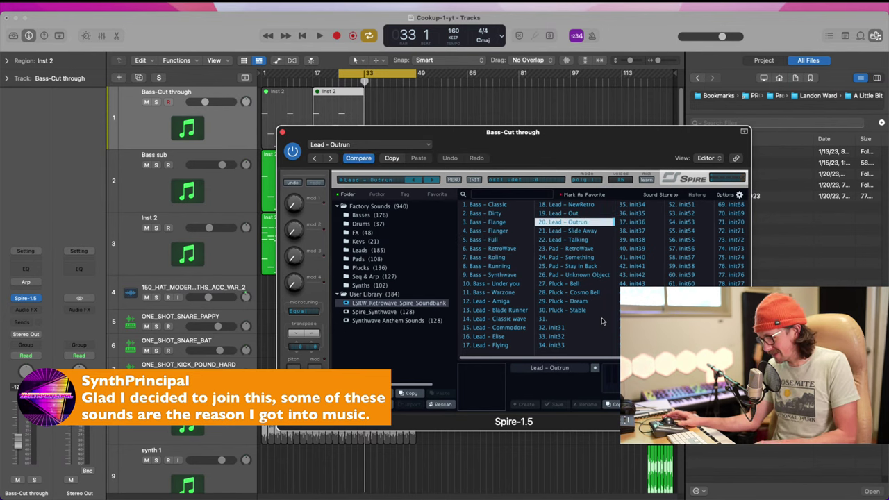
{"action": "left_click", "coordinate": [568, 212]}
{"action": "left_click", "coordinate": [569, 205]}
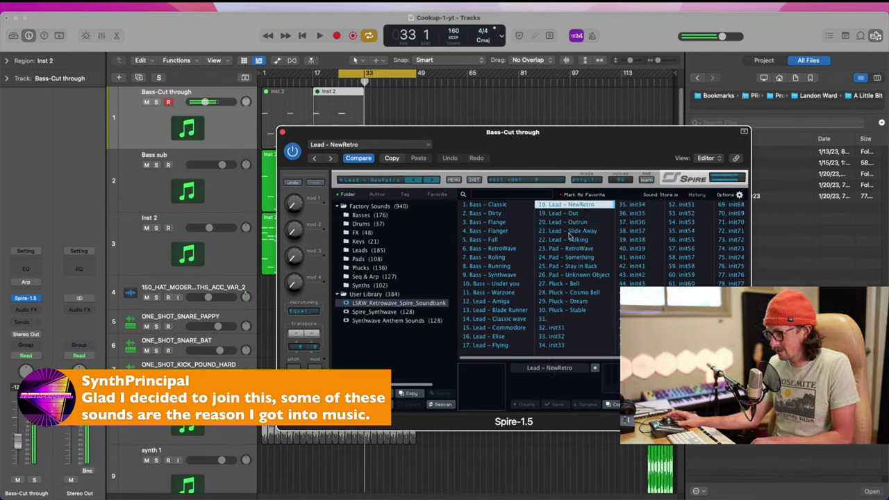
{"action": "left_click", "coordinate": [570, 240]}
{"action": "left_click", "coordinate": [569, 230]}
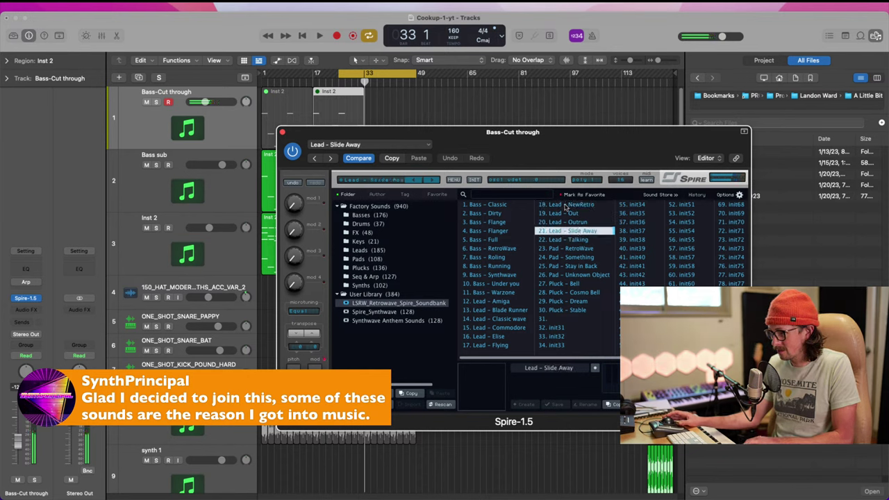
{"action": "left_click", "coordinate": [568, 206]}
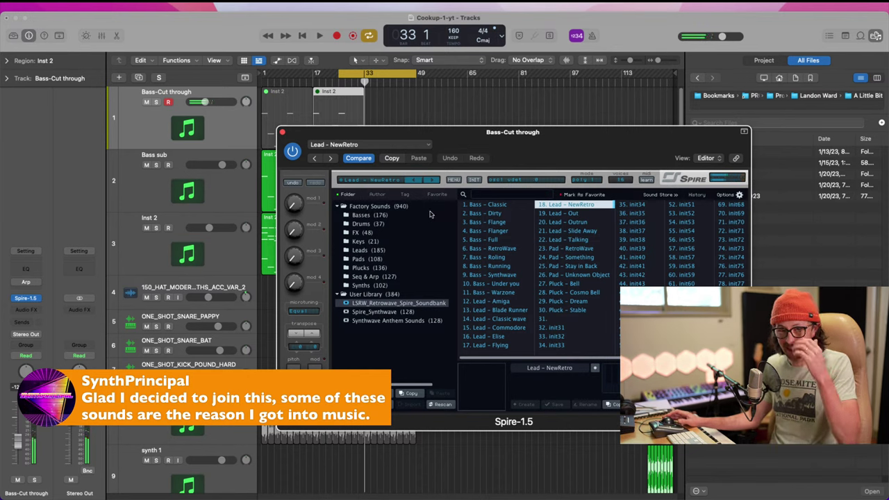
{"action": "left_click", "coordinate": [282, 131]}
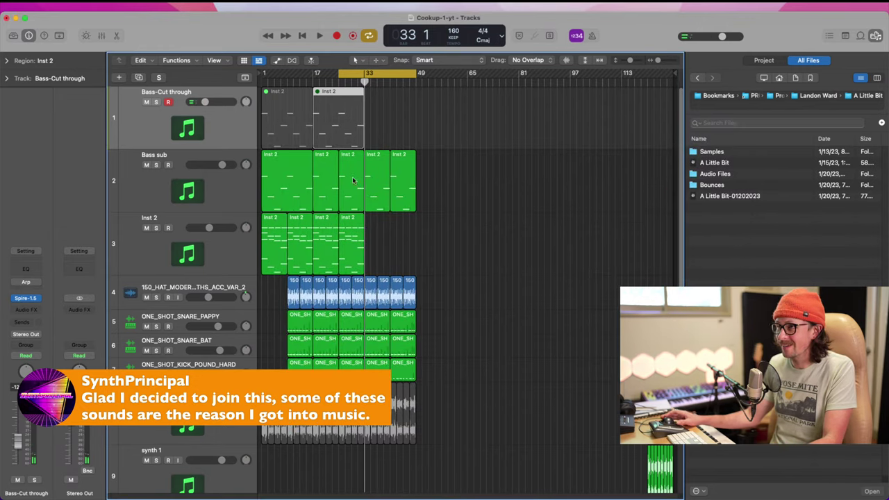
- Delete both regions on the Bass-Cut through track and extend the cycle range to bars 1–49
{"action": "left_click_drag", "start_coordinate": [339, 77], "coordinate": [311, 88]}
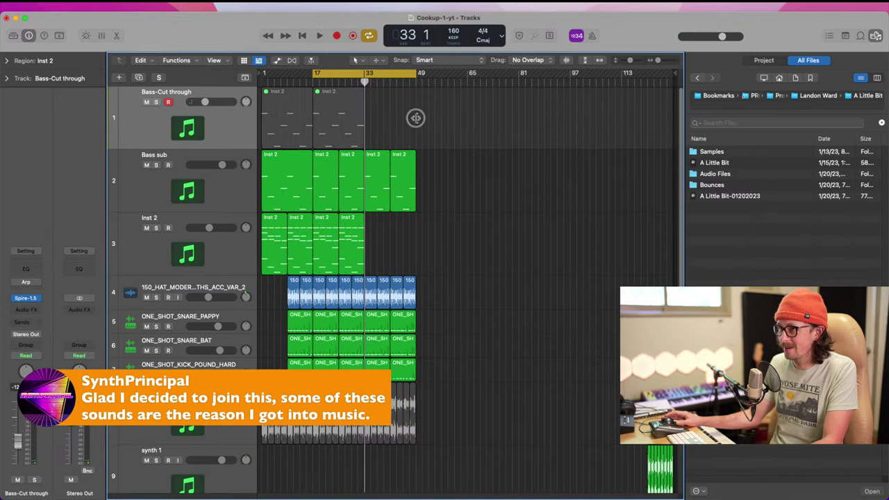
{"action": "left_click_drag", "start_coordinate": [415, 118], "coordinate": [276, 130]}
{"action": "key", "text": "Delete"}
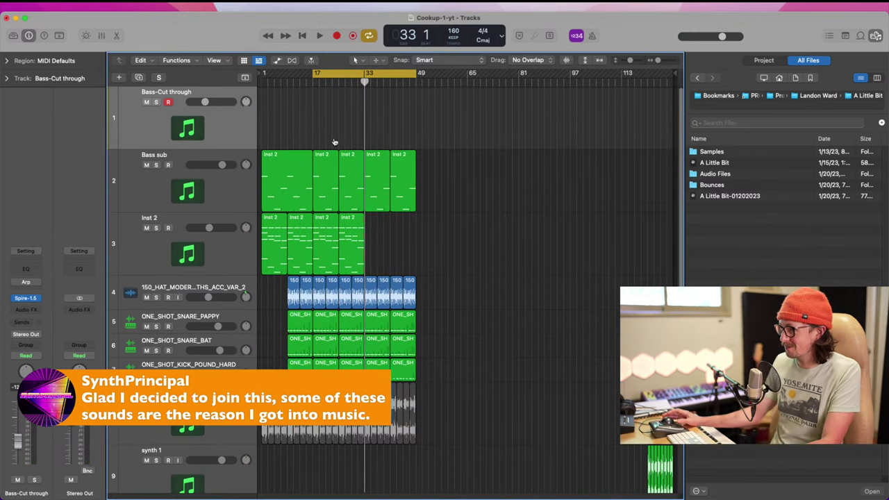
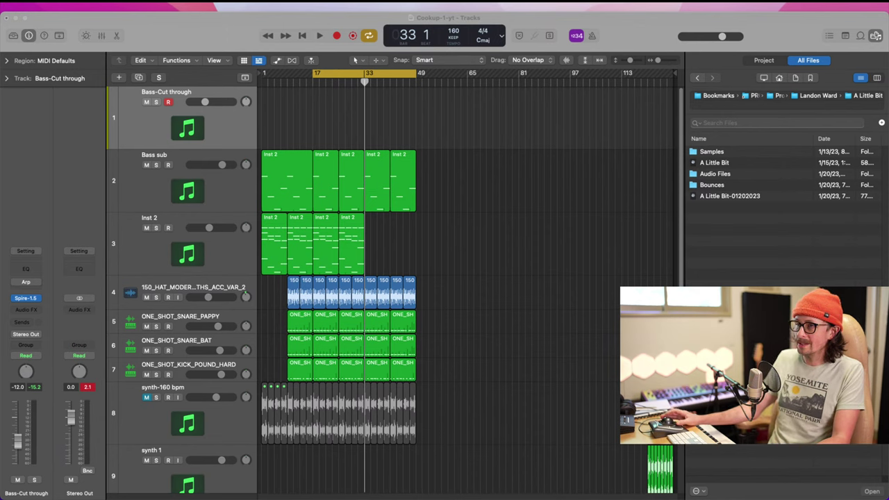
{"action": "left_click", "coordinate": [486, 407]}
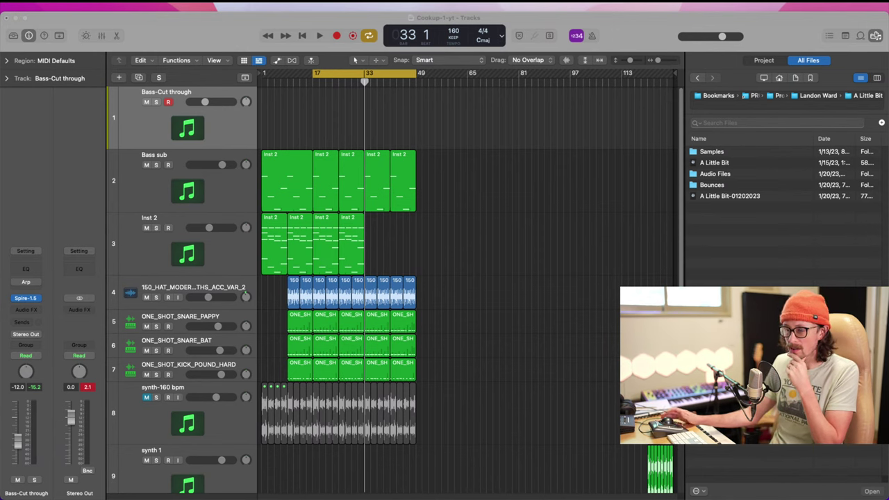
{"action": "left_click", "coordinate": [323, 354]}
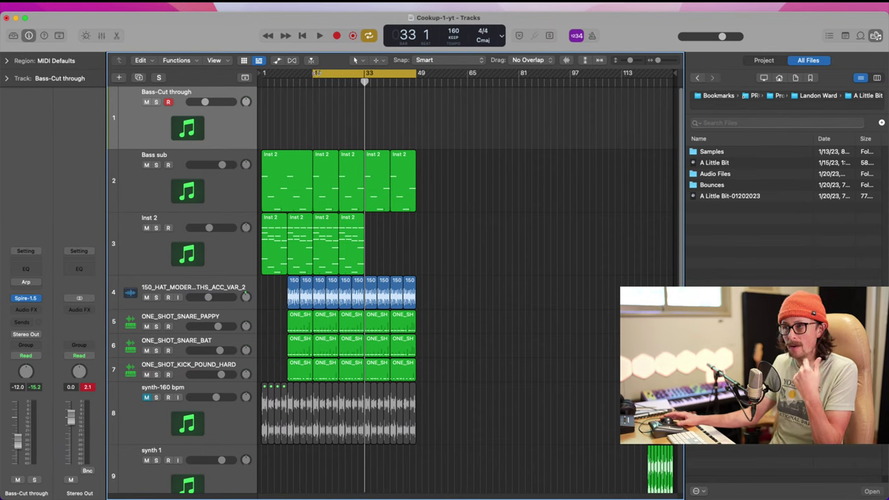
{"action": "left_click_drag", "start_coordinate": [313, 74], "coordinate": [262, 76]}
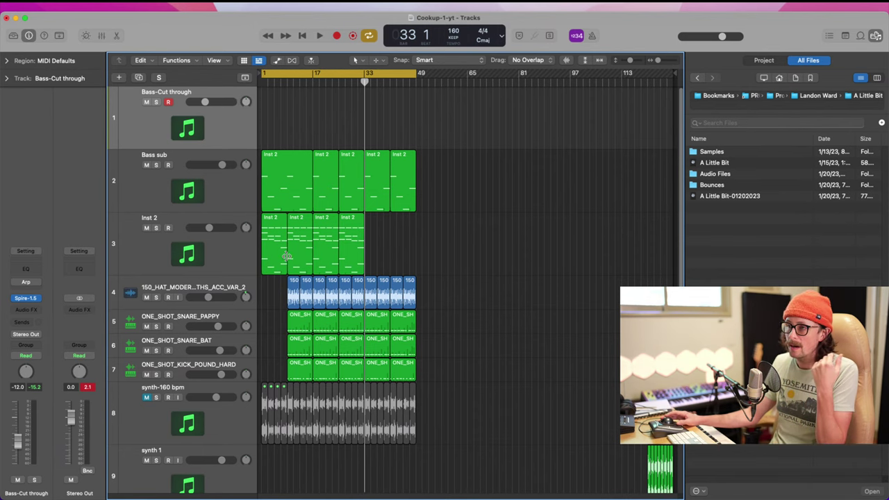
- Unmute the synth-160 bpm track and mute its regions in bars 1–33, leaving only those in bars 33–49 active
{"action": "left_click", "coordinate": [274, 228]}
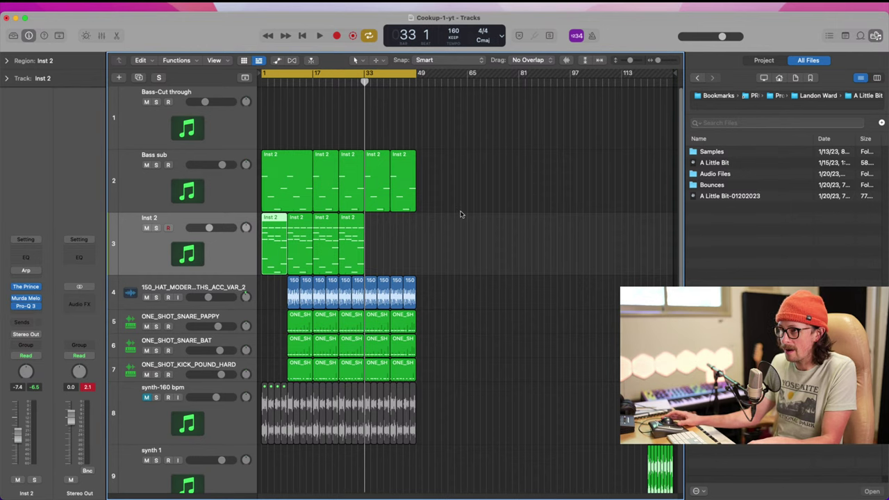
{"action": "left_click_drag", "start_coordinate": [452, 209], "coordinate": [254, 496]}
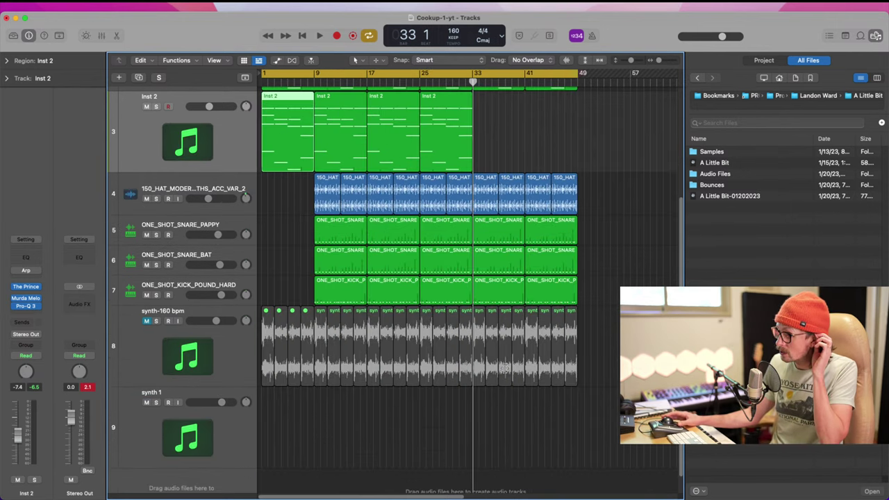
{"action": "left_click_drag", "start_coordinate": [607, 333], "coordinate": [481, 345]}
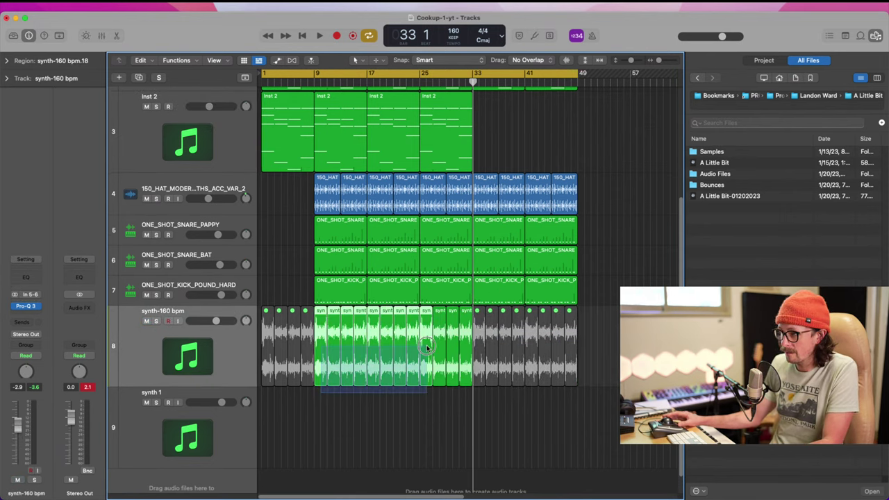
{"action": "left_click_drag", "start_coordinate": [321, 393], "coordinate": [575, 316]}
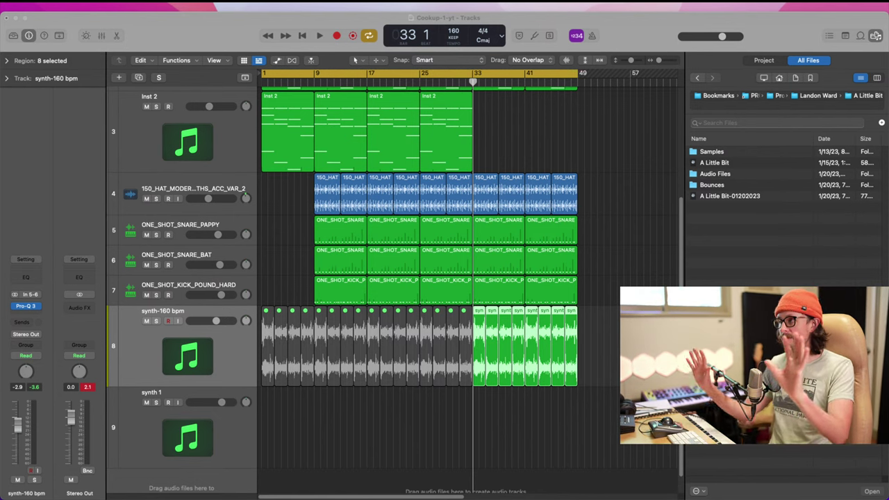
{"action": "left_click", "coordinate": [381, 410]}
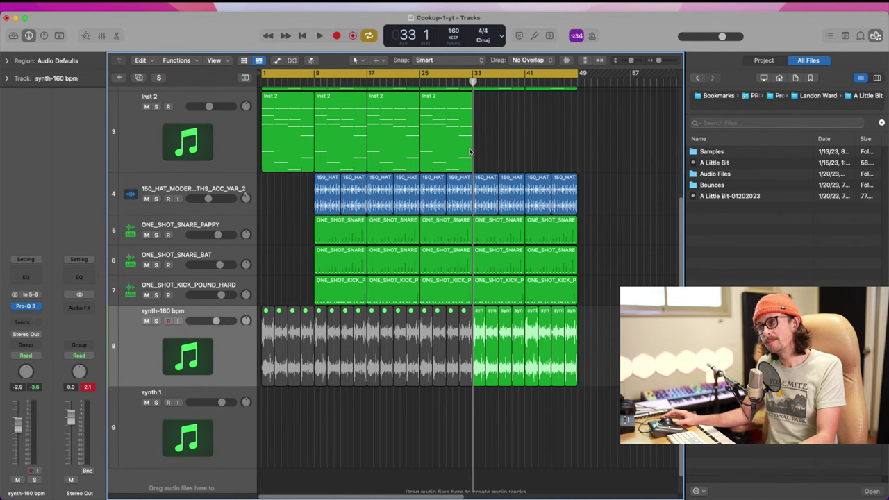
- Set the cycle range to bars 25–49 and play it
{"action": "scroll", "coordinate": [479, 244], "scroll_direction": "up", "scroll_amount": 5}
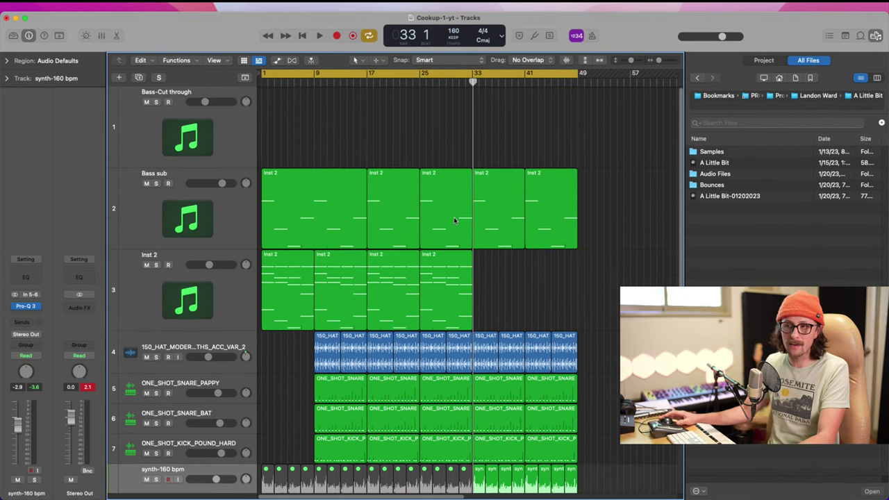
{"action": "scroll", "coordinate": [540, 320], "scroll_direction": "down", "scroll_amount": 5}
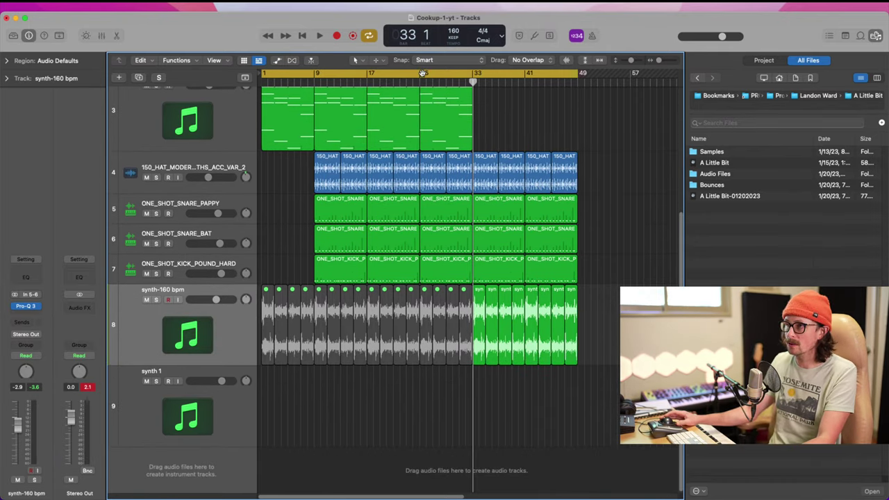
{"action": "left_click_drag", "start_coordinate": [423, 73], "coordinate": [582, 83]}
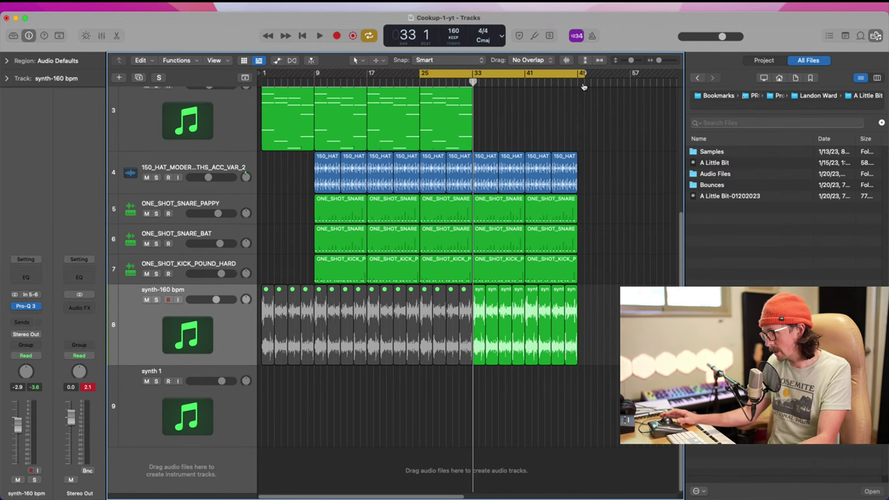
{"action": "key", "text": "super+Tab"}
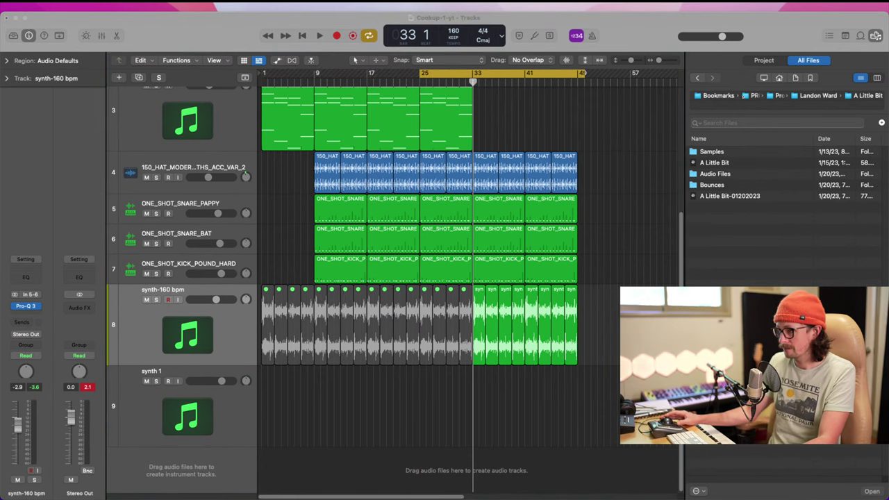
{"action": "left_click", "coordinate": [410, 440]}
{"action": "key", "text": "space"}
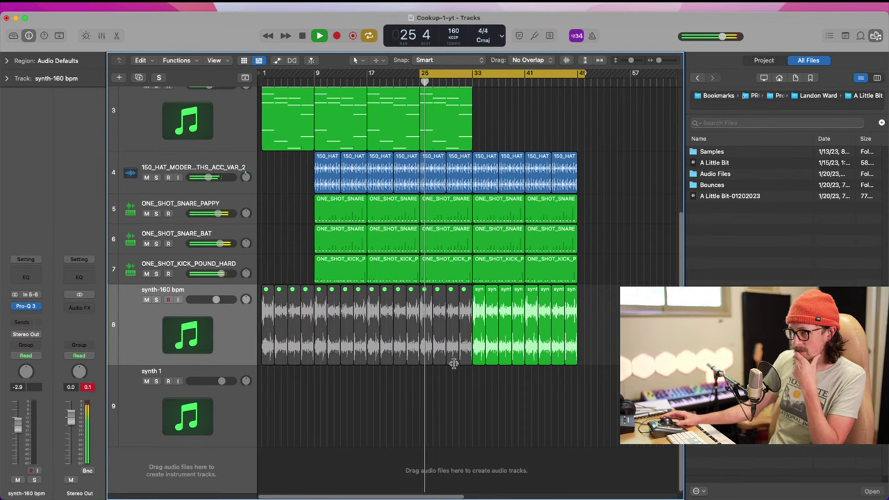
- Lower the volume of the Inst 2 track to about -10.4 dB
{"action": "scroll", "coordinate": [202, 239], "scroll_direction": "up", "scroll_amount": 3}
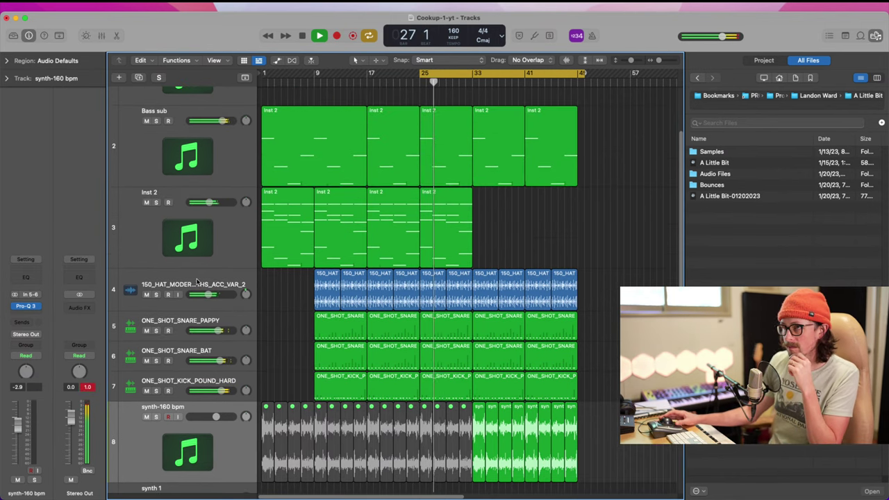
{"action": "left_click", "coordinate": [201, 239]}
{"action": "left_click_drag", "start_coordinate": [210, 202], "coordinate": [204, 203]}
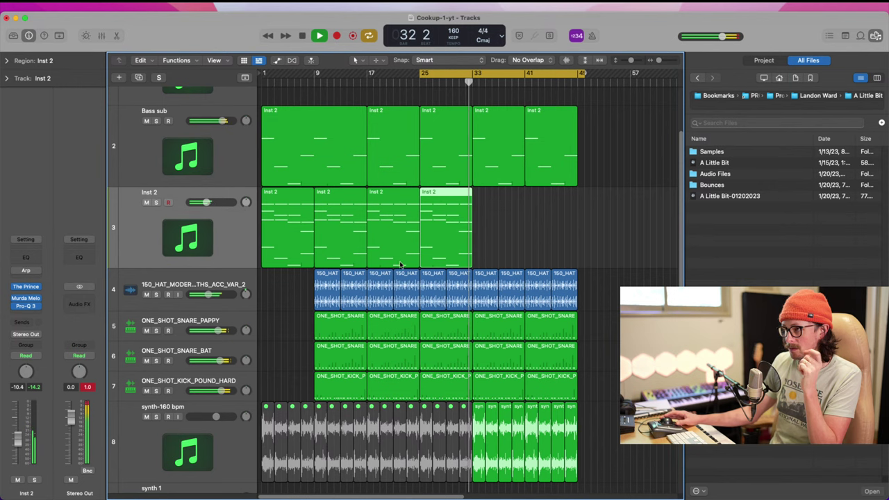
- In the synth-160 bpm track's Pro-Q 3, set the low cut to about 350 Hz and the high cut to about 6767 Hz
{"action": "left_click", "coordinate": [217, 417]}
{"action": "scroll", "coordinate": [217, 418], "scroll_direction": "down", "scroll_amount": 2}
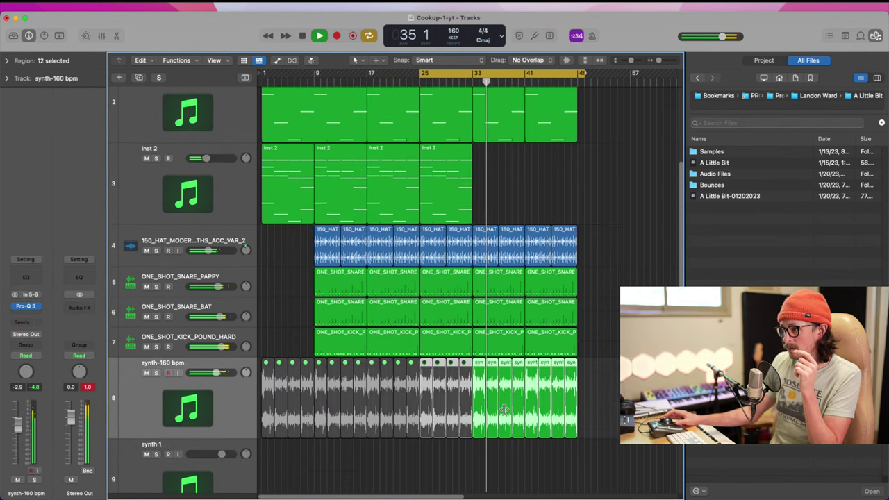
{"action": "left_click", "coordinate": [26, 305]}
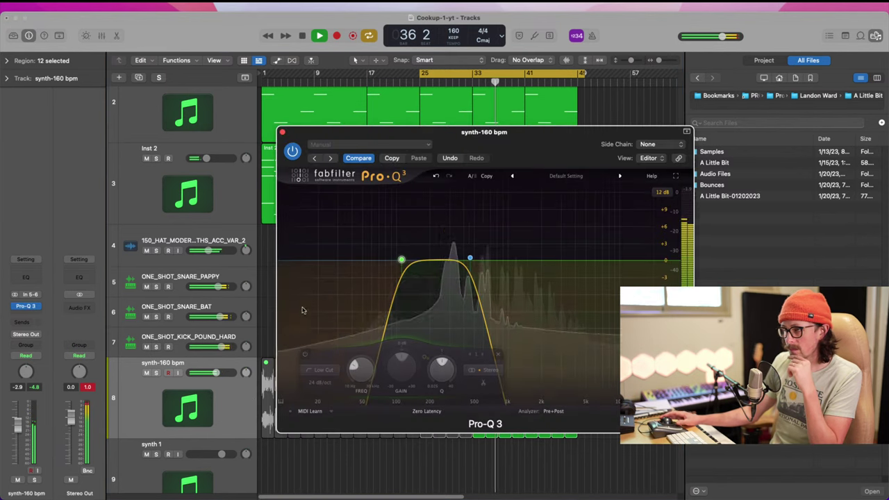
{"action": "left_click_drag", "start_coordinate": [469, 257], "coordinate": [520, 255]}
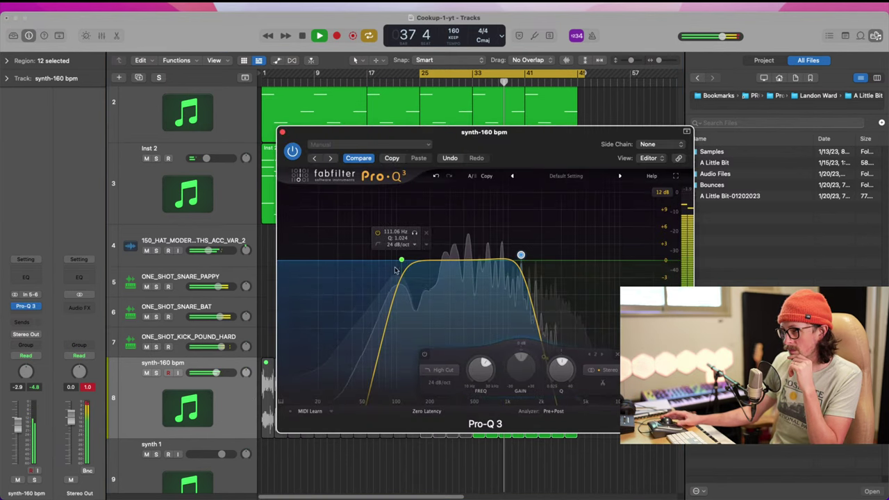
{"action": "left_click_drag", "start_coordinate": [401, 260], "coordinate": [424, 260]}
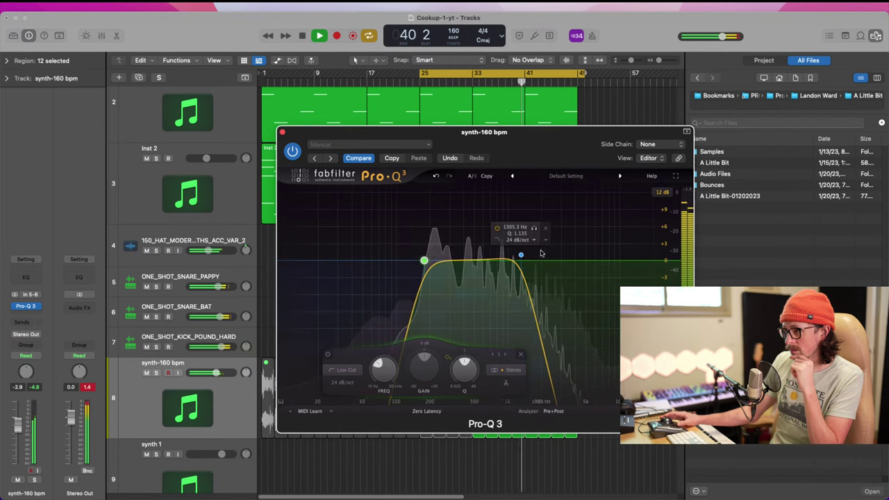
{"action": "left_click_drag", "start_coordinate": [520, 255], "coordinate": [601, 265]}
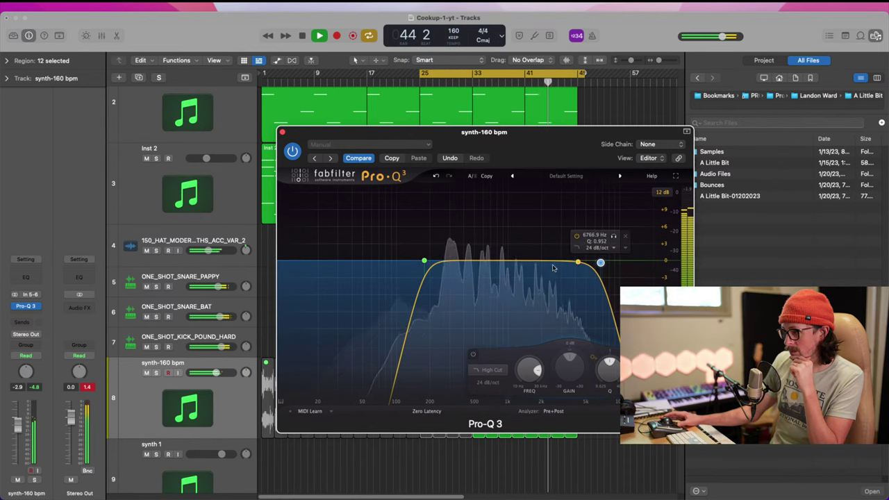
{"action": "left_click_drag", "start_coordinate": [425, 261], "coordinate": [456, 261]}
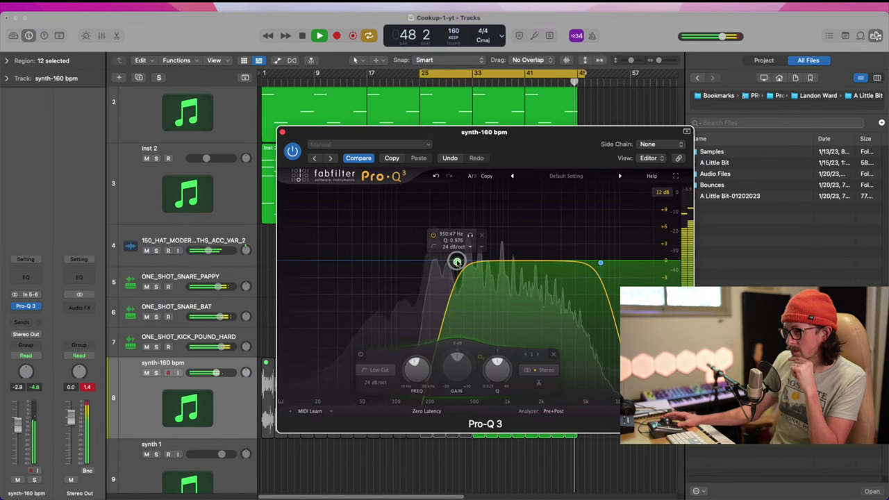
{"action": "key", "text": "space"}
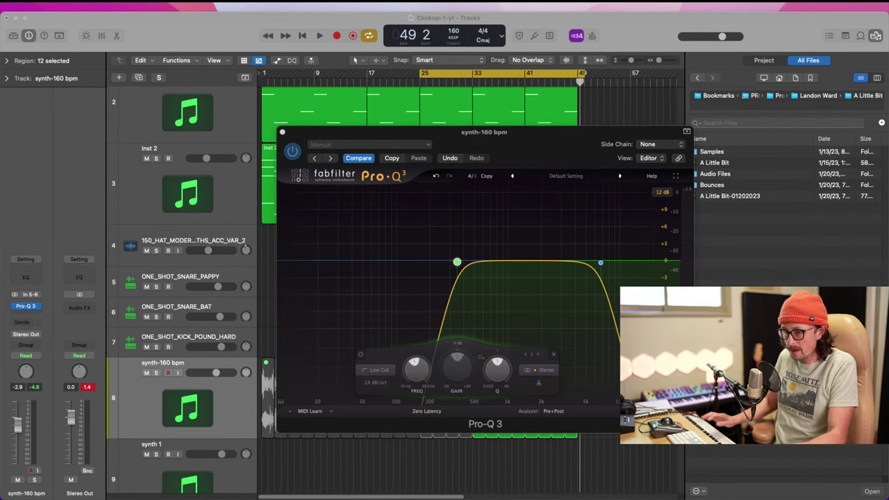
{"action": "left_click", "coordinate": [566, 135]}
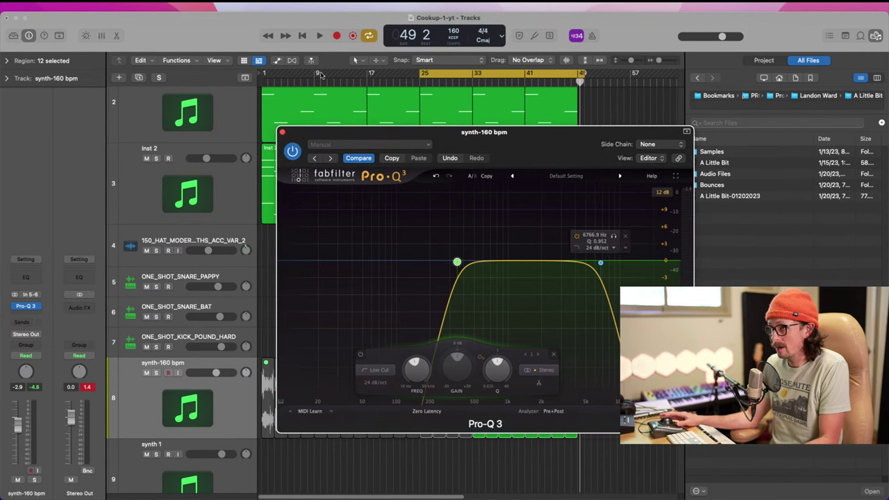
{"action": "left_click", "coordinate": [383, 115]}
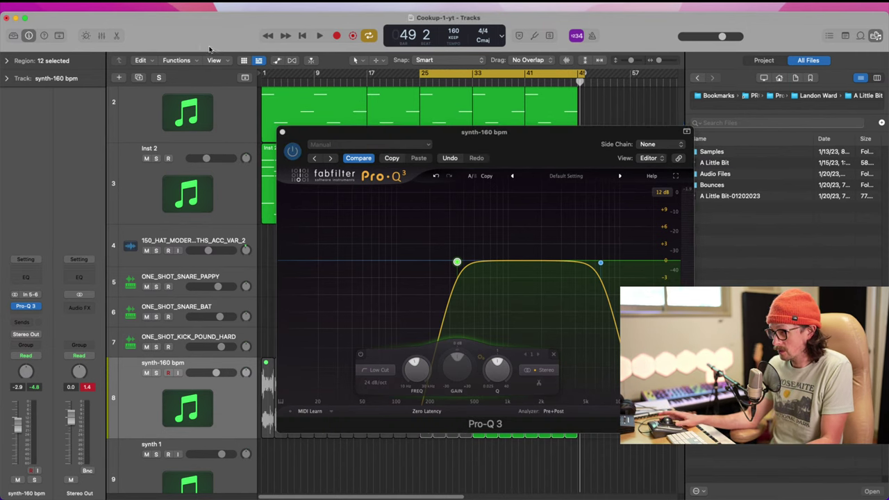
{"action": "left_click", "coordinate": [283, 132]}
- Extend the cycle range to bars 1–49 and play the arrangement from the start
{"action": "left_click", "coordinate": [459, 262], "text": "ctrl+alt"}
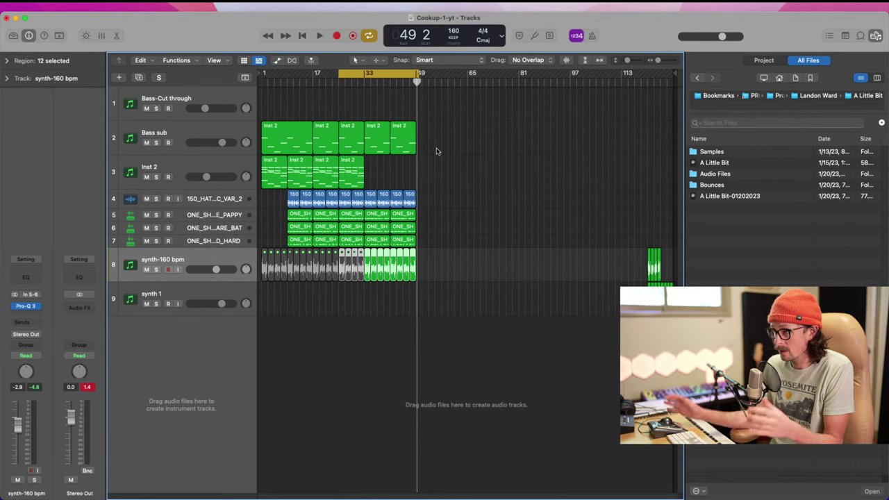
{"action": "left_click_drag", "start_coordinate": [340, 77], "coordinate": [245, 79]}
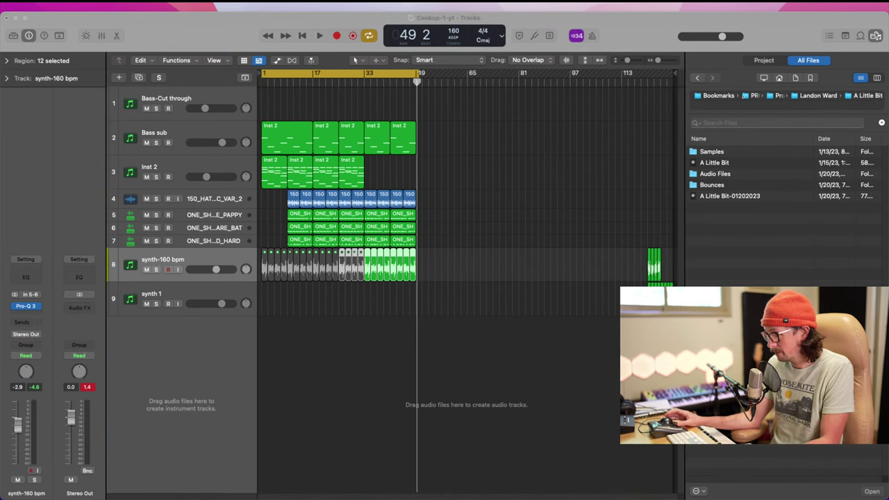
{"action": "left_click", "coordinate": [593, 431]}
{"action": "key", "text": "space"}
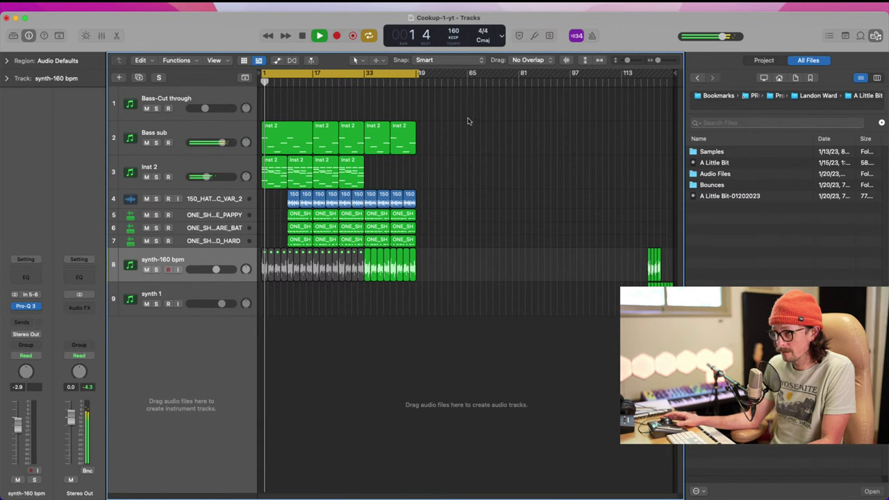
- Mute the first Inst 2 region in bars 1–9 and restart playback from bar 1
{"action": "left_click_drag", "start_coordinate": [467, 122], "coordinate": [258, 327]}
{"action": "left_click", "coordinate": [290, 205]}
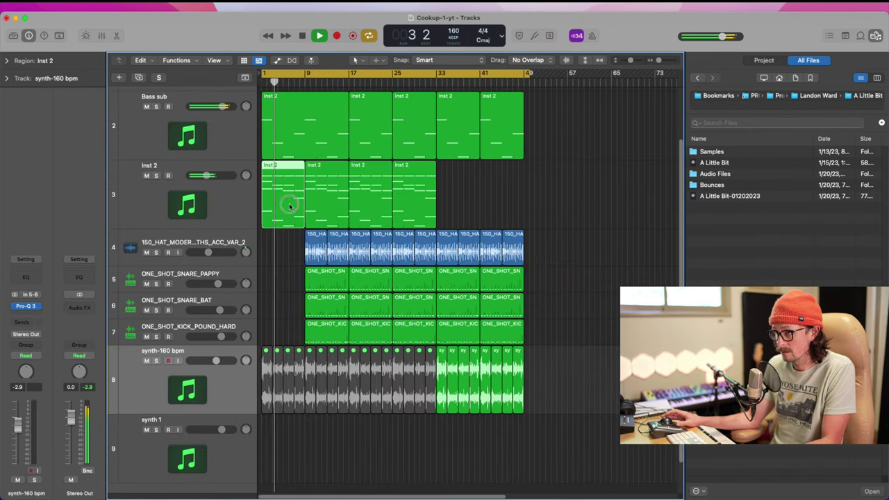
{"action": "key", "text": "ctrl+m"}
{"action": "key", "text": "Return"}
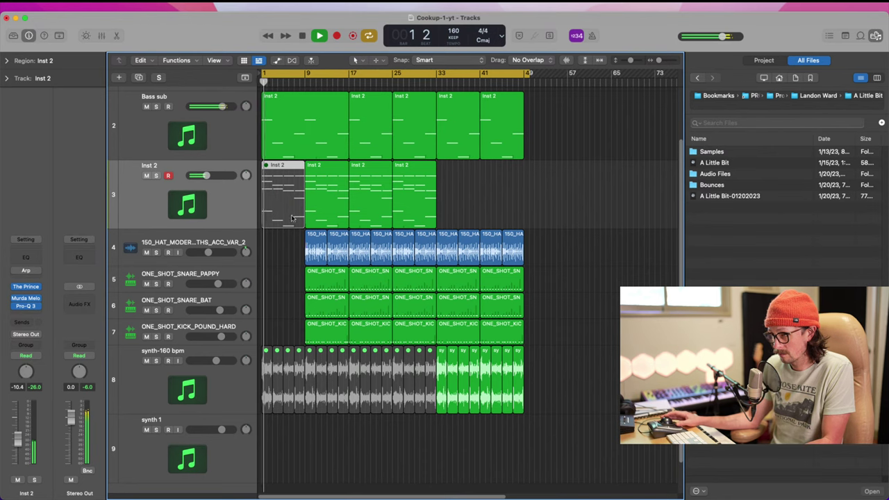
- Unmute the four synth-160 bpm regions in bars 1–9
{"action": "left_click", "coordinate": [264, 384]}
{"action": "left_click_drag", "start_coordinate": [268, 423], "coordinate": [298, 382]}
{"action": "key", "text": "ctrl+m"}
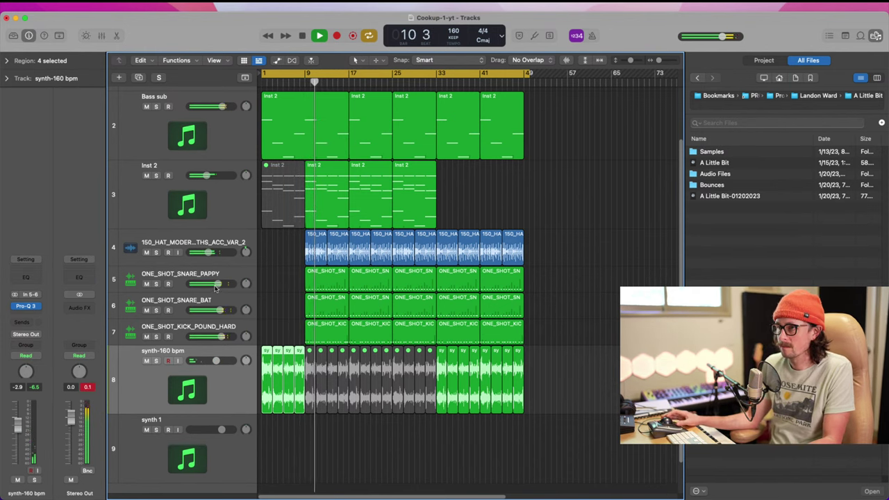
- Route the outputs of both snare tracks and the kick track to Bus 11 (Drum Mix Buss) and stop playback
{"action": "left_click", "coordinate": [187, 327]}
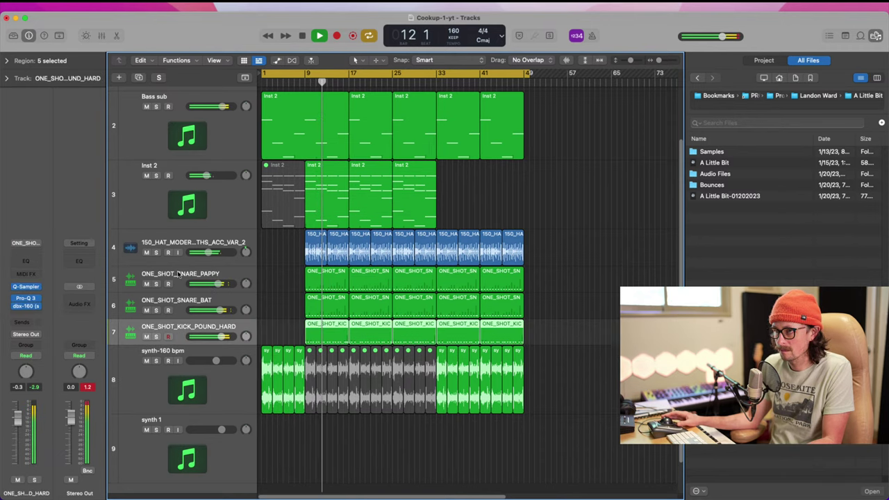
{"action": "left_click", "coordinate": [179, 275], "text": "shift"}
{"action": "key", "text": "x"}
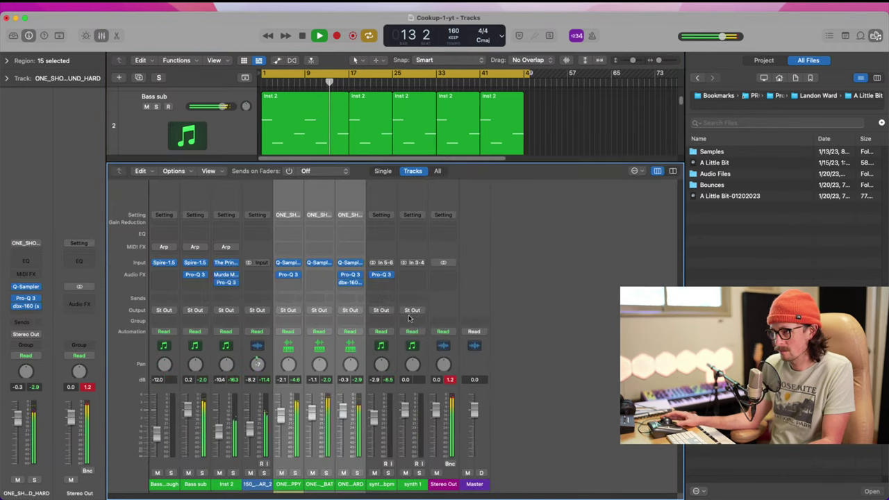
{"action": "left_click", "coordinate": [287, 310]}
{"action": "mouse_move", "coordinate": [305, 350]}
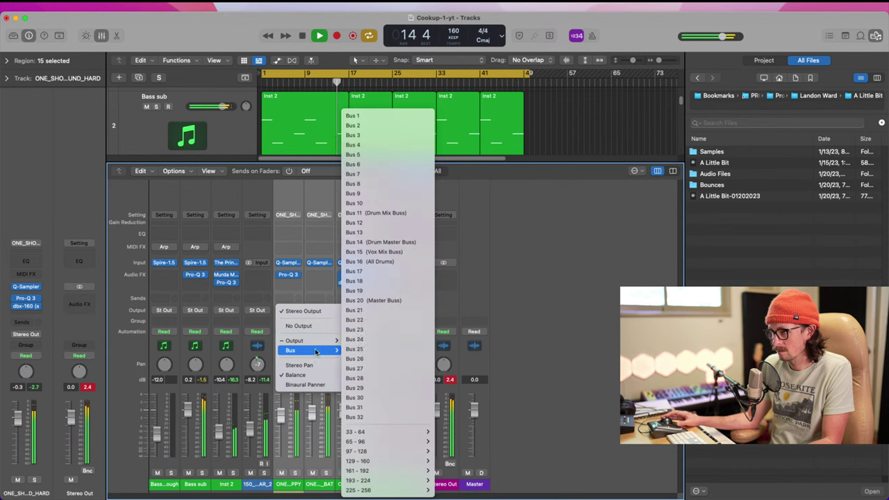
{"action": "left_click", "coordinate": [386, 213]}
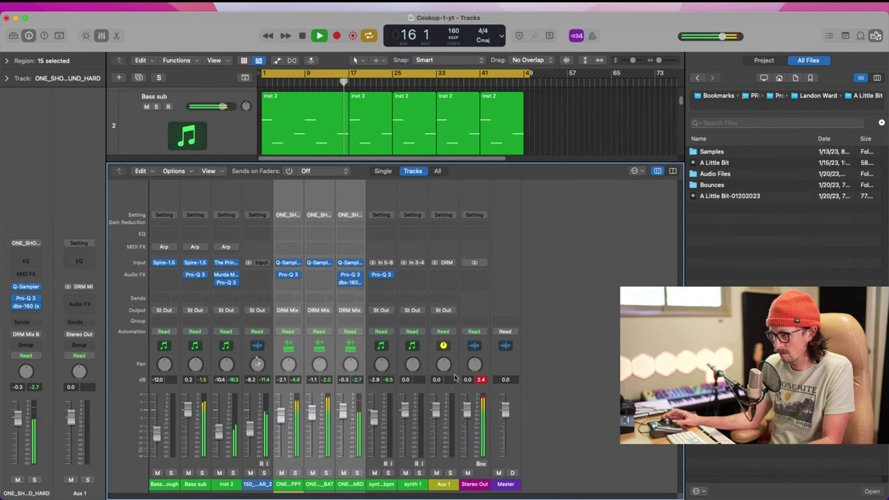
{"action": "key", "text": "space"}
- Load the Drum Mix Buss user channel strip setting from zOld on the new drum aux and play from bar 9
{"action": "left_click", "coordinate": [448, 215]}
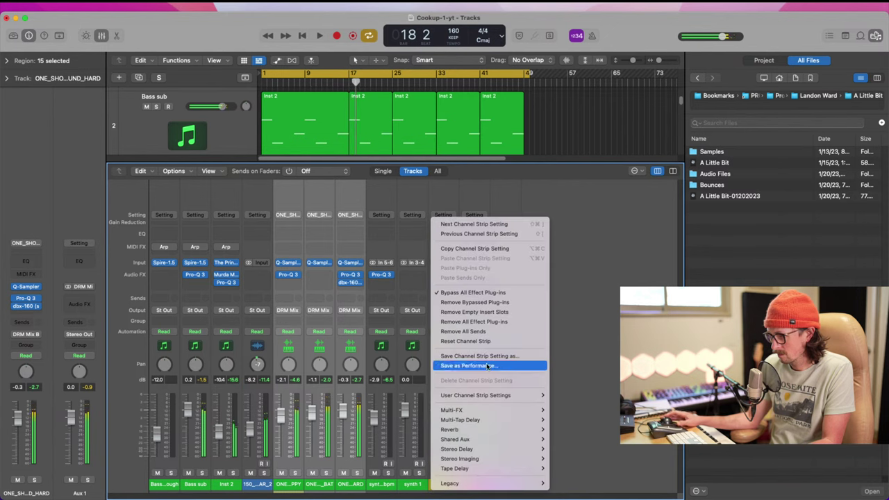
{"action": "mouse_move", "coordinate": [510, 395]}
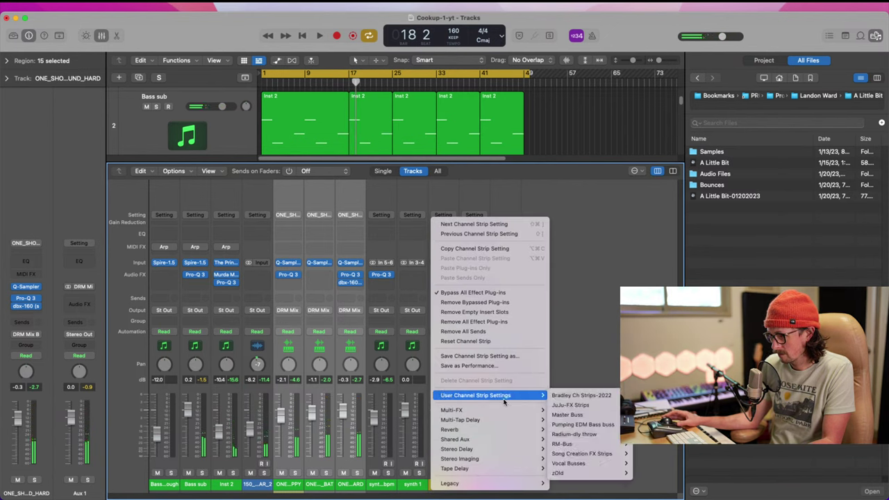
{"action": "mouse_move", "coordinate": [594, 473]}
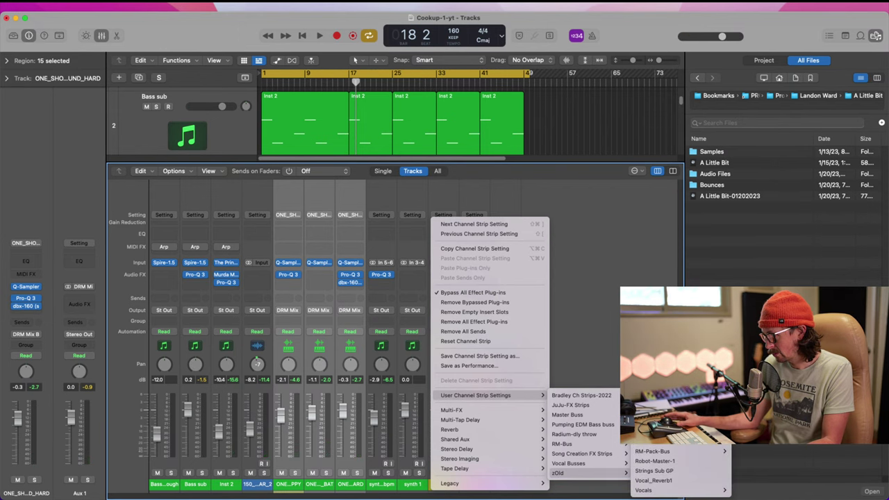
{"action": "left_click", "coordinate": [656, 403]}
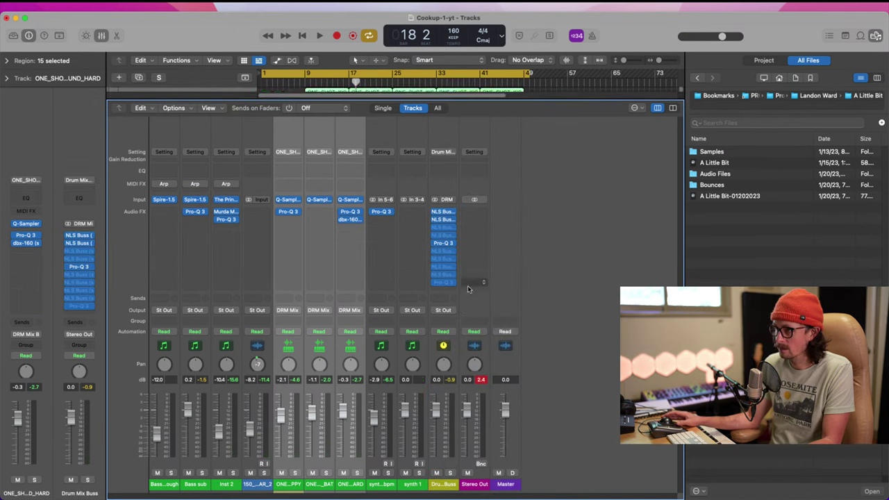
{"action": "key", "text": "Return"}
{"action": "key", "text": "space"}
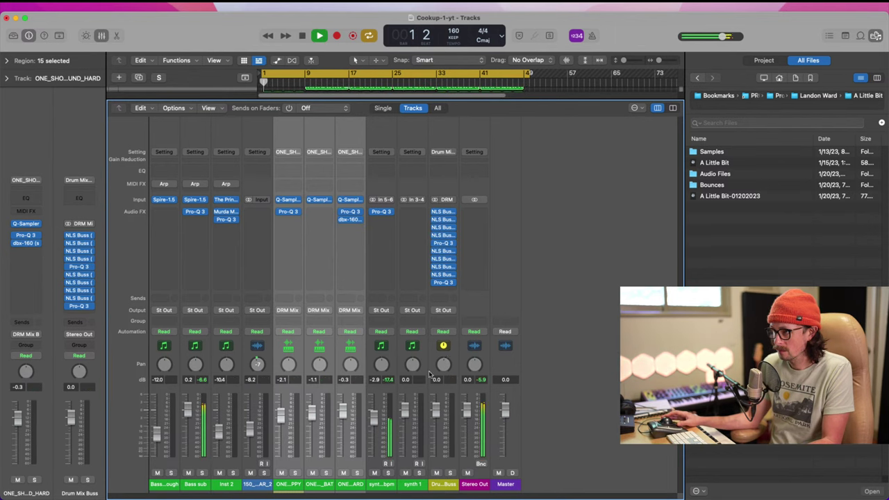
{"action": "left_click", "coordinate": [304, 83]}
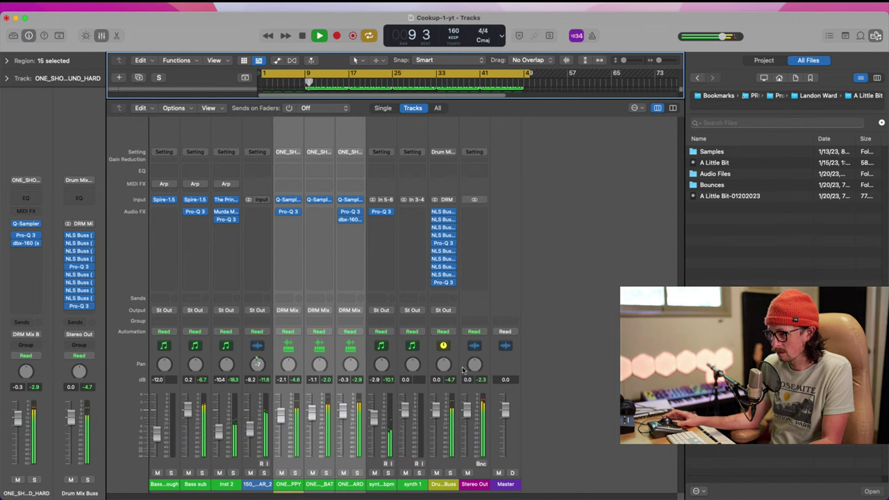
- Route the Drum Mix Buss aux output to Bus 14 (Drum Master Buss)
{"action": "left_click", "coordinate": [442, 310]}
{"action": "mouse_move", "coordinate": [446, 350]}
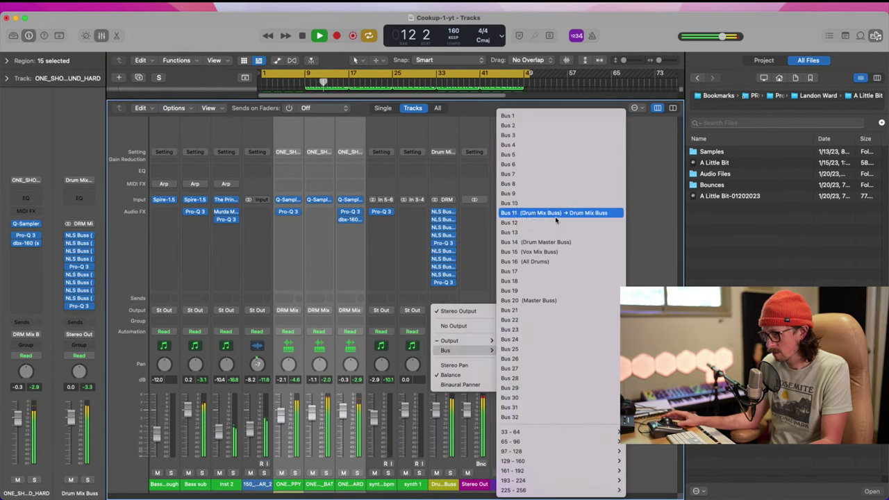
{"action": "left_click", "coordinate": [561, 242]}
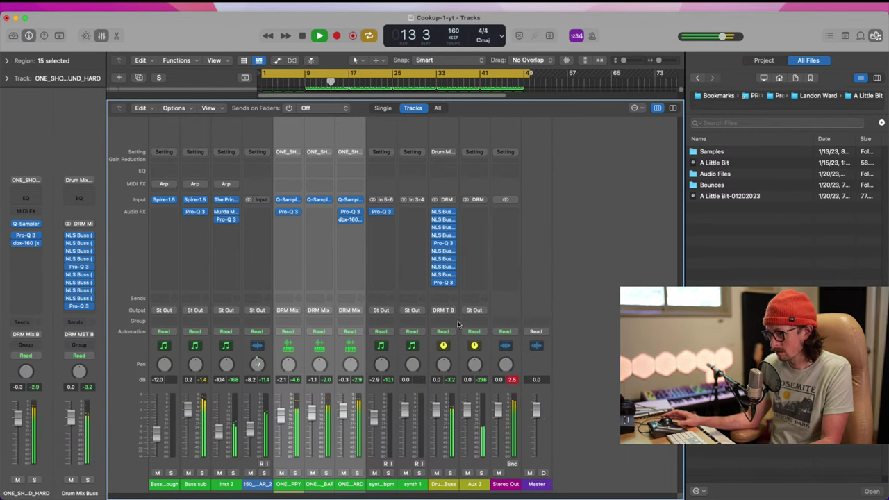
- Load the Drum Master Buss user channel strip setting from zOld on the Aux 2 channel and play from bar 9
{"action": "left_click", "coordinate": [480, 151]}
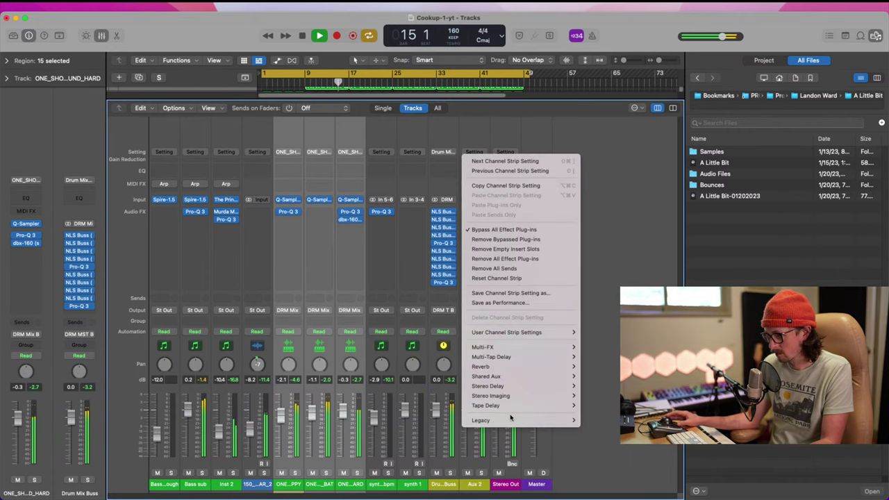
{"action": "mouse_move", "coordinate": [556, 332]}
{"action": "mouse_move", "coordinate": [589, 409]}
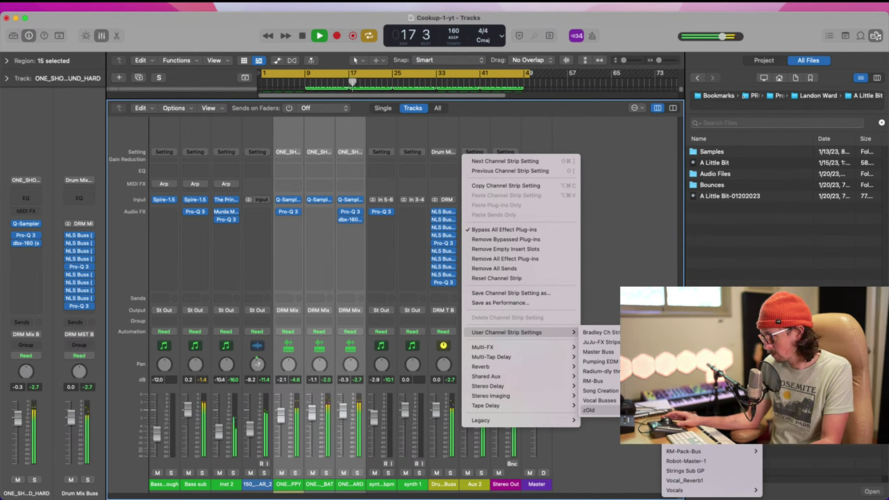
{"action": "left_click", "coordinate": [687, 422]}
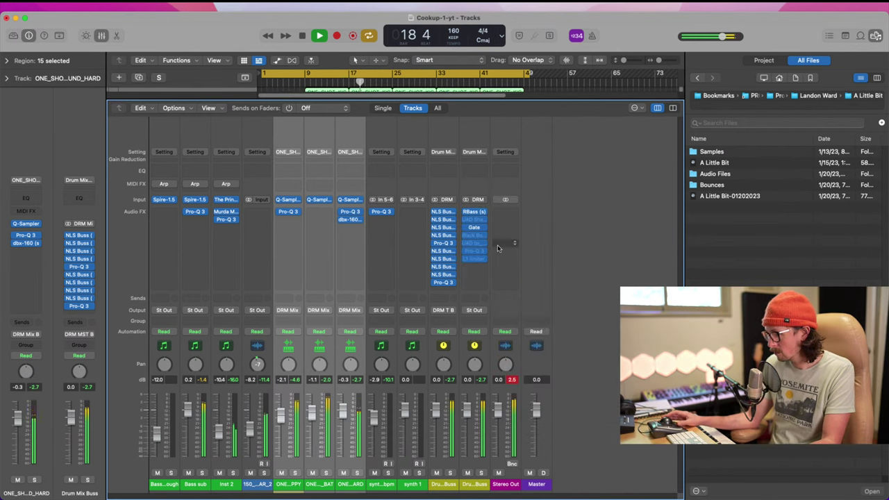
{"action": "key", "text": "space"}
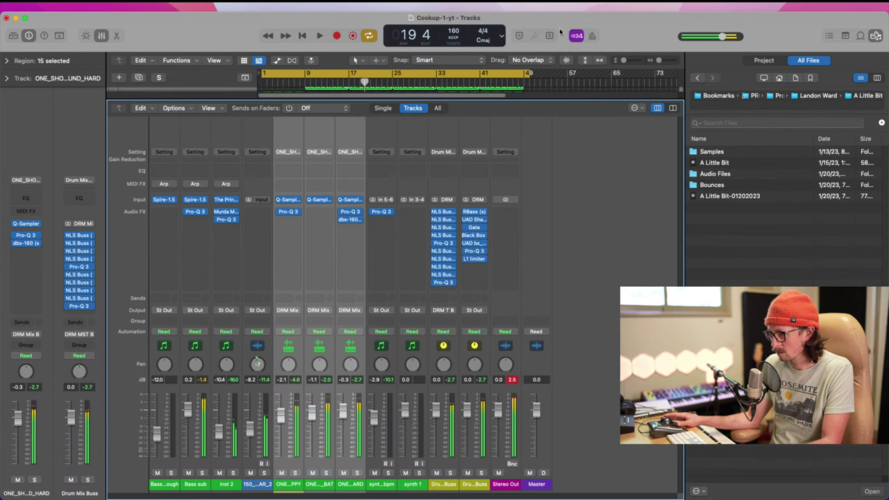
{"action": "key", "text": "Return"}
{"action": "key", "text": "space"}
{"action": "left_click", "coordinate": [304, 83]}
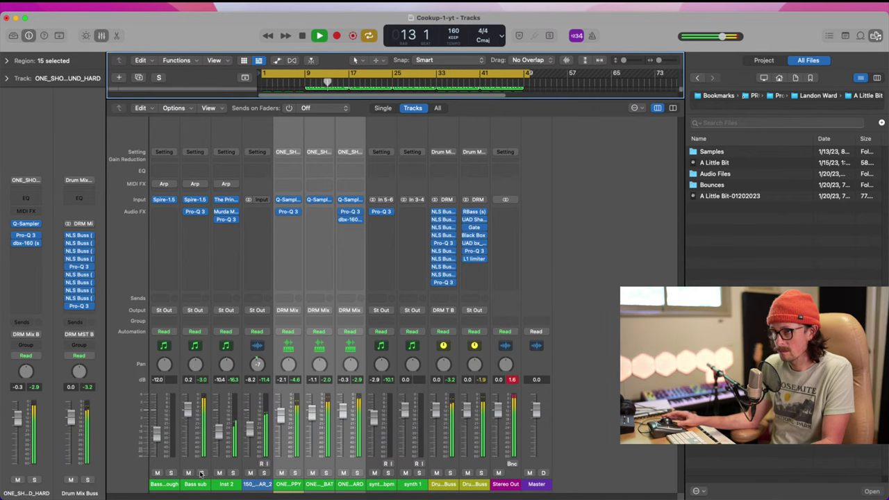
- Route the Bass sub track's output to Bus 11 (Drum Mix Buss) and close the mixer
{"action": "left_click", "coordinate": [185, 312]}
{"action": "mouse_move", "coordinate": [209, 350]}
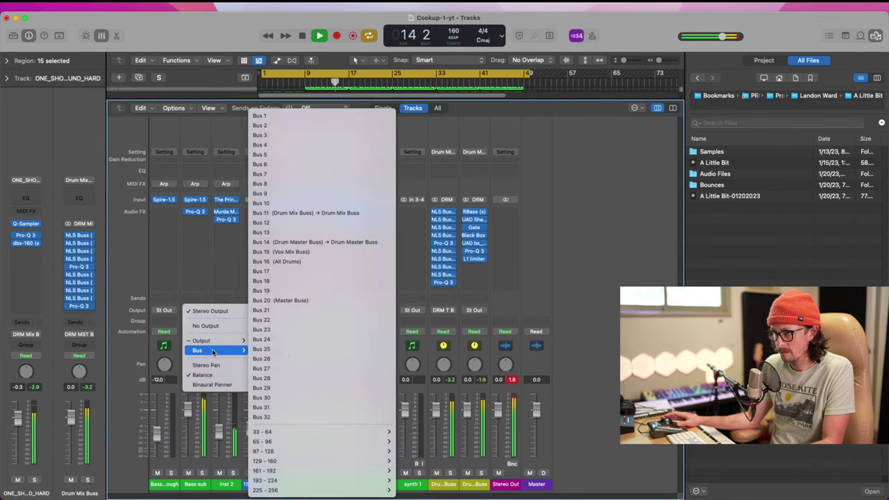
{"action": "left_click", "coordinate": [305, 213]}
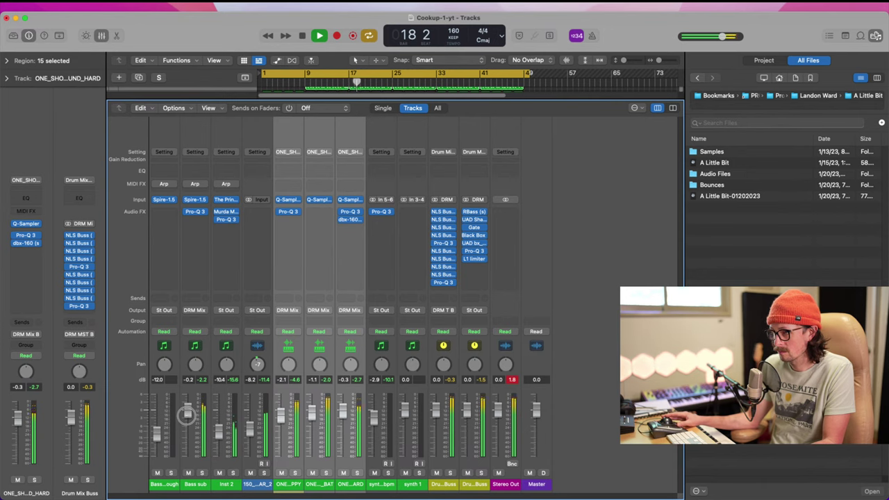
{"action": "key", "text": "x"}
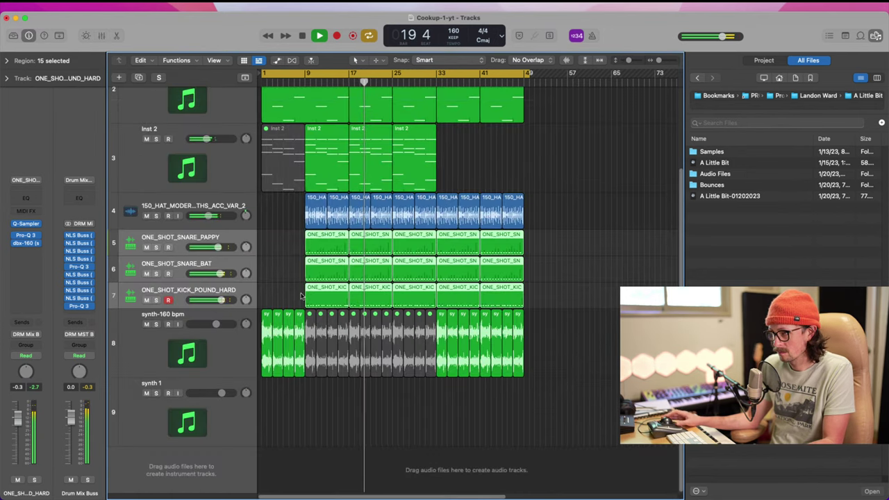
- Disarm recording on the kick track and slightly raise the 249 Hz band in the Drum Mix Buss's last Pro-Q 3
{"action": "left_click", "coordinate": [167, 302]}
{"action": "scroll", "coordinate": [372, 325], "scroll_direction": "up", "scroll_amount": 5}
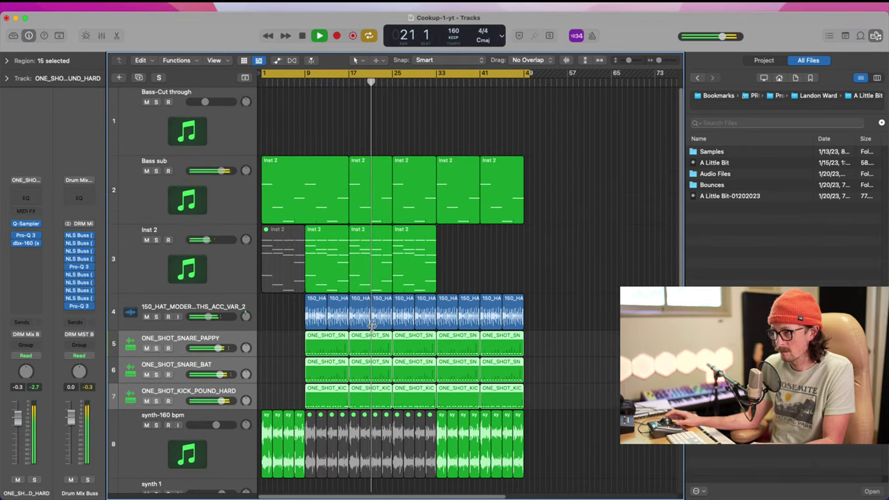
{"action": "scroll", "coordinate": [372, 327], "scroll_direction": "down", "scroll_amount": 3}
{"action": "scroll", "coordinate": [372, 326], "scroll_direction": "down", "scroll_amount": 4}
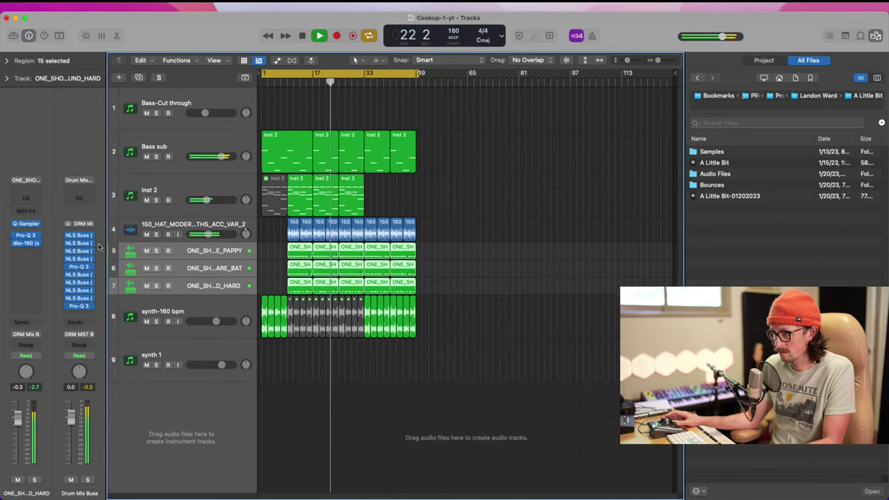
{"action": "left_click", "coordinate": [80, 306]}
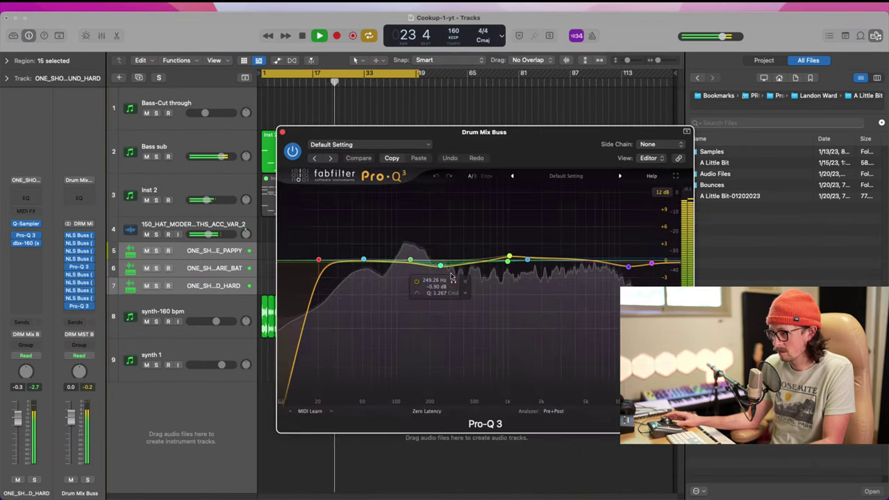
{"action": "left_click_drag", "start_coordinate": [440, 265], "coordinate": [440, 262]}
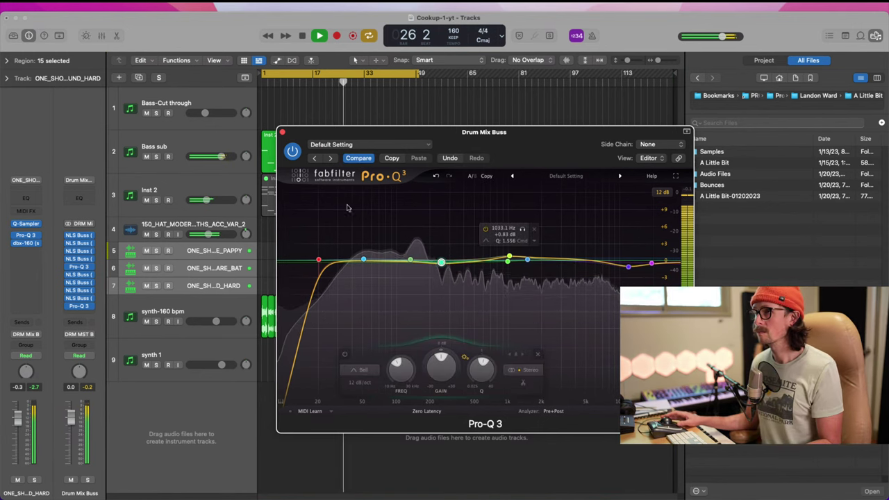
{"action": "left_click", "coordinate": [283, 132]}
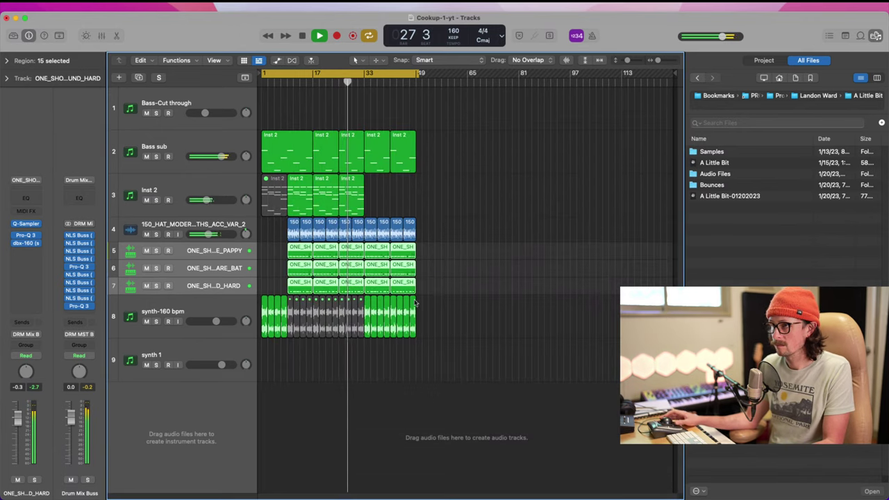
- Stop playback, deselect all regions and listen to the transition from about bar 8 into bar 9
{"action": "key", "text": "super+Tab"}
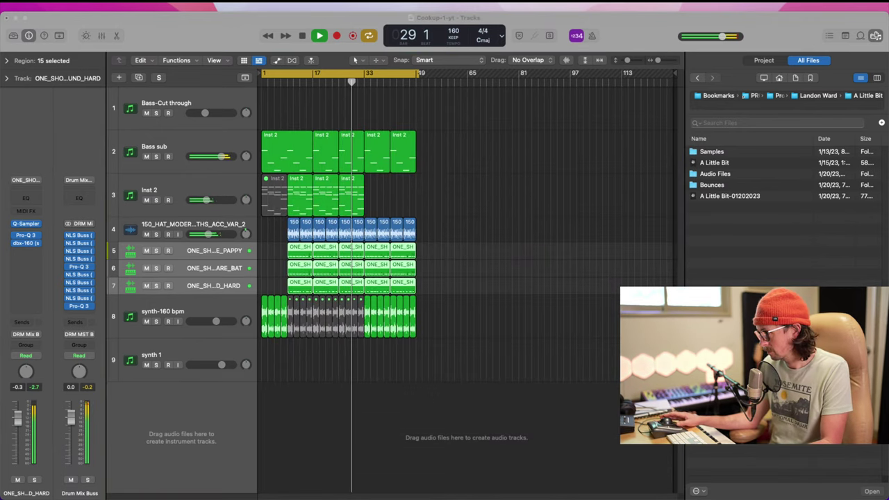
{"action": "left_click", "coordinate": [532, 432]}
{"action": "key", "text": "space"}
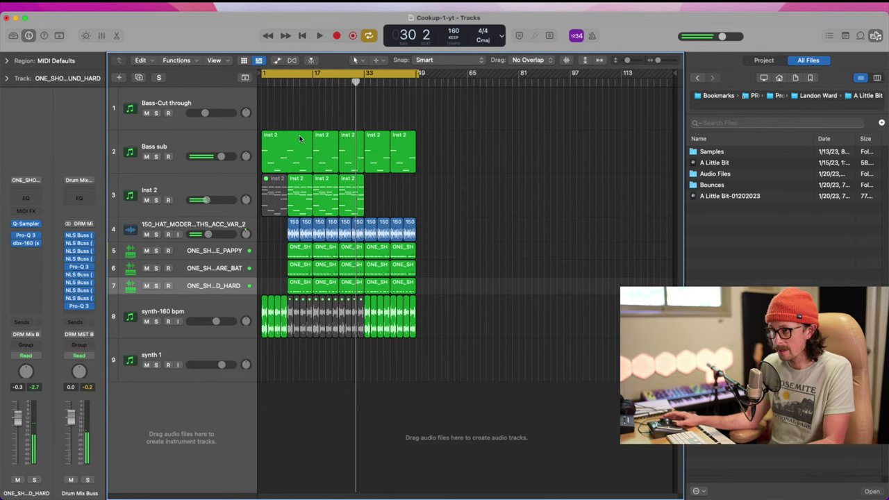
{"action": "left_click", "coordinate": [283, 87]}
{"action": "key", "text": "space"}
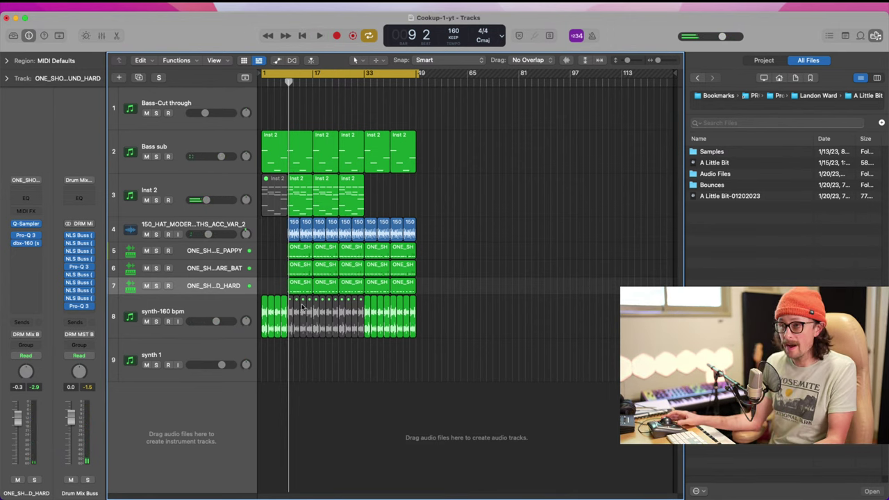
{"action": "left_click_drag", "start_coordinate": [280, 133], "coordinate": [362, 352]}
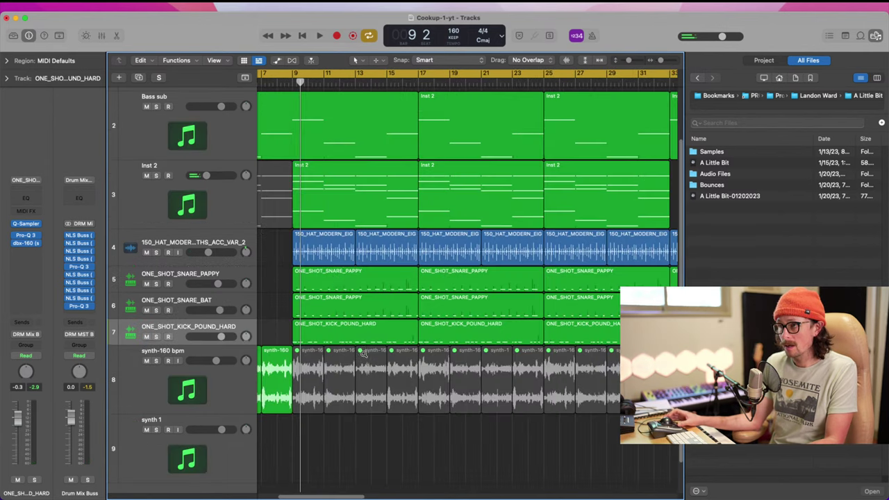
{"action": "left_click", "coordinate": [336, 198], "text": "ctrl+alt"}
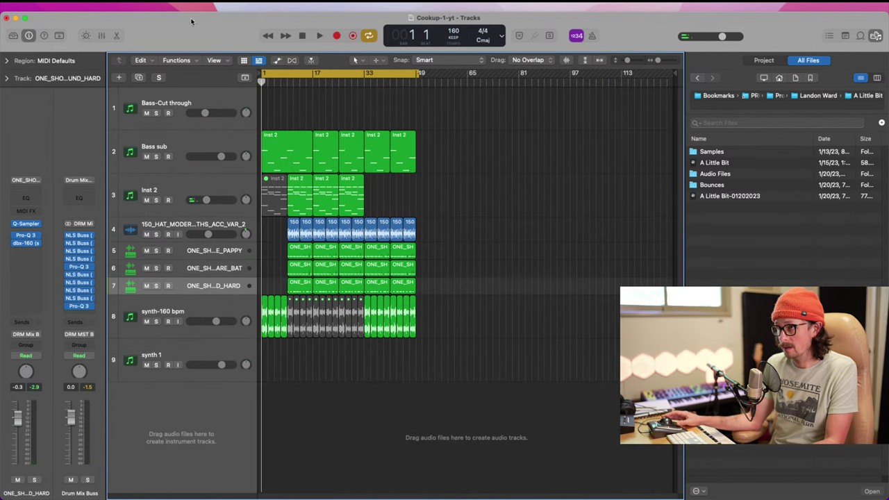
- Show the global tracks and add a marker named Intro at bar 1
{"action": "left_click", "coordinate": [244, 77]}
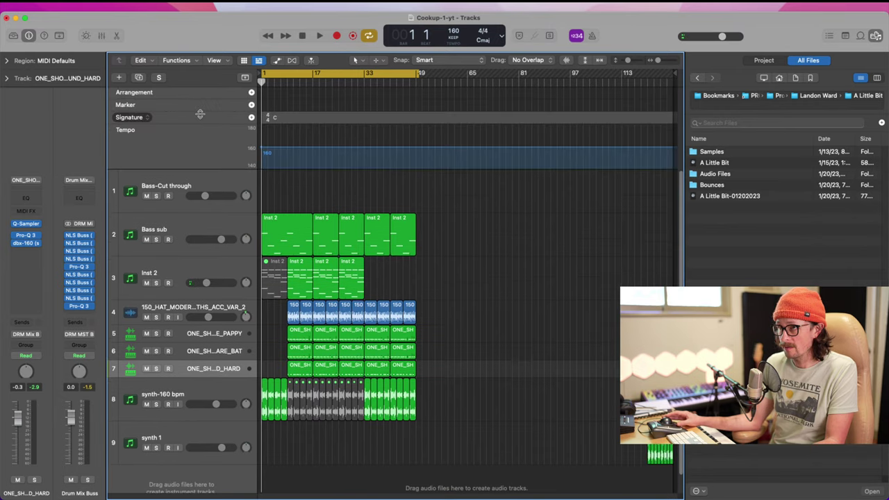
{"action": "left_click", "coordinate": [253, 105]}
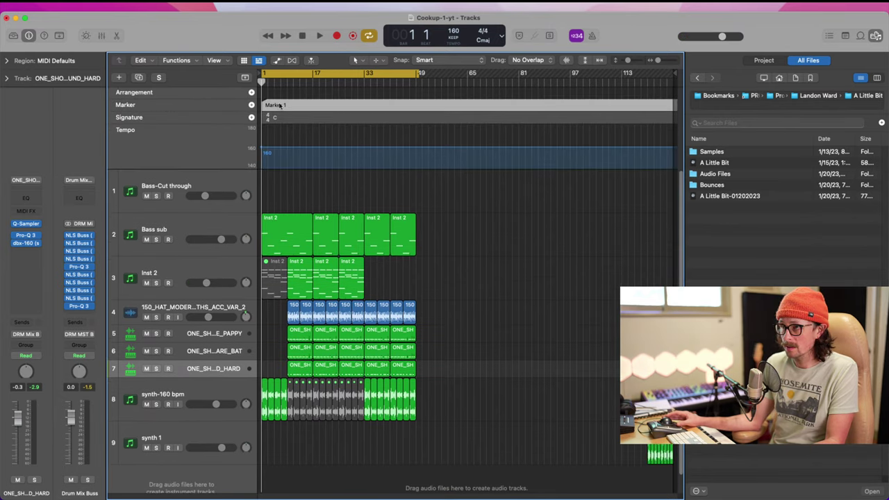
{"action": "double_click", "coordinate": [278, 104]}
{"action": "type", "text": "Intro"}
{"action": "key", "text": "Return"}
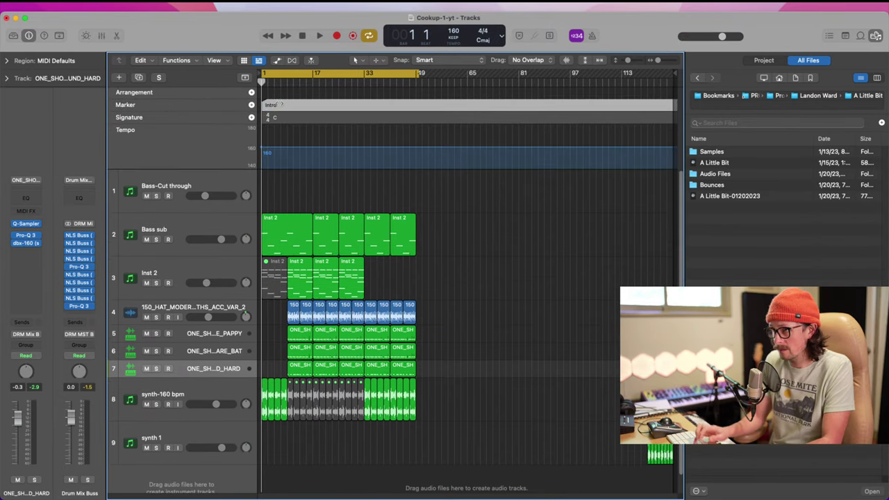
- Add a marker named Prechorus at bar 9
{"action": "mouse_move", "coordinate": [281, 81]}
{"action": "left_mouse_down"}
{"action": "mouse_move", "coordinate": [297, 82]}
{"action": "mouse_move", "coordinate": [286, 84]}
{"action": "left_mouse_up"}
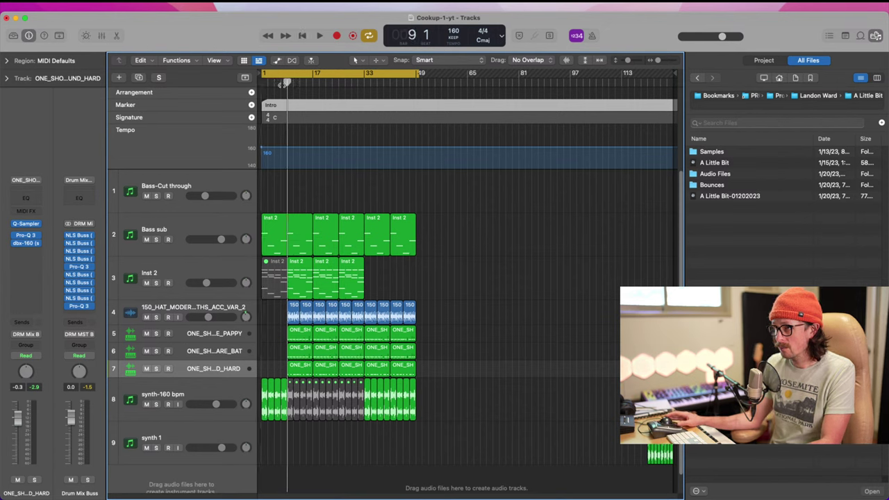
{"action": "left_click", "coordinate": [252, 105]}
{"action": "double_click", "coordinate": [291, 105]}
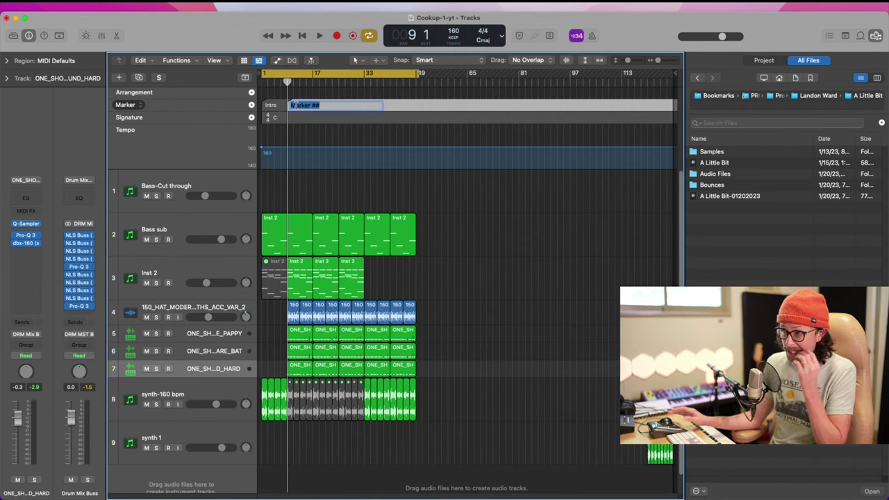
{"action": "type", "text": "Pi"}
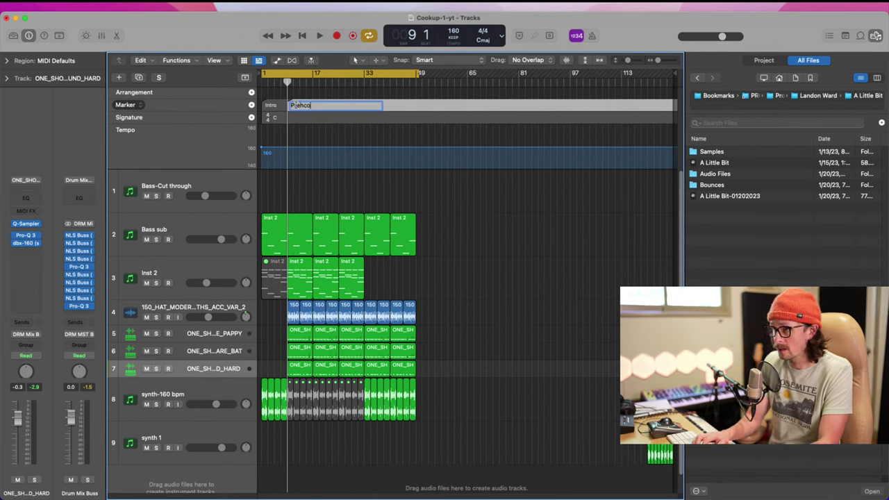
{"action": "type", "text": "echorus"}
{"action": "key", "text": "Return"}
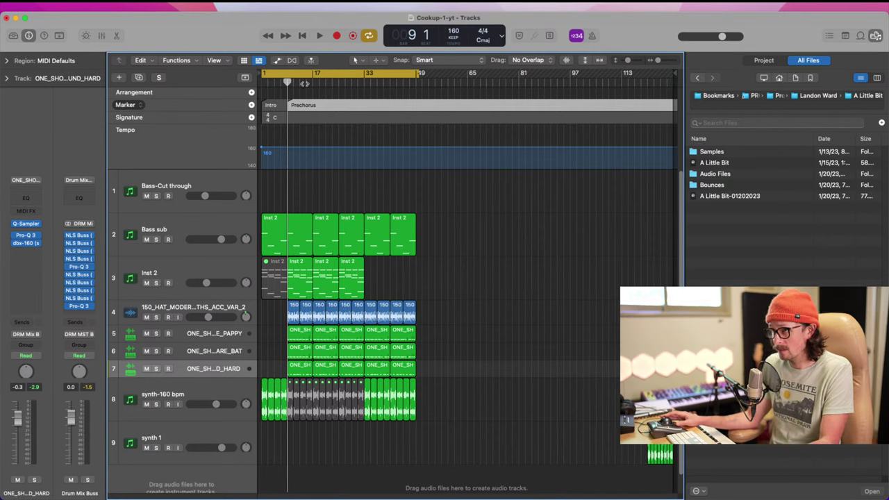
- Split the first Bass sub region at bar 9 and add a marker named Chorus at bar 17
{"action": "left_click_drag", "start_coordinate": [304, 83], "coordinate": [312, 84]}
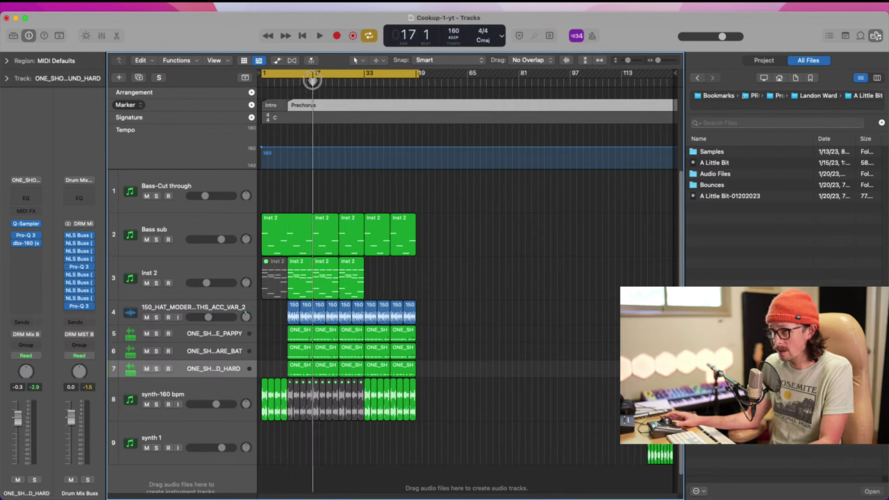
{"action": "double_click", "coordinate": [286, 242], "text": "super"}
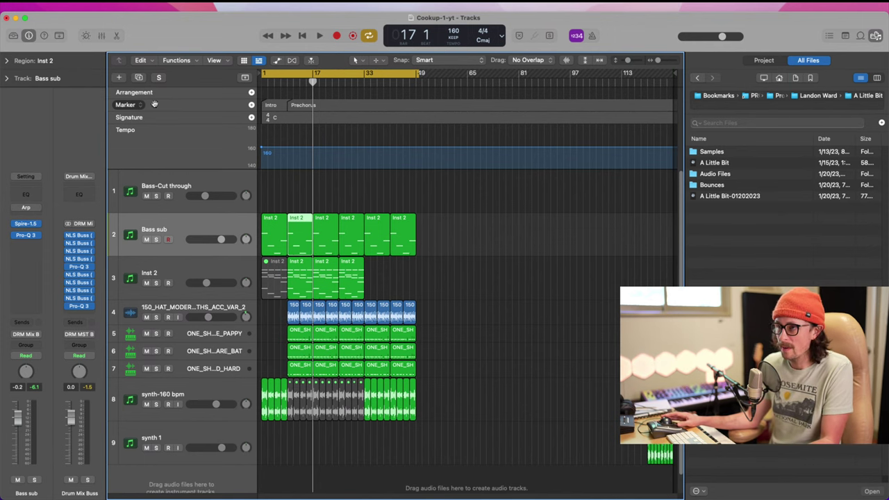
{"action": "left_click", "coordinate": [251, 104]}
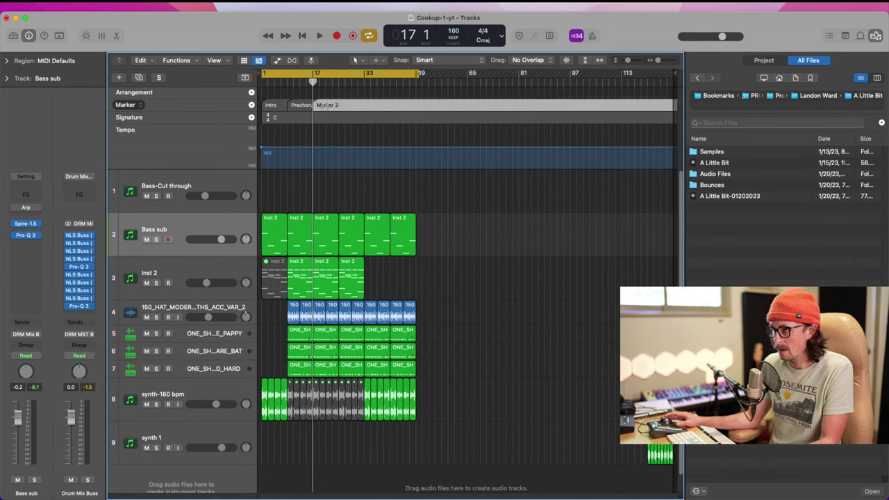
{"action": "double_click", "coordinate": [327, 105]}
{"action": "type", "text": "Cho"}
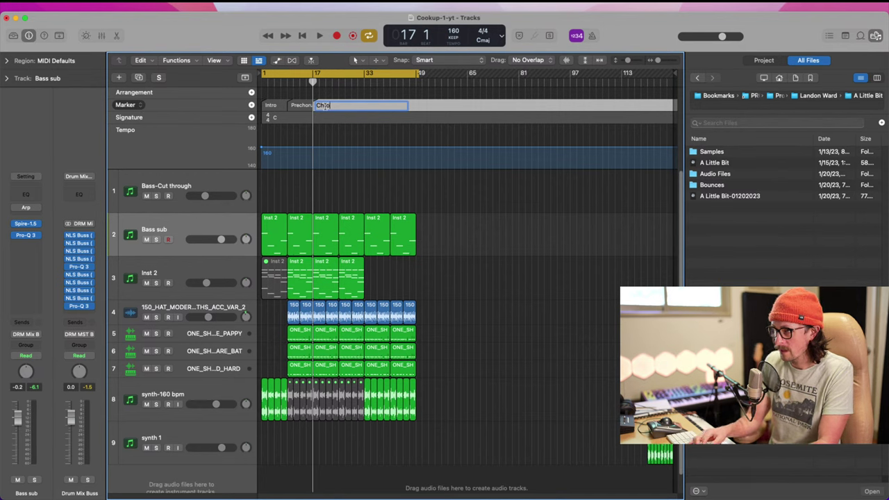
{"action": "type", "text": "rus"}
{"action": "key", "text": "Return"}
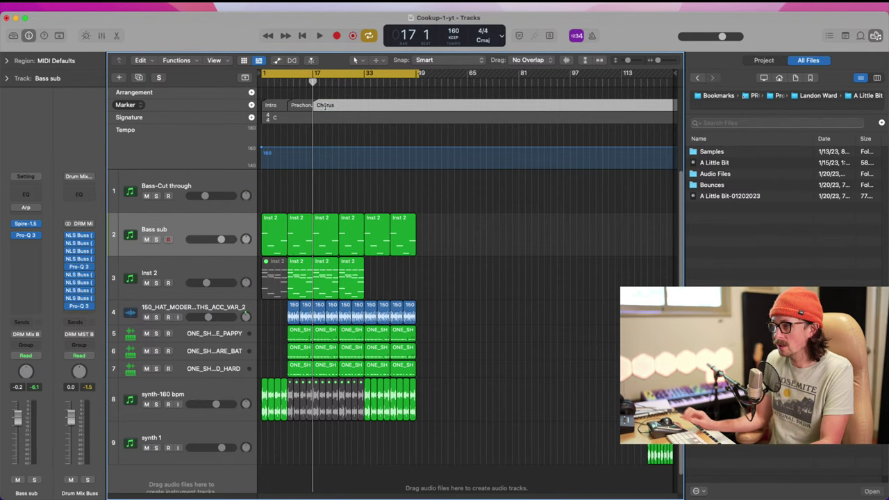
- Switch the control bar display to Custom mode and place the playhead at bar 17
{"action": "left_click", "coordinate": [502, 36]}
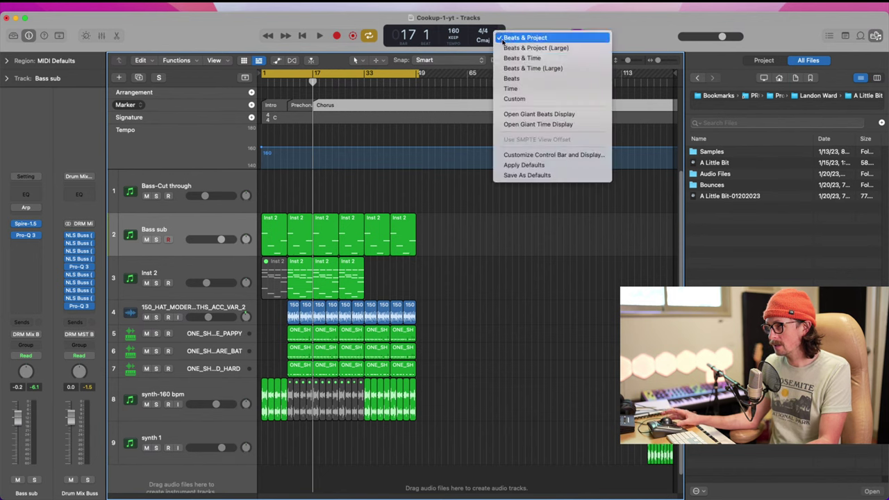
{"action": "left_click", "coordinate": [511, 101]}
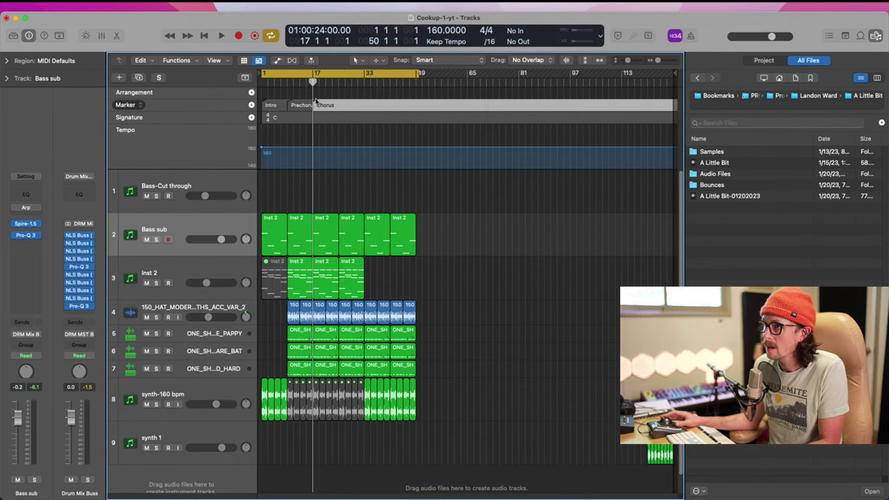
{"action": "left_click_drag", "start_coordinate": [302, 81], "coordinate": [312, 81]}
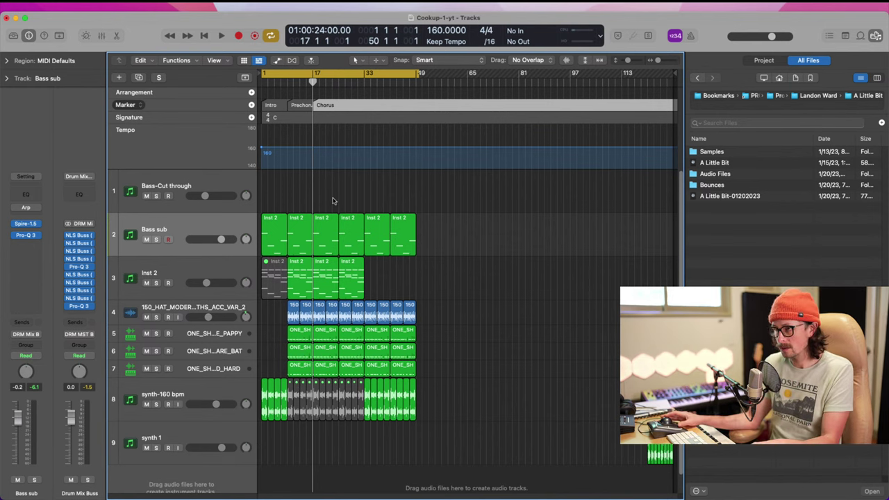
- Mute the Inst 2 pad region in the Prechorus, between bars 9 and 17
{"action": "mouse_move", "coordinate": [259, 200]}
{"action": "left_mouse_down"}
{"action": "mouse_move", "coordinate": [332, 404]}
{"action": "mouse_move", "coordinate": [334, 378]}
{"action": "left_mouse_up"}
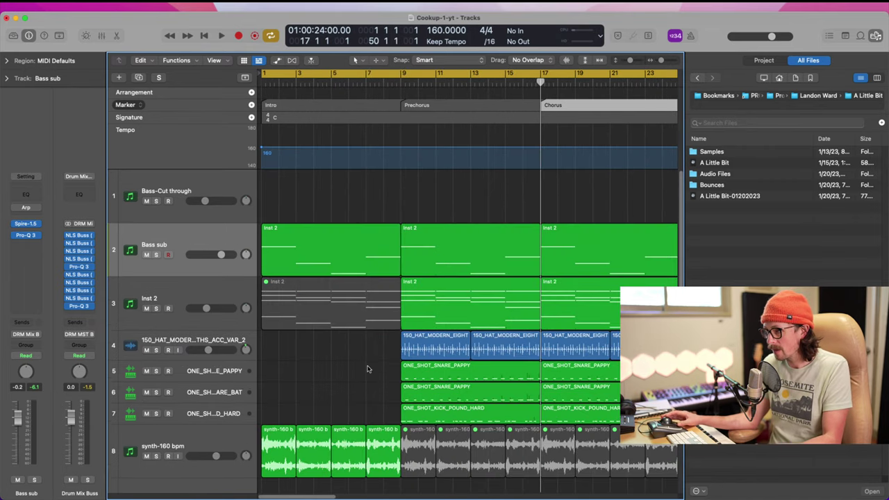
{"action": "left_click", "coordinate": [474, 325]}
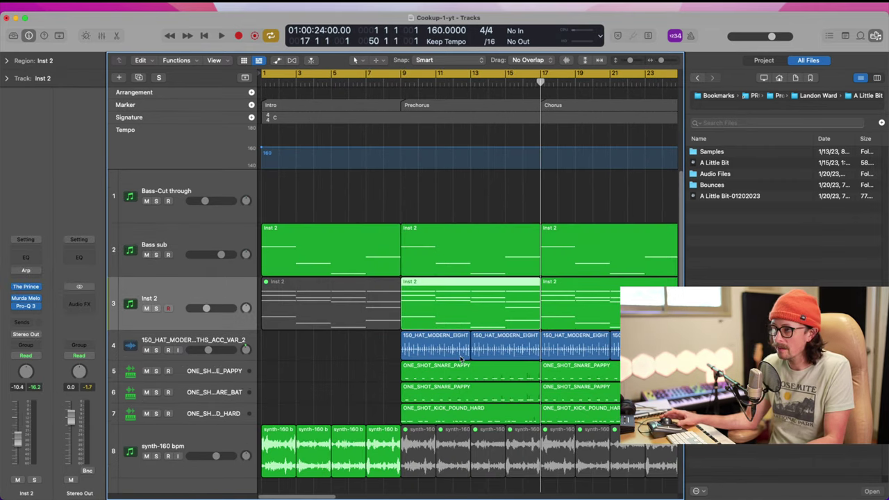
{"action": "key", "text": "ctrl+m"}
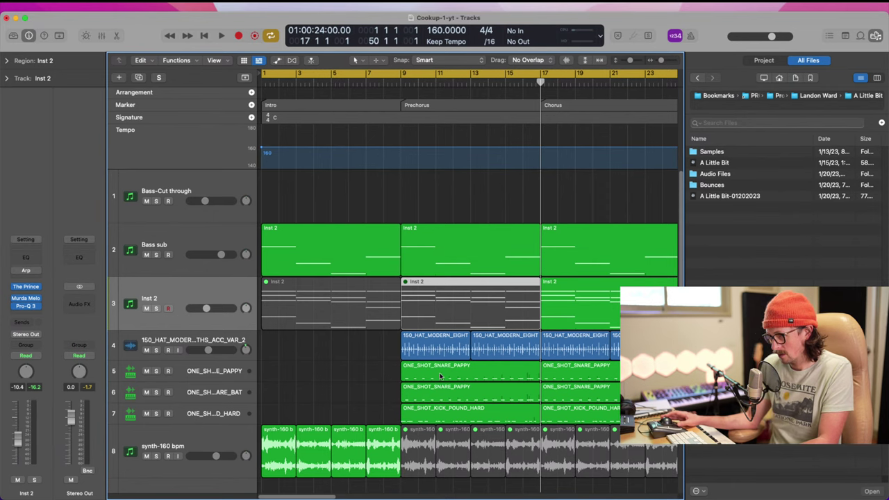
{"action": "left_click", "coordinate": [464, 337], "text": "ctrl+alt"}
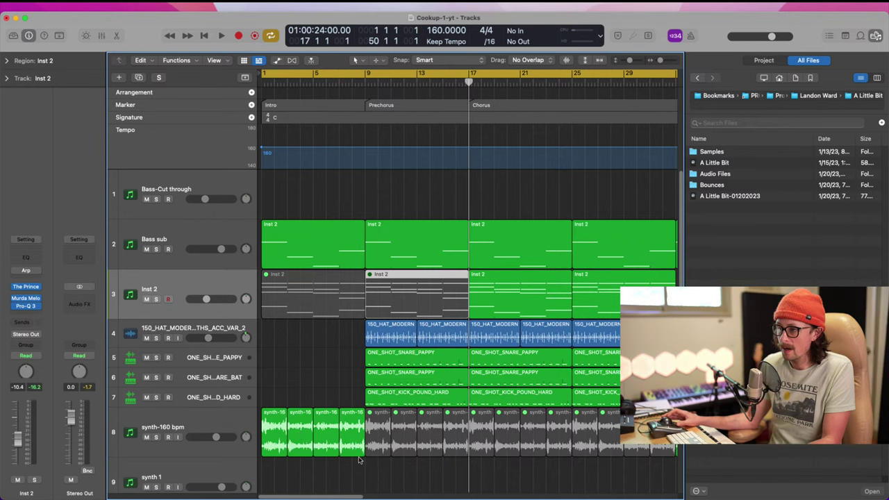
- Try unmuting the four synth-160 bpm regions between bars 9 and 17
{"action": "left_click_drag", "start_coordinate": [372, 479], "coordinate": [470, 414]}
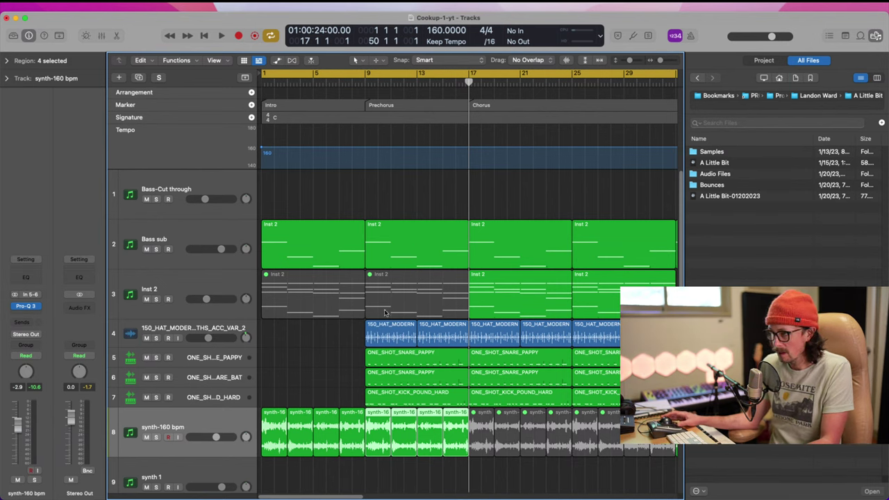
{"action": "left_click", "coordinate": [454, 347], "text": "ctrl+alt"}
{"action": "key", "text": "ctrl+m"}
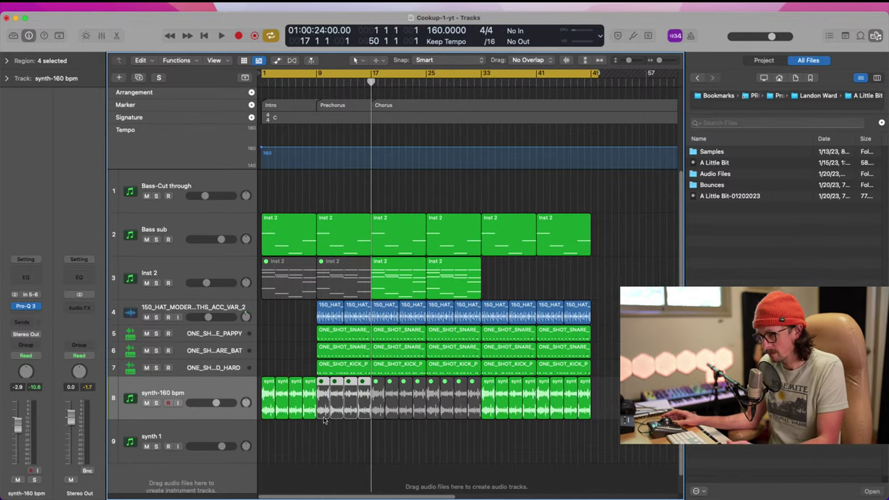
- Set the cycle range to bars 17 to 33 and place the playhead at bar 25
{"action": "left_click_drag", "start_coordinate": [372, 84], "coordinate": [482, 75]}
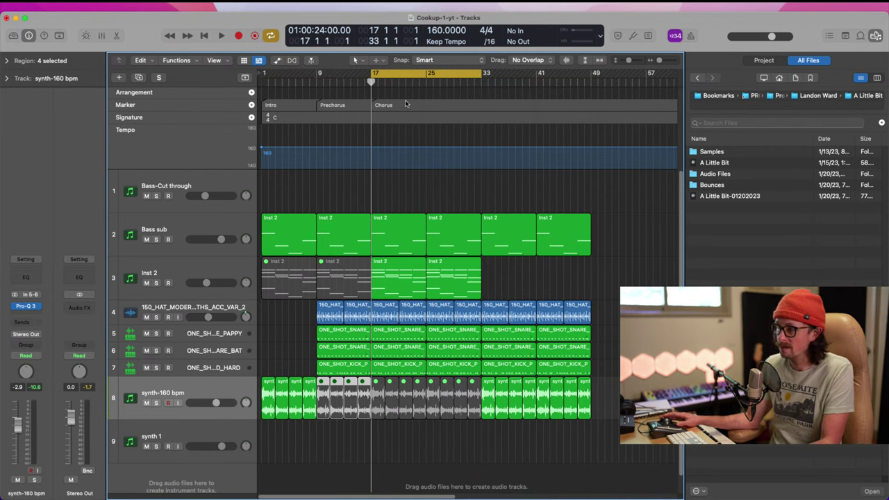
{"action": "left_click_drag", "start_coordinate": [371, 83], "coordinate": [424, 91]}
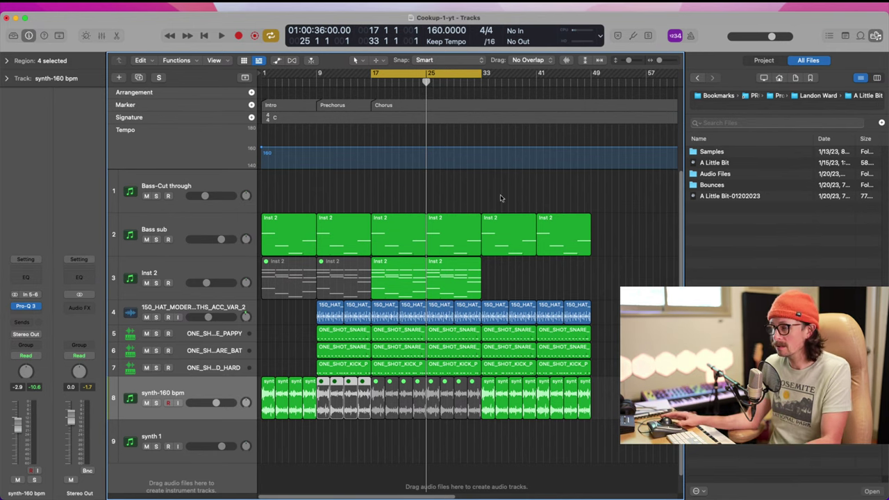
{"action": "mouse_move", "coordinate": [426, 82]}
{"action": "left_mouse_down"}
{"action": "mouse_move", "coordinate": [480, 82]}
{"action": "mouse_move", "coordinate": [426, 83]}
{"action": "left_mouse_up"}
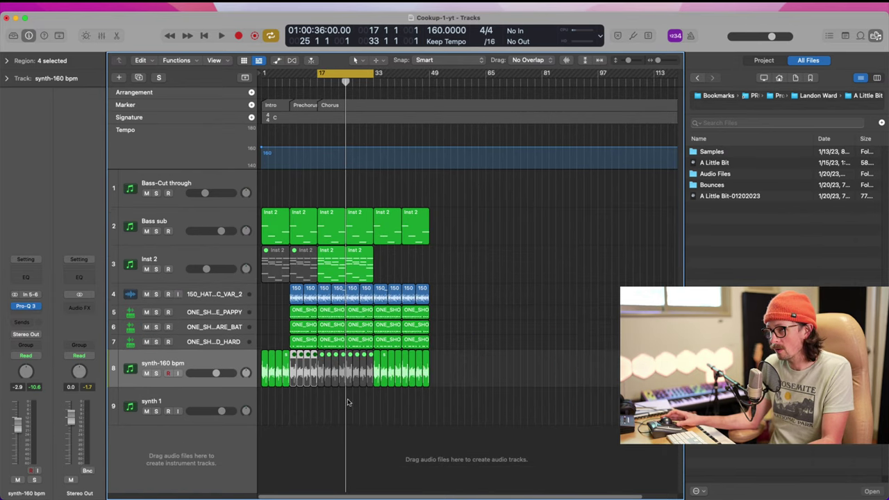
- Park the bars 25–33 regions at bar 81 and shift the regions of bars 33–49 back to bar 25
{"action": "mouse_move", "coordinate": [348, 398]}
{"action": "left_mouse_down"}
{"action": "mouse_move", "coordinate": [364, 321]}
{"action": "mouse_move", "coordinate": [362, 218]}
{"action": "mouse_move", "coordinate": [557, 222]}
{"action": "left_mouse_up"}
{"action": "left_click", "coordinate": [362, 218], "text": "shift"}
{"action": "left_click_drag", "start_coordinate": [362, 208], "coordinate": [455, 400]}
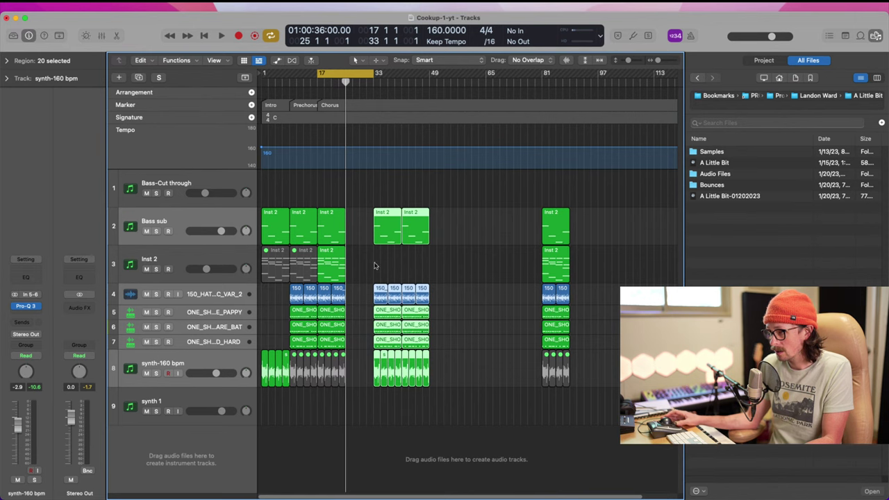
{"action": "left_click_drag", "start_coordinate": [379, 231], "coordinate": [351, 231]}
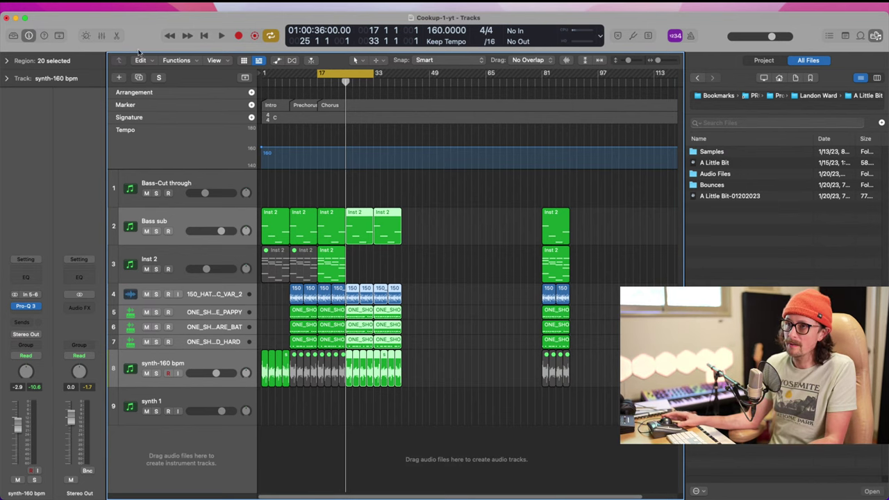
- Add a marker at bar 25 and name it Verse 1
{"action": "left_click", "coordinate": [251, 92]}
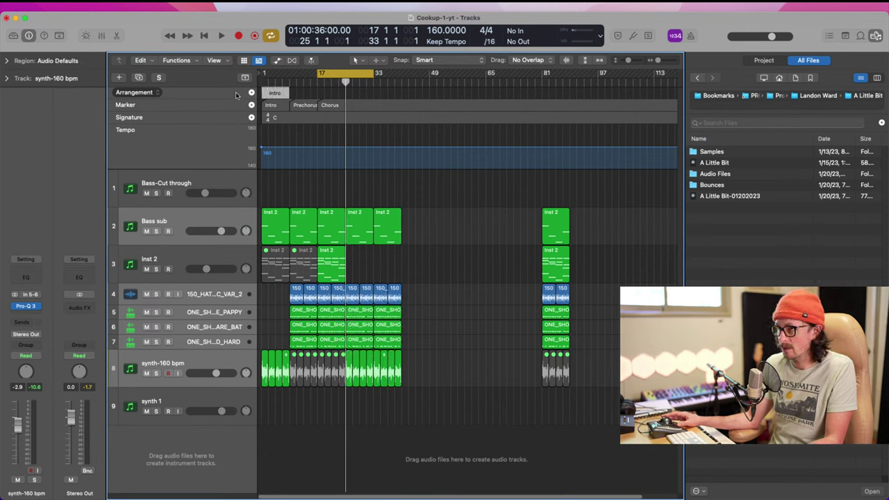
{"action": "left_click", "coordinate": [251, 104]}
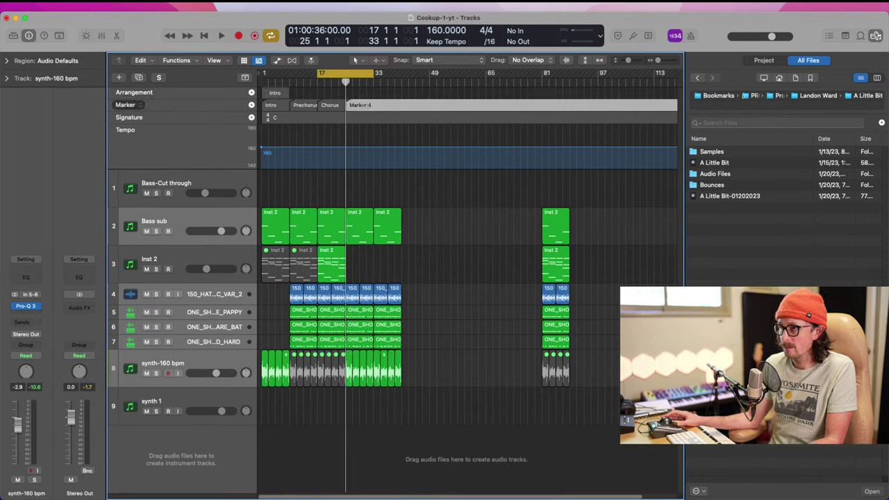
{"action": "double_click", "coordinate": [364, 105]}
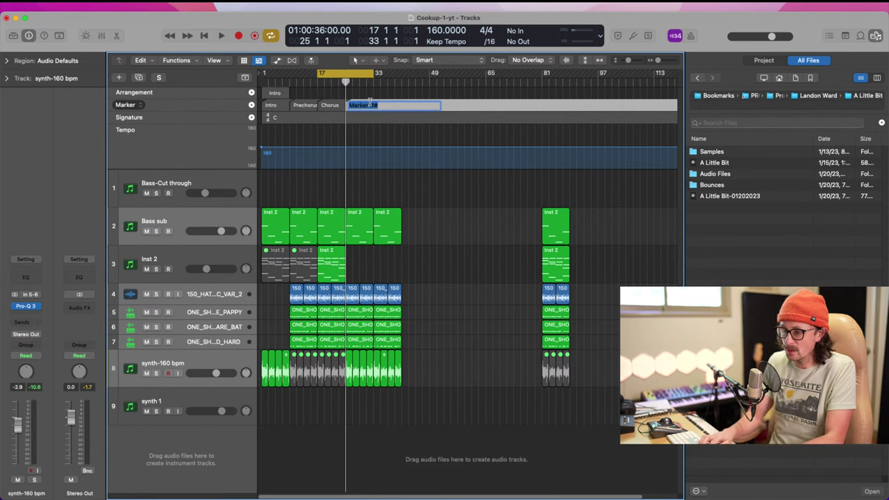
{"action": "type", "text": "Verse"}
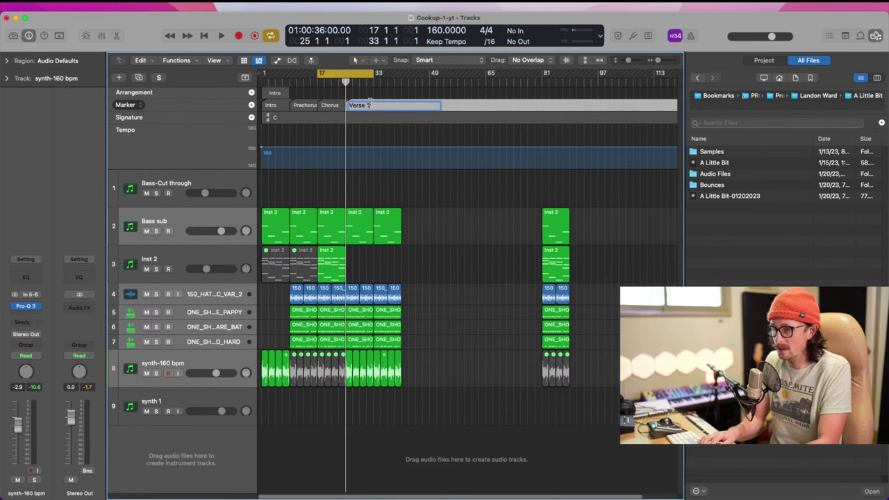
{"action": "key", "text": "Return"}
{"action": "mouse_move", "coordinate": [345, 82]}
{"action": "left_mouse_down"}
{"action": "mouse_move", "coordinate": [353, 83]}
{"action": "mouse_move", "coordinate": [345, 82]}
{"action": "left_mouse_up"}
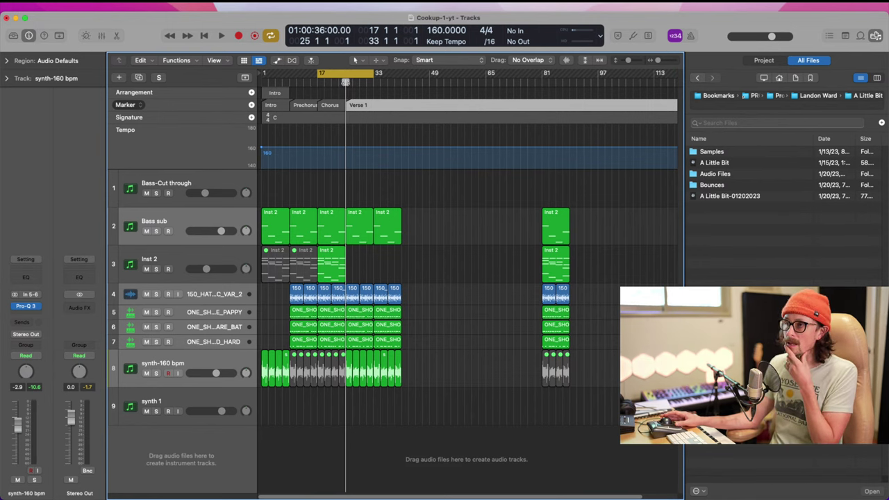
- Extend the cycle range to bar 41, copy the parked bar 81 regions to bar 41, and move the originals to bar 49
{"action": "double_click", "coordinate": [275, 105]}
{"action": "left_click", "coordinate": [299, 190]}
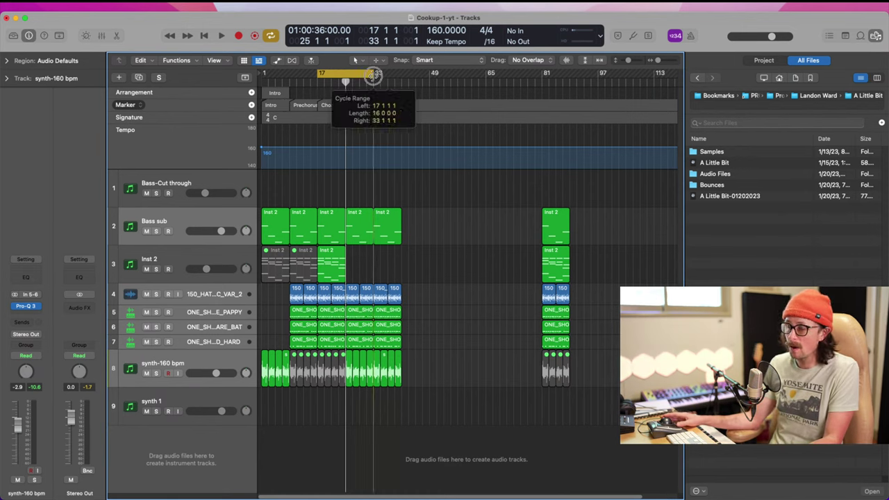
{"action": "left_click_drag", "start_coordinate": [373, 78], "coordinate": [401, 82]}
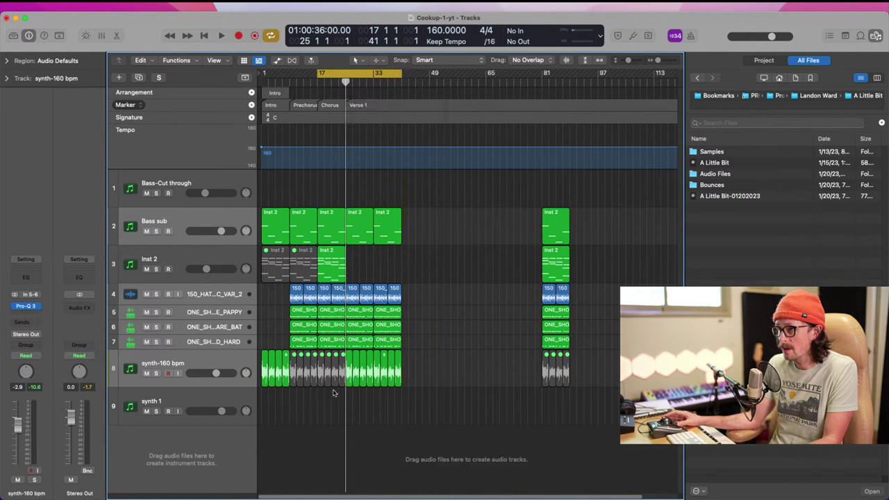
{"action": "left_click_drag", "start_coordinate": [318, 400], "coordinate": [423, 236]}
{"action": "left_click_drag", "start_coordinate": [530, 227], "coordinate": [583, 345]}
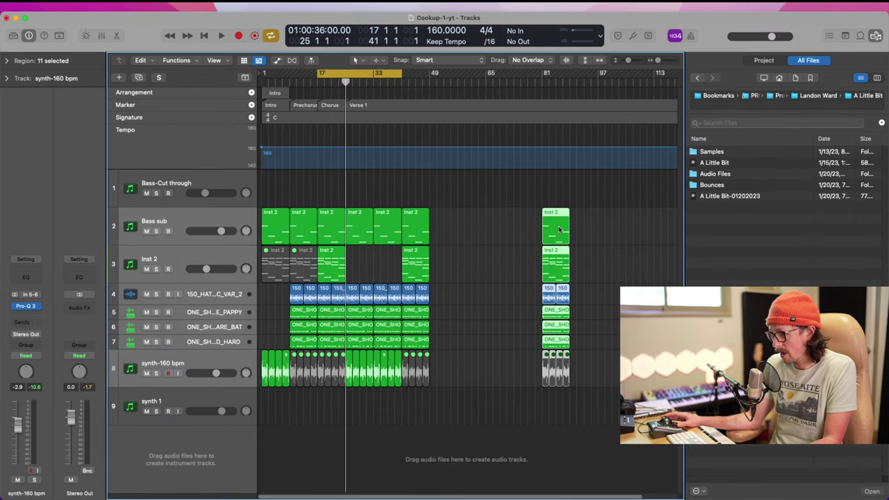
{"action": "left_click_drag", "start_coordinate": [559, 230], "coordinate": [447, 229]}
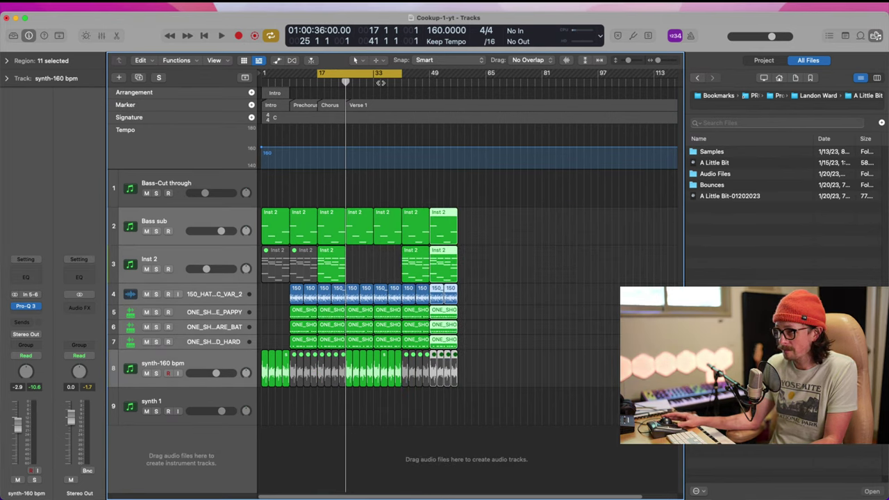
- Extend the cycle range to bar 57 and add a marker named Chorus 2 at bar 41
{"action": "left_click", "coordinate": [381, 82]}
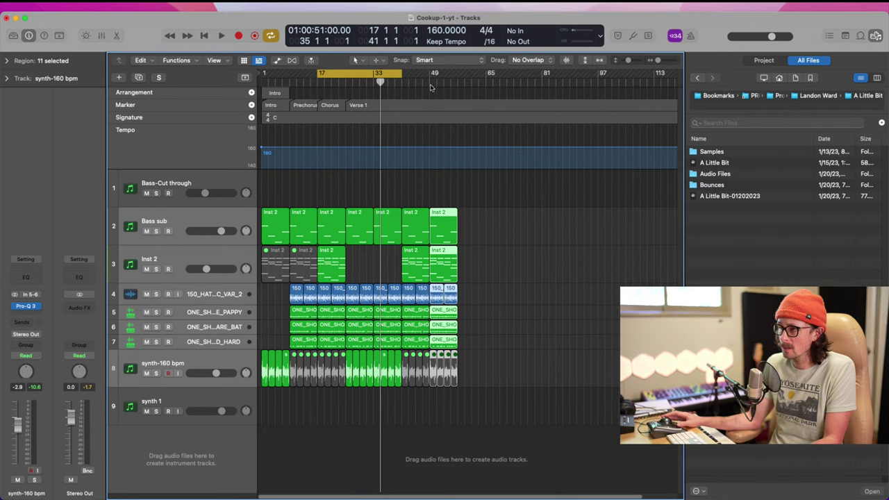
{"action": "left_click_drag", "start_coordinate": [402, 73], "coordinate": [453, 75]}
{"action": "left_click", "coordinate": [401, 82]}
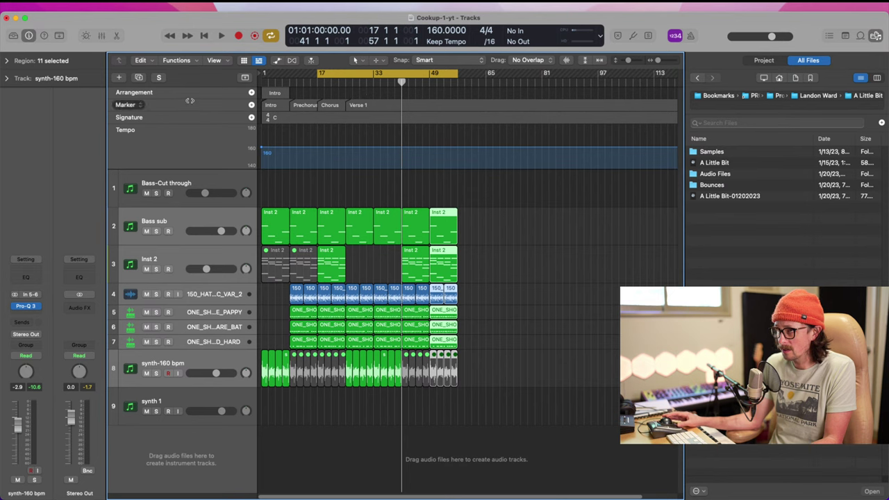
{"action": "left_click", "coordinate": [252, 105]}
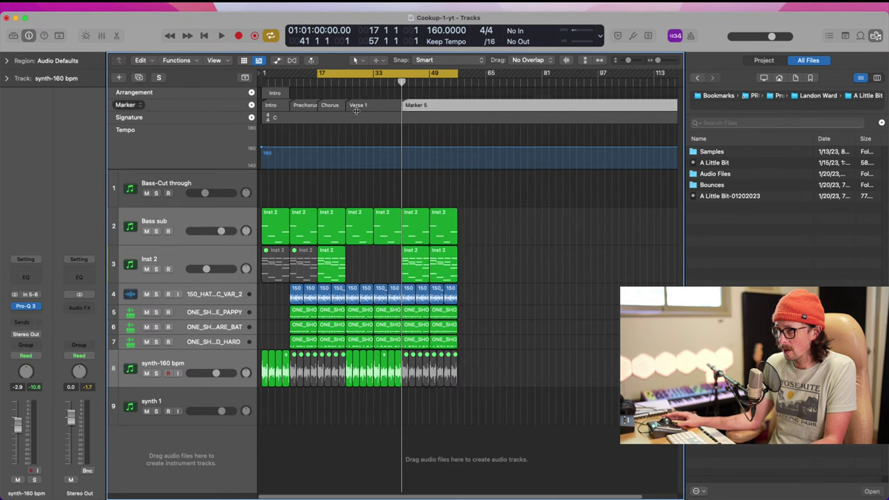
{"action": "double_click", "coordinate": [429, 104]}
{"action": "type", "text": "Chorus 2"}
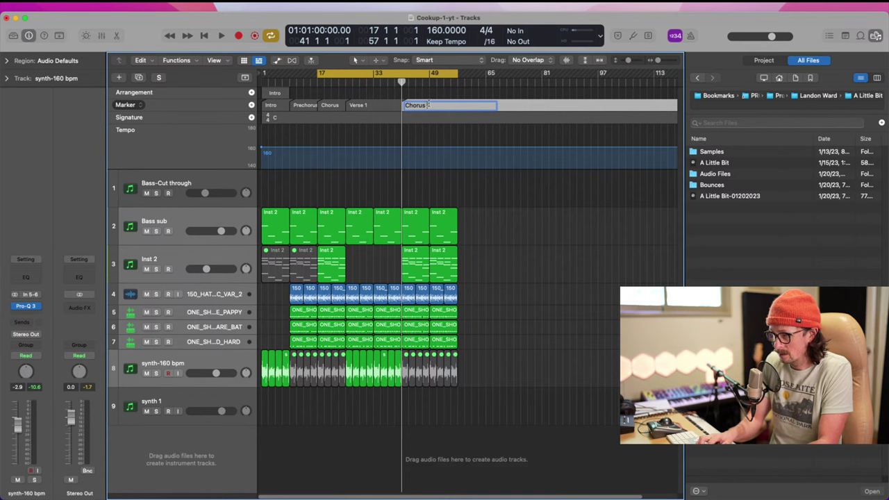
{"action": "key", "text": "Return"}
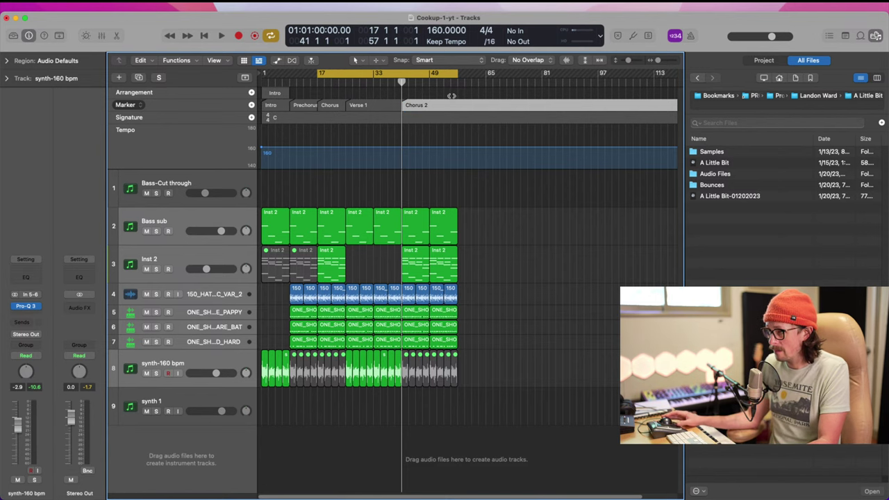
- Add a marker at bar 57 and name it Verse 2
{"action": "left_click_drag", "start_coordinate": [437, 83], "coordinate": [457, 82]}
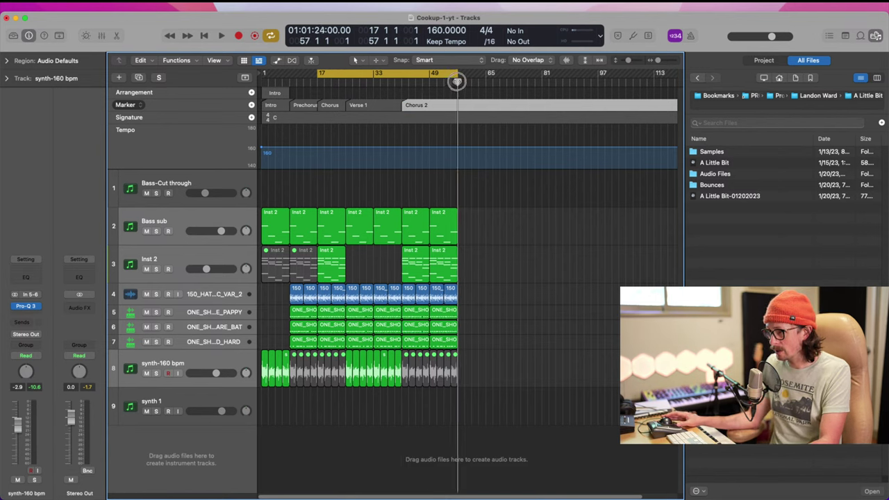
{"action": "left_click", "coordinate": [250, 105]}
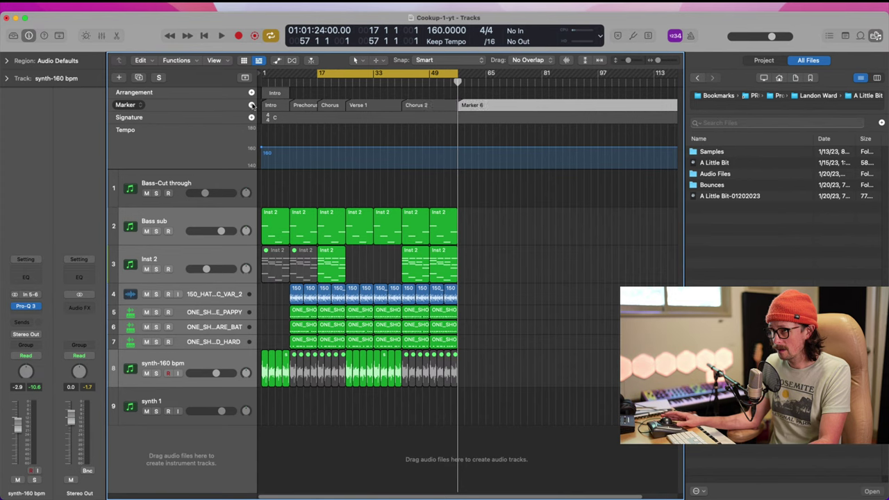
{"action": "double_click", "coordinate": [482, 105]}
{"action": "type", "text": "C"}
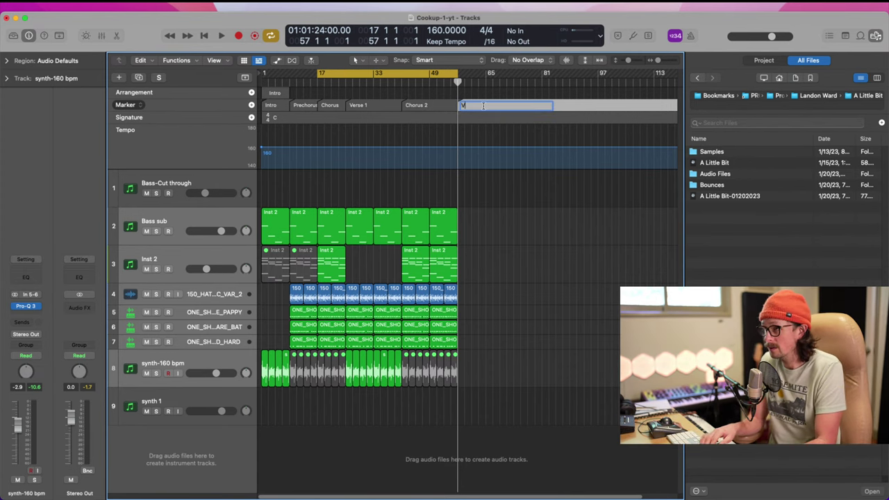
{"action": "key", "text": "Return"}
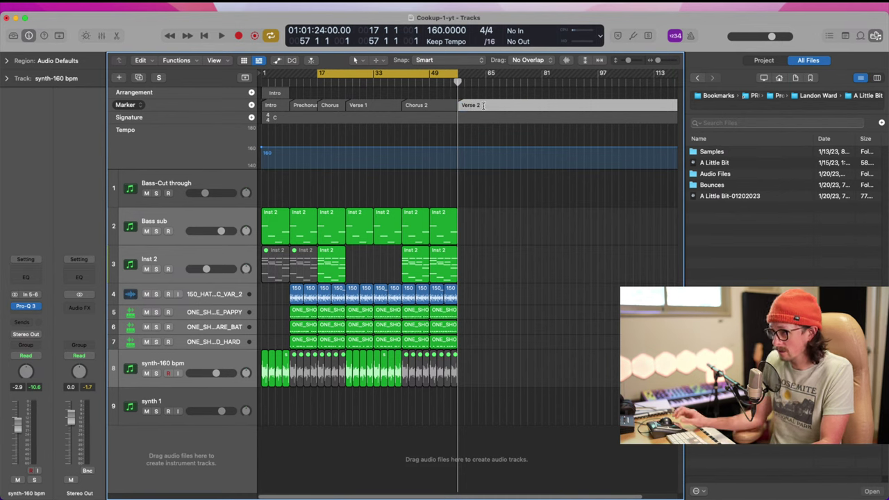
- Copy the Verse 1 regions to bar 57 and the Chorus 2 regions to bar 73
{"action": "left_click_drag", "start_coordinate": [346, 401], "coordinate": [491, 223]}
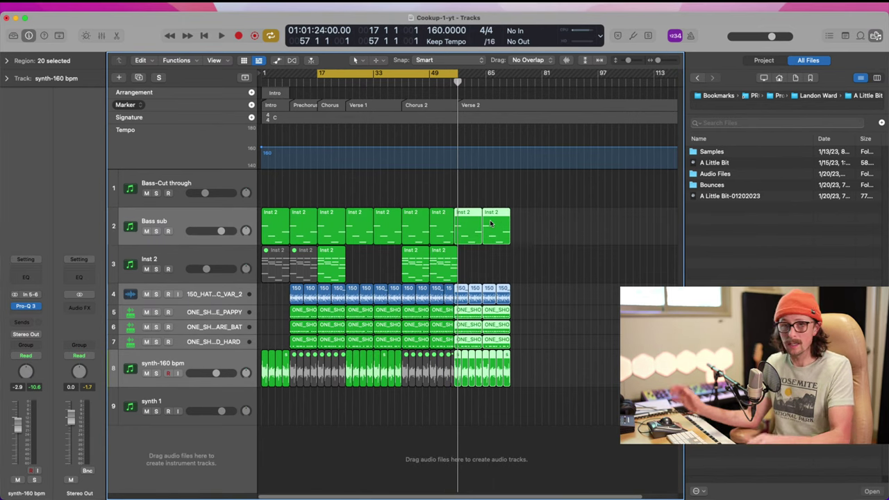
{"action": "key", "text": "super+z"}
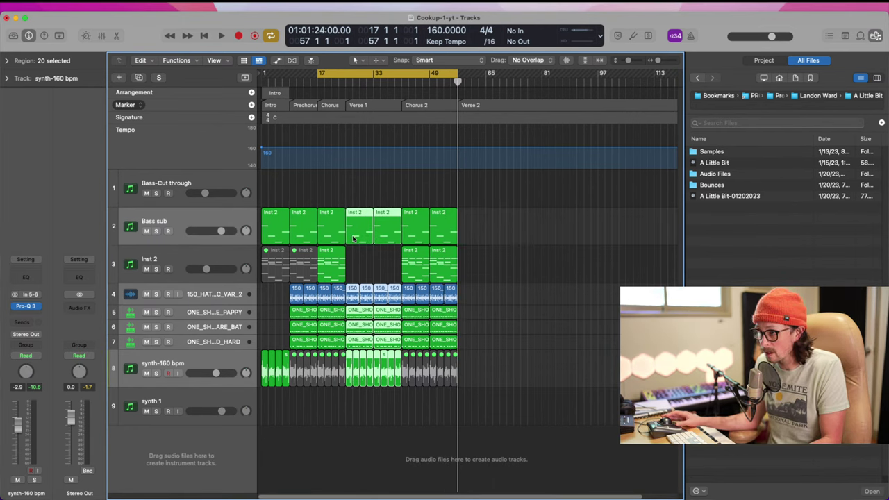
{"action": "left_click_drag", "start_coordinate": [354, 238], "coordinate": [467, 245]}
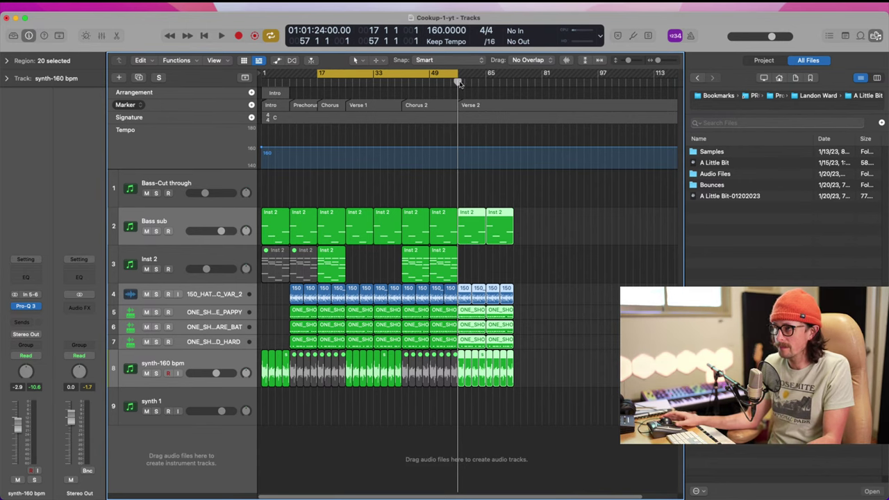
{"action": "left_click_drag", "start_coordinate": [413, 197], "coordinate": [448, 389]}
{"action": "left_click_drag", "start_coordinate": [406, 189], "coordinate": [453, 383]}
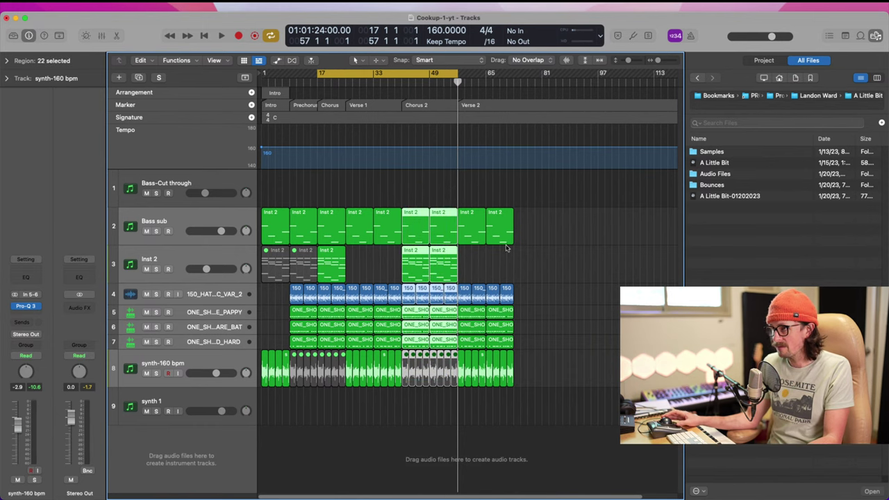
{"action": "left_click_drag", "start_coordinate": [417, 228], "coordinate": [529, 230]}
- Delete the Chorus 2 regions in bars 49–57 and move all following regions back to bar 49
{"action": "left_click_drag", "start_coordinate": [430, 186], "coordinate": [450, 389]}
{"action": "key", "text": "Delete"}
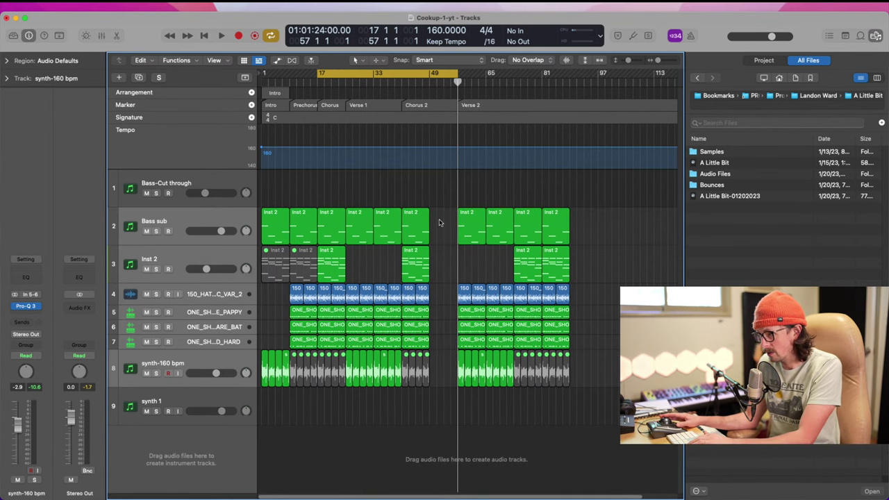
{"action": "left_click_drag", "start_coordinate": [450, 195], "coordinate": [599, 397]}
{"action": "left_click_drag", "start_coordinate": [505, 227], "coordinate": [477, 233]}
- End the Chorus 2 marker and start the Verse 2 marker at bar 49, and set the cycle range to bars 1–81
{"action": "left_click", "coordinate": [477, 81]}
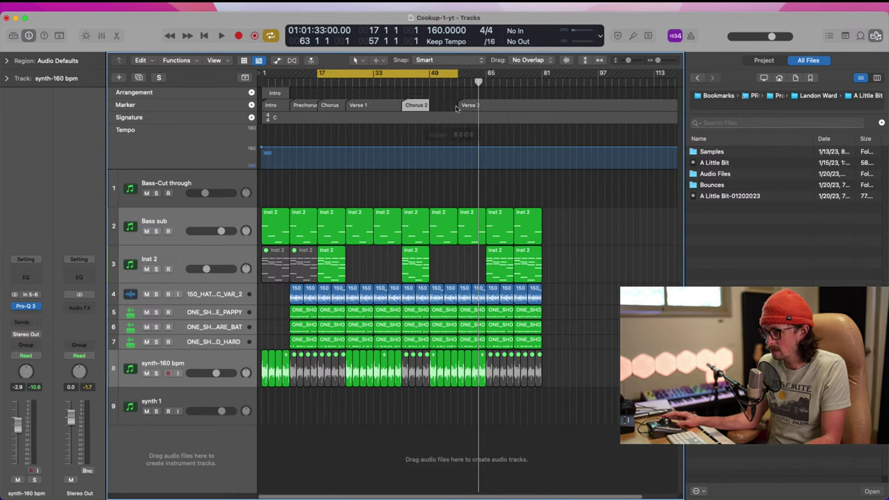
{"action": "left_click_drag", "start_coordinate": [462, 105], "coordinate": [430, 106]}
{"action": "left_click_drag", "start_coordinate": [477, 82], "coordinate": [487, 83]}
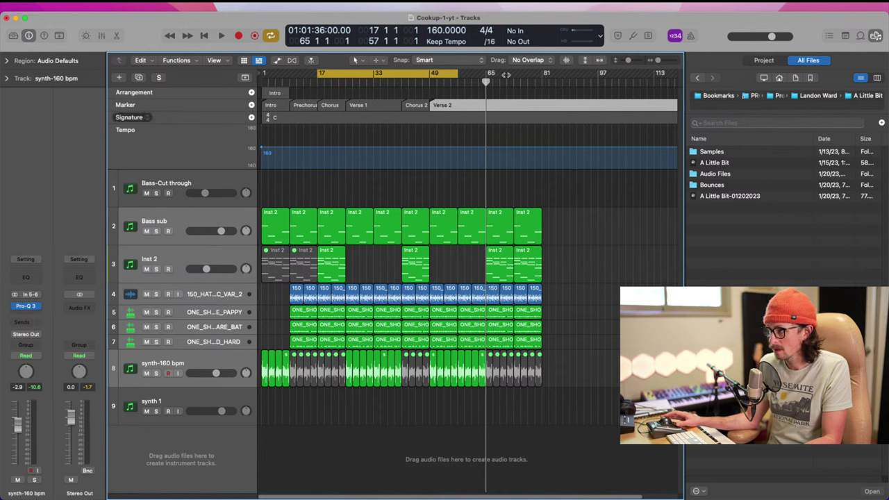
{"action": "left_click_drag", "start_coordinate": [457, 73], "coordinate": [542, 73]}
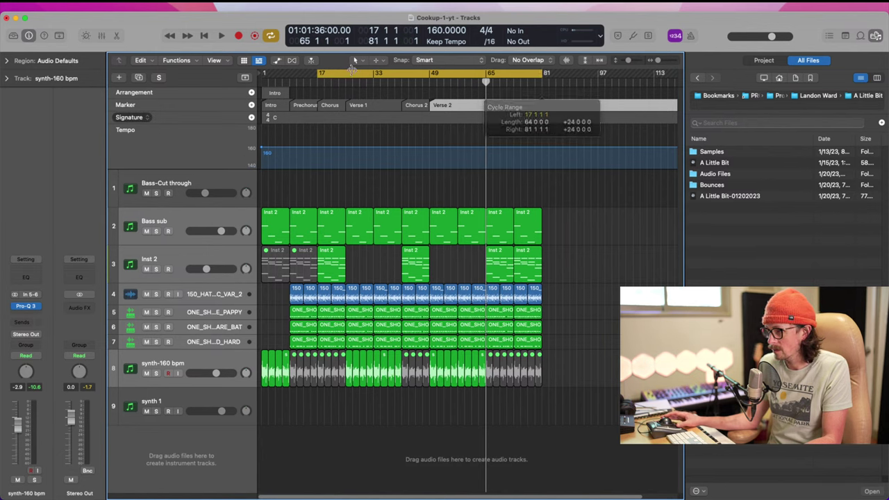
{"action": "left_click_drag", "start_coordinate": [315, 75], "coordinate": [263, 75]}
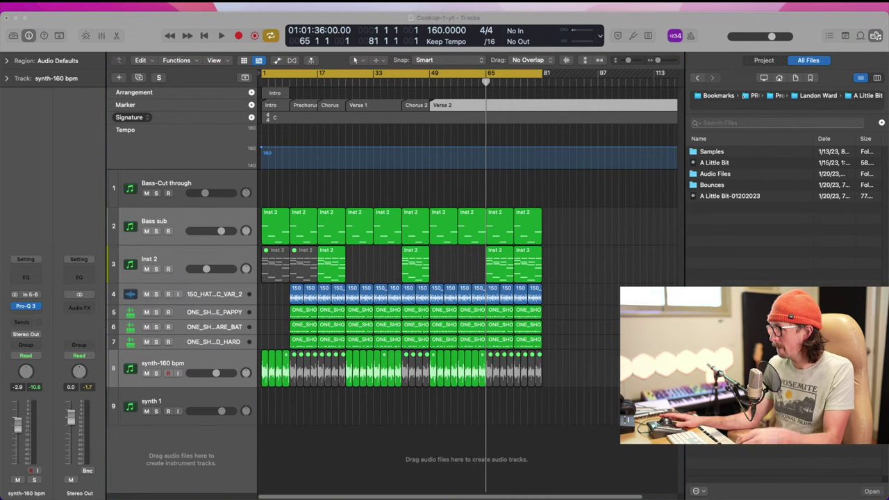
- Play the arrangement and lower the synth-160 bpm track volume to -3.6 dB
{"action": "left_click", "coordinate": [603, 420]}
{"action": "key", "text": "space"}
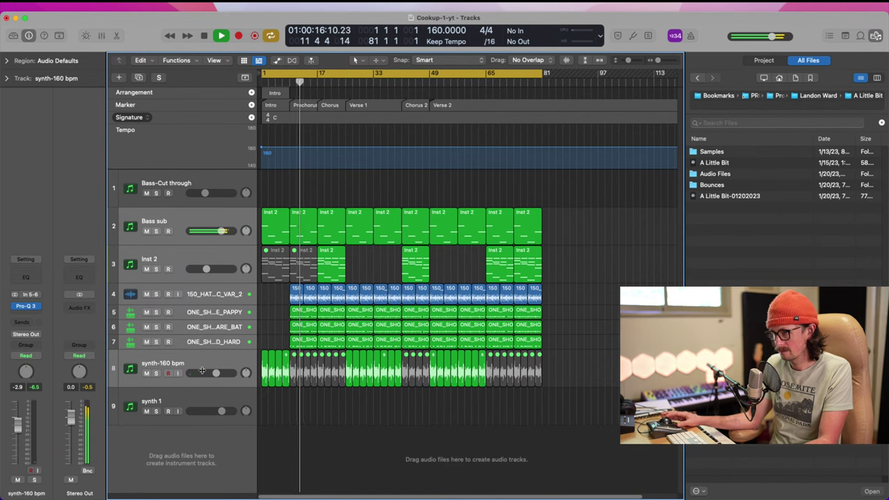
{"action": "left_click_drag", "start_coordinate": [216, 374], "coordinate": [210, 376]}
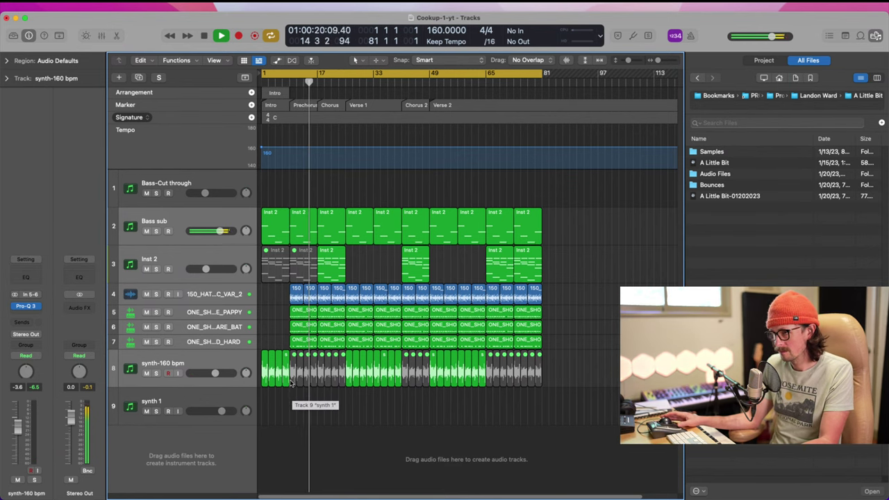
- Unmute the Inst 2 region in the Intro, mute the four synth-160 bpm regions there, and return playback to the start
{"action": "left_click", "coordinate": [276, 267]}
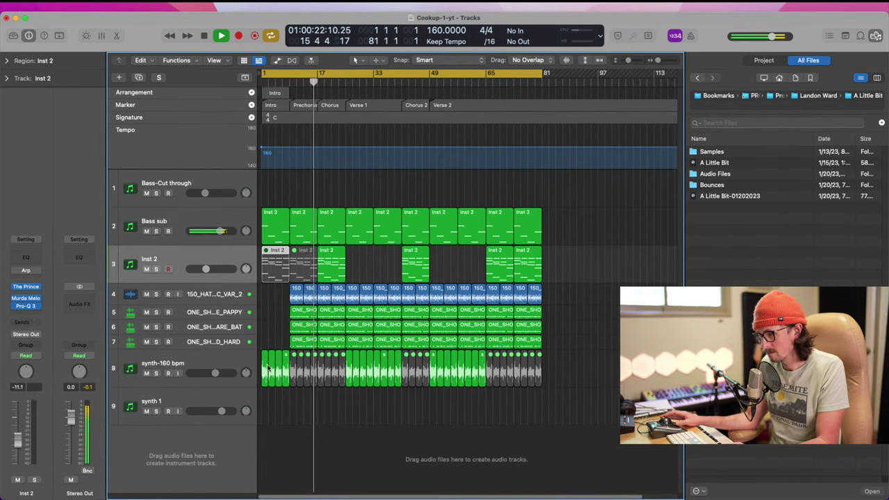
{"action": "key", "text": "ctrl+m"}
{"action": "left_click_drag", "start_coordinate": [264, 397], "coordinate": [284, 372]}
{"action": "key", "text": "ctrl+m"}
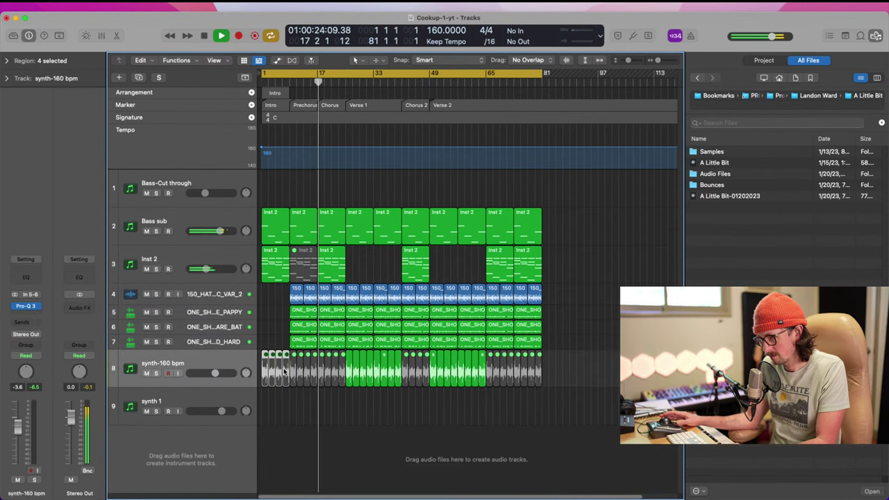
{"action": "key", "text": "Return"}
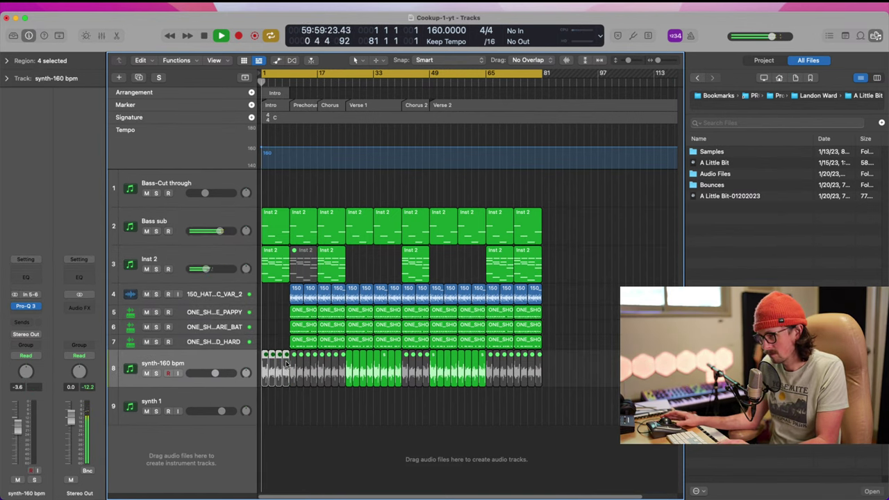
- Mute the Inst 2 region in the Intro and replay the arrangement from the start
{"action": "left_click", "coordinate": [277, 276]}
{"action": "key", "text": "ctrl+m"}
{"action": "key", "text": "Return"}
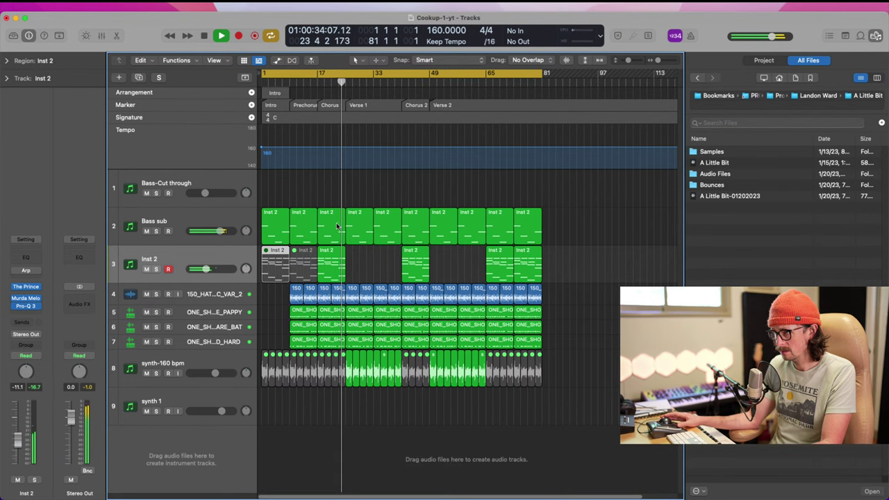
- Stop playback, extend the Intro marker over the Prechorus to bar 17, and rename it Intro/verse 1a
{"action": "key", "text": "space"}
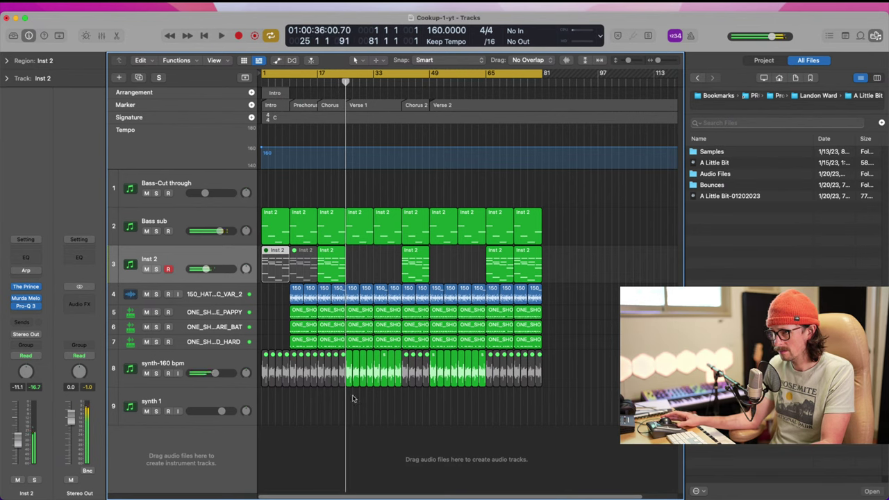
{"action": "key", "text": "super+Tab"}
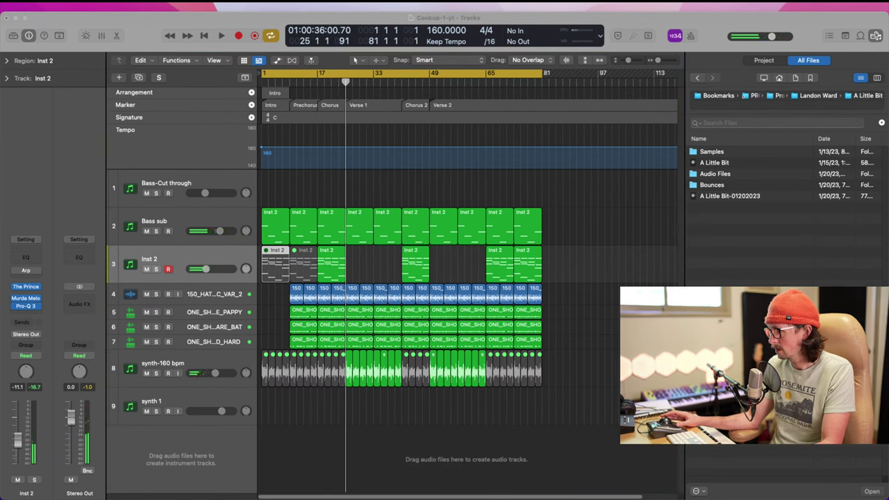
{"action": "left_click", "coordinate": [406, 413]}
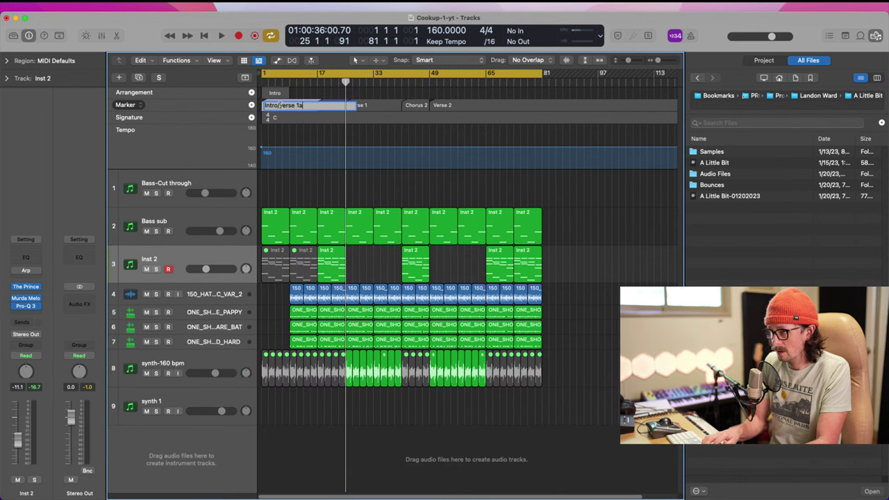
{"action": "key", "text": "Return"}
- Place the playhead just before bar 17 and rename the Chorus marker that starts there as Verse1b
{"action": "left_click", "coordinate": [316, 83]}
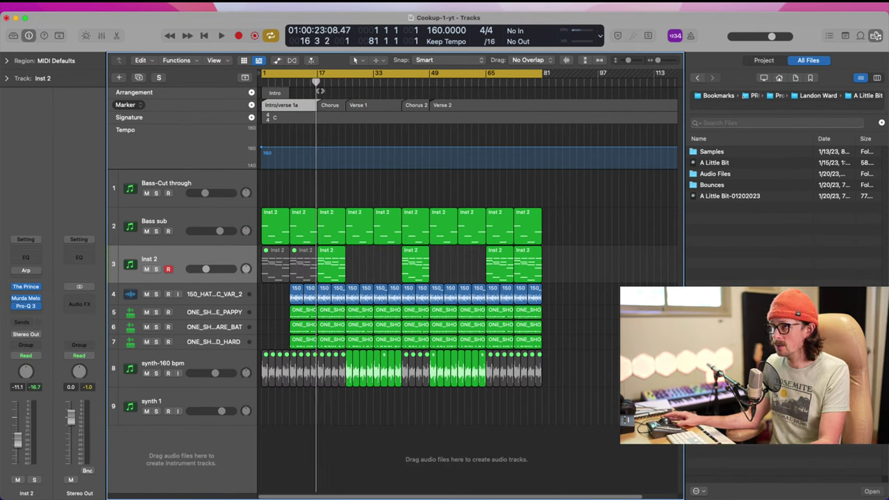
{"action": "double_click", "coordinate": [325, 104]}
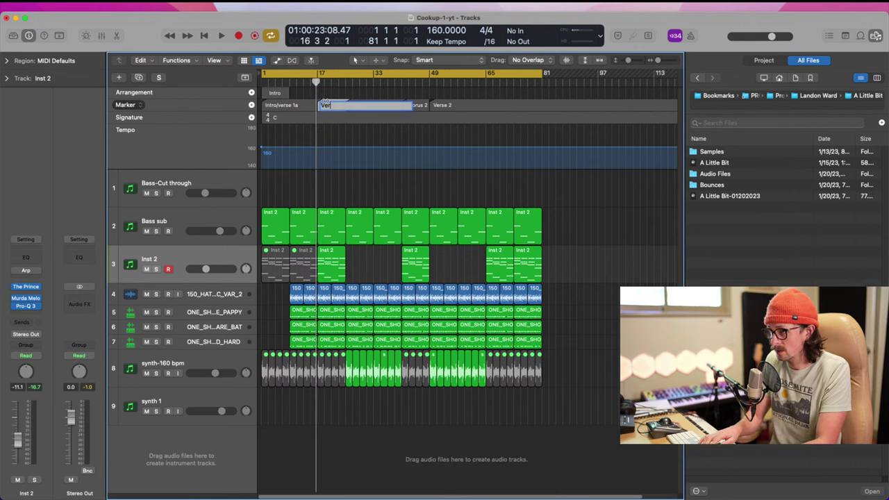
{"action": "type", "text": "Verse1b"}
{"action": "key", "text": "Return"}
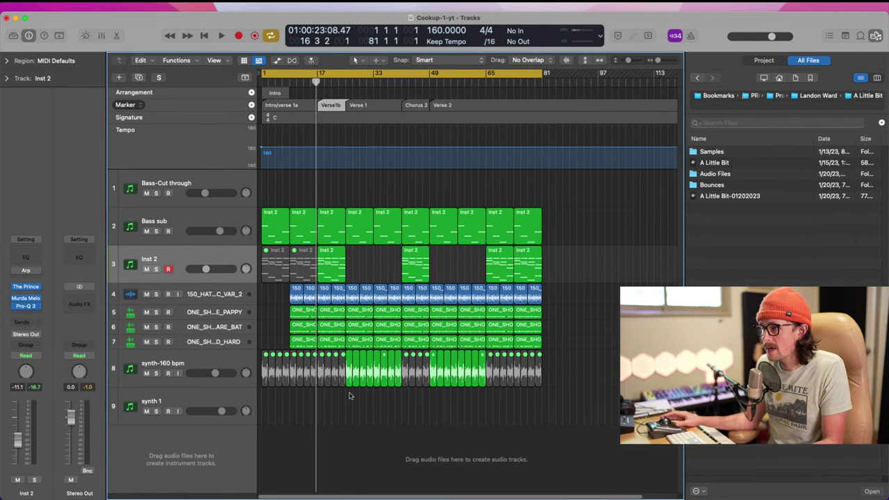
- Shift all regions from bar 25 onward about ten bars later and copy an eight-bar chorus section with Inst 2 into bars 25–33
{"action": "left_click_drag", "start_coordinate": [349, 396], "coordinate": [545, 216]}
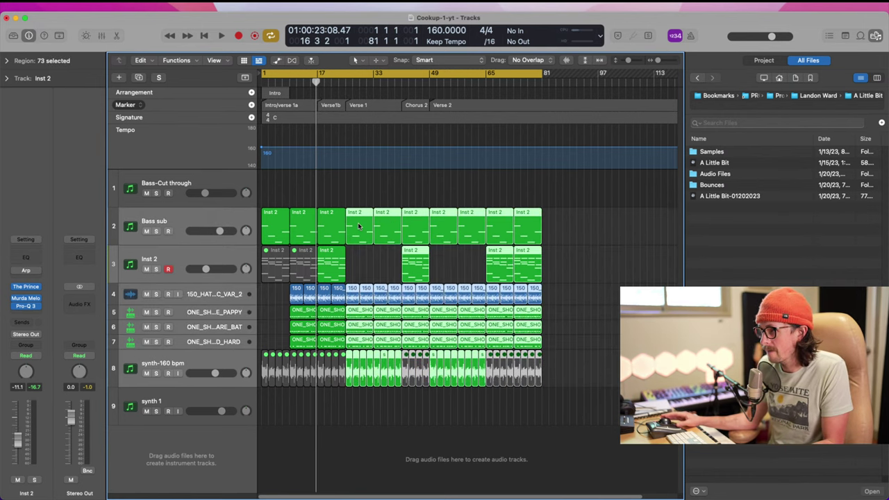
{"action": "left_click_drag", "start_coordinate": [358, 226], "coordinate": [394, 225]}
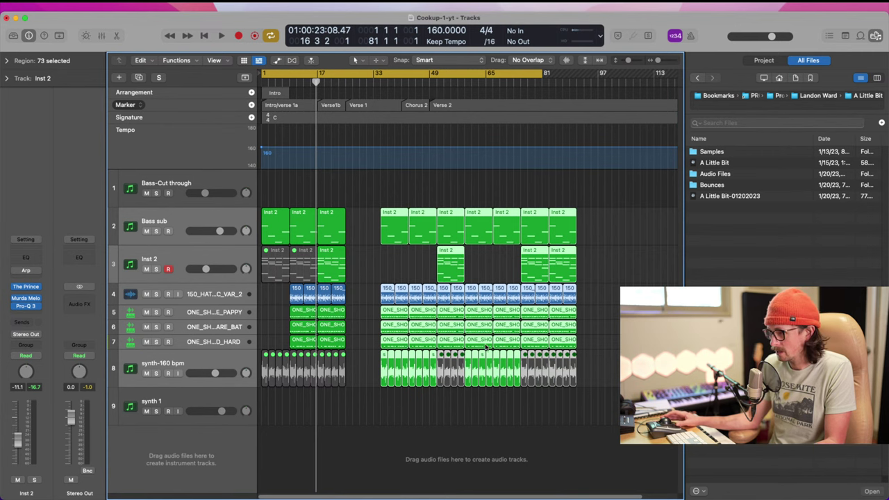
{"action": "left_click_drag", "start_coordinate": [439, 390], "coordinate": [367, 224]}
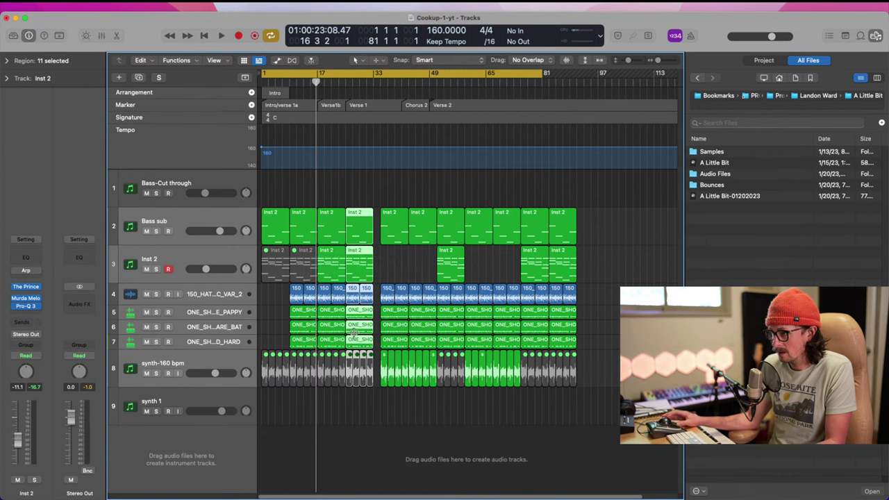
- Select the four synth-160 bpm regions in bars 25–33
{"action": "left_click", "coordinate": [358, 401]}
{"action": "left_click", "coordinate": [357, 376]}
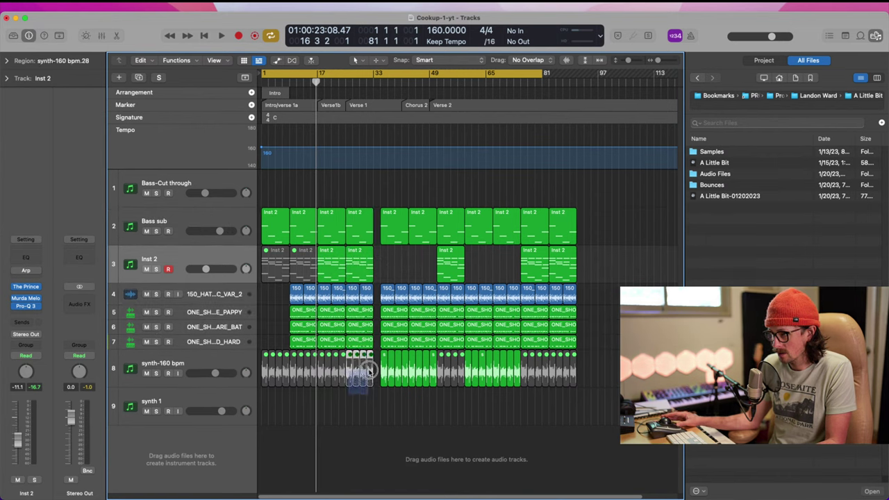
- Unmute the four selected synth-160 bpm regions that end at bar 33
{"action": "left_click_drag", "start_coordinate": [370, 373], "coordinate": [377, 378]}
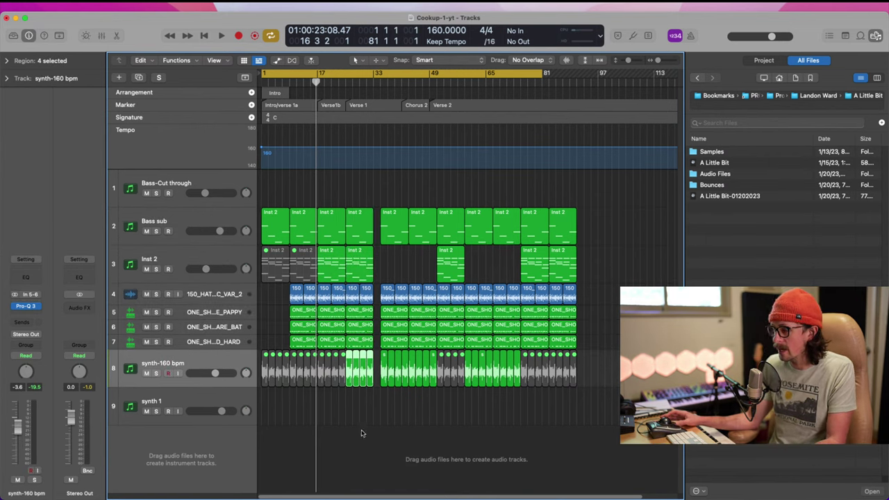
- Split the Snare Pappy and Snare Bat regions at positions 9 4 1 1 and 9 2 1 1
{"action": "left_click_drag", "start_coordinate": [280, 221], "coordinate": [325, 423]}
{"action": "left_click_drag", "start_coordinate": [332, 169], "coordinate": [445, 390]}
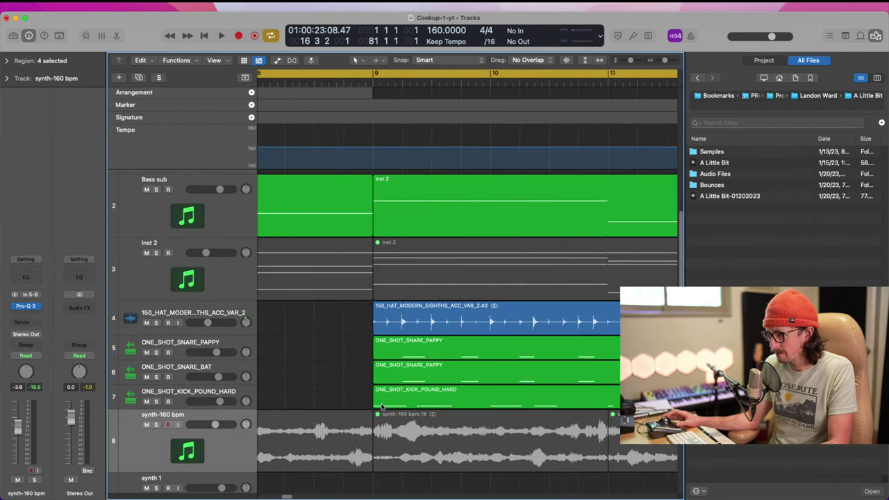
{"action": "double_click", "coordinate": [461, 374]}
{"action": "double_click", "coordinate": [462, 348]}
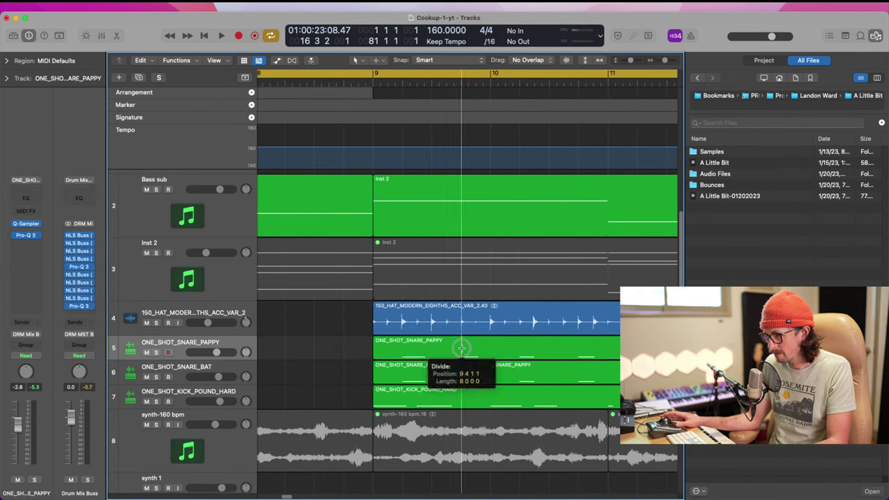
{"action": "left_click", "coordinate": [400, 350]}
{"action": "double_click", "coordinate": [400, 350]}
{"action": "double_click", "coordinate": [401, 377]}
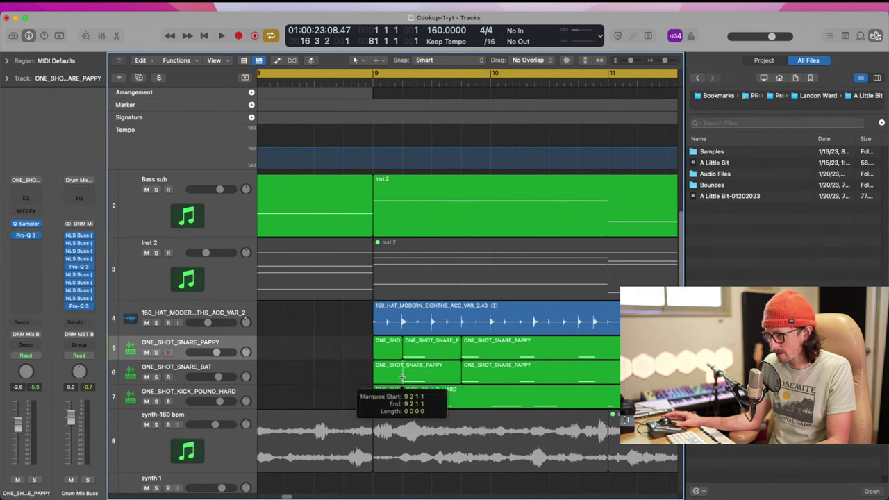
- Copy the two middle snare pieces to beat 4 of bar 8 as a short pickup ending before bar 9
{"action": "left_click", "coordinate": [422, 356], "text": "shift"}
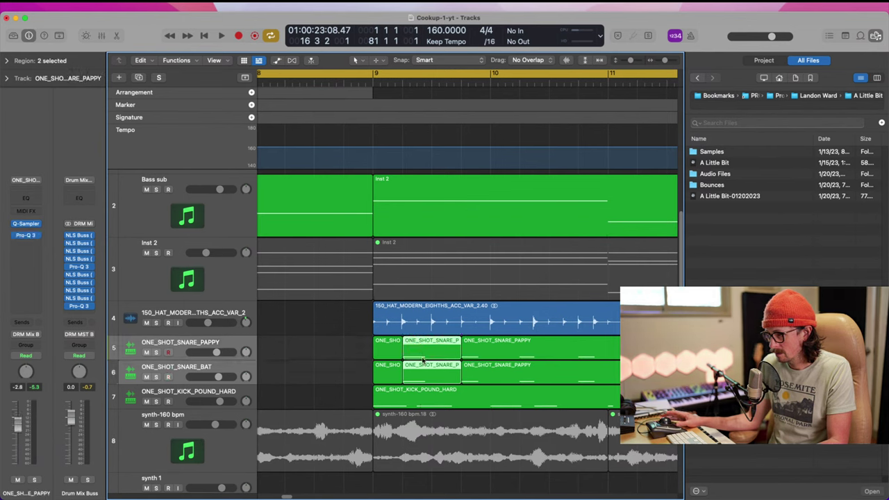
{"action": "left_click_drag", "start_coordinate": [422, 357], "coordinate": [311, 355]}
{"action": "left_click_drag", "start_coordinate": [293, 355], "coordinate": [357, 355]}
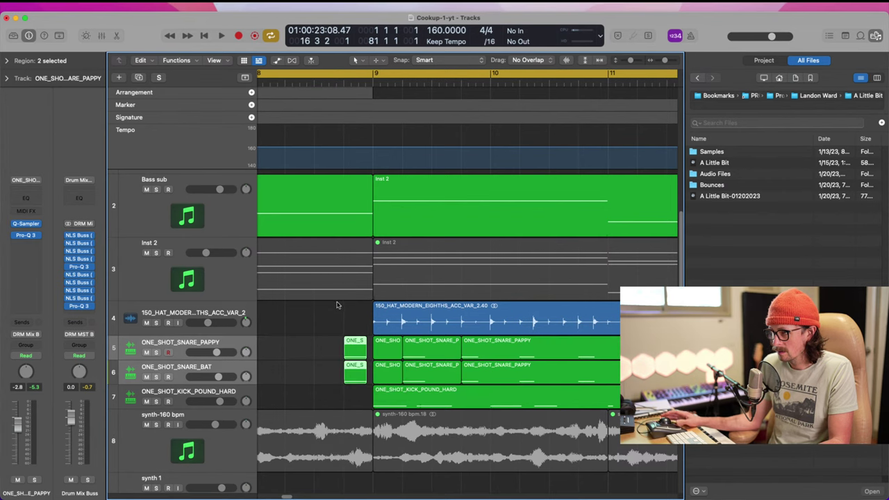
- Split the Bass sub region at beat 4 of bar 8 with the Split option for crossing notes and delete the piece before bar 9
{"action": "left_click", "coordinate": [344, 213]}
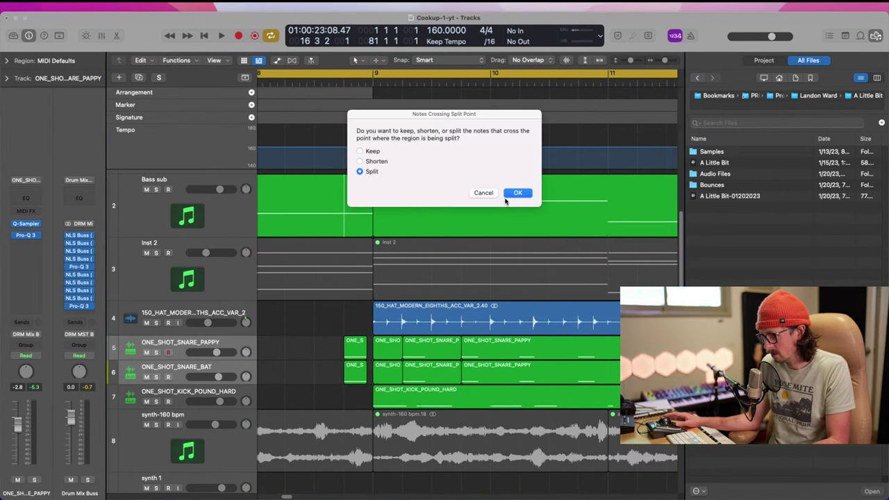
{"action": "left_click", "coordinate": [517, 193]}
{"action": "key", "text": "Delete"}
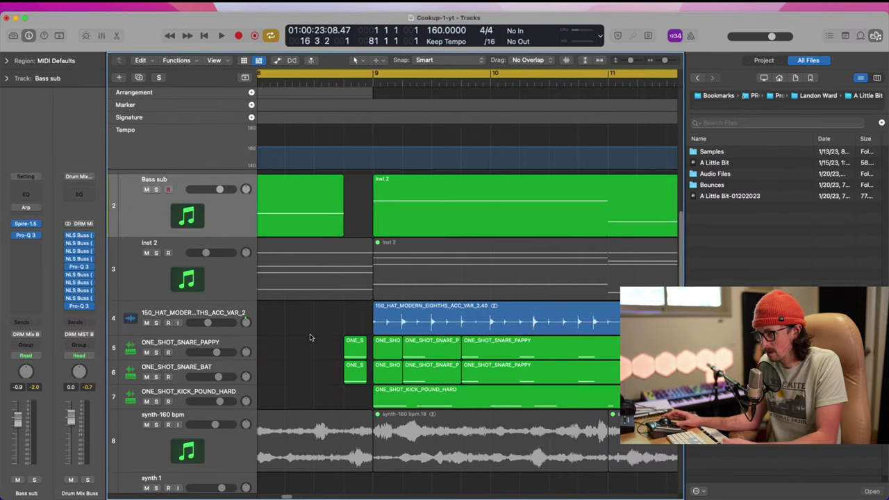
- Split the kick region at beat 2 of bar 9, keeping the crossing notes, and copy its first piece to beat 4 of bar 8
{"action": "left_click", "coordinate": [311, 336], "text": "ctrl+alt"}
{"action": "left_click_drag", "start_coordinate": [369, 396], "coordinate": [433, 488]}
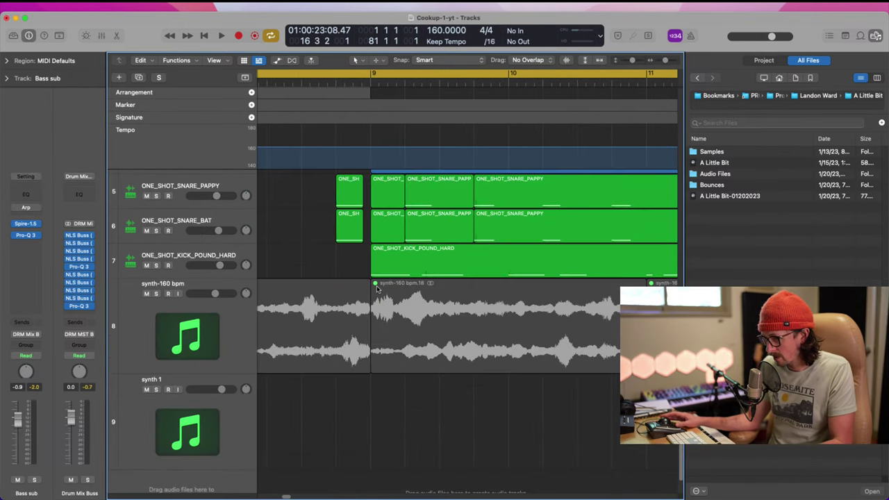
{"action": "left_click", "coordinate": [404, 259]}
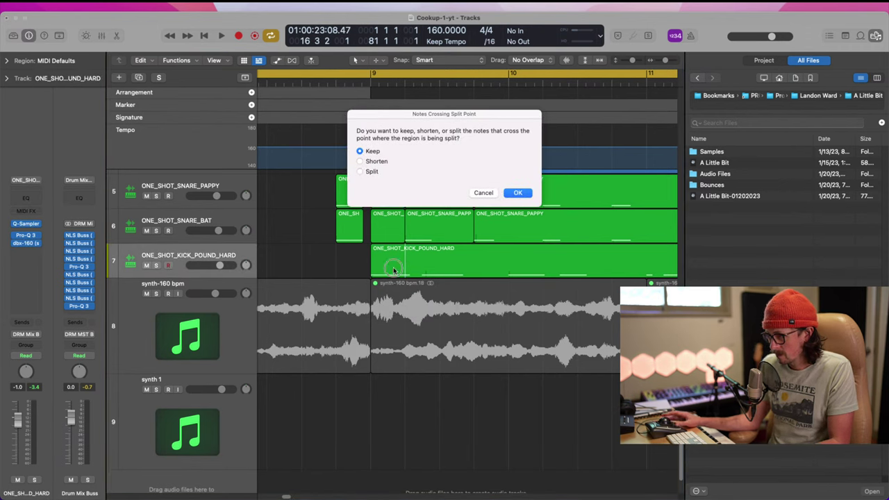
{"action": "left_click", "coordinate": [530, 193]}
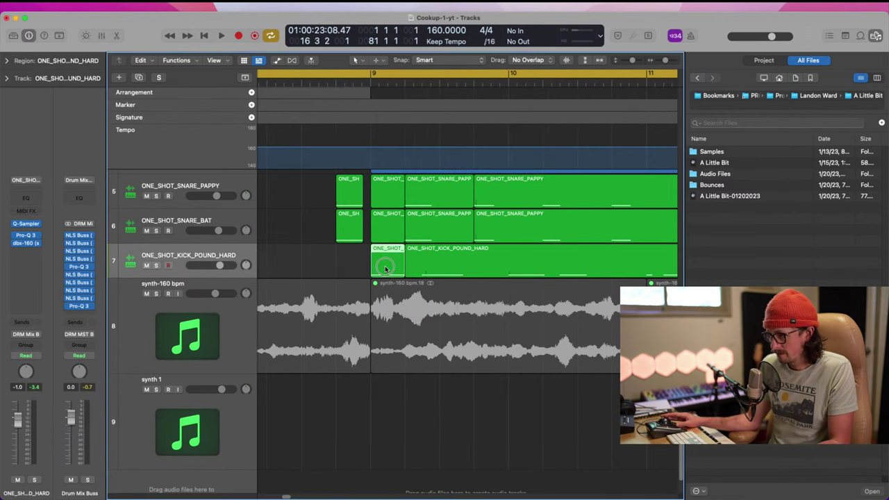
{"action": "left_click_drag", "start_coordinate": [377, 271], "coordinate": [349, 268]}
{"action": "left_click", "coordinate": [311, 251], "text": "ctrl+alt"}
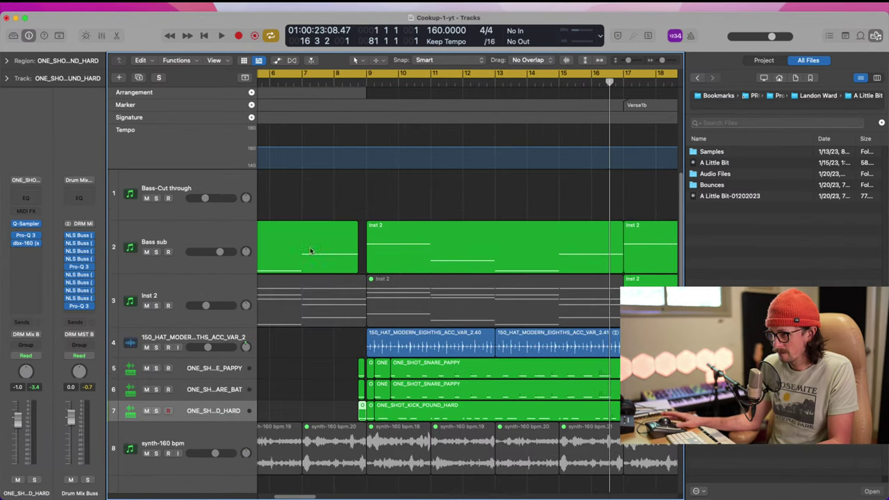
{"action": "left_click", "coordinate": [402, 274], "text": "ctrl+alt"}
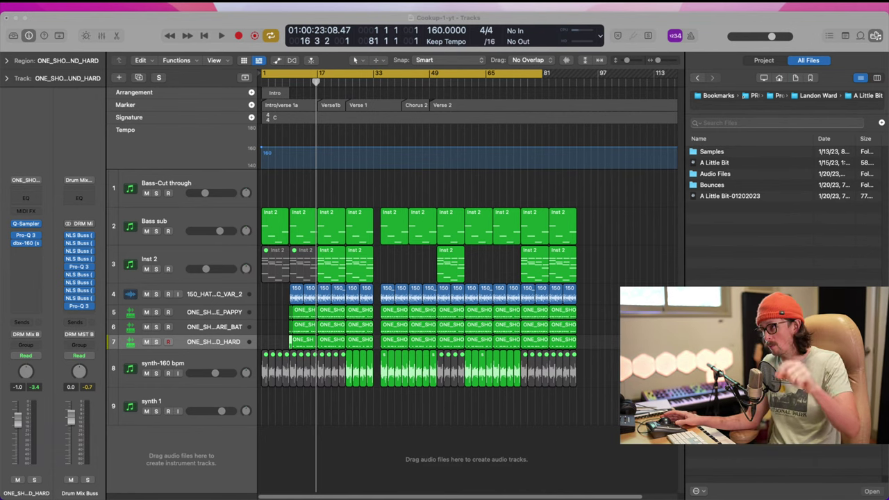
- Play the arrangement from the intro onward to check the drum pickup and bass gap leading into bar 9
{"action": "key", "text": "space"}
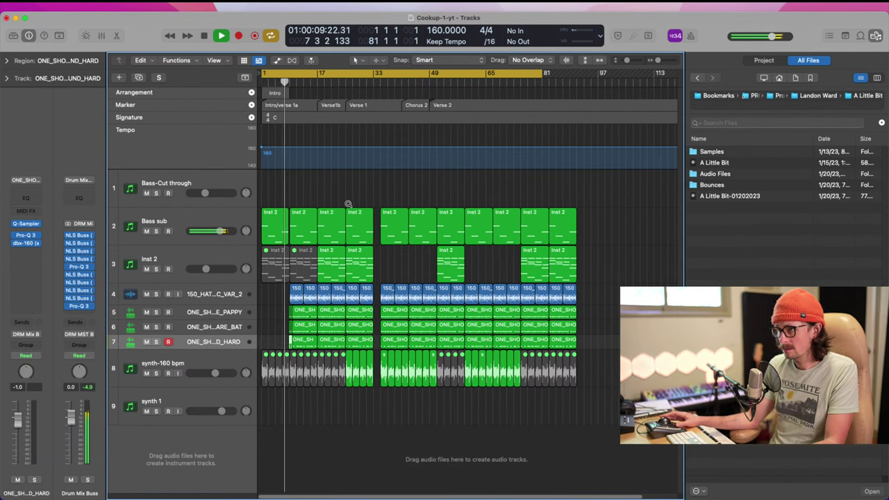
{"action": "left_click_drag", "start_coordinate": [348, 203], "coordinate": [267, 364]}
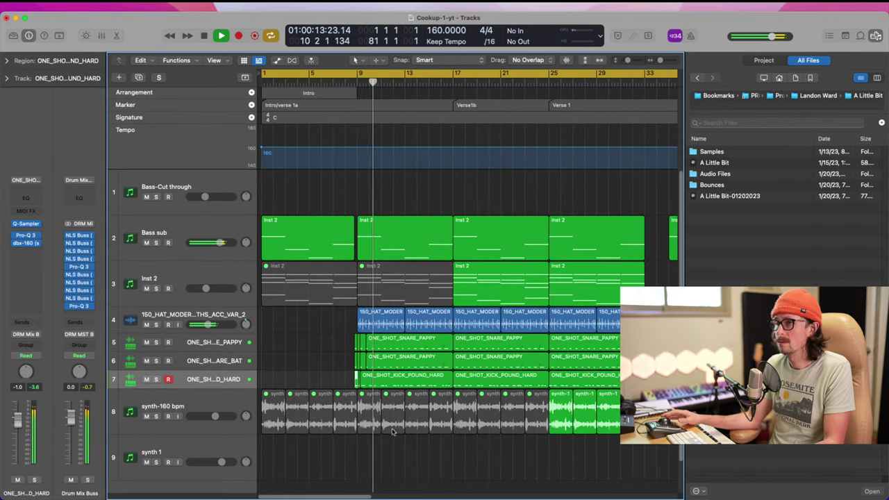
{"action": "left_click", "coordinate": [392, 354], "text": "ctrl+alt"}
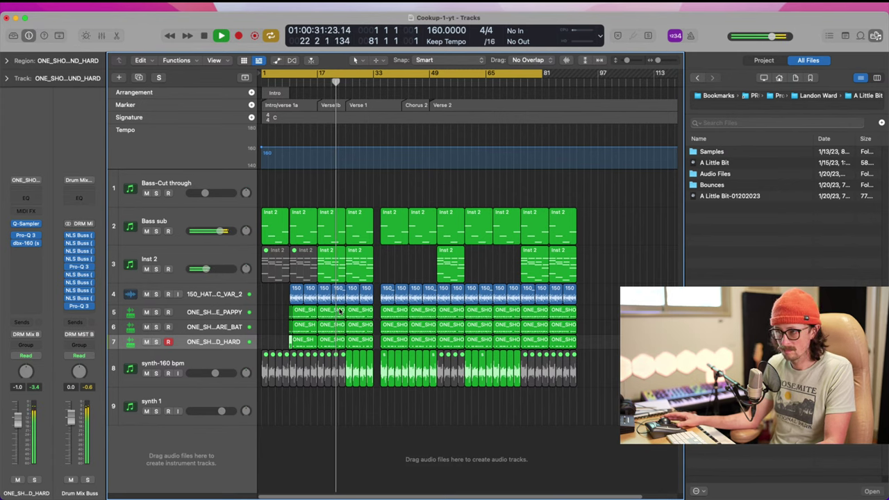
- Delete the Verse 1 marker, move the start of the Chorus 2 marker to bar 33, and stop playback
{"action": "scroll", "coordinate": [340, 312], "scroll_direction": "down", "scroll_amount": 2}
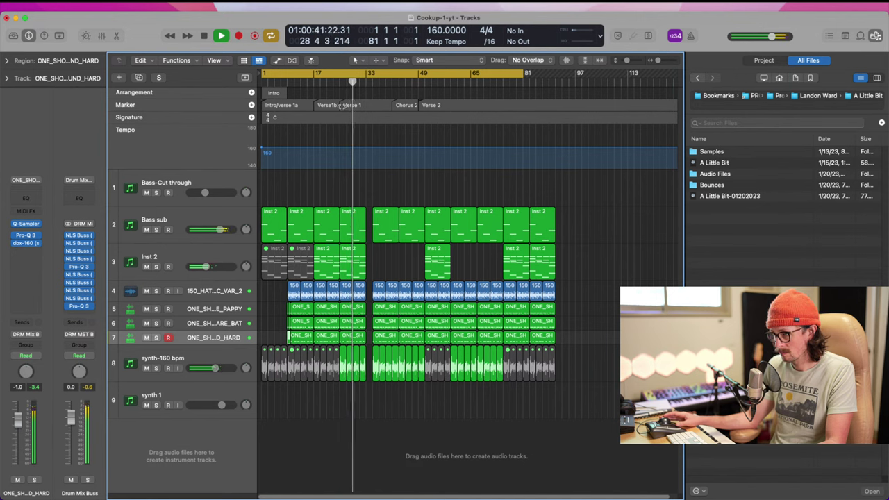
{"action": "left_click_drag", "start_coordinate": [341, 105], "coordinate": [367, 104]}
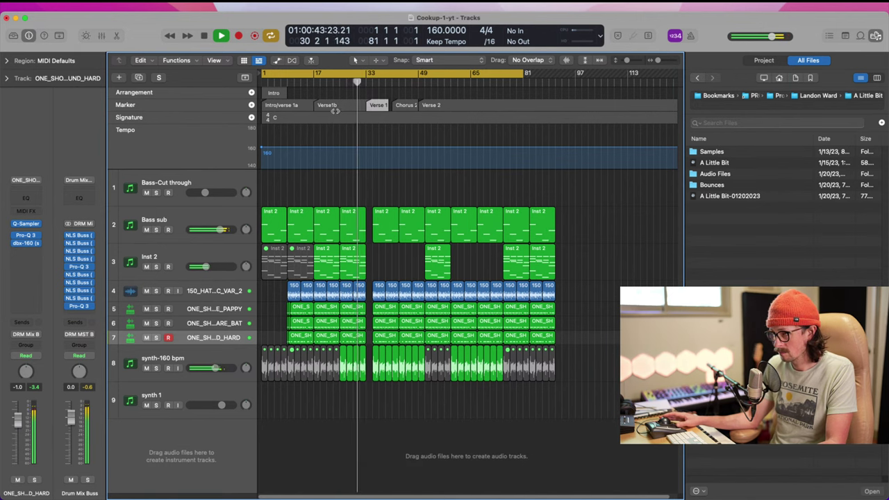
{"action": "key", "text": "Delete"}
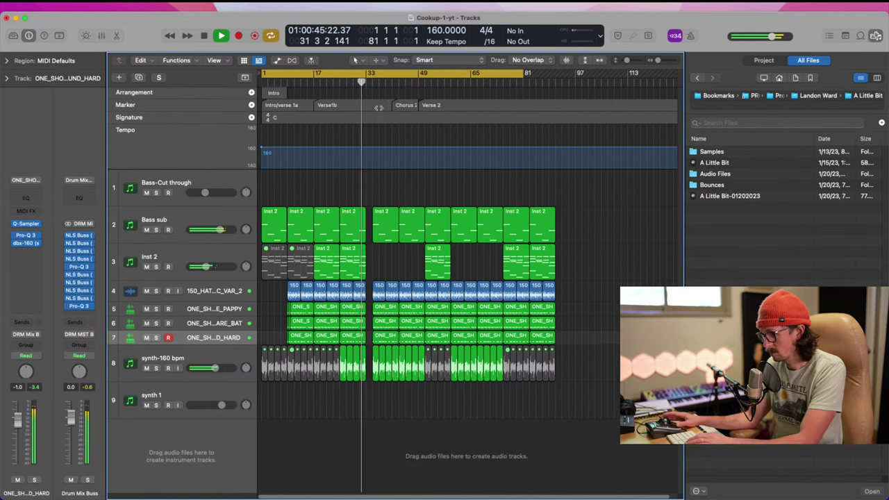
{"action": "left_click_drag", "start_coordinate": [393, 105], "coordinate": [367, 105]}
{"action": "key", "text": "space"}
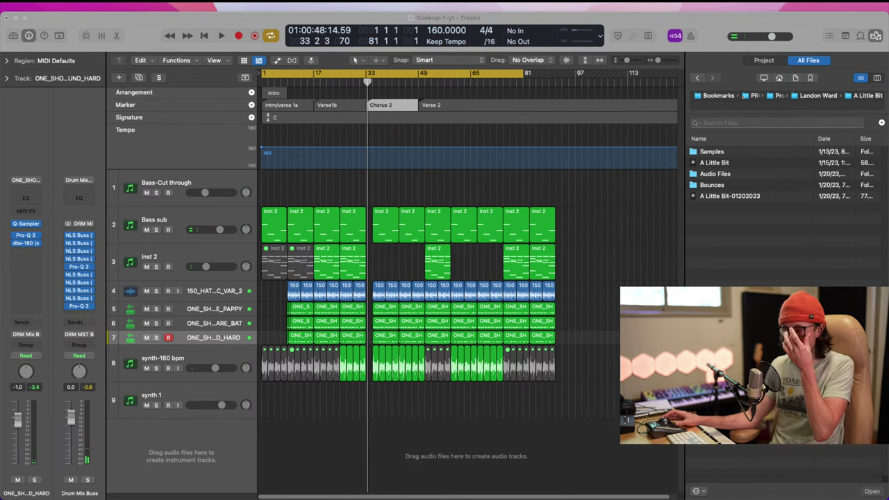
- Place the playhead at the start of bar 33
{"action": "left_click", "coordinate": [342, 273]}
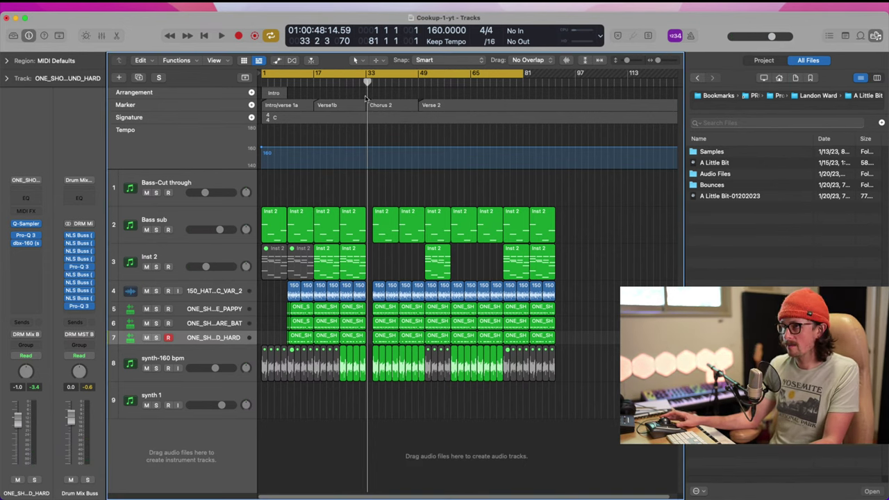
{"action": "left_click", "coordinate": [366, 83]}
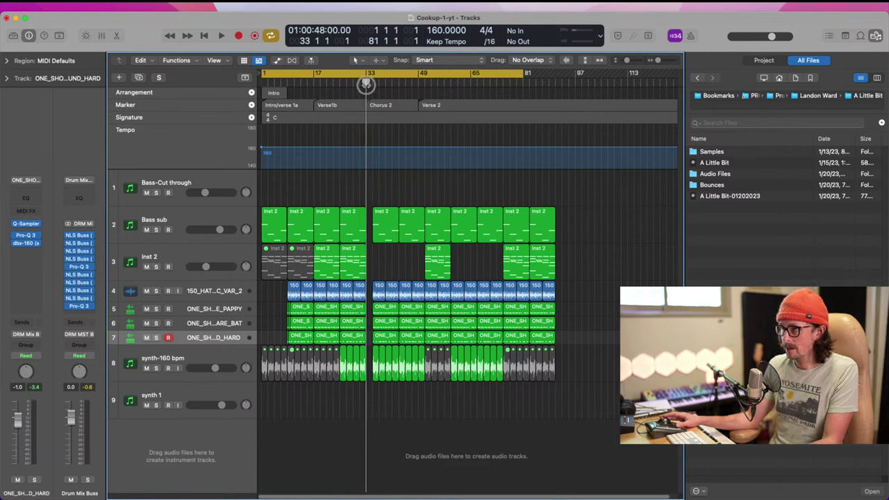
{"action": "mouse_move", "coordinate": [366, 83]}
{"action": "left_mouse_down"}
{"action": "mouse_move", "coordinate": [264, 83]}
{"action": "mouse_move", "coordinate": [364, 84]}
{"action": "left_mouse_up"}
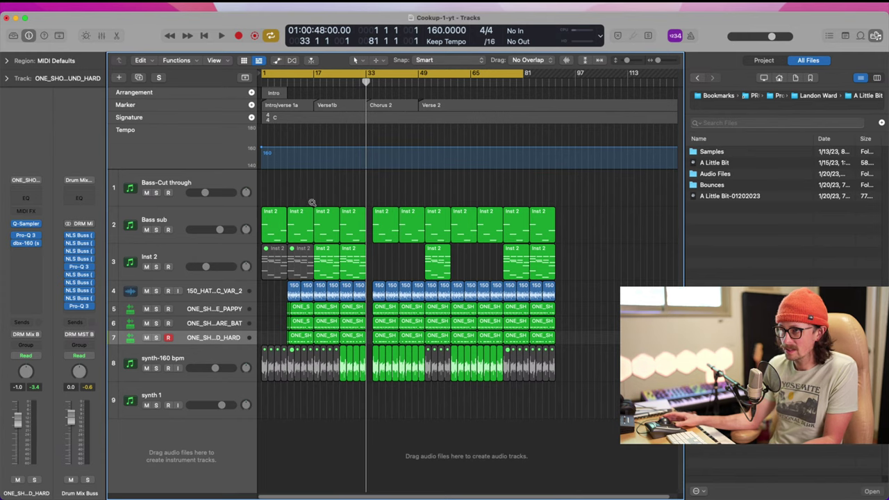
{"action": "left_click_drag", "start_coordinate": [311, 203], "coordinate": [238, 283]}
{"action": "left_click", "coordinate": [409, 281], "text": "ctrl+alt"}
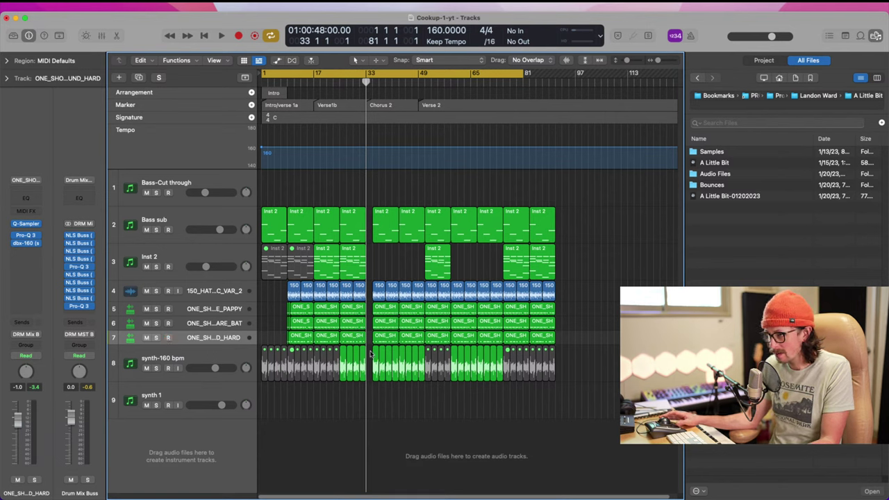
- Import the Vocal Tracking track with its plug-ins from the A Little Bit-01202023 project below the Bass-Cut through track and select it
{"action": "left_click", "coordinate": [185, 187]}
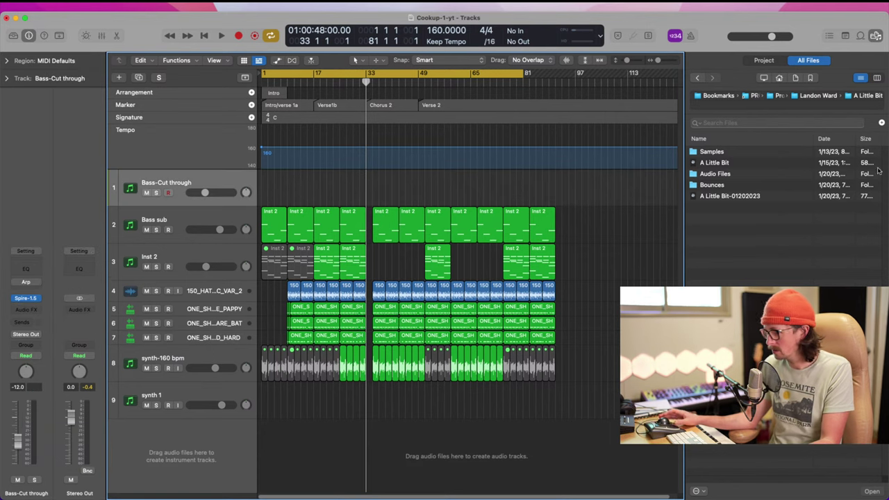
{"action": "double_click", "coordinate": [725, 197]}
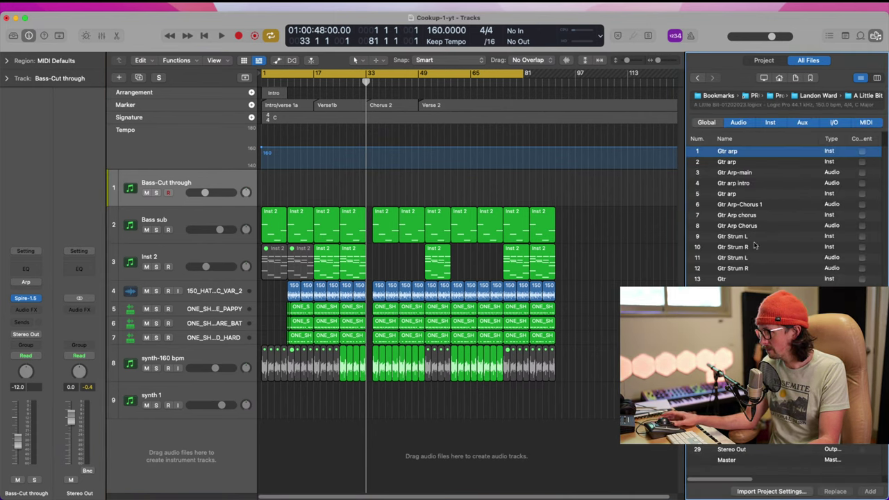
{"action": "scroll", "coordinate": [784, 208], "scroll_direction": "right", "scroll_amount": 5}
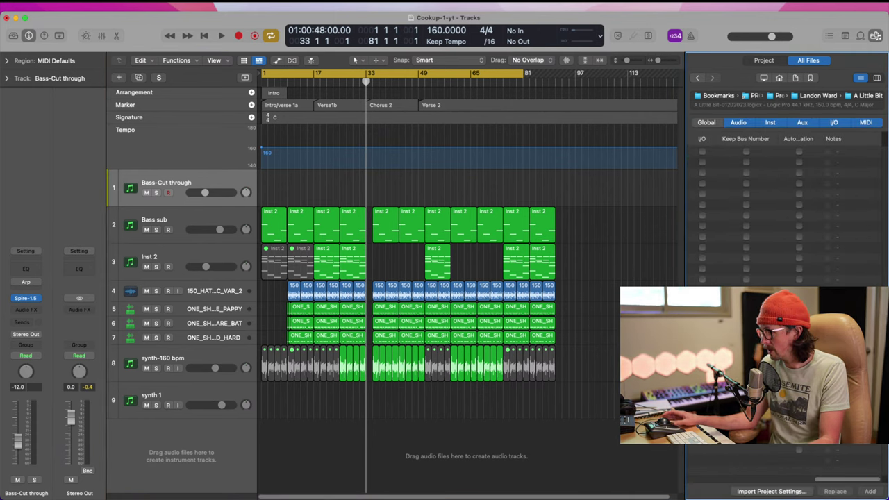
{"action": "scroll", "coordinate": [784, 208], "scroll_direction": "left", "scroll_amount": 5}
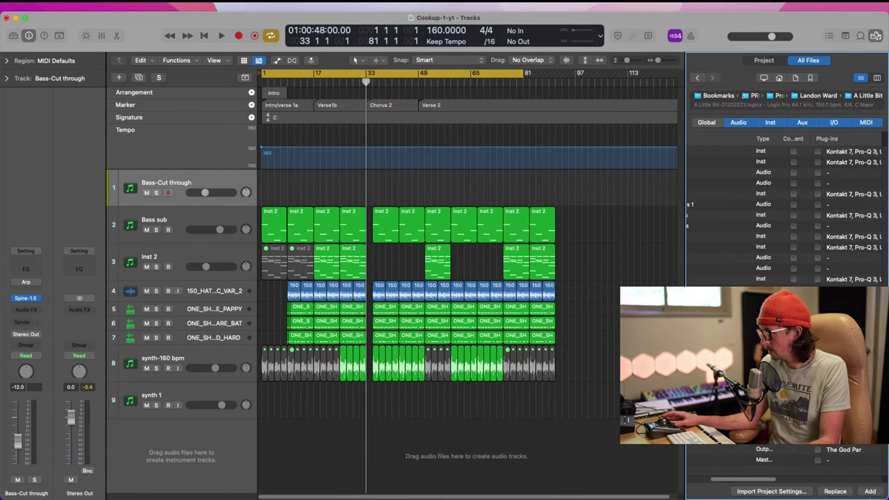
{"action": "left_click", "coordinate": [868, 492]}
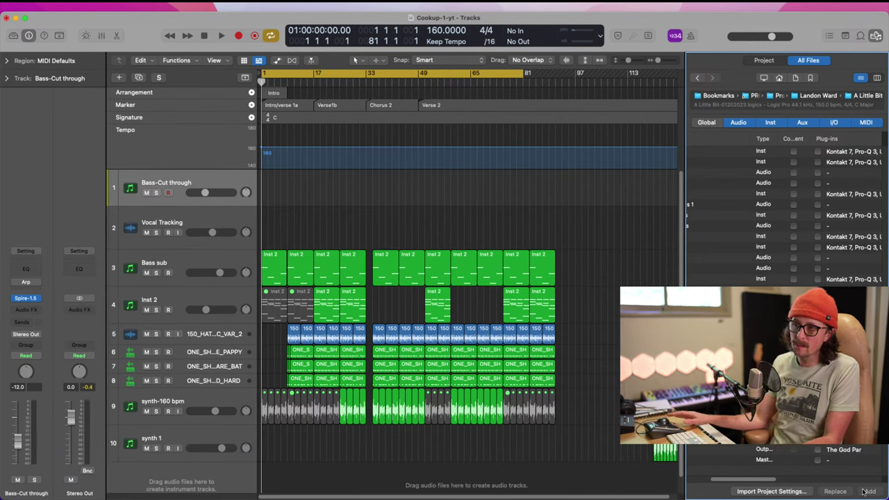
{"action": "left_click", "coordinate": [207, 219]}
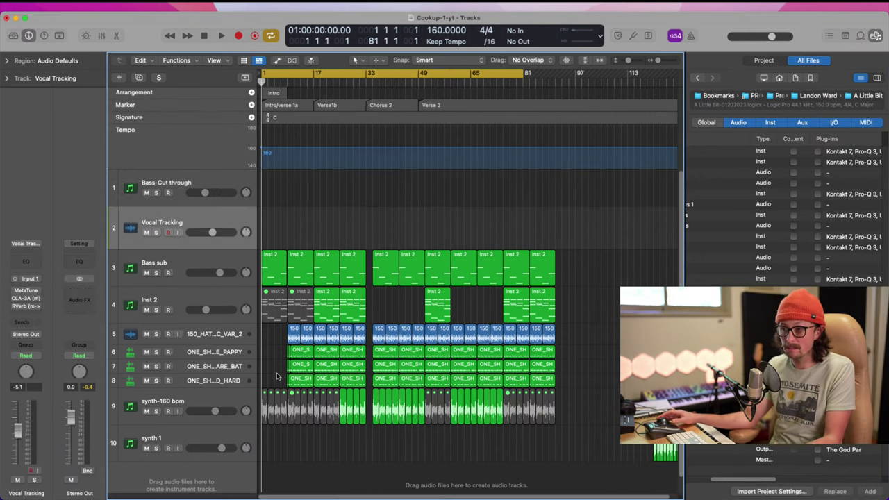
- Open the two Inst 2 regions from bar 17 to bar 33 in the Piano Roll and examine their chord notes
{"action": "left_click_drag", "start_coordinate": [392, 313], "coordinate": [323, 292]}
{"action": "key", "text": "p"}
{"action": "scroll", "coordinate": [369, 429], "scroll_direction": "down", "scroll_amount": 10}
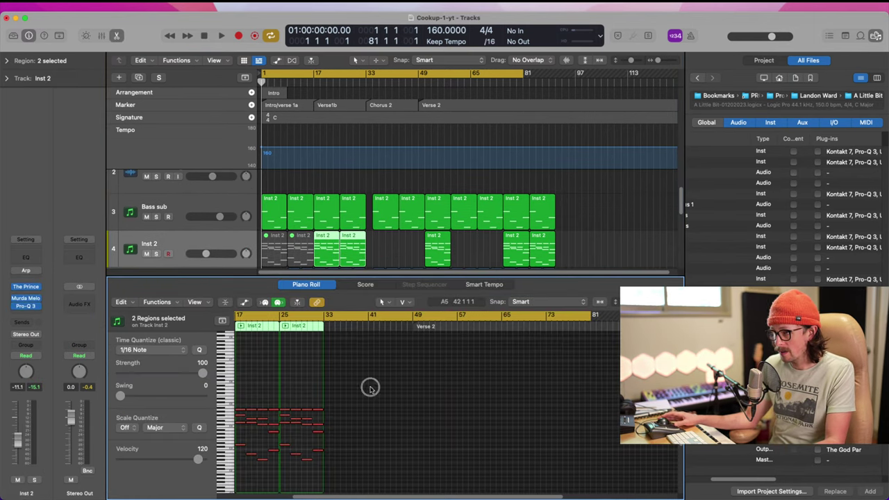
{"action": "left_click_drag", "start_coordinate": [371, 388], "coordinate": [225, 476]}
{"action": "left_click_drag", "start_coordinate": [275, 382], "coordinate": [367, 444]}
{"action": "left_click_drag", "start_coordinate": [361, 357], "coordinate": [264, 450]}
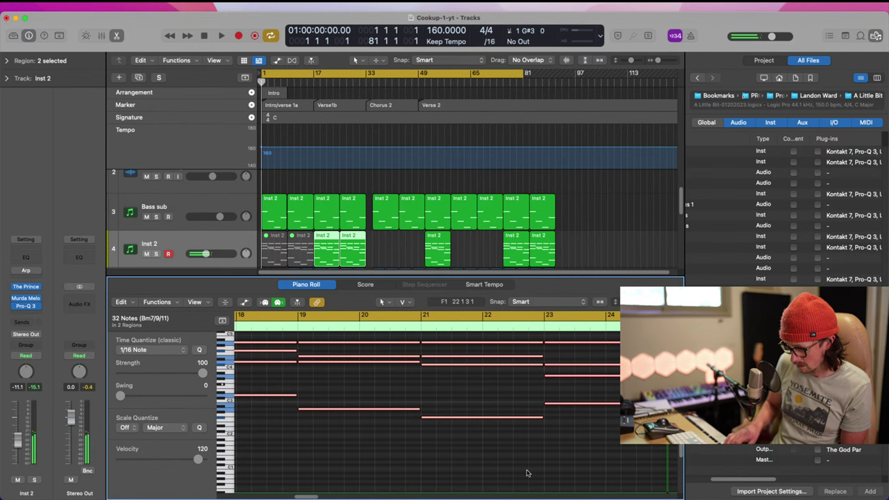
- Hide the editor, mixer and file browser so that the tracks area fills the window
{"action": "key", "text": "x"}
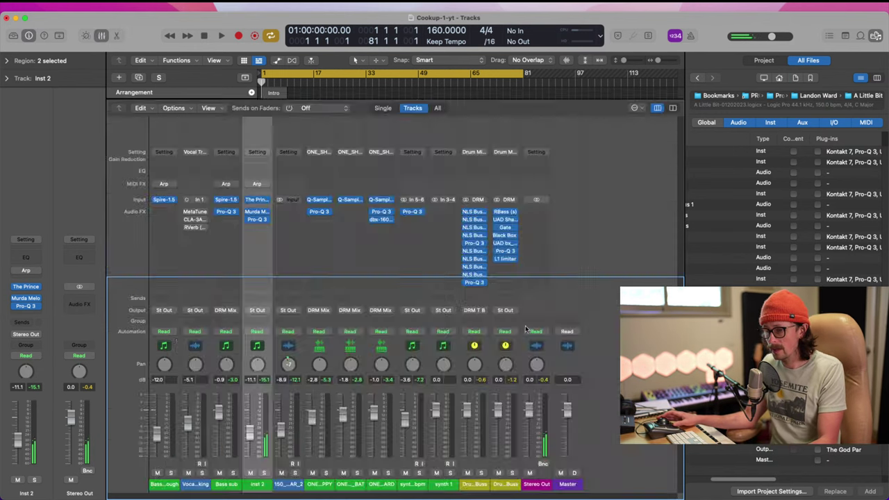
{"action": "key", "text": "x"}
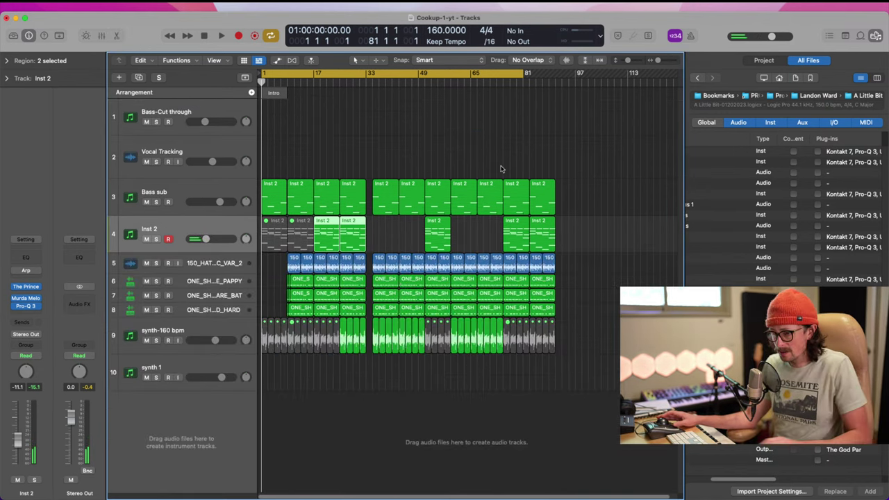
{"action": "key", "text": "f"}
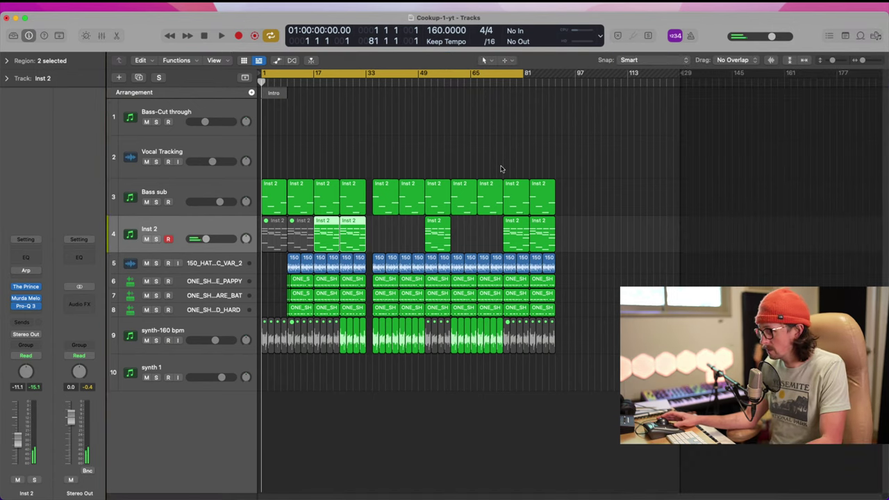
- Open MetaTune on the Vocal Tracking channel and set its tuning scale to A major
{"action": "left_click", "coordinate": [177, 150]}
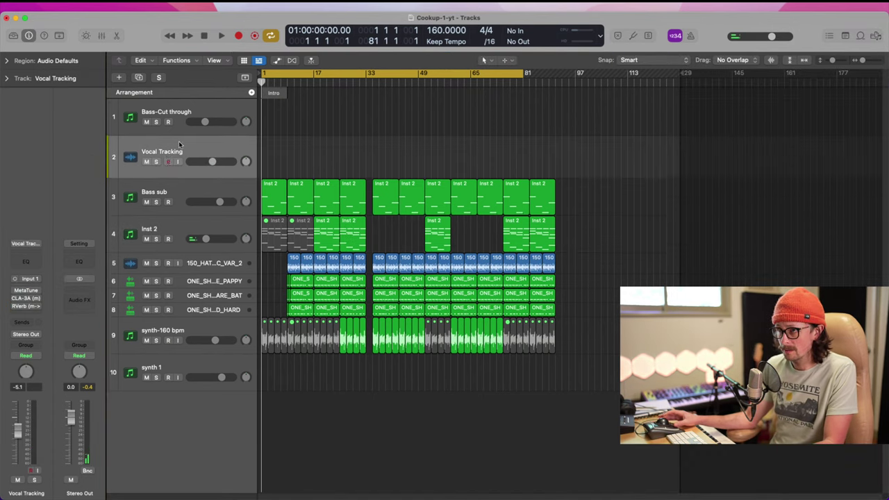
{"action": "left_click", "coordinate": [26, 289]}
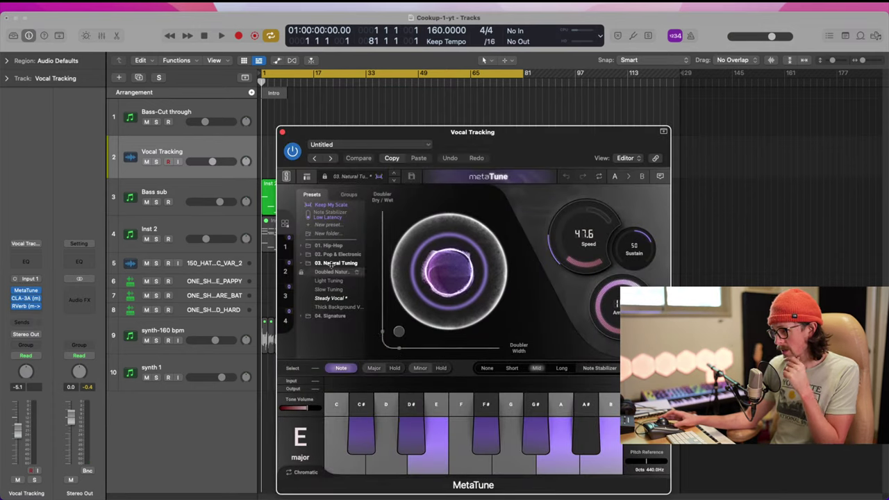
{"action": "left_click", "coordinate": [311, 441]}
{"action": "left_click", "coordinate": [305, 421]}
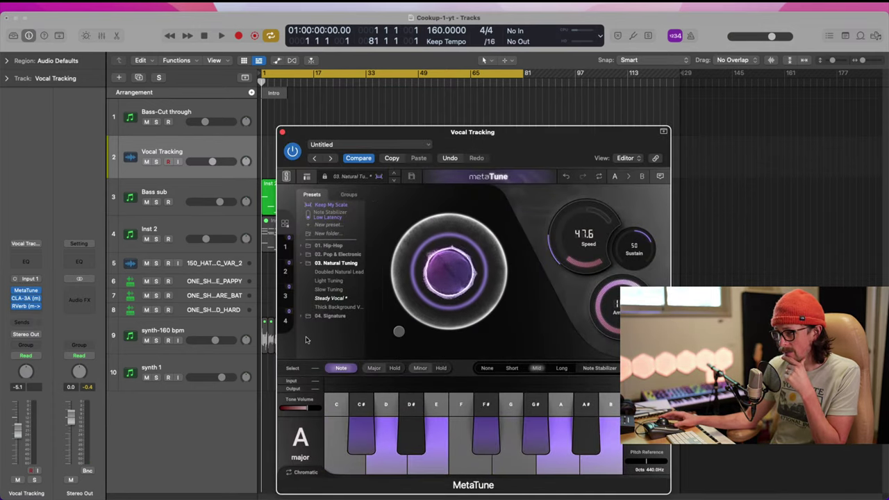
- Load MetaTune's Lead Pop Vocal preset from the Pop & Electronic presets and close the plug-in
{"action": "left_click", "coordinate": [328, 254]}
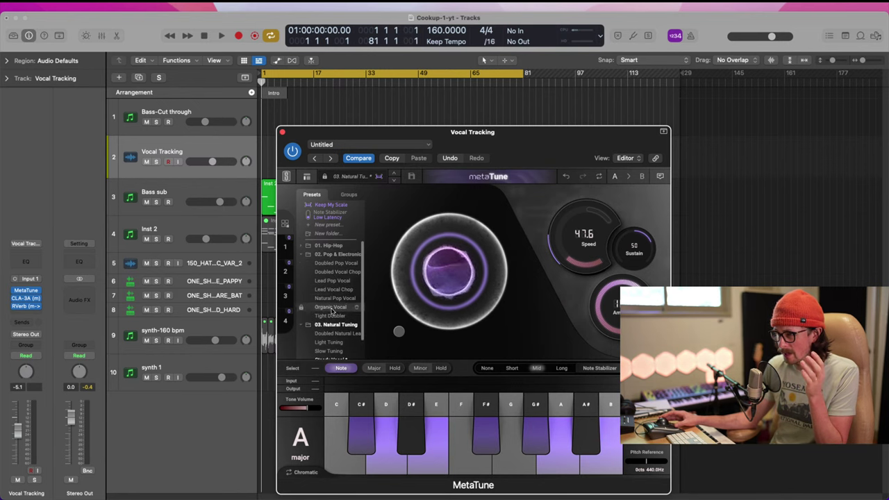
{"action": "left_click", "coordinate": [333, 281]}
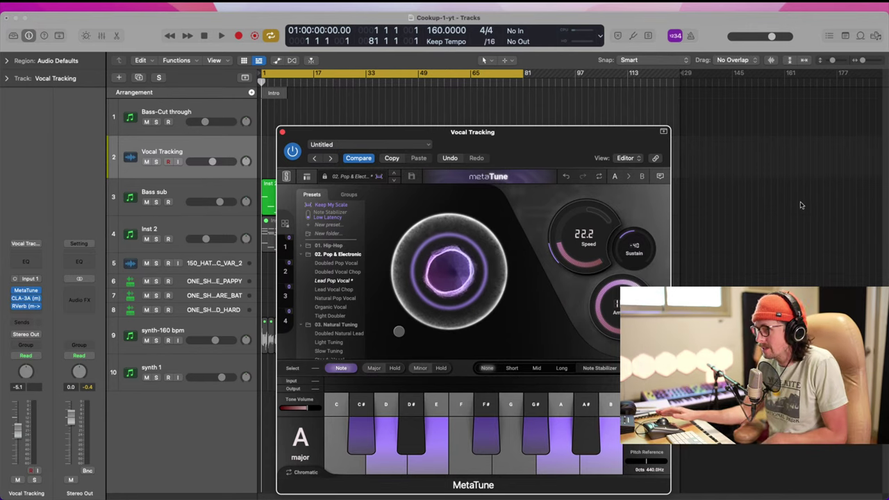
{"action": "left_click", "coordinate": [129, 29]}
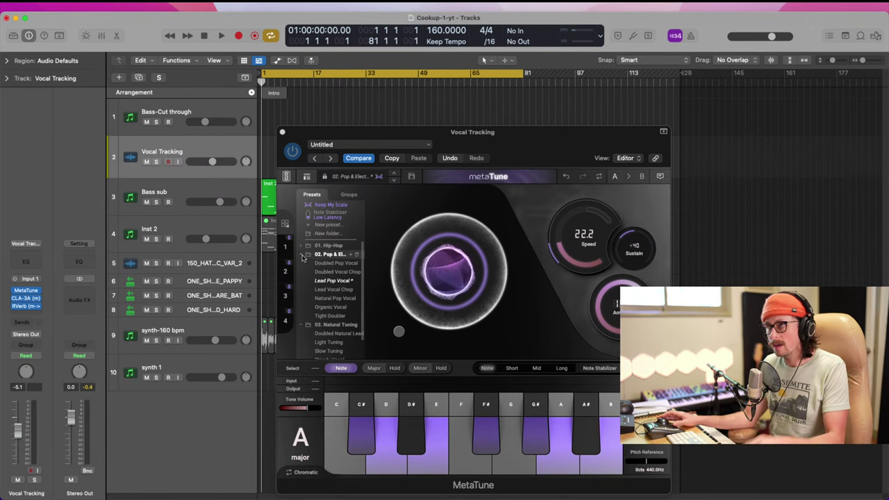
{"action": "left_click", "coordinate": [282, 131]}
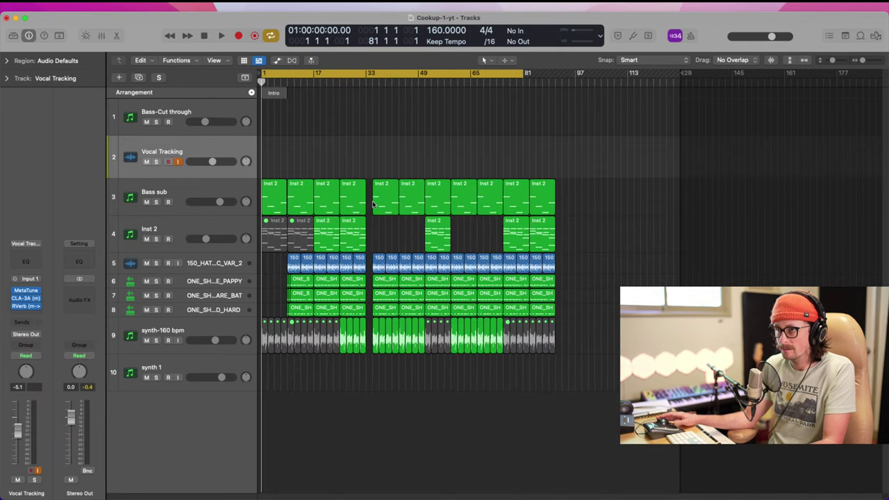
- Add Low Latency Monitoring Mode to the control bar and enable it
{"action": "right_click", "coordinate": [703, 38]}
{"action": "left_click", "coordinate": [722, 40]}
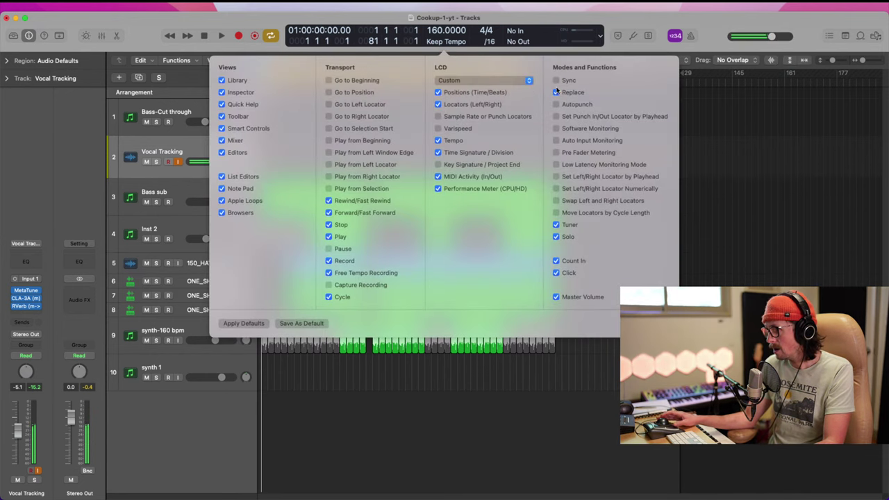
{"action": "left_click", "coordinate": [557, 165]}
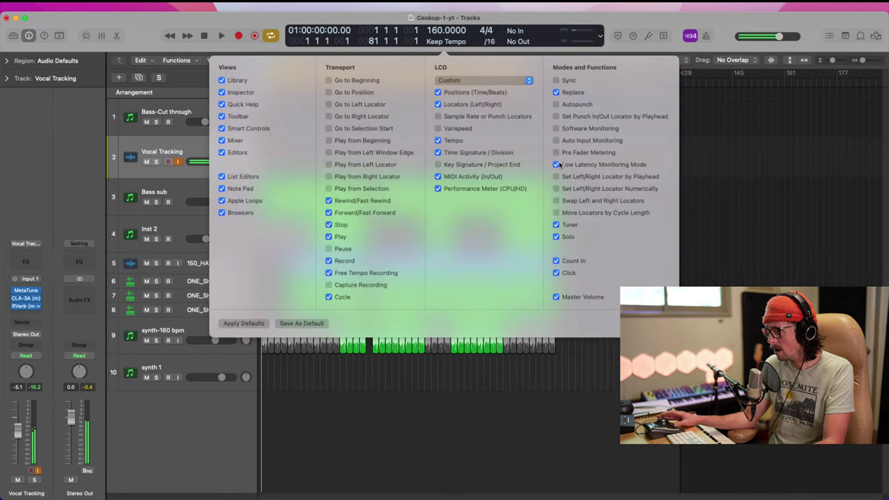
{"action": "left_click", "coordinate": [709, 38]}
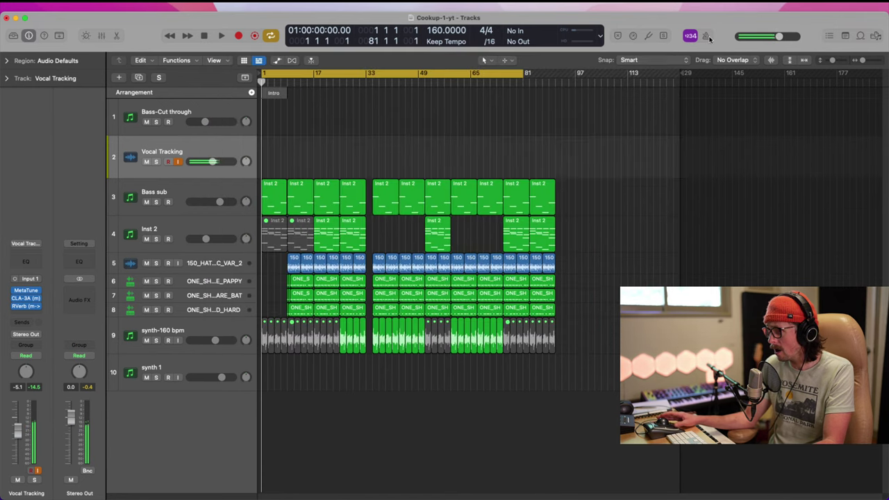
{"action": "left_click", "coordinate": [633, 36]}
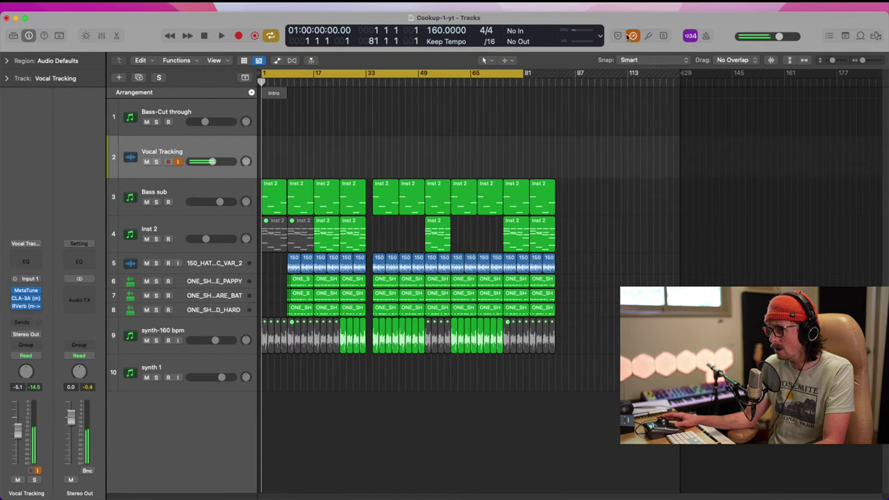
- Raise Vocal Tracking's volume to -1.9 dB and, in its RVerb, set Wet/Dry to 7.8, Early Ref to -2.3 dB and reduce EQ band 1
{"action": "left_click_drag", "start_coordinate": [214, 163], "coordinate": [232, 148]}
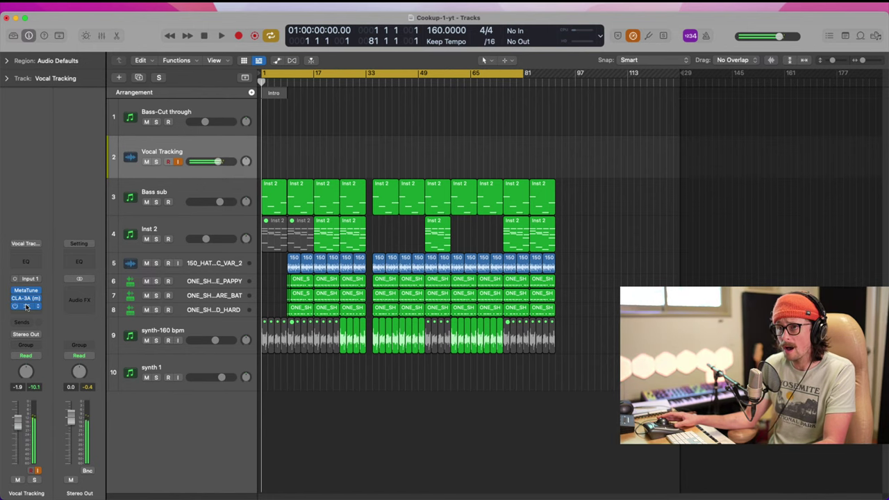
{"action": "left_click", "coordinate": [28, 307]}
{"action": "left_click_drag", "start_coordinate": [523, 366], "coordinate": [515, 366]}
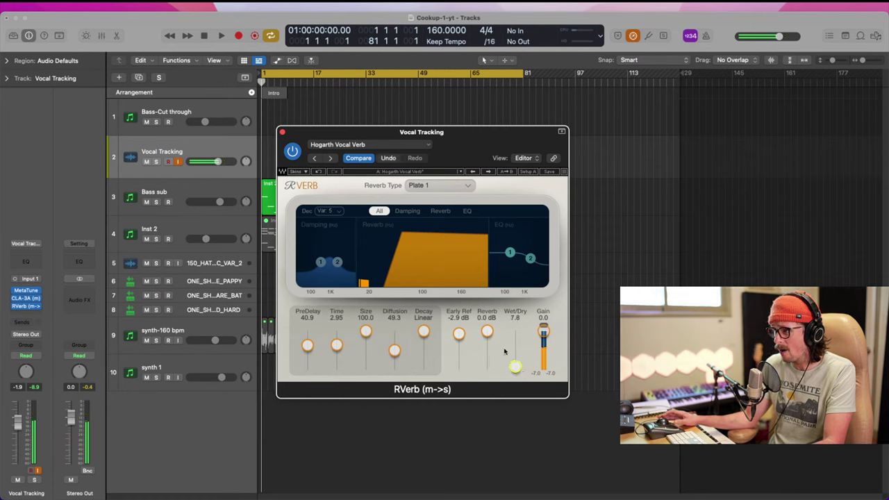
{"action": "left_click_drag", "start_coordinate": [458, 333], "coordinate": [459, 329]}
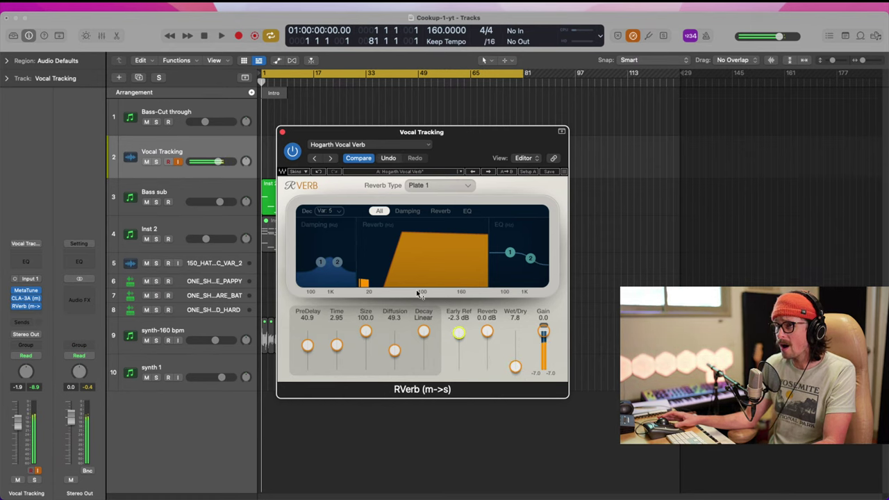
{"action": "left_click_drag", "start_coordinate": [508, 254], "coordinate": [456, 300]}
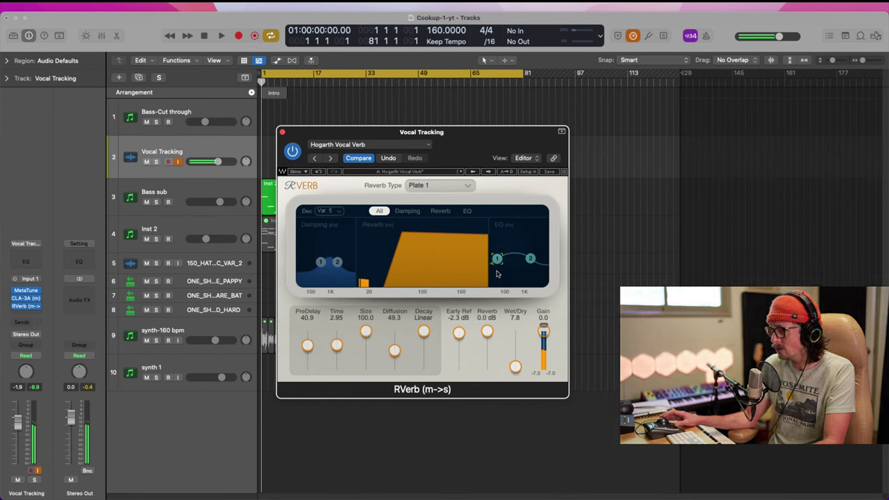
- Set the Vocal Tracking volume to 0.3 dB, close the RVerb plug-in and start playback
{"action": "left_click_drag", "start_coordinate": [219, 162], "coordinate": [222, 161]}
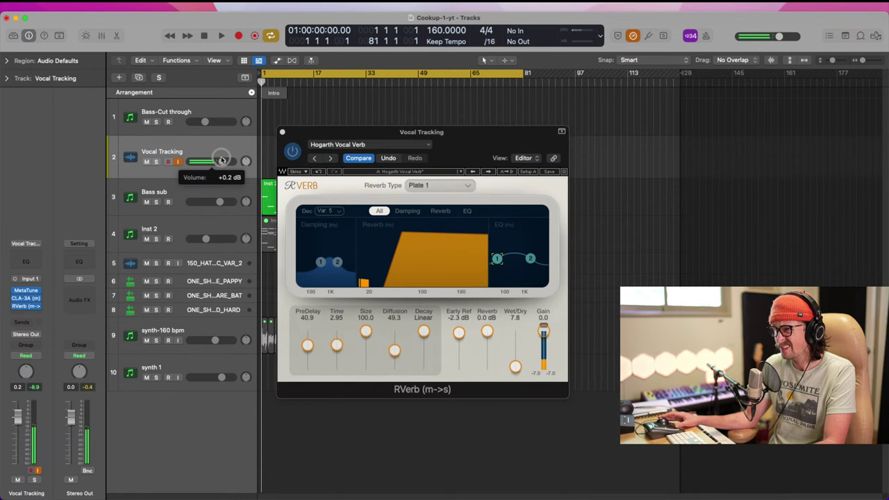
{"action": "left_click", "coordinate": [278, 136]}
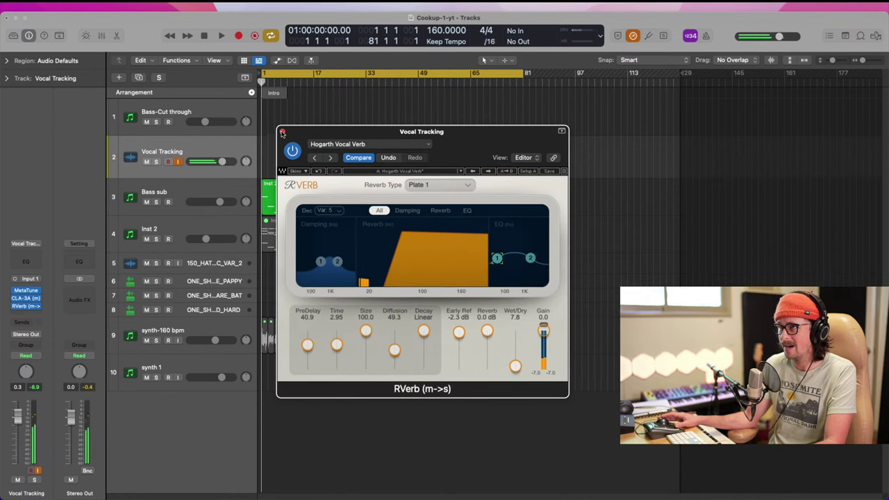
{"action": "left_click", "coordinate": [282, 132]}
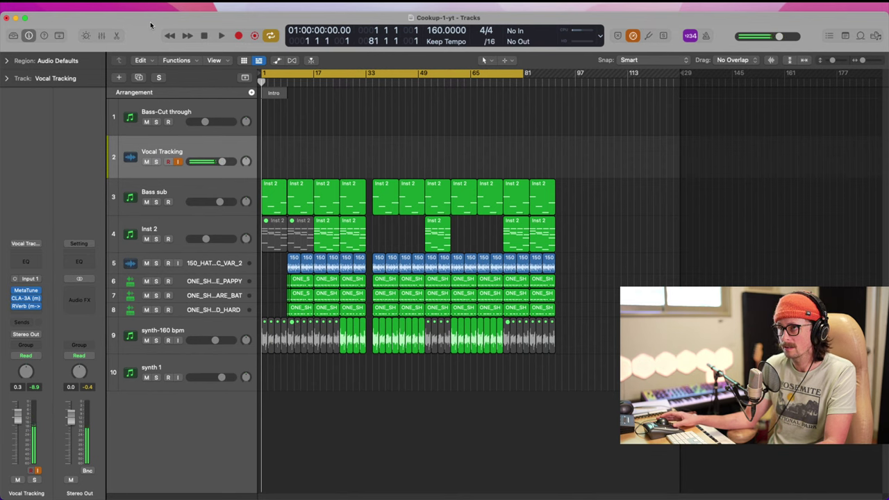
{"action": "key", "text": "space"}
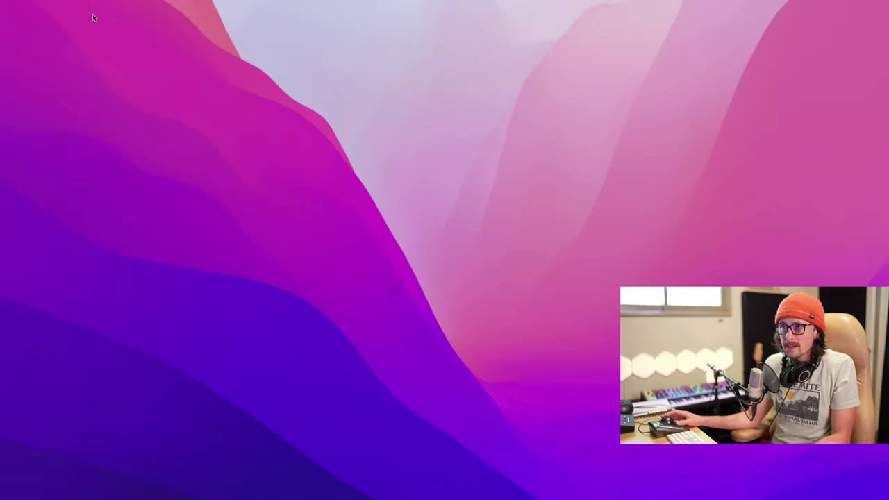
- Reopen the recent project Cookup-1-yt and enable Low Latency Monitoring Mode
{"action": "left_click", "coordinate": [62, 7]}
{"action": "mouse_move", "coordinate": [135, 47]}
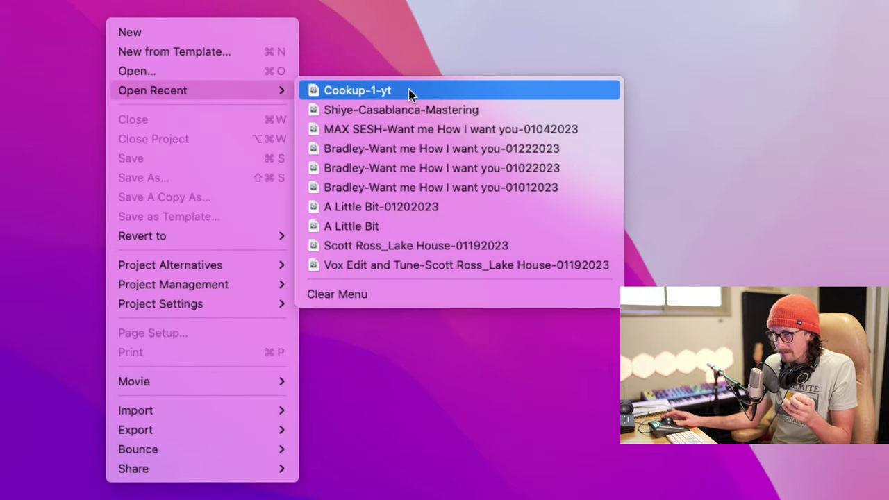
{"action": "left_click", "coordinate": [214, 50]}
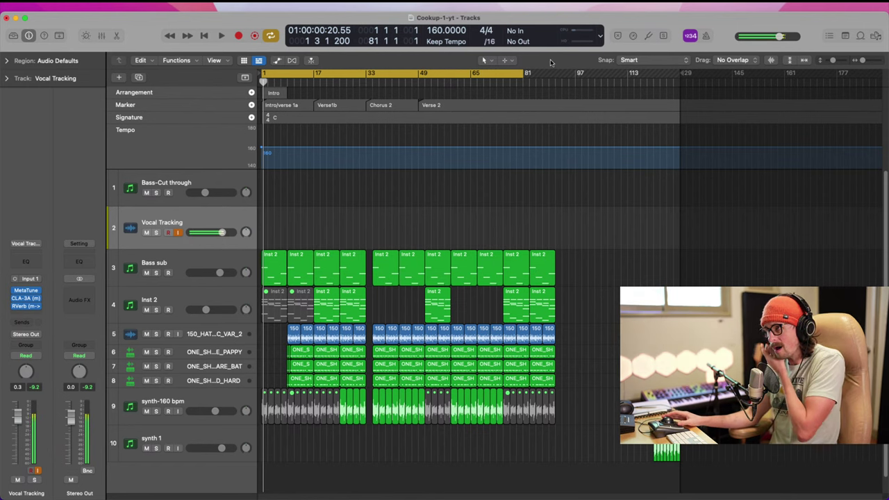
{"action": "left_click", "coordinate": [633, 36]}
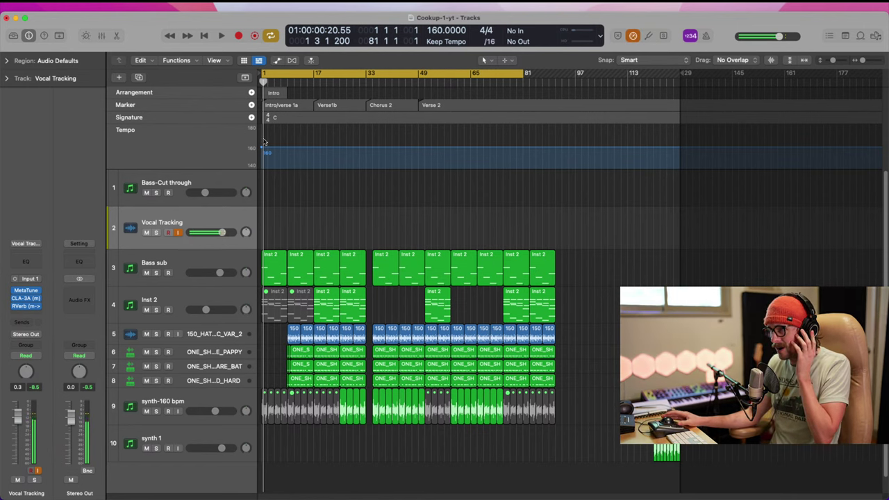
- Record a vocal take on Vocal Tracking from bar 1 to about bar 25, and try another take over it up to bar 14
{"action": "key", "text": "r"}
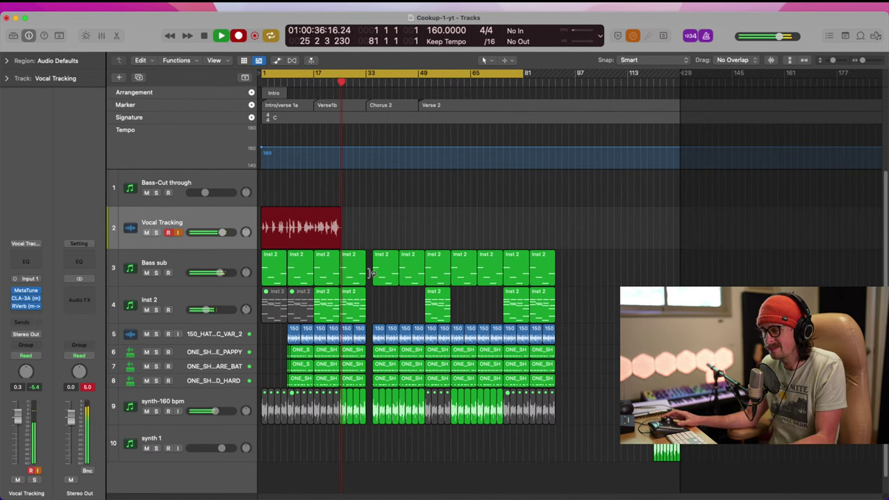
{"action": "key", "text": "space"}
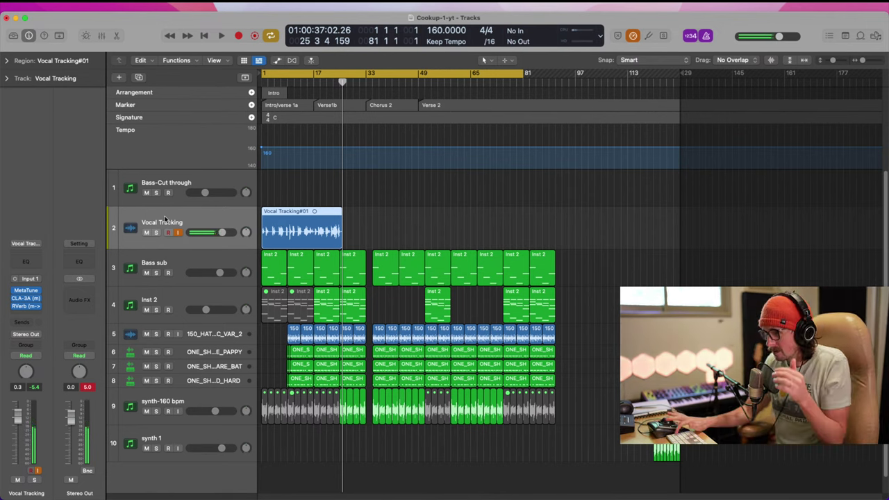
{"action": "key", "text": "r"}
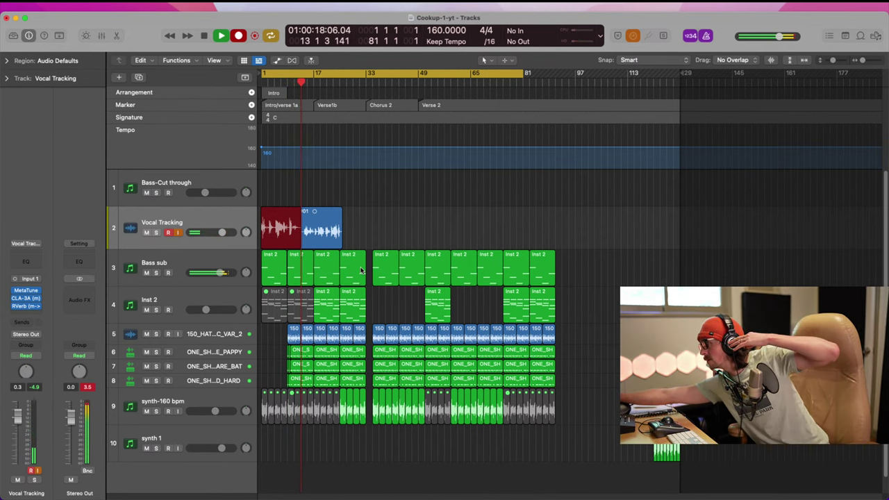
{"action": "key", "text": "space"}
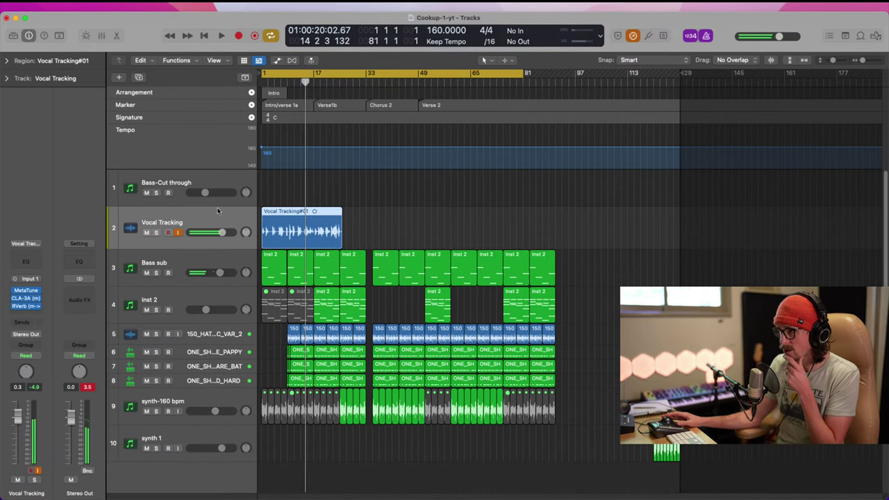
- Set the I/O buffer size to 128 samples in the audio device settings and close the settings
{"action": "left_click", "coordinate": [42, 6]}
{"action": "mouse_move", "coordinate": [70, 34]}
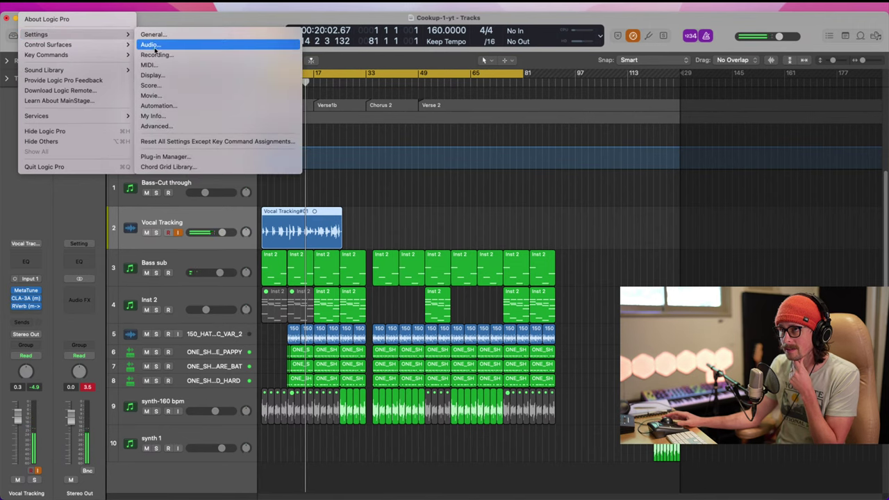
{"action": "left_click", "coordinate": [150, 45]}
{"action": "left_click", "coordinate": [434, 236]}
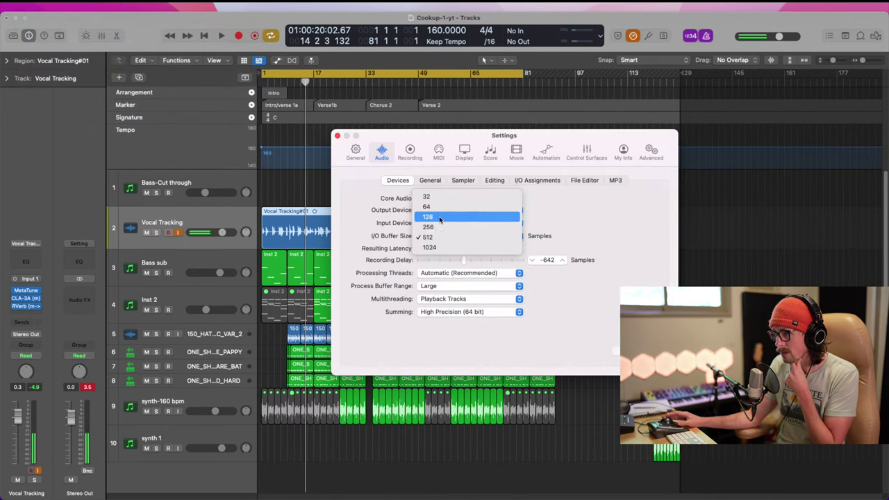
{"action": "left_click", "coordinate": [439, 218]}
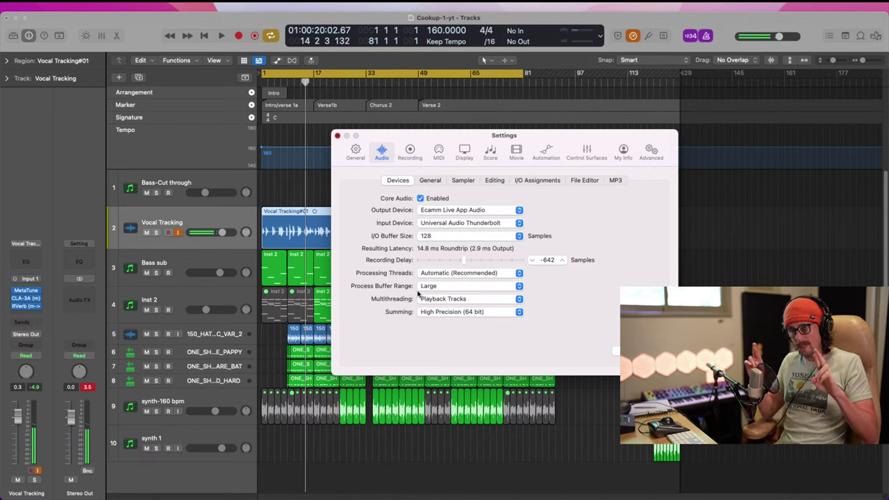
{"action": "key", "text": "super+w"}
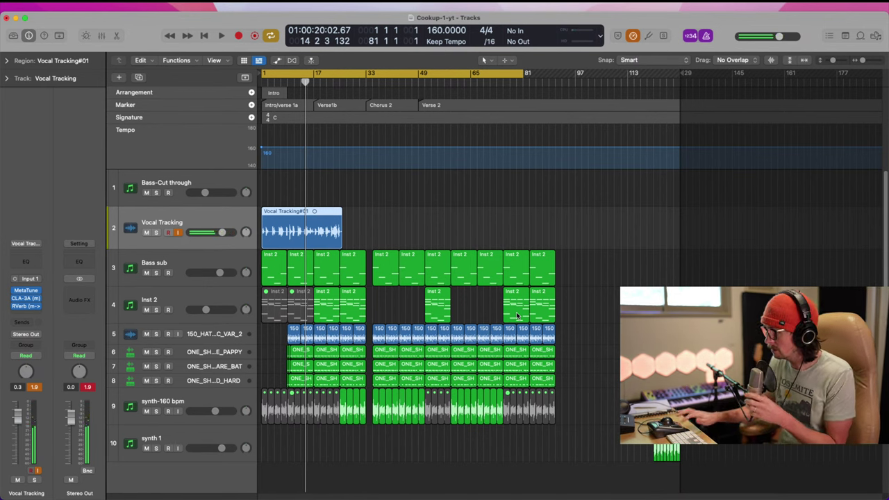
- Record a second vocal take over the first from bar 1 to about bar 25
{"action": "key", "text": "r"}
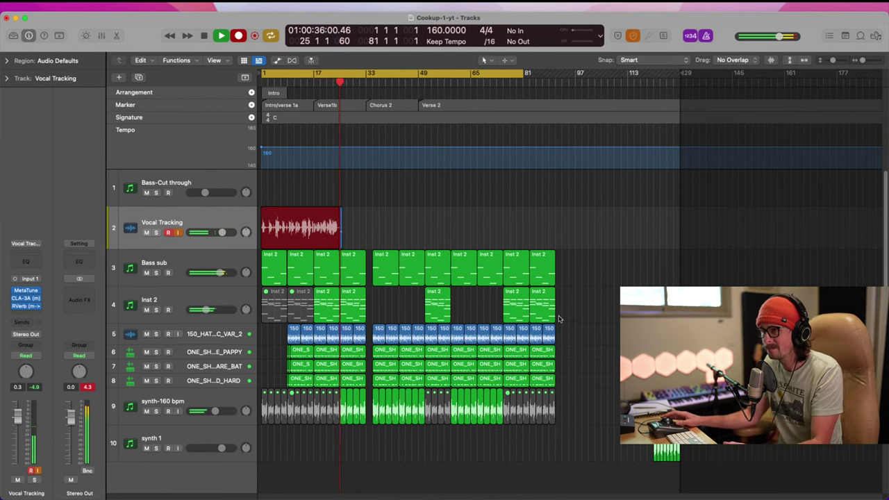
{"action": "key", "text": "space"}
{"action": "left_click", "coordinate": [265, 211]}
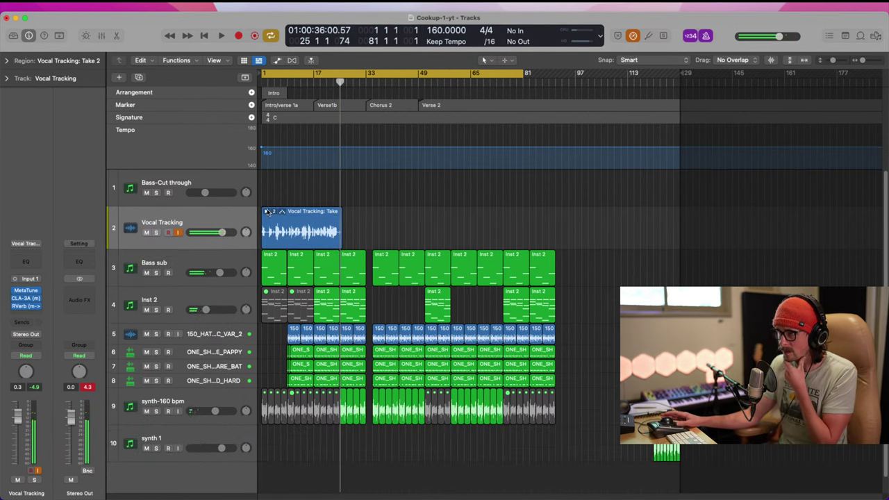
- Set the cycle range to bars 17–84 and record a vocal take on Vocal Tracking from bar 17 to about bar 27
{"action": "left_click", "coordinate": [310, 83]}
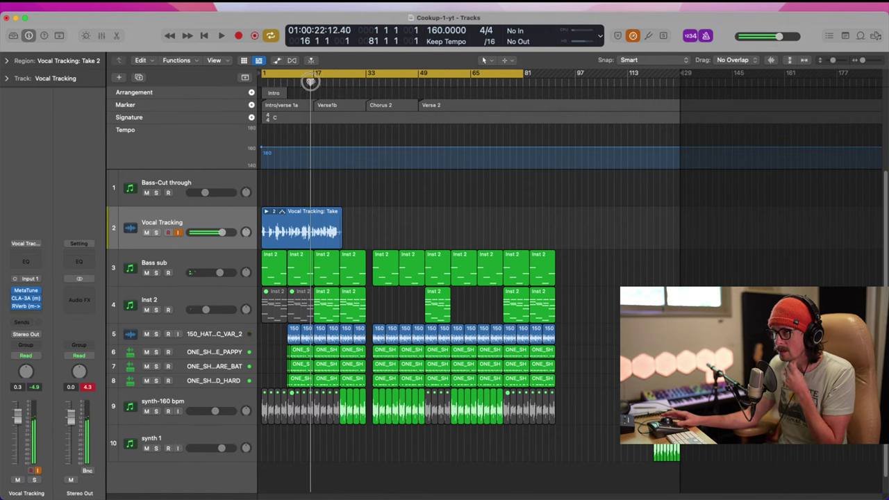
{"action": "left_click_drag", "start_coordinate": [316, 73], "coordinate": [529, 77]}
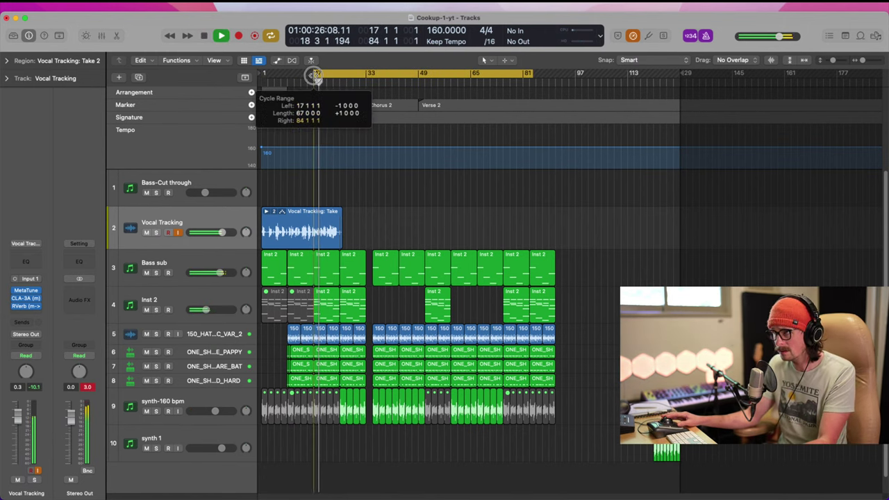
{"action": "key", "text": "r"}
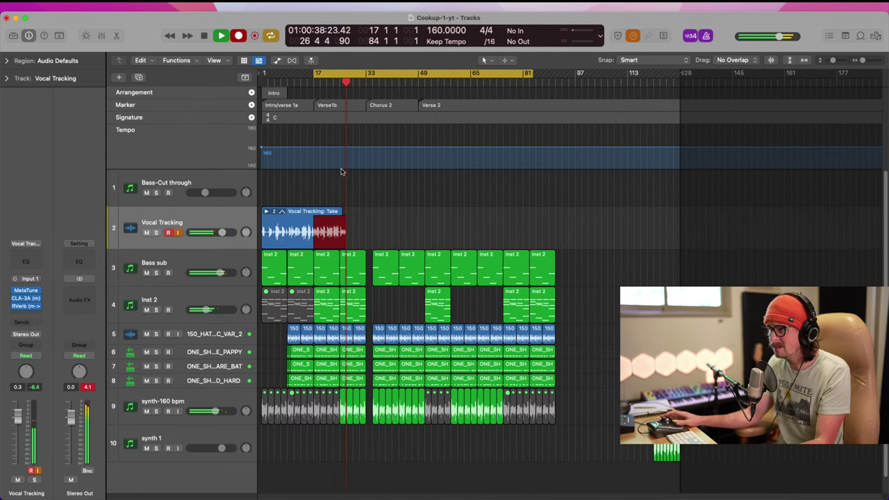
{"action": "key", "text": "space"}
- Set the cycle range to bars 25–85 and record a vocal take from bar 25 to about bar 34
{"action": "left_click", "coordinate": [341, 84]}
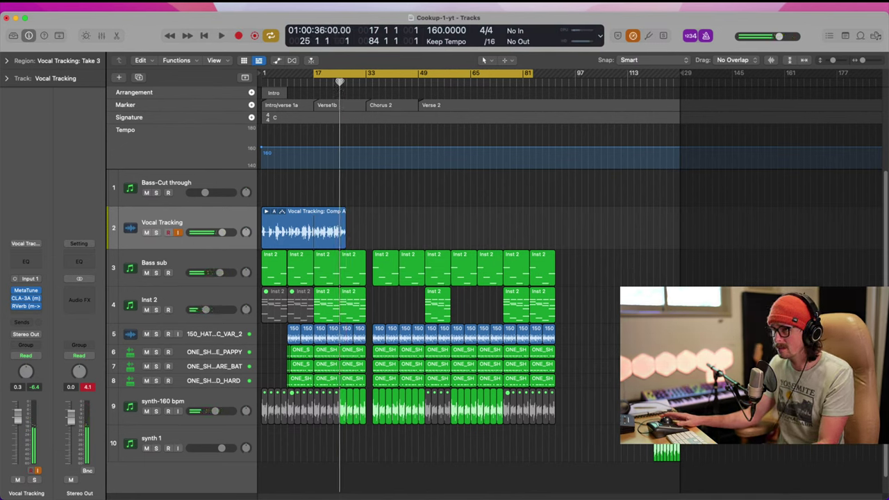
{"action": "left_click_drag", "start_coordinate": [339, 79], "coordinate": [535, 104]}
{"action": "left_click_drag", "start_coordinate": [311, 181], "coordinate": [415, 285]}
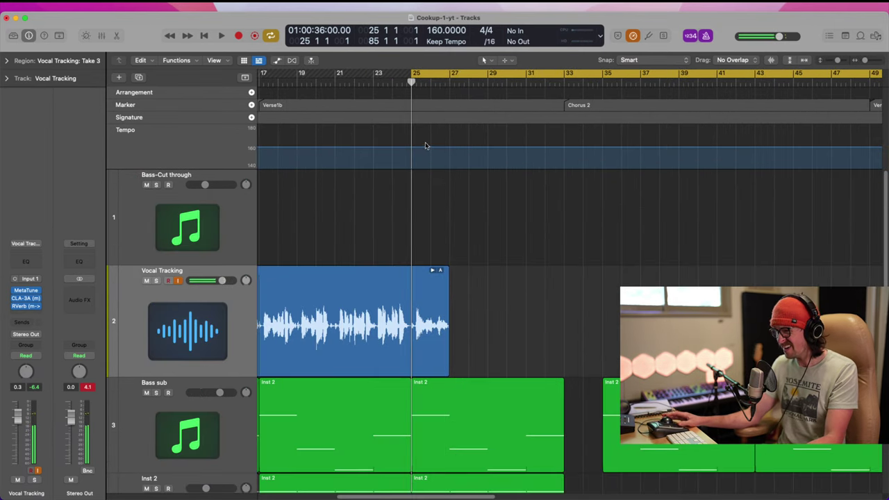
{"action": "key", "text": "r"}
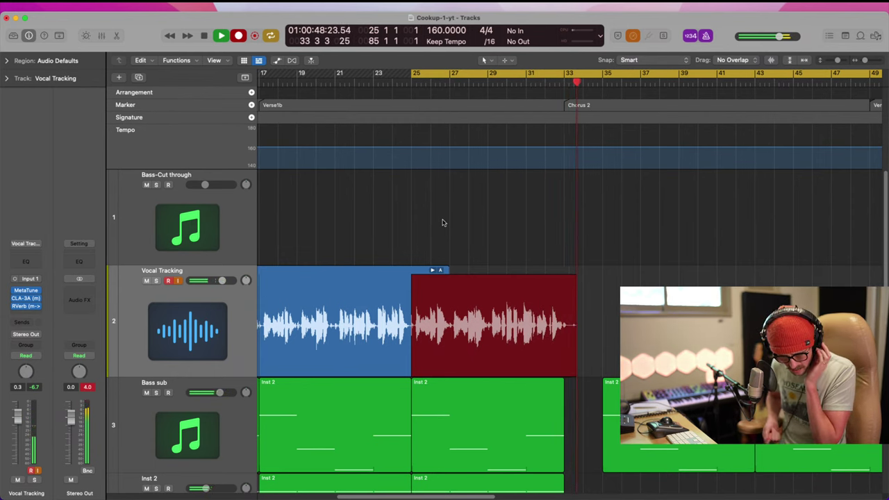
{"action": "key", "text": "space"}
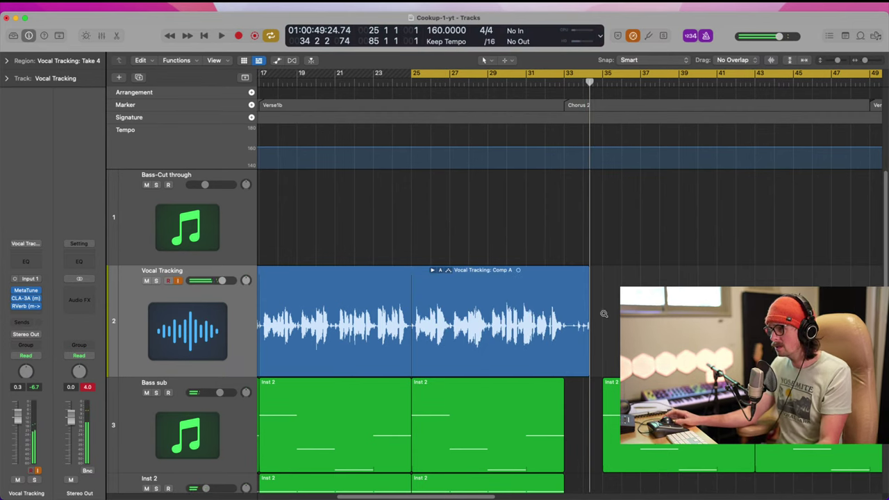
- Select all bass, synth and drum regions from bar 35 onward and move them one bar earlier to start at bar 34
{"action": "scroll", "coordinate": [603, 314], "scroll_direction": "down", "scroll_amount": 5}
{"action": "scroll", "coordinate": [462, 295], "scroll_direction": "down", "scroll_amount": 3}
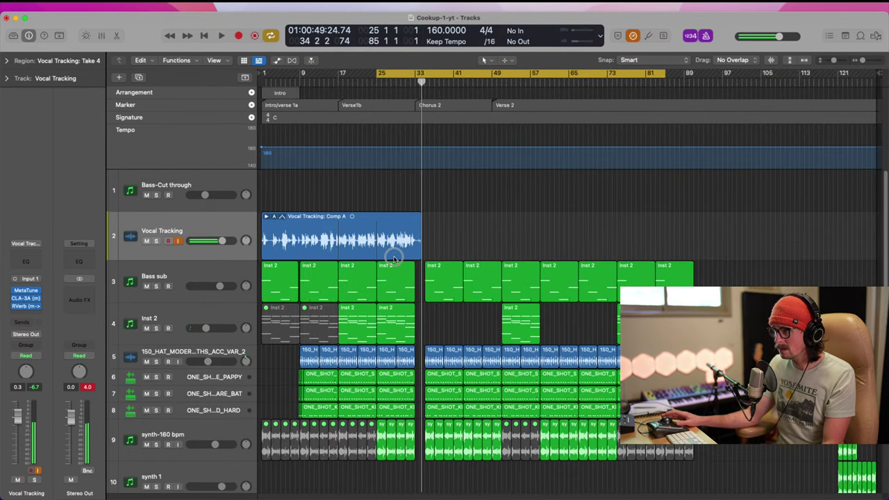
{"action": "left_click_drag", "start_coordinate": [385, 232], "coordinate": [758, 496]}
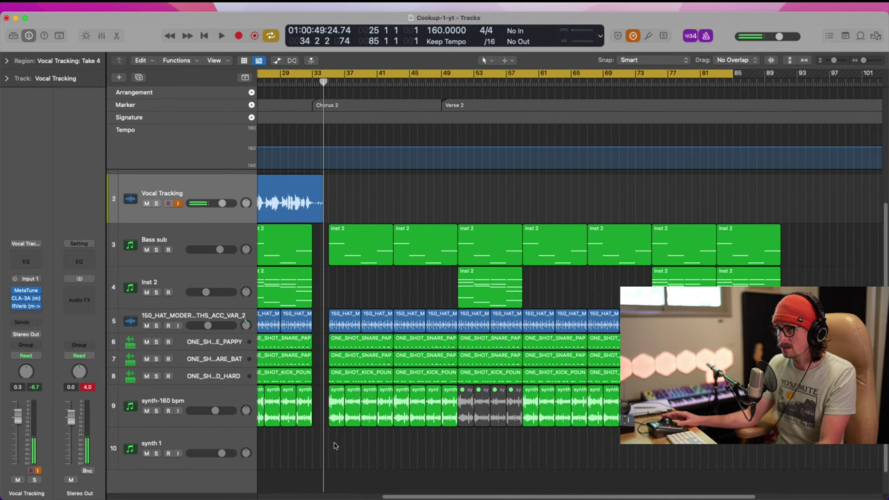
{"action": "left_click_drag", "start_coordinate": [333, 446], "coordinate": [798, 230]}
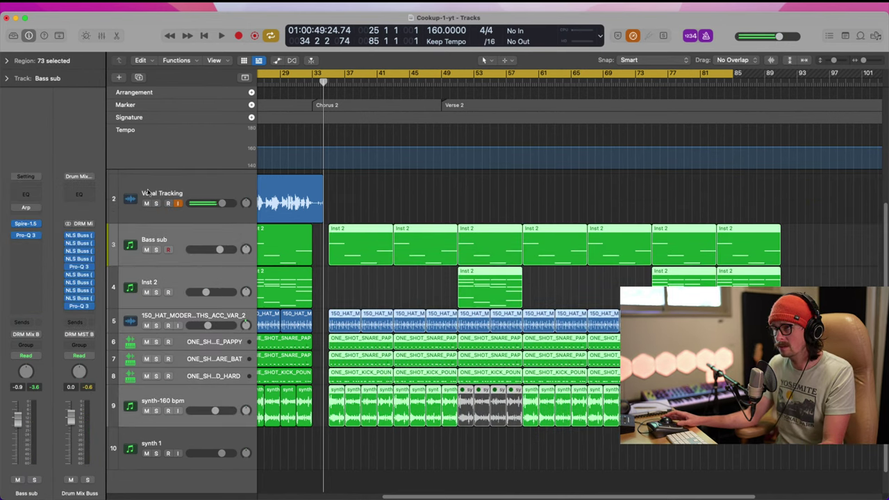
{"action": "left_click_drag", "start_coordinate": [287, 229], "coordinate": [420, 496]}
{"action": "left_click_drag", "start_coordinate": [475, 218], "coordinate": [444, 224]}
{"action": "left_click", "coordinate": [420, 292], "text": "ctrl+alt"}
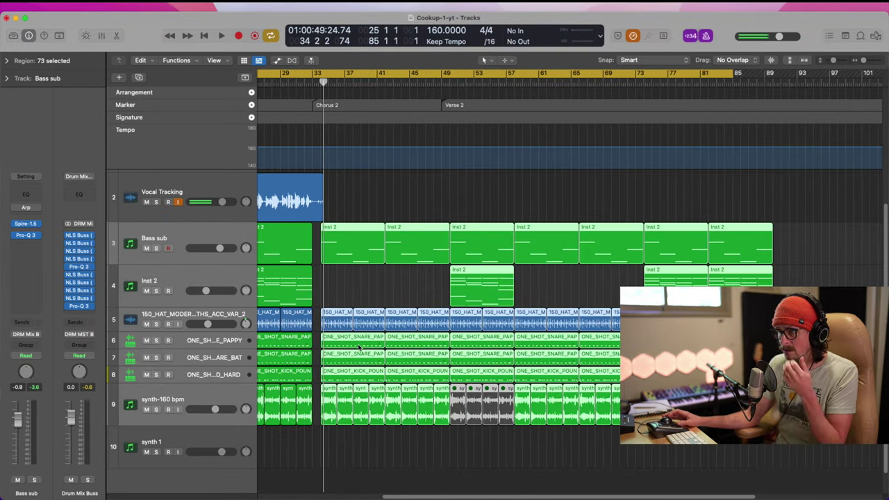
{"action": "left_click", "coordinate": [416, 311], "text": "ctrl+alt"}
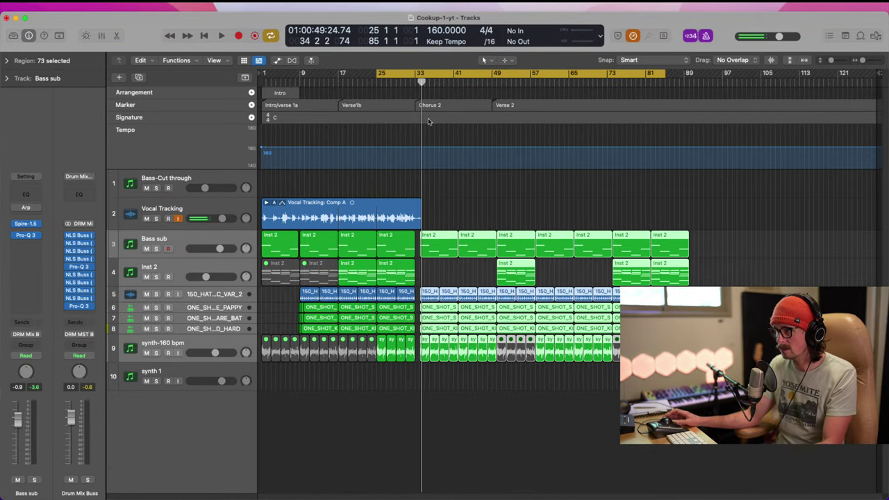
- Extend the cycle start back to bar 17, play the song, and set the Vocal Tracking RVerb's Wet/Dry to 11.3
{"action": "key", "text": "space"}
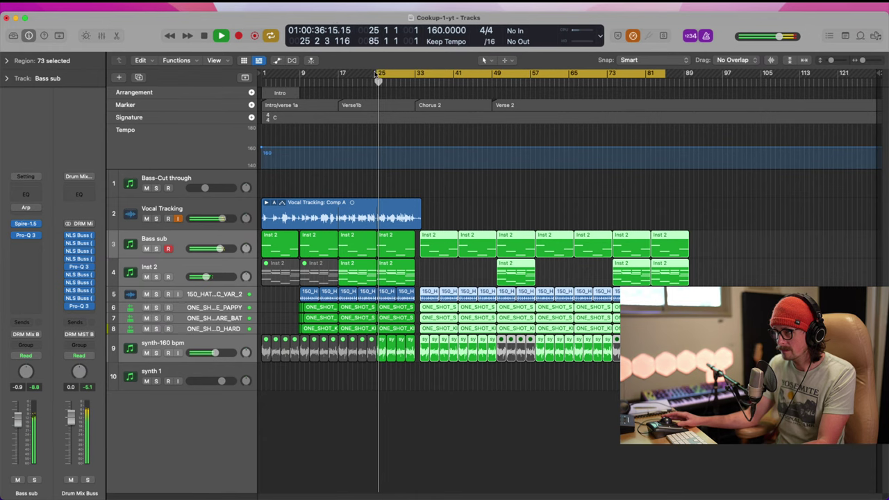
{"action": "left_click_drag", "start_coordinate": [379, 83], "coordinate": [337, 89]}
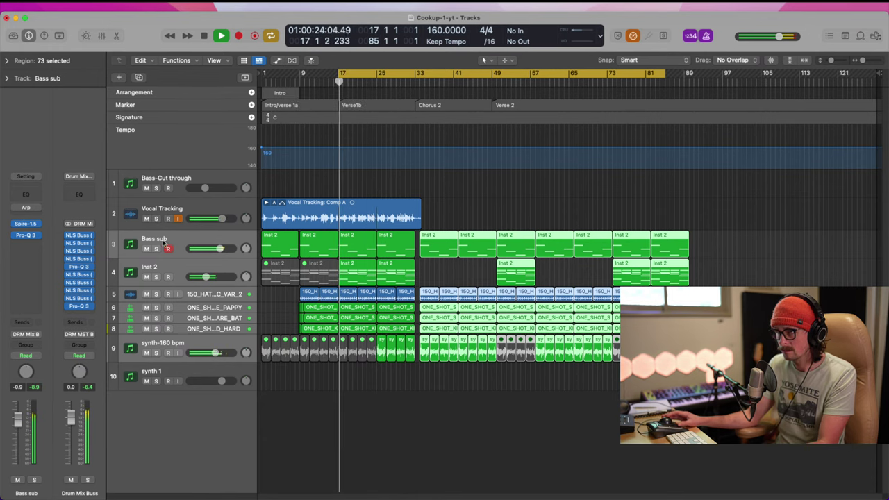
{"action": "left_click", "coordinate": [173, 207]}
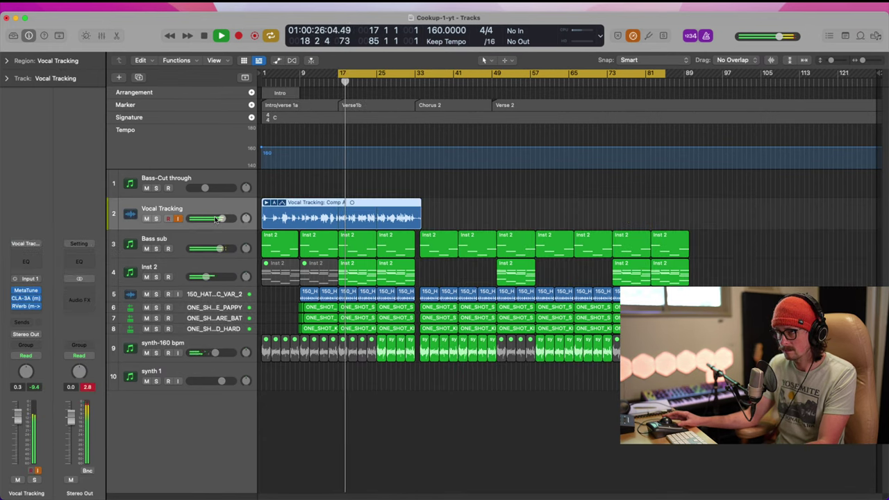
{"action": "left_click", "coordinate": [25, 307]}
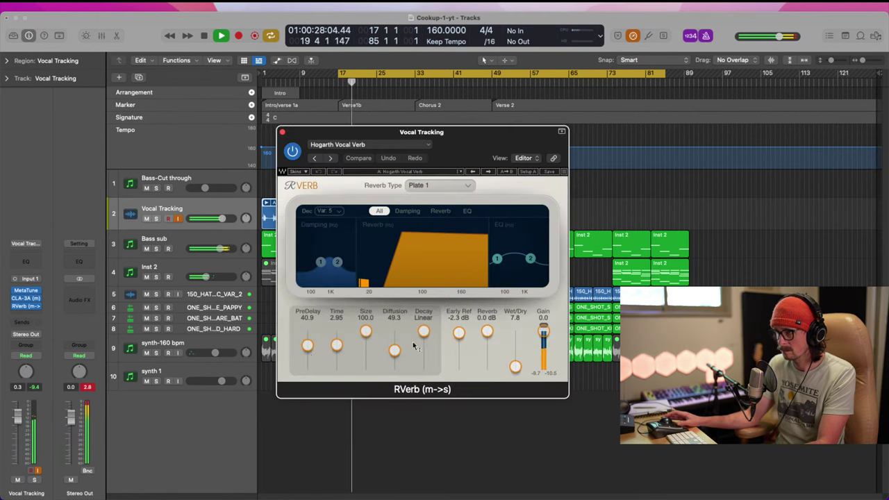
{"action": "mouse_move", "coordinate": [518, 362]}
{"action": "left_mouse_down"}
{"action": "mouse_move", "coordinate": [521, 336]}
{"action": "mouse_move", "coordinate": [519, 349]}
{"action": "left_mouse_up"}
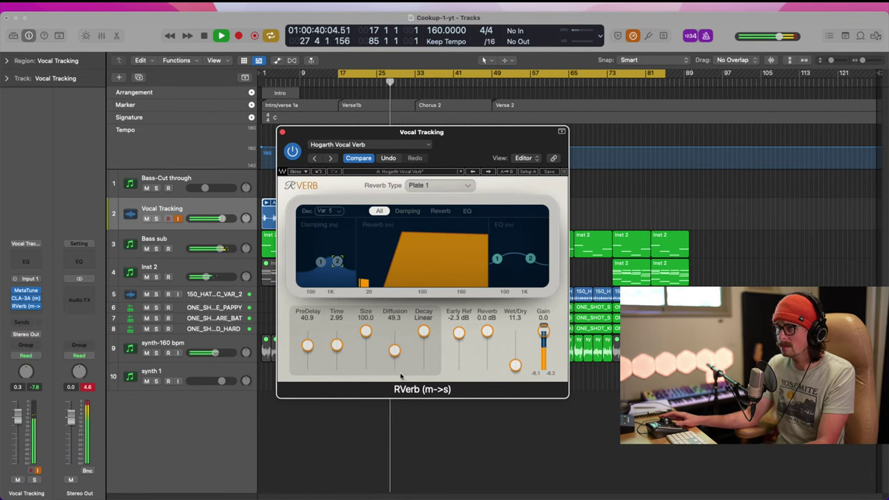
{"action": "left_click", "coordinate": [282, 132]}
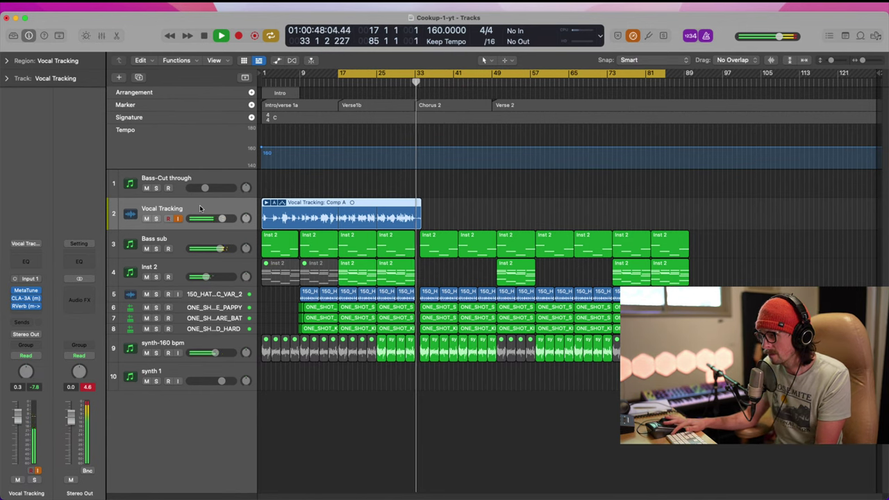
- Record a vocal take through Chorus 2 on Vocal Tracking, from about bar 32 to about bar 50
{"action": "key", "text": "r"}
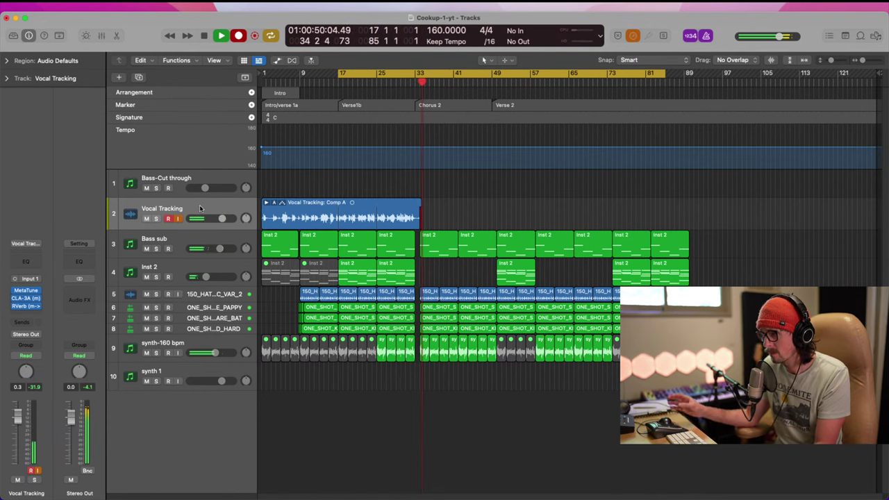
{"action": "key", "text": "space"}
{"action": "left_click", "coordinate": [410, 86]}
{"action": "key", "text": "r"}
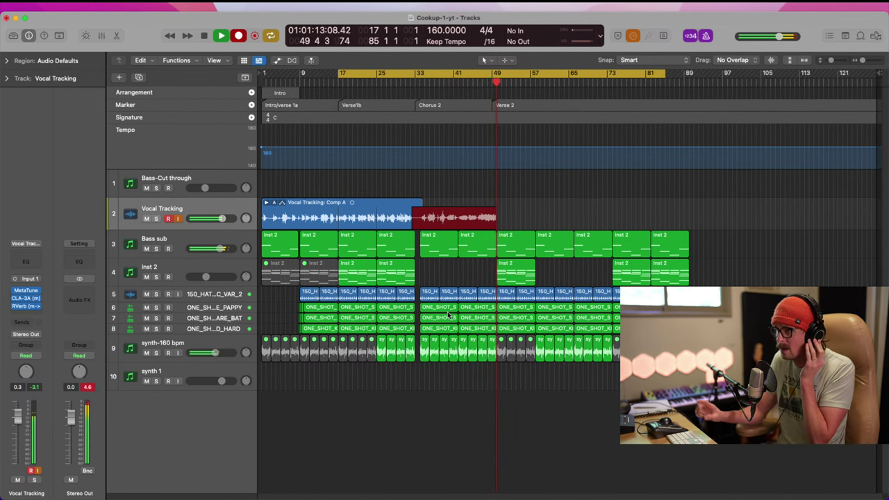
{"action": "key", "text": "space"}
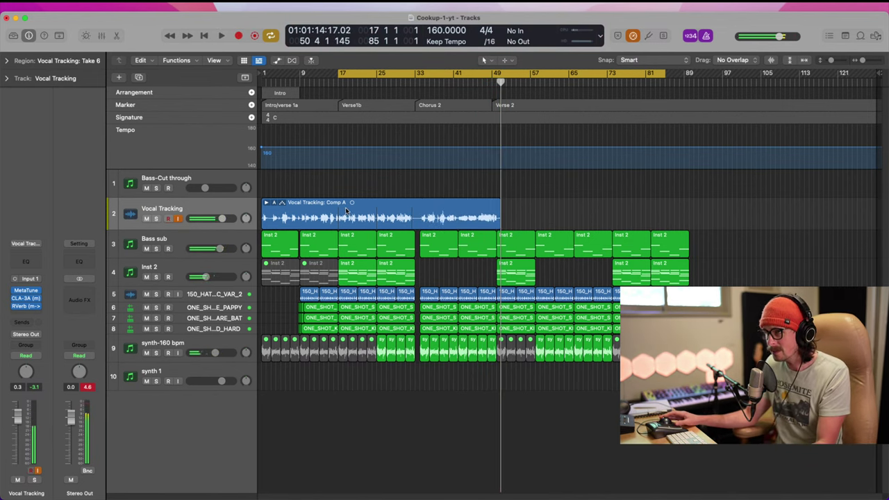
- Split the vocal region at bar 17 and bar 33, undoing the misplaced split at bar 34
{"action": "left_click", "coordinate": [338, 217]}
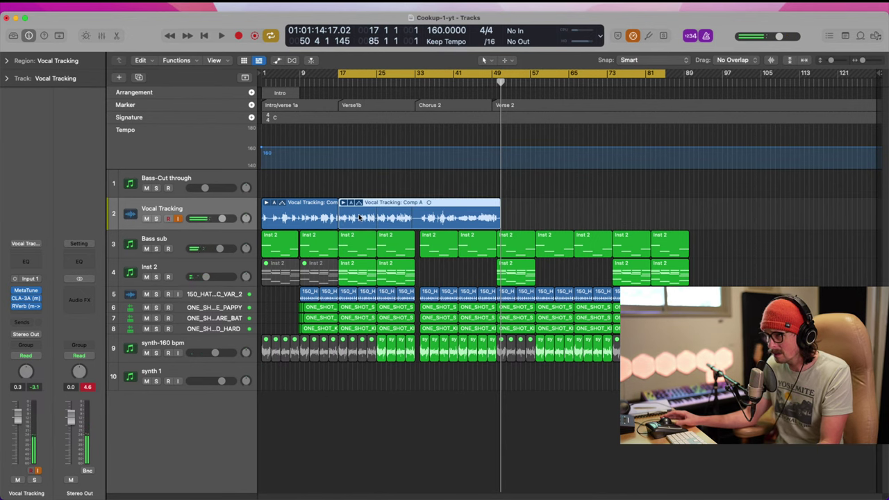
{"action": "left_click", "coordinate": [420, 217]}
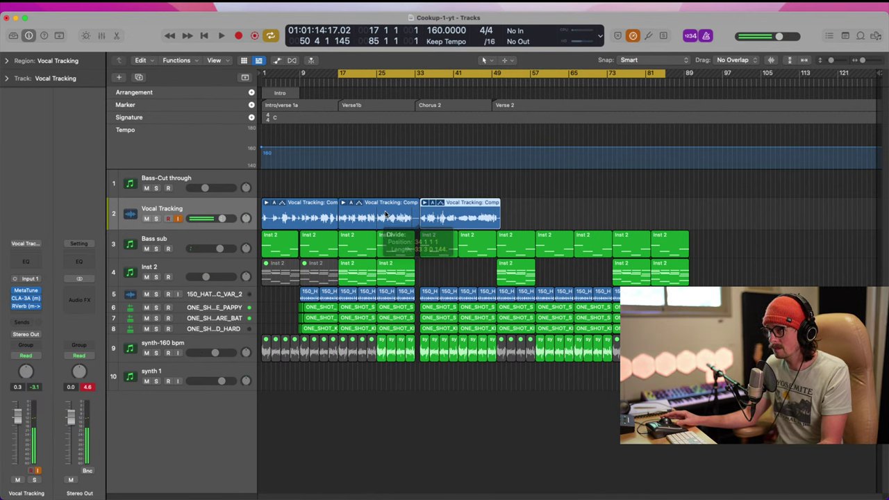
{"action": "double_click", "coordinate": [419, 220], "text": "super"}
{"action": "left_click_drag", "start_coordinate": [376, 198], "coordinate": [481, 283], "text": "ctrl+alt"}
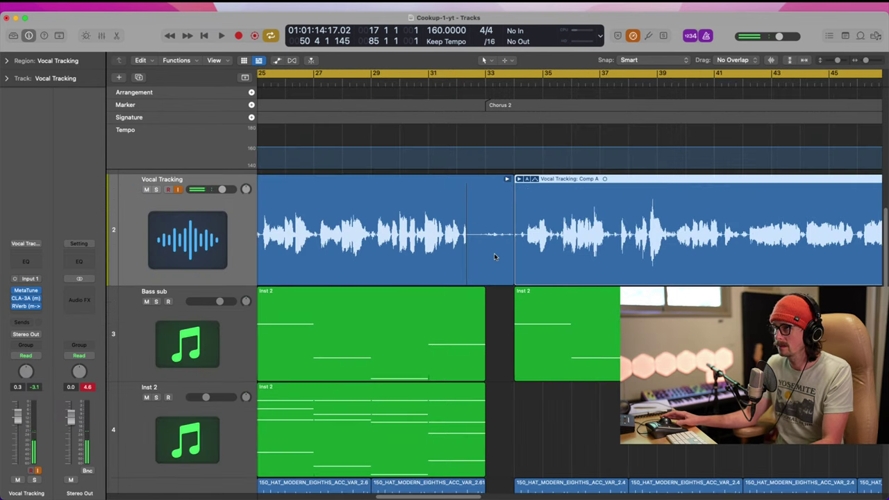
{"action": "key", "text": "super+z"}
{"action": "double_click", "coordinate": [482, 248], "text": "super"}
{"action": "left_click", "coordinate": [473, 273], "text": "ctrl+alt"}
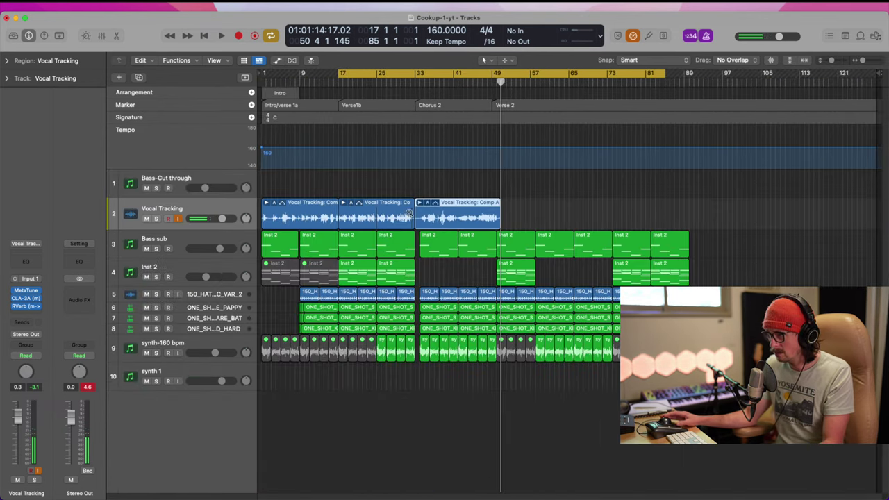
- Copy the Verse1b vocal region to bar 50 and play the song from just before it
{"action": "left_click_drag", "start_coordinate": [345, 215], "coordinate": [505, 222], "text": "alt"}
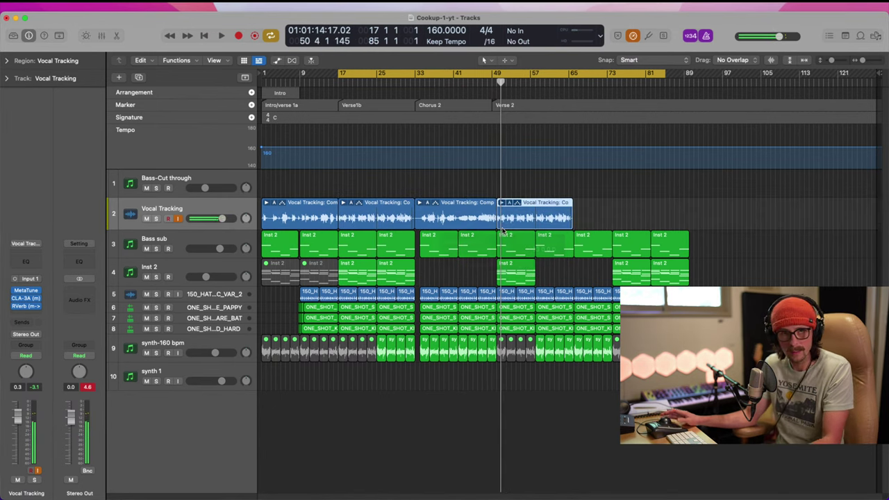
{"action": "left_click", "coordinate": [488, 84]}
{"action": "key", "text": "space"}
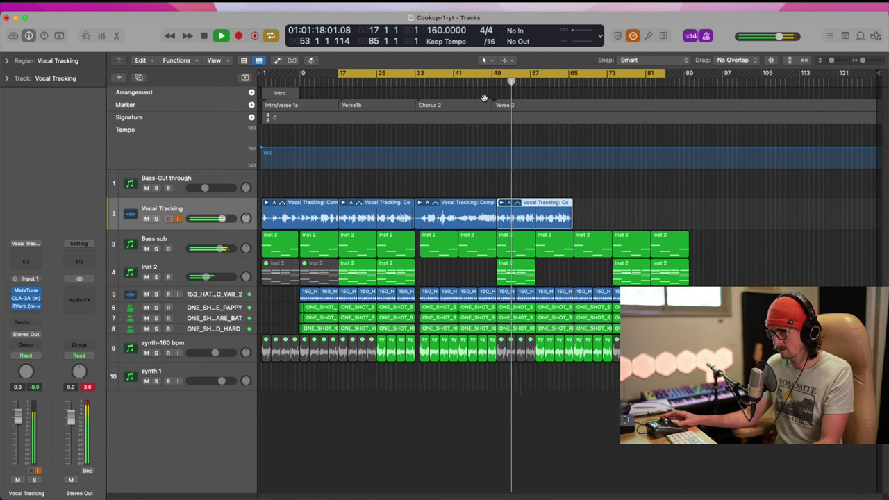
- Set the cycle range to bars 50–73 and record a vocal take over the copied region to about bar 58
{"action": "left_click_drag", "start_coordinate": [466, 172], "coordinate": [671, 382]}
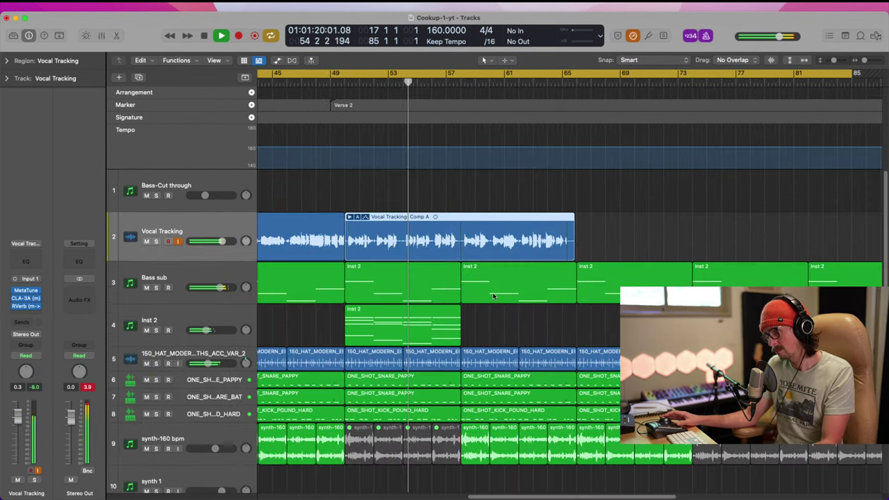
{"action": "mouse_move", "coordinate": [345, 77]}
{"action": "left_mouse_down"}
{"action": "mouse_move", "coordinate": [417, 78]}
{"action": "mouse_move", "coordinate": [466, 111]}
{"action": "mouse_move", "coordinate": [675, 174]}
{"action": "left_mouse_up"}
{"action": "key", "text": "r"}
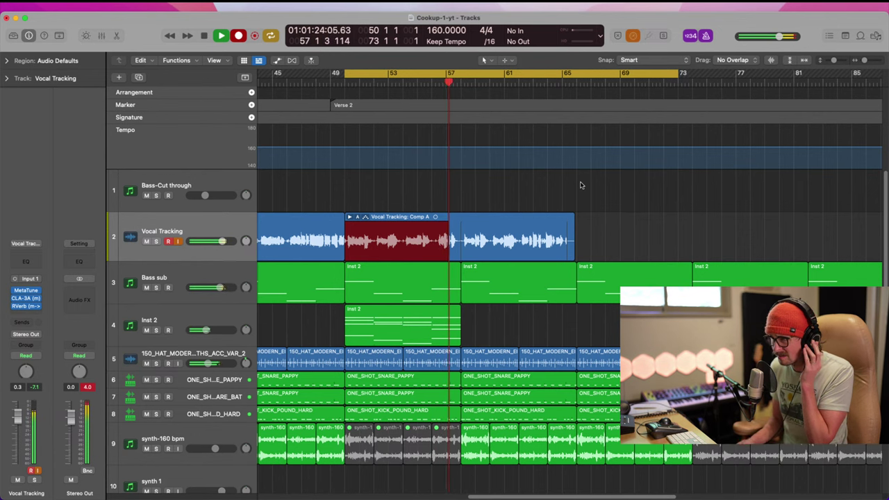
{"action": "key", "text": "space"}
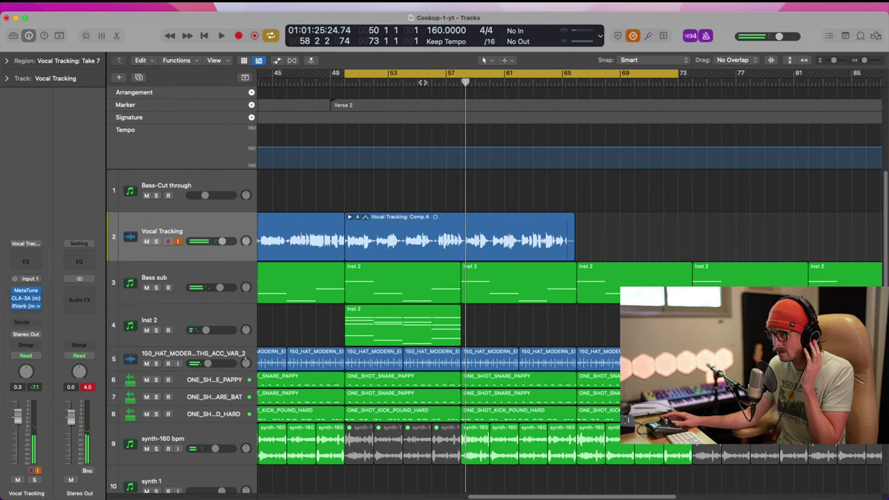
- Play back the end of the new Verse 2 take from around bar 55
{"action": "left_click", "coordinate": [423, 83]}
{"action": "key", "text": "space"}
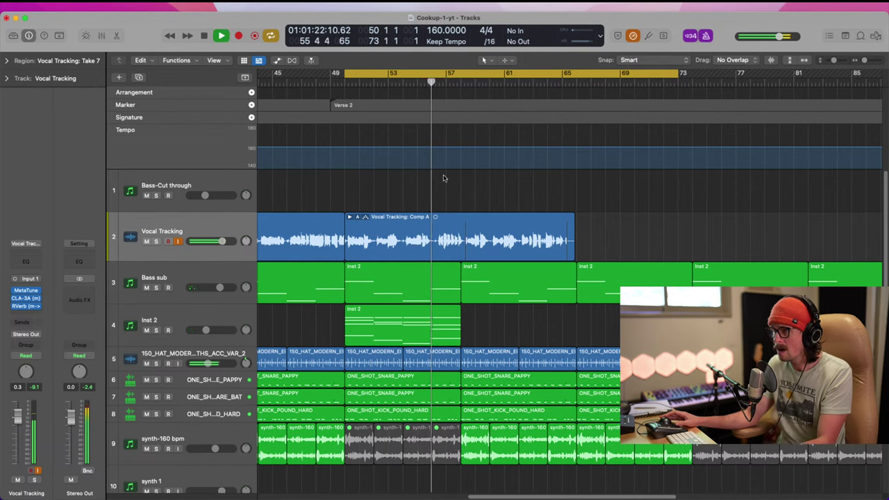
{"action": "key", "text": "space"}
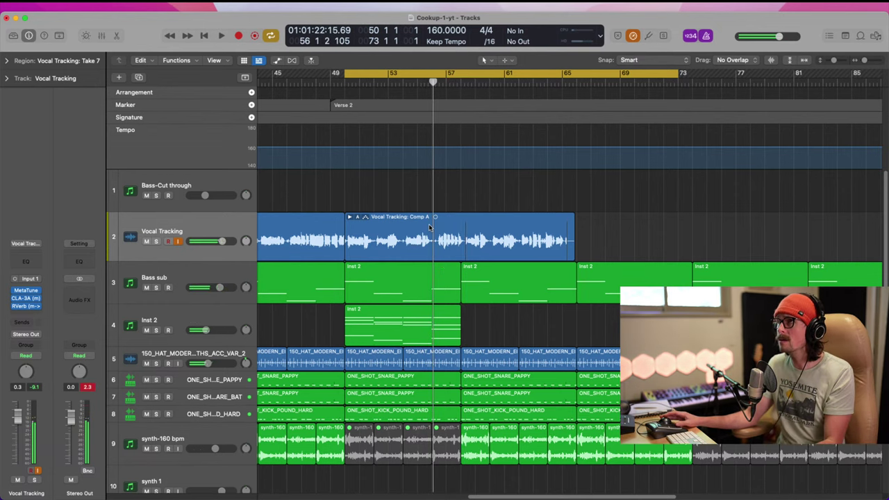
- Record a new full vocal take over Verse 2 from bar 50 to about bar 72, discarding the false start
{"action": "key", "text": "r"}
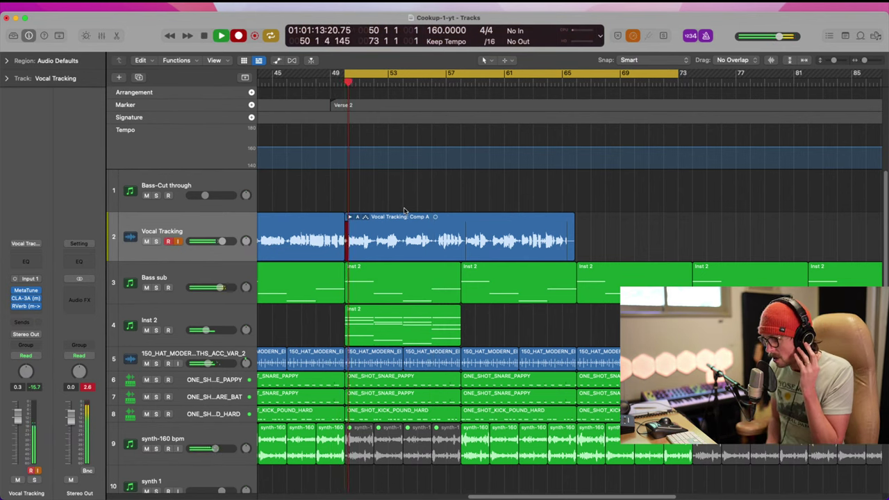
{"action": "key", "text": "super+period"}
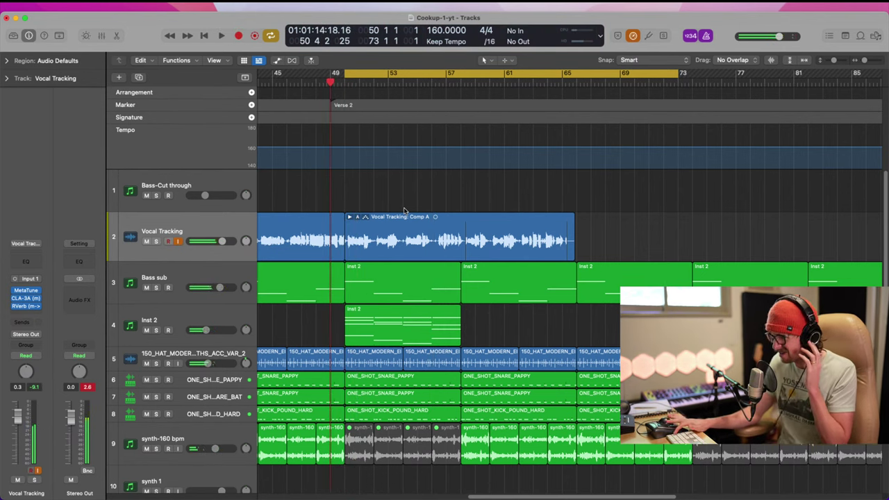
{"action": "key", "text": "r"}
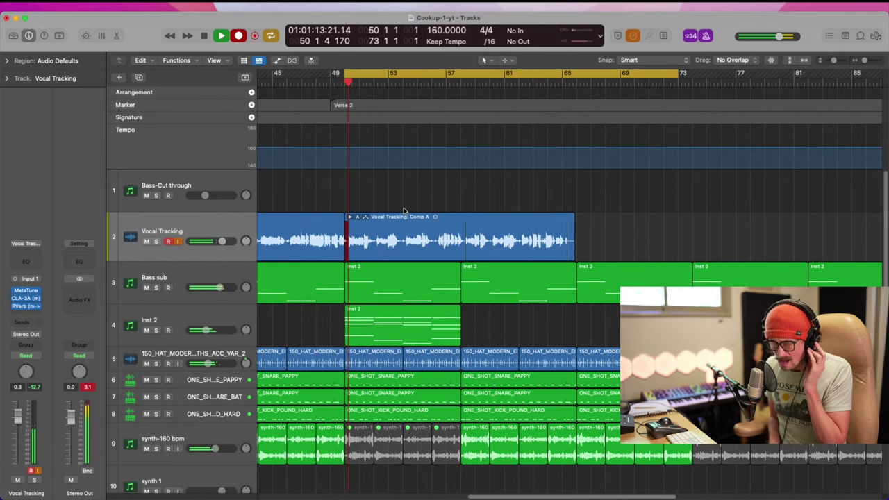
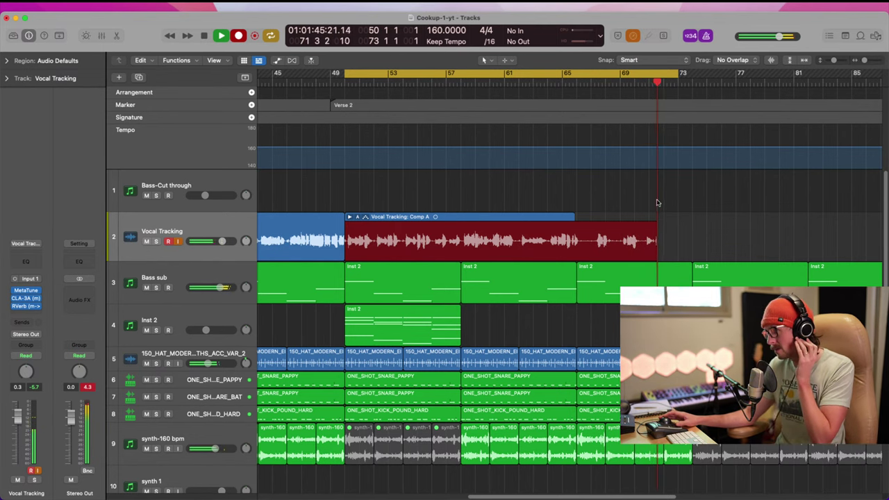
{"action": "key", "text": "space"}
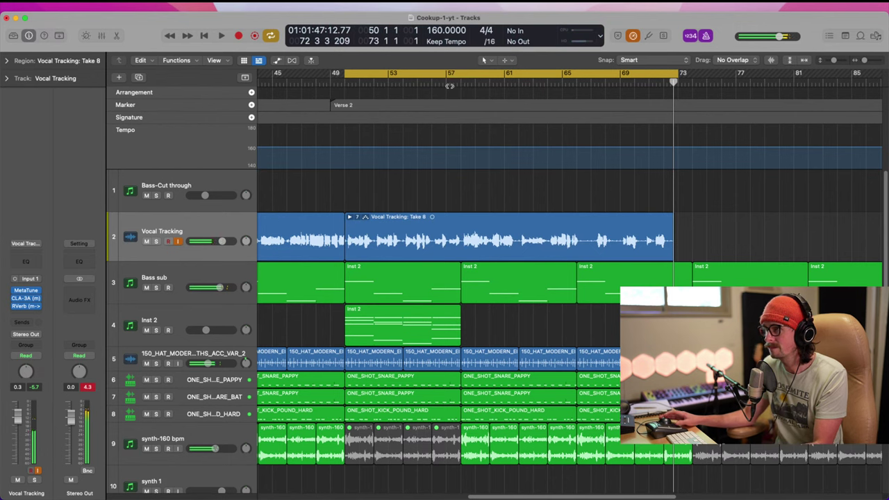
- Play the song from bar 50 and open the Spire synth on the Bass-Cut through track
{"action": "key", "text": "space"}
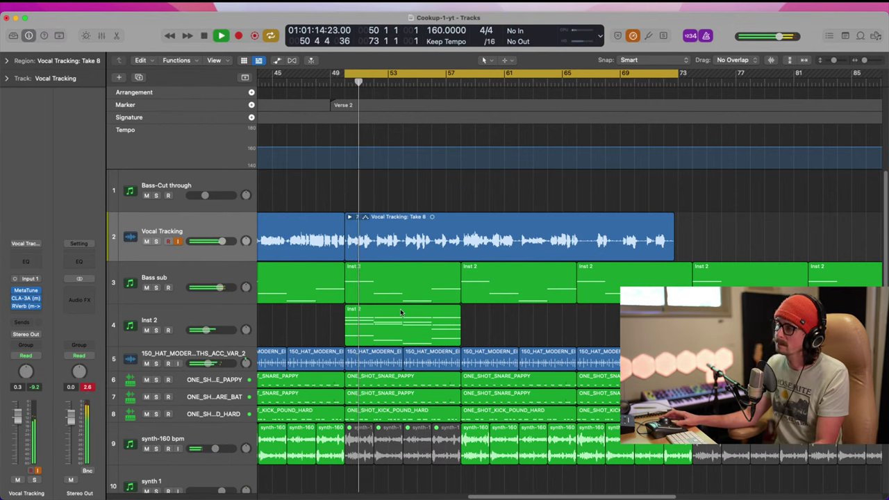
{"action": "key", "text": "z"}
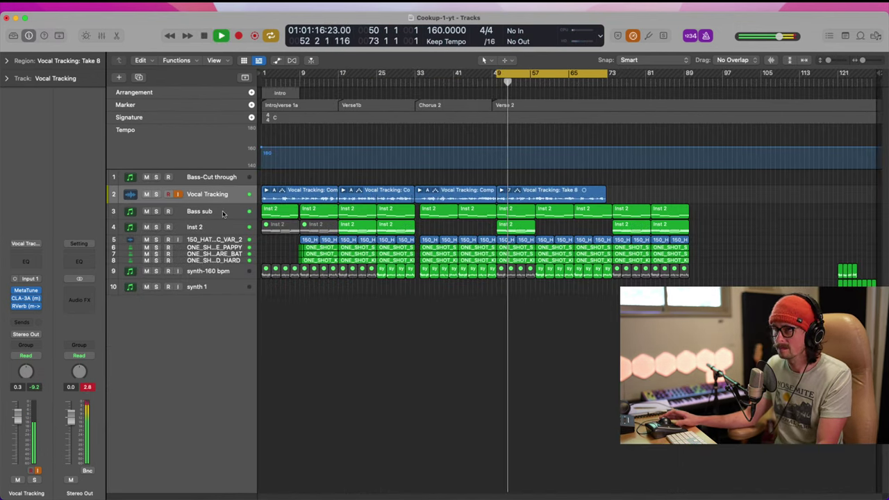
{"action": "left_click", "coordinate": [203, 177]}
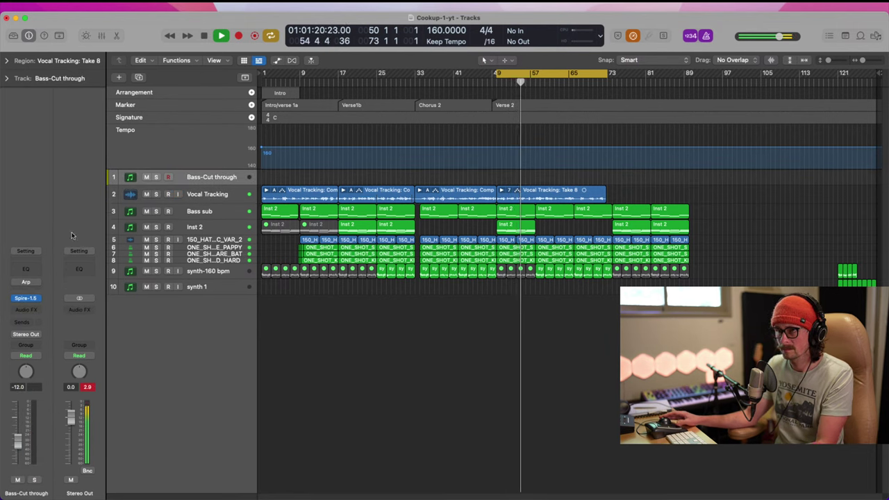
{"action": "key", "text": "space"}
{"action": "key", "text": "space"}
{"action": "mouse_move", "coordinate": [36, 299]}
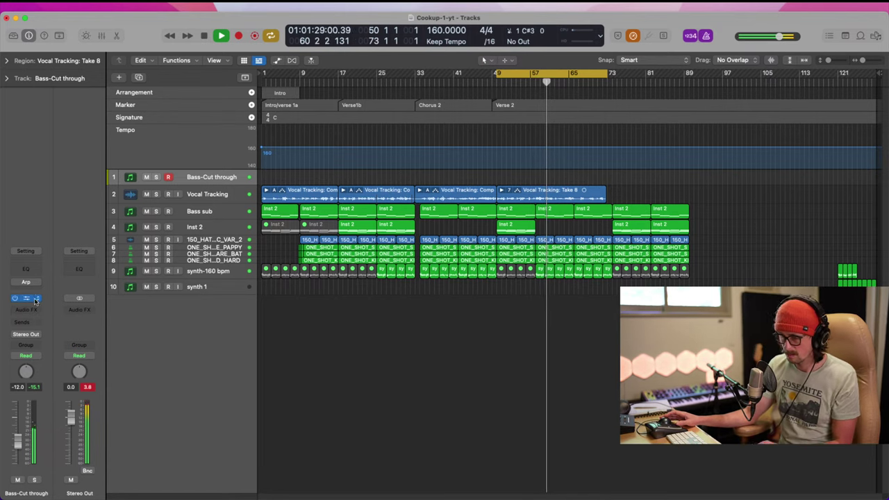
{"action": "left_click", "coordinate": [25, 299]}
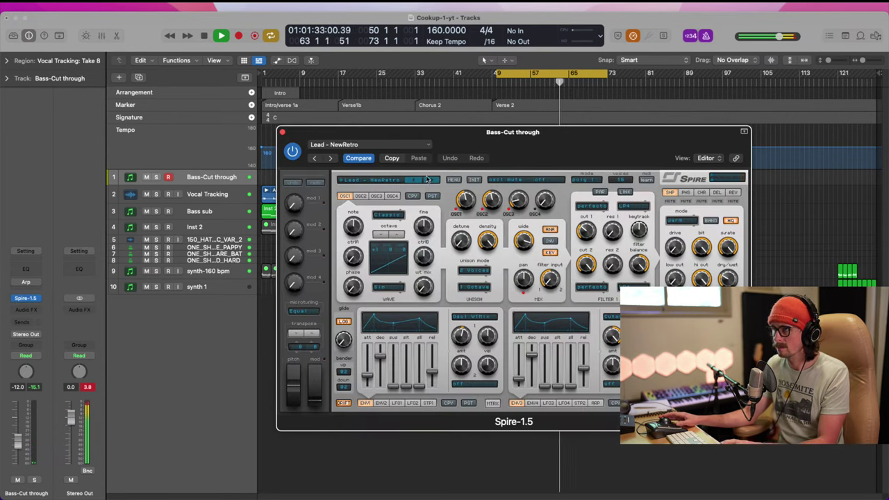
- Audition Spire's Lead presets over the song, moving from Lead - NewRetro on to Lead - Talking
{"action": "left_click", "coordinate": [427, 179]}
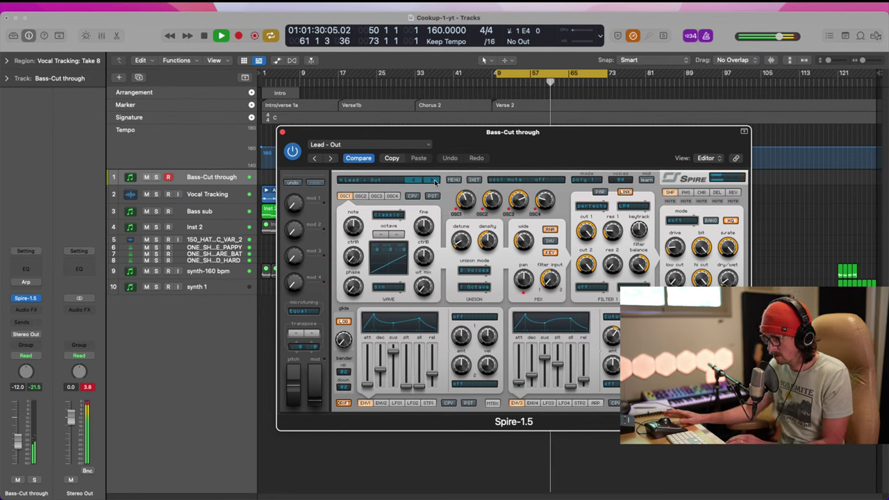
{"action": "left_click", "coordinate": [435, 181]}
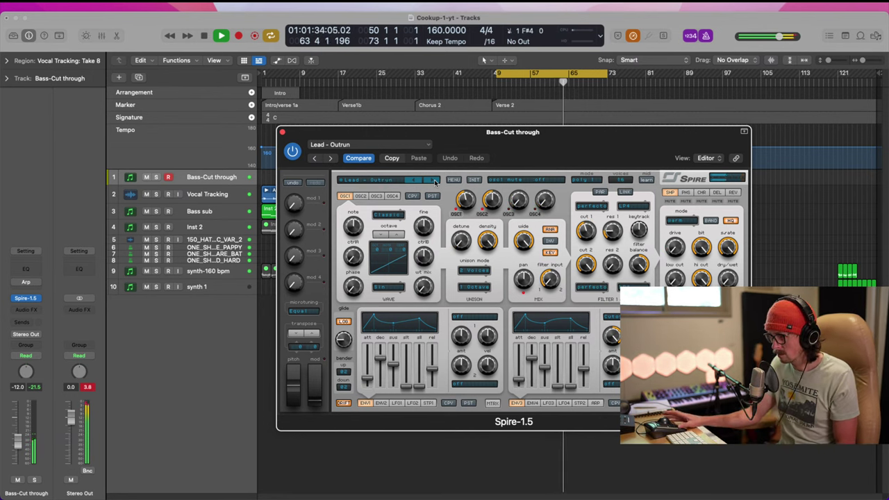
{"action": "left_click", "coordinate": [435, 182]}
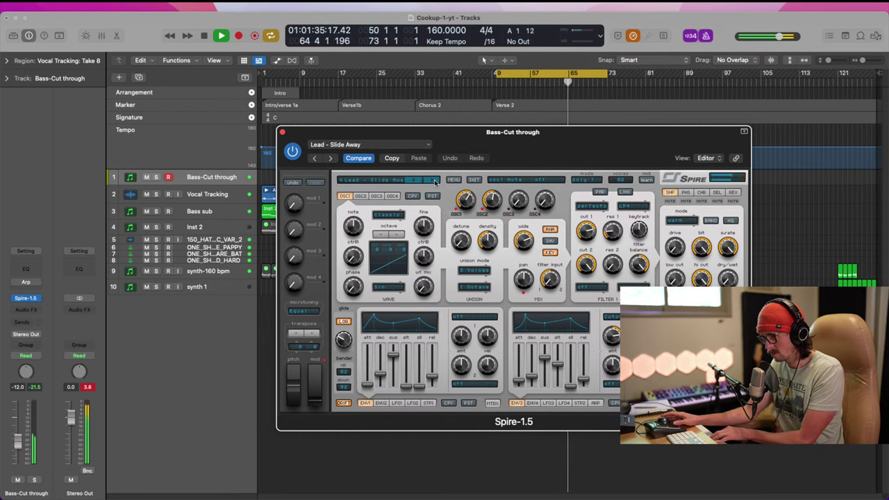
{"action": "left_click", "coordinate": [435, 182]}
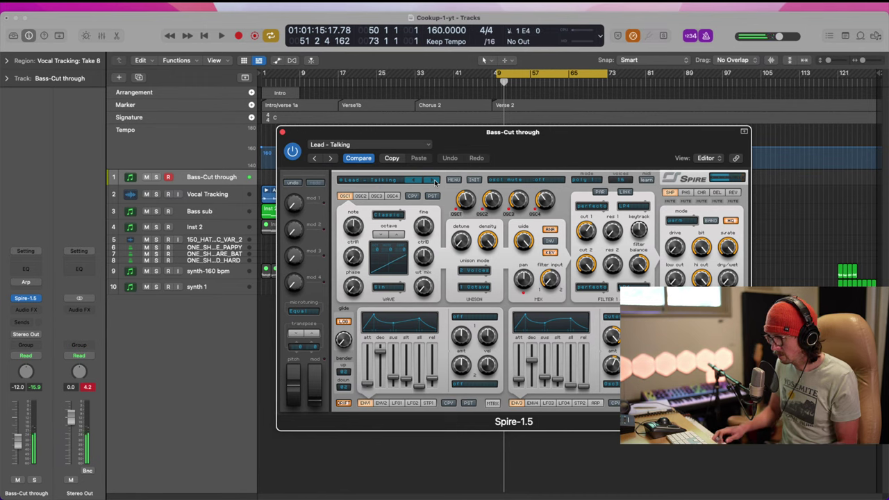
{"action": "key", "text": "space"}
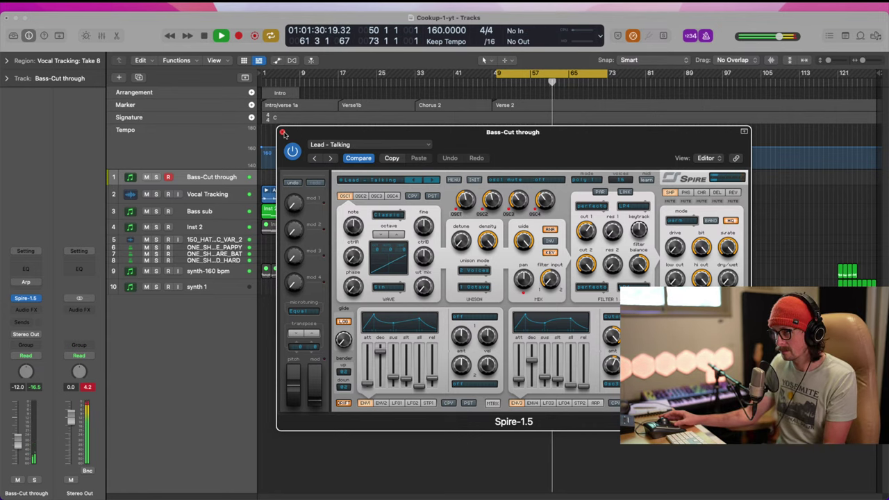
- Audition Spire's Pad and Pluck presets one after another, ending on Pluck - Stable
{"action": "left_click", "coordinate": [435, 180]}
{"action": "left_click", "coordinate": [436, 181]}
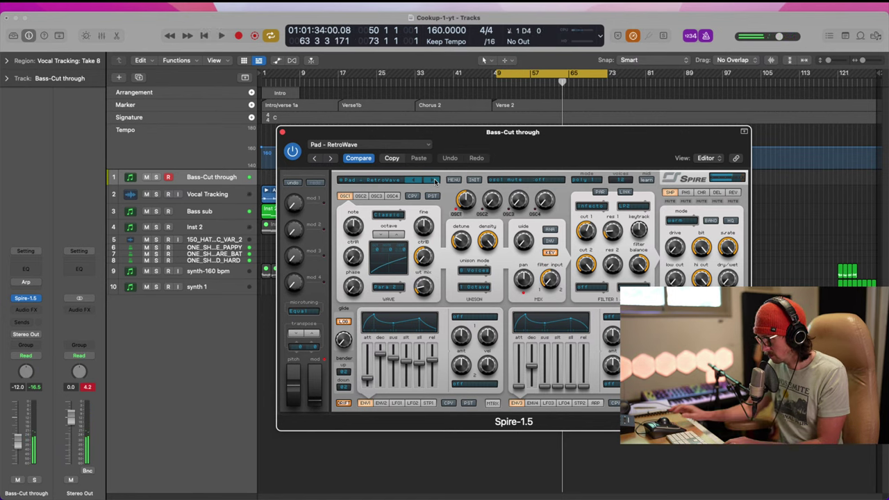
{"action": "left_click", "coordinate": [436, 181]}
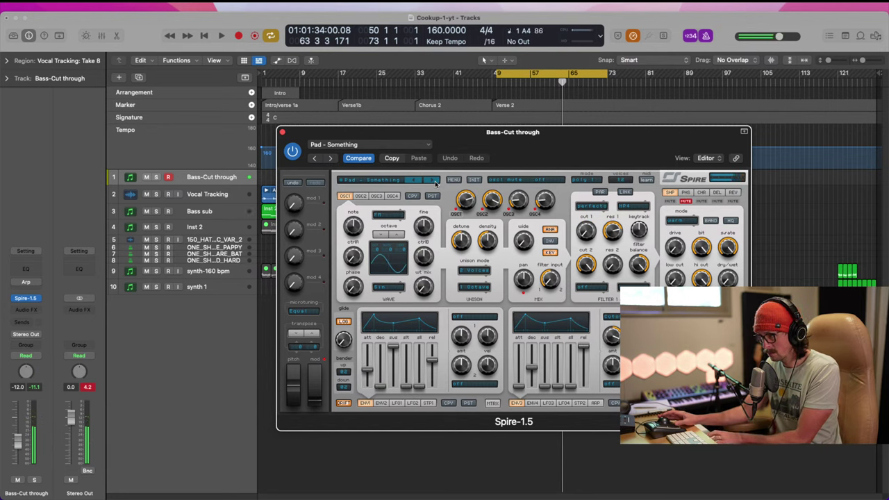
{"action": "left_click", "coordinate": [435, 180]}
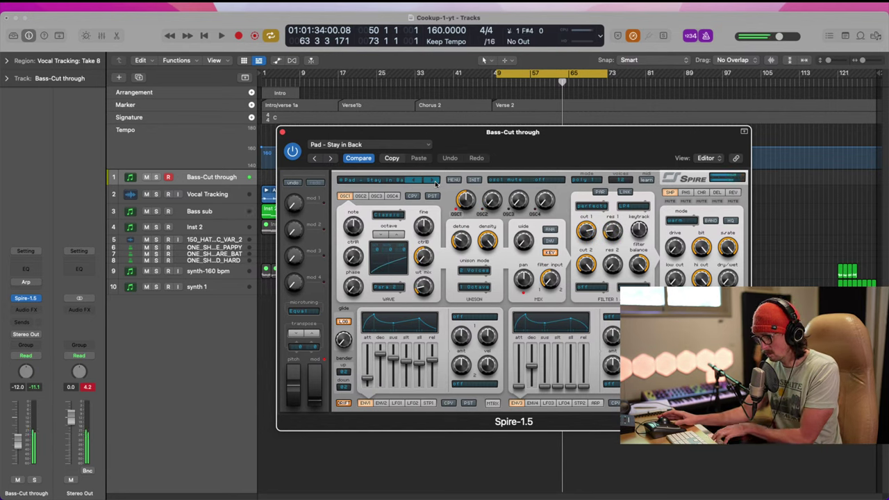
{"action": "left_click", "coordinate": [435, 180]}
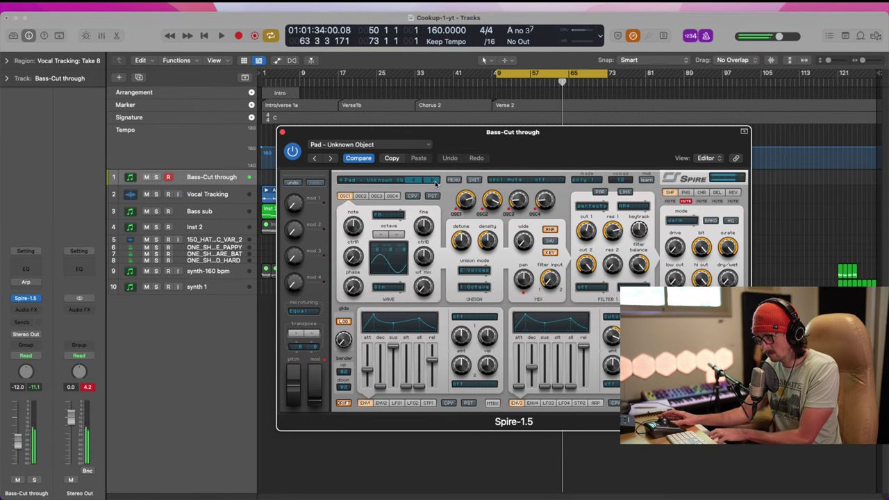
{"action": "left_click", "coordinate": [435, 180]}
{"action": "left_click", "coordinate": [435, 180]}
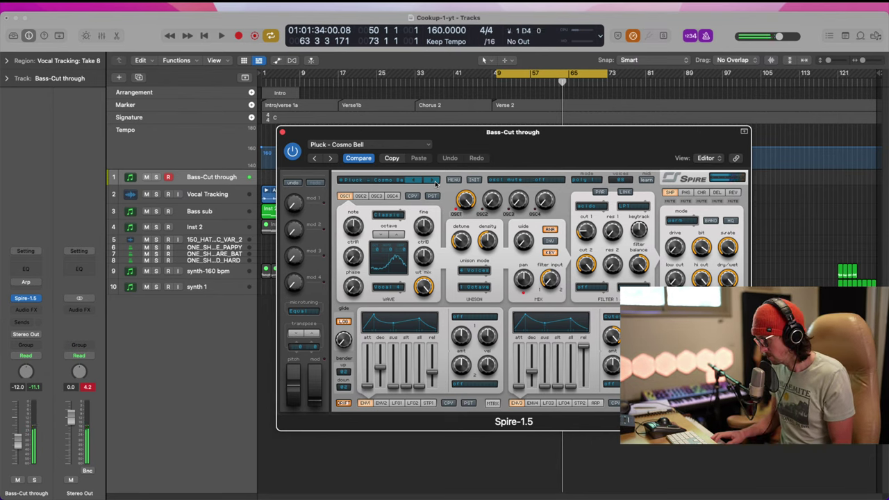
{"action": "left_click", "coordinate": [436, 181]}
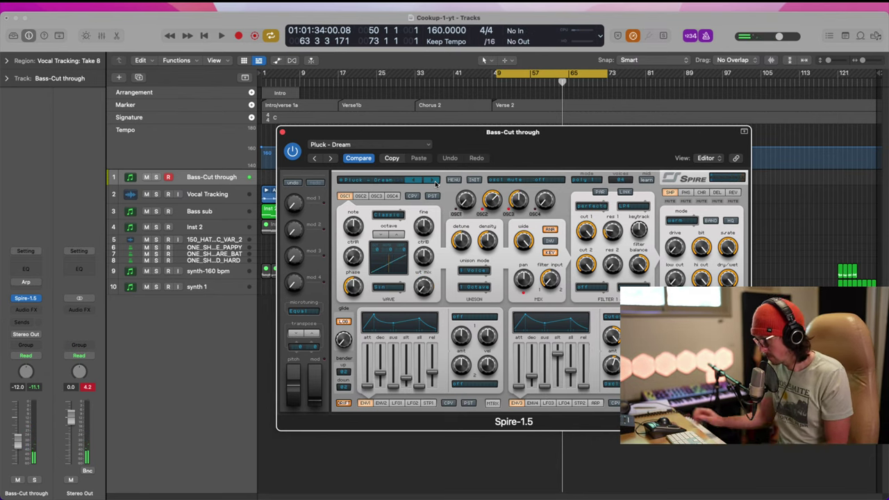
{"action": "left_click", "coordinate": [435, 180]}
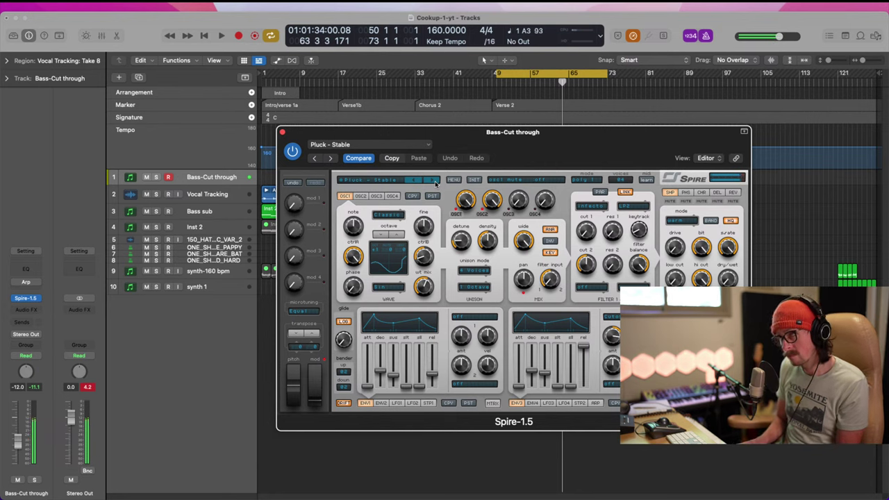
- Play the Verse 2 section around bars 60–64 to hear Pluck - Stable against the arrangement
{"action": "key", "text": "space"}
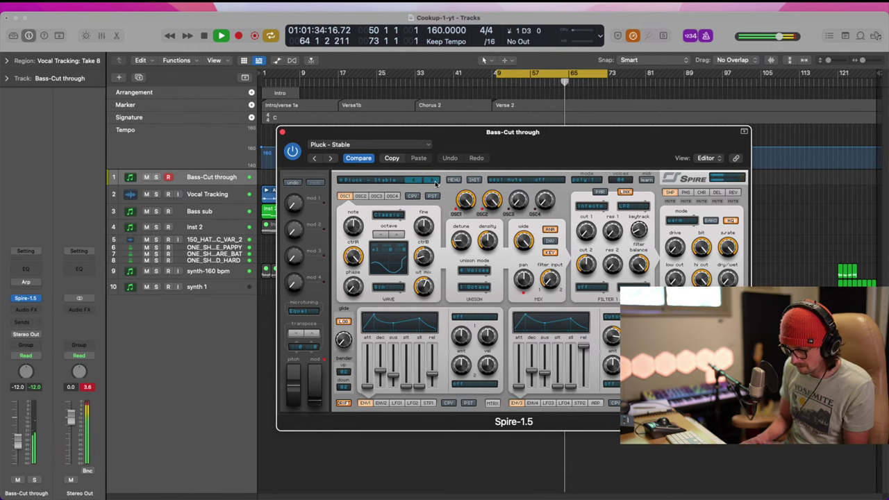
{"action": "key", "text": "space"}
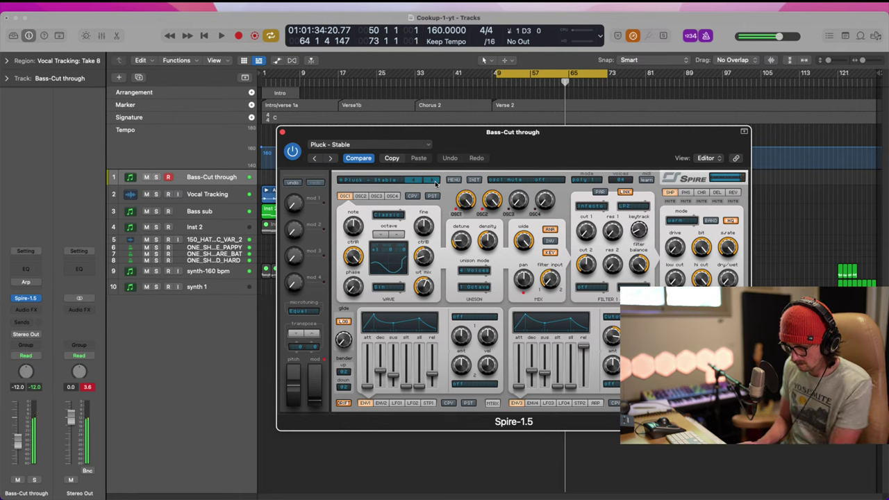
{"action": "key", "text": "space"}
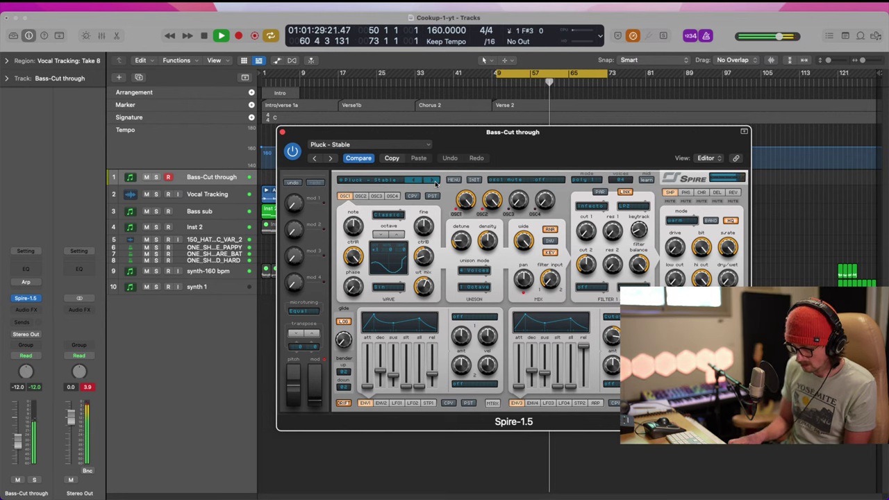
{"action": "key", "text": "space"}
- Switch Spire back to Pad - Stay in Back and record a MIDI part from bar 50 to about bar 54
{"action": "left_click", "coordinate": [435, 182]}
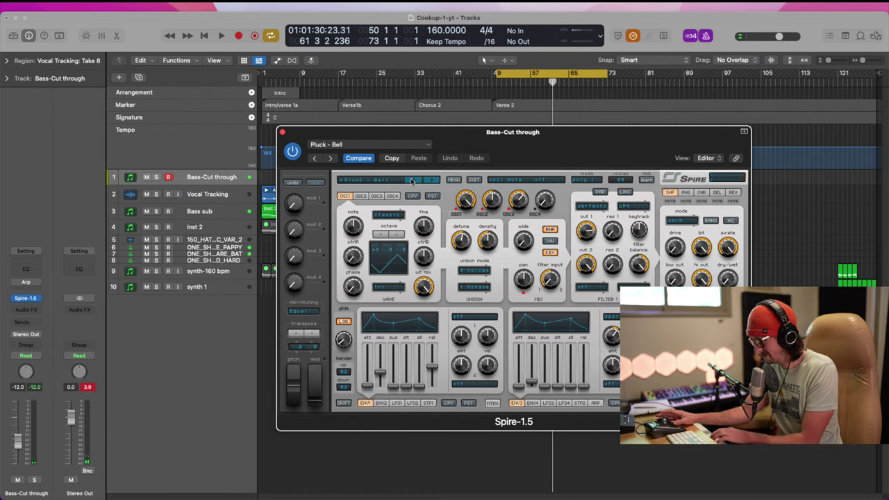
{"action": "left_click", "coordinate": [412, 182]}
{"action": "left_click", "coordinate": [411, 181]}
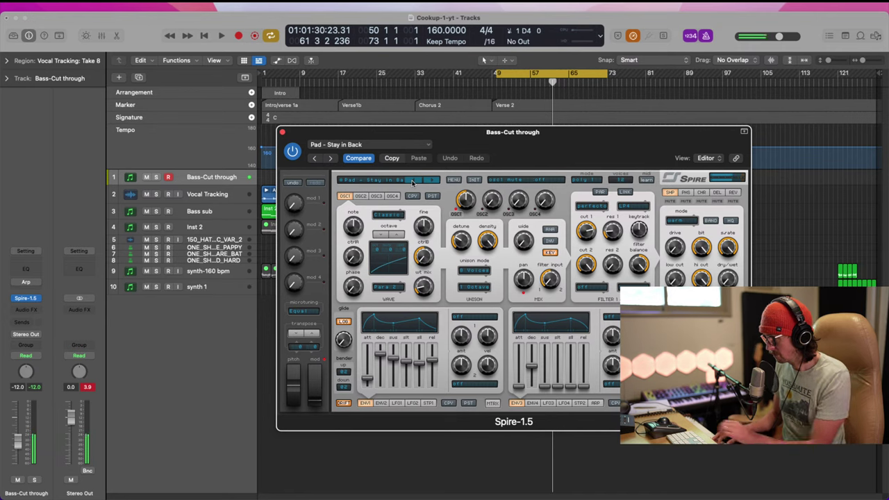
{"action": "key", "text": "r"}
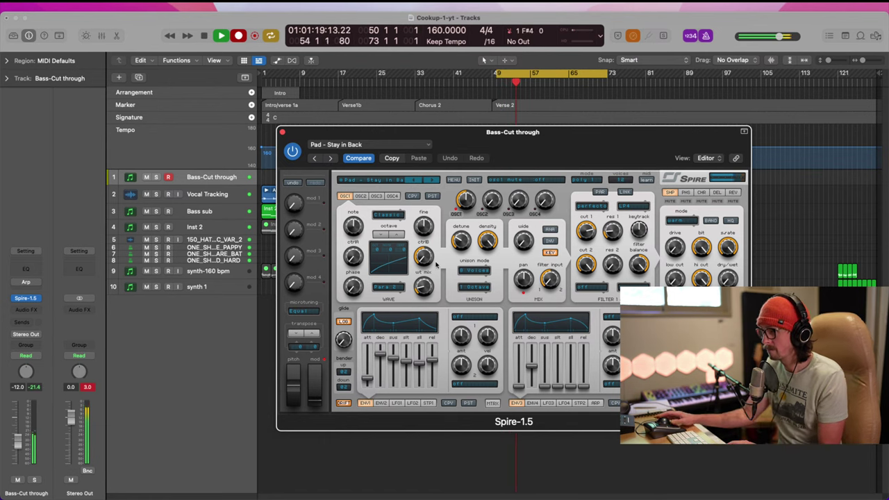
{"action": "key", "text": "space"}
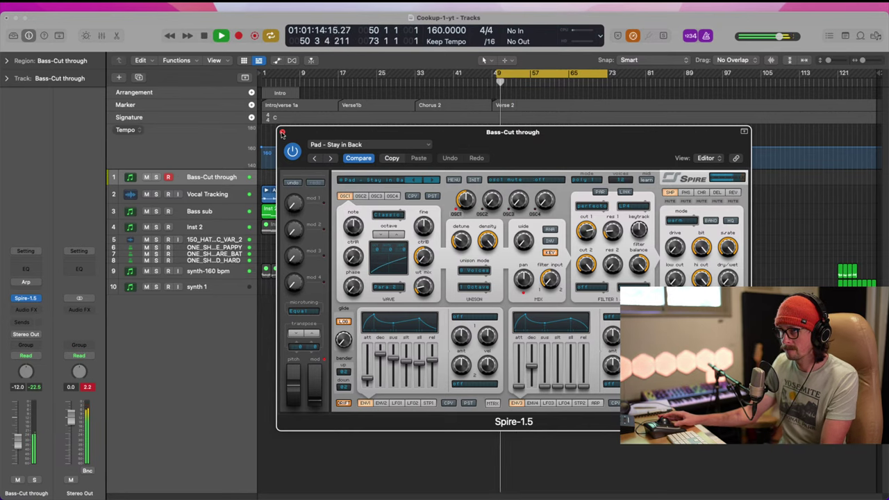
- Close the synth, open the new Bass-Cut through region in the Piano Roll and select all its notes
{"action": "left_click", "coordinate": [282, 132]}
{"action": "double_click", "coordinate": [507, 178]}
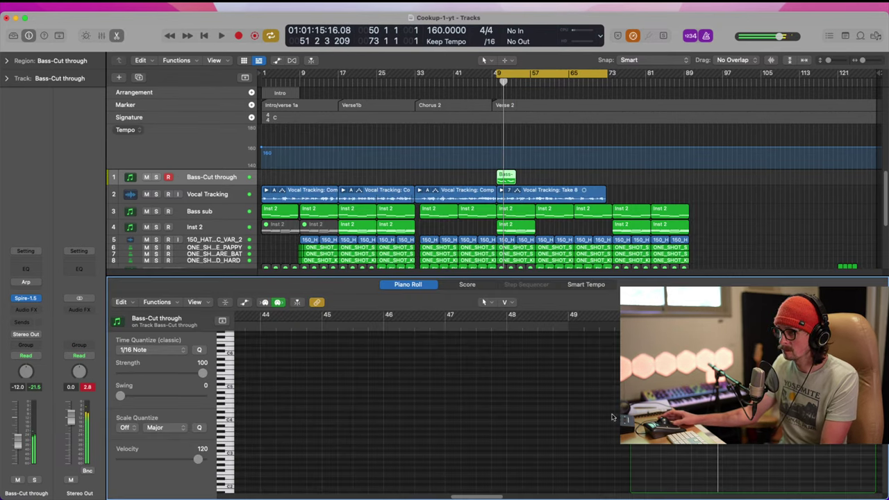
{"action": "key", "text": "super+a"}
{"action": "key", "text": "space"}
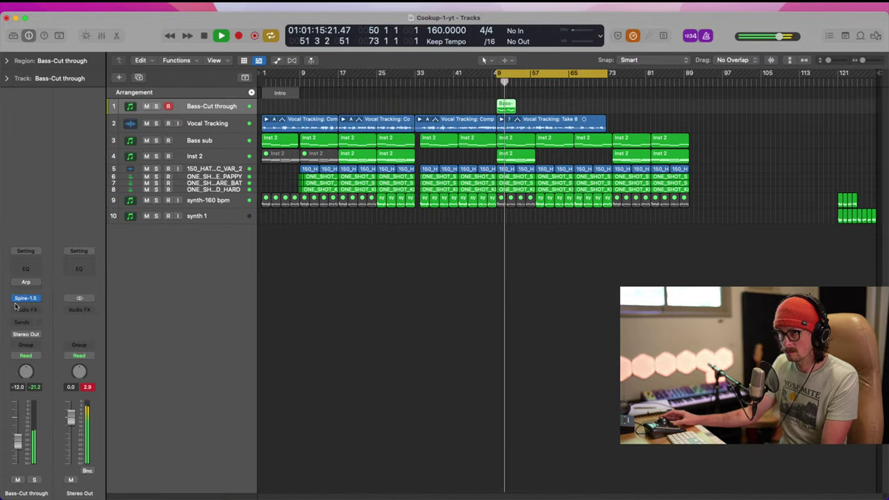
- Step Spire back to Pad - RetroWave during playback and show the Spire_Synthwave bank in its preset browser
{"action": "left_click", "coordinate": [25, 298]}
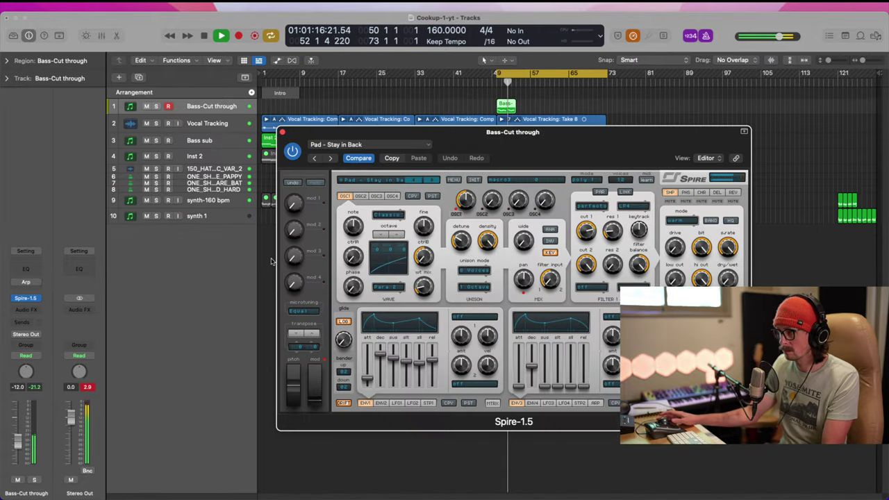
{"action": "left_click", "coordinate": [414, 179]}
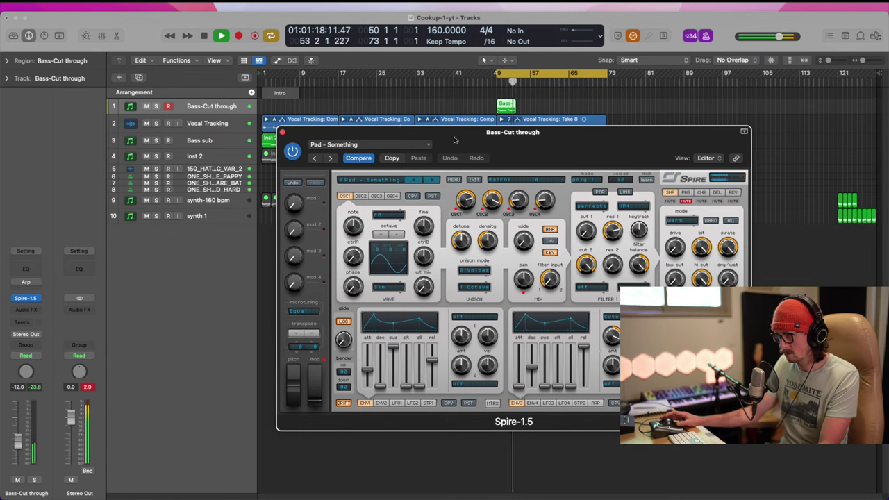
{"action": "left_click", "coordinate": [410, 181]}
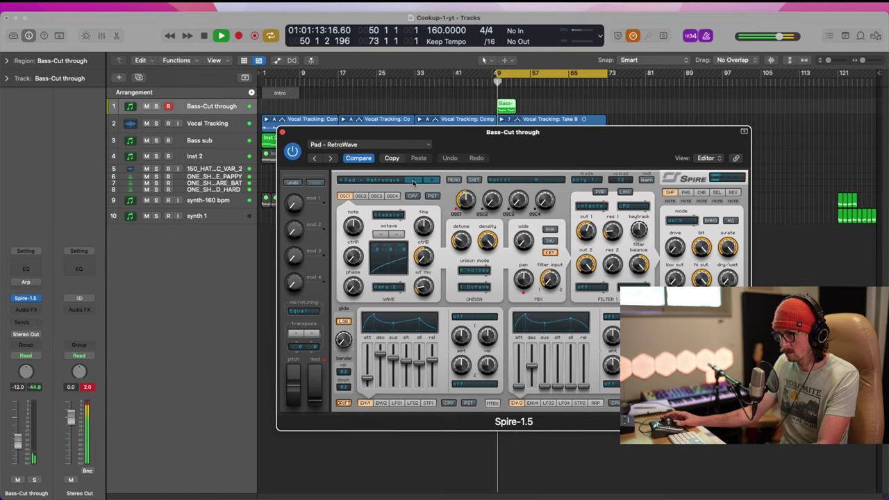
{"action": "left_click", "coordinate": [374, 181]}
{"action": "left_click", "coordinate": [368, 312]}
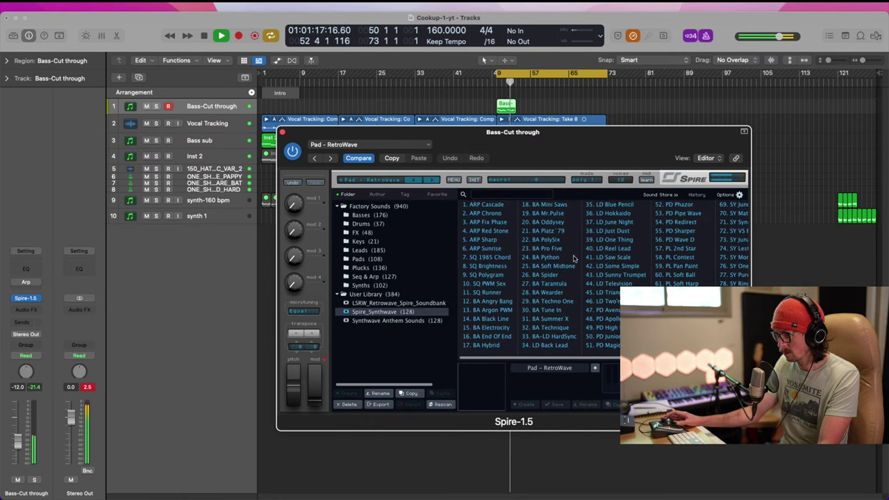
- Load the LD Some Simple preset from the Spire_Synthwave bank, close the synth and stop playback
{"action": "left_click", "coordinate": [614, 266]}
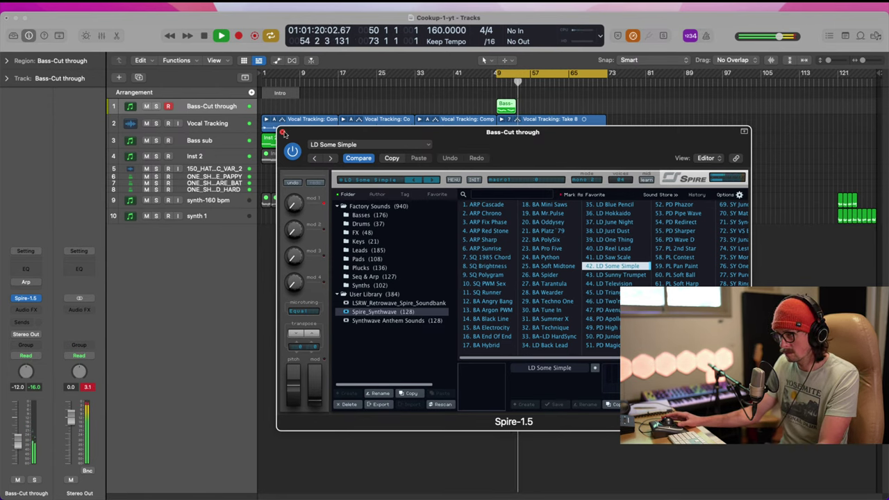
{"action": "left_click", "coordinate": [283, 132]}
{"action": "left_click", "coordinate": [631, 164], "text": "ctrl+alt"}
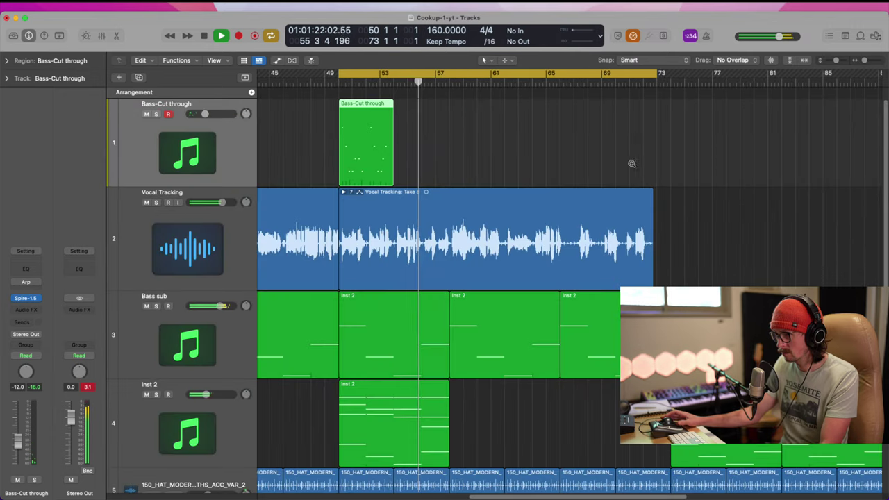
{"action": "key", "text": "space"}
- Record a new Vocal Tracking take from bar 50 to about bar 58 and play it back
{"action": "left_click", "coordinate": [244, 236]}
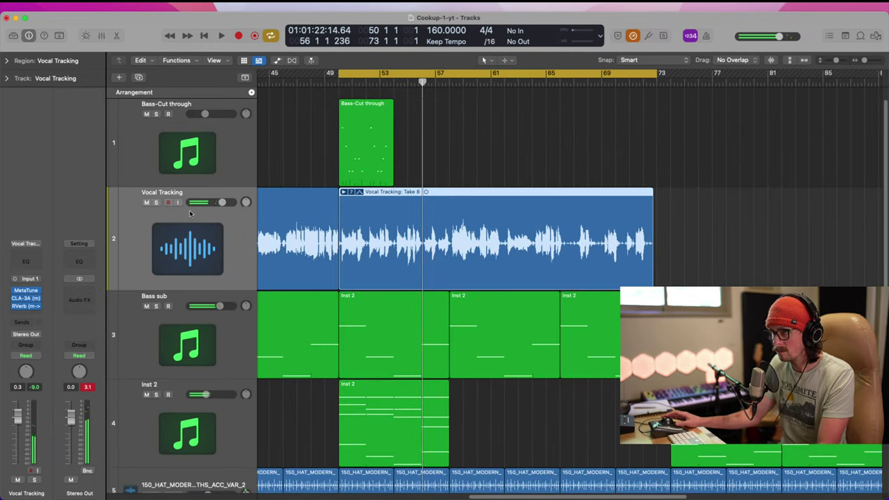
{"action": "key", "text": "r"}
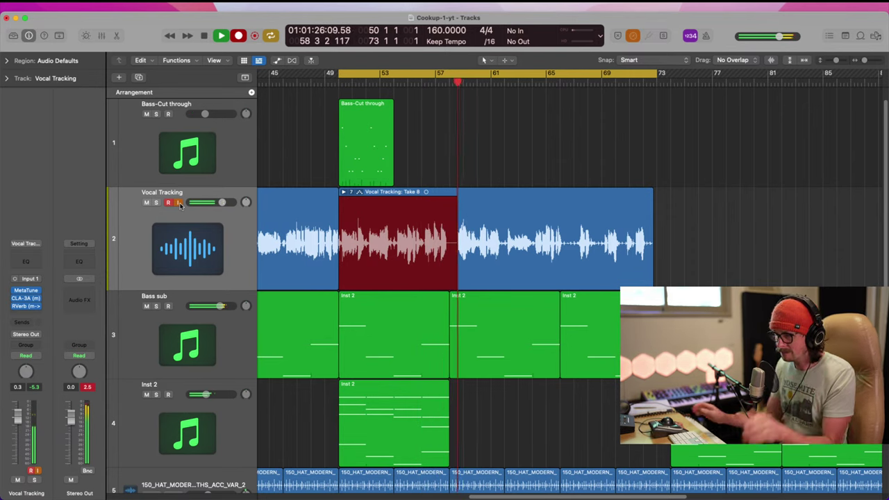
{"action": "key", "text": "space"}
{"action": "key", "text": "space"}
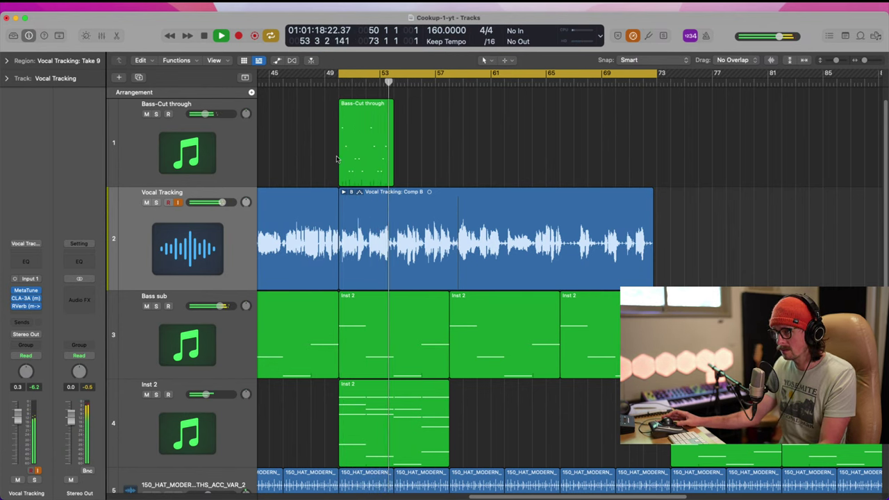
- Step Spire on Bass-Cut through to the LD One Thing preset, turning off Vocal Tracking's input monitoring, and close the synth
{"action": "left_click", "coordinate": [212, 165]}
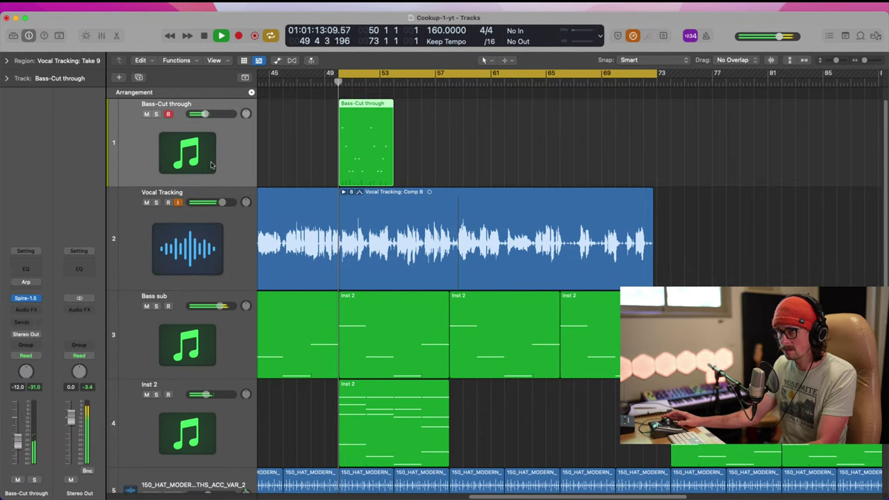
{"action": "left_click", "coordinate": [26, 299]}
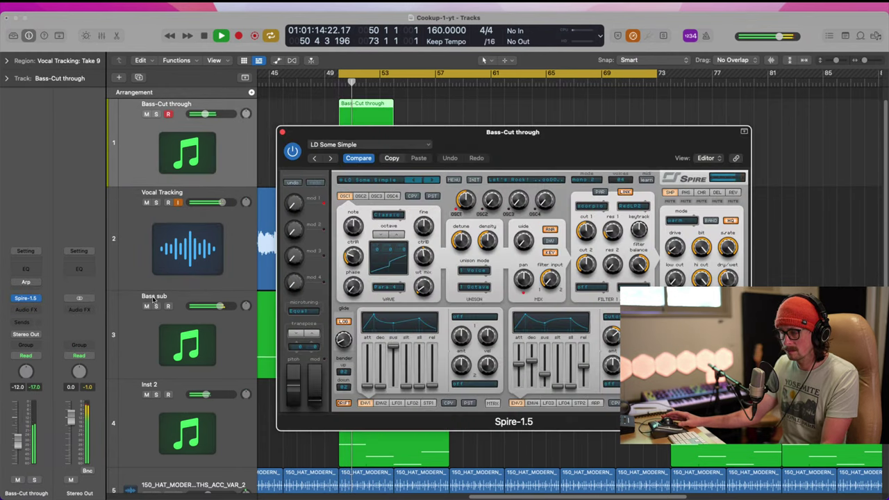
{"action": "left_click", "coordinate": [414, 182]}
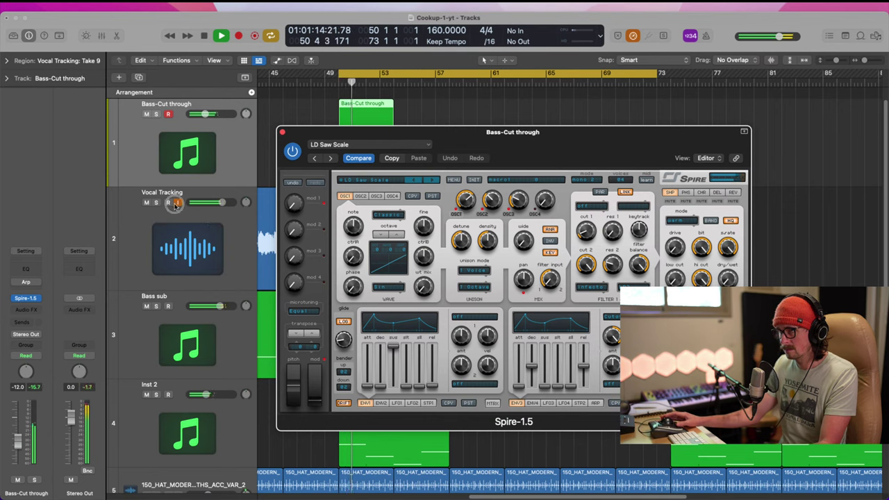
{"action": "left_click", "coordinate": [176, 203]}
{"action": "left_click", "coordinate": [416, 182]}
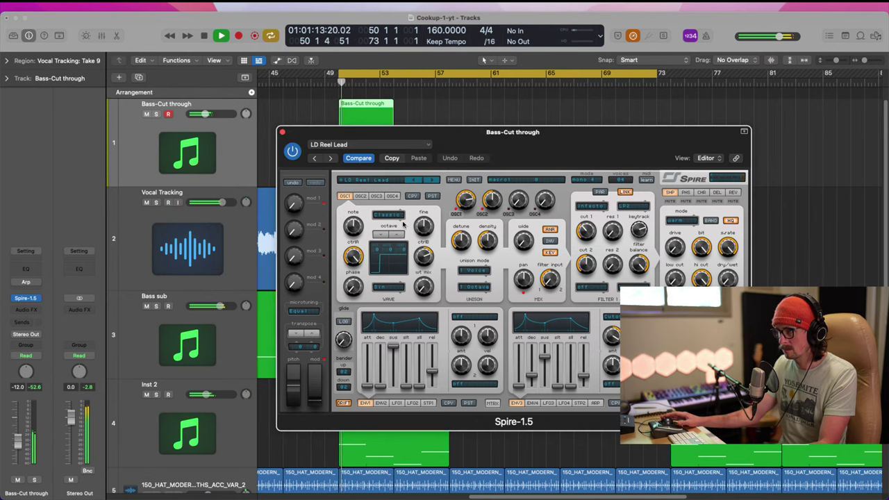
{"action": "left_click", "coordinate": [414, 182]}
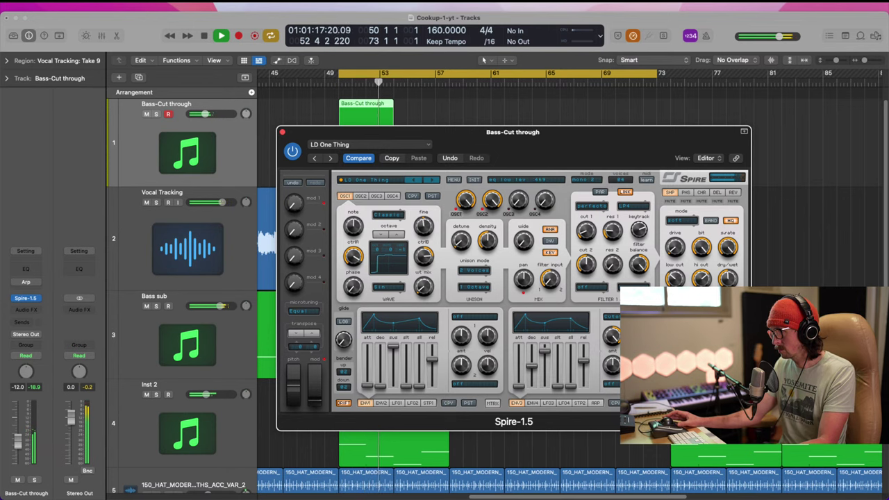
{"action": "key", "text": "space"}
{"action": "left_click", "coordinate": [286, 103]}
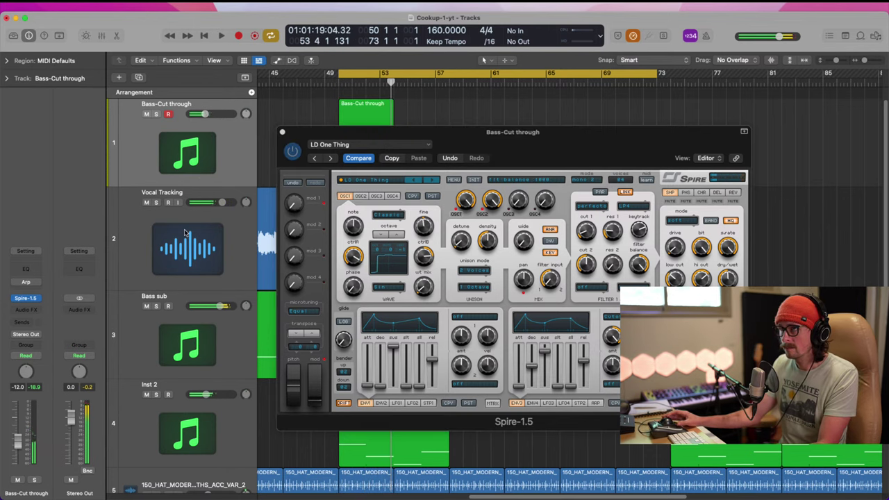
{"action": "key", "text": "Down"}
{"action": "left_click", "coordinate": [283, 133]}
- Set the Inst 2 track volume to -12.4 dB while playing the section from bar 50
{"action": "scroll", "coordinate": [232, 287], "scroll_direction": "down", "scroll_amount": 5}
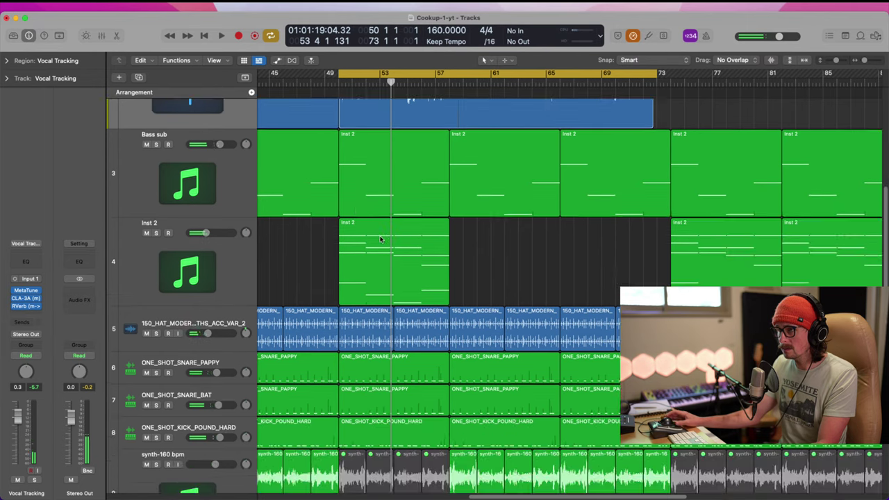
{"action": "key", "text": "space"}
{"action": "left_click", "coordinate": [231, 287]}
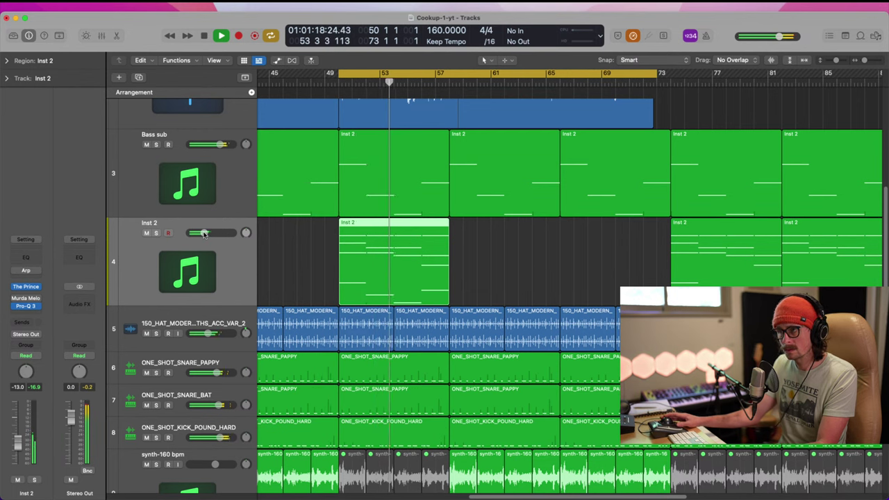
{"action": "mouse_move", "coordinate": [204, 232]}
{"action": "left_mouse_down"}
{"action": "mouse_move", "coordinate": [214, 220]}
{"action": "mouse_move", "coordinate": [202, 235]}
{"action": "left_mouse_up"}
{"action": "key", "text": "Return"}
{"action": "scroll", "coordinate": [327, 254], "scroll_direction": "up", "scroll_amount": 5}
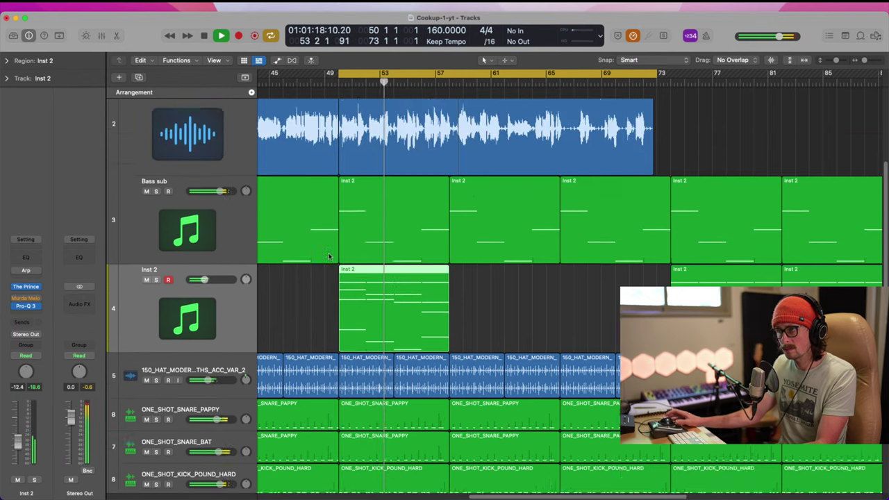
{"action": "key", "text": "space"}
{"action": "key", "text": "space"}
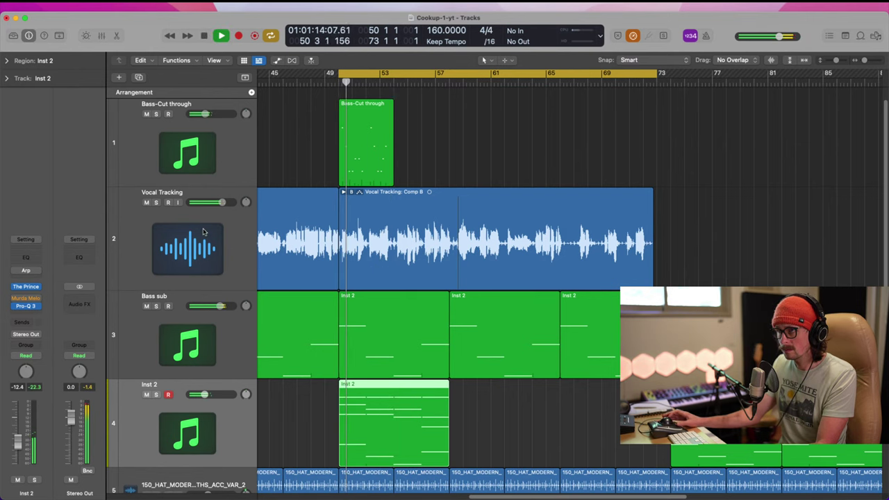
- Stop playback and select the Vocal Tracking track with its input monitoring turned on
{"action": "key", "text": "space"}
{"action": "left_click", "coordinate": [191, 210]}
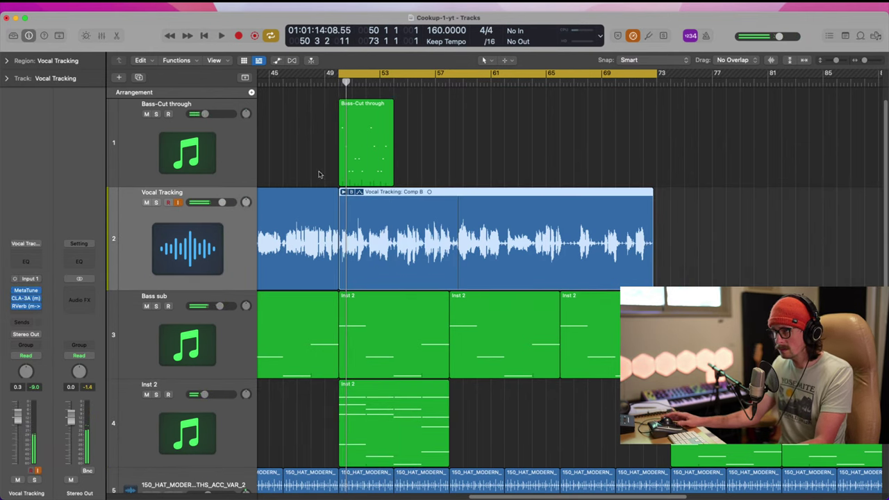
{"action": "left_click", "coordinate": [319, 174]}
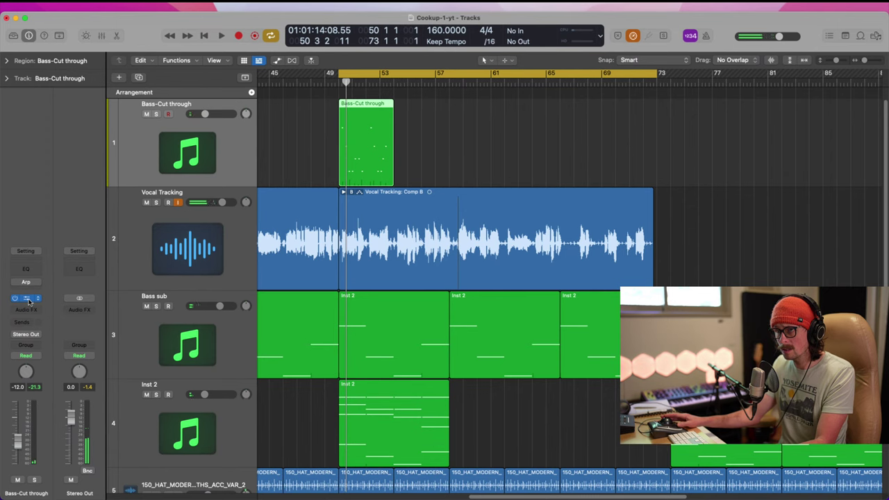
{"action": "left_click", "coordinate": [193, 268]}
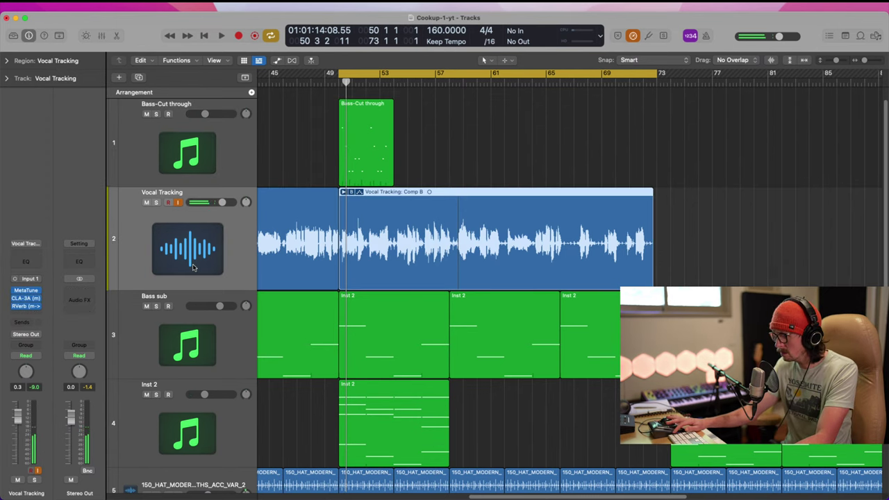
- Try vocal recordings from bar 50 to about bar 59 and about bar 55, undoing the first attempt
{"action": "key", "text": "r"}
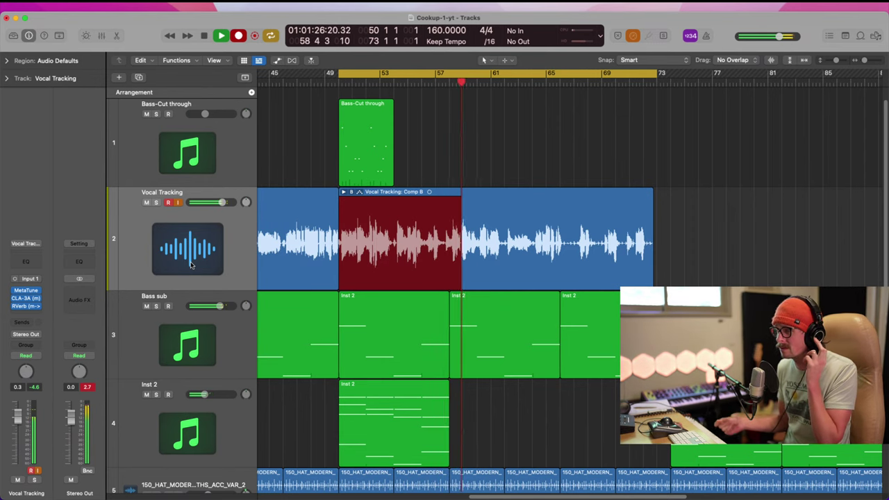
{"action": "key", "text": "space"}
{"action": "key", "text": "super+z"}
{"action": "key", "text": "r"}
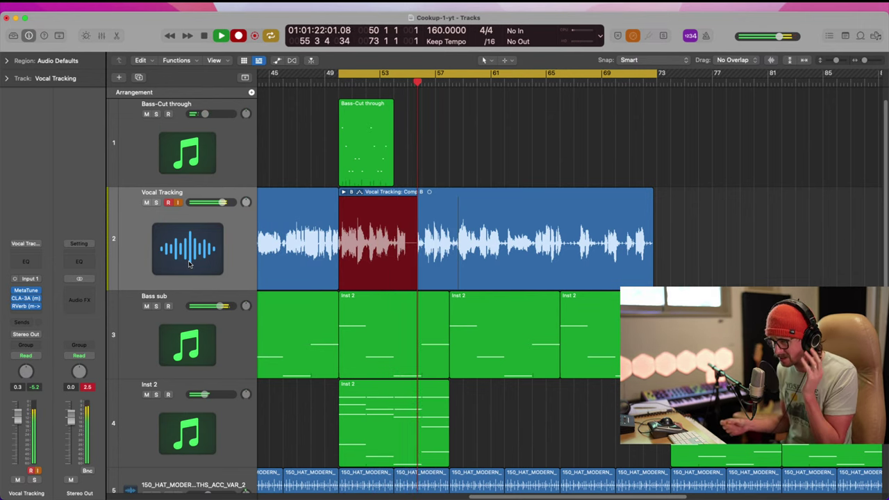
{"action": "key", "text": "space"}
- Record a very short vocal take at bar 50, followed by another from bar 50 to about bar 53
{"action": "key", "text": "r"}
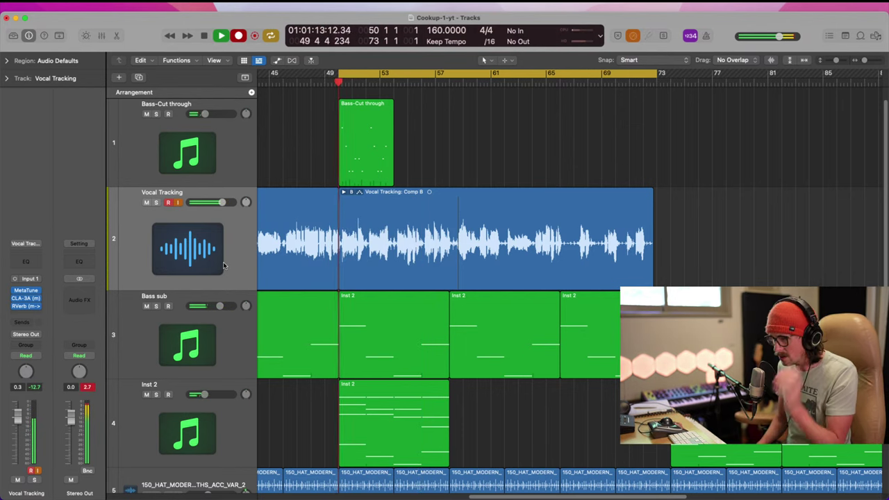
{"action": "key", "text": "space"}
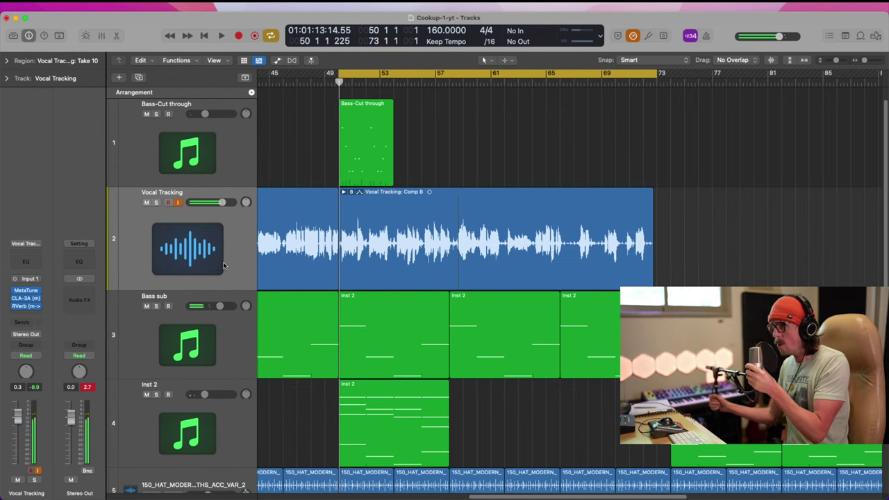
{"action": "key", "text": "r"}
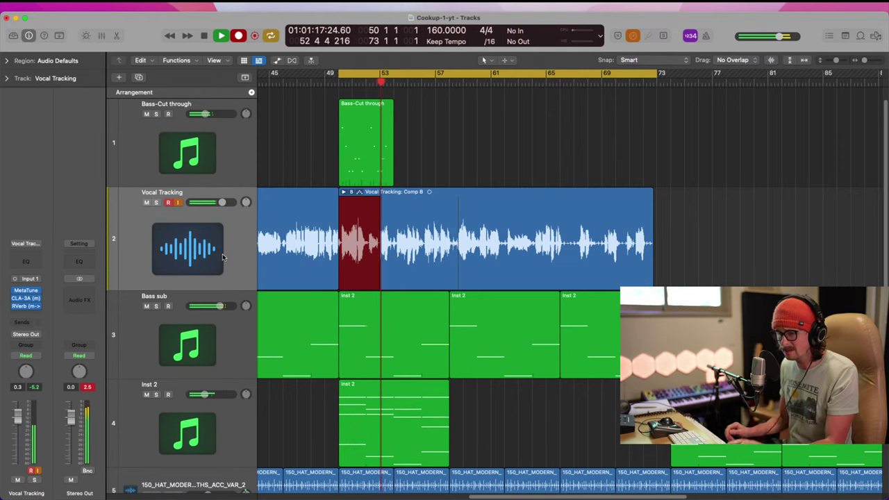
{"action": "key", "text": "space"}
- Try recording another vocal take from bar 50 to about bar 55 and undo it
{"action": "key", "text": "r"}
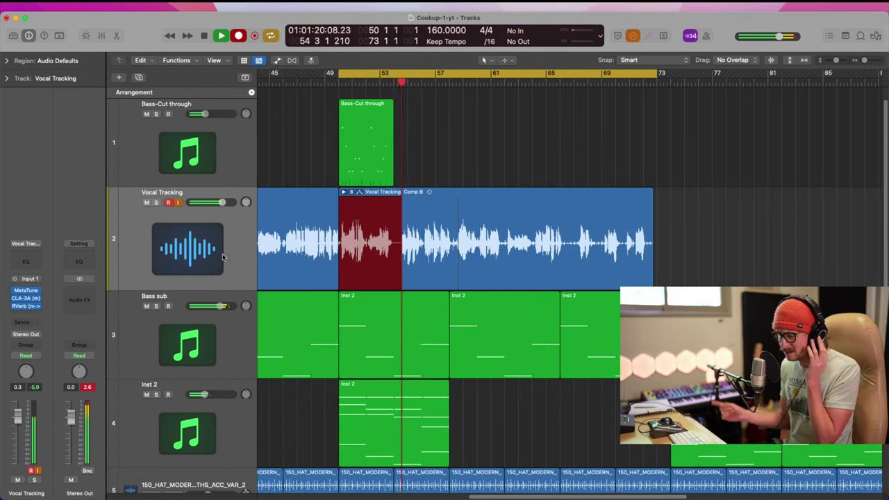
{"action": "key", "text": "space"}
{"action": "key", "text": "super+z"}
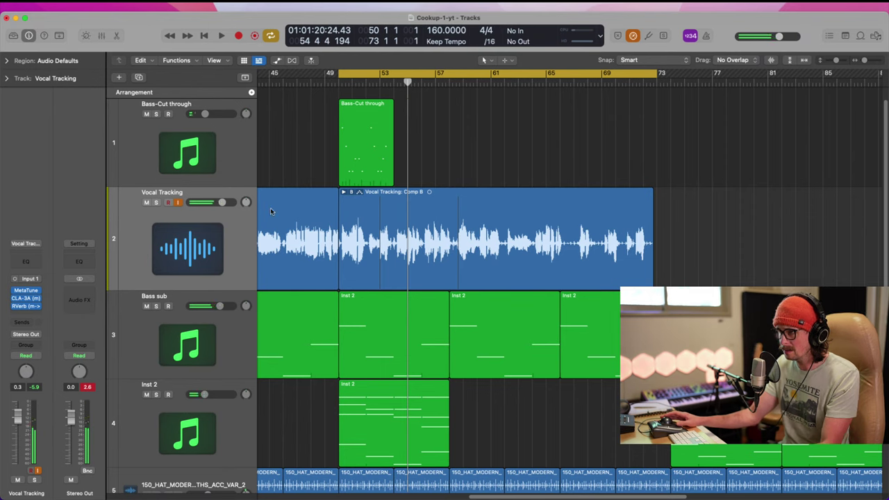
- Open the vocal take folder at bar 50 and use Take 9 up to about bar 58 in the comp
{"action": "key", "text": "space"}
{"action": "left_click", "coordinate": [343, 192]}
{"action": "scroll", "coordinate": [416, 278], "scroll_direction": "down", "scroll_amount": 6}
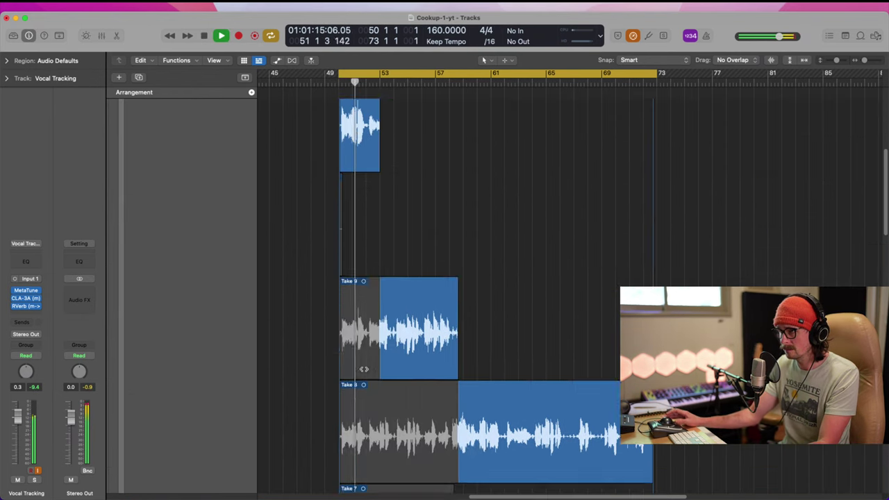
{"action": "left_click", "coordinate": [355, 169]}
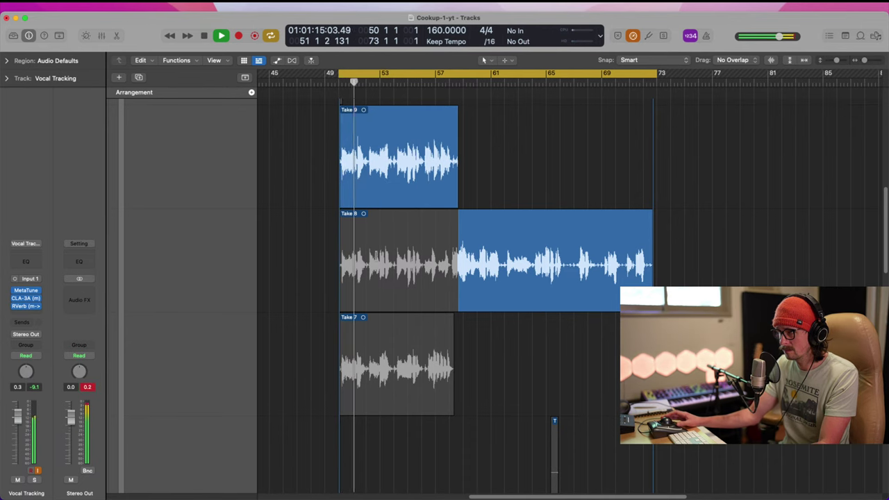
{"action": "left_click_drag", "start_coordinate": [324, 149], "coordinate": [477, 337]}
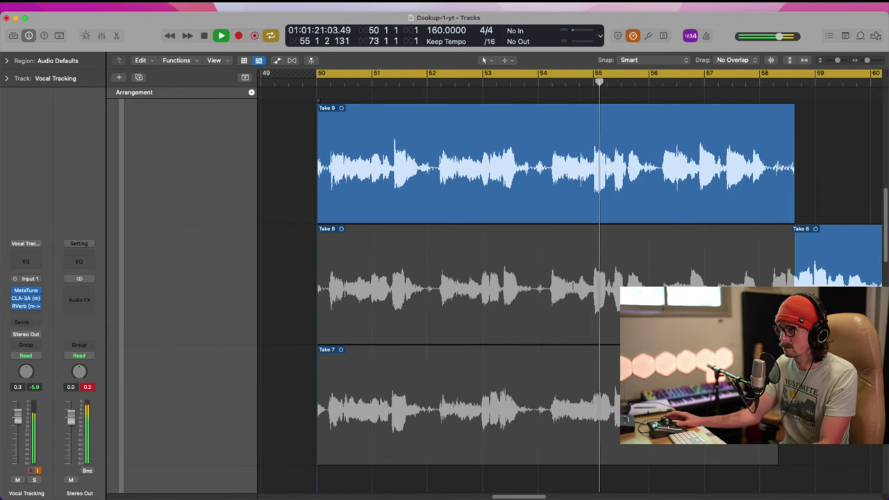
{"action": "key", "text": "z"}
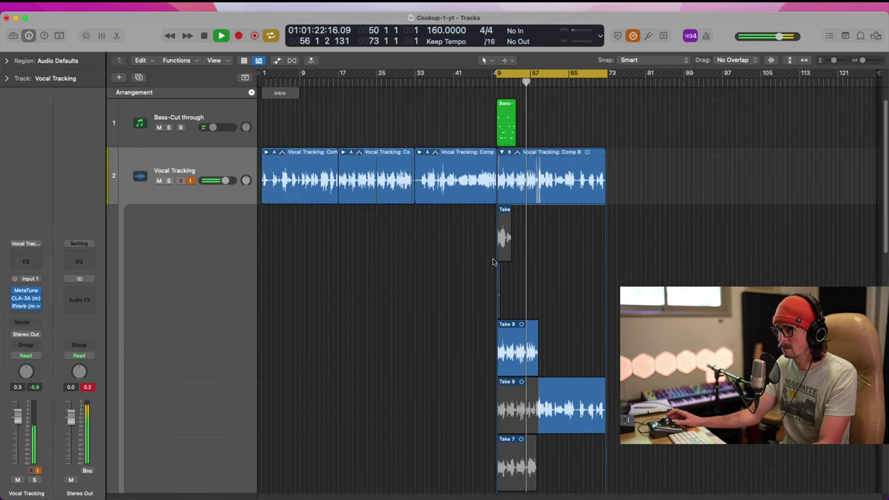
{"action": "left_click", "coordinate": [501, 152]}
{"action": "left_click_drag", "start_coordinate": [487, 144], "coordinate": [584, 347]}
{"action": "left_click", "coordinate": [321, 109]}
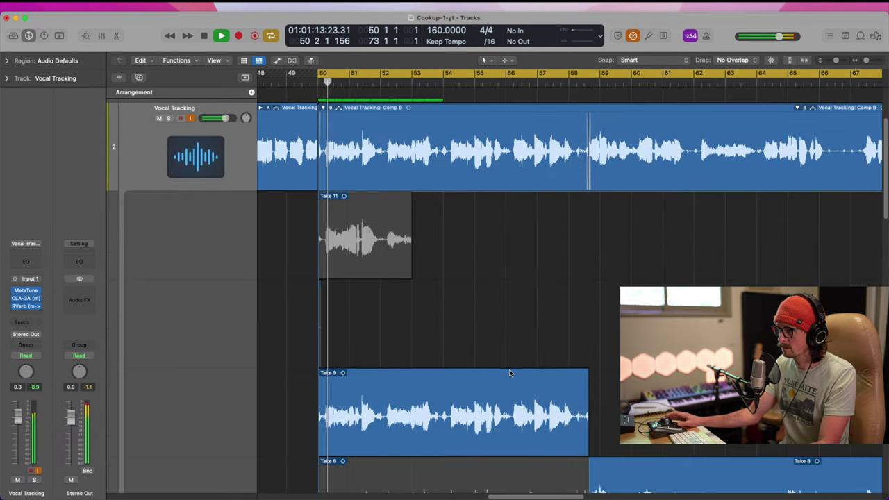
- Comp in Take 7 from about bar 56 to bar 58 and play from bar 56 to audition it
{"action": "scroll", "coordinate": [510, 333], "scroll_direction": "down", "scroll_amount": 10}
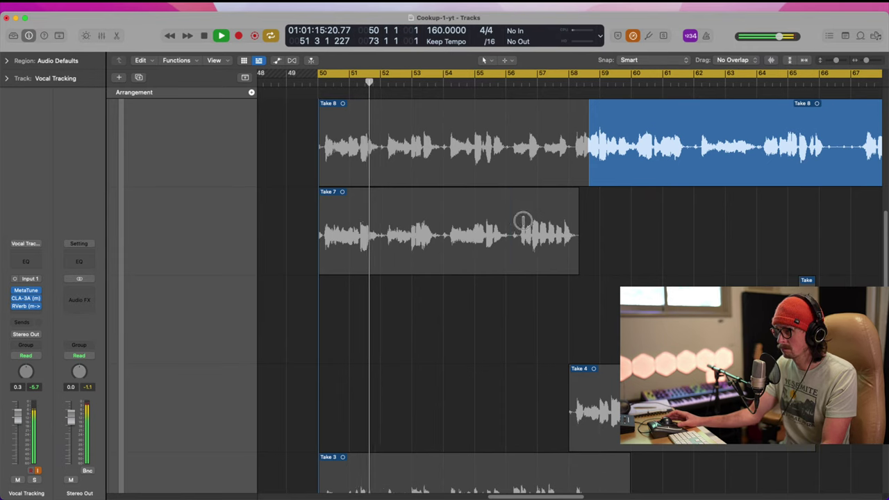
{"action": "left_click_drag", "start_coordinate": [511, 221], "coordinate": [614, 226]}
{"action": "left_click", "coordinate": [509, 83]}
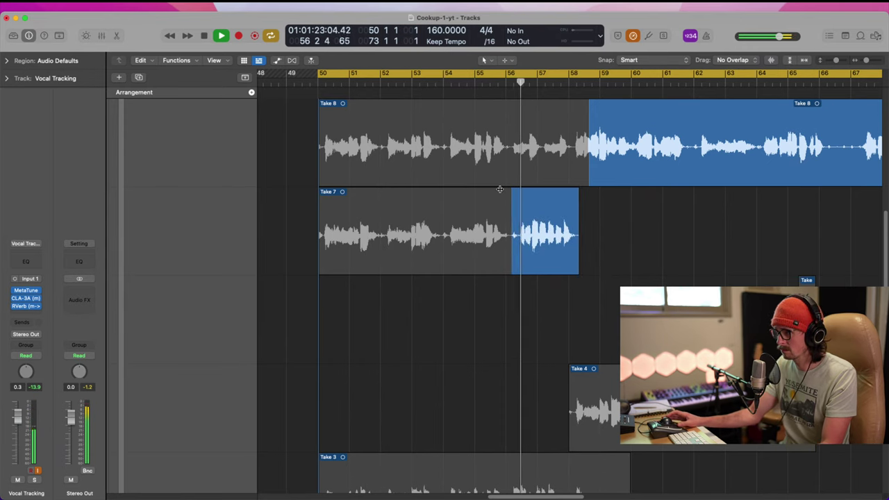
- Switch the comp to Take 8 from about bar 56 onward, filling the gap near bar 58, and play from bar 56
{"action": "left_click", "coordinate": [510, 150]}
{"action": "key", "text": "space"}
{"action": "key", "text": "space"}
{"action": "key", "text": "super+z"}
{"action": "left_click", "coordinate": [519, 149]}
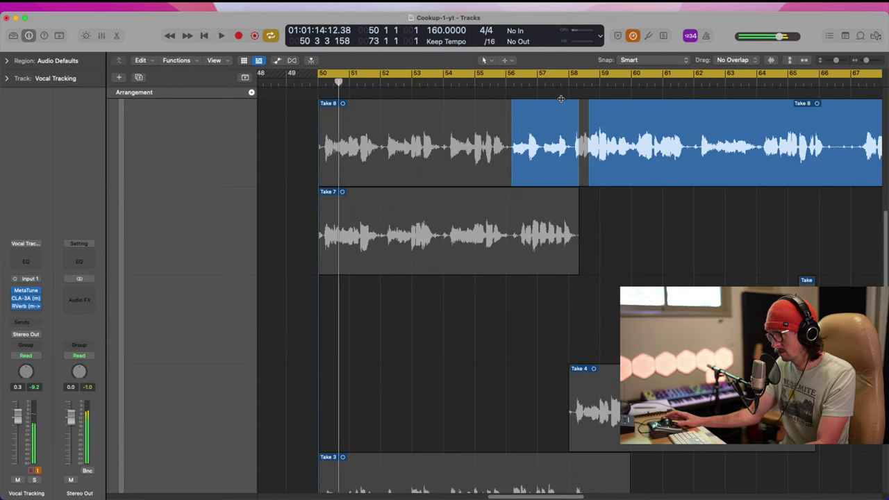
{"action": "left_click", "coordinate": [511, 82]}
{"action": "left_click", "coordinate": [583, 139]}
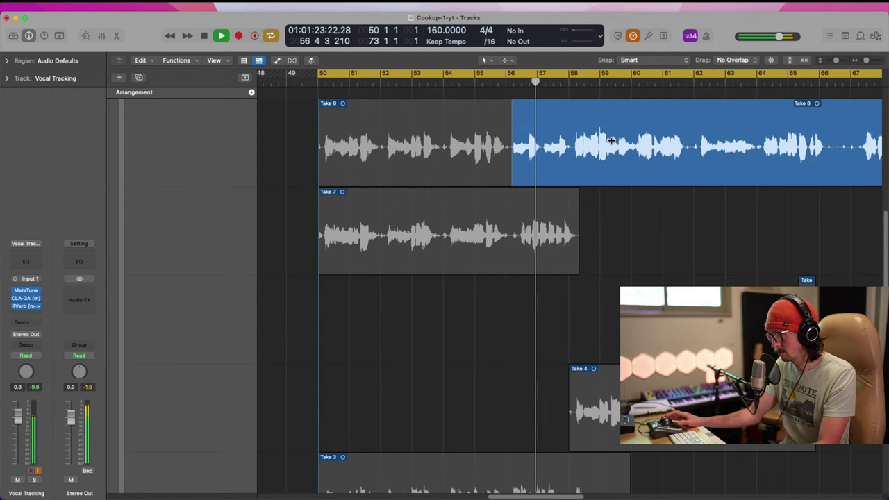
{"action": "scroll", "coordinate": [555, 215], "scroll_direction": "up", "scroll_amount": 5}
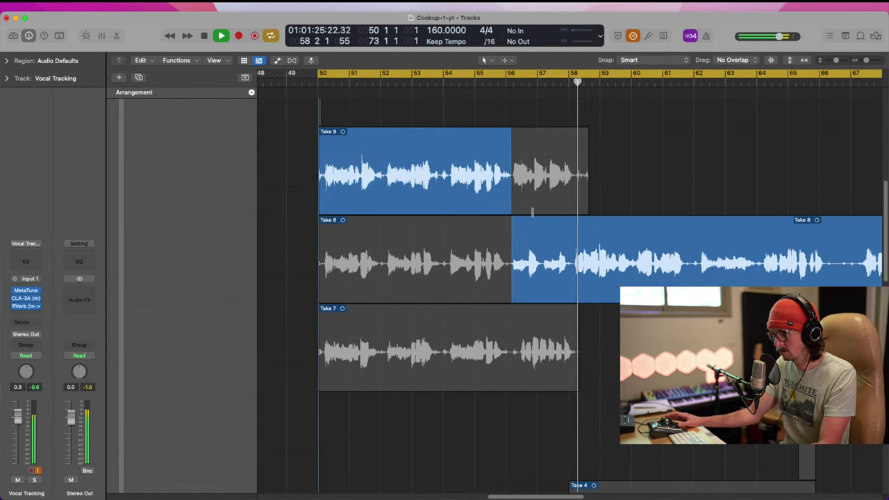
- Stop playback and close the vocal take folder at bar 50
{"action": "key", "text": "z"}
{"action": "key", "text": "space"}
{"action": "scroll", "coordinate": [474, 158], "scroll_direction": "up", "scroll_amount": 4}
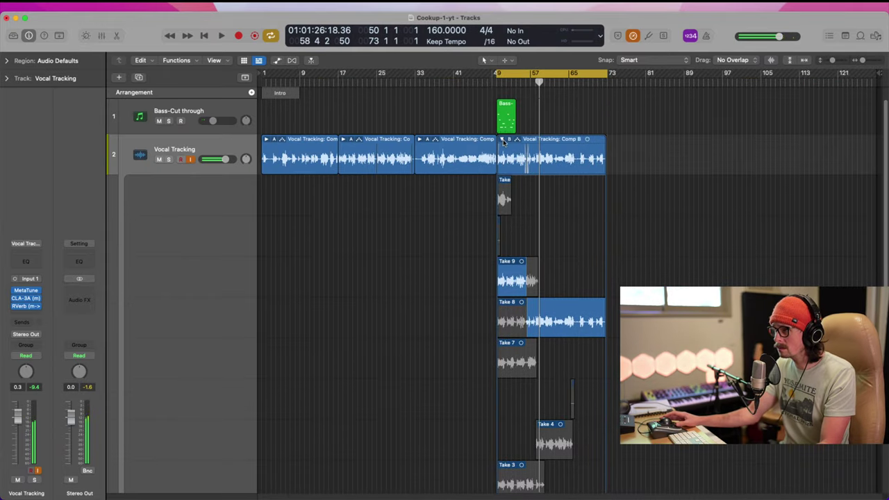
{"action": "left_click", "coordinate": [500, 139]}
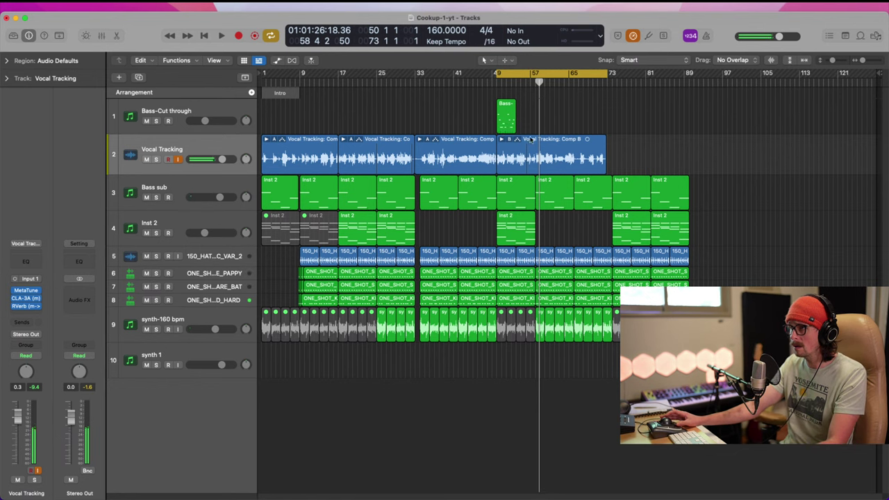
- Play from bar 50 and check the Spire preset on the Bass-Cut through track, closing the plug-in again
{"action": "key", "text": "space"}
{"action": "left_click", "coordinate": [515, 111]}
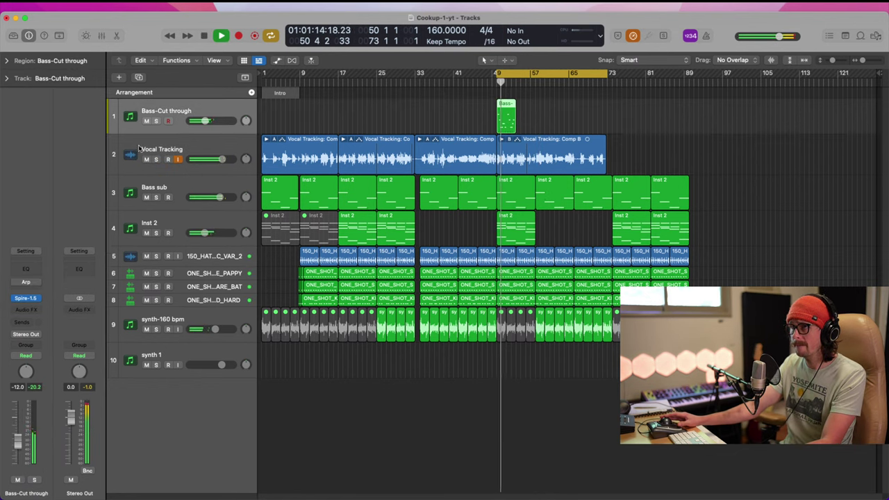
{"action": "left_click", "coordinate": [25, 298]}
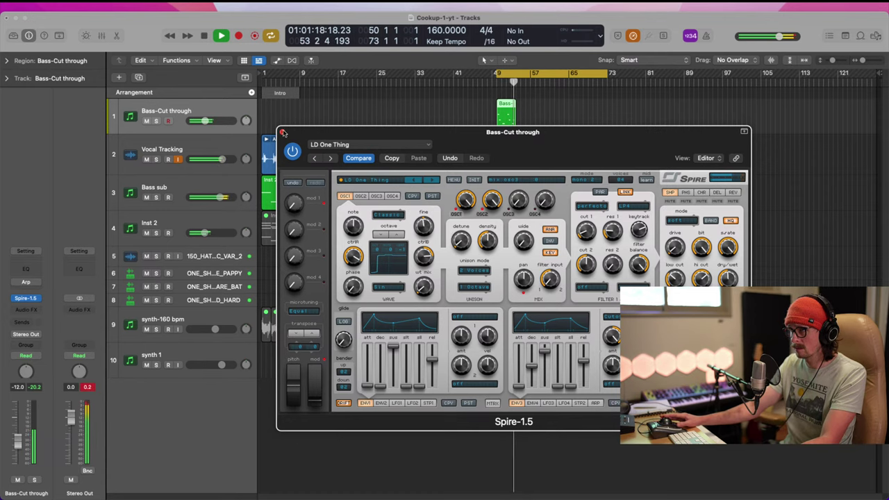
{"action": "left_click", "coordinate": [282, 131]}
- Copy the Bass-Cut through region from bar 50 to bar 9, turn off cycling and play from just before the copy
{"action": "left_click_drag", "start_coordinate": [505, 122], "coordinate": [309, 122]}
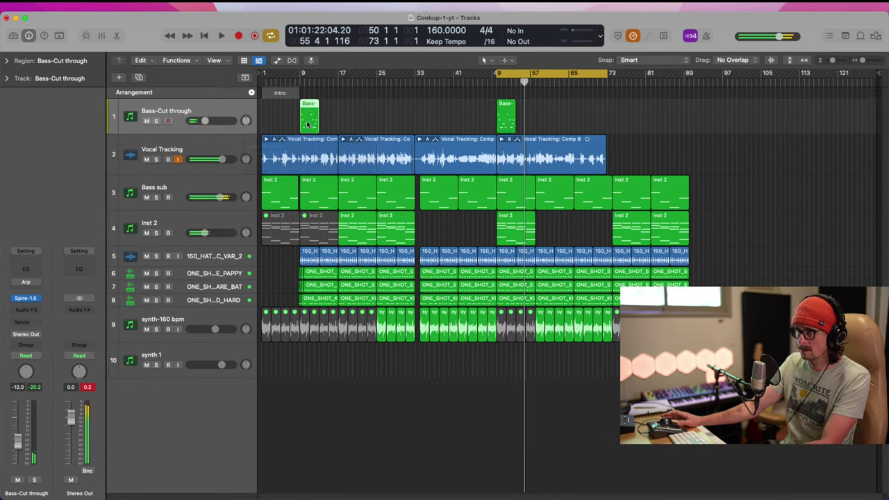
{"action": "left_click", "coordinate": [296, 76]}
{"action": "key", "text": "c"}
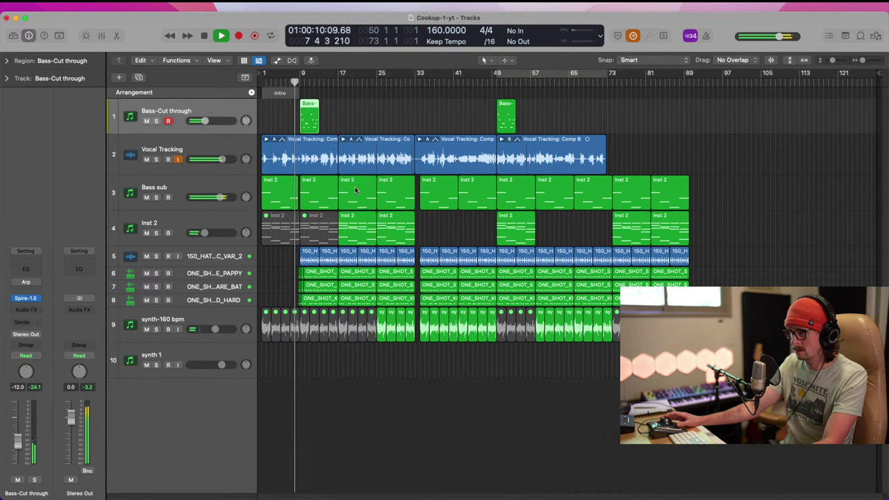
- Audition the copied Bass-Cut through region at bar 25, settle it at bar 1 and play from the start
{"action": "left_click_drag", "start_coordinate": [310, 117], "coordinate": [386, 117]}
{"action": "left_click", "coordinate": [377, 82]}
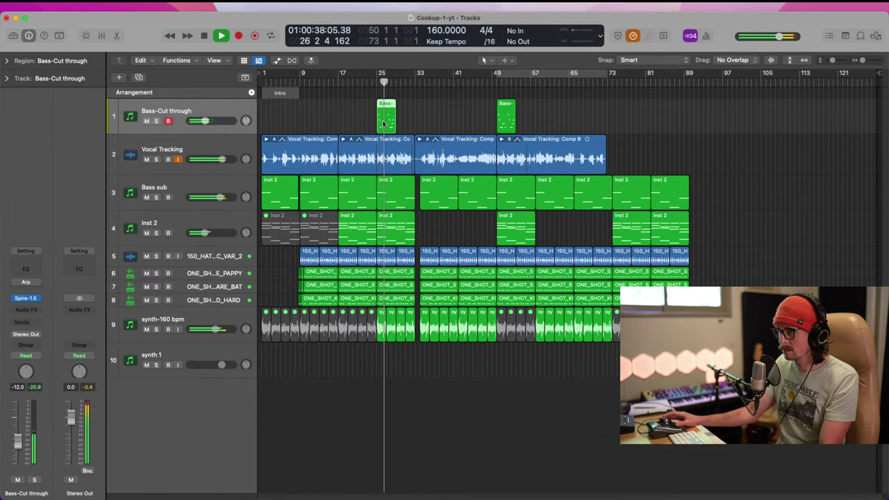
{"action": "left_click_drag", "start_coordinate": [382, 124], "coordinate": [270, 124]}
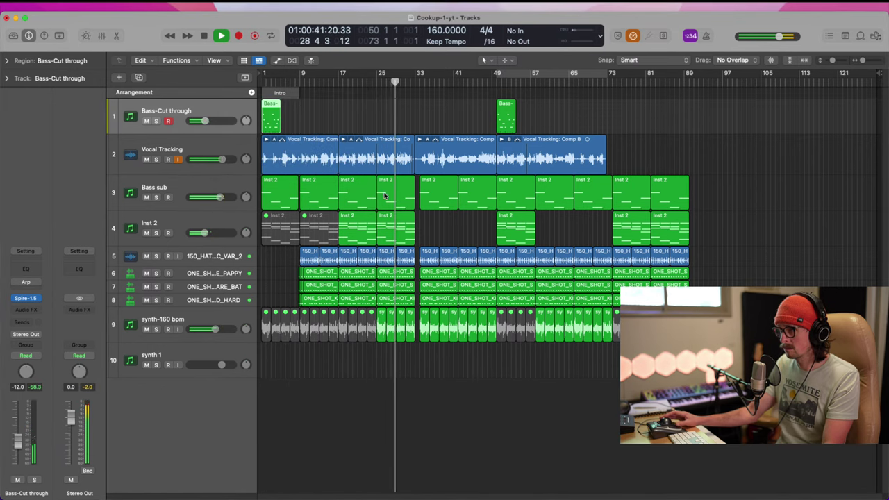
{"action": "key", "text": "Return"}
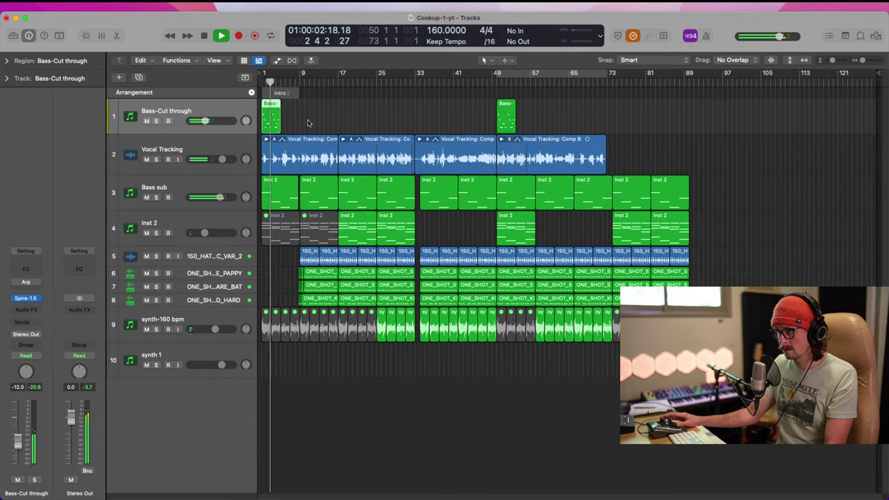
- Open the Vocal Tracking take folder at bar 1 to show its takes
{"action": "left_click_drag", "start_coordinate": [309, 123], "coordinate": [246, 206]}
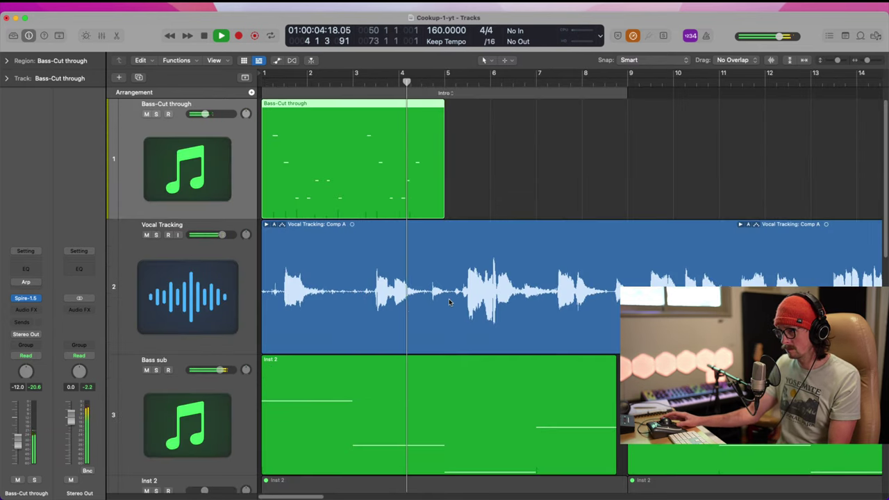
{"action": "left_click", "coordinate": [449, 301]}
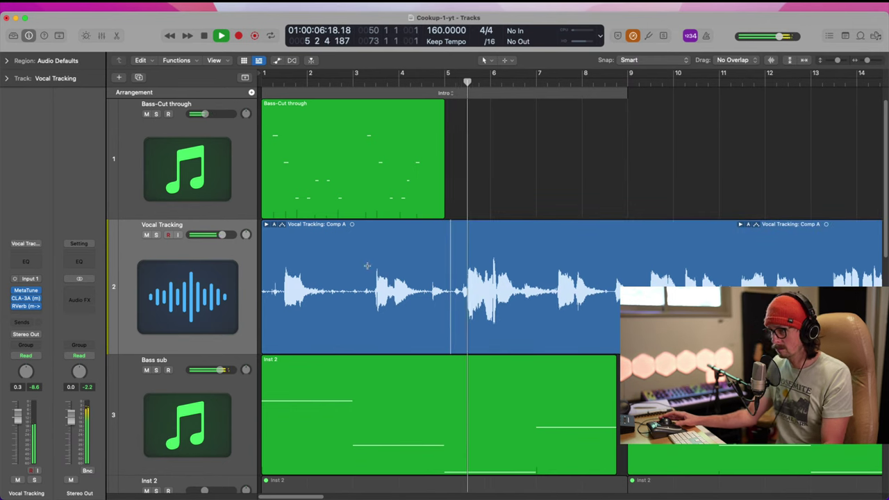
{"action": "key", "text": "space"}
{"action": "key", "text": "space"}
{"action": "left_click", "coordinate": [267, 225]}
{"action": "scroll", "coordinate": [347, 271], "scroll_direction": "down", "scroll_amount": 8}
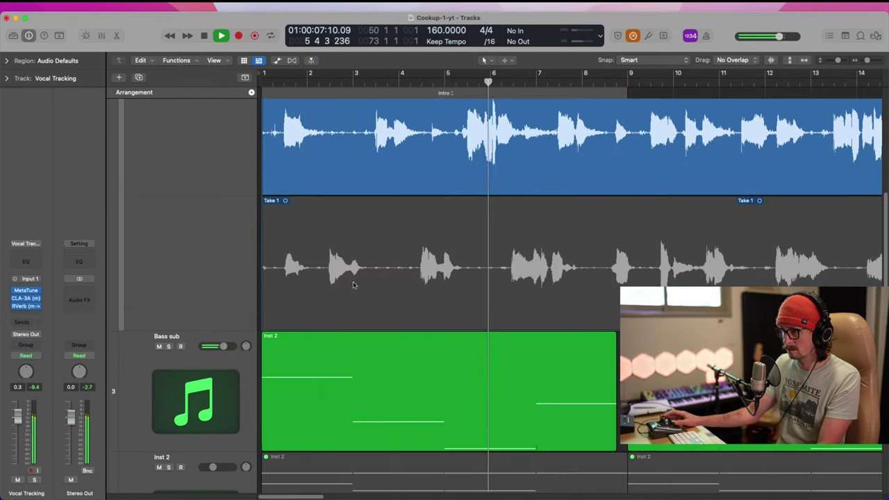
- Comp in Take 1 from bar 1 to about bar 5.5 and play from the start to audition it
{"action": "key", "text": "space"}
{"action": "key", "text": "space"}
{"action": "left_click_drag", "start_coordinate": [466, 246], "coordinate": [106, 237]}
{"action": "key", "text": "space"}
{"action": "key", "text": "space"}
{"action": "key", "text": "space"}
{"action": "key", "text": "Return"}
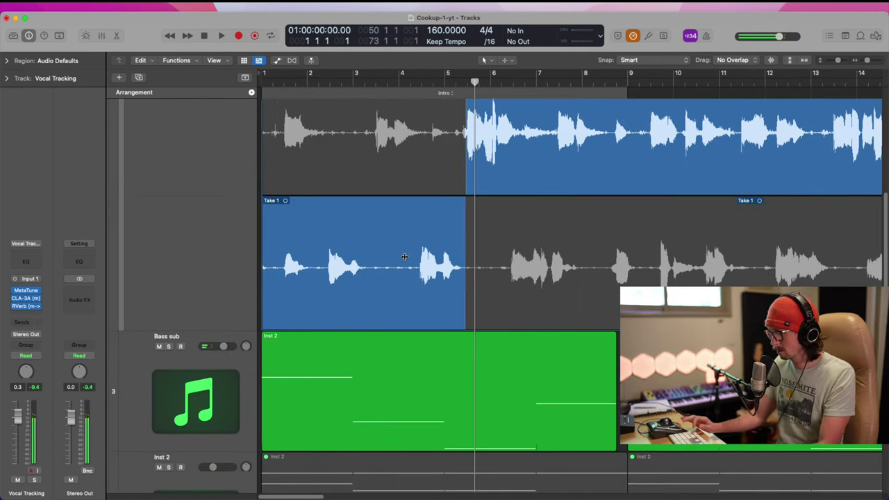
{"action": "key", "text": "space"}
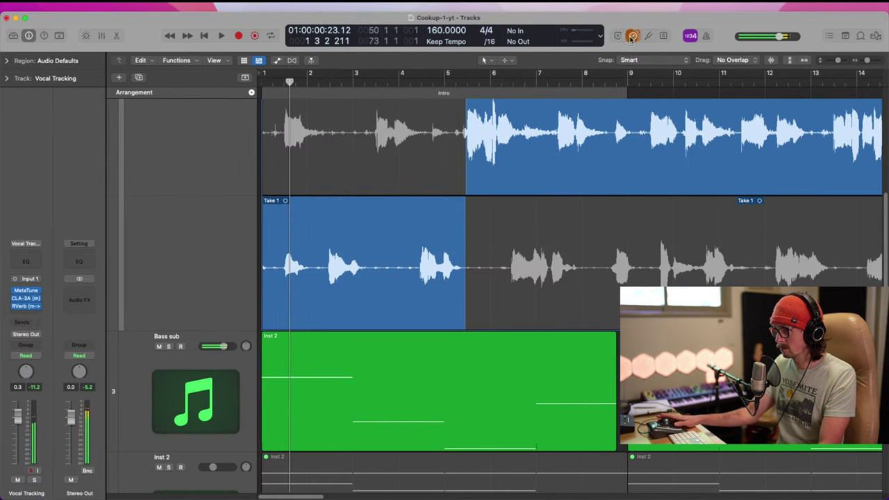
- Turn off Low Latency Mode and close the vocal take folder at bar 1
{"action": "left_click", "coordinate": [631, 38]}
{"action": "left_click", "coordinate": [614, 201], "text": "ctrl+alt"}
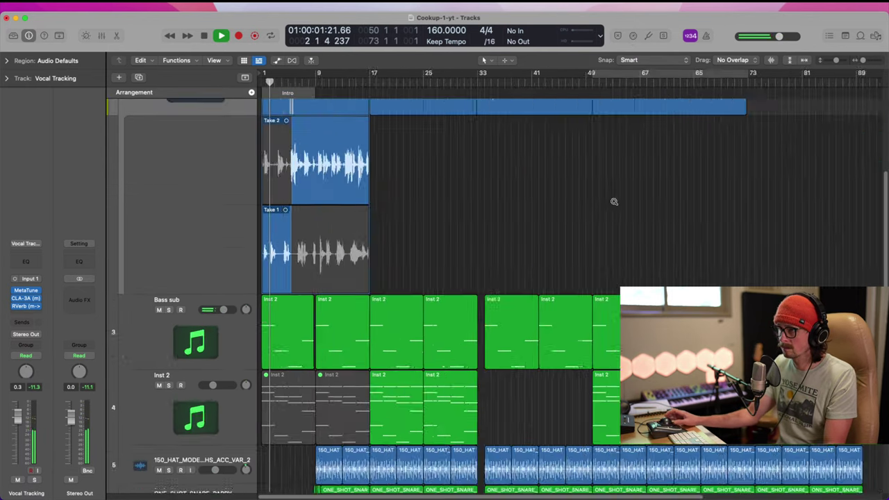
{"action": "left_click", "coordinate": [614, 202], "text": "ctrl+alt"}
{"action": "left_click", "coordinate": [450, 216], "text": "ctrl+alt"}
{"action": "left_click", "coordinate": [450, 216], "text": "ctrl+alt"}
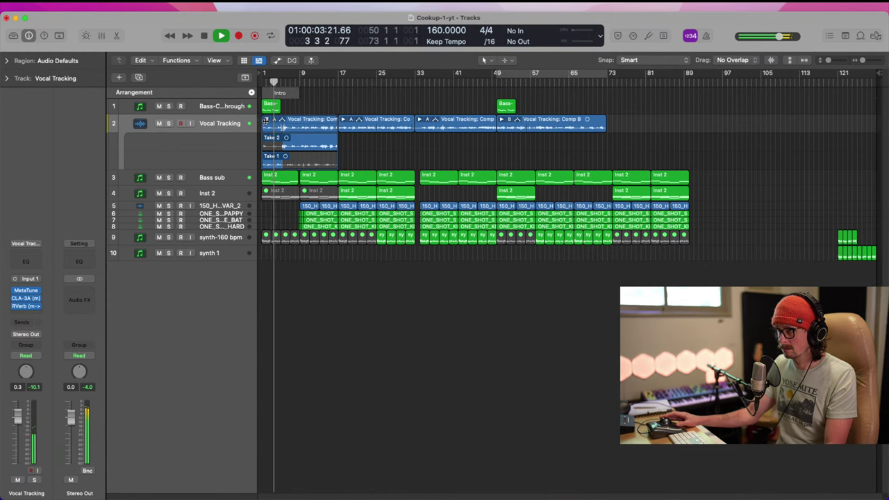
{"action": "left_click", "coordinate": [265, 120]}
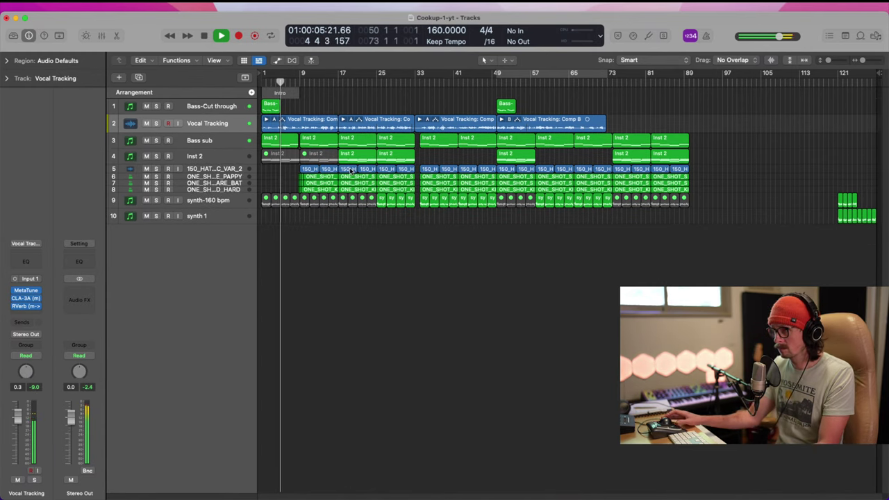
- Play from the start and open the Bass-Cut through region at bar 1 in the Piano Roll
{"action": "key", "text": "space"}
{"action": "key", "text": "Return"}
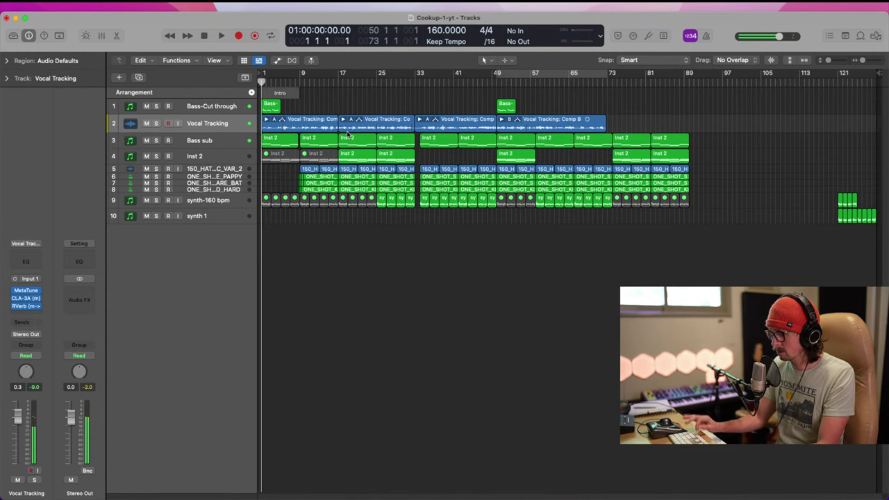
{"action": "left_click", "coordinate": [274, 107]}
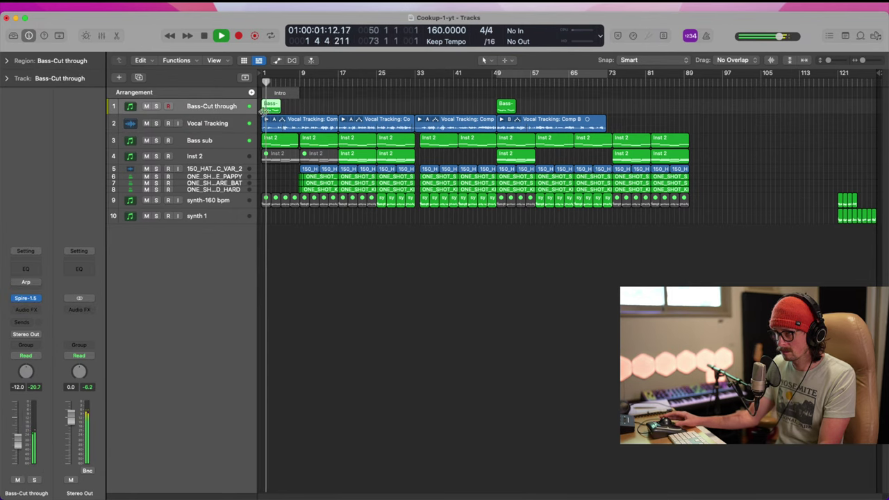
{"action": "double_click", "coordinate": [272, 106]}
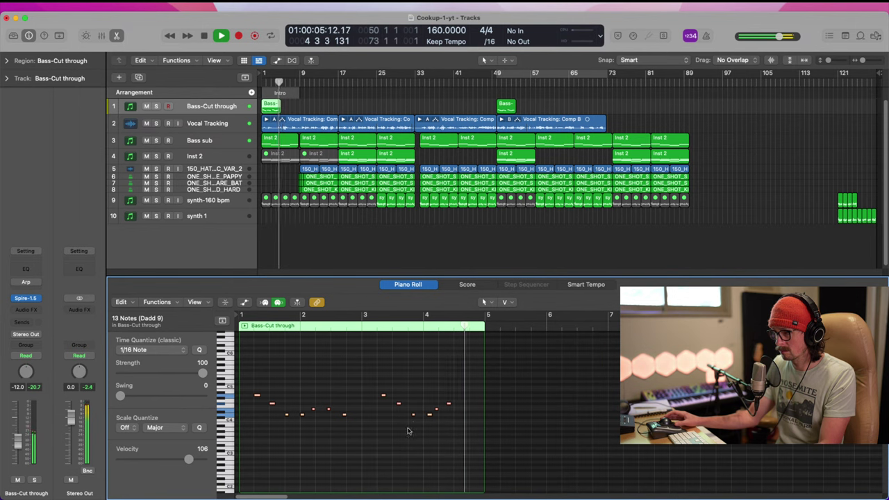
- Move the last six notes, from about bar 3.3 onward, slightly earlier and play from the start
{"action": "key", "text": "space"}
{"action": "left_click_drag", "start_coordinate": [333, 373], "coordinate": [602, 493]}
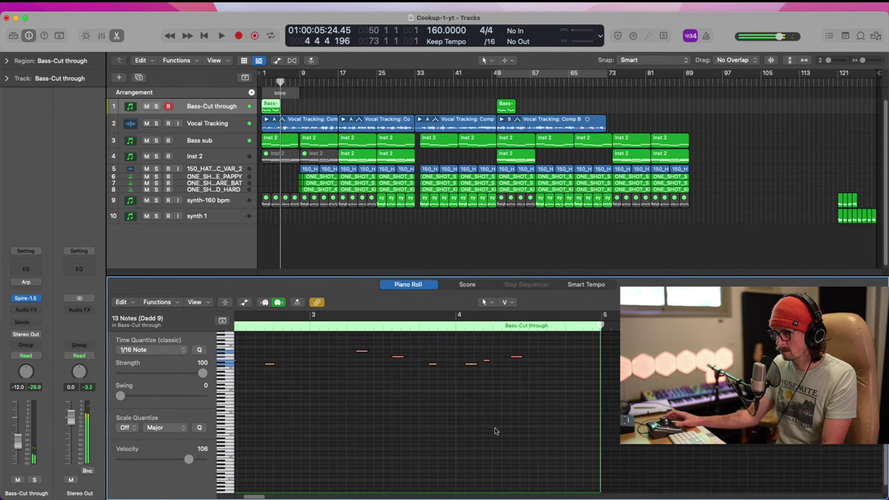
{"action": "left_click_drag", "start_coordinate": [351, 407], "coordinate": [553, 336]}
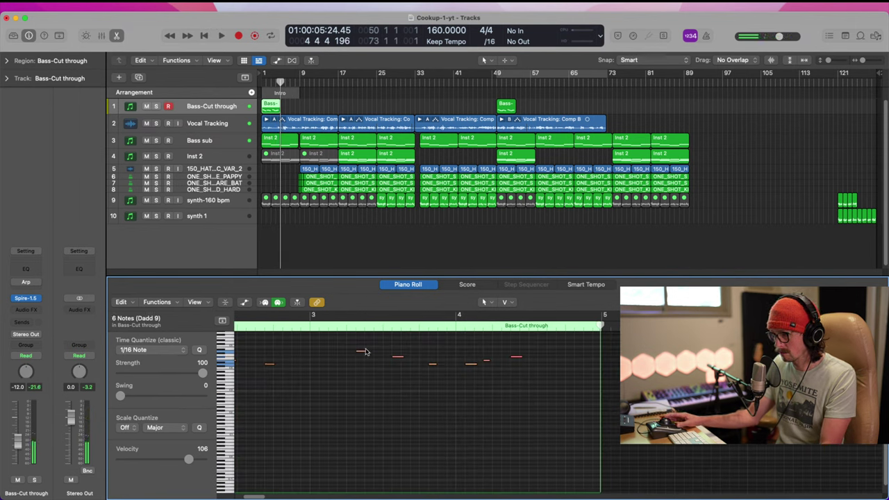
{"action": "left_click_drag", "start_coordinate": [362, 352], "coordinate": [353, 352]}
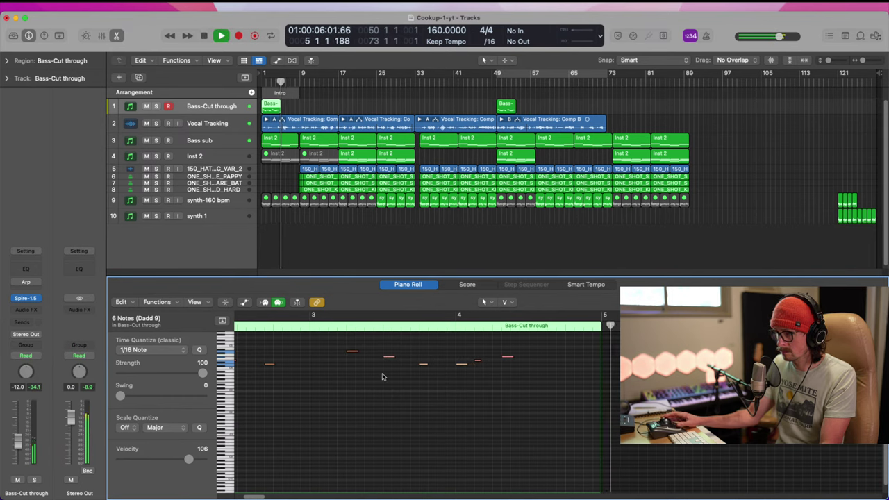
{"action": "key", "text": "Return"}
{"action": "key", "text": "space"}
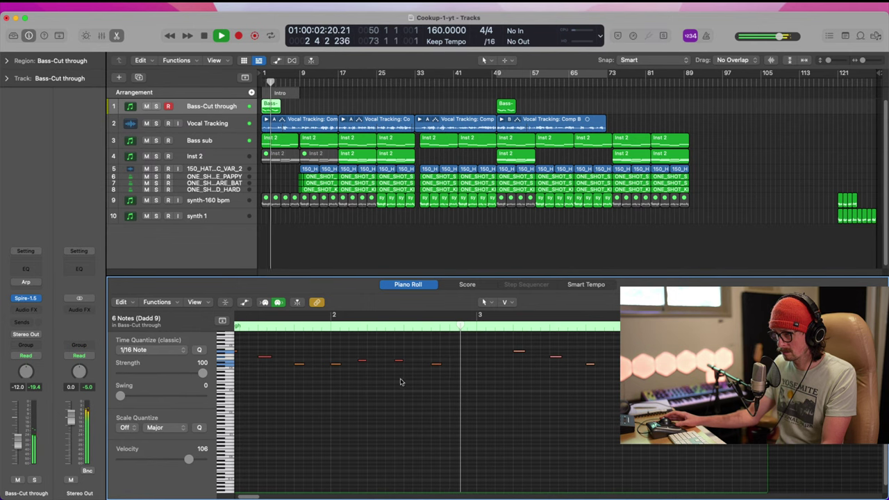
- Replay the edited bass phrase from bar 1 and check the single note near bar 4.4
{"action": "key", "text": "Return"}
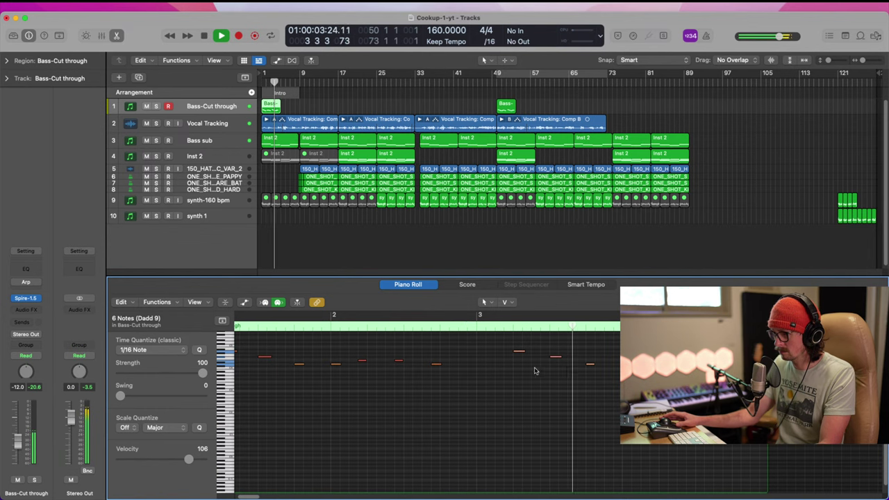
{"action": "key", "text": "space"}
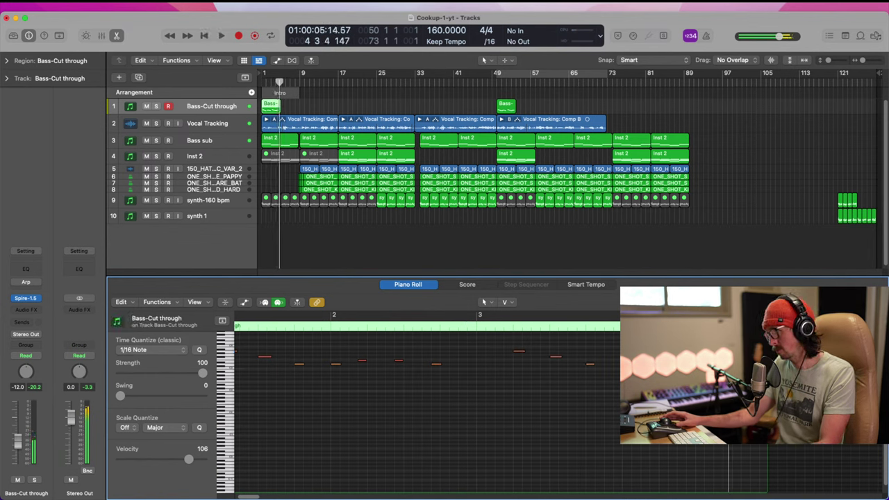
{"action": "left_click", "coordinate": [679, 357]}
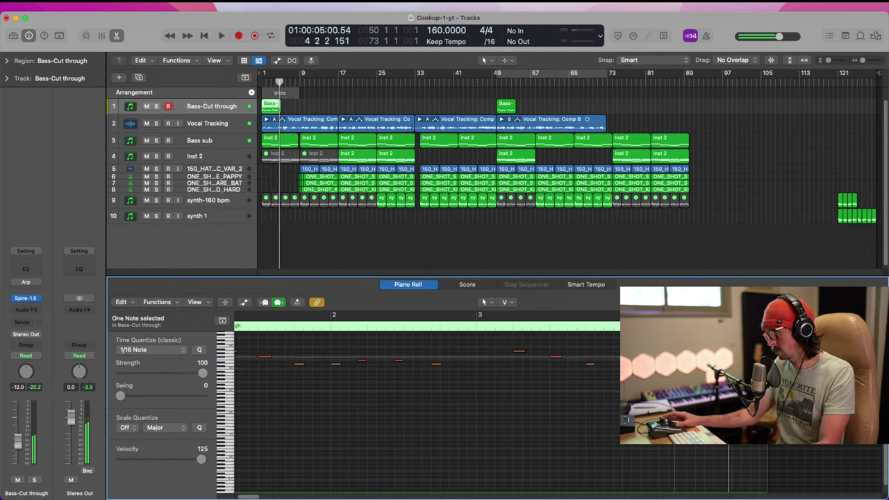
{"action": "double_click", "coordinate": [550, 324]}
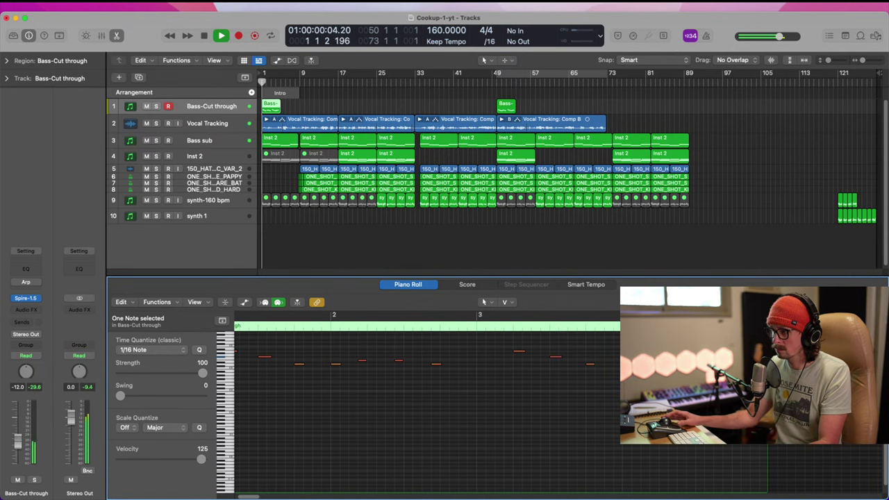
- Transpose all notes in the bar 1 Bass-Cut through region down an octave and copy the region to bar 5
{"action": "left_click", "coordinate": [402, 394]}
{"action": "key", "text": "super+a"}
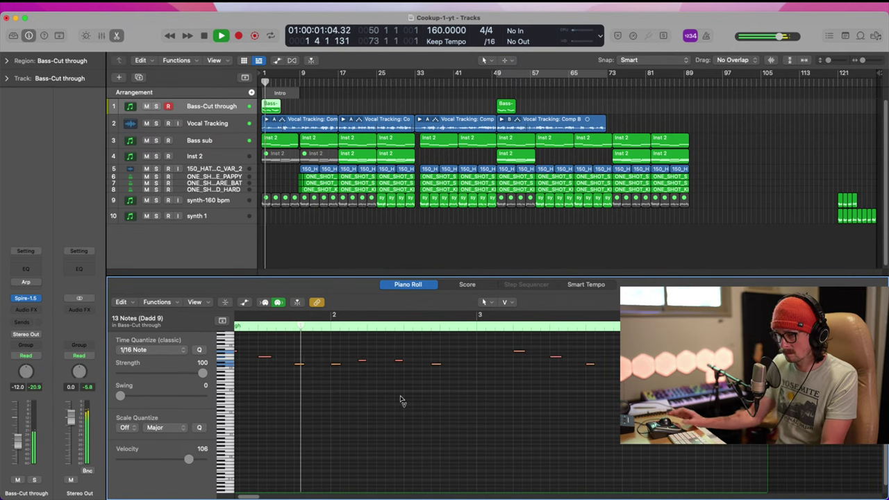
{"action": "key", "text": "shift+alt+Down"}
{"action": "key", "text": "space"}
{"action": "key", "text": "space"}
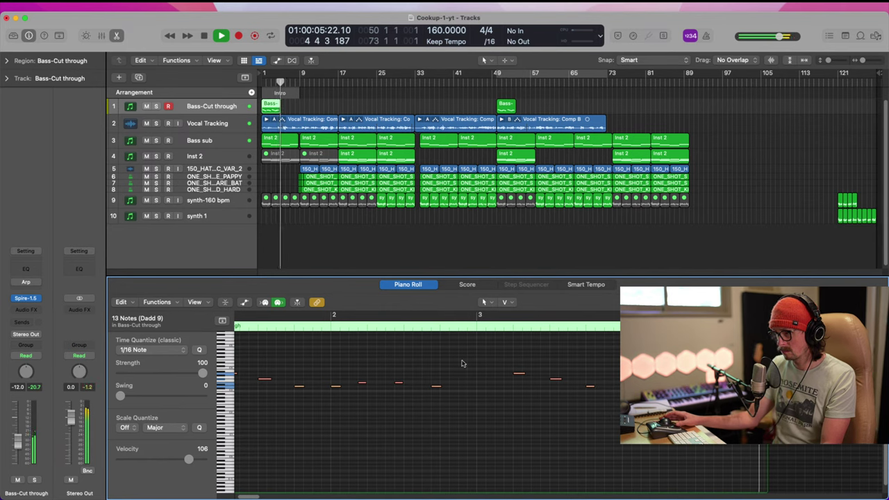
{"action": "left_click_drag", "start_coordinate": [271, 105], "coordinate": [361, 178]}
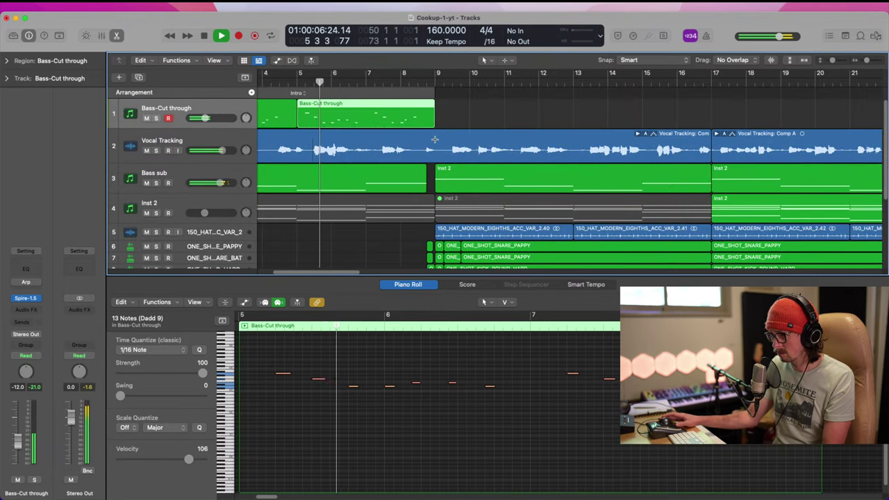
- Split the vocal comp at bar 9 and mute the Intro part before it
{"action": "double_click", "coordinate": [435, 140], "text": "super"}
{"action": "left_click", "coordinate": [389, 145]}
{"action": "key", "text": "ctrl+m"}
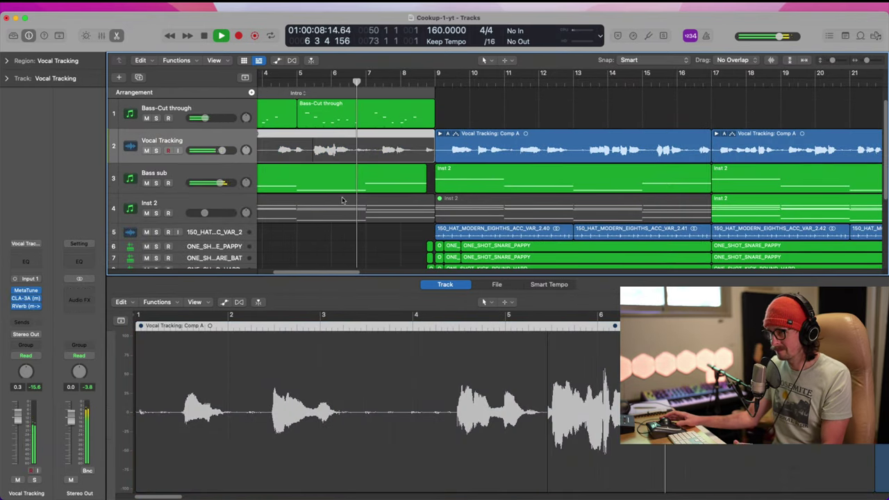
- Duplicate the Vocal Tracking track as an empty track with the same settings and return to the project start
{"action": "left_click", "coordinate": [308, 169], "text": "ctrl+alt"}
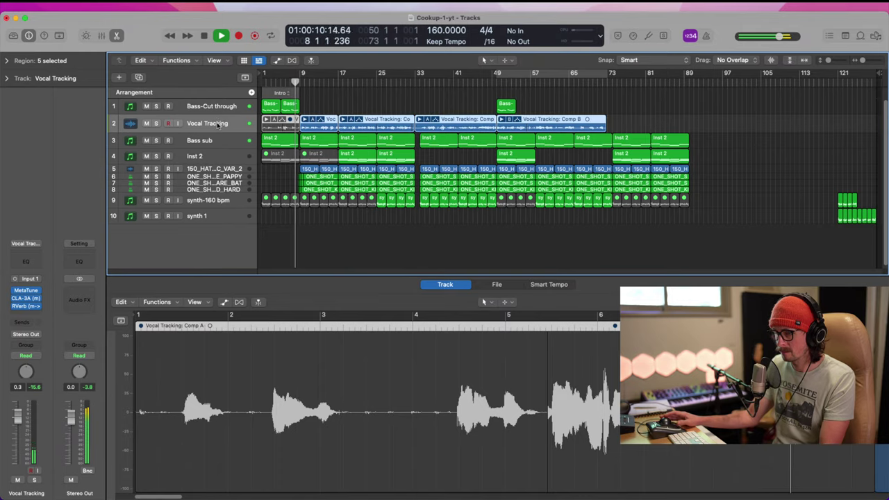
{"action": "key", "text": "super+d"}
{"action": "key", "text": "Return"}
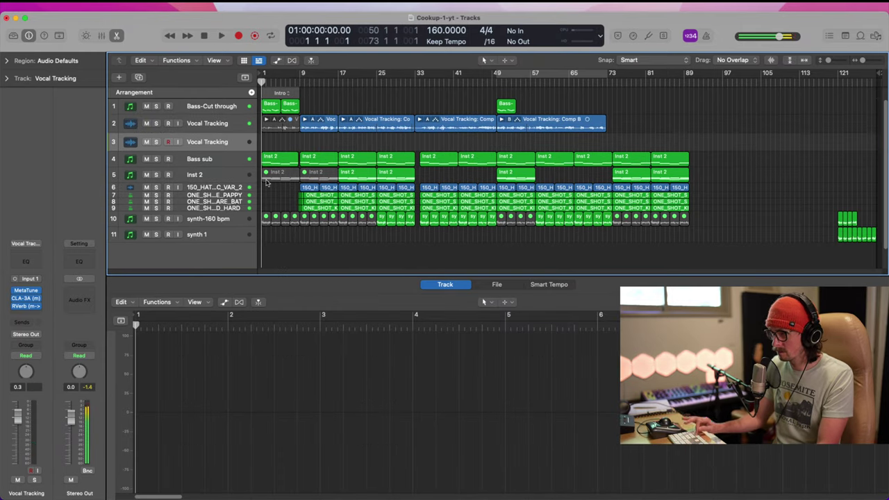
- On the new vocal track, set RVerb's Wet/Dry to 74.6 and PreDelay to 51.1 with input monitoring on
{"action": "left_click", "coordinate": [26, 307]}
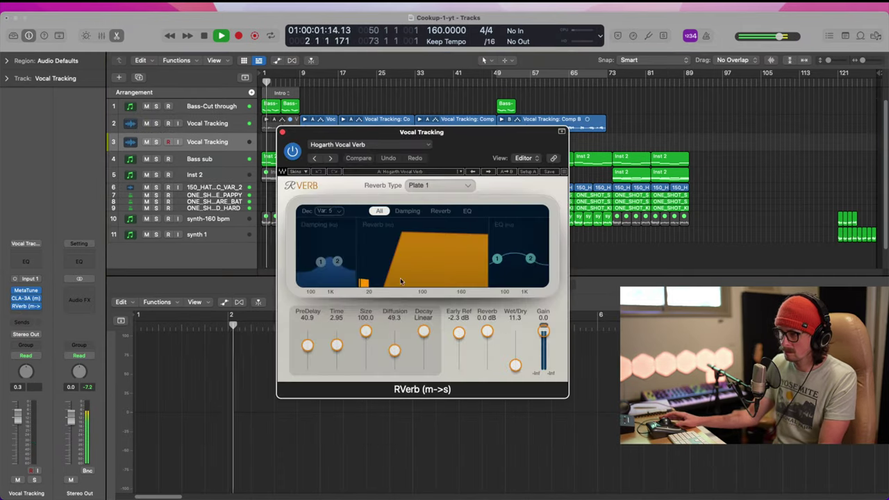
{"action": "left_click_drag", "start_coordinate": [515, 365], "coordinate": [526, 322]}
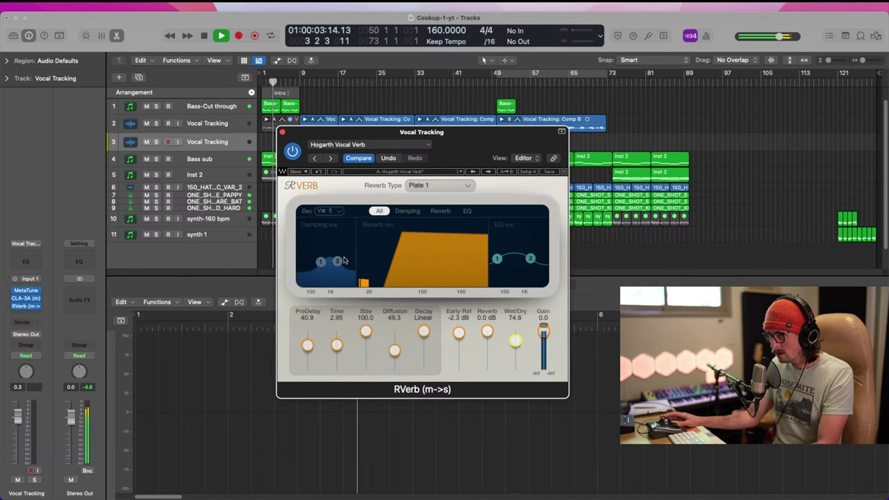
{"action": "left_click", "coordinate": [178, 141]}
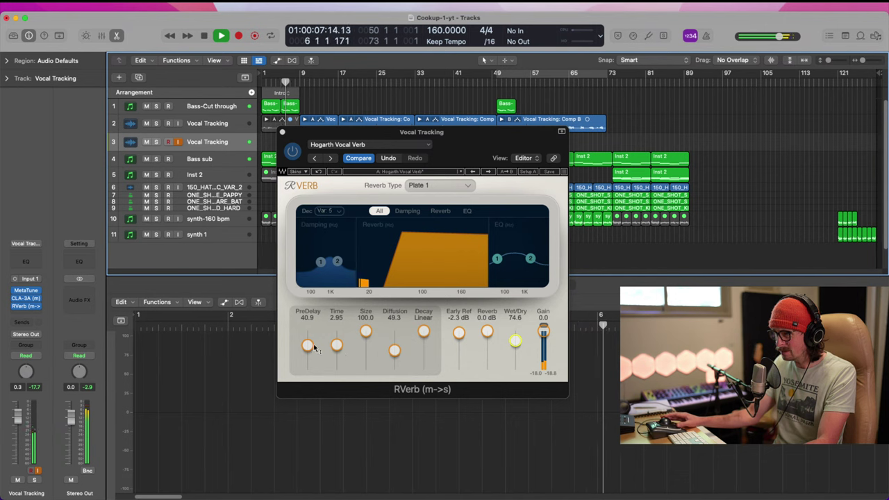
{"action": "left_click_drag", "start_coordinate": [308, 345], "coordinate": [310, 341]}
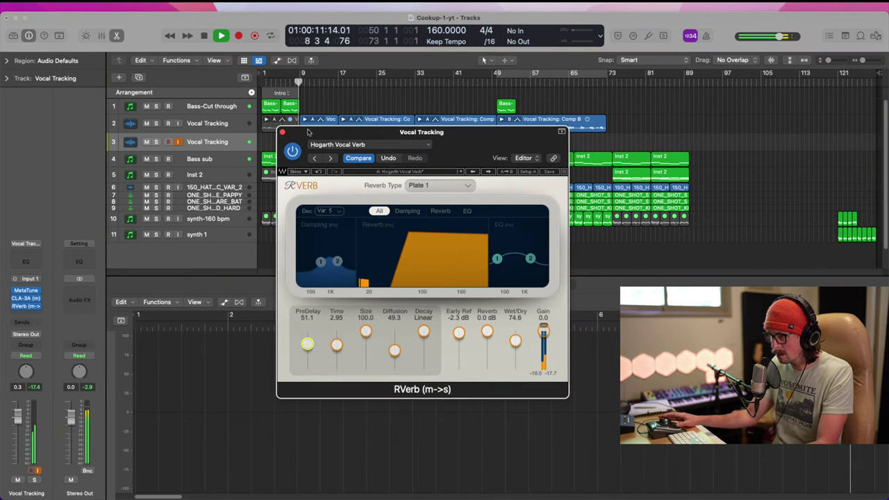
{"action": "left_click", "coordinate": [282, 132]}
{"action": "key", "text": "Return"}
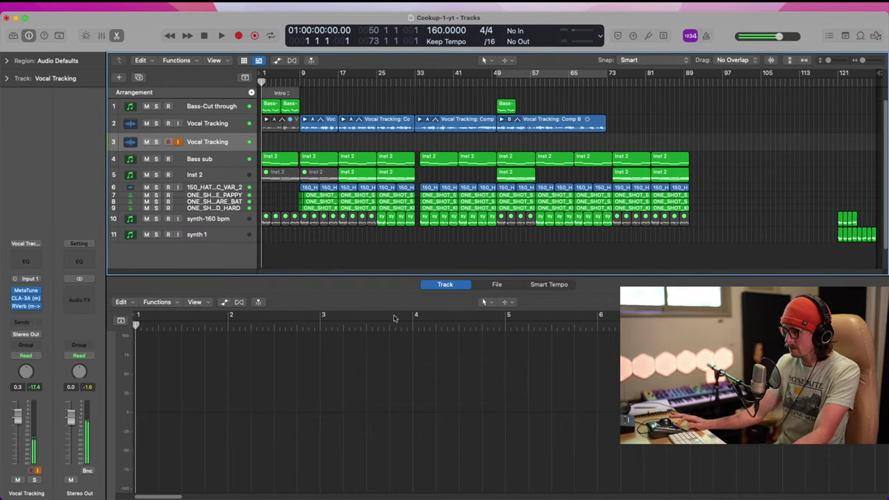
- Record three vocal takes on the new track, each from bar 1 through the Intro to just past bar 9
{"action": "key", "text": "r"}
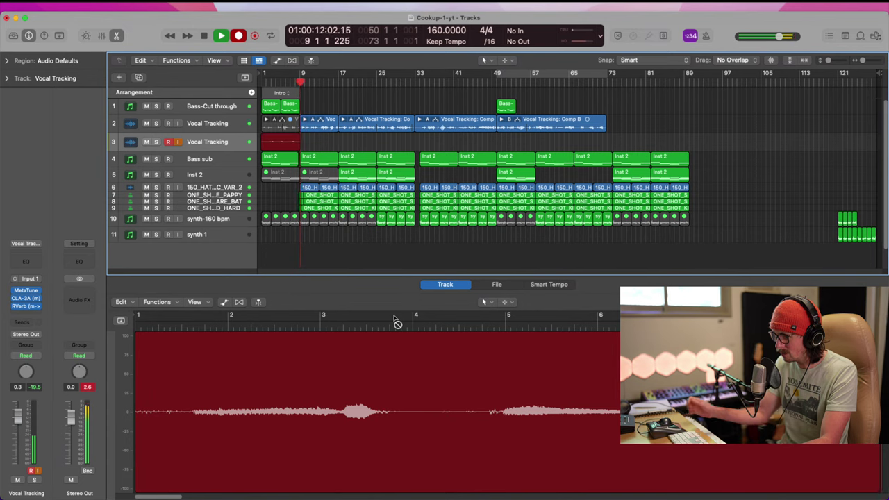
{"action": "key", "text": "space"}
{"action": "key", "text": "Return"}
{"action": "key", "text": "r"}
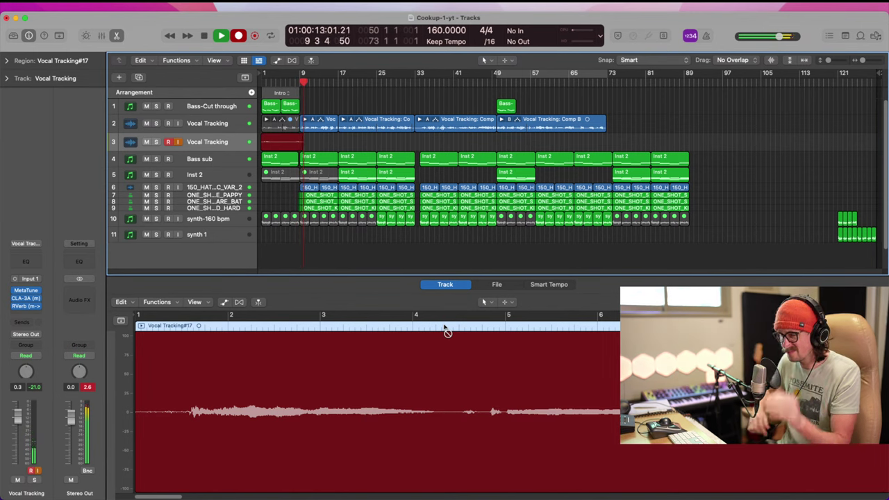
{"action": "key", "text": "space"}
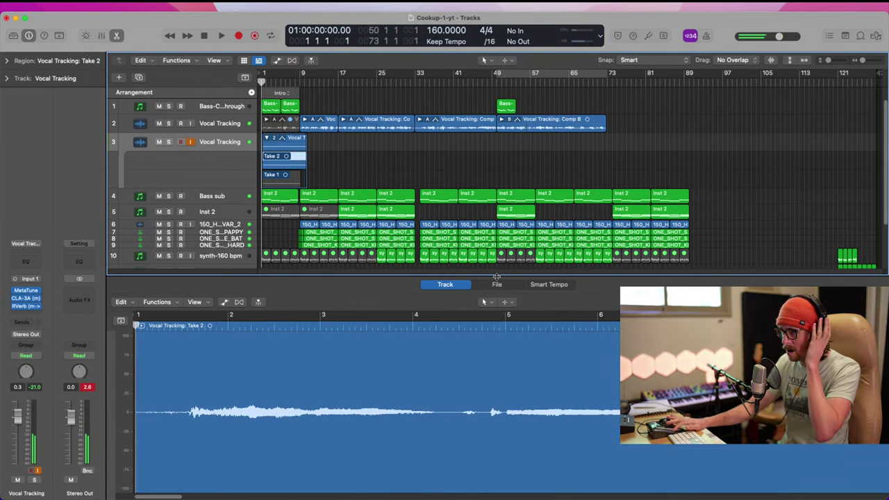
{"action": "key", "text": "r"}
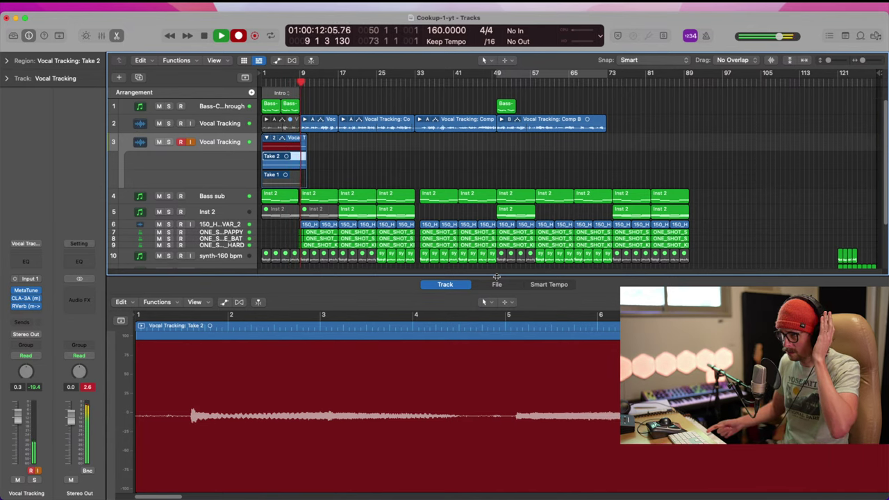
{"action": "key", "text": "space"}
- Collapse the take folder and play the new vocal comp from the start to check its first note's timing up close
{"action": "key", "text": "space"}
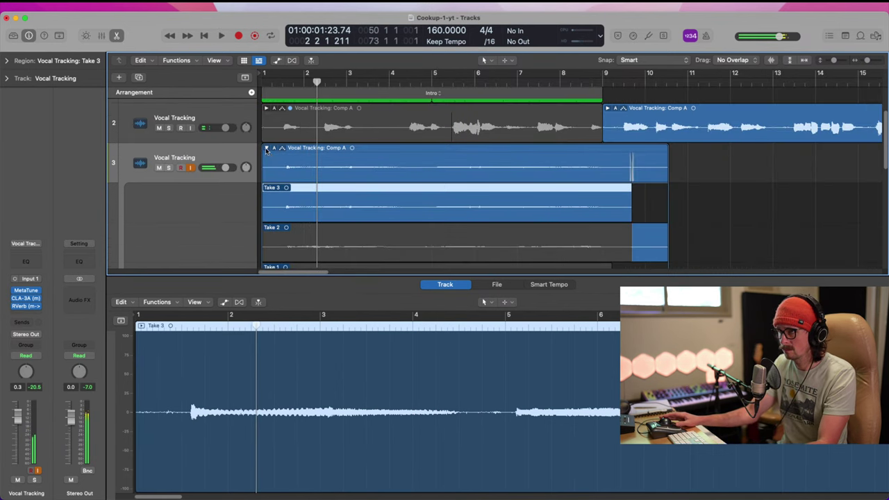
{"action": "left_click", "coordinate": [267, 148]}
{"action": "left_click_drag", "start_coordinate": [339, 147], "coordinate": [267, 189]}
{"action": "key", "text": "space"}
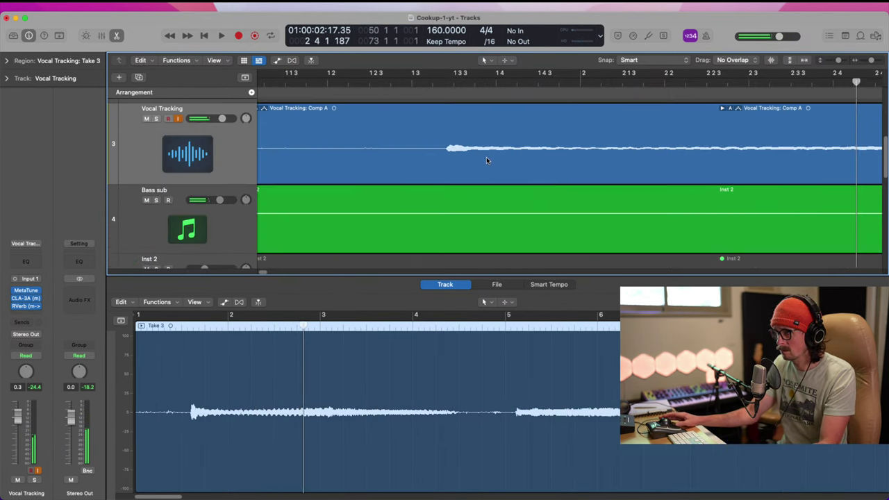
{"action": "key", "text": "Return"}
{"action": "key", "text": "space"}
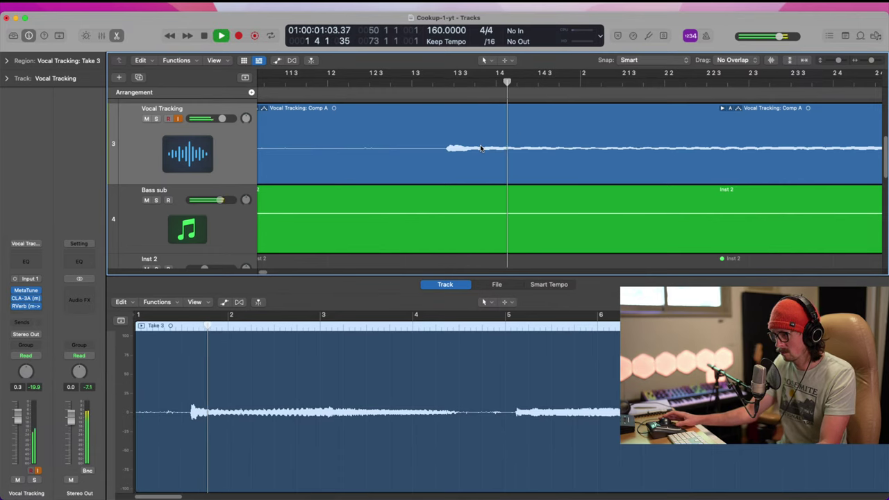
{"action": "key", "text": "space"}
{"action": "left_click", "coordinate": [474, 116]}
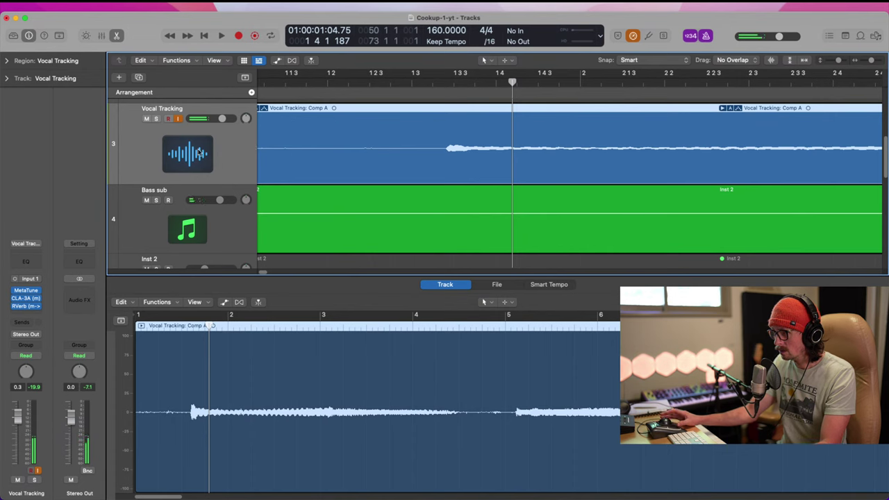
- With Low Latency Mode and the metronome on, record a fourth Intro take from bar 1, discarding the false start near bar 1.4
{"action": "key", "text": "r"}
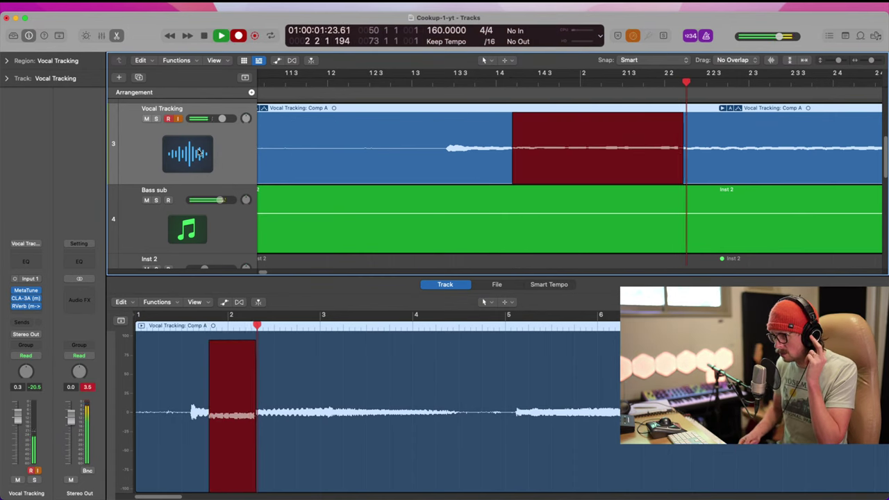
{"action": "key", "text": "space"}
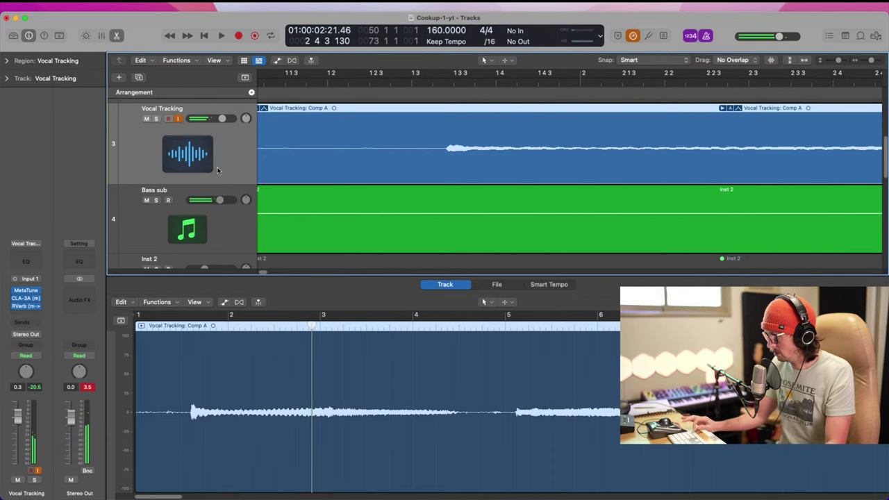
{"action": "key", "text": "r"}
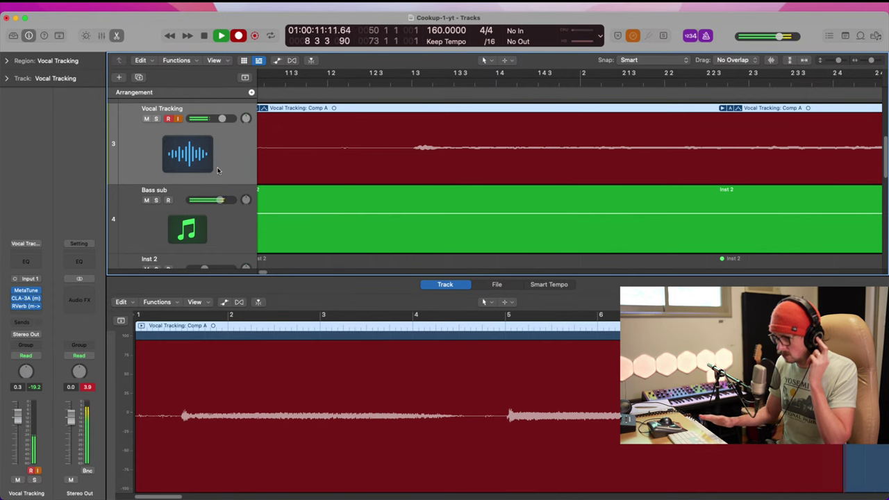
{"action": "key", "text": "space"}
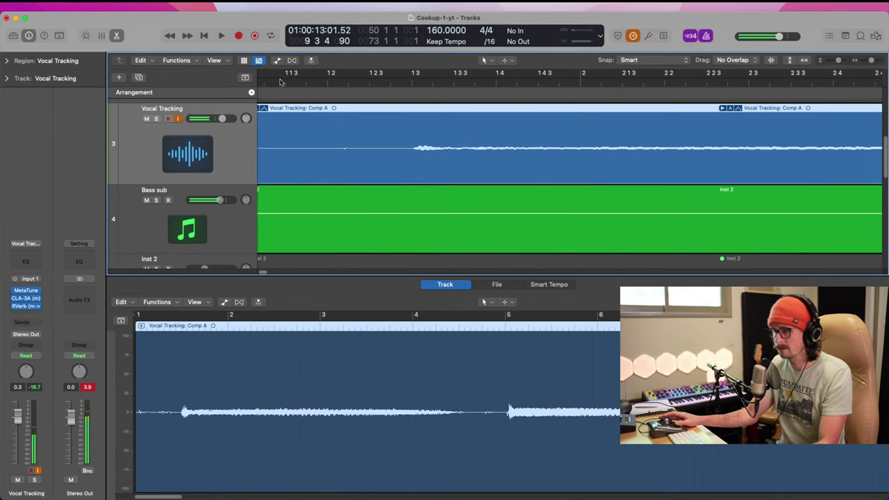
- Play the fourth take back from bar 1 with input monitoring off and check it against the arrangement
{"action": "key", "text": "space"}
{"action": "key", "text": "space"}
{"action": "key", "text": "Return"}
{"action": "key", "text": "space"}
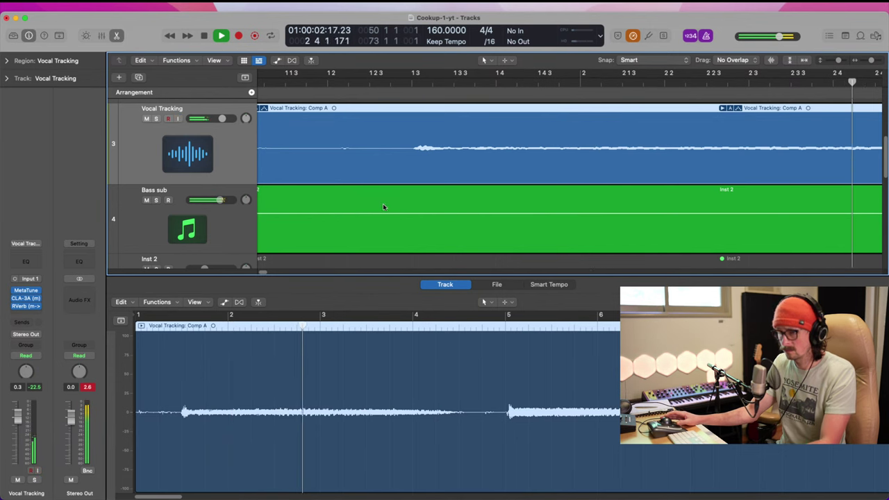
{"action": "key", "text": "z"}
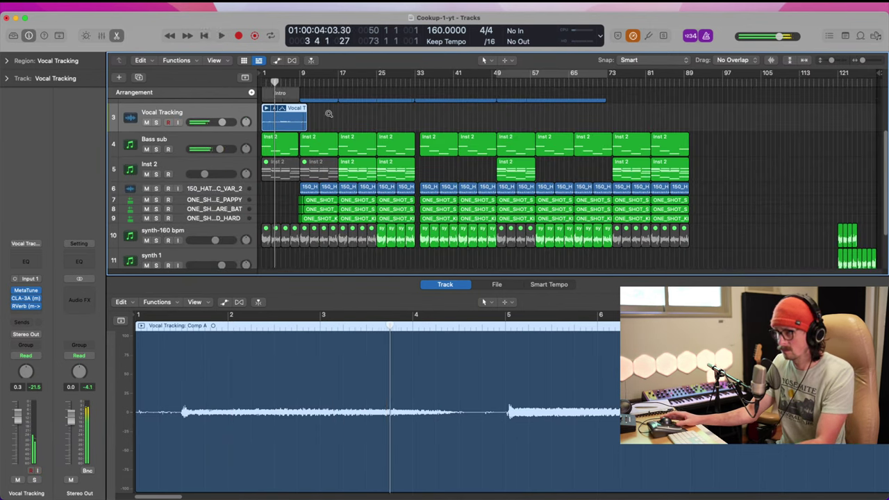
{"action": "key", "text": "z"}
{"action": "key", "text": "space"}
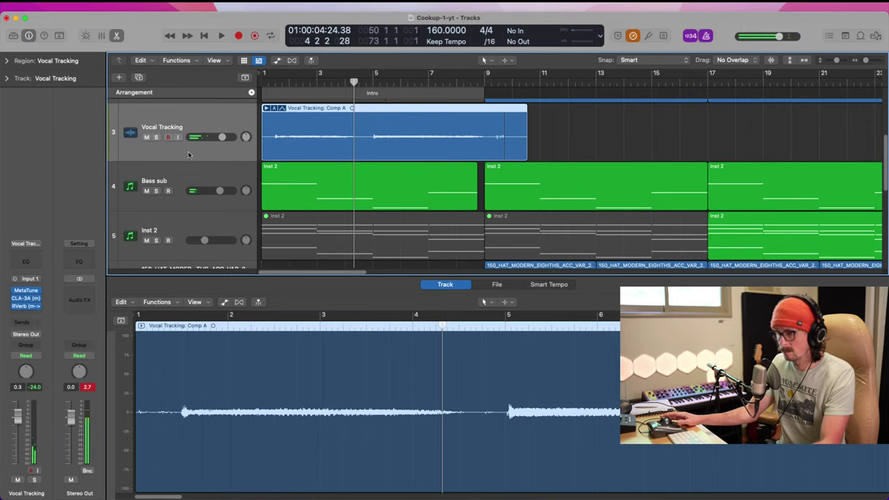
- Duplicate the second vocal track, panning the original left to -32 and the empty copy right to +26
{"action": "key", "text": "super+d"}
{"action": "key", "text": "space"}
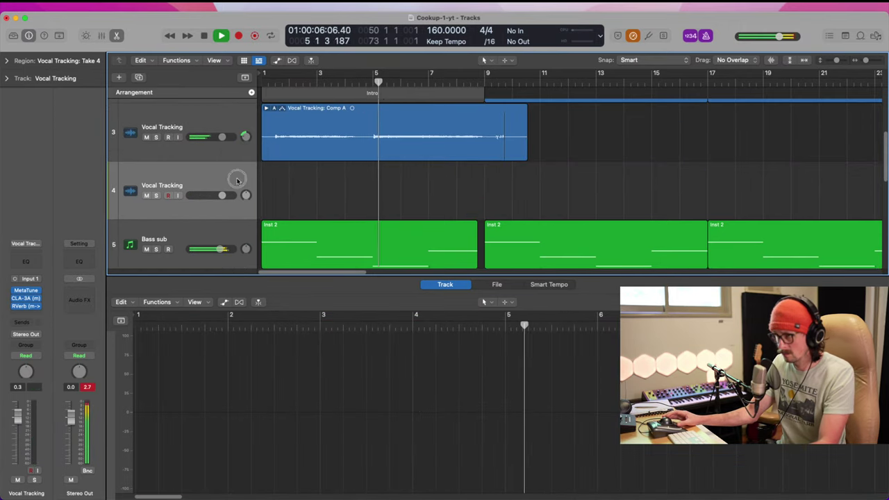
{"action": "left_click_drag", "start_coordinate": [246, 195], "coordinate": [247, 181]}
{"action": "key", "text": "space"}
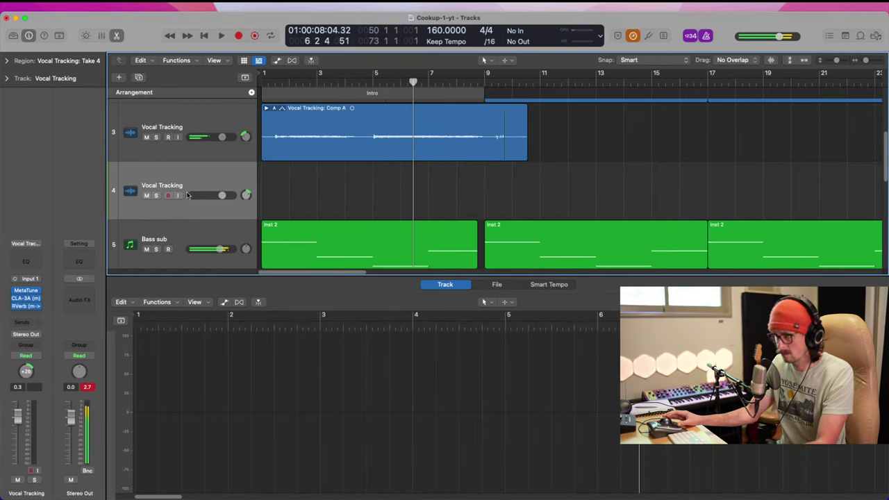
- Record an Intro vocal double from bar 1 to just past bar 9 on the right-panned track
{"action": "key", "text": "Return"}
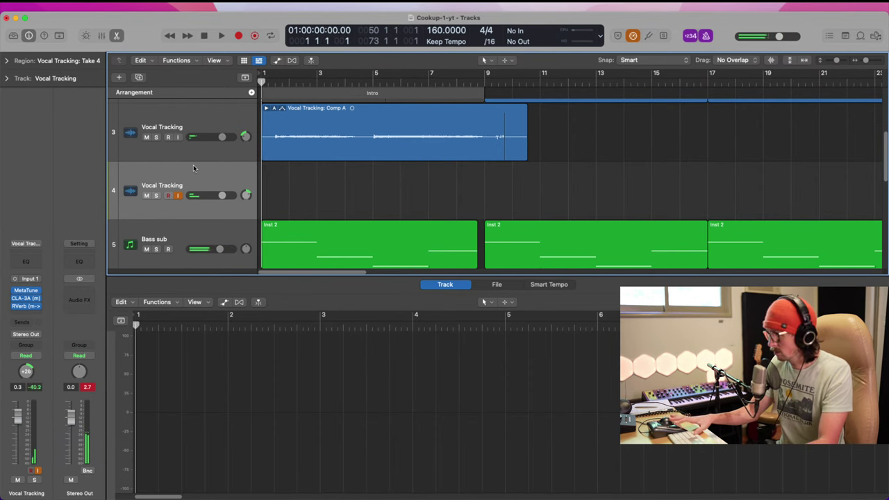
{"action": "key", "text": "r"}
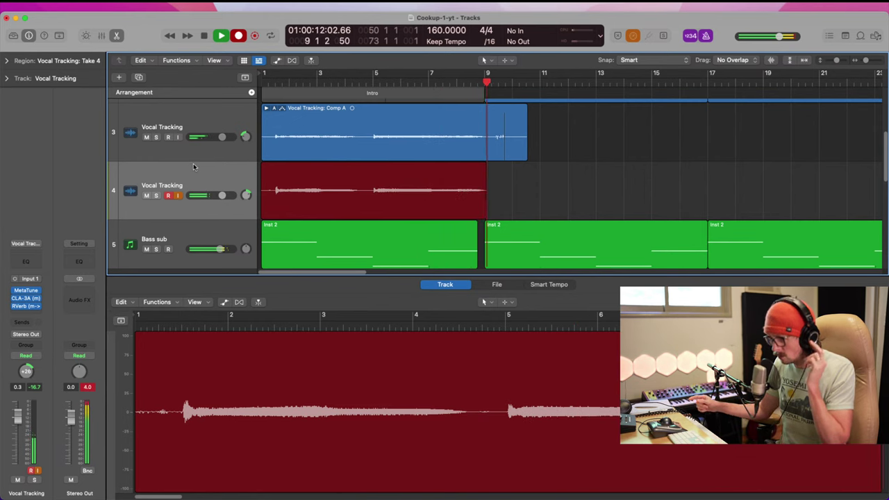
{"action": "key", "text": "space"}
- Split both panned vocal regions at bar 9 and delete the parts after it
{"action": "key", "text": "space"}
{"action": "left_click_drag", "start_coordinate": [456, 123], "coordinate": [573, 265]}
{"action": "key", "text": "space"}
{"action": "left_click_drag", "start_coordinate": [526, 182], "coordinate": [415, 145]}
{"action": "left_click", "coordinate": [415, 145]}
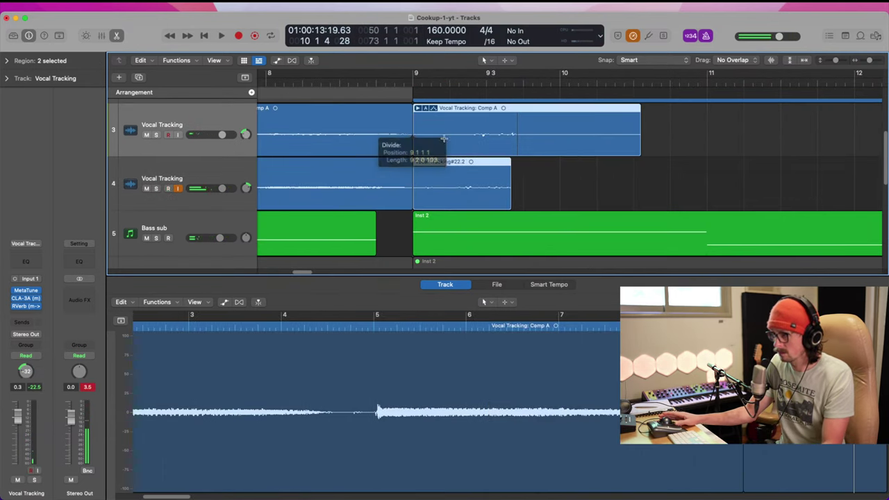
{"action": "key", "text": "Delete"}
- Play the trimmed, panned Intro vocals from bar 1 and view them within the whole arrangement
{"action": "key", "text": "space"}
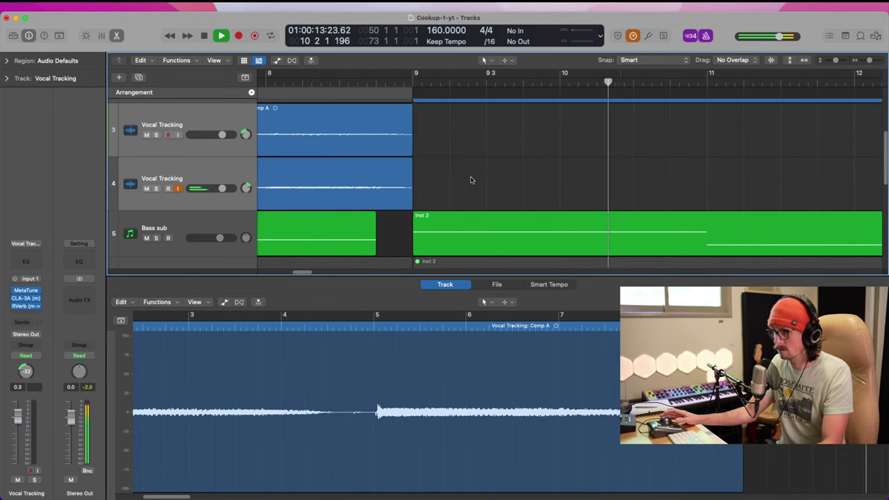
{"action": "left_click", "coordinate": [471, 180], "text": "ctrl+alt"}
{"action": "key", "text": "space"}
{"action": "key", "text": "Return"}
{"action": "key", "text": "space"}
{"action": "left_click", "coordinate": [470, 180], "text": "ctrl+alt"}
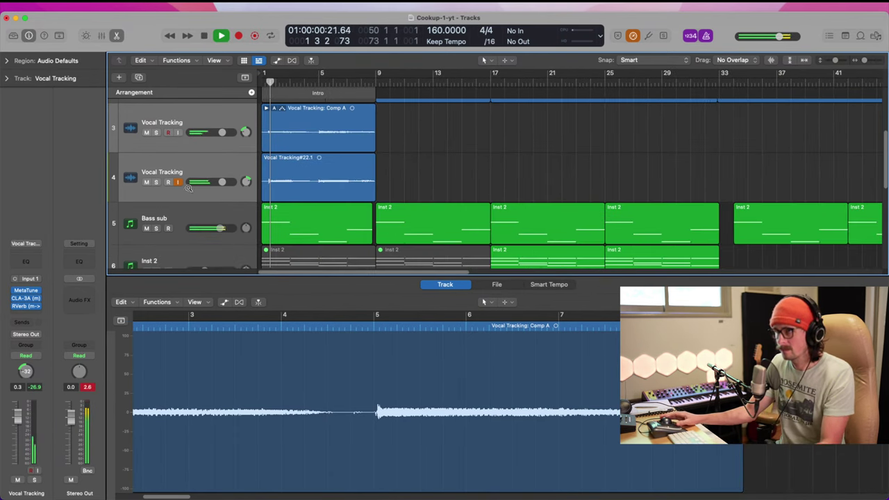
{"action": "left_click", "coordinate": [522, 183], "text": "ctrl+alt"}
{"action": "key", "text": "space"}
{"action": "scroll", "coordinate": [332, 159], "scroll_direction": "up", "scroll_amount": 2}
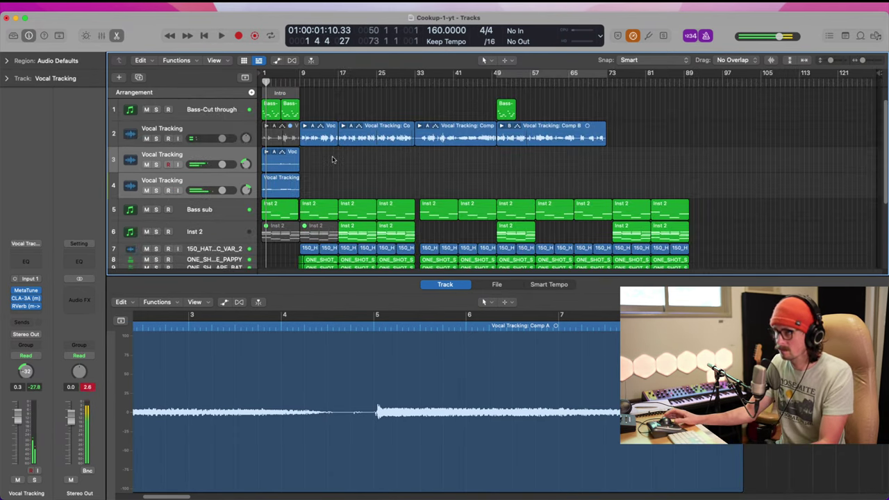
- Duplicate the first vocal track as an empty track and mute the original's comps at bars 9 and 17
{"action": "left_click", "coordinate": [206, 133]}
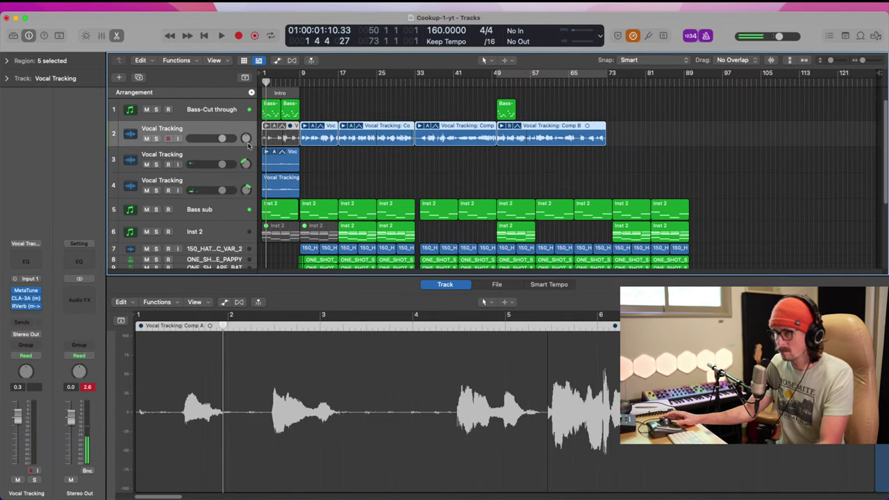
{"action": "key", "text": "super+d"}
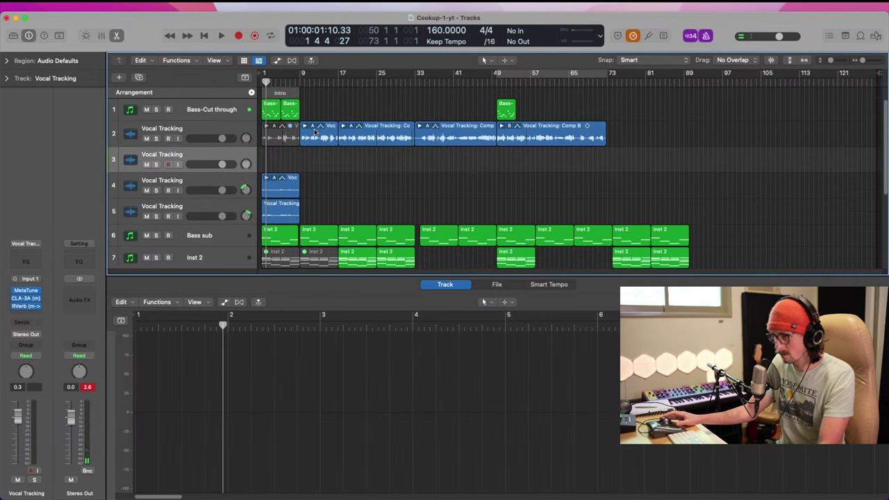
{"action": "left_click", "coordinate": [315, 132]}
{"action": "left_click", "coordinate": [337, 135]}
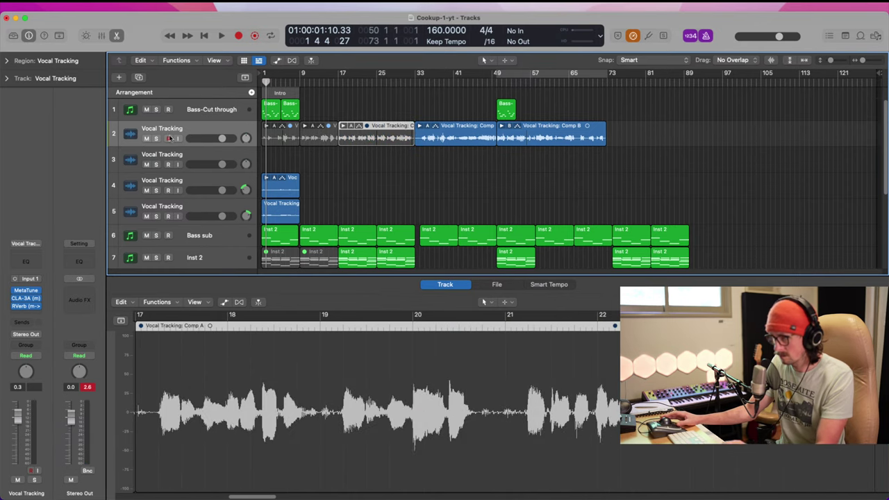
- Try recording a main vocal take from bar 1 to about bar 9 on the empty duplicated track and delete it
{"action": "left_click", "coordinate": [167, 158]}
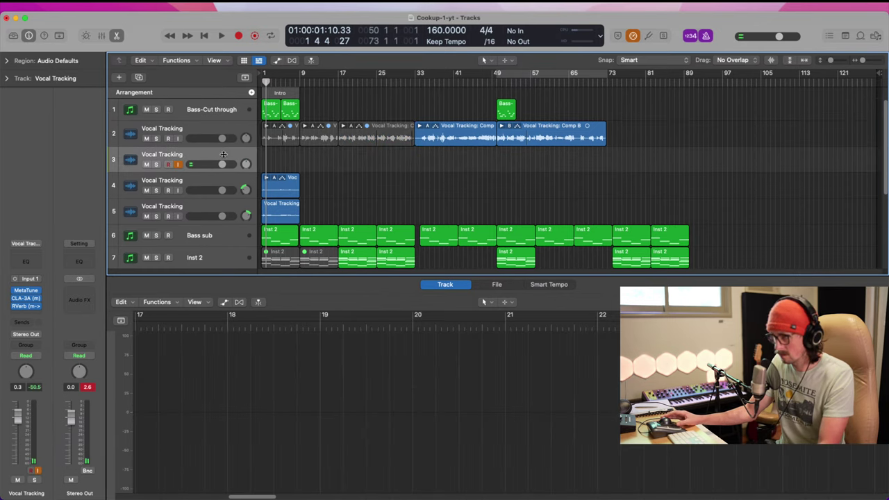
{"action": "key", "text": "Return"}
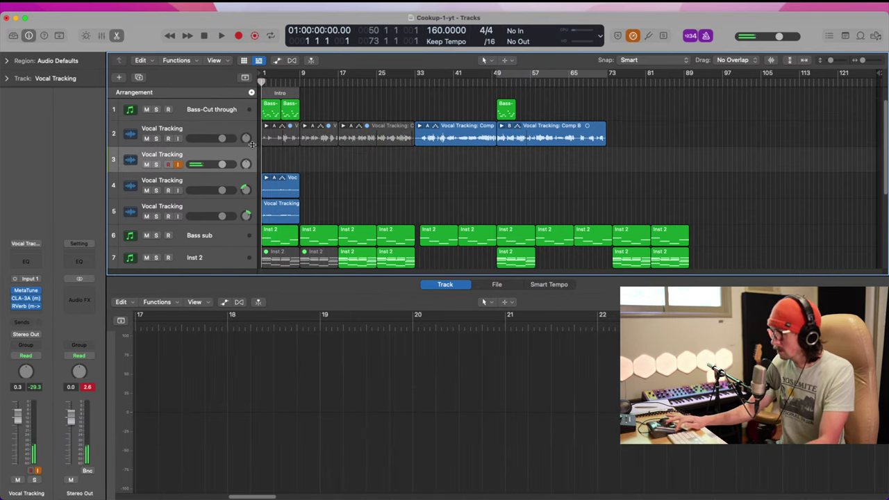
{"action": "key", "text": "r"}
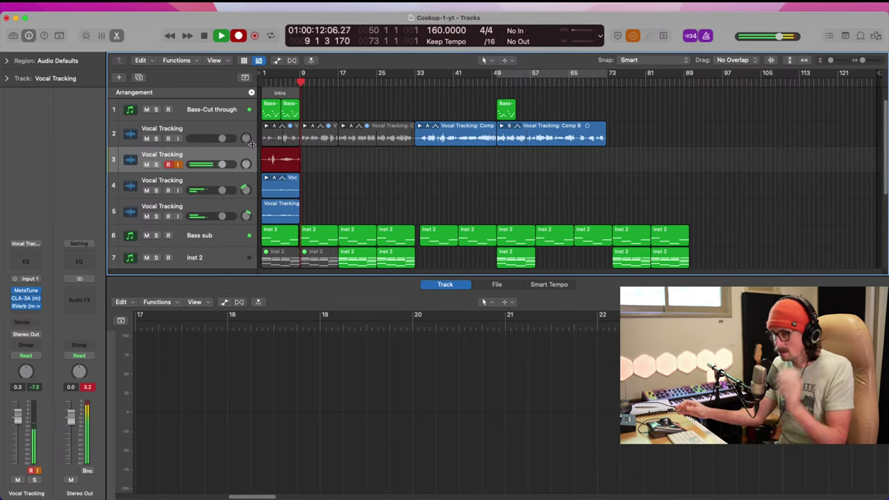
{"action": "key", "text": "space"}
{"action": "key", "text": "Delete"}
{"action": "key", "text": "r"}
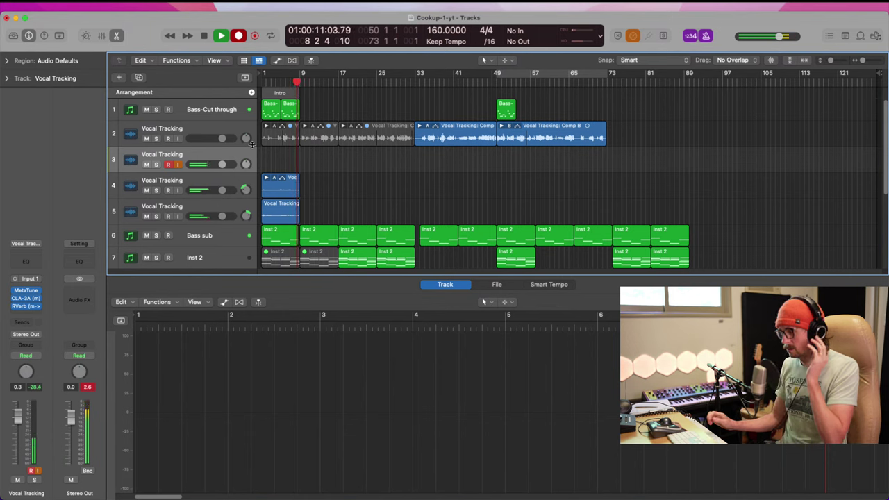
{"action": "key", "text": "space"}
- Record a main vocal take from bar 1 to about bar 35 on the empty duplicated track and play back its opening bars
{"action": "key", "text": "Return"}
{"action": "key", "text": "r"}
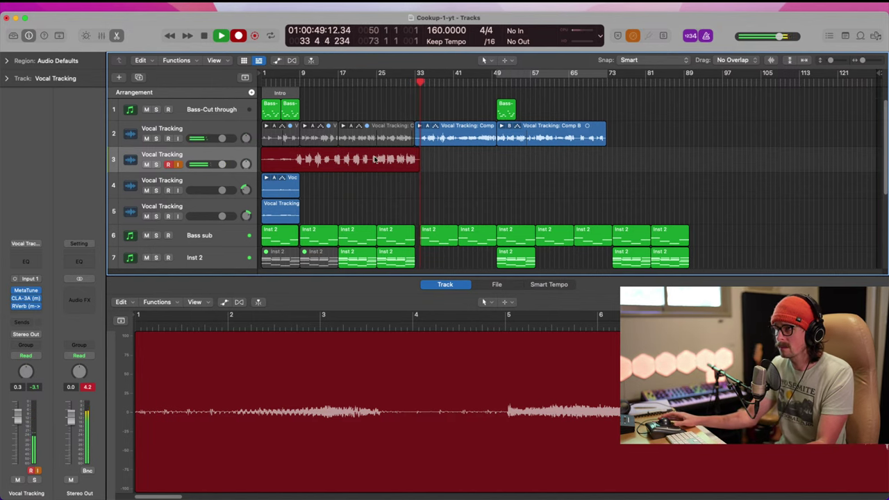
{"action": "key", "text": "space"}
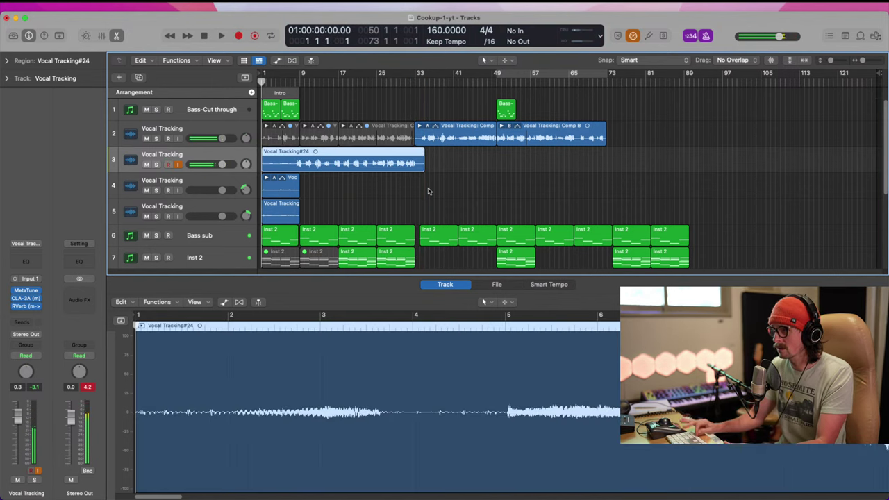
{"action": "key", "text": "space"}
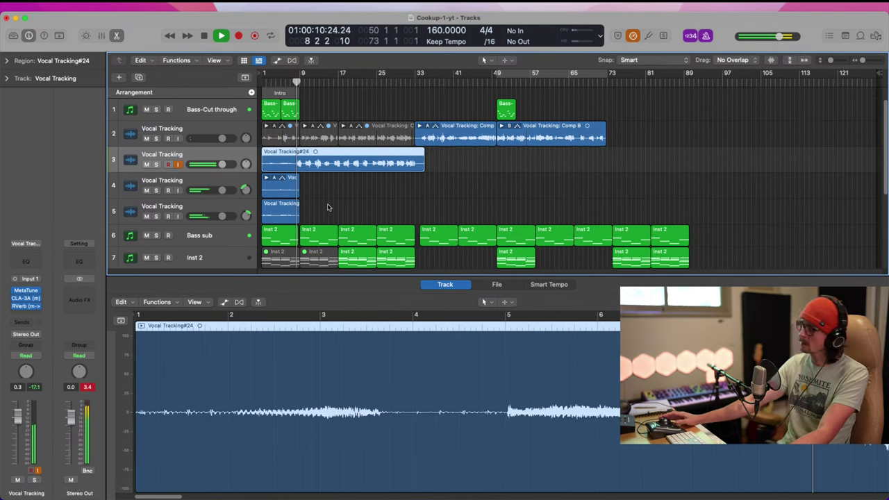
{"action": "key", "text": "space"}
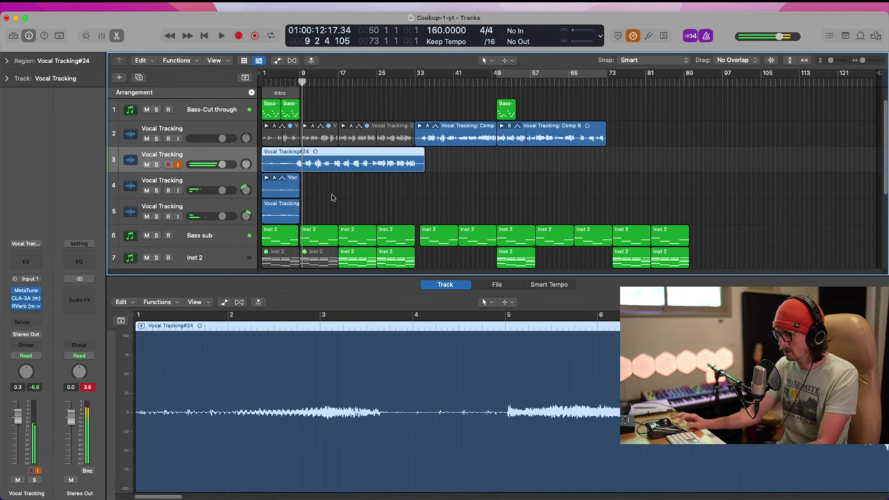
- Record a second main vocal take over the first, from bar 1 to about bar 25
{"action": "key", "text": "Return"}
{"action": "key", "text": "r"}
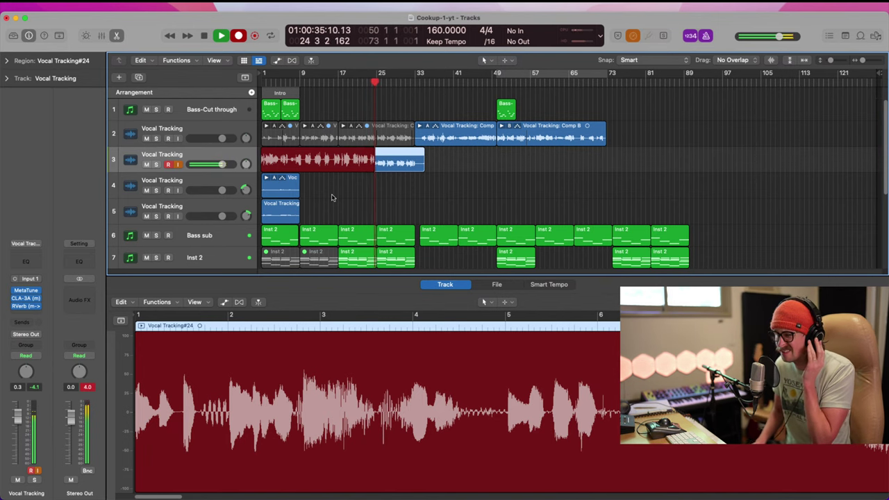
{"action": "key", "text": "space"}
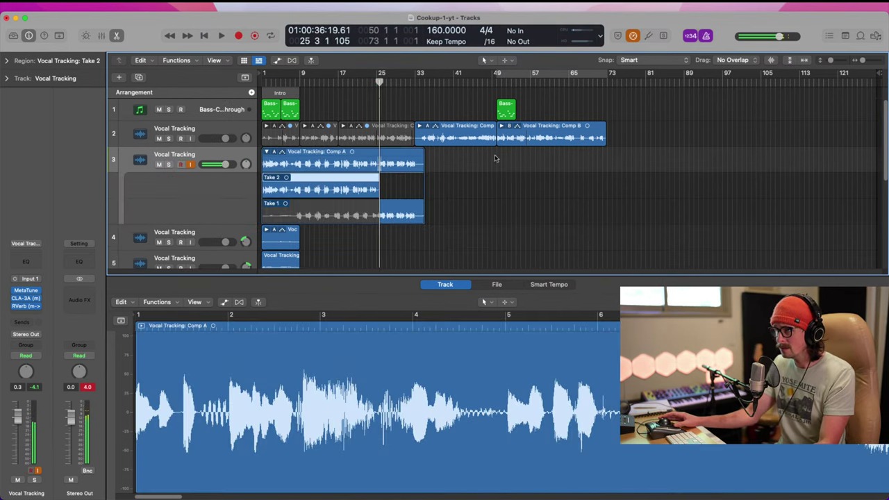
- Play the transition between the two takes and move their comp boundary earlier, to just after bar 24
{"action": "left_click_drag", "start_coordinate": [364, 121], "coordinate": [437, 200]}
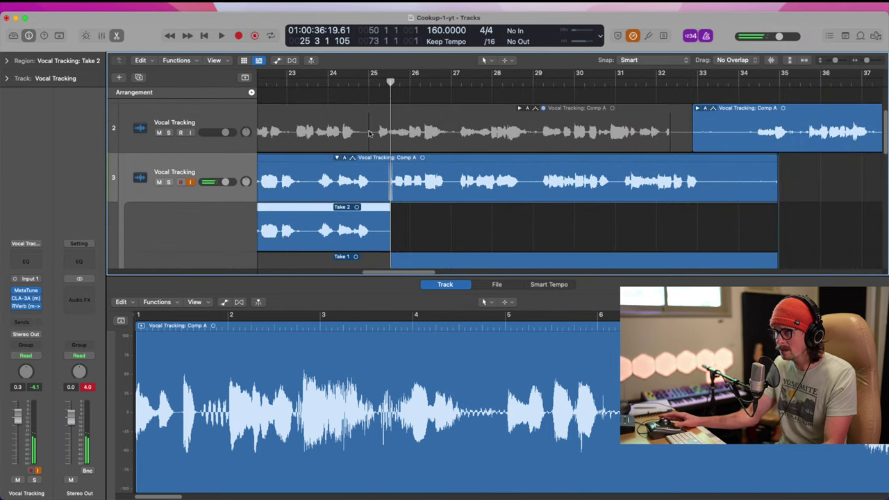
{"action": "left_click", "coordinate": [400, 133], "text": "ctrl+alt"}
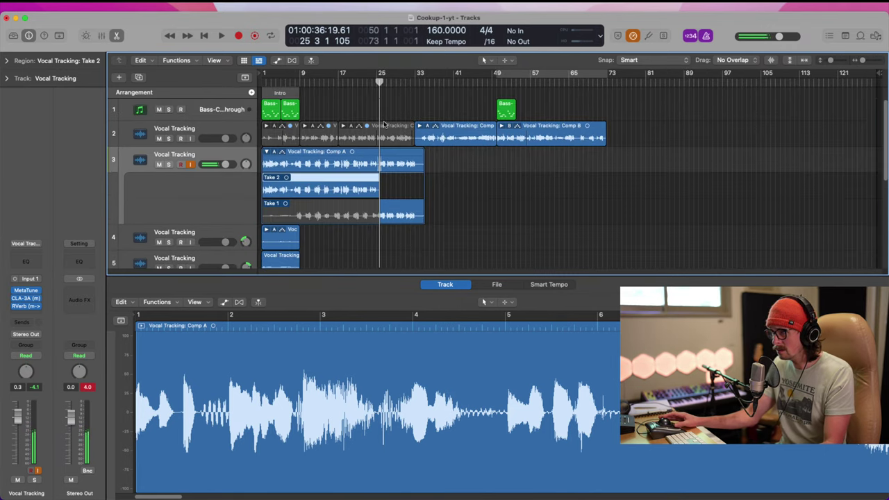
{"action": "left_click", "coordinate": [367, 86]}
{"action": "key", "text": "space"}
{"action": "left_click_drag", "start_coordinate": [345, 141], "coordinate": [426, 272]}
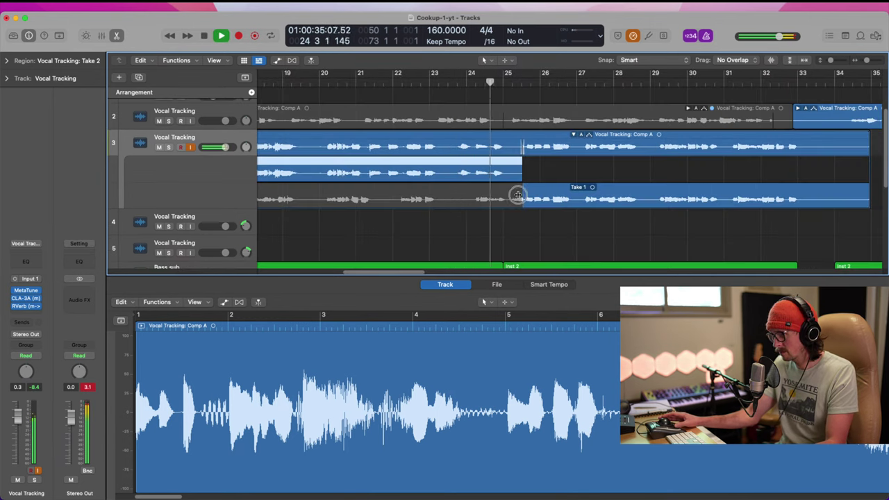
{"action": "left_click_drag", "start_coordinate": [517, 194], "coordinate": [473, 191]}
{"action": "left_click", "coordinate": [275, 180], "text": "ctrl+alt"}
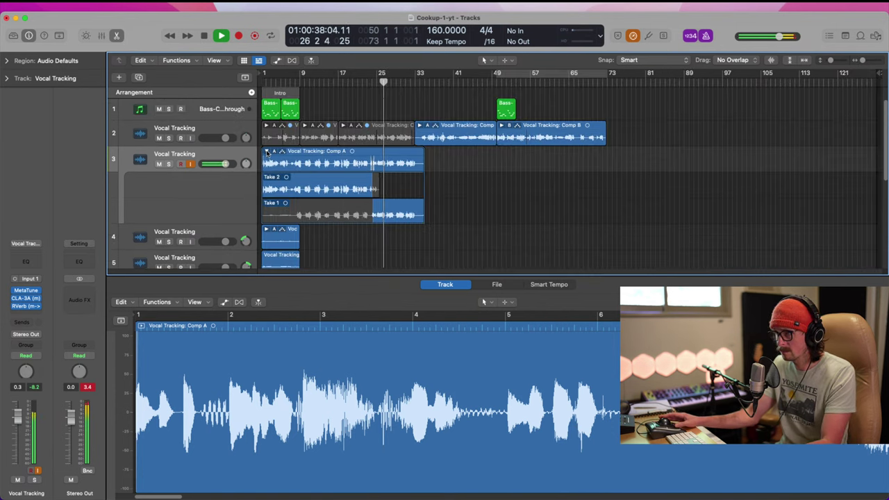
- Collapse the main vocal's take folder and duplicate its track as an empty track below
{"action": "left_click", "coordinate": [267, 151]}
{"action": "left_click", "coordinate": [228, 153]}
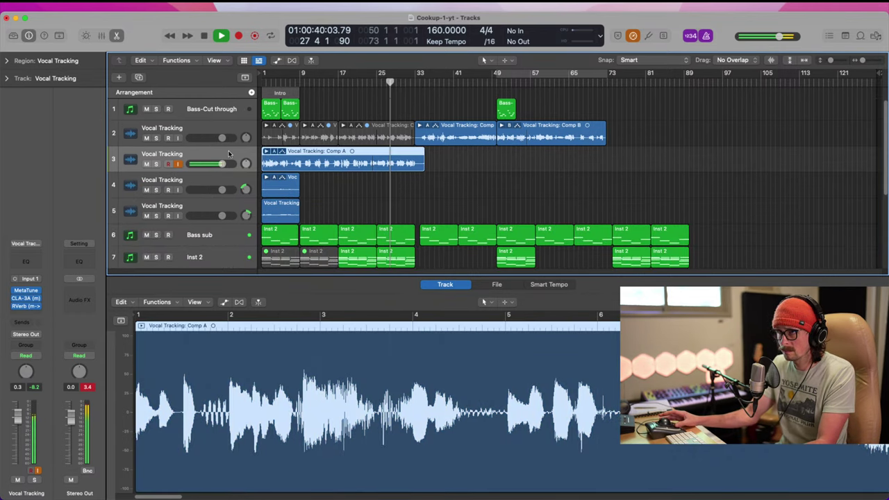
{"action": "key", "text": "super+d"}
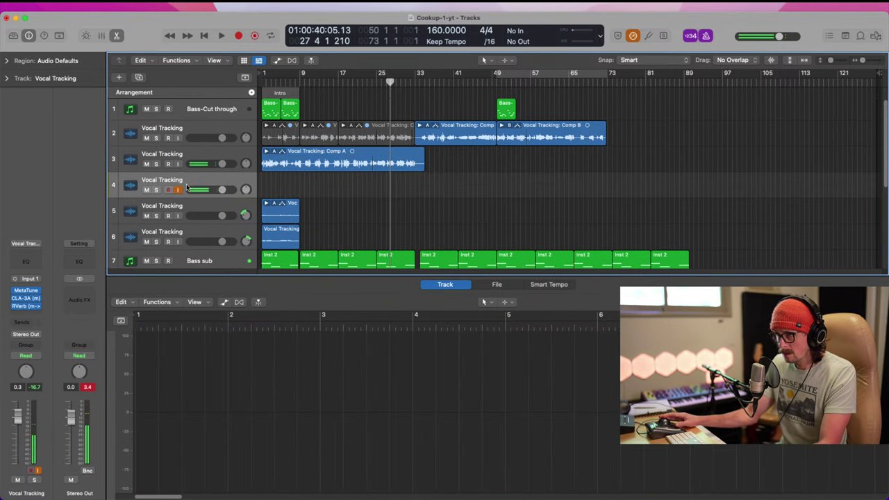
- Cycle bars 23 to 36 and try two vocal double takes from bar 23 on the new empty track
{"action": "left_click_drag", "start_coordinate": [368, 82], "coordinate": [431, 81]}
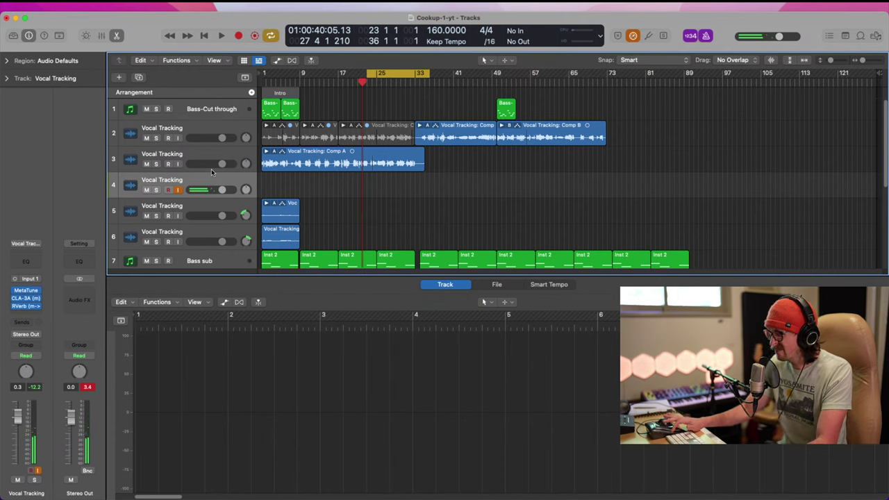
{"action": "key", "text": "r"}
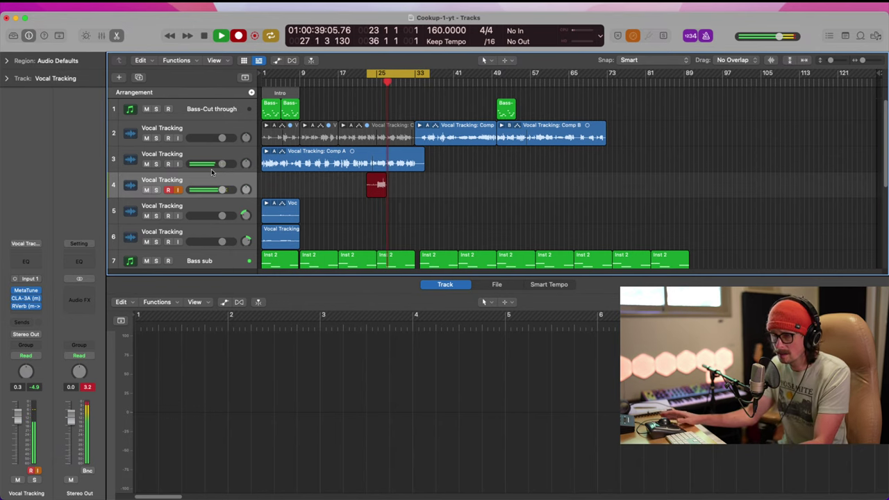
{"action": "key", "text": "space"}
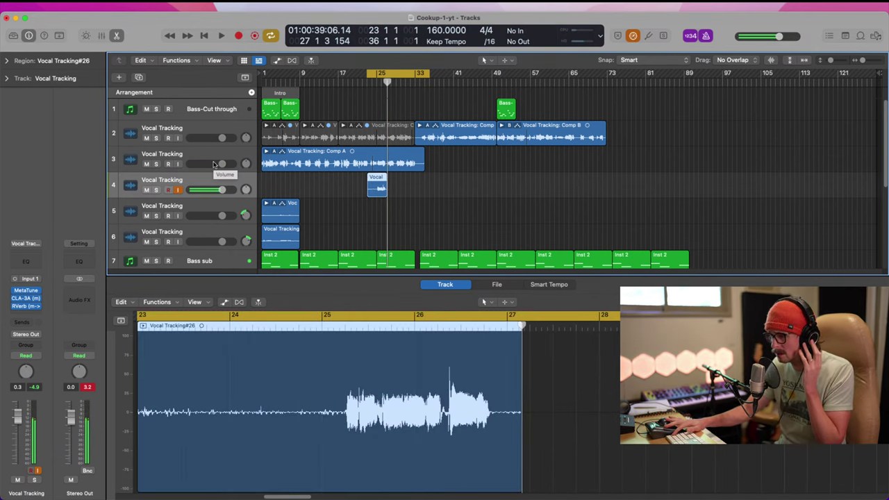
{"action": "key", "text": "r"}
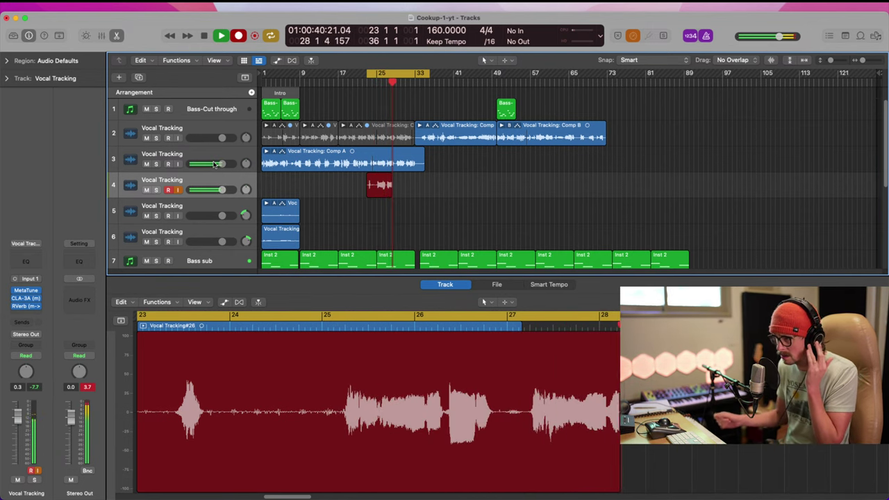
{"action": "key", "text": "space"}
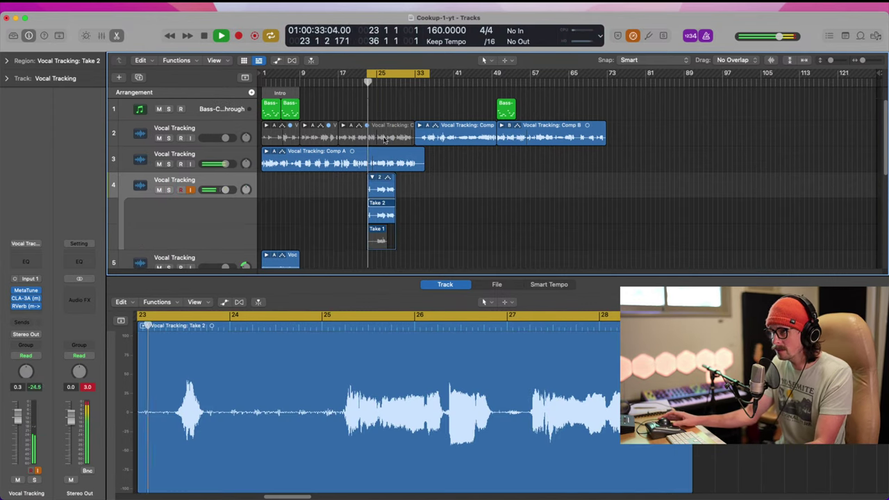
- Collapse the double's take folder and listen to it against the main vocal from bar 25
{"action": "left_click", "coordinate": [372, 179]}
{"action": "left_click", "coordinate": [374, 83]}
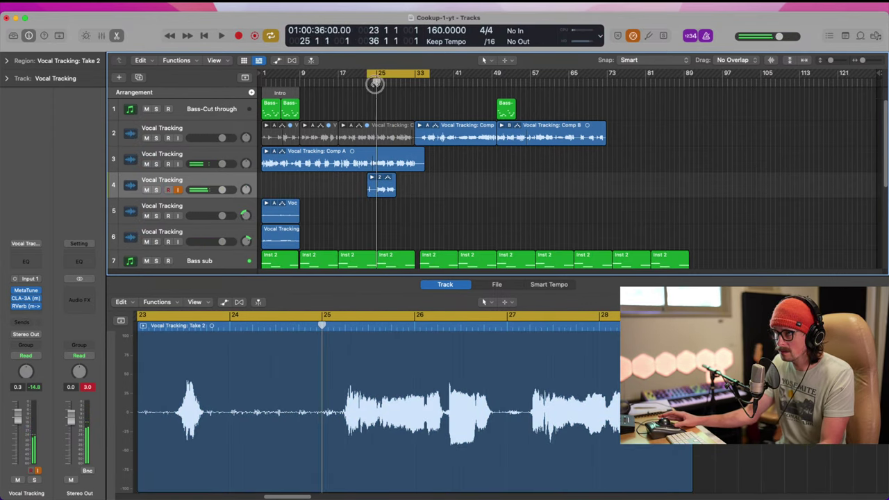
{"action": "key", "text": "space"}
{"action": "left_click_drag", "start_coordinate": [361, 143], "coordinate": [430, 224]}
{"action": "key", "text": "space"}
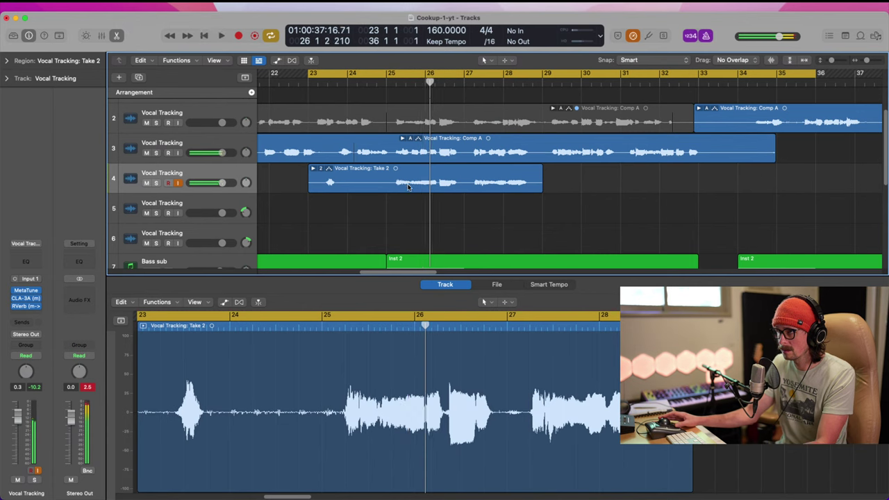
- Delete the double's take folder with both recorded audio files, and set the cycle range to bars 25 to 32
{"action": "left_click", "coordinate": [434, 182]}
{"action": "key", "text": "BackSpace"}
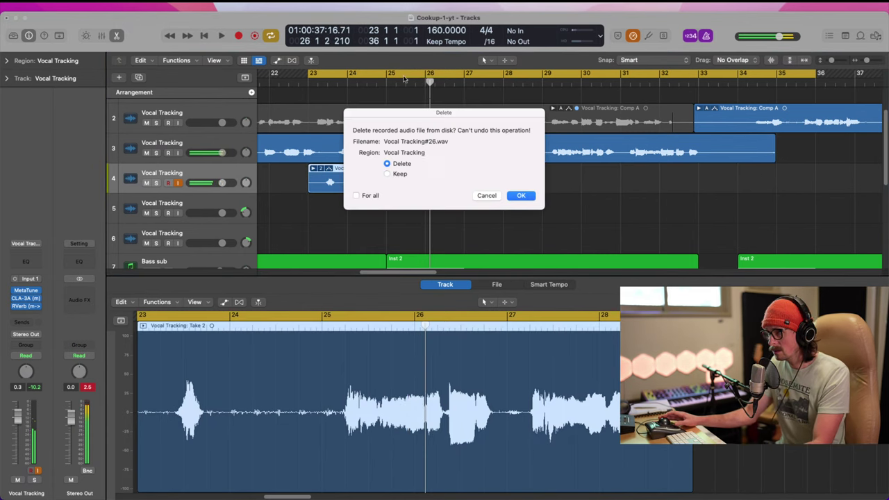
{"action": "left_click", "coordinate": [517, 196]}
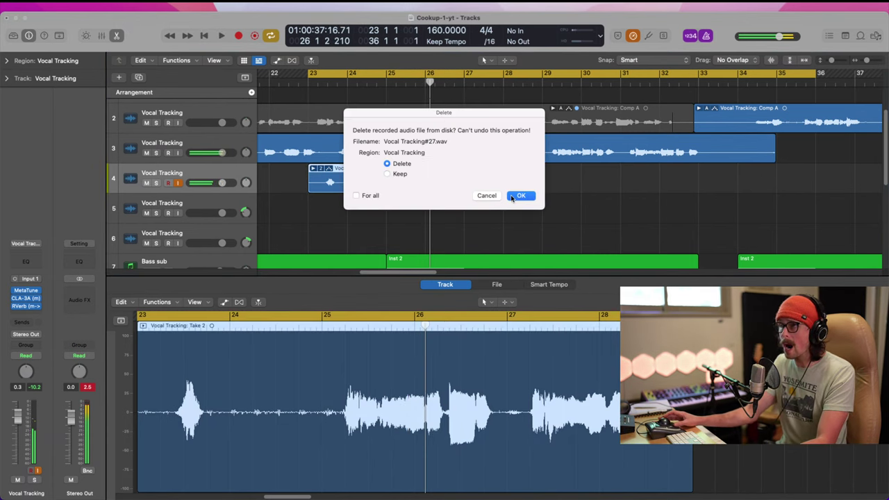
{"action": "left_click", "coordinate": [512, 198]}
{"action": "left_click_drag", "start_coordinate": [395, 79], "coordinate": [661, 79]}
{"action": "key", "text": "space"}
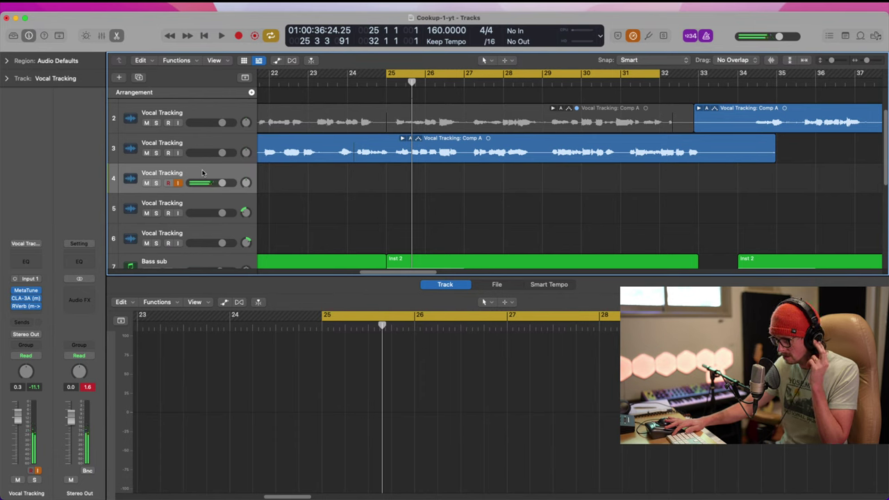
- Try a short vocal double take from bar 25 and delete it
{"action": "key", "text": "r"}
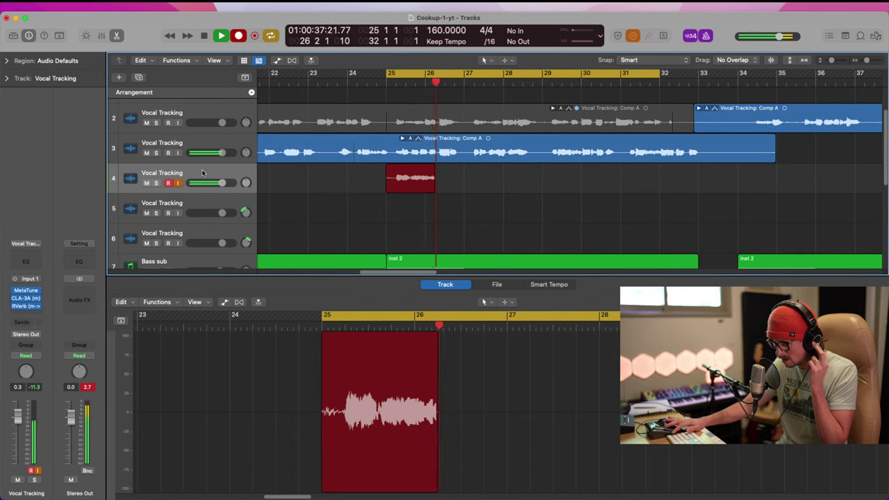
{"action": "key", "text": "space"}
{"action": "key", "text": "Delete"}
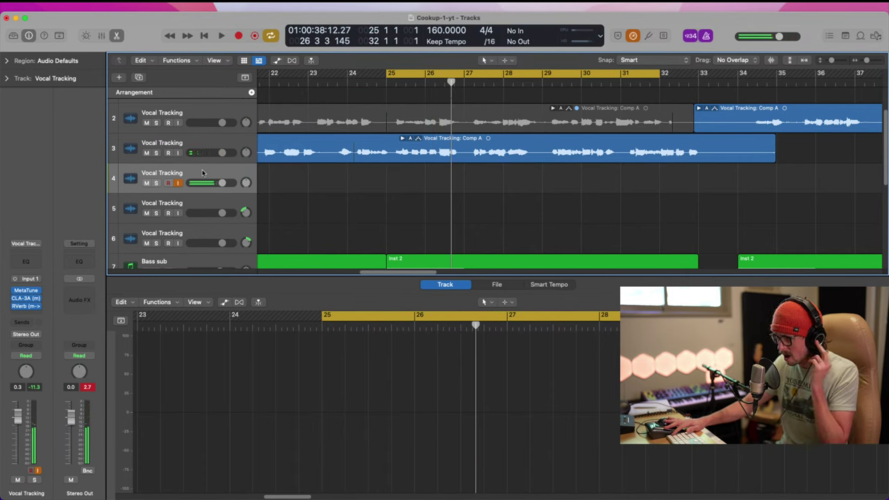
- Record a vocal double from bar 25 to just past bar 29 on the new track
{"action": "key", "text": "r"}
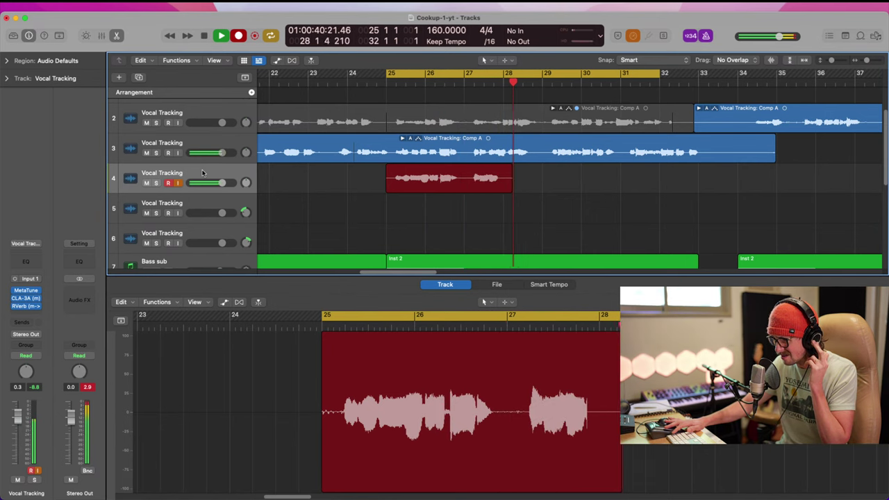
{"action": "key", "text": "space"}
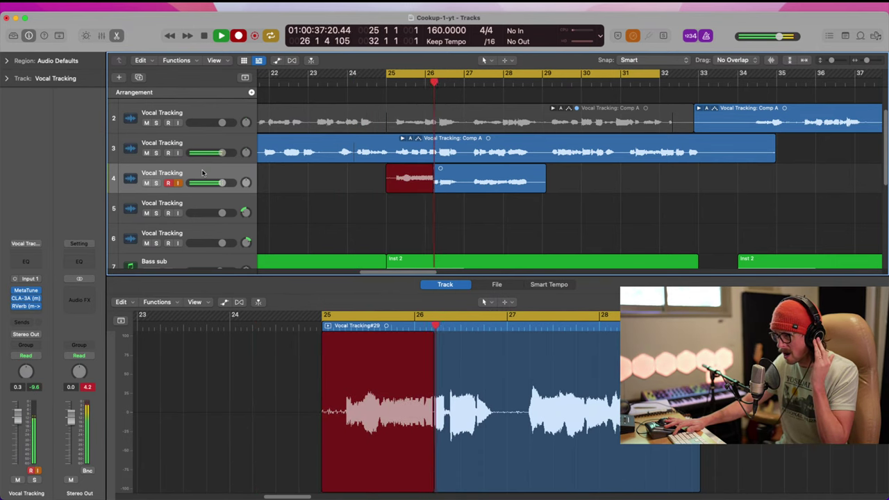
- Undo the partial second double take and try it again from bar 25, stopping within the first bars
{"action": "key", "text": "space"}
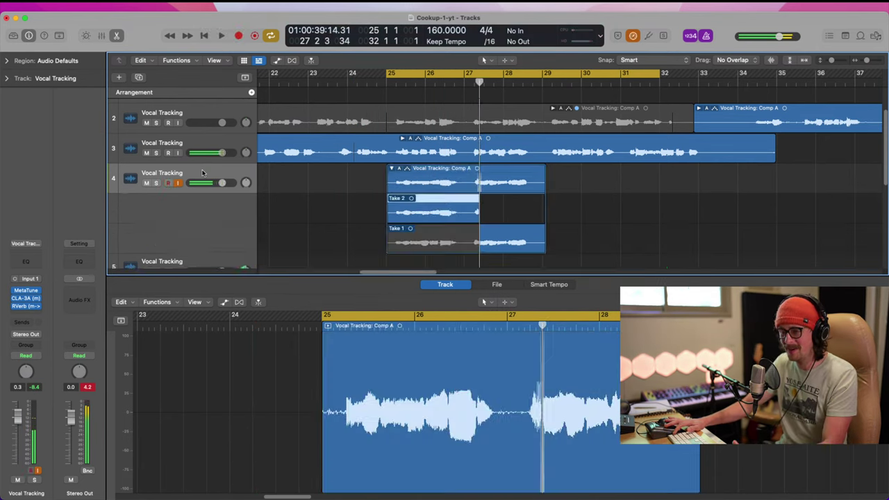
{"action": "key", "text": "super+z"}
{"action": "key", "text": "r"}
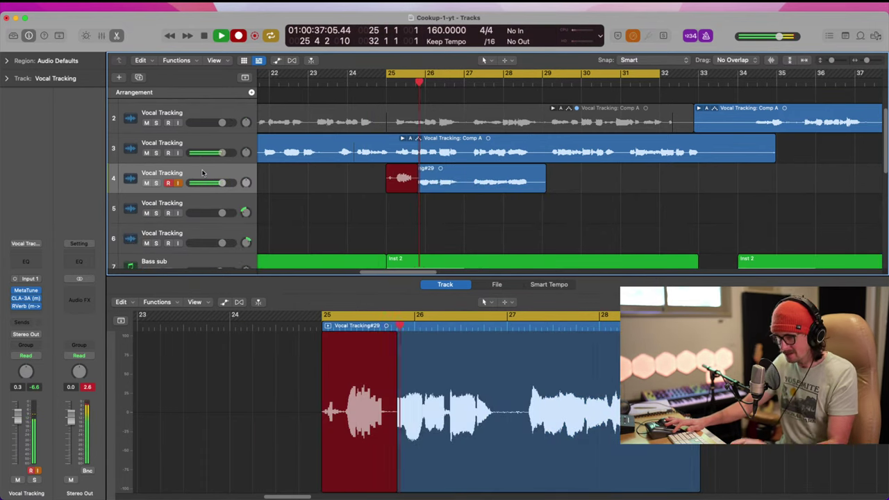
{"action": "key", "text": "space"}
- Record a full second double take from bar 25 to bar 29, collapse its take folder and enlarge it beside the main vocal
{"action": "key", "text": "r"}
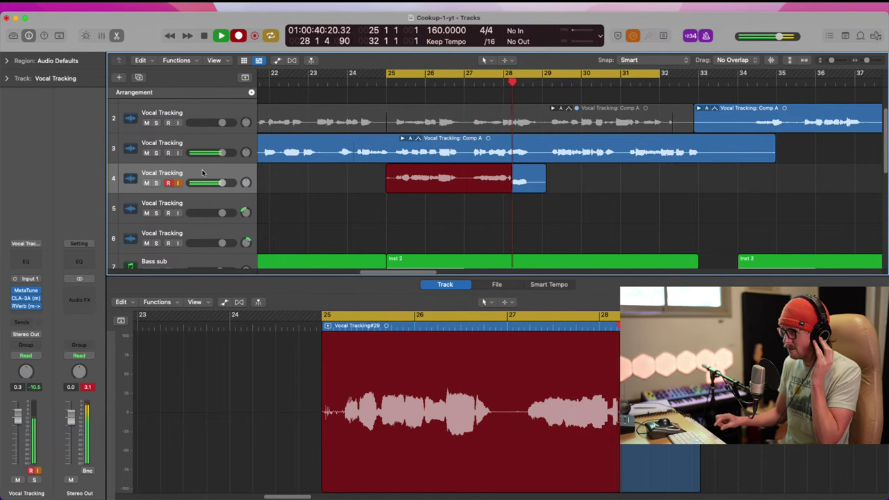
{"action": "key", "text": "space"}
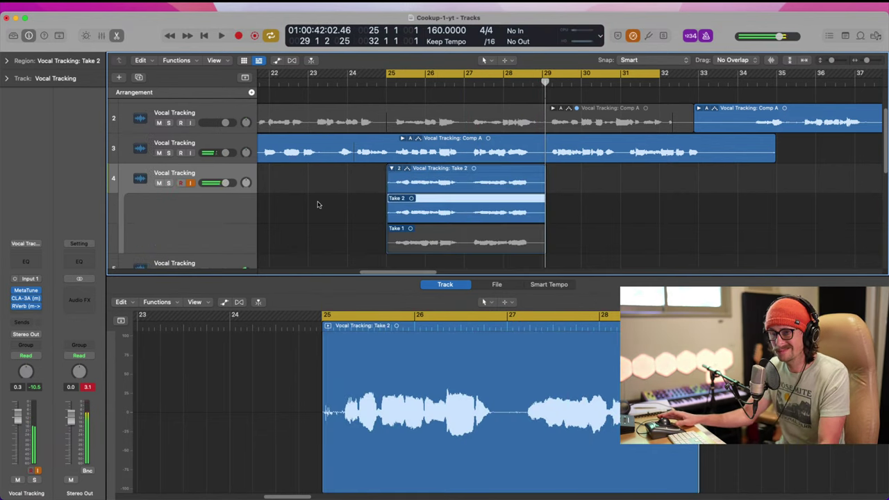
{"action": "left_click", "coordinate": [392, 169]}
{"action": "key", "text": "z"}
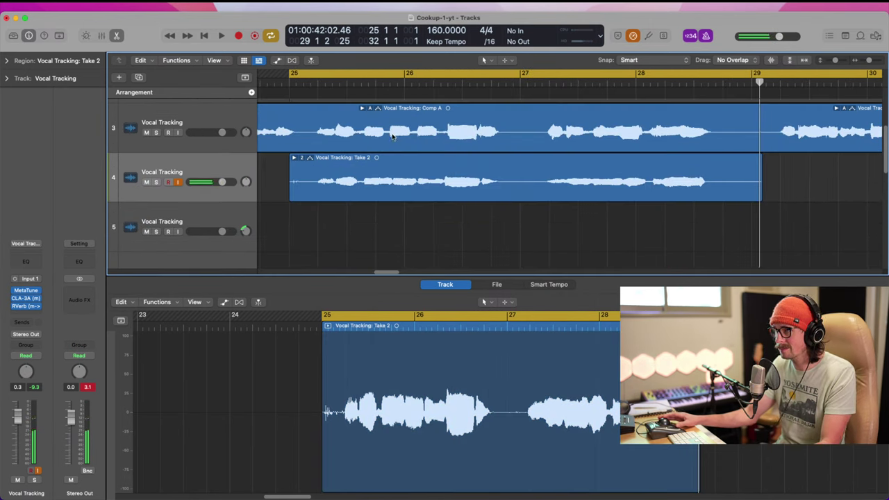
- Play back the vocal double from bar 25 and lower its track volume to -4.1 dB
{"action": "key", "text": "space"}
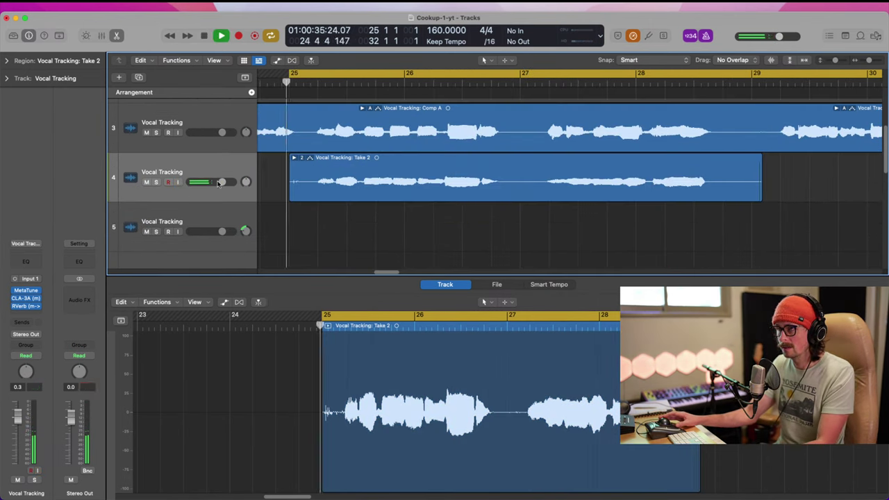
{"action": "mouse_move", "coordinate": [182, 184]}
{"action": "left_mouse_down"}
{"action": "mouse_move", "coordinate": [170, 184]}
{"action": "mouse_move", "coordinate": [189, 183]}
{"action": "left_mouse_up"}
{"action": "key", "text": "space"}
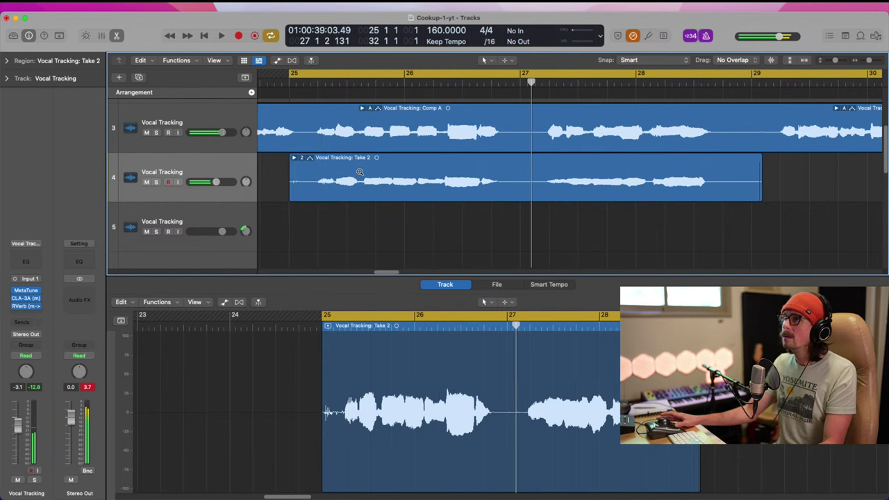
{"action": "left_click", "coordinate": [359, 171], "text": "ctrl+alt"}
{"action": "left_click", "coordinate": [186, 174]}
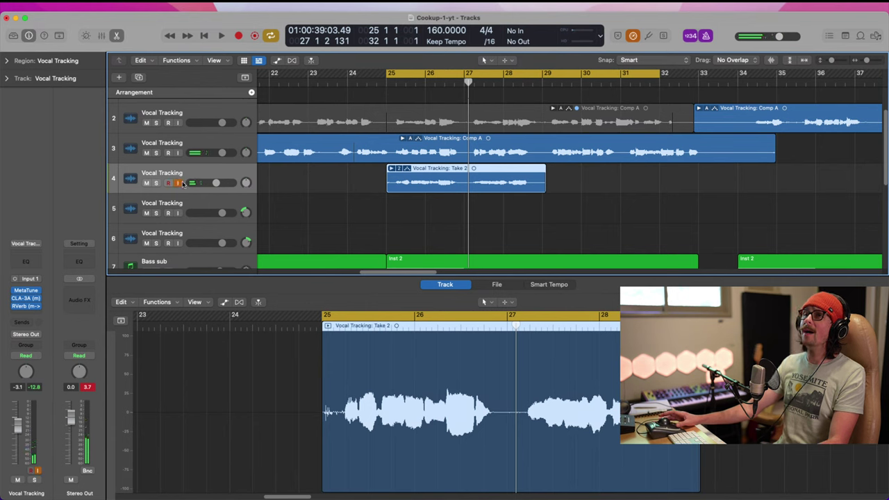
{"action": "left_click_drag", "start_coordinate": [219, 183], "coordinate": [214, 183]}
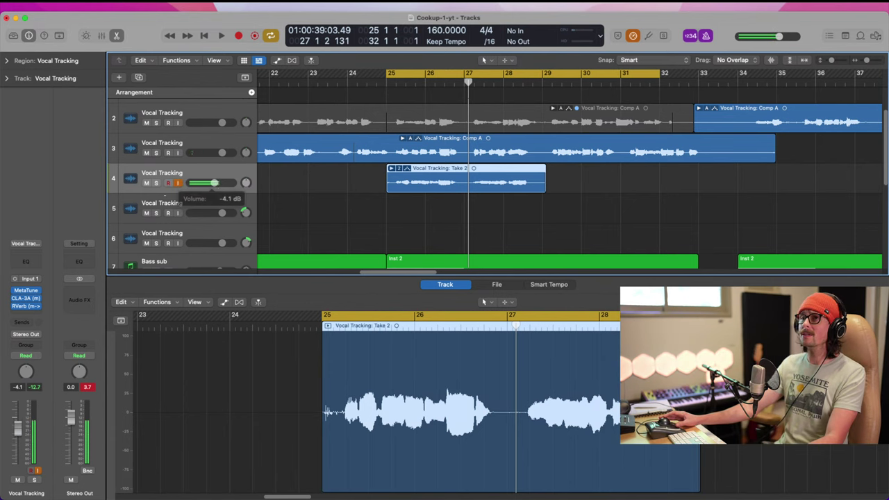
- Raise the Wet/Dry amount of the RVerb on the vocal double track to about 40
{"action": "left_click", "coordinate": [28, 306]}
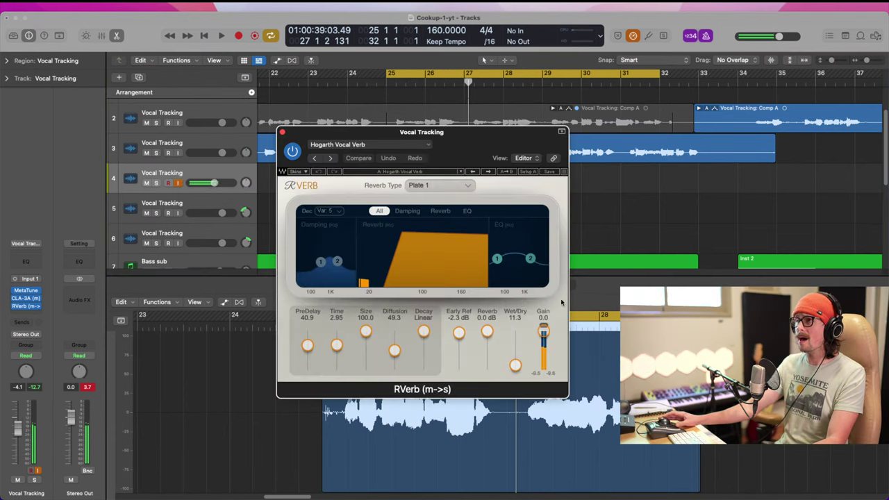
{"action": "left_click_drag", "start_coordinate": [513, 365], "coordinate": [511, 340]}
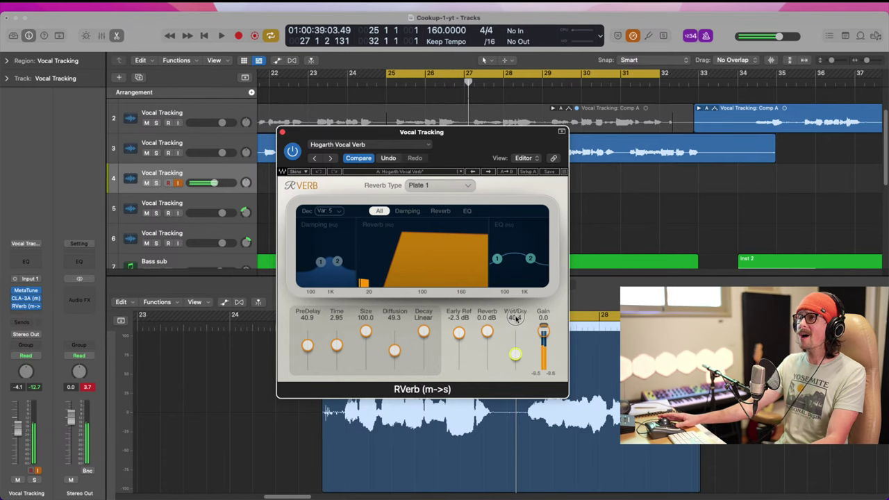
{"action": "left_click", "coordinate": [284, 132]}
- Record a third vocal double take from bar 25 to just past bar 29 and play back its opening
{"action": "key", "text": "r"}
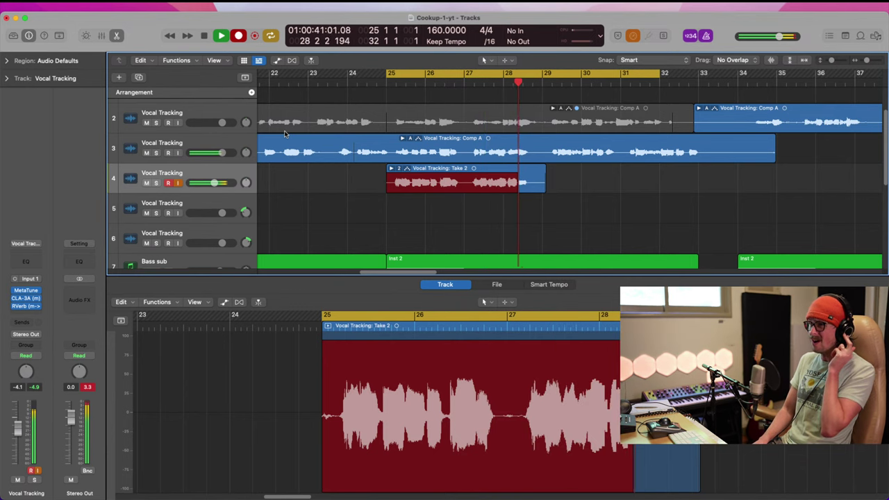
{"action": "key", "text": "space"}
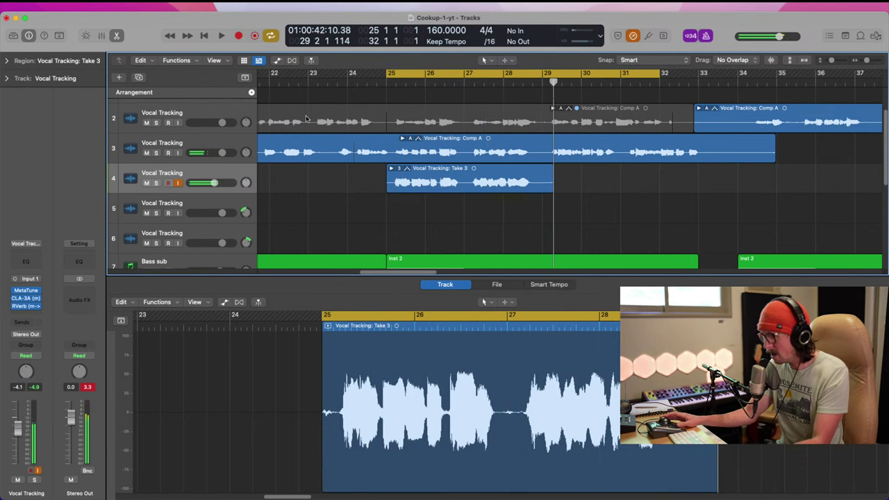
{"action": "key", "text": "space"}
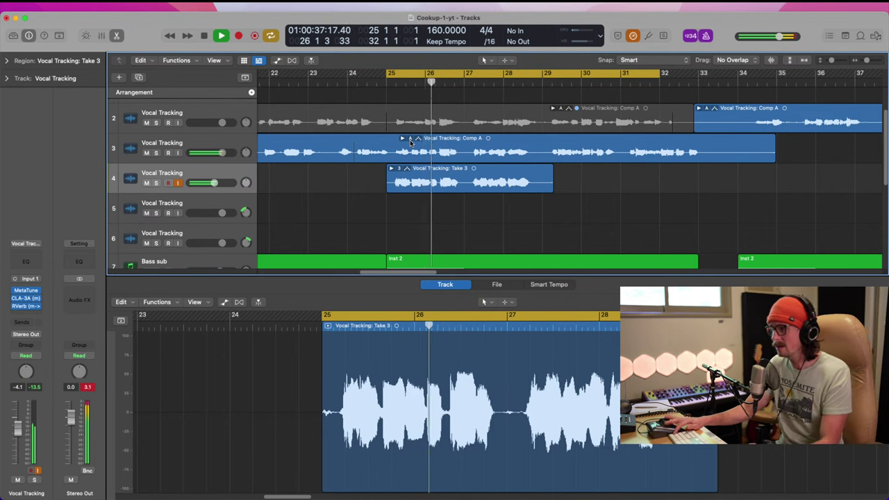
{"action": "key", "text": "space"}
- Record a fourth double take from bar 25 and raise the track volume to -2.5 dB during playback
{"action": "key", "text": "r"}
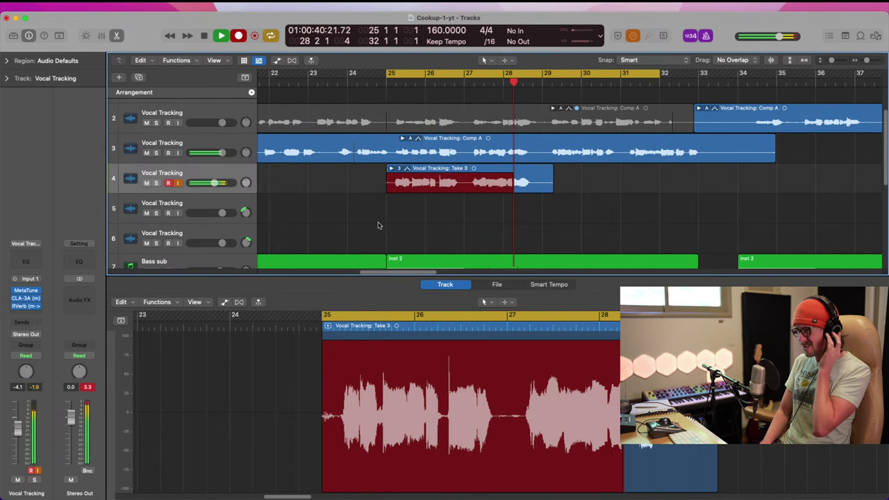
{"action": "key", "text": "space"}
{"action": "key", "text": "space"}
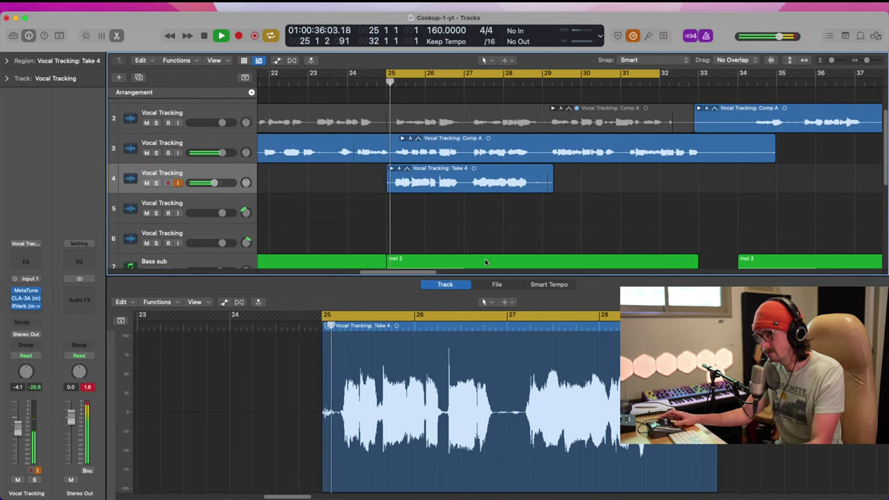
{"action": "left_click_drag", "start_coordinate": [214, 183], "coordinate": [217, 182]}
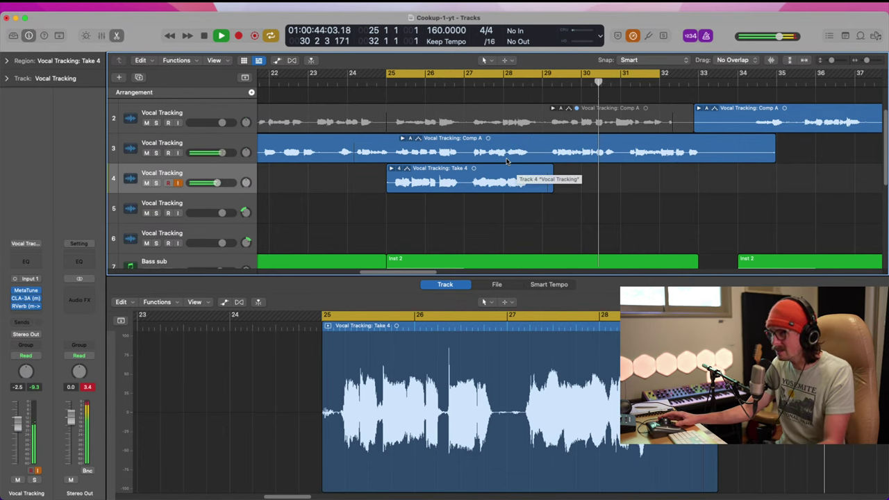
{"action": "key", "text": "space"}
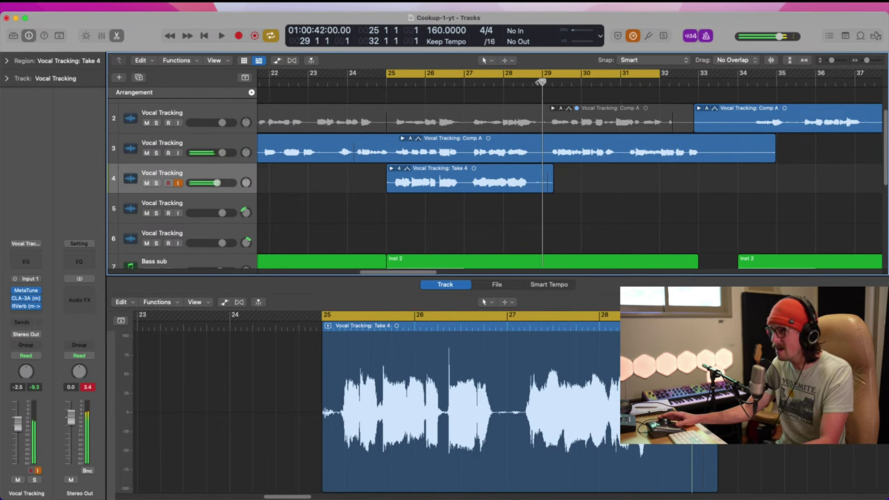
- Delete the noise after the last phrase of the fourth double take, from late in bar 28 to its end
{"action": "key", "text": "space"}
{"action": "left_click_drag", "start_coordinate": [514, 167], "coordinate": [586, 215]}
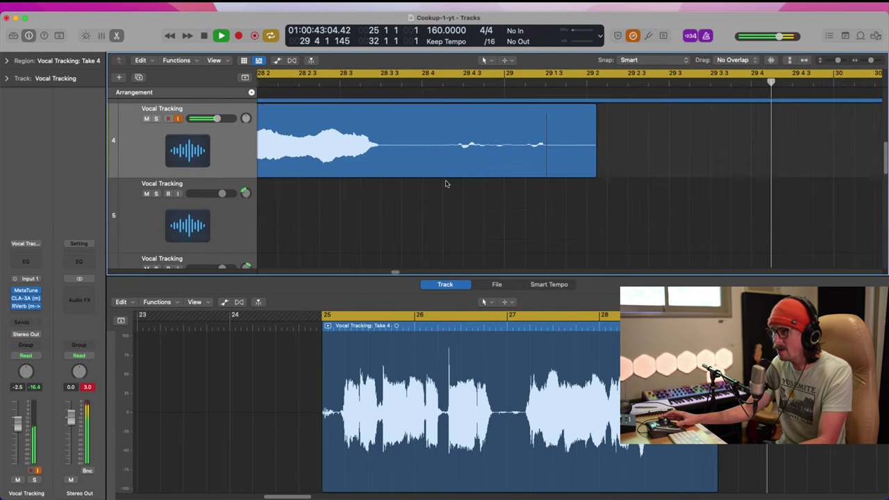
{"action": "double_click", "coordinate": [398, 155]}
{"action": "key", "text": "Delete"}
{"action": "left_click", "coordinate": [449, 183], "text": "ctrl+alt"}
{"action": "key", "text": "space"}
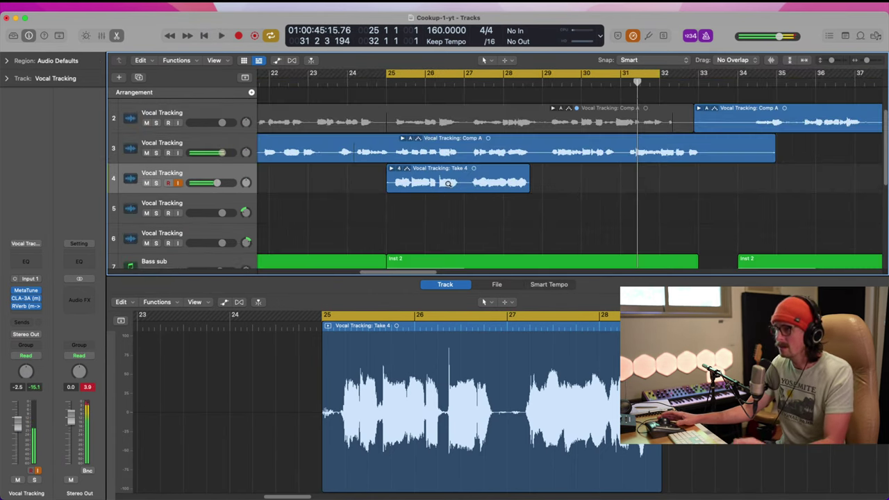
- Delete the quiet lead-in of the fourth double take at bar 25, up to just before the first phrase
{"action": "key", "text": "space"}
{"action": "left_click_drag", "start_coordinate": [380, 154], "coordinate": [466, 224]}
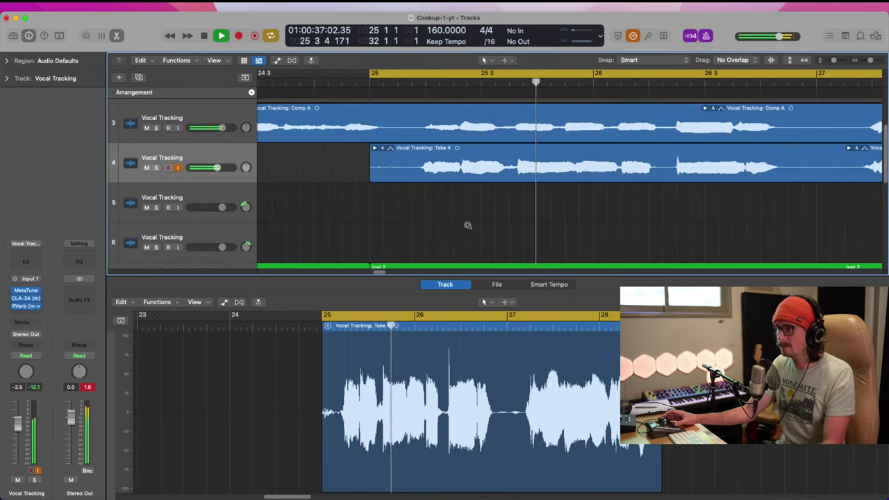
{"action": "left_click", "coordinate": [406, 167]}
{"action": "key", "text": "Delete"}
{"action": "key", "text": "space"}
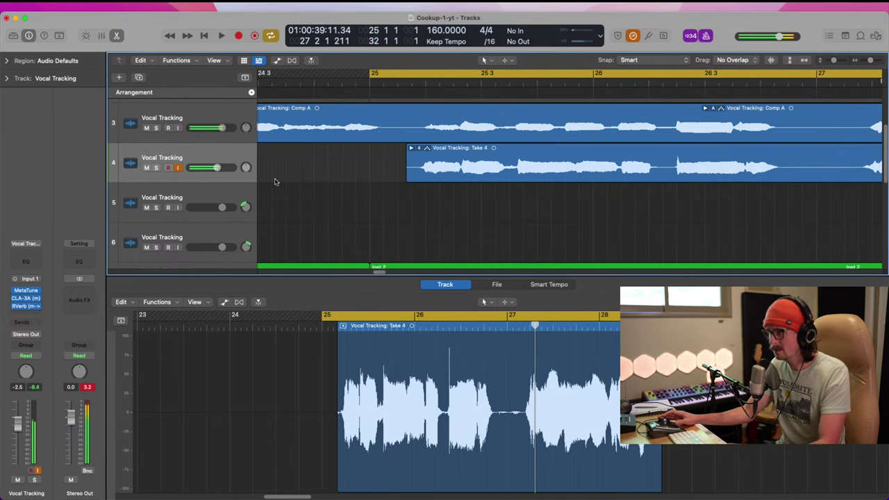
- Record a fifth vocal double take from bar 25 to about bar 29 and play it back
{"action": "key", "text": "r"}
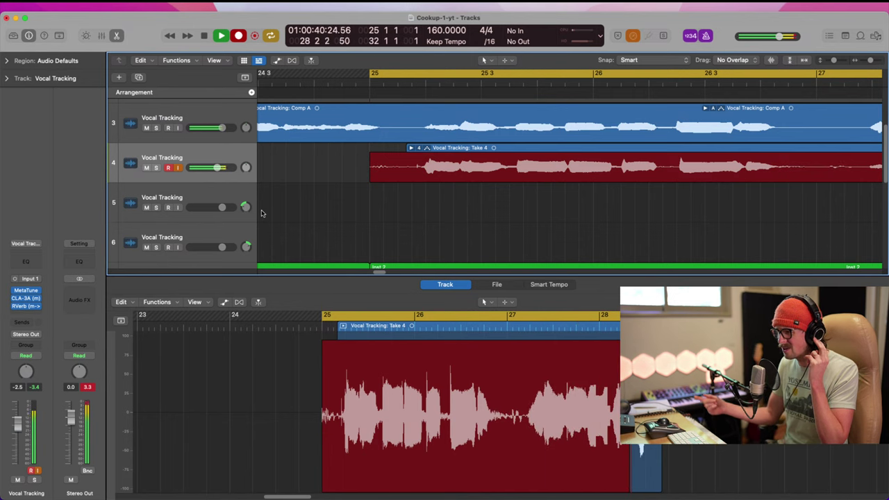
{"action": "key", "text": "space"}
{"action": "key", "text": "space"}
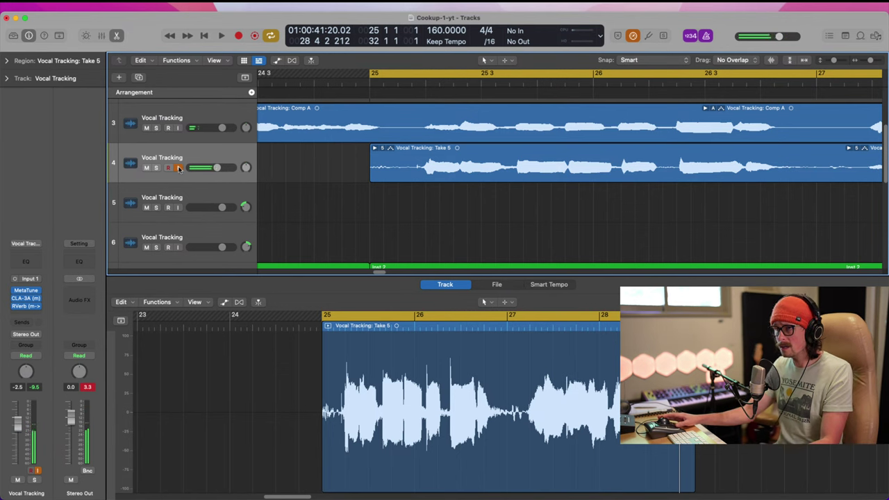
{"action": "left_click", "coordinate": [397, 193], "text": "ctrl+alt"}
{"action": "left_click", "coordinate": [396, 193], "text": "ctrl+alt"}
- Turn off cycle mode and play the arrangement from bar 25 and from around bar 37
{"action": "key", "text": "space"}
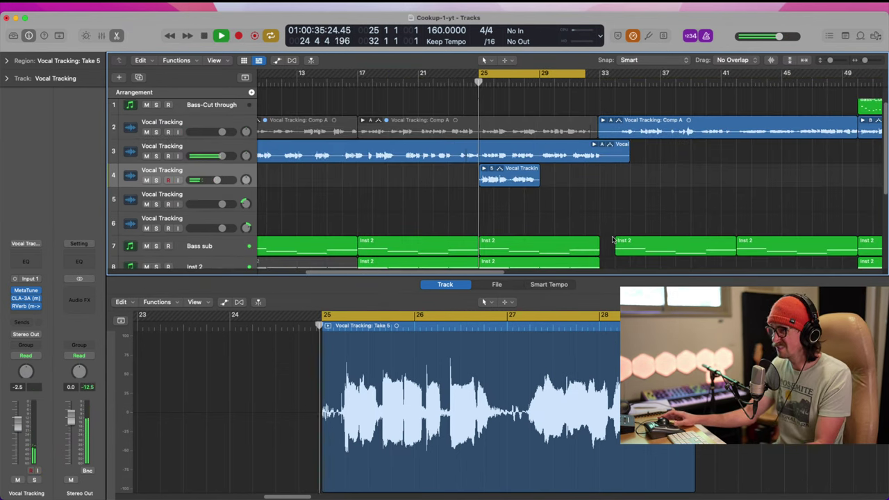
{"action": "left_click", "coordinate": [582, 152], "text": "ctrl+alt"}
{"action": "left_click", "coordinate": [407, 75]}
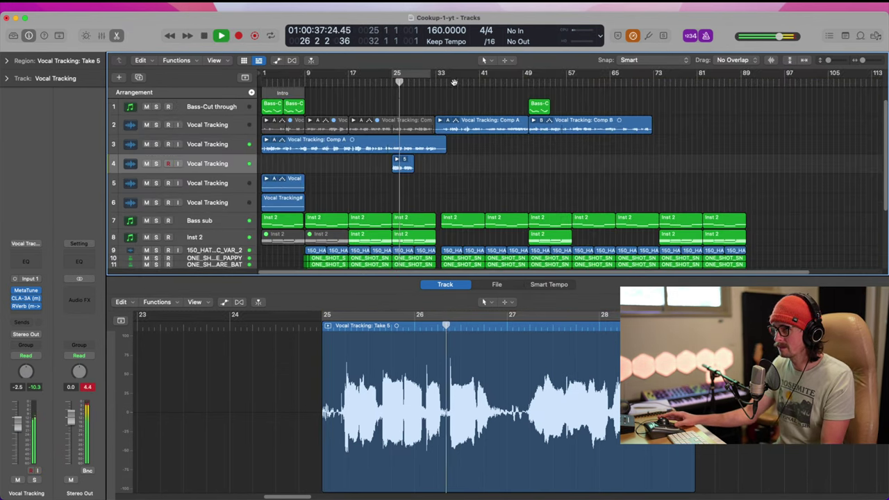
{"action": "left_click", "coordinate": [456, 81]}
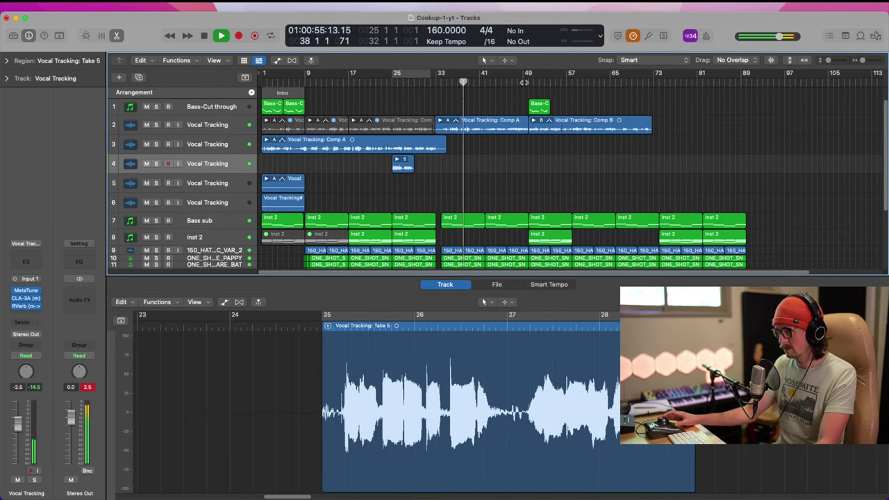
{"action": "key", "text": "space"}
- Play the Intro, then split the main vocal on track 3 just before bar 8 and delete everything ahead of the split
{"action": "key", "text": "Return"}
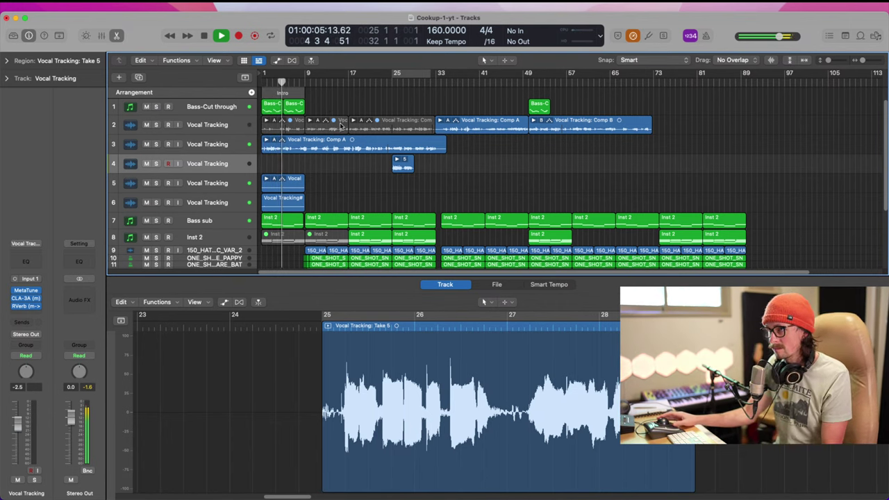
{"action": "left_click_drag", "start_coordinate": [337, 114], "coordinate": [215, 194]}
{"action": "key", "text": "space"}
{"action": "left_click_drag", "start_coordinate": [418, 130], "coordinate": [476, 193]}
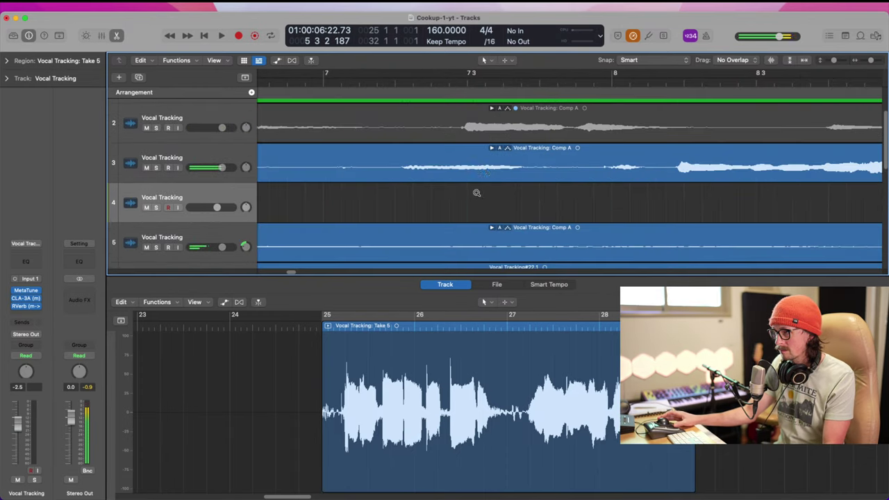
{"action": "double_click", "coordinate": [580, 173], "text": "super"}
{"action": "left_click", "coordinate": [501, 168]}
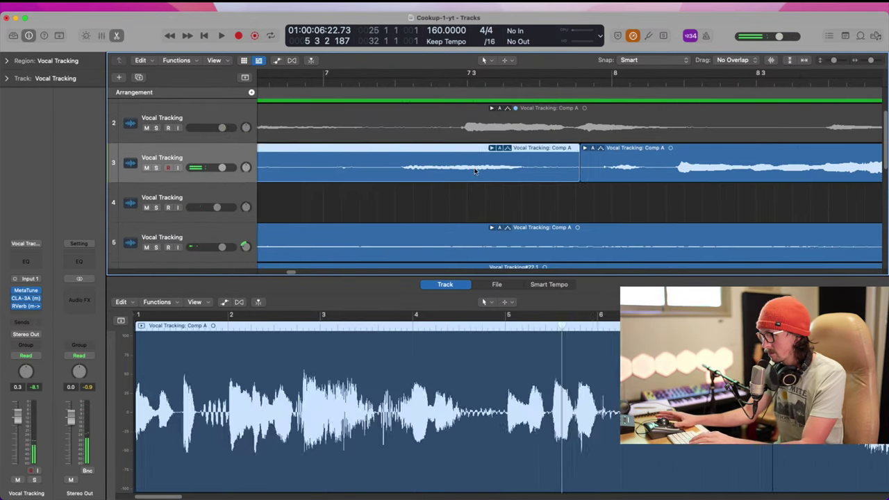
{"action": "key", "text": "BackSpace"}
{"action": "left_click", "coordinate": [450, 200], "text": "ctrl+alt"}
- Play the song from the start and open the Spire synth of the Bass-Cut through track
{"action": "key", "text": "Return"}
{"action": "key", "text": "space"}
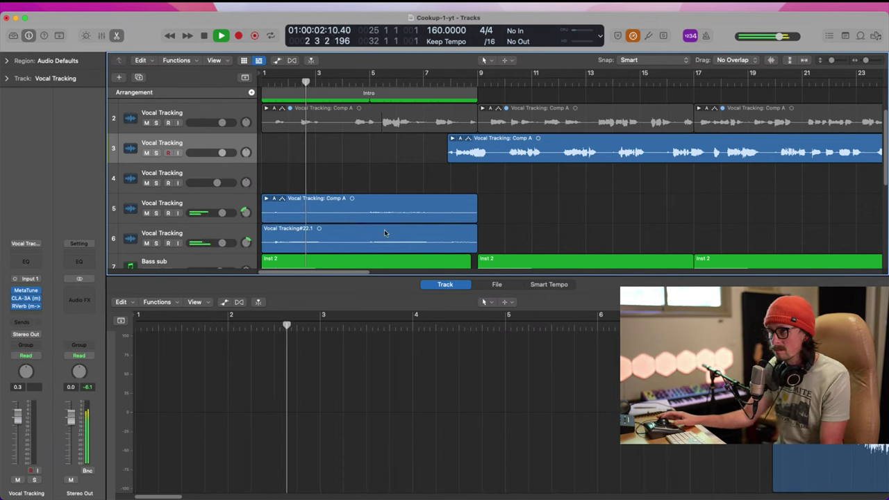
{"action": "scroll", "coordinate": [209, 114], "scroll_direction": "up", "scroll_amount": 2}
{"action": "left_click", "coordinate": [210, 111]}
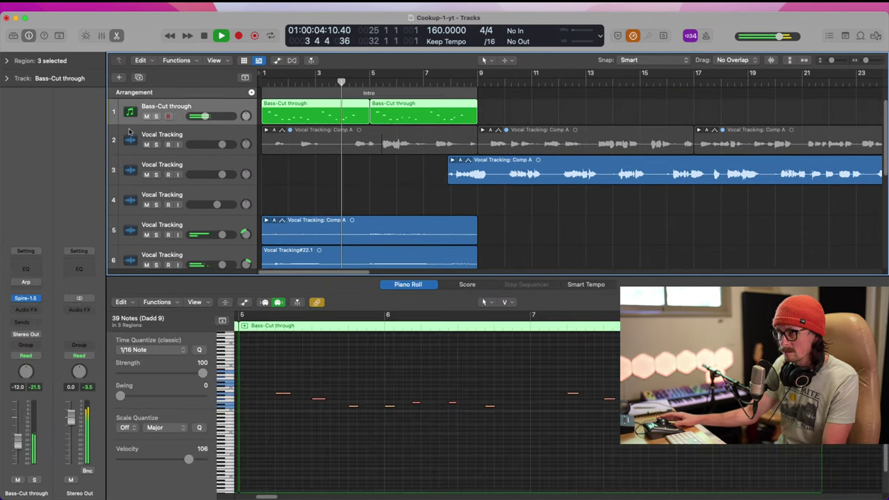
{"action": "left_click", "coordinate": [28, 298]}
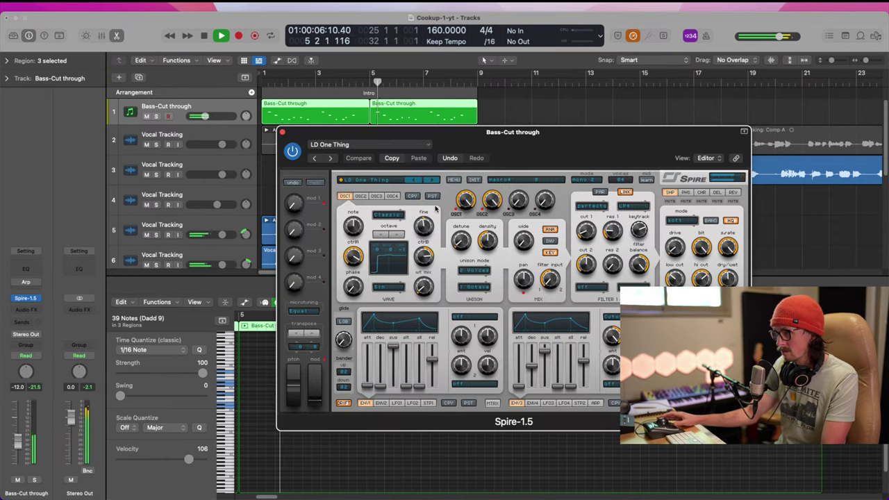
- Audition the presets preceding LD One Thing in Spire, including LD Just Dust, LD June Night, LD Blue Pencil and BA-LD HardSync
{"action": "left_click", "coordinate": [420, 180]}
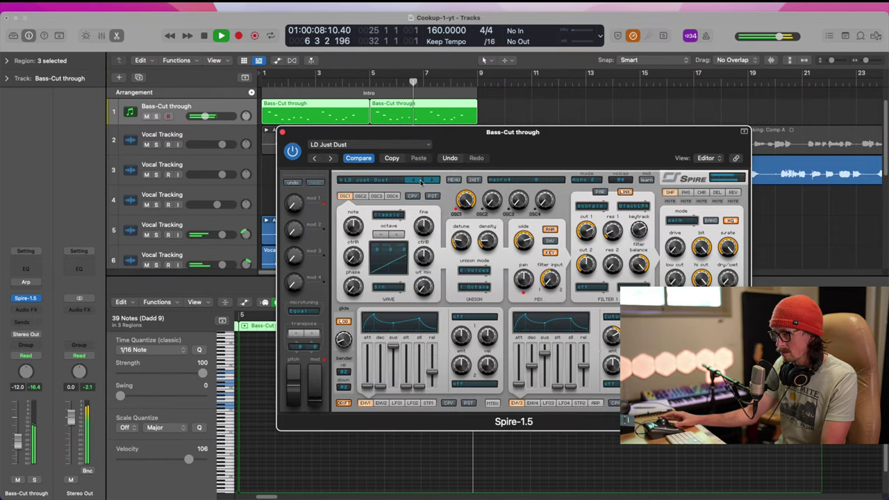
{"action": "left_click", "coordinate": [420, 181]}
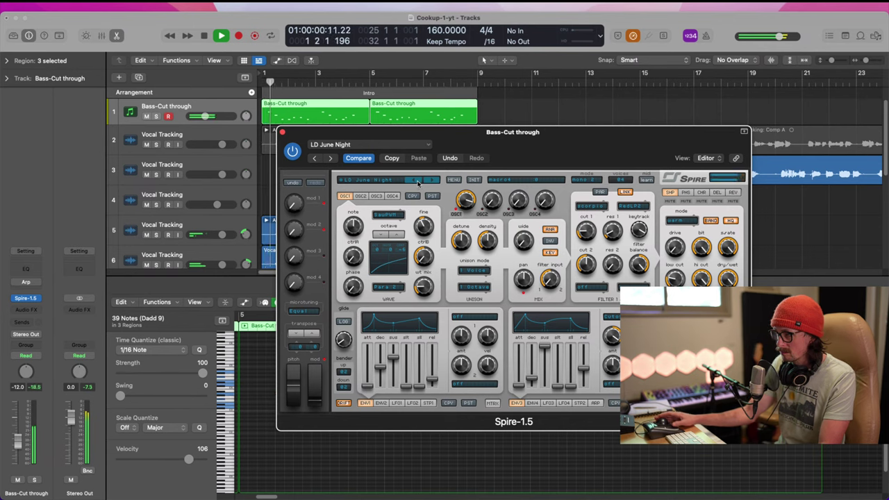
{"action": "left_click", "coordinate": [419, 181]}
{"action": "left_click", "coordinate": [418, 181]}
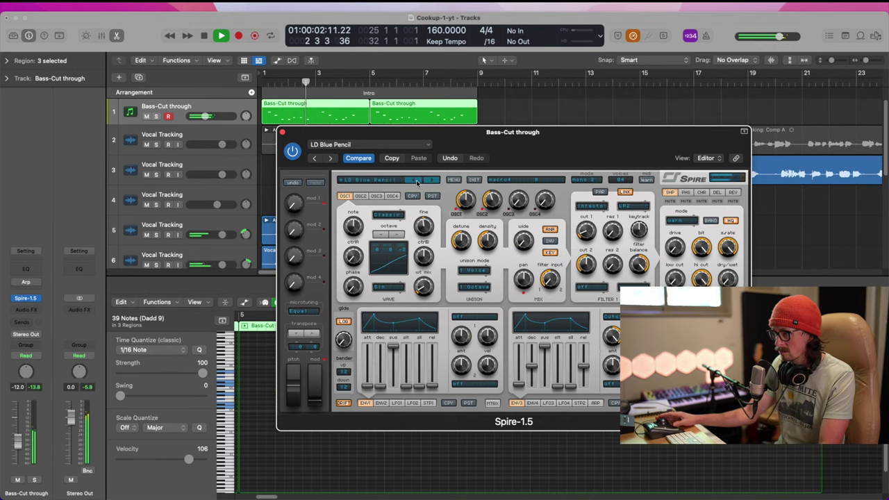
{"action": "left_click", "coordinate": [417, 181]}
{"action": "left_click", "coordinate": [417, 182]}
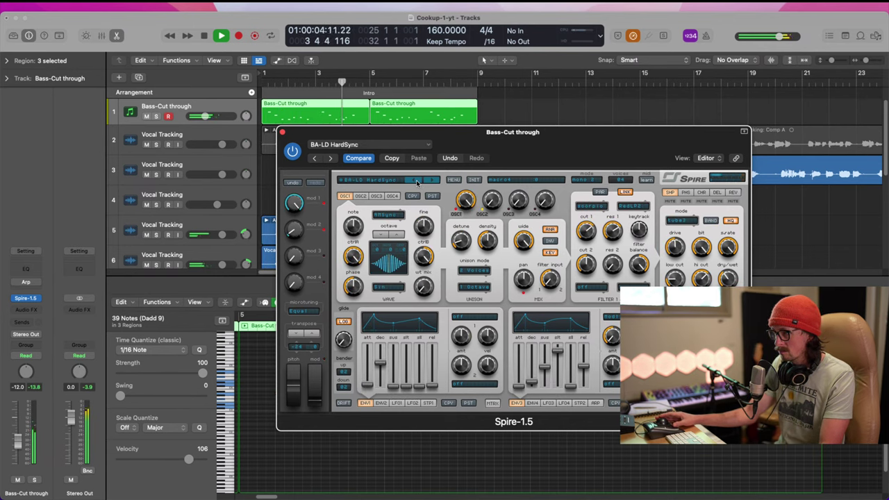
- Step forward through the lead presets to LD Sunny Trumpet, set the Bass-Cut through volume to -15.4 dB and replay from the start
{"action": "left_click", "coordinate": [432, 180]}
{"action": "left_click", "coordinate": [432, 180]}
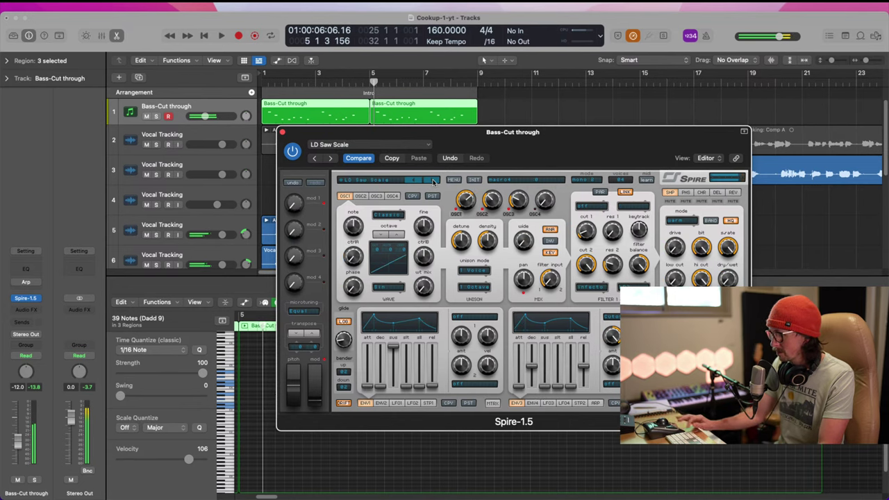
{"action": "left_click", "coordinate": [431, 180]}
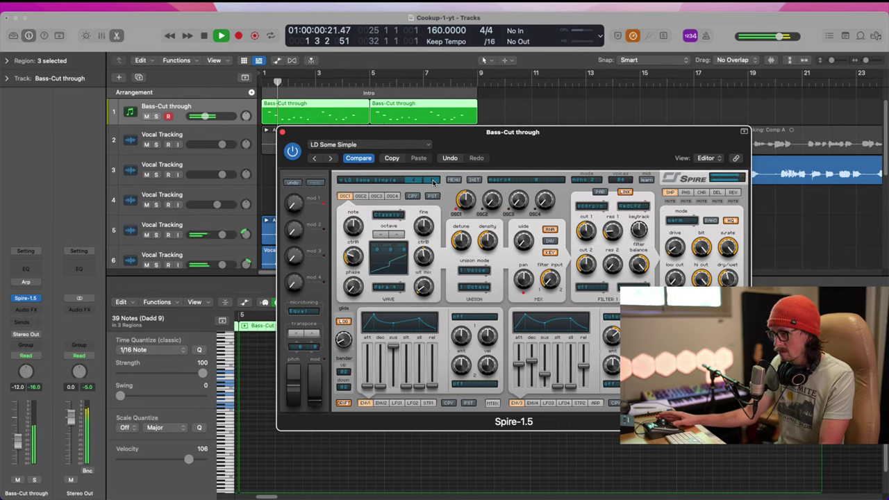
{"action": "left_click", "coordinate": [431, 179]}
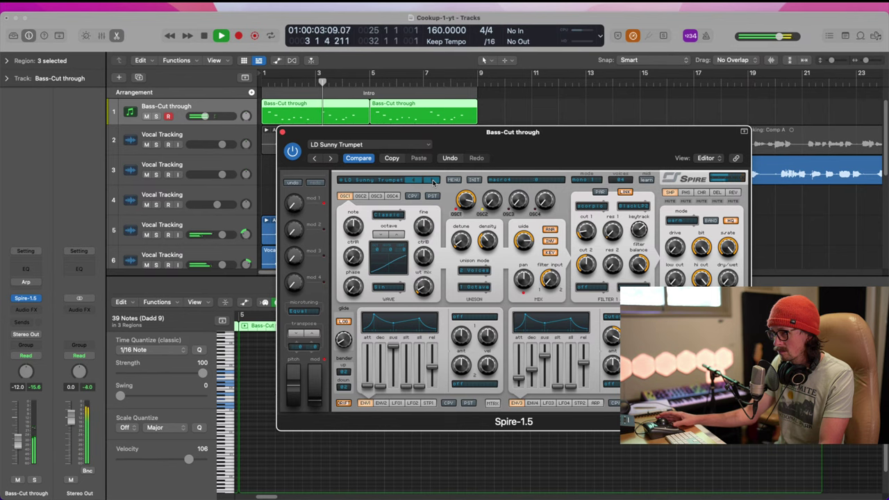
{"action": "left_click", "coordinate": [282, 133]}
{"action": "left_click_drag", "start_coordinate": [214, 116], "coordinate": [202, 116]}
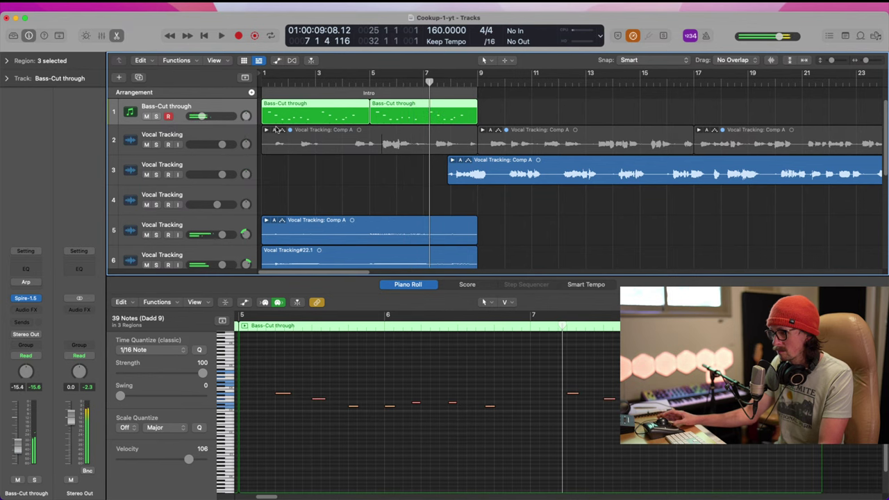
{"action": "key", "text": "Return"}
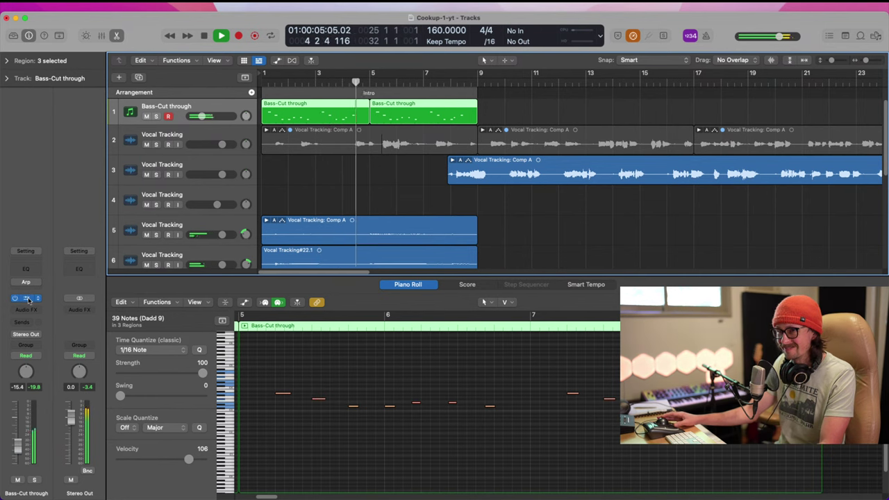
- Audition sounds in Spire's Spire_Synthwave bank, load PD Wave D, and set the Bass-Cut through track volume to -14.4 dB
{"action": "left_click", "coordinate": [25, 298]}
{"action": "left_click", "coordinate": [387, 181]}
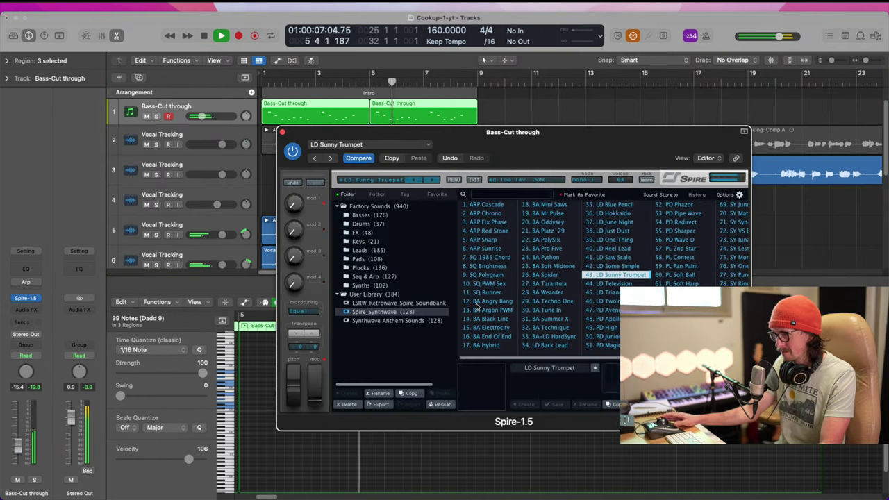
{"action": "left_click", "coordinate": [679, 323]}
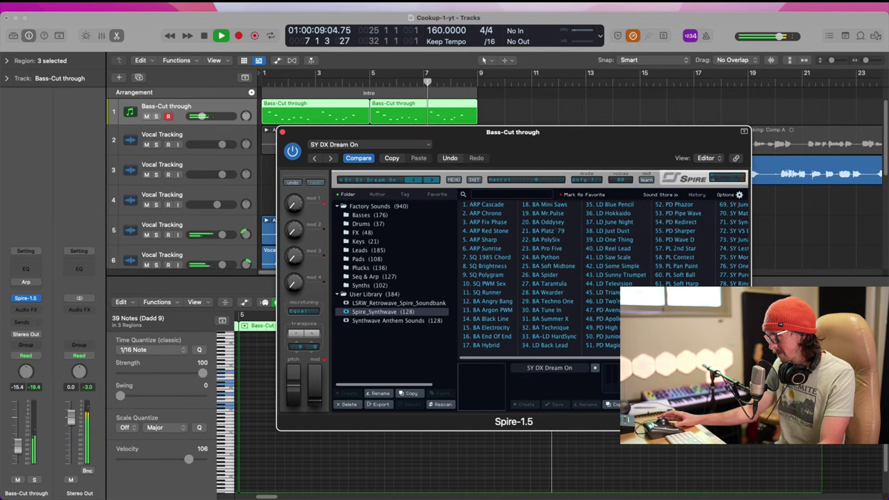
{"action": "key", "text": "space"}
{"action": "key", "text": "Return"}
{"action": "key", "text": "space"}
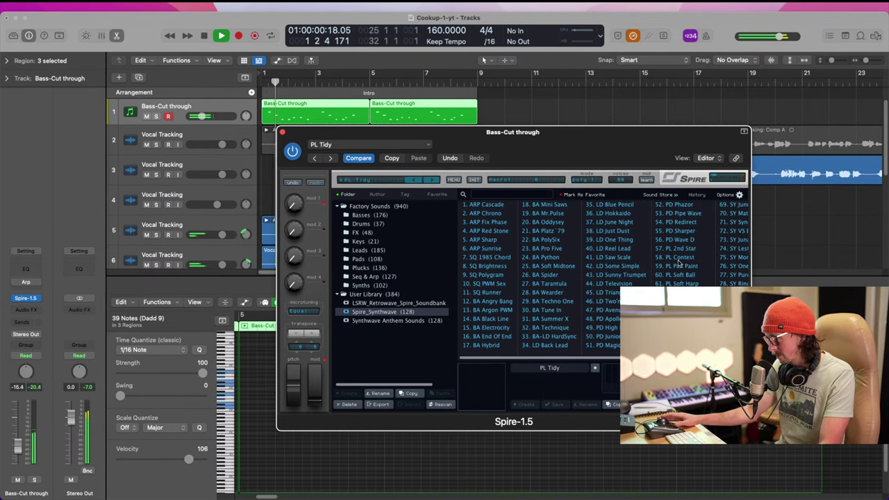
{"action": "left_click", "coordinate": [677, 257]}
{"action": "left_click", "coordinate": [677, 248]}
{"action": "left_click", "coordinate": [677, 239]}
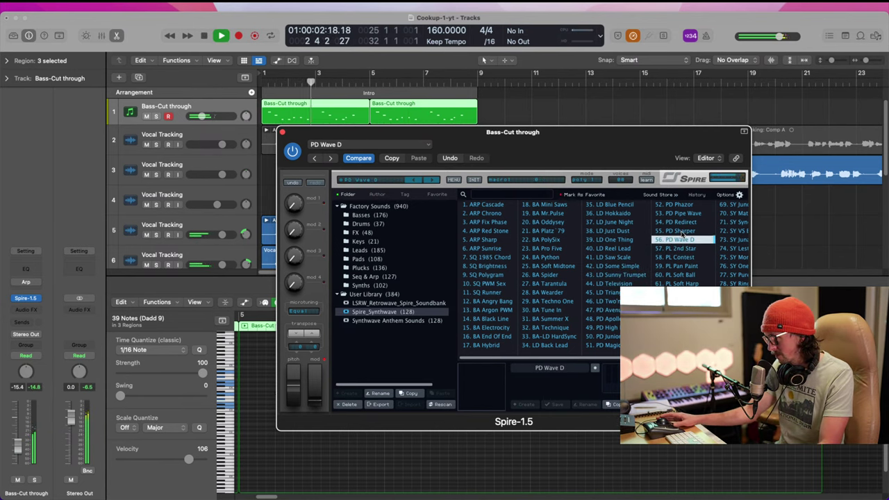
{"action": "left_click", "coordinate": [284, 132]}
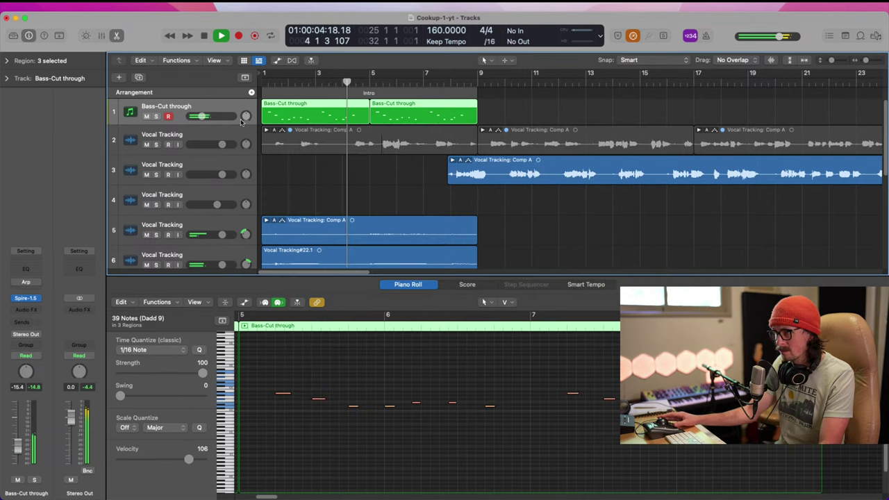
{"action": "left_click_drag", "start_coordinate": [198, 115], "coordinate": [200, 115]}
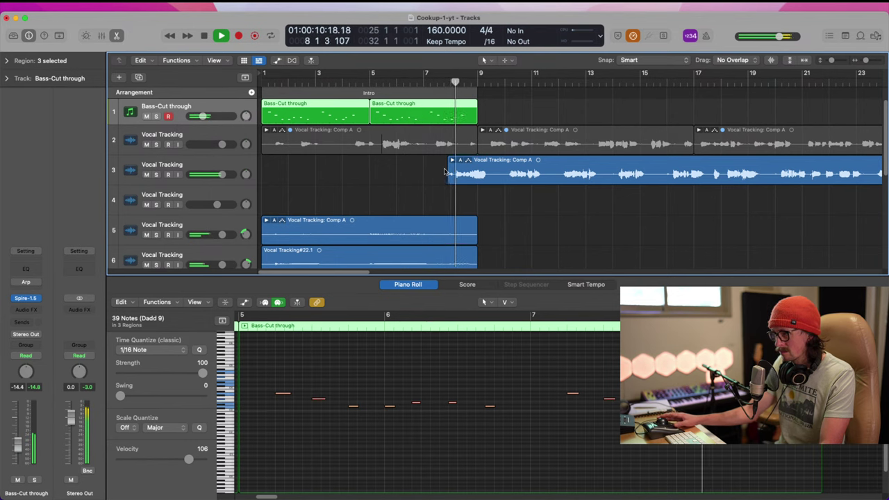
- Turn off Low Latency Mode and replay the song from the start
{"action": "key", "text": "space"}
{"action": "left_click", "coordinate": [632, 37]}
{"action": "key", "text": "Return"}
{"action": "key", "text": "space"}
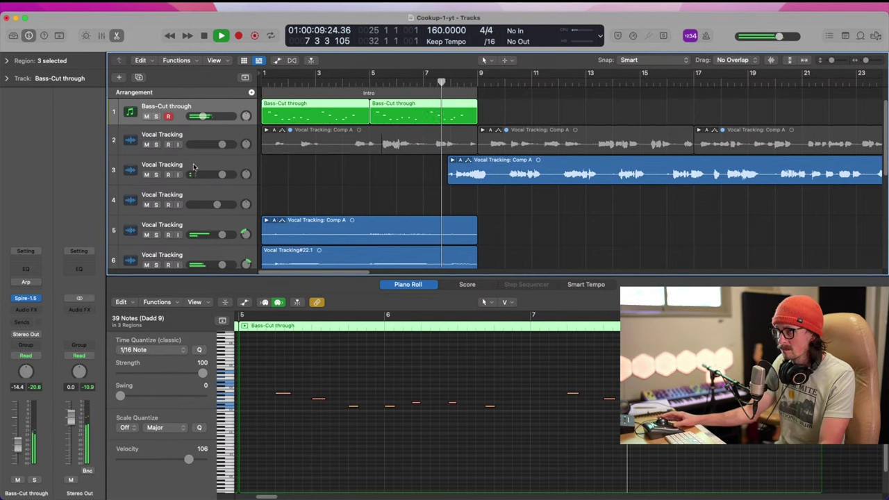
- Set the Wet/Dry of the RVerb on the track 3 main vocal to 13.3, dismissing the synchronization error
{"action": "left_click", "coordinate": [194, 167]}
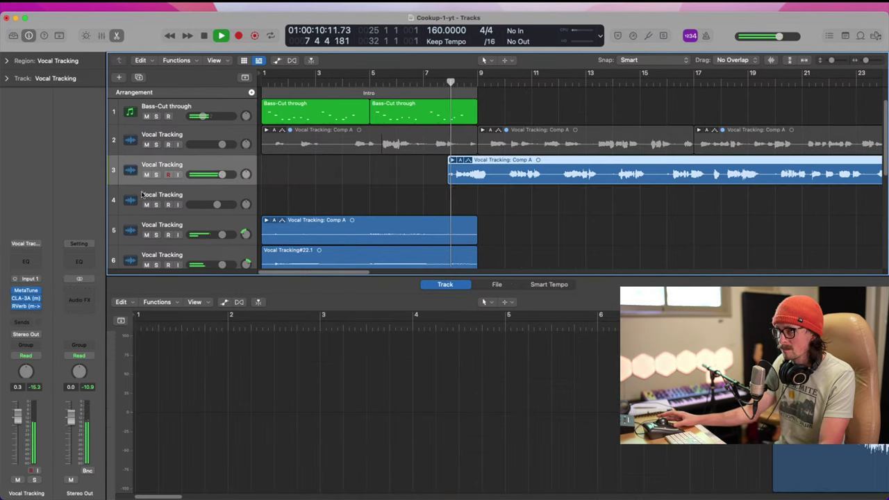
{"action": "left_click", "coordinate": [26, 305]}
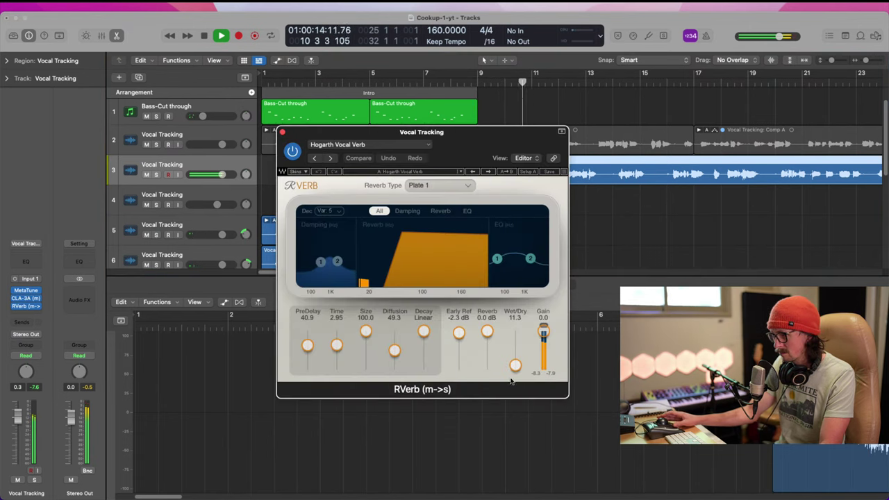
{"action": "left_click_drag", "start_coordinate": [515, 366], "coordinate": [515, 363]}
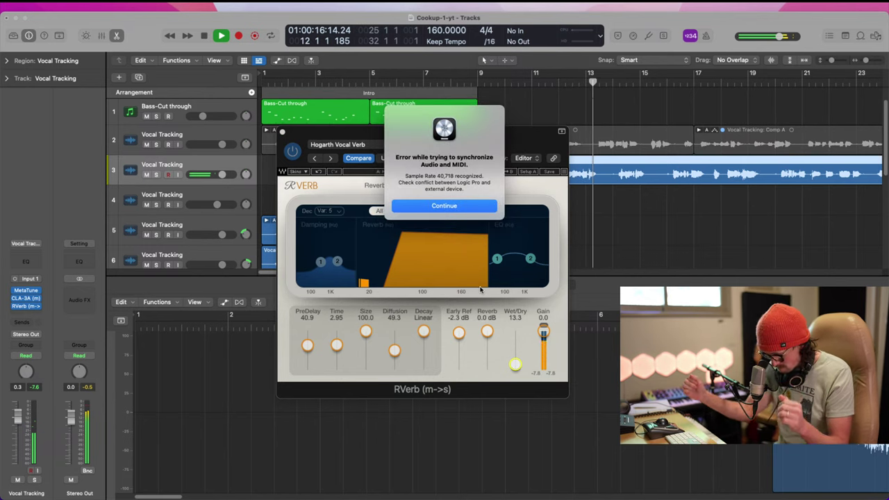
{"action": "left_click", "coordinate": [443, 206]}
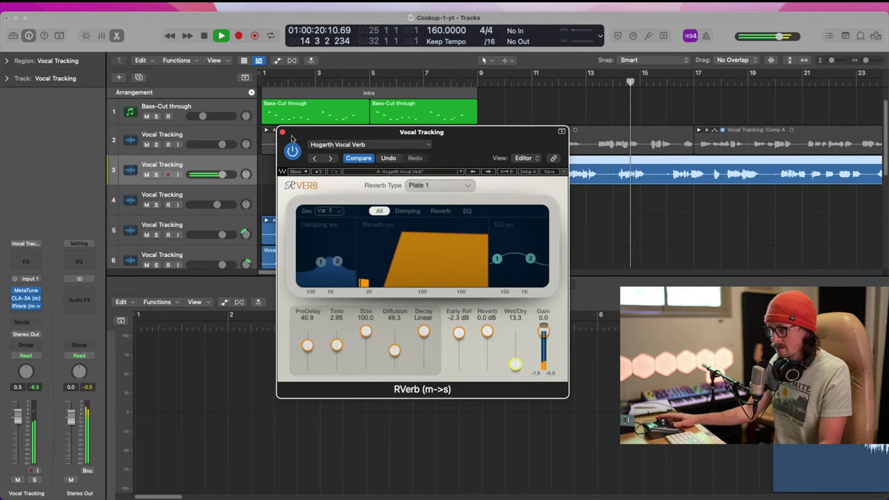
{"action": "left_click", "coordinate": [282, 131]}
- Examine the whole arrangement and the mixer channels during playback, then stop playback just before bar 18
{"action": "left_click", "coordinate": [466, 240], "text": "ctrl+alt"}
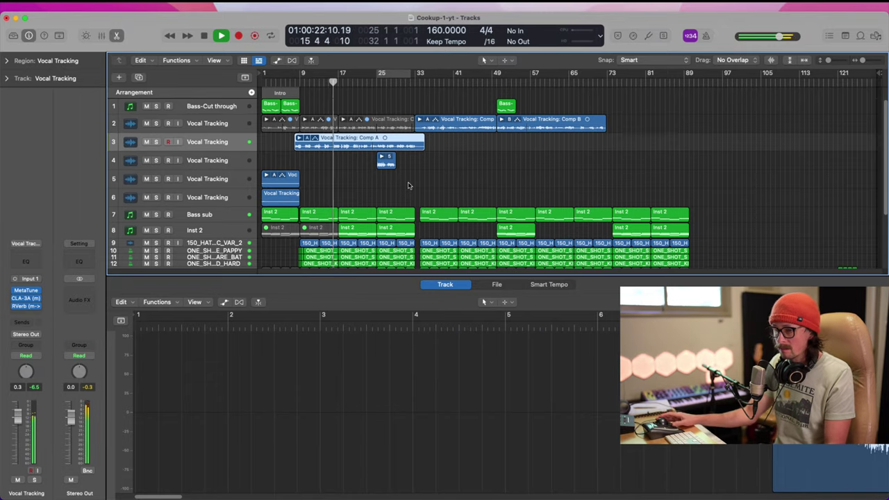
{"action": "key", "text": "x"}
{"action": "left_click", "coordinate": [444, 205]}
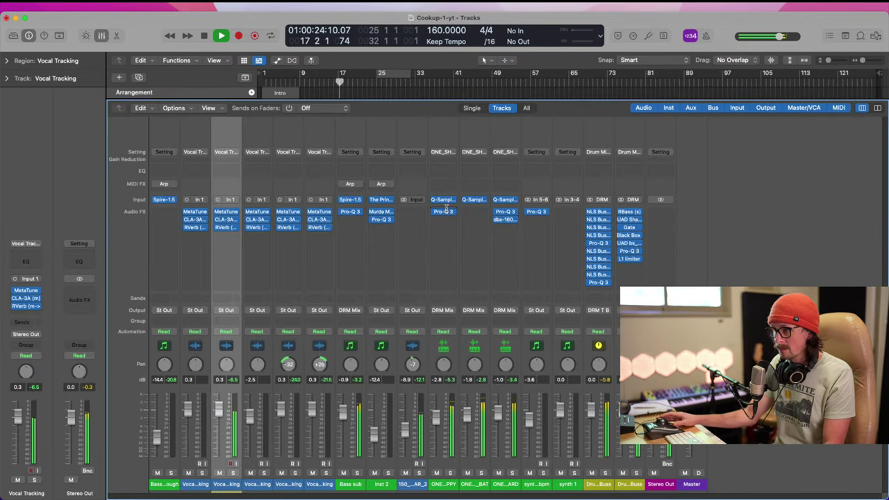
{"action": "key", "text": "x"}
{"action": "key", "text": "space"}
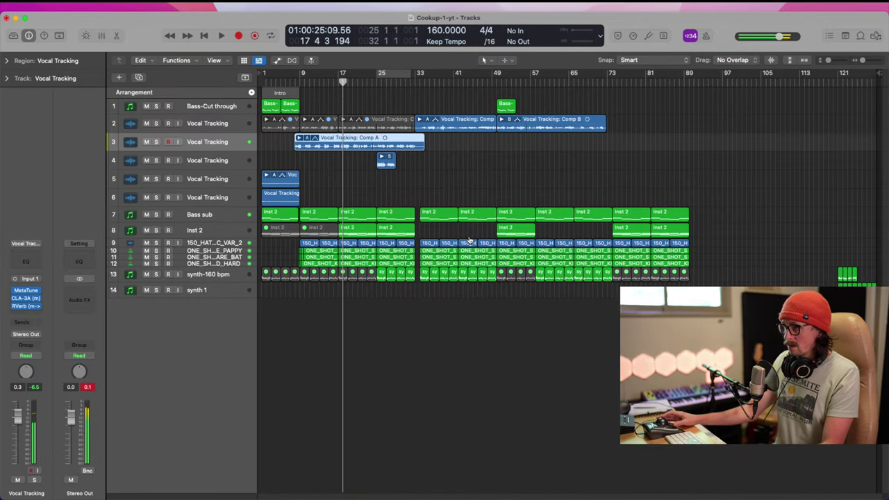